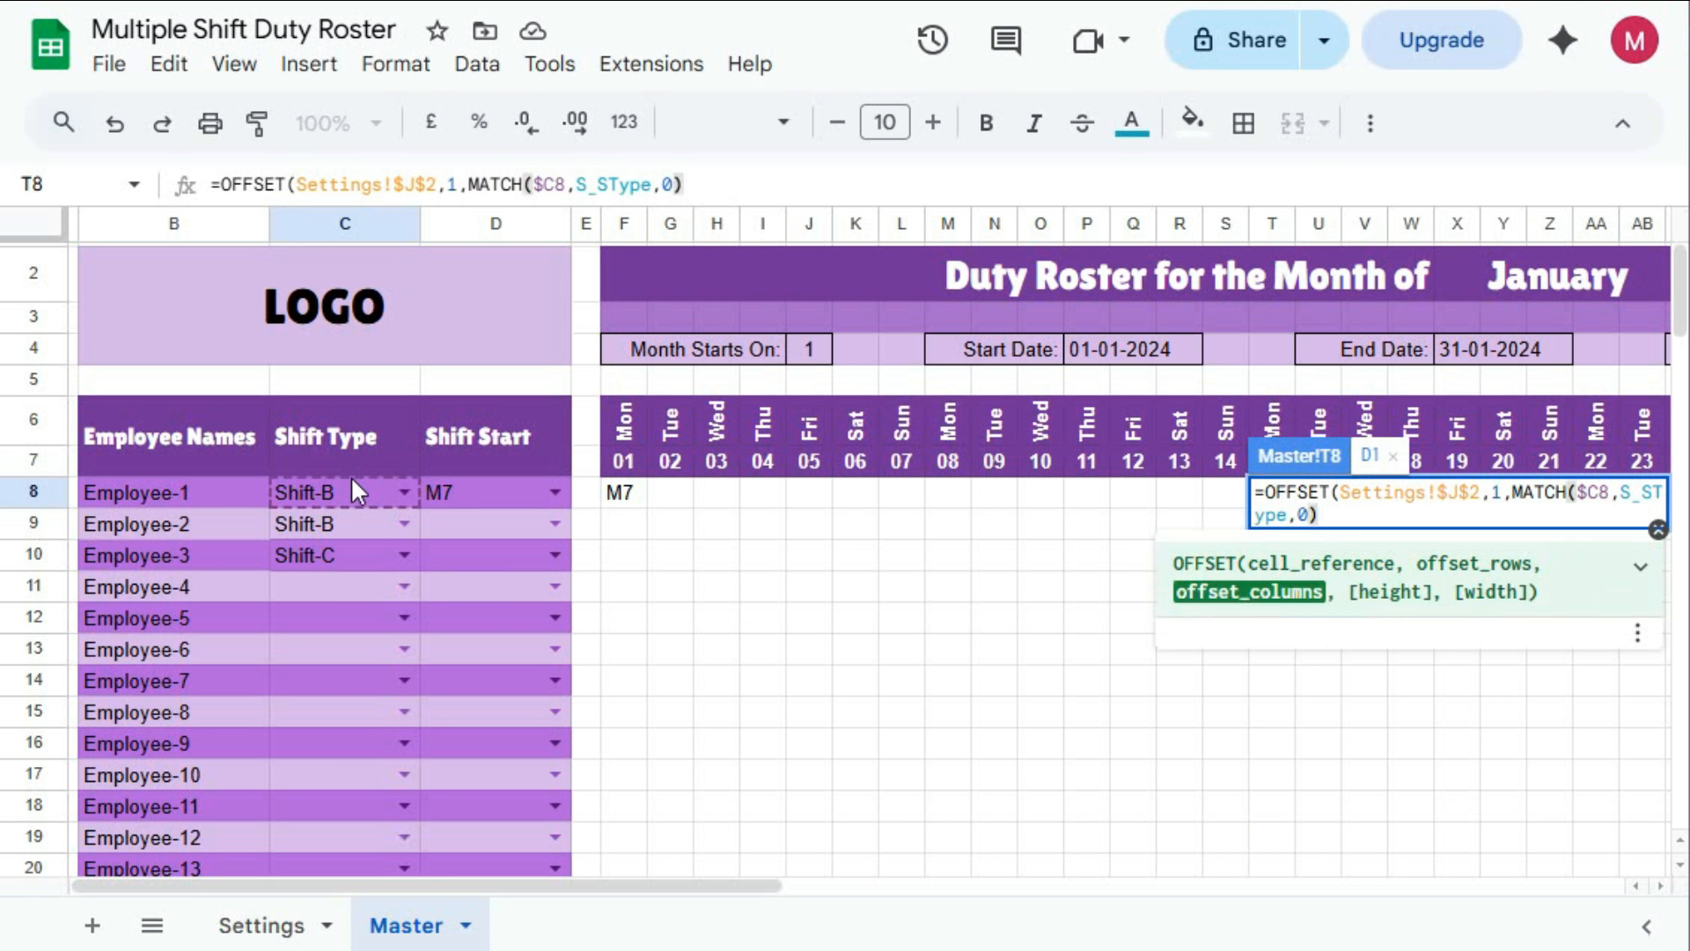
Complete the OFFSET formula in T8 listing the shift sequence for C8's shift type, and count its entries with COUNTA in U8
{"action": "key", "text": "Return"}
{"action": "left_click", "coordinate": [284, 930]}
{"action": "left_click", "coordinate": [406, 926]}
{"action": "left_click", "coordinate": [1318, 493]}
{"action": "type", "text": "=COUNTA(OFFSET("}
{"action": "left_click", "coordinate": [262, 926]}
{"action": "key", "text": "Return"}
Extend F8's formula with MATCH, COUNTA and OFFSET to restart the shift sequence after its last entry, and copy it along row 8
{"action": "left_click", "coordinate": [623, 493]}
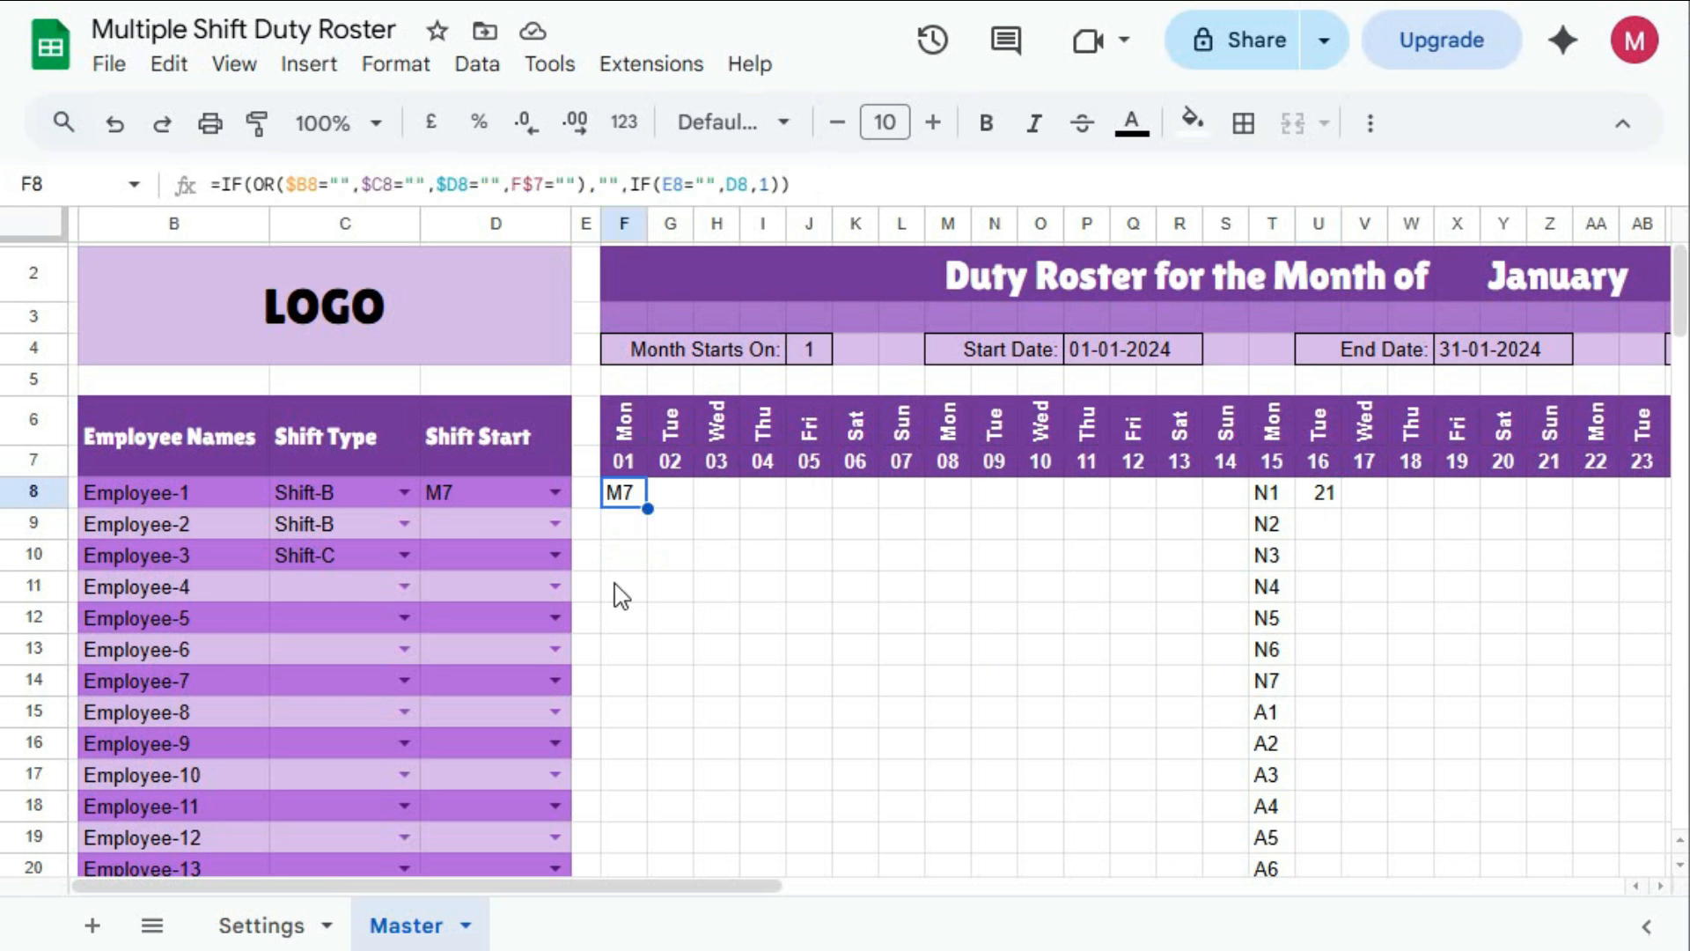
{"action": "double_click", "coordinate": [623, 492]}
{"action": "key", "text": "BackSpace"}
{"action": "key", "text": "BackSpace"}
{"action": "key", "text": "BackSpace"}
{"action": "type", "text": "IF(MATCH(E8,OFFSET(Settings!$J$2,1,MATCH($C8,S_SType,0)-1,32,1),0)>=COUNTA(OFFSET(Settings!$J$2,1,MATCH($C8,S_SType,0)-1,32,1)),INDEX("}
{"action": "type", "text": "OFFSET(Settings!$J$2,1,MATCH($C8,S_SType,0)-1,32,1),1)"}
{"action": "key", "text": "Return"}
{"action": "left_click_drag", "start_coordinate": [647, 508], "coordinate": [995, 494]}
Add an INDEX and MATCH lookup for the next shift to F8's formula, and copy it through AJ8 and down the employee rows
{"action": "double_click", "coordinate": [623, 493]}
{"action": "type", "text": ",INDEX(OFFSET(Settings!$J$2,1,MATCH($C8,S_SType,0)-1,32,1),MATCH(E8,OFFSET(Settings!$J$2,1,MATCH($C8,S_SType,0)-1,32,1),0)+1)"}
{"action": "key", "text": "Return"}
{"action": "left_click_drag", "start_coordinate": [647, 508], "coordinate": [1655, 494]}
{"action": "left_click_drag", "start_coordinate": [775, 886], "coordinate": [1073, 894]}
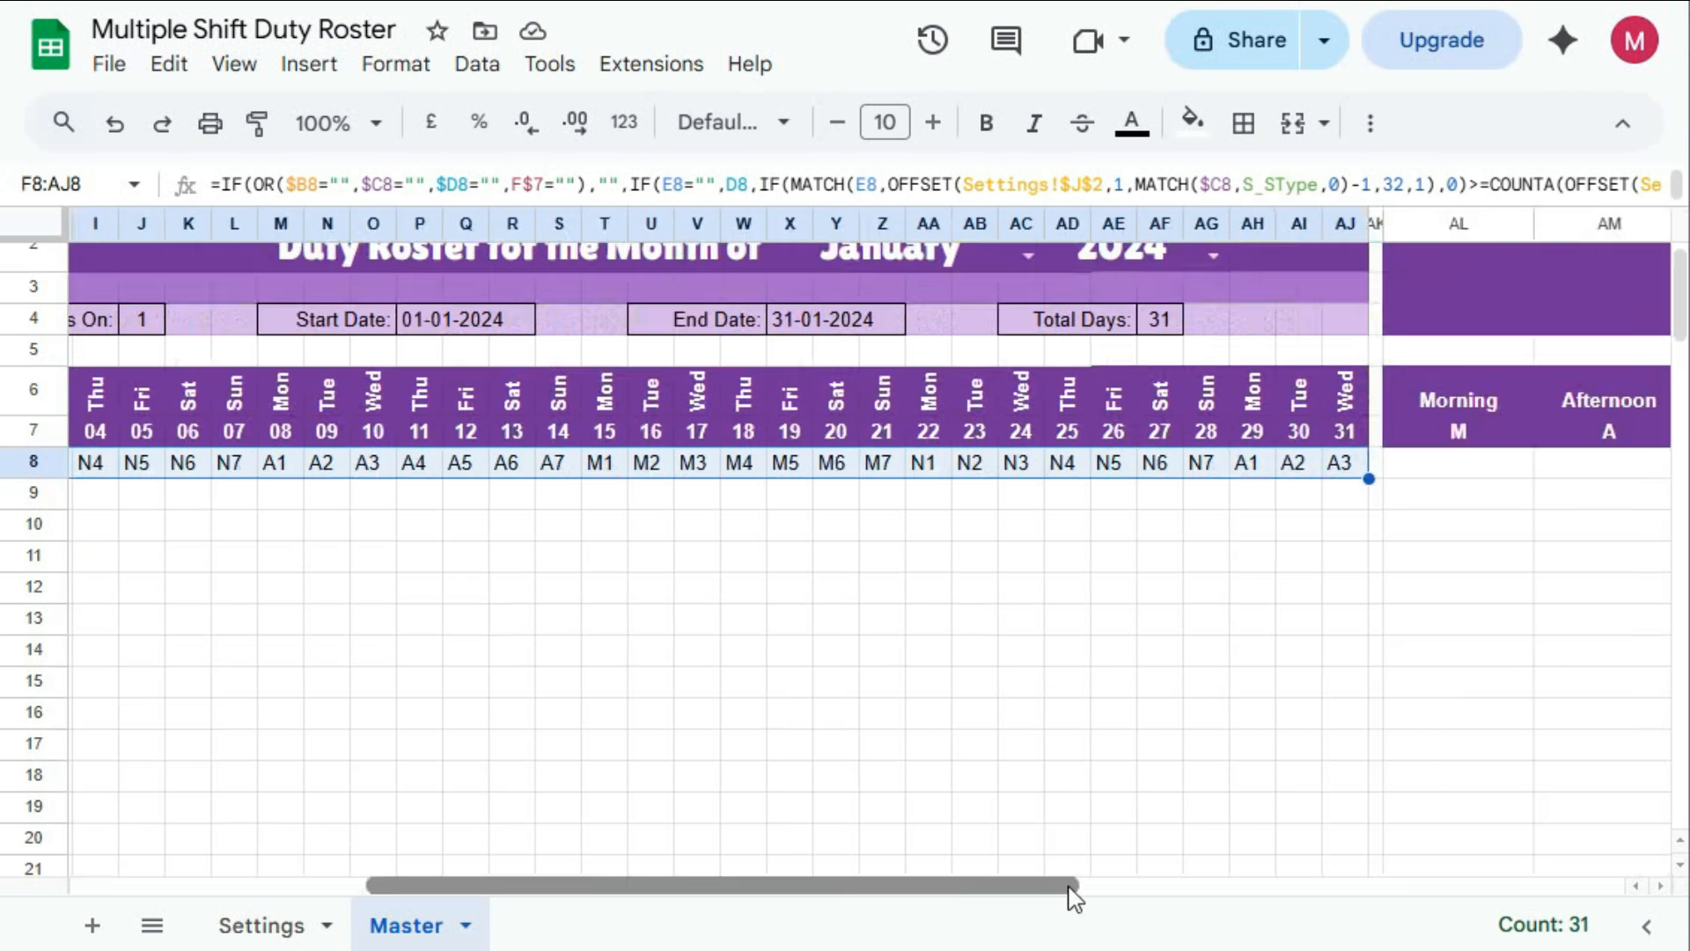
{"action": "left_click_drag", "start_coordinate": [1371, 476], "coordinate": [1371, 863]}
Set Employee-4's shift type to Shift-D and clear the shift starts in D8:D11
{"action": "left_click", "coordinate": [554, 524]}
{"action": "left_click", "coordinate": [450, 808]}
{"action": "left_click", "coordinate": [404, 586]}
{"action": "left_click", "coordinate": [555, 554]}
{"action": "left_click", "coordinate": [496, 492]}
{"action": "left_click_drag", "start_coordinate": [495, 492], "coordinate": [496, 584]}
{"action": "key", "text": "Delete"}
Close the data validation rules and choose N5 as Employee-4's shift start
{"action": "left_click", "coordinate": [554, 585]}
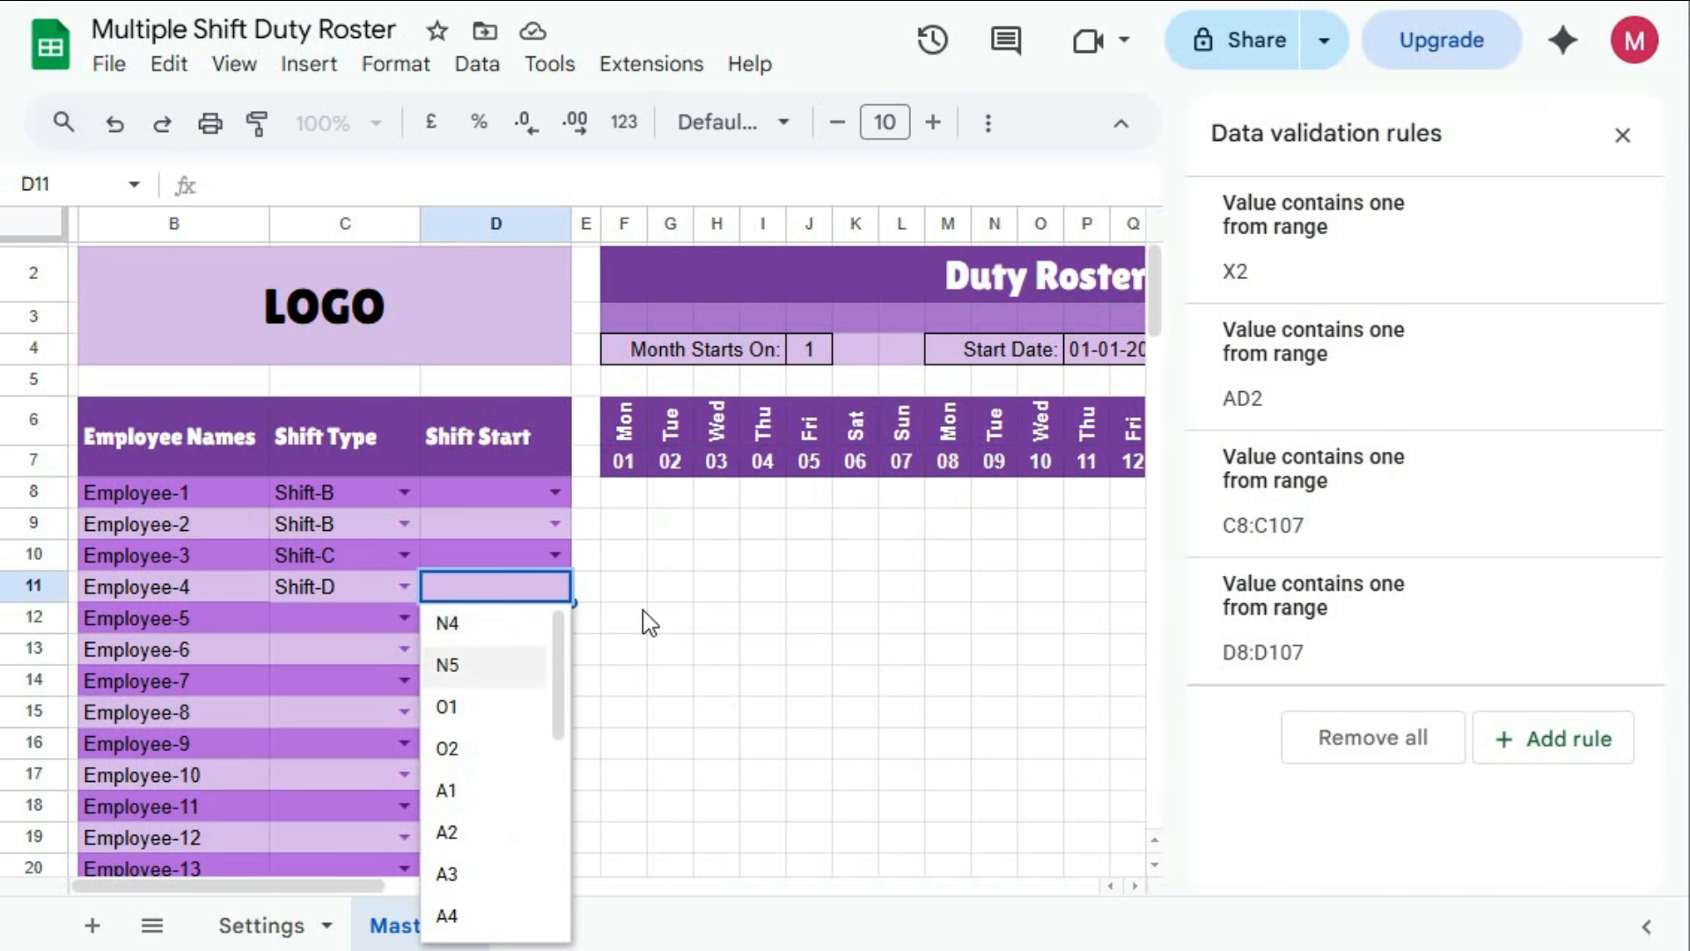
{"action": "left_click", "coordinate": [1622, 136]}
{"action": "left_click", "coordinate": [261, 926]}
{"action": "left_click", "coordinate": [406, 926]}
{"action": "left_click", "coordinate": [555, 585]}
{"action": "left_click", "coordinate": [525, 686]}
Add a conditional format to F8:AJ107 with the custom formula =LEFT(F8,1)="M" and a pale yellow fill
{"action": "left_click", "coordinate": [396, 64]}
{"action": "type", "text": "=LEFT("}
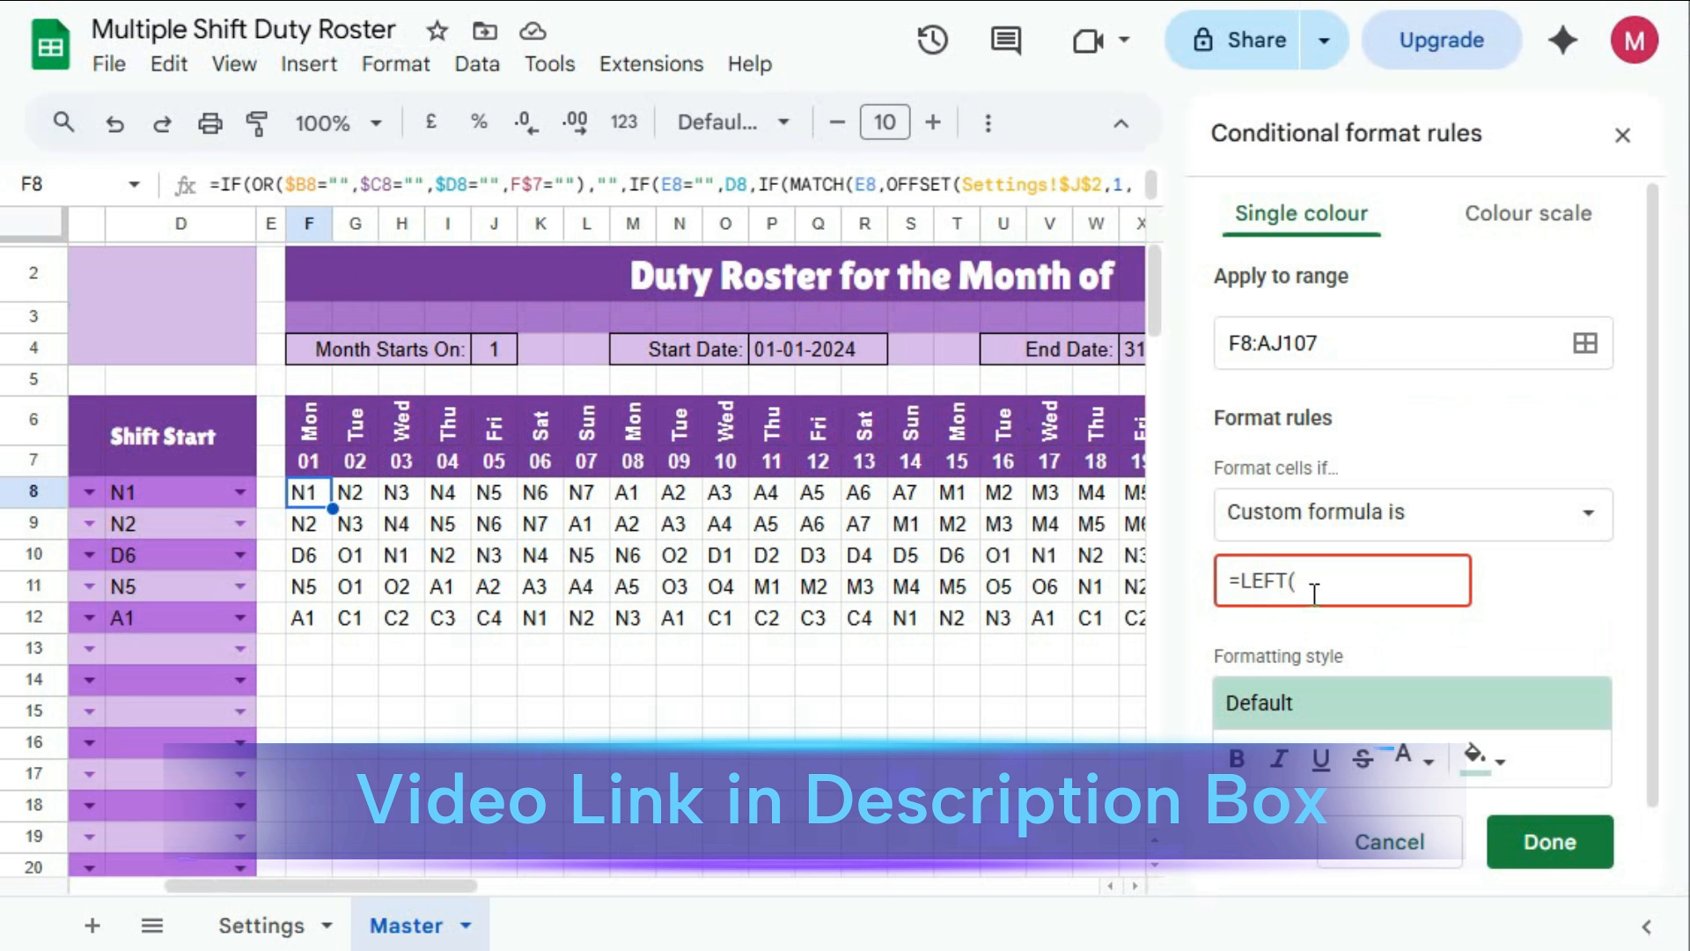
{"action": "type", "text": "F8,1)=\"M\""}
{"action": "left_click", "coordinate": [1548, 843]}
Add a conditional format to F8:AJ107 with the custom formula =LEFT(F8,1)="A" and a golden yellow fill
{"action": "left_click", "coordinate": [1377, 336]}
{"action": "type", "text": "=LEFT(F8,1)=\"A\":AJ107"}
{"action": "left_click_drag", "start_coordinate": [435, 887], "coordinate": [506, 943]}
{"action": "left_click", "coordinate": [1549, 842]}
Add conditional formats for shifts starting with N in dark blue, O in grey and C in purple, and close the rules
{"action": "left_click_drag", "start_coordinate": [1368, 581], "coordinate": [1358, 580]}
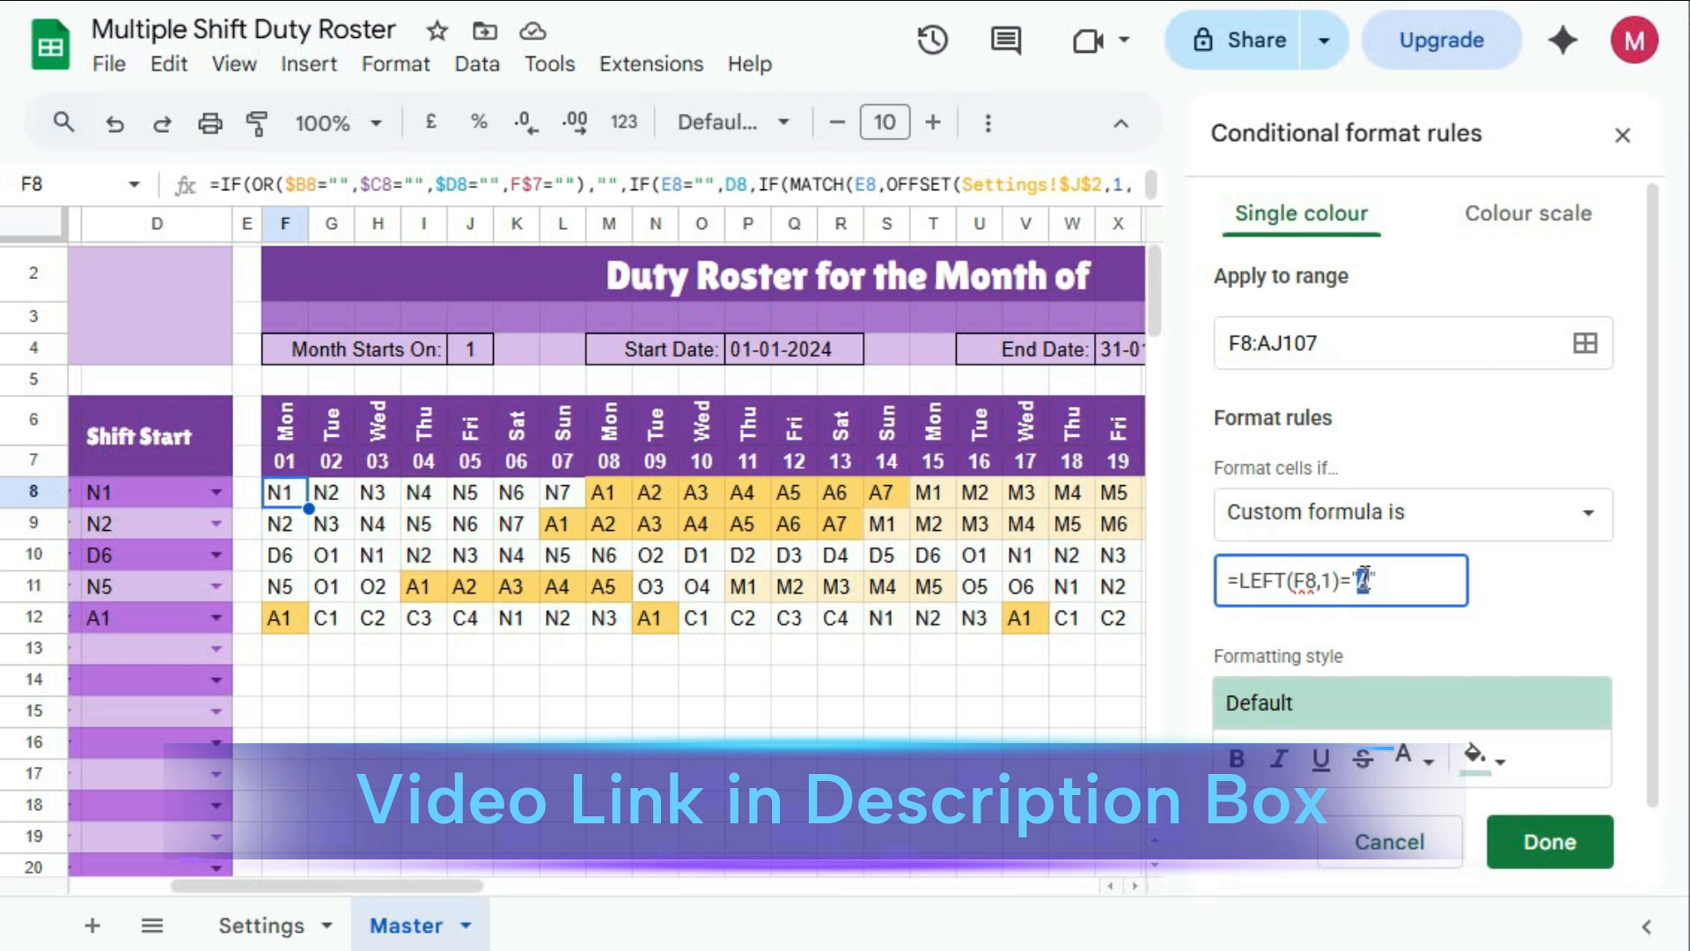
{"action": "type", "text": "N"}
{"action": "left_click", "coordinate": [1549, 843]}
{"action": "type", "text": "O"}
{"action": "left_click", "coordinate": [1549, 842]}
{"action": "type", "text": "C"}
{"action": "left_click", "coordinate": [1549, 842]}
{"action": "left_click", "coordinate": [1623, 135]}
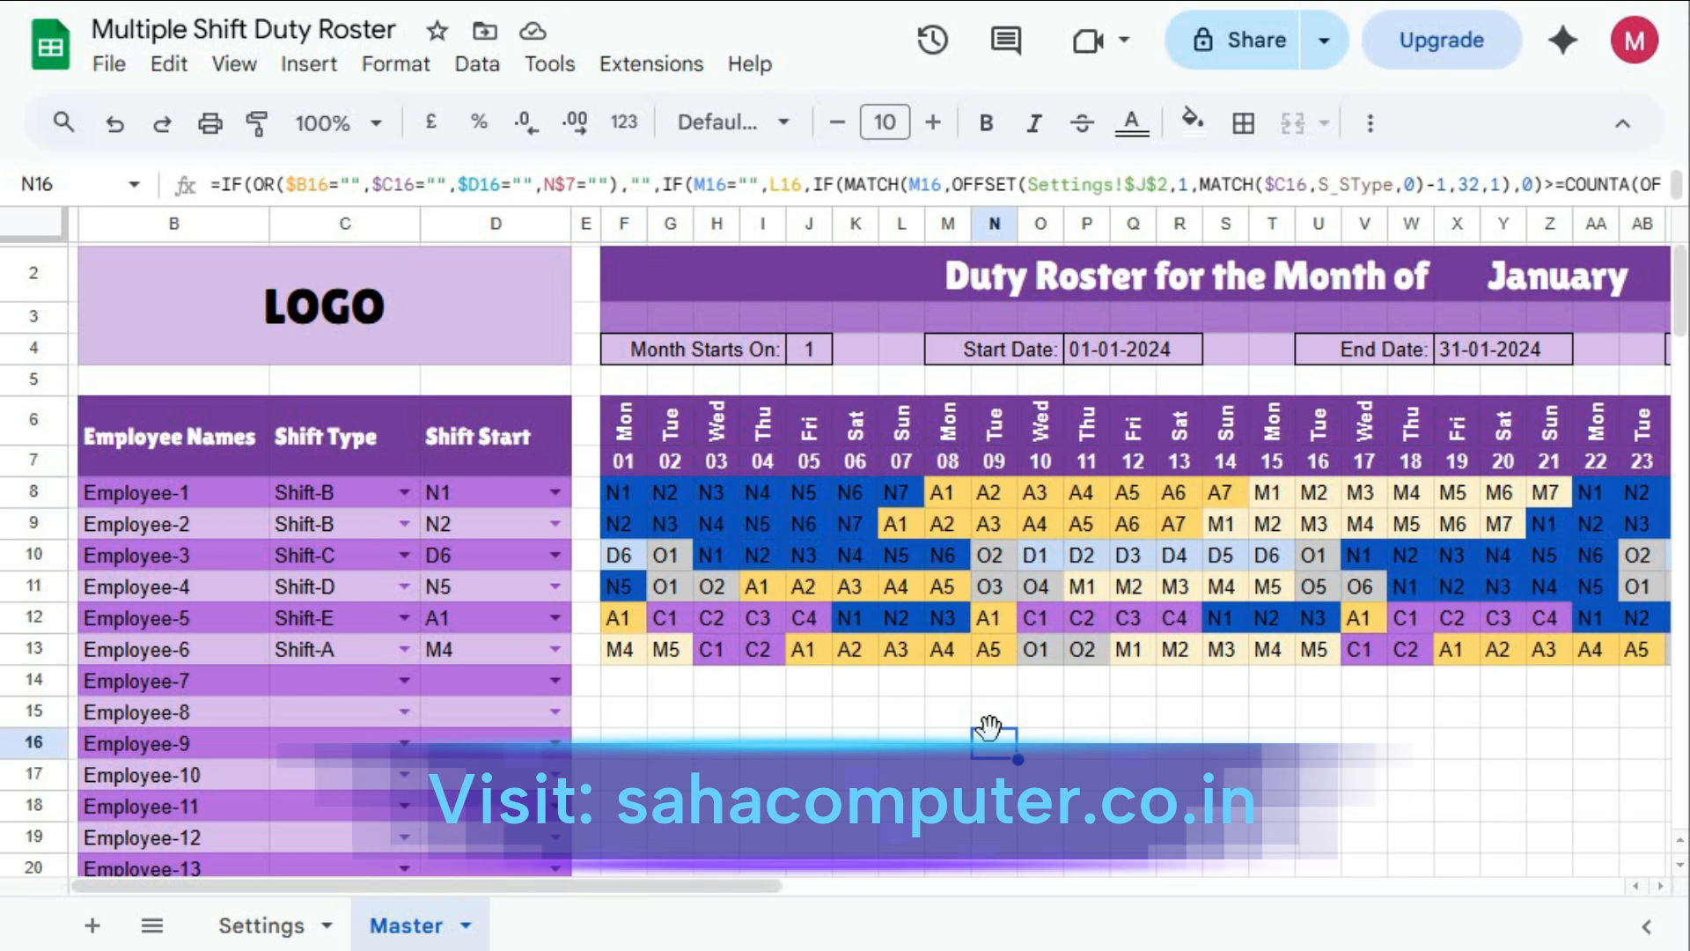
Examine the unformatted Master sheet's roster grid and the final report columns beside it
{"action": "scroll", "coordinate": [528, 528], "scroll_direction": "down", "scroll_amount": 15}
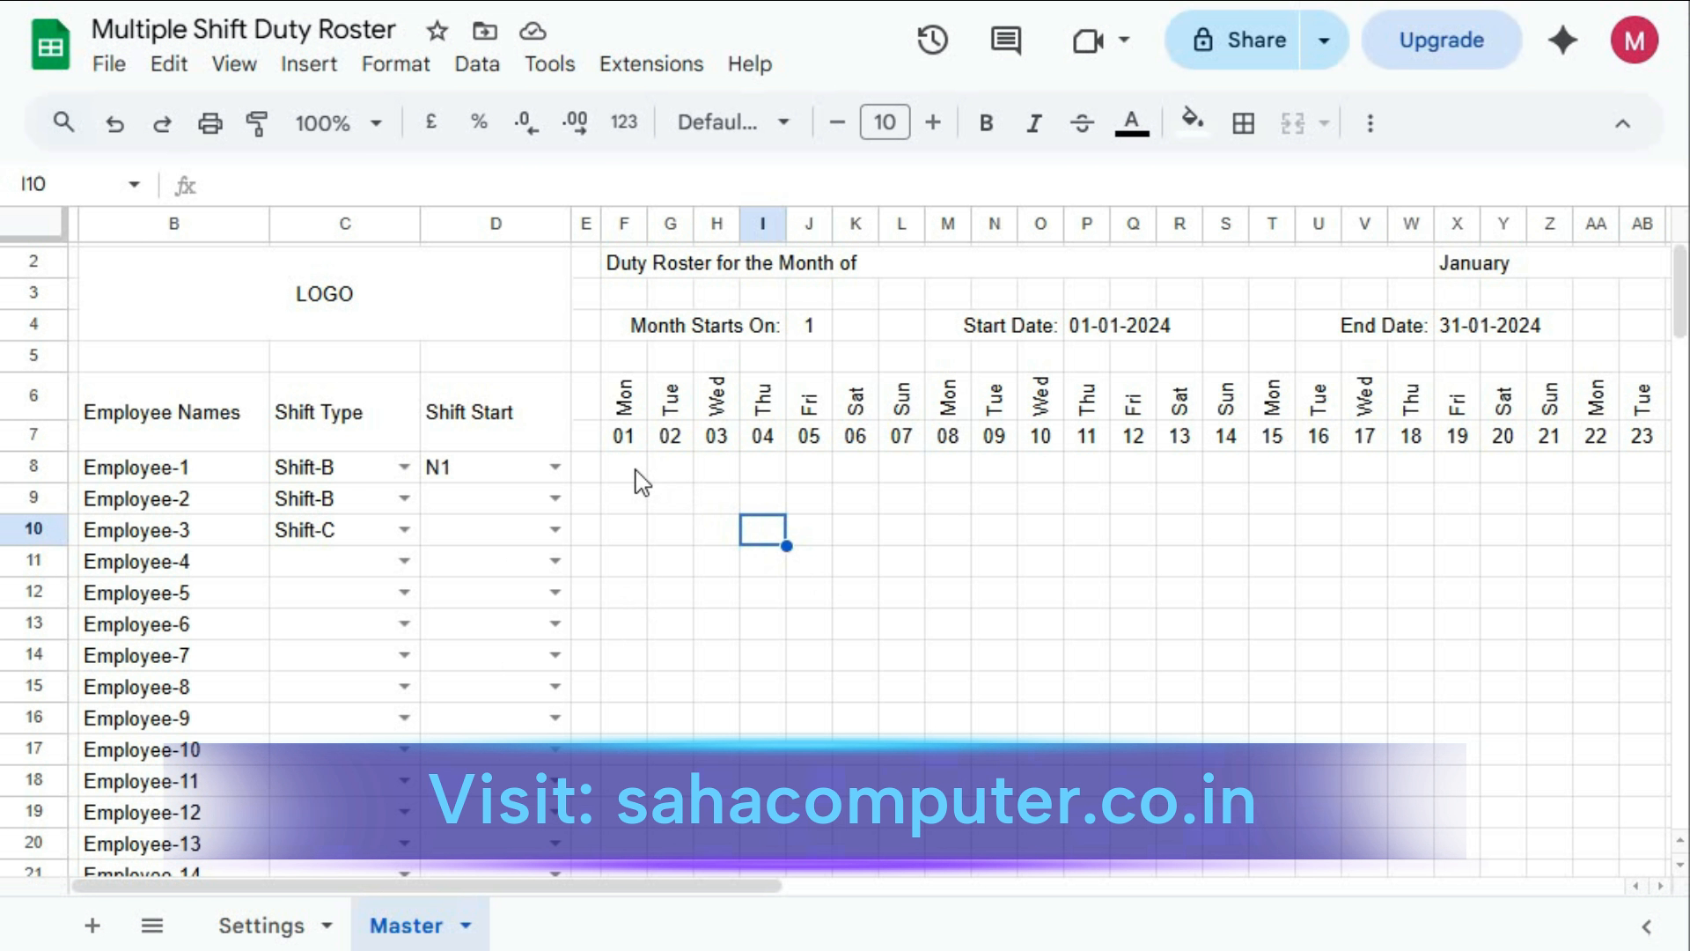
{"action": "left_click_drag", "start_coordinate": [195, 287], "coordinate": [1142, 611]}
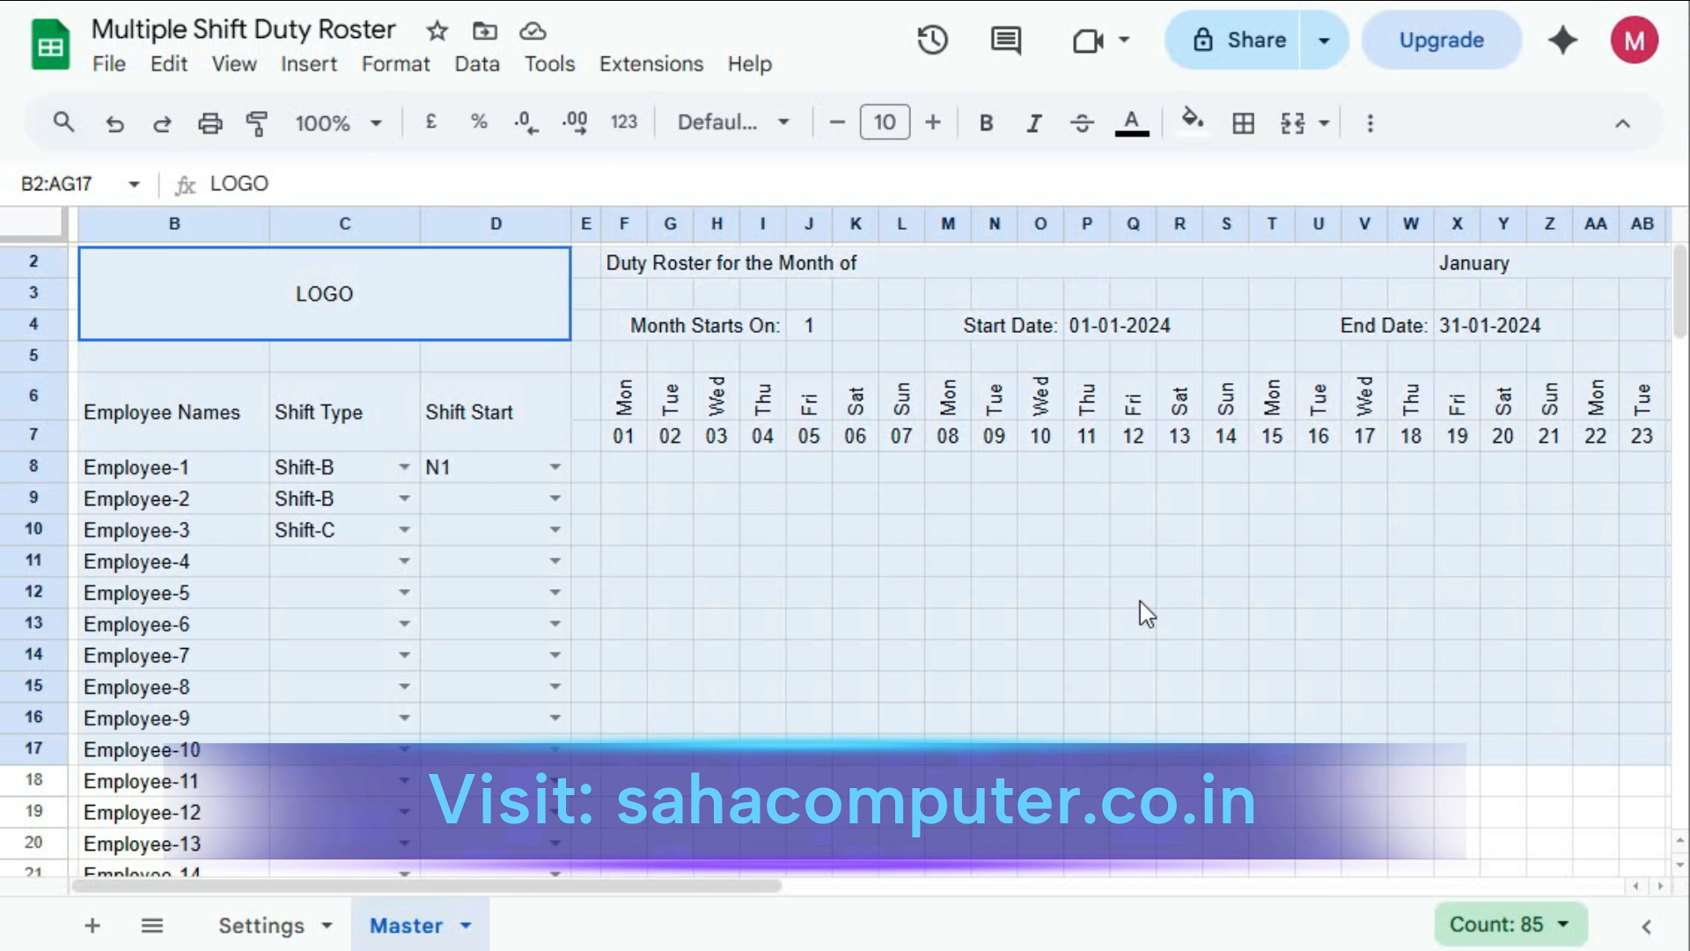
{"action": "left_click", "coordinate": [1143, 611]}
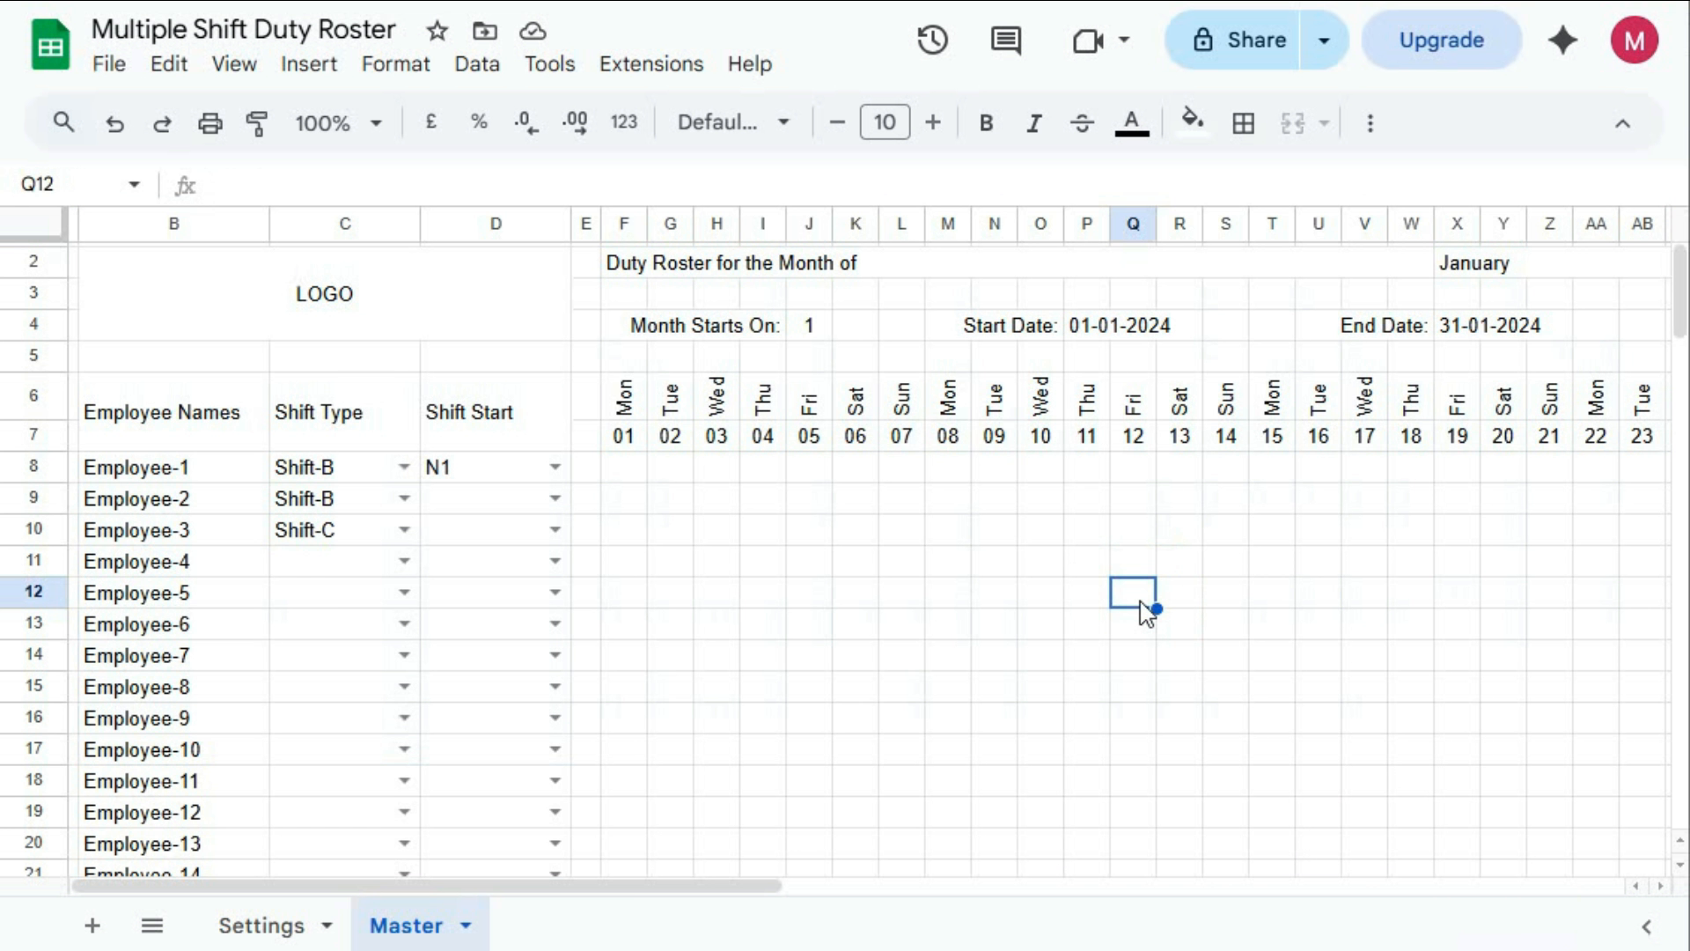
{"action": "left_click", "coordinate": [628, 476]}
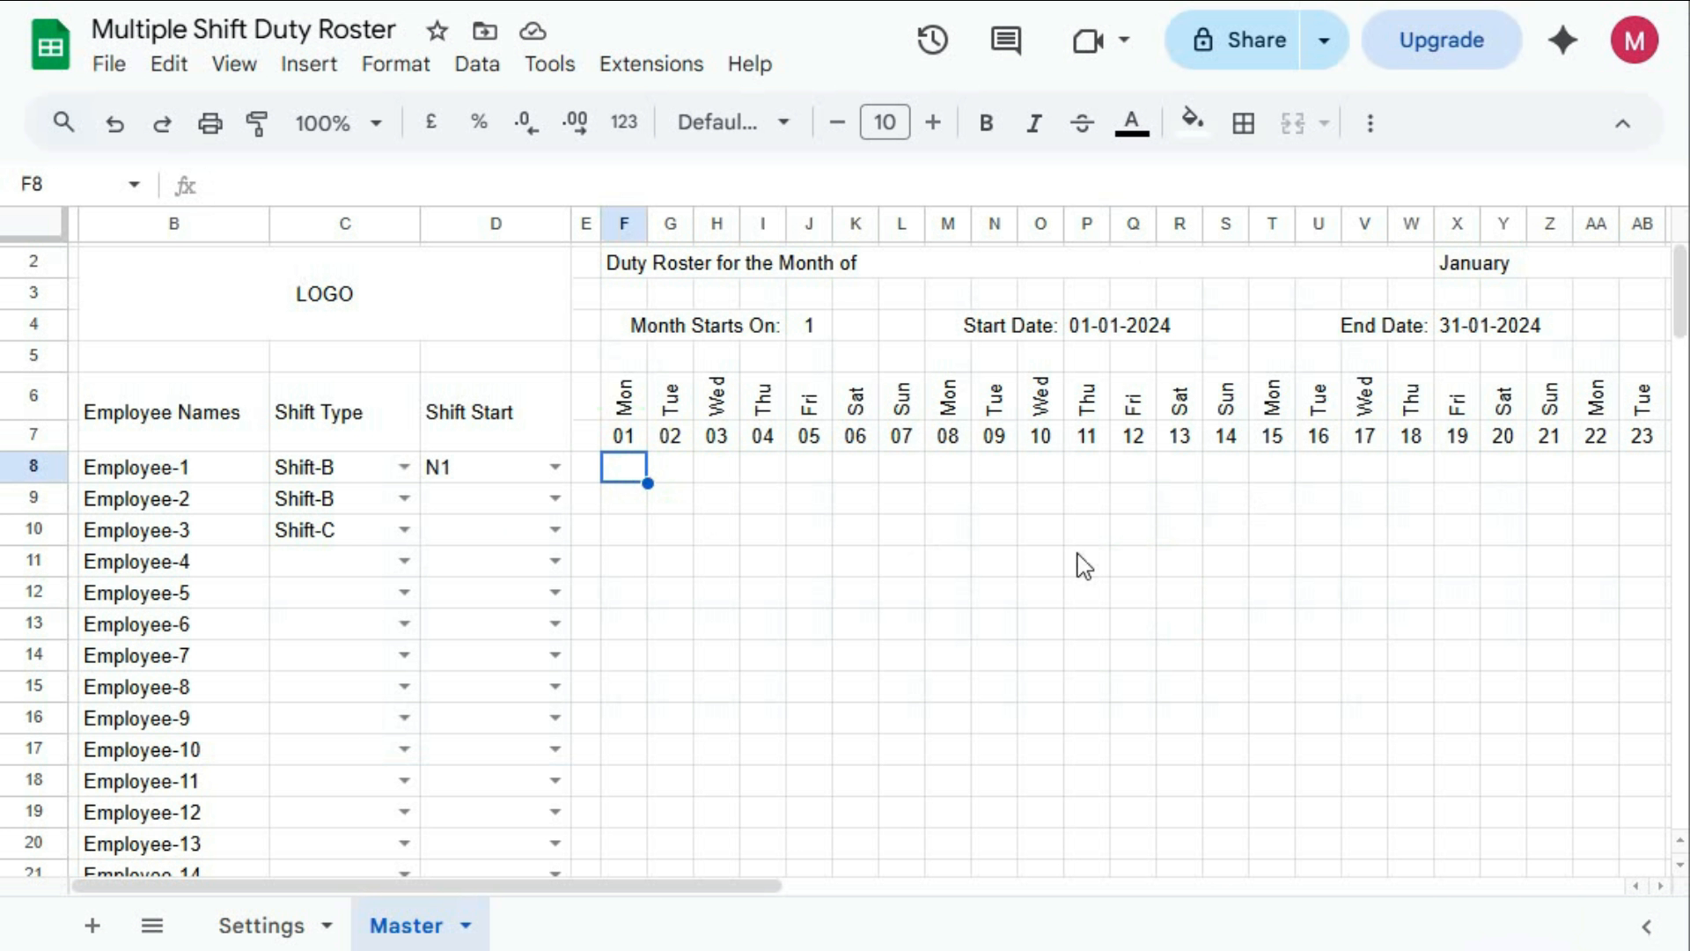
{"action": "left_click_drag", "start_coordinate": [657, 889], "coordinate": [1364, 880]}
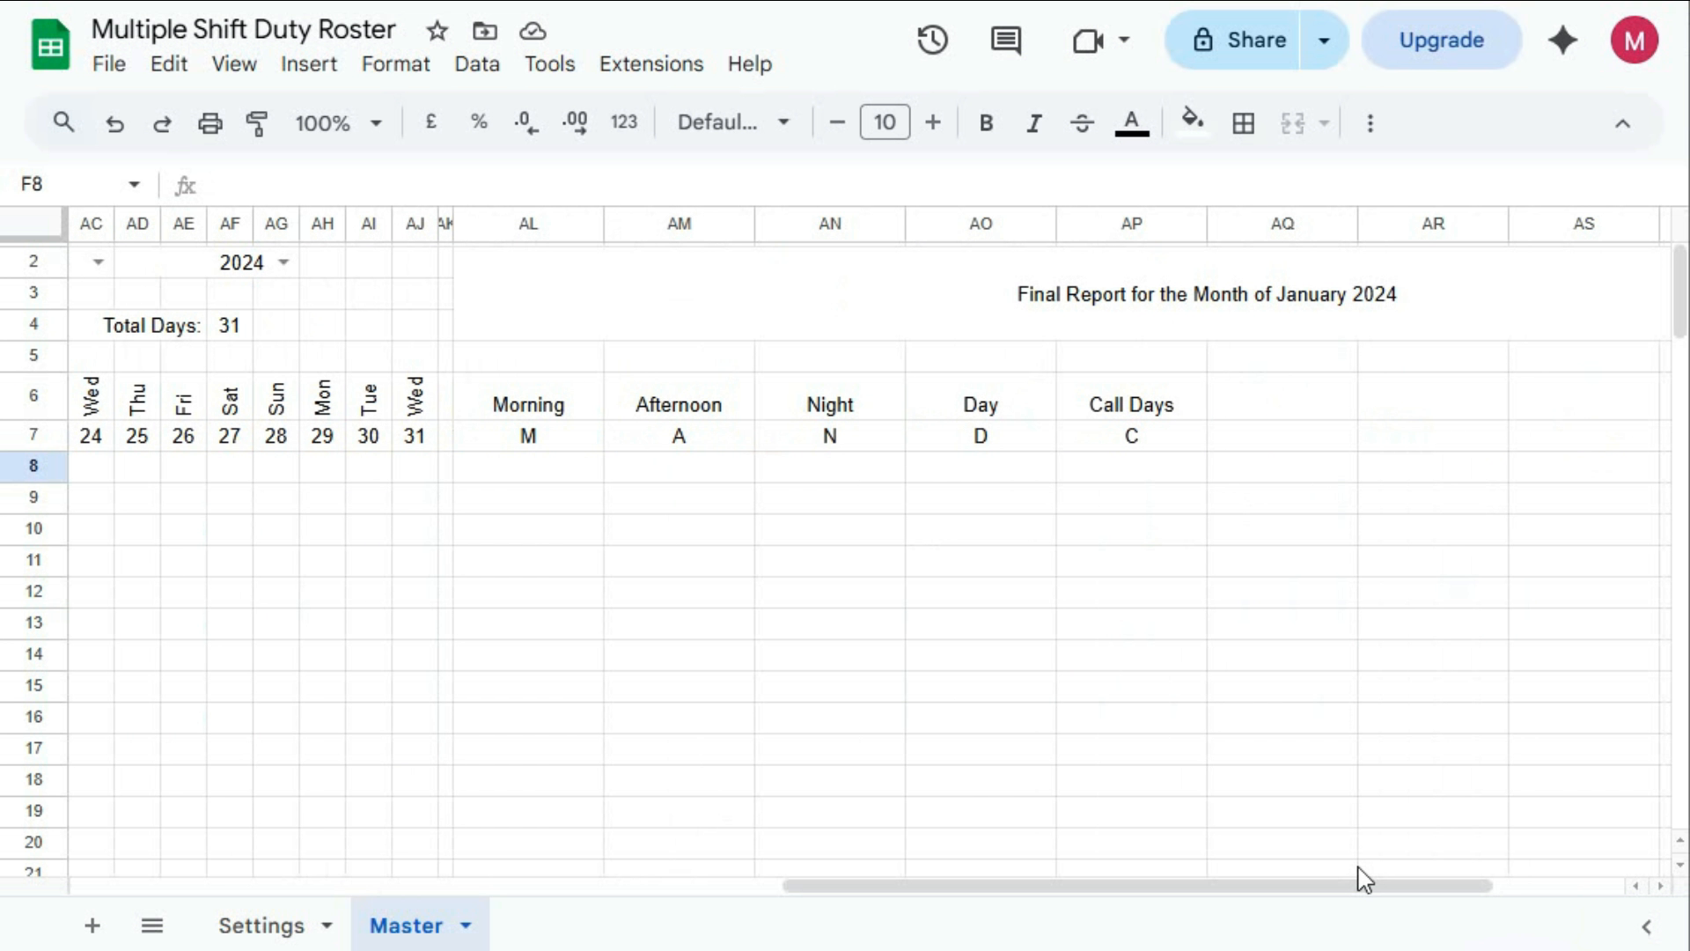
{"action": "left_click_drag", "start_coordinate": [516, 475], "coordinate": [1426, 503]}
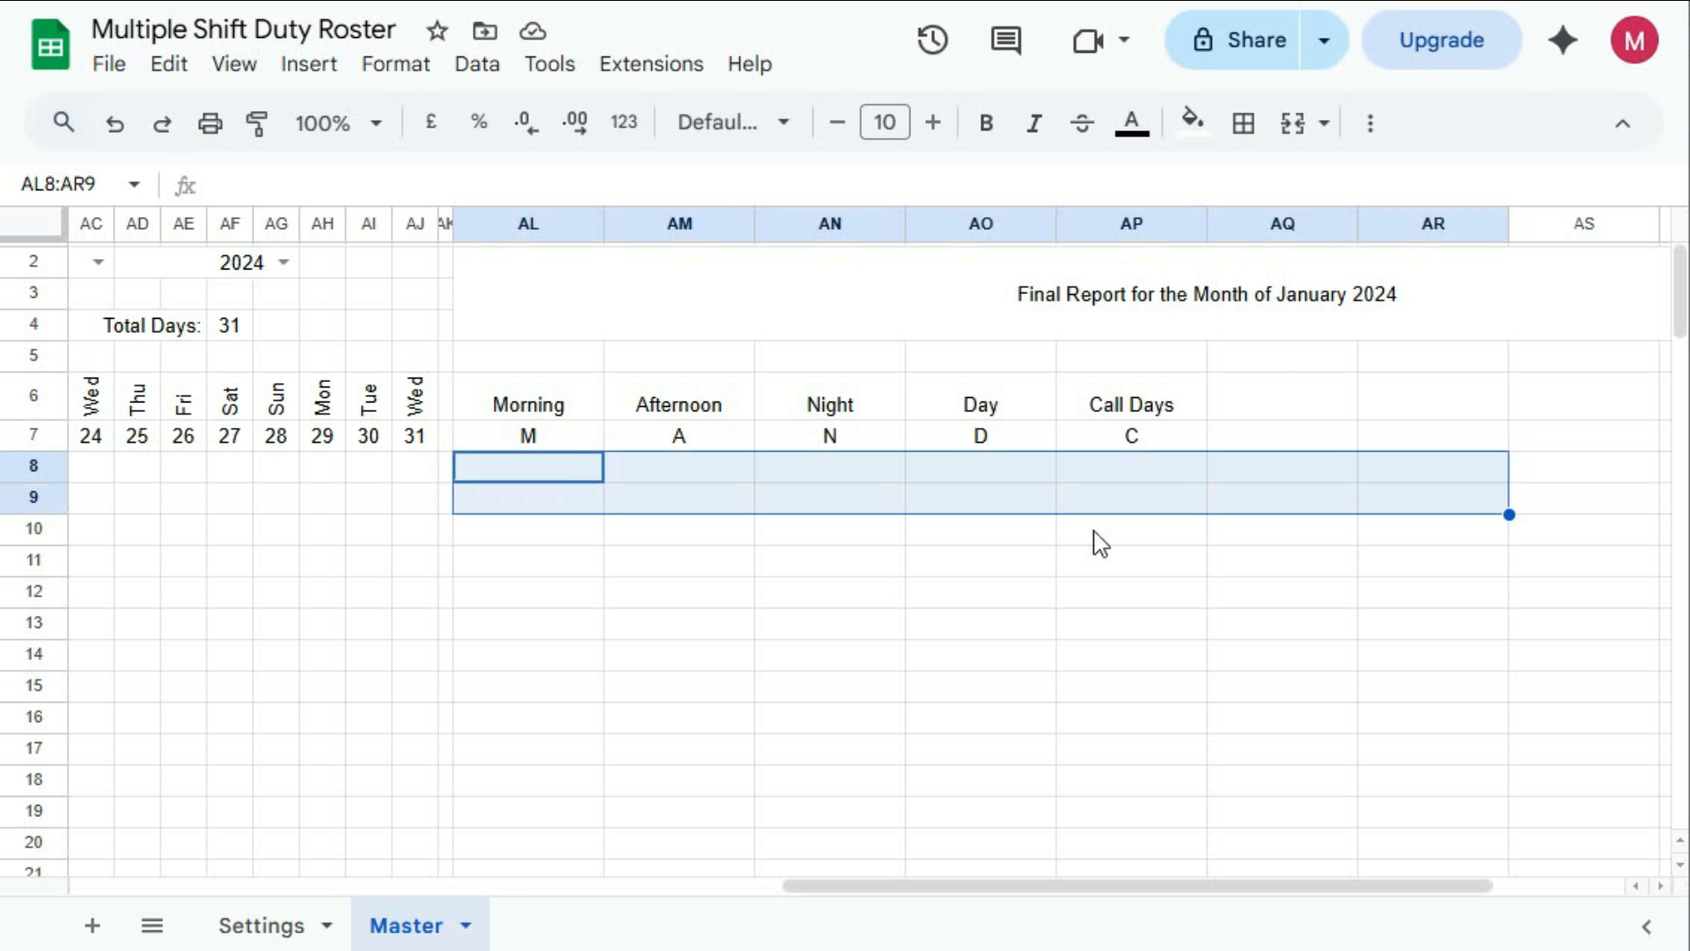
{"action": "left_click_drag", "start_coordinate": [1060, 894], "coordinate": [309, 860]}
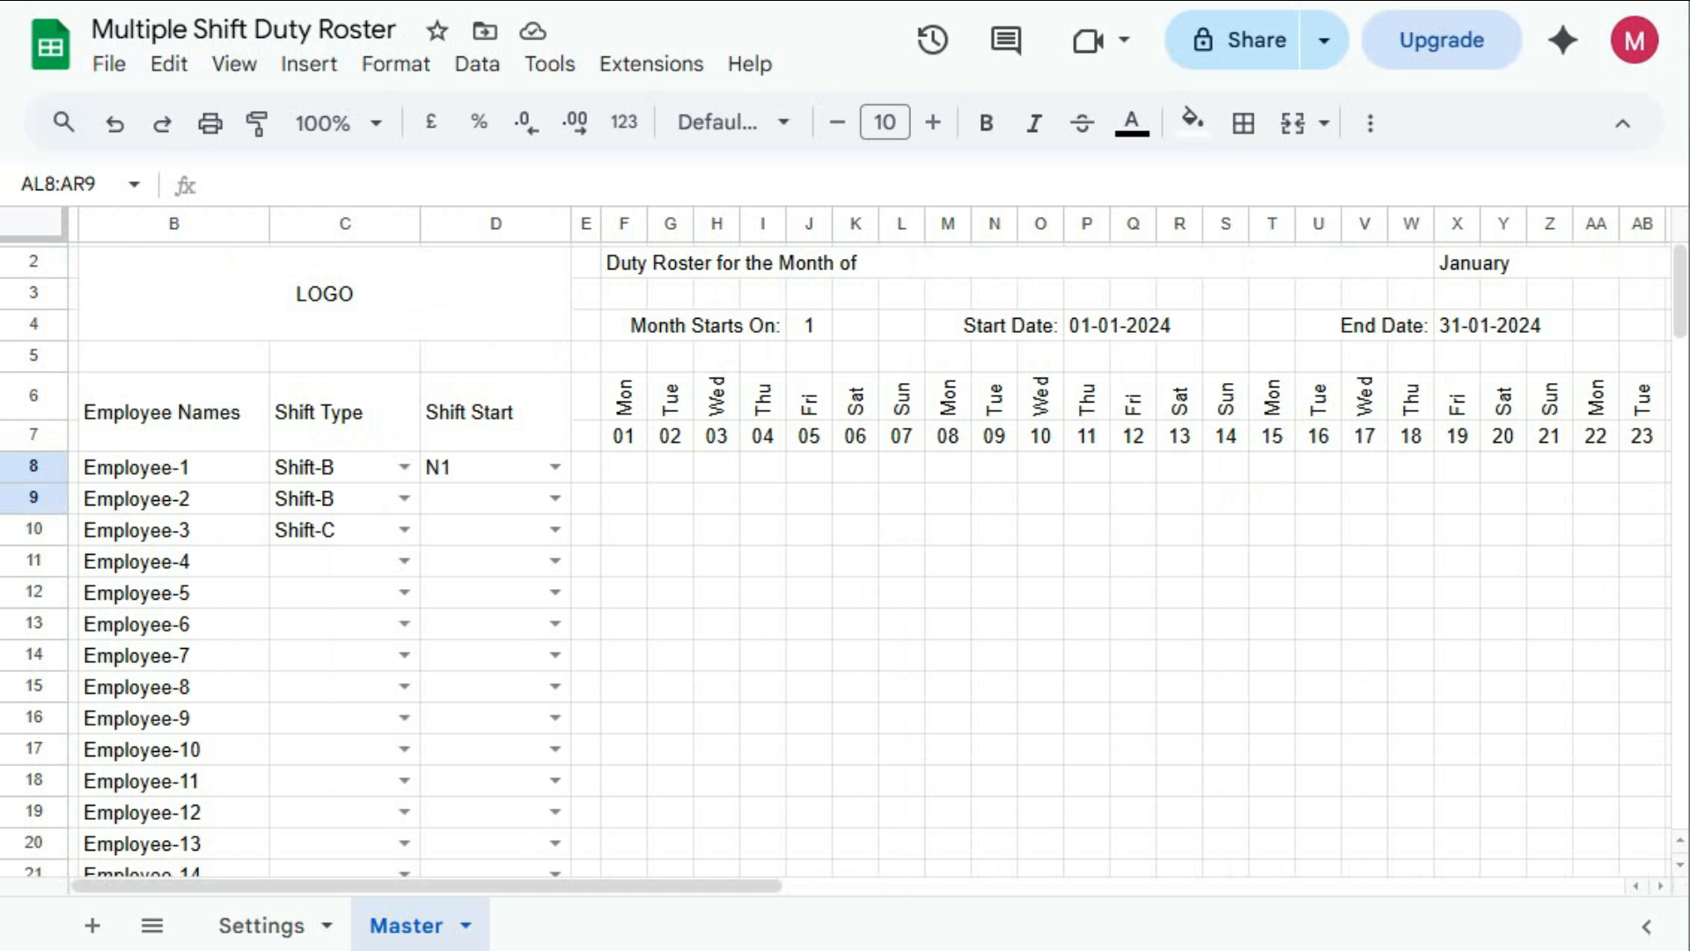
Examine the shift totals block below the employee list, then return to the roster's header
{"action": "left_click_drag", "start_coordinate": [1683, 304], "coordinate": [1637, 769]}
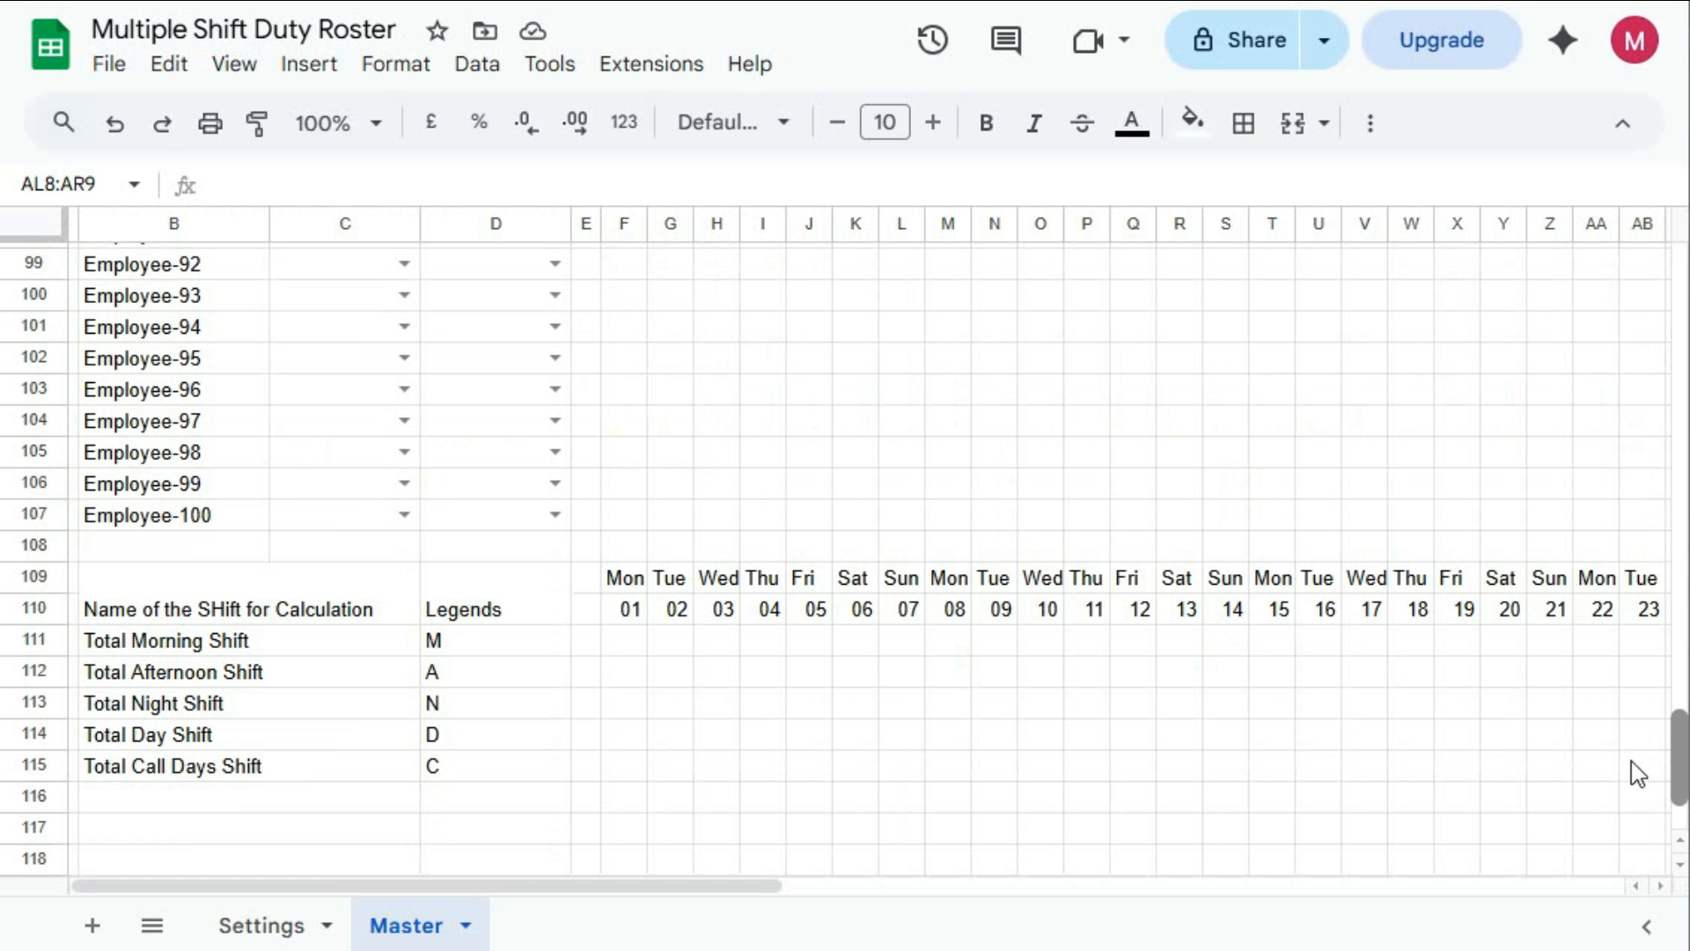
{"action": "left_click_drag", "start_coordinate": [640, 653], "coordinate": [810, 771]}
{"action": "scroll", "coordinate": [419, 558], "scroll_direction": "up", "scroll_amount": 8}
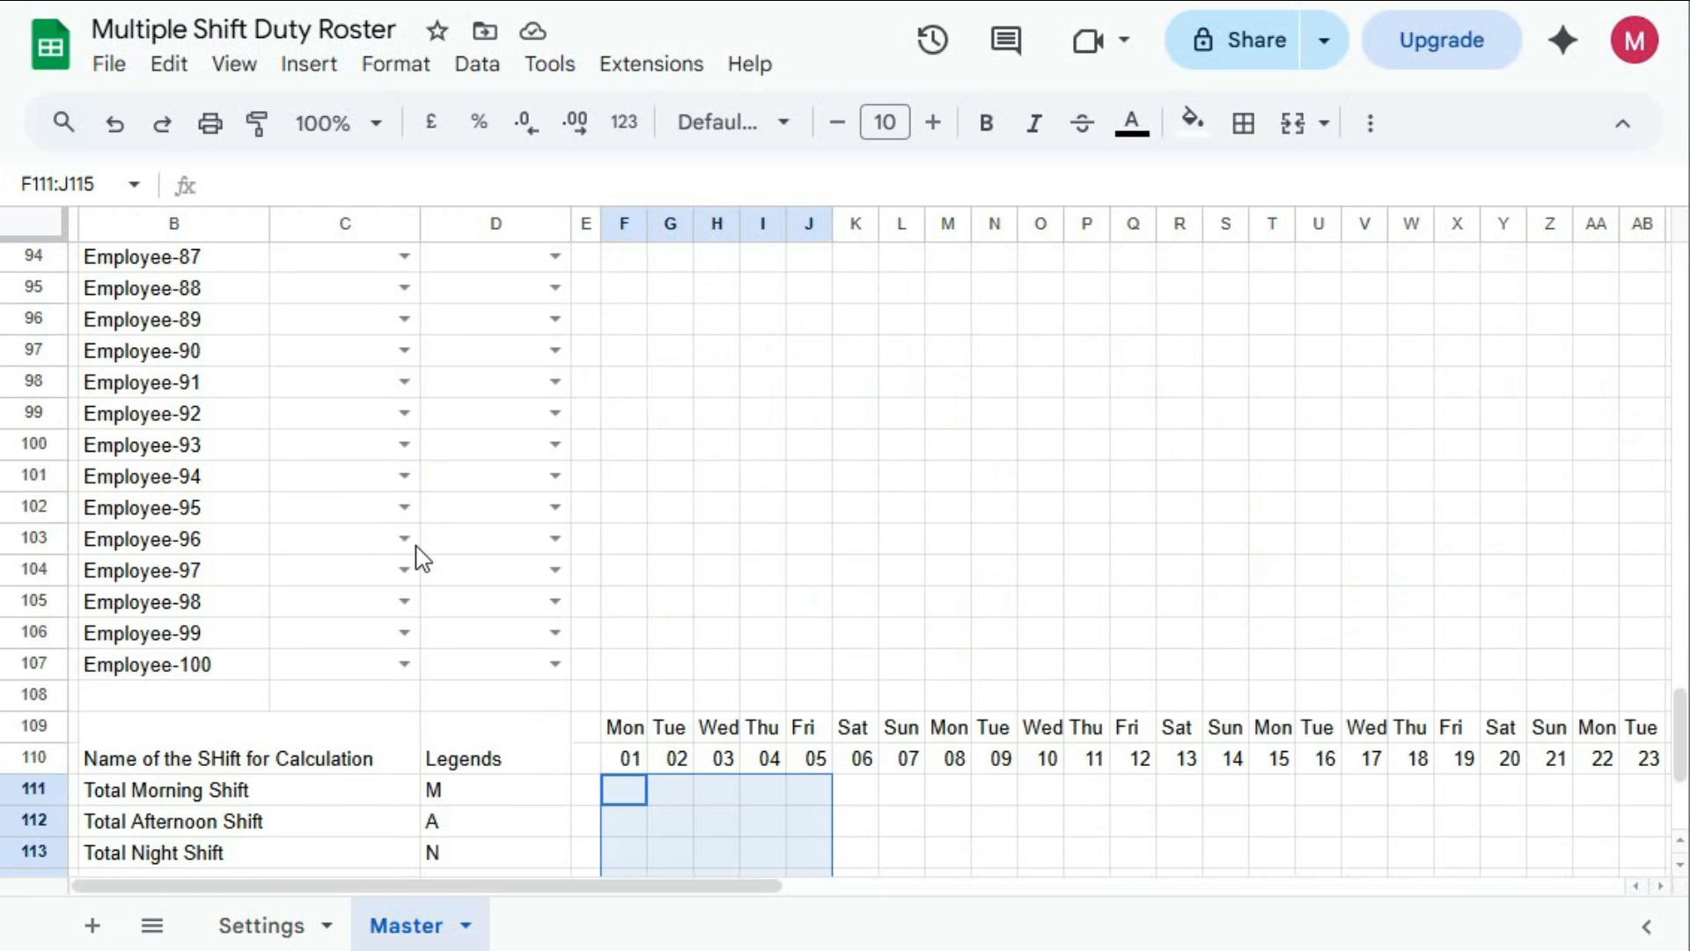
{"action": "scroll", "coordinate": [419, 558], "scroll_direction": "up", "scroll_amount": 8}
{"action": "scroll", "coordinate": [419, 558], "scroll_direction": "down", "scroll_amount": 16}
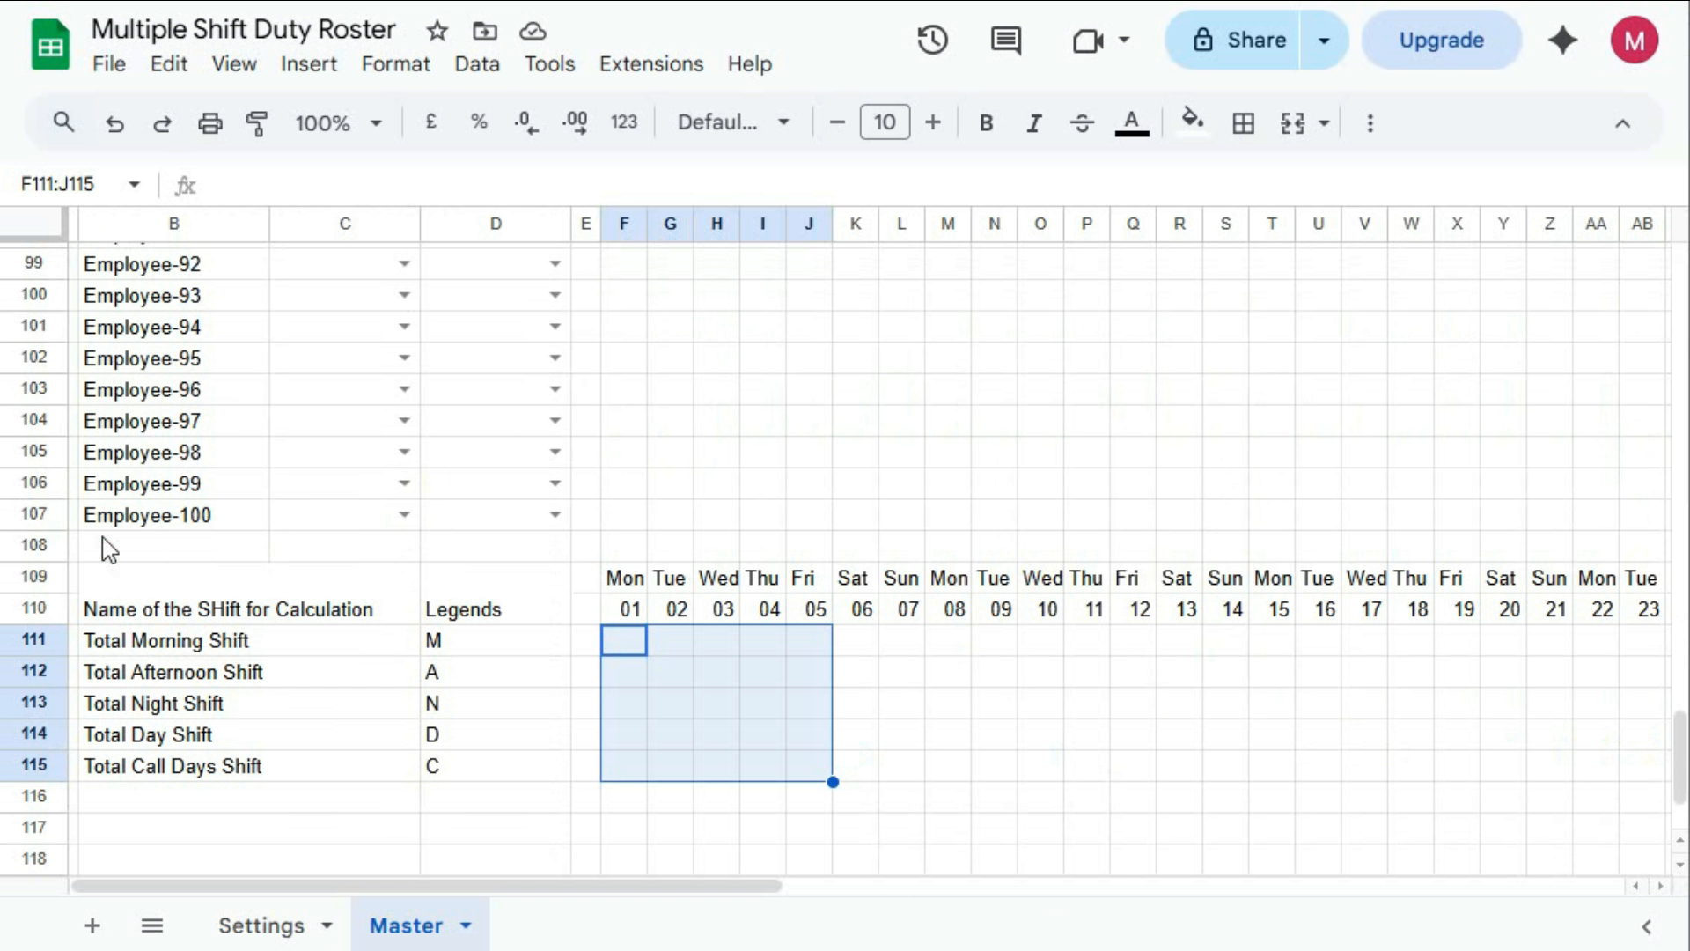
{"action": "left_click", "coordinate": [716, 452]}
{"action": "scroll", "coordinate": [803, 573], "scroll_direction": "up", "scroll_amount": 19}
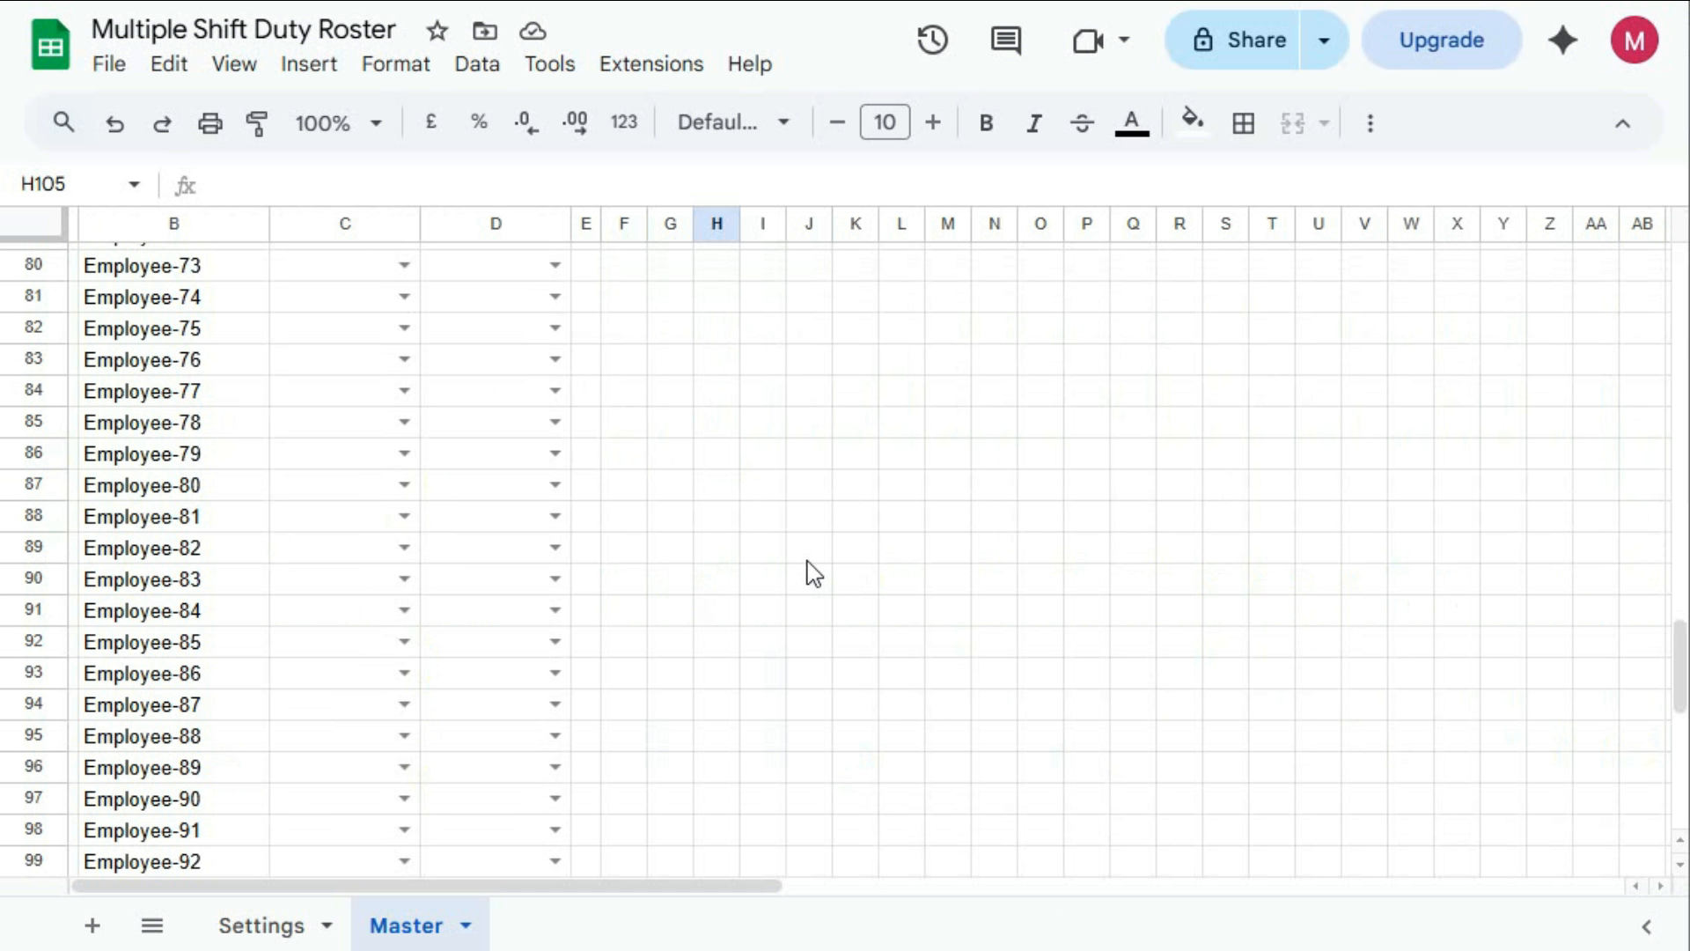
{"action": "scroll", "coordinate": [812, 573], "scroll_direction": "up", "scroll_amount": 3}
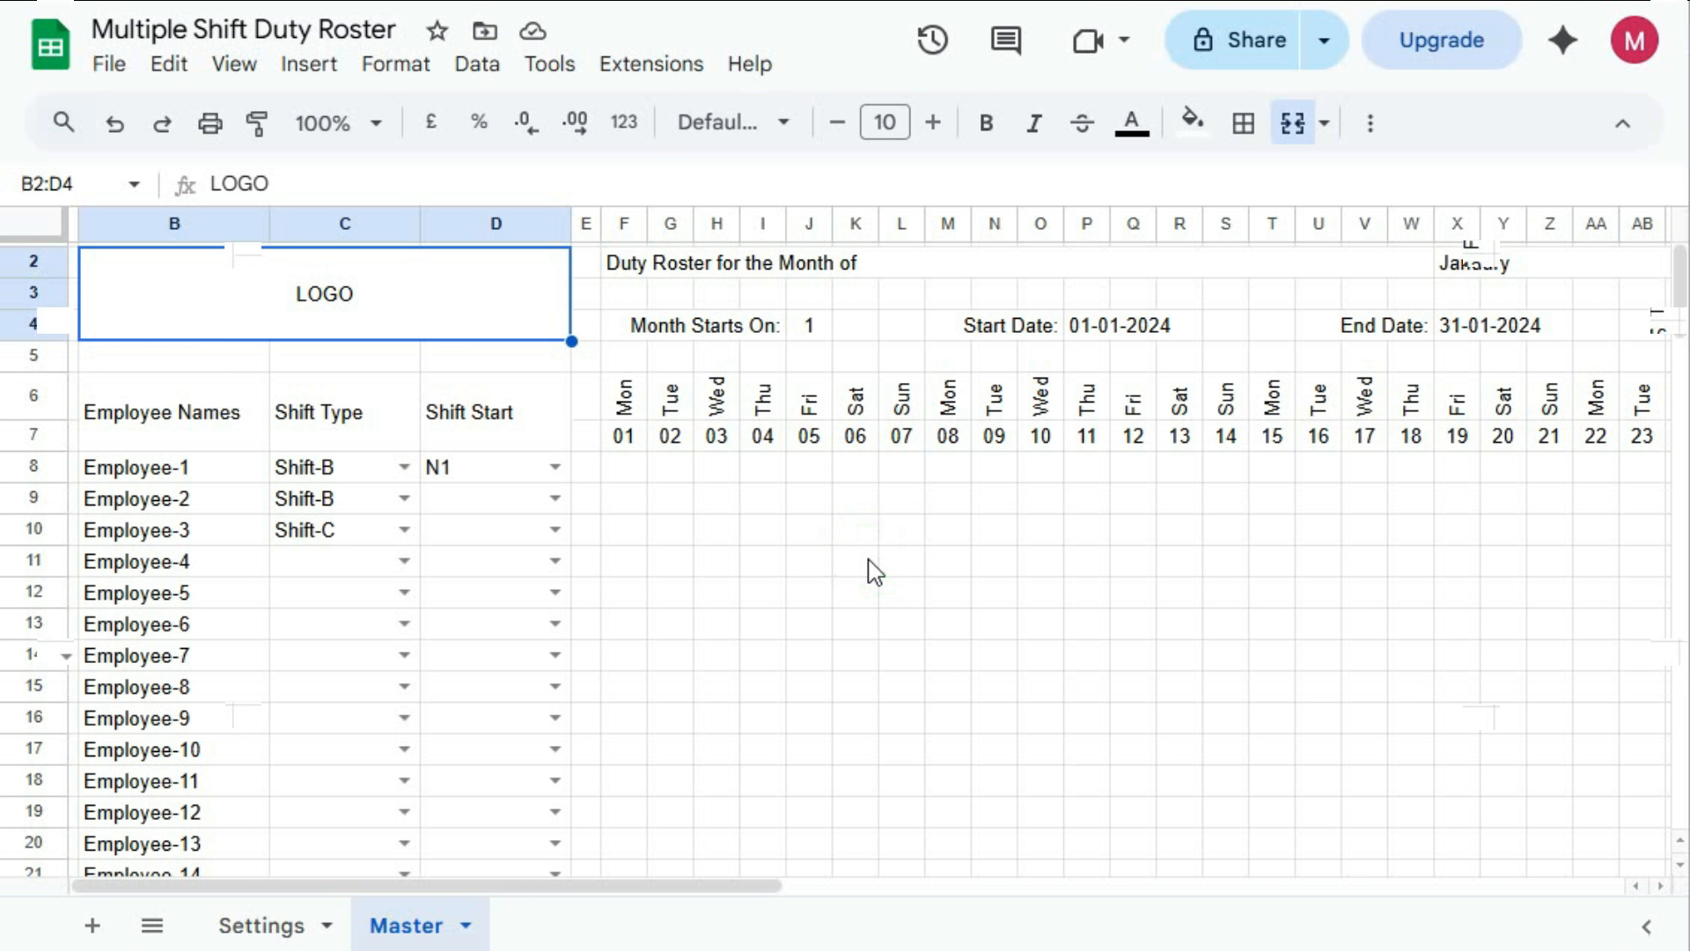
{"action": "left_click", "coordinate": [874, 572]}
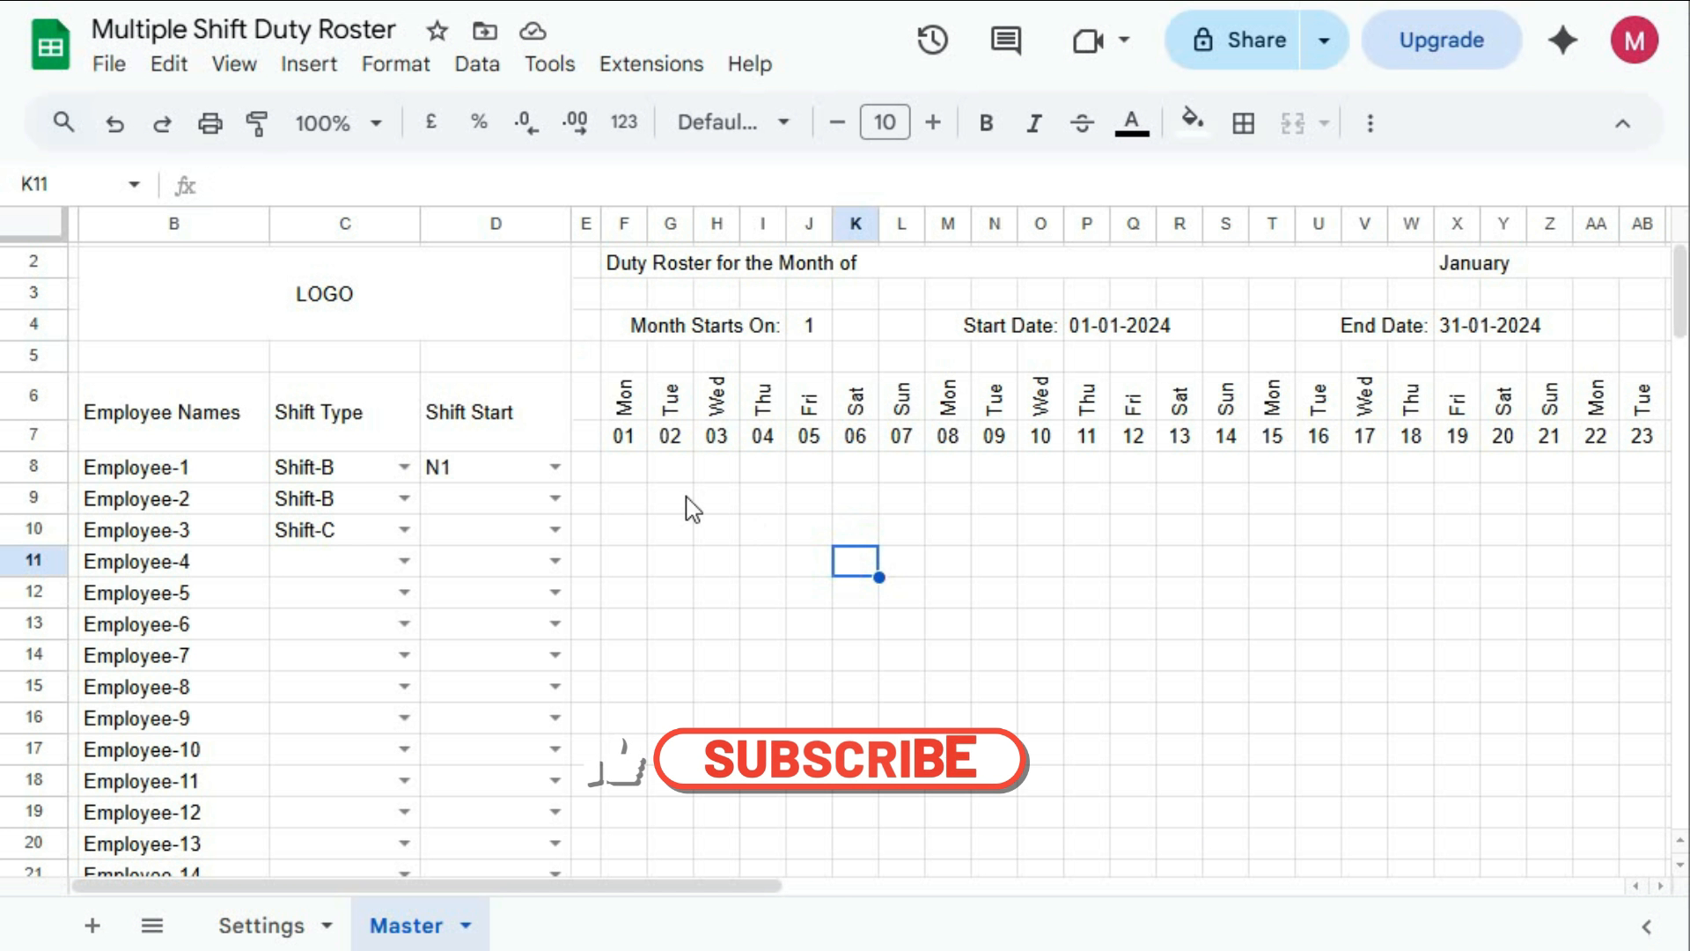
Set the LOGO cell to the Lilita One font at size 26
{"action": "left_click", "coordinate": [321, 309]}
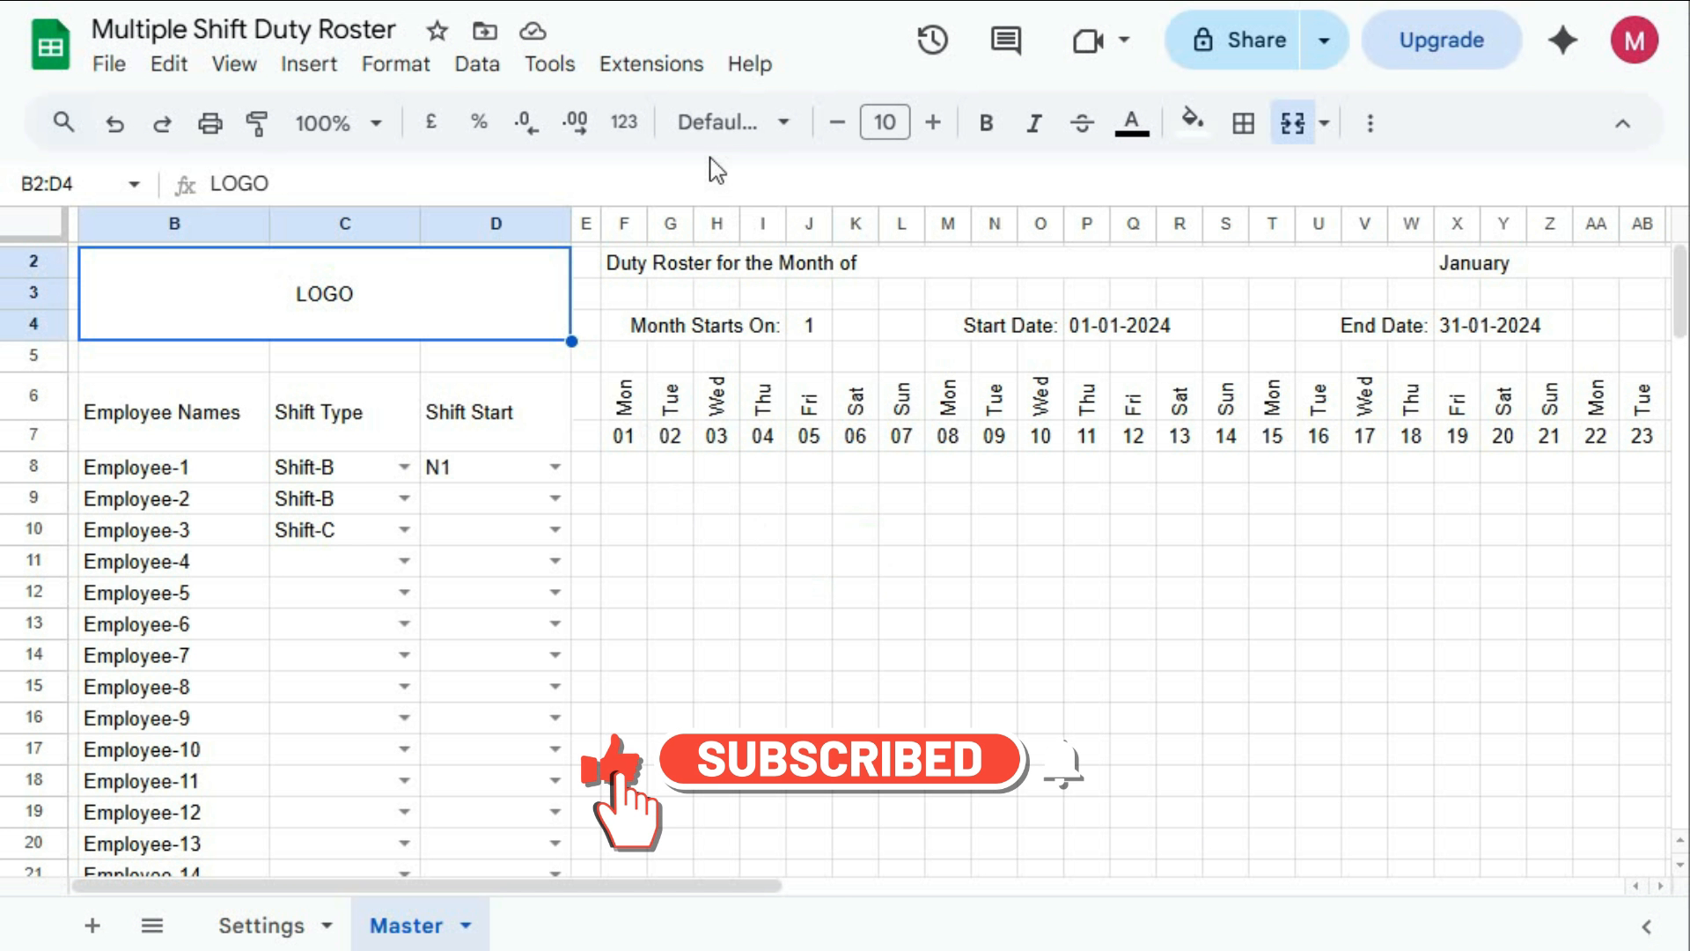
{"action": "left_click", "coordinate": [754, 125]}
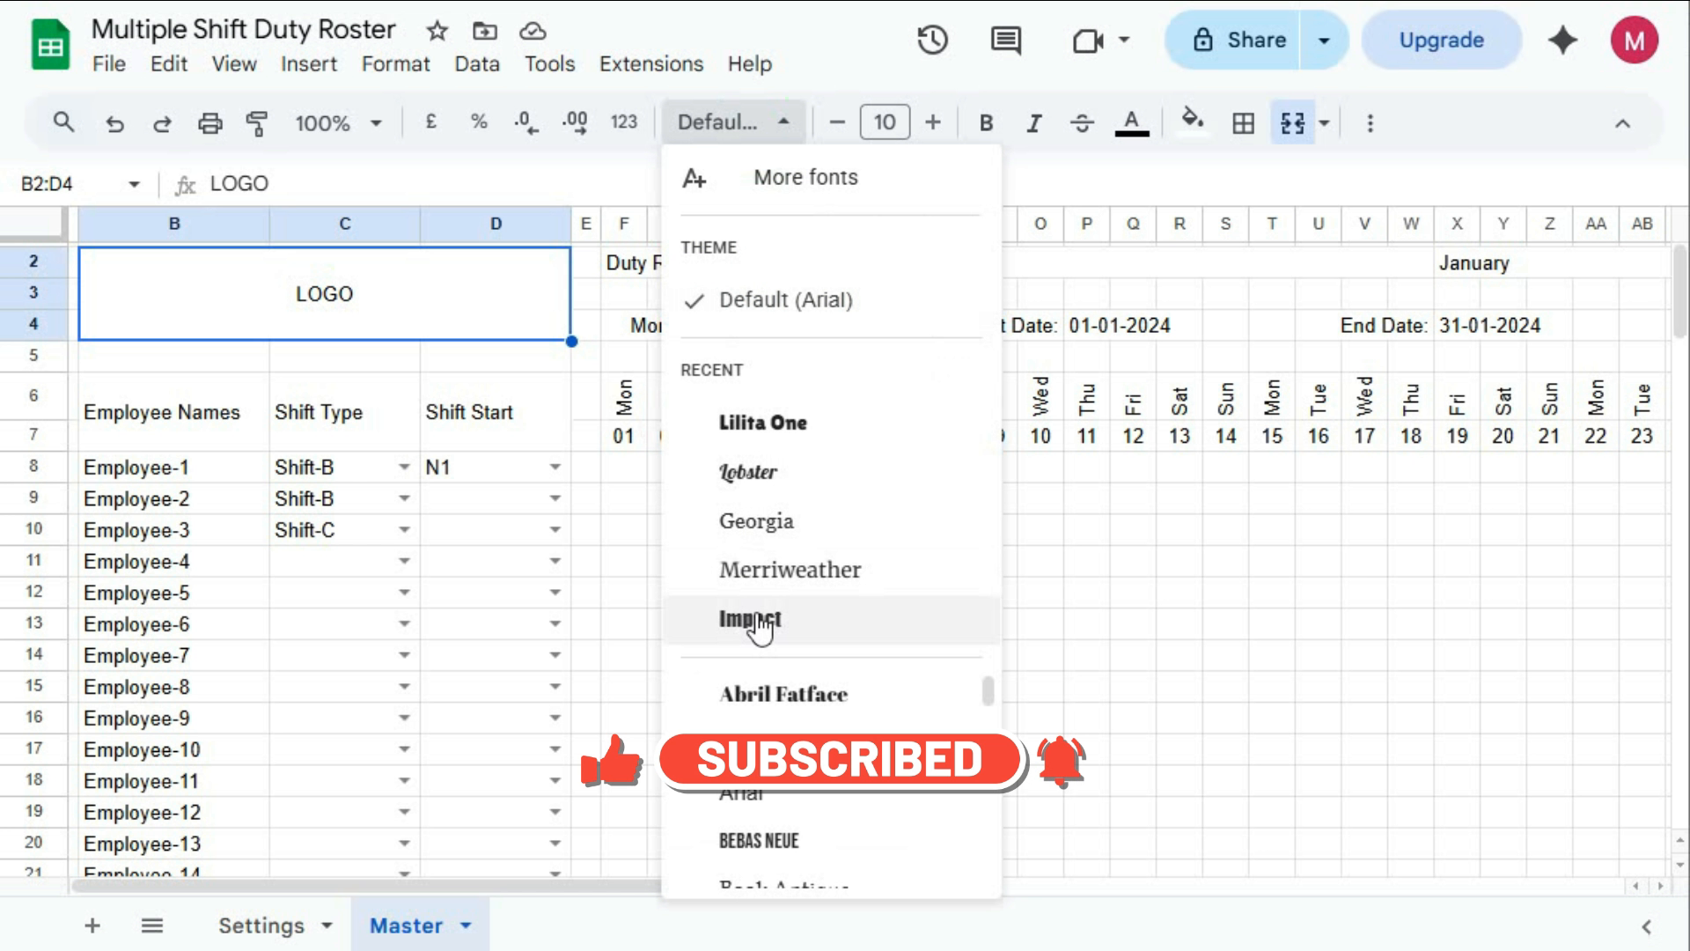
{"action": "left_click", "coordinate": [757, 424]}
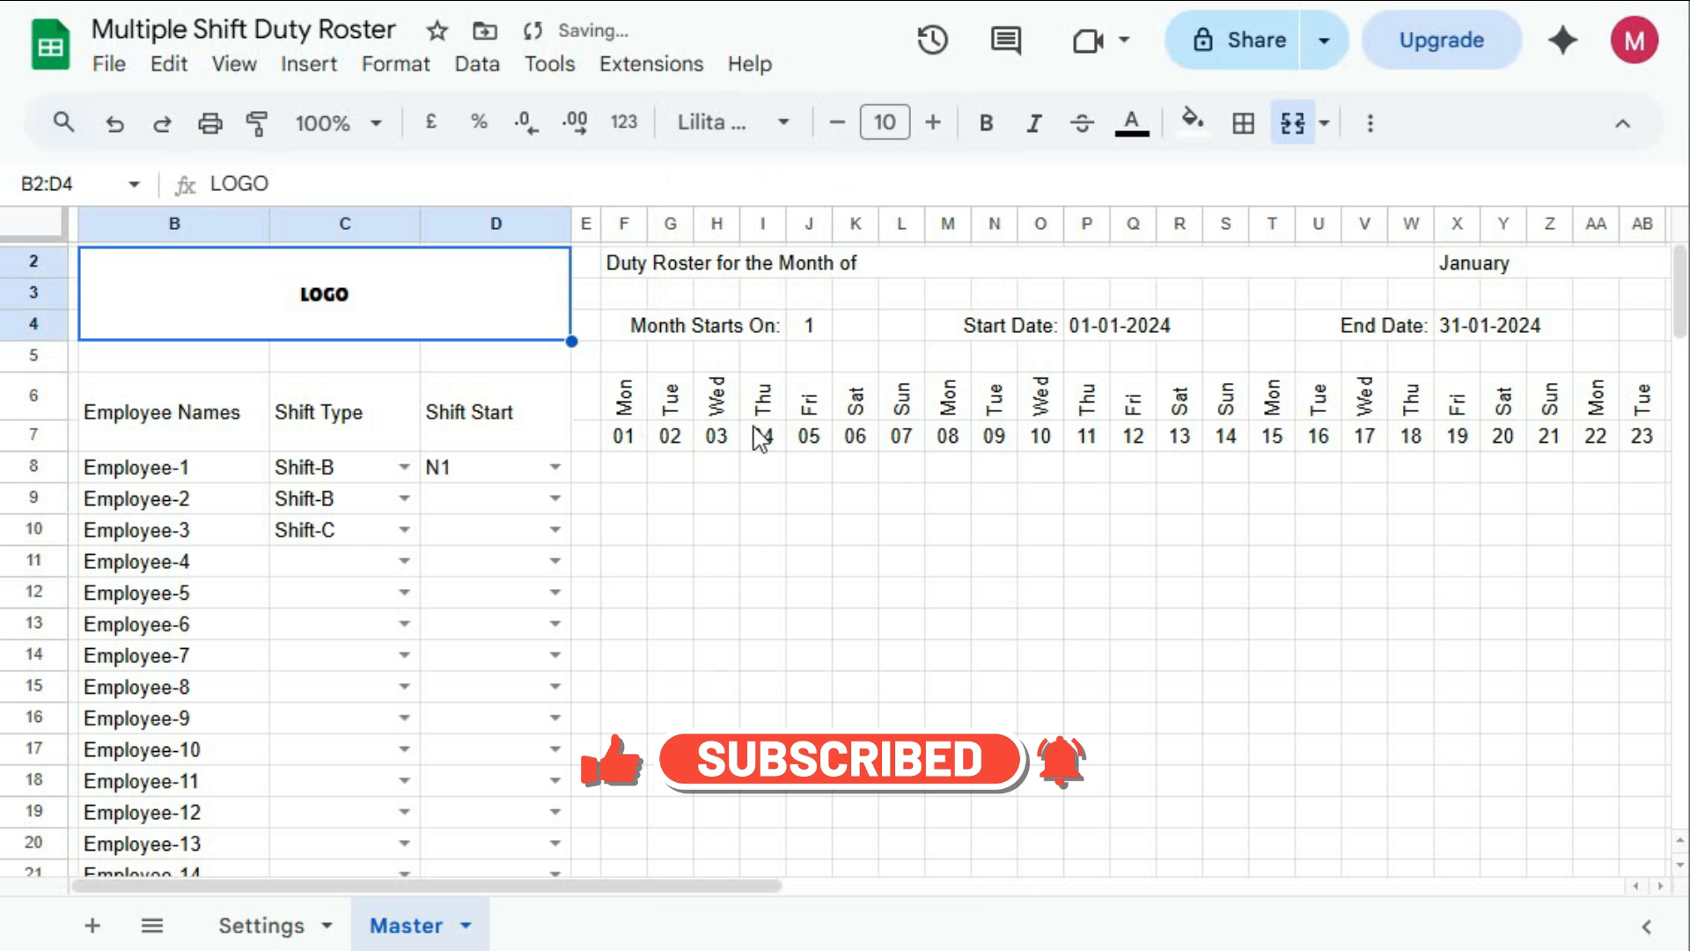
{"action": "left_click", "coordinate": [893, 124]}
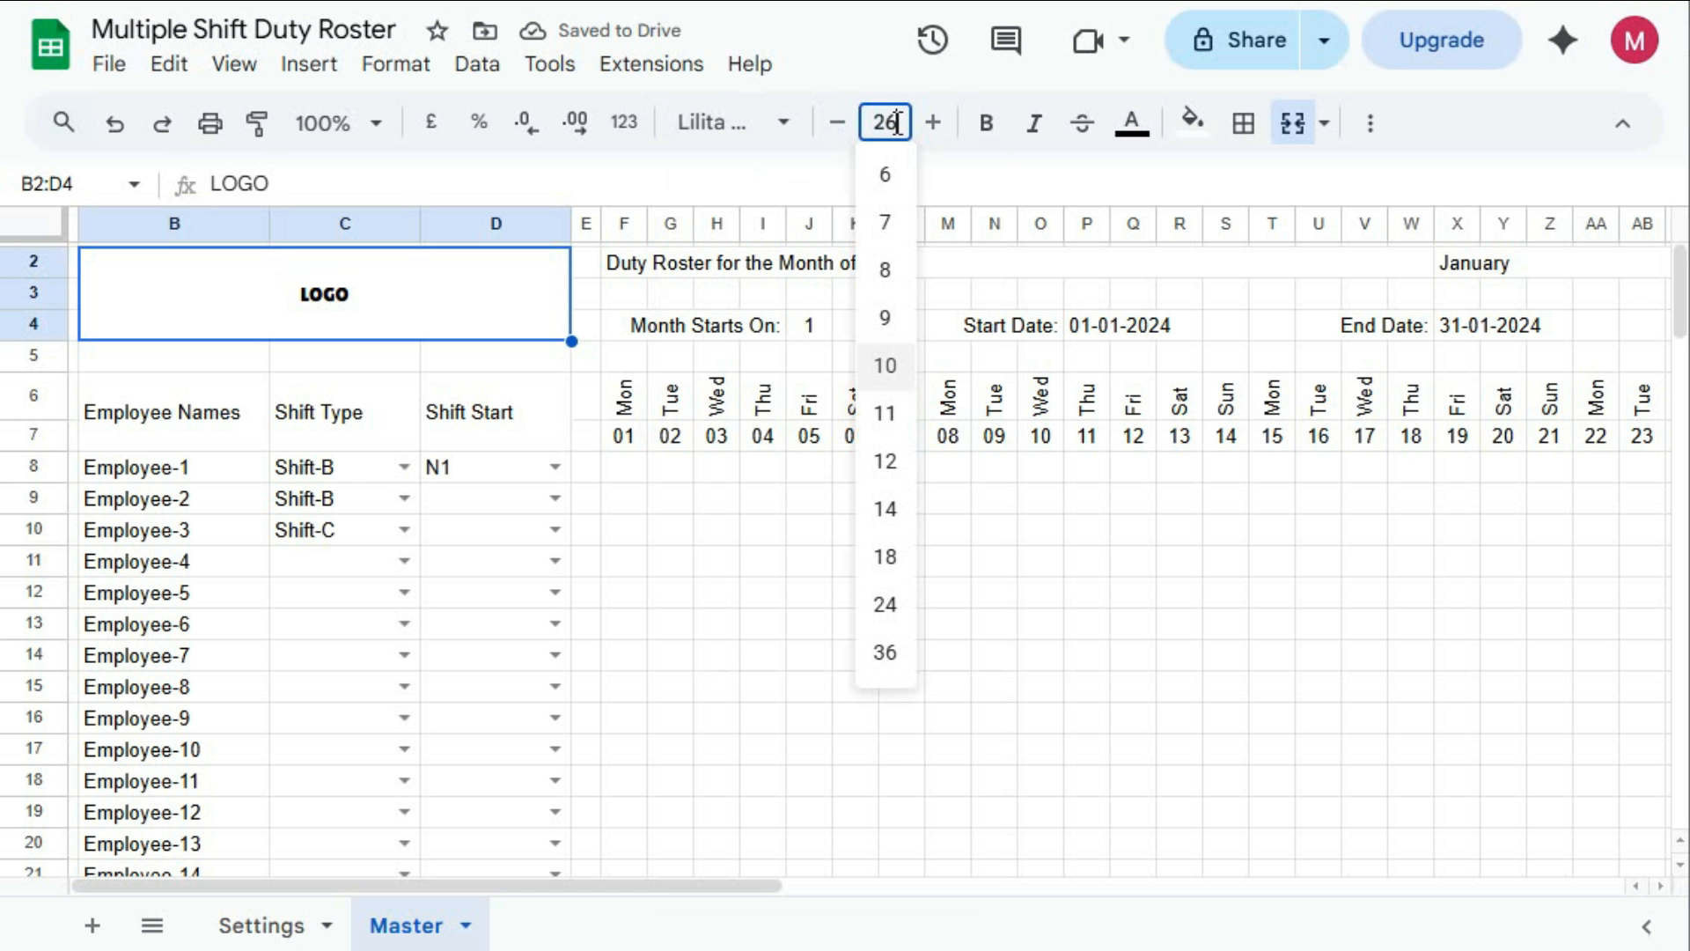
{"action": "key", "text": "Return"}
Format the roster title row F2:AJ2 in Lilita One at size 20
{"action": "left_click", "coordinate": [637, 269]}
{"action": "key", "text": "ctrl+shift+Right"}
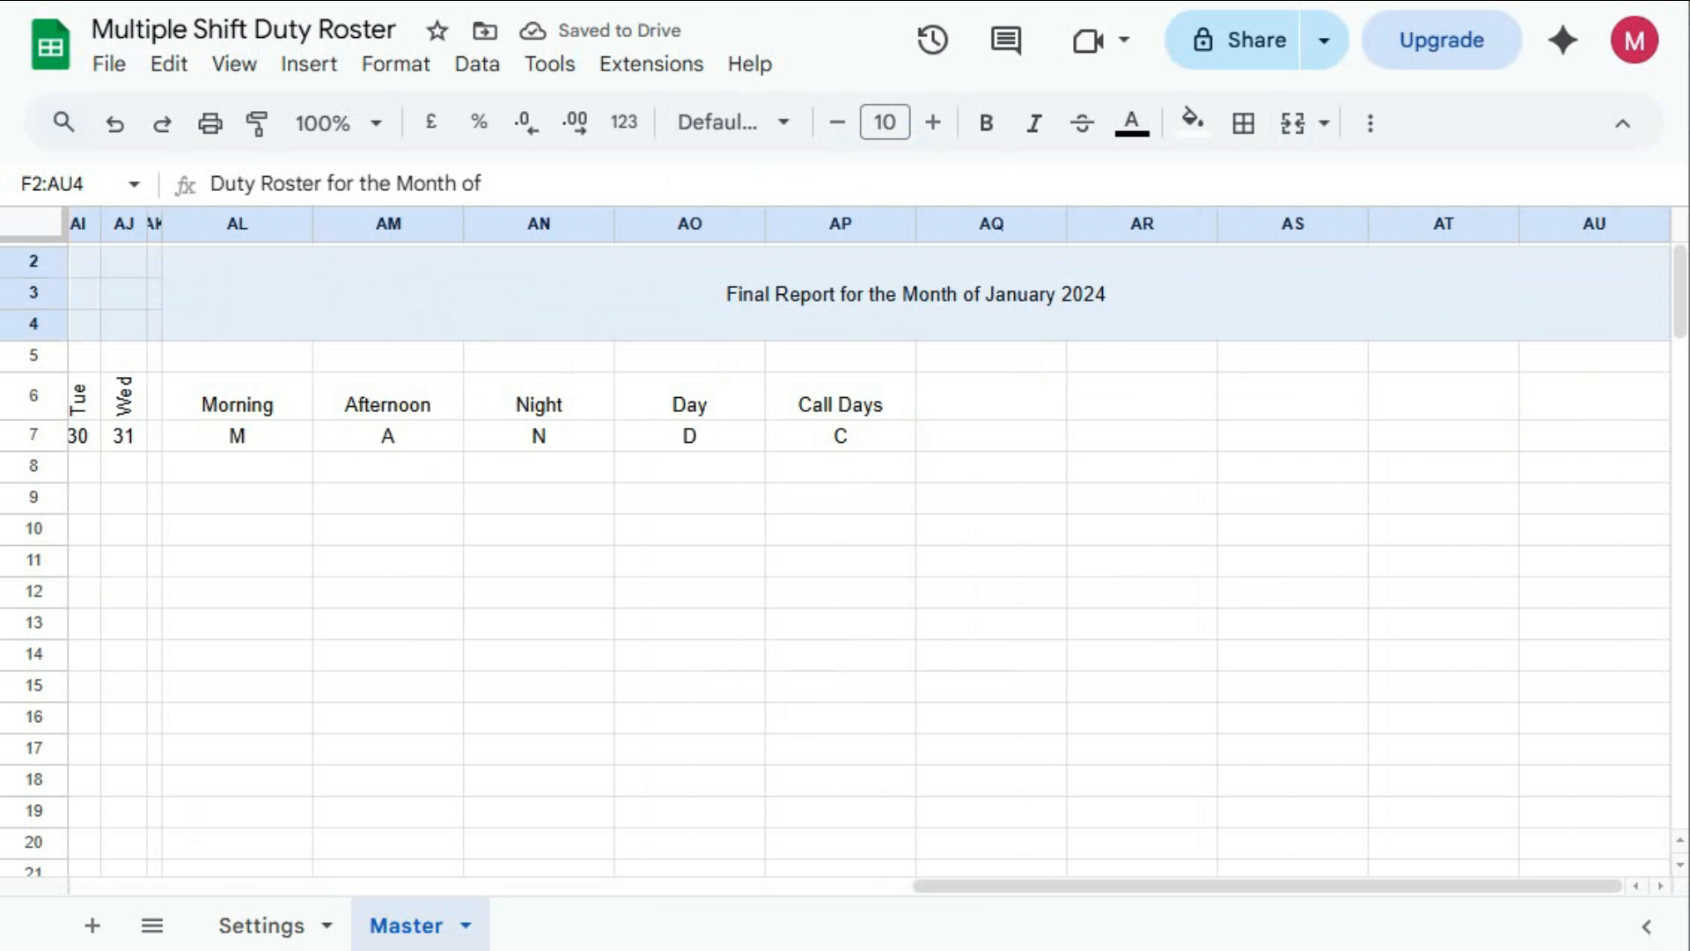
{"action": "left_click_drag", "start_coordinate": [1096, 269], "coordinate": [290, 276]}
{"action": "left_click_drag", "start_coordinate": [1139, 883], "coordinate": [584, 883]}
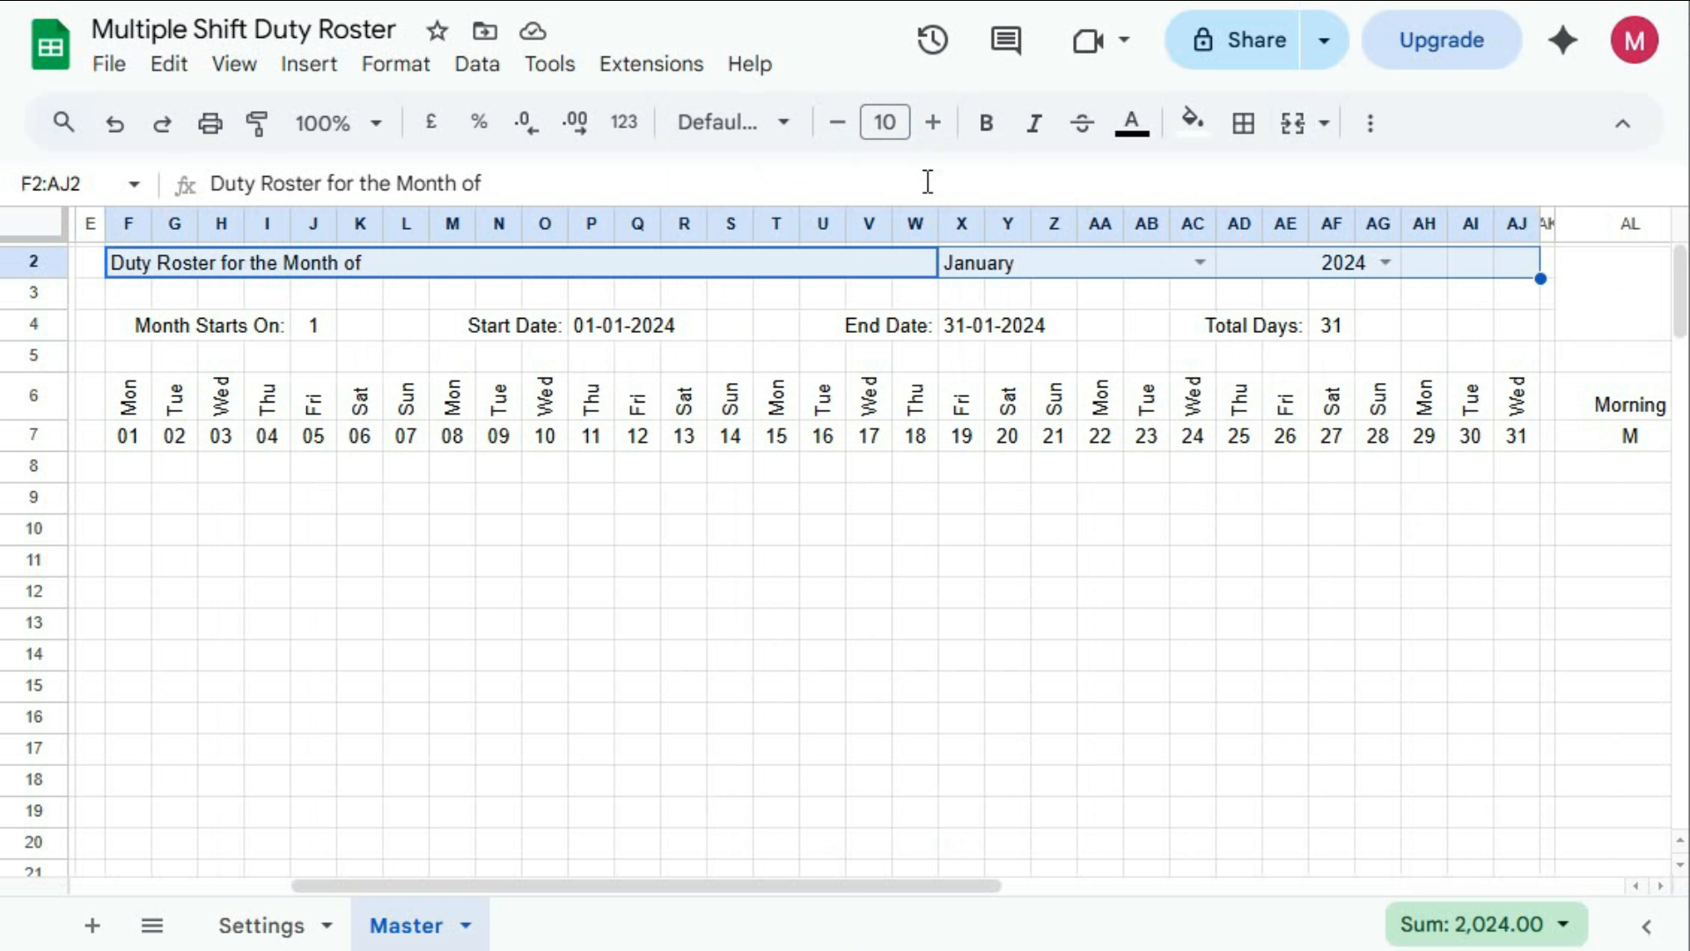
{"action": "left_click", "coordinate": [885, 123]}
{"action": "type", "text": "20"}
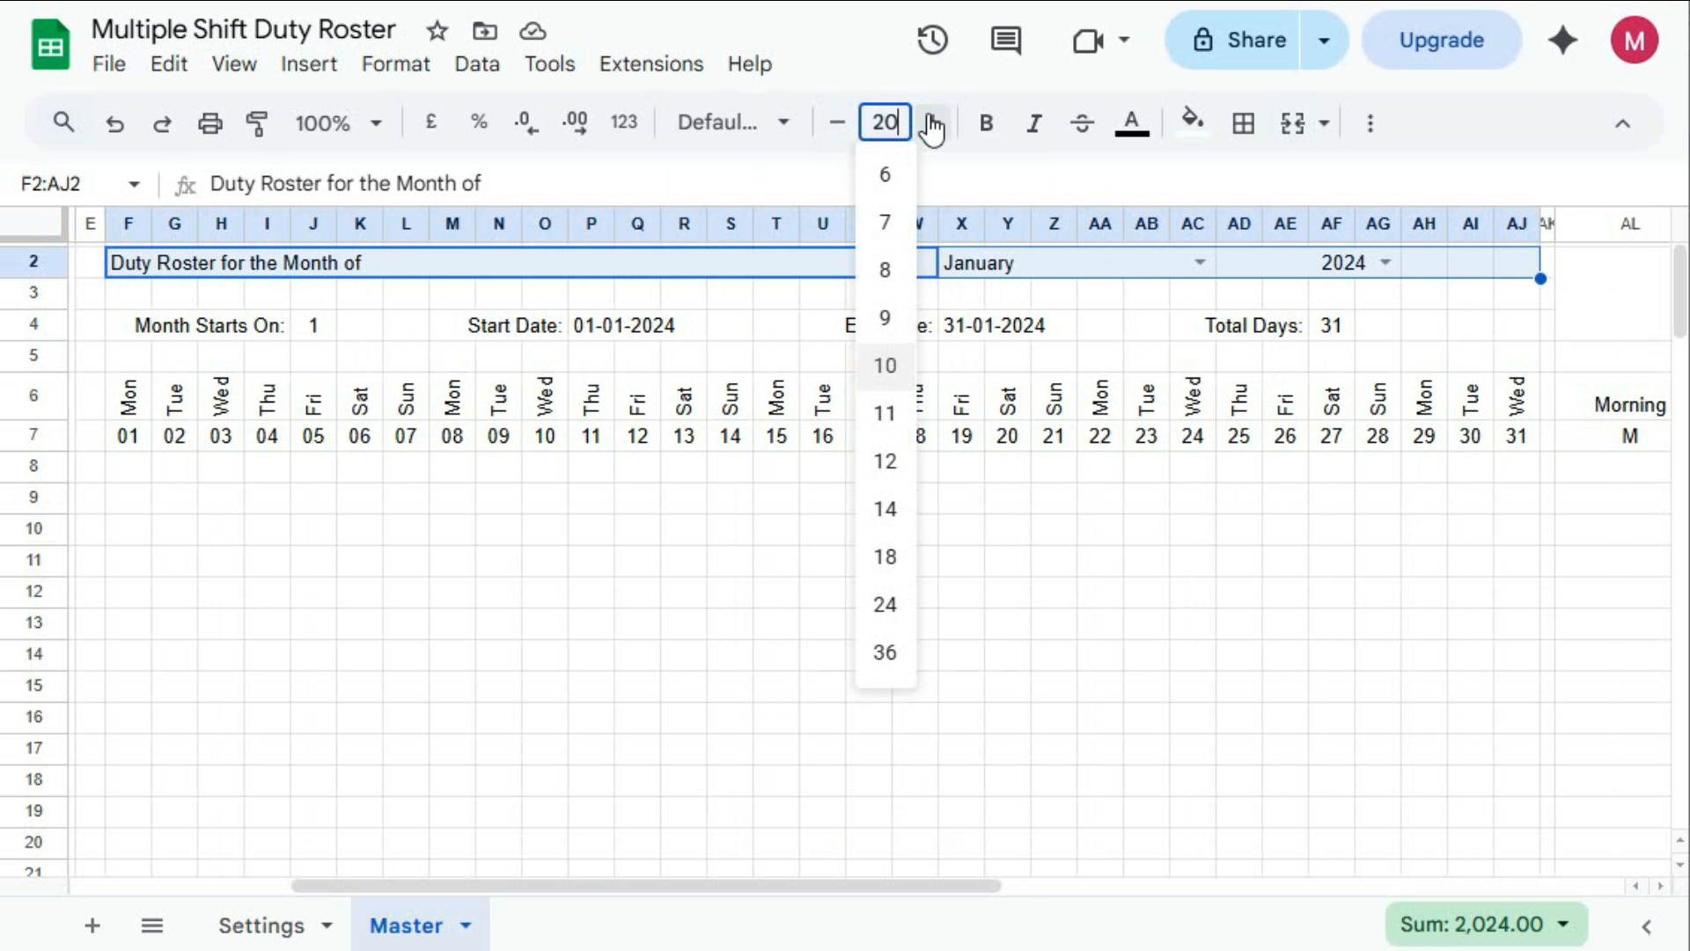
{"action": "key", "text": "Return"}
{"action": "left_click", "coordinate": [686, 121]}
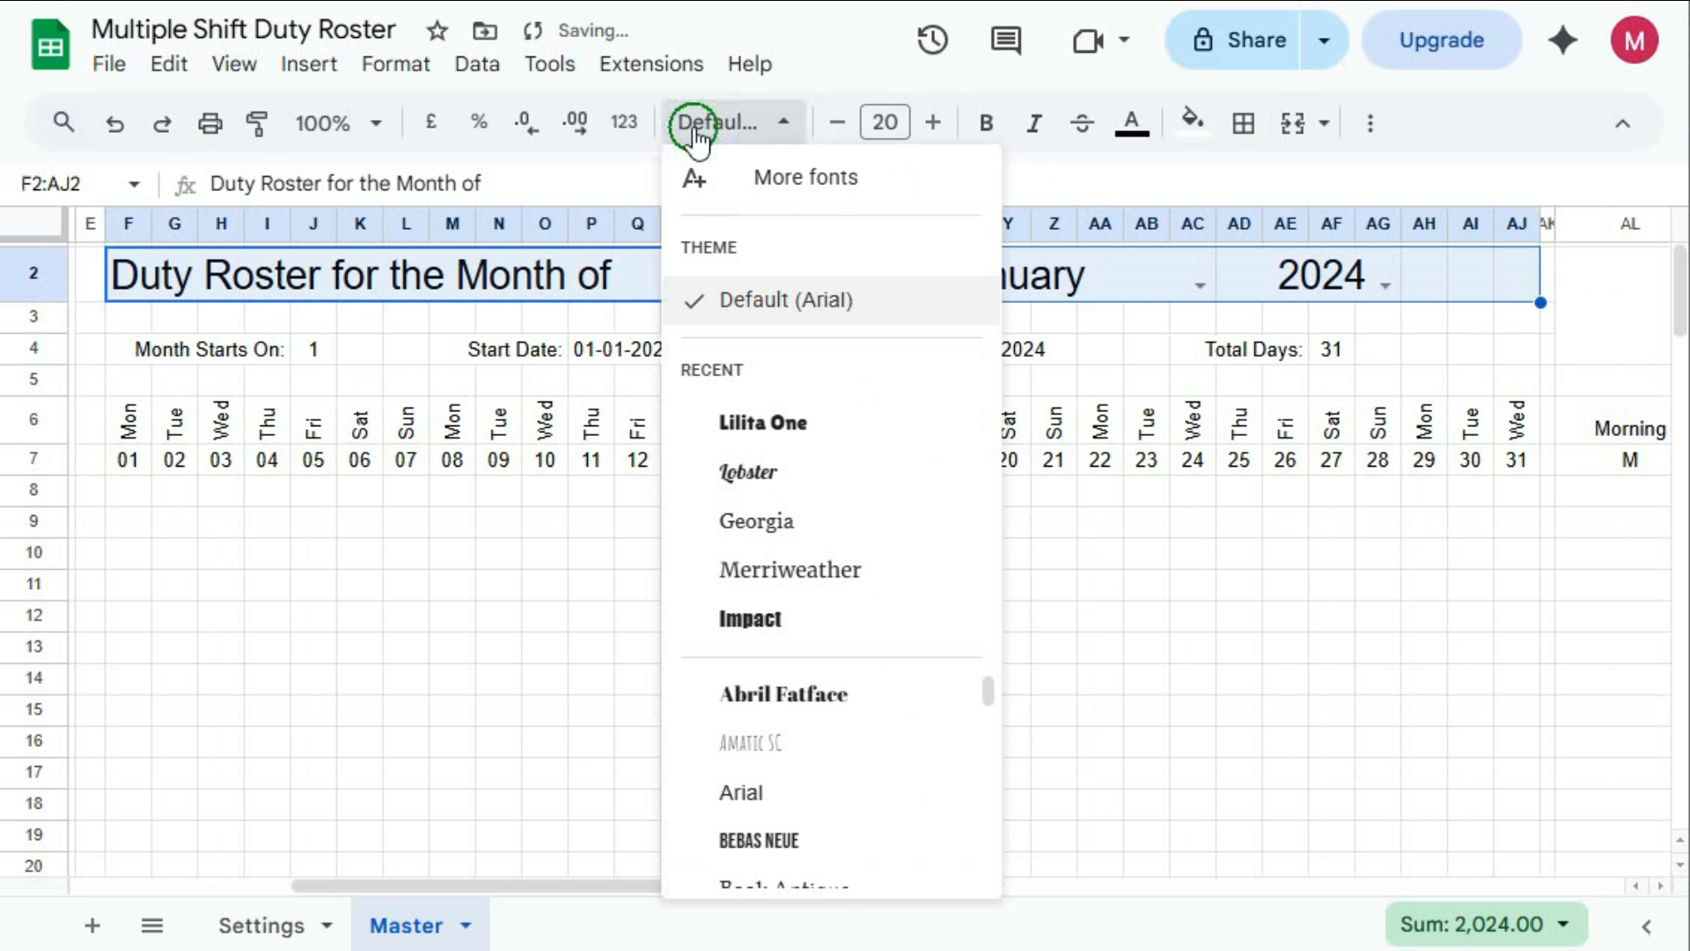
{"action": "left_click", "coordinate": [766, 422]}
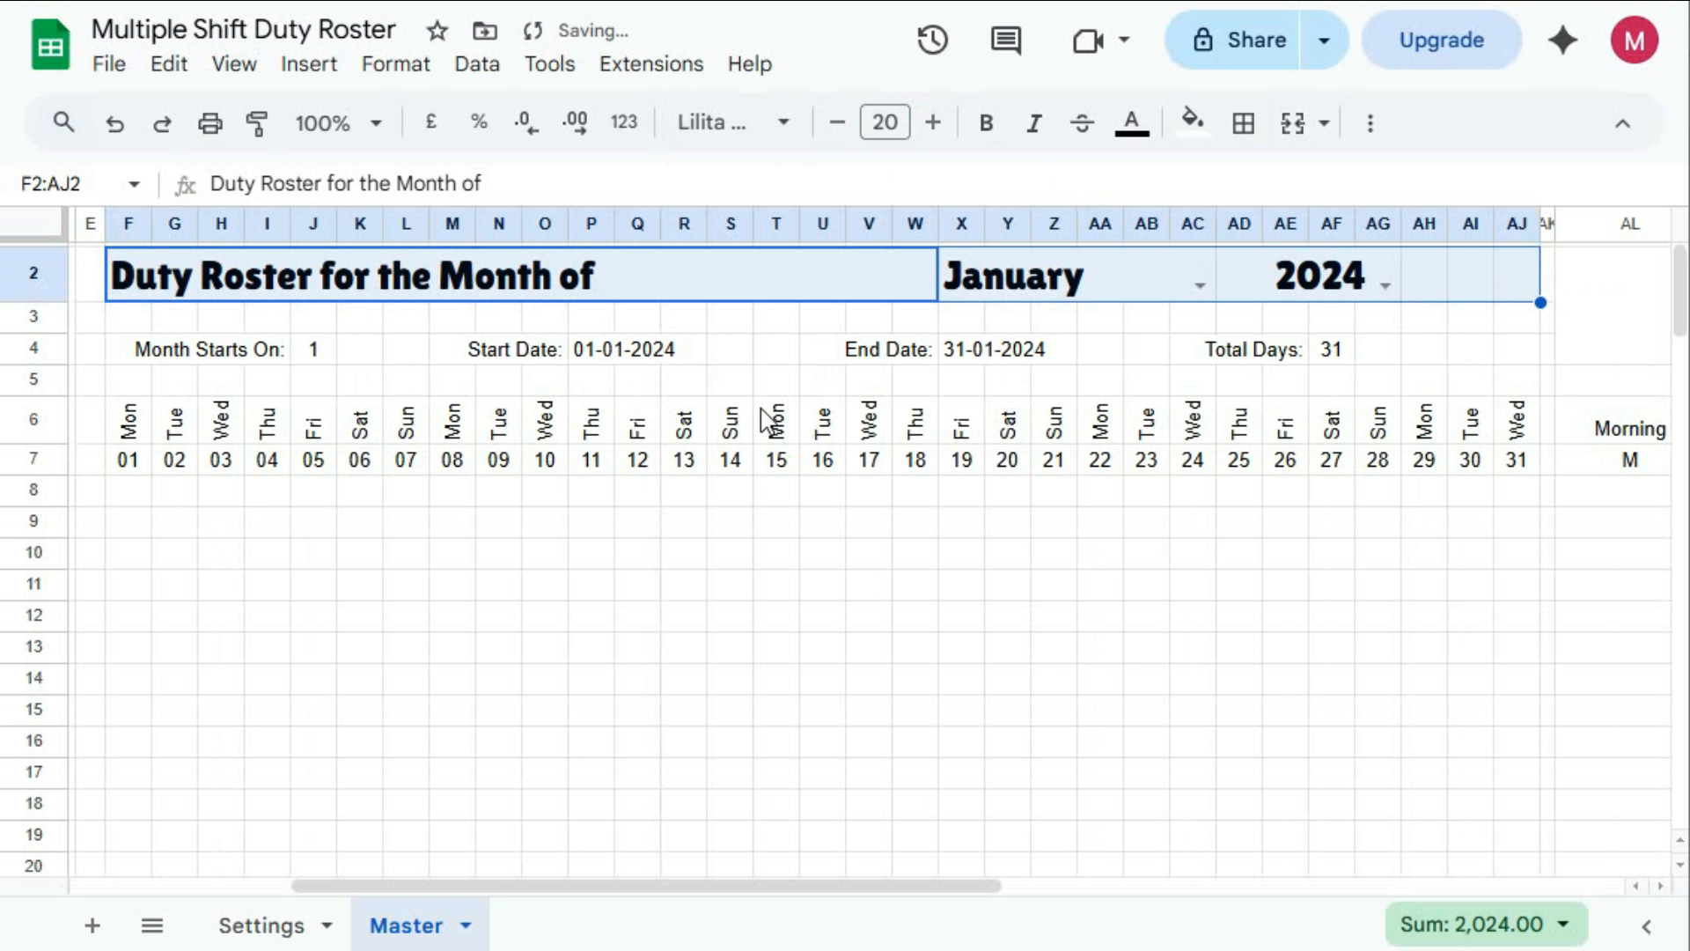
Centre the month and year cells in X2:AG2 horizontally
{"action": "left_click_drag", "start_coordinate": [1100, 280], "coordinate": [1320, 297]}
{"action": "left_click", "coordinate": [1369, 123]}
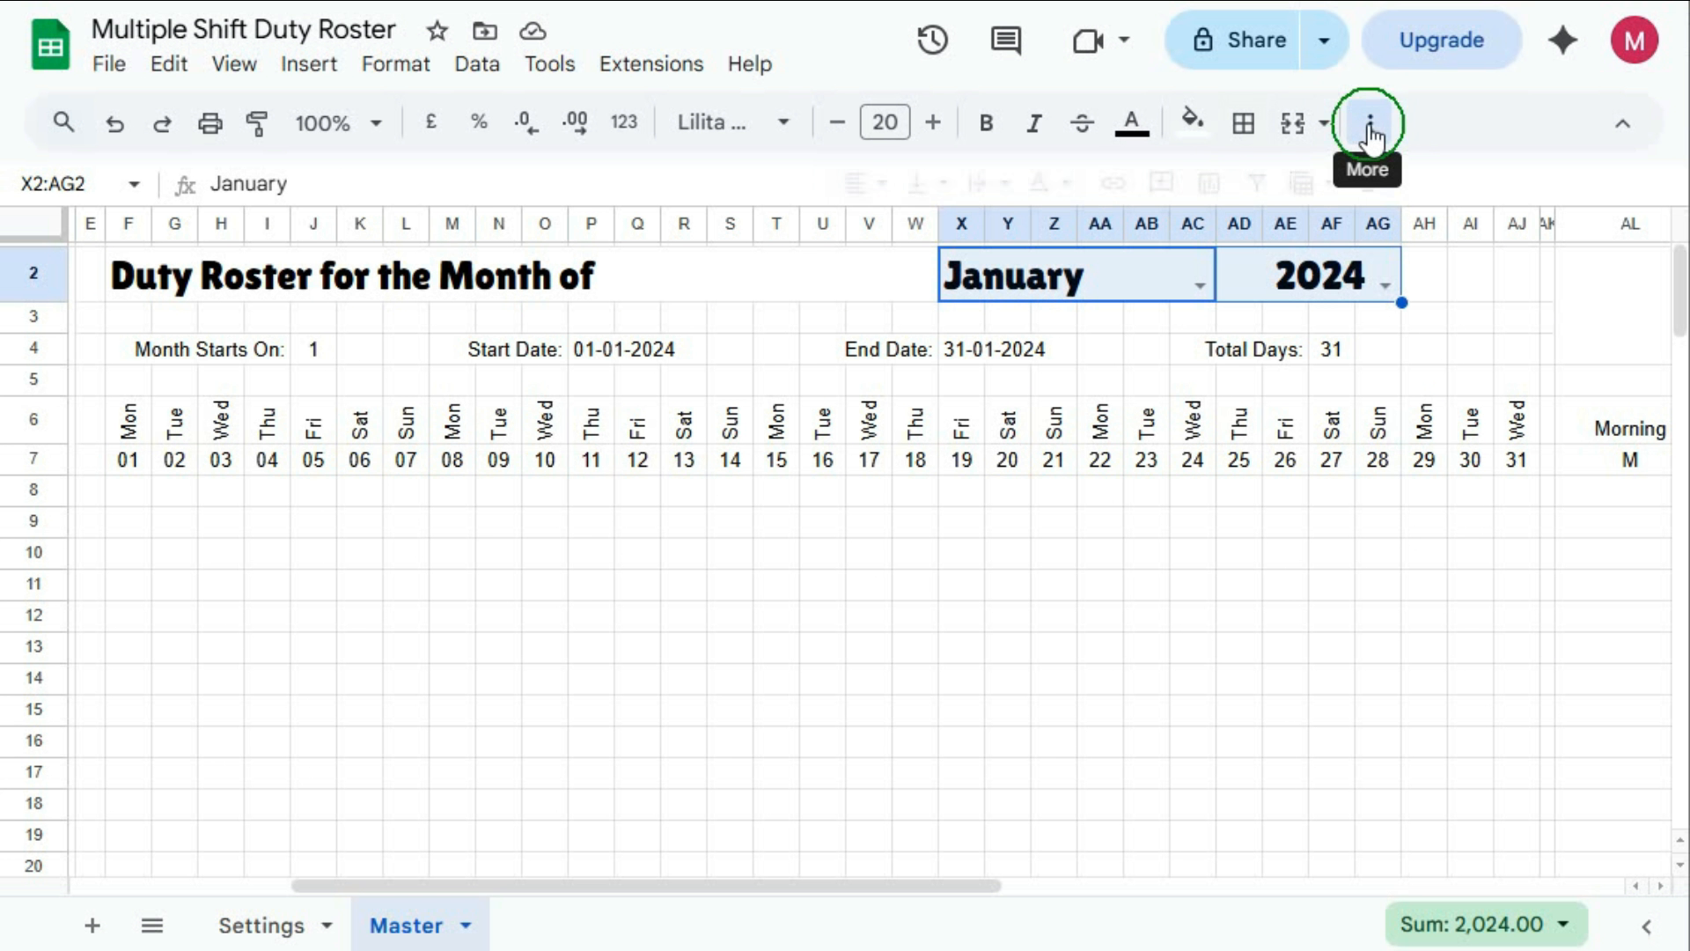
{"action": "left_click", "coordinate": [863, 183]}
{"action": "left_click", "coordinate": [879, 227]}
{"action": "left_click", "coordinate": [1053, 585]}
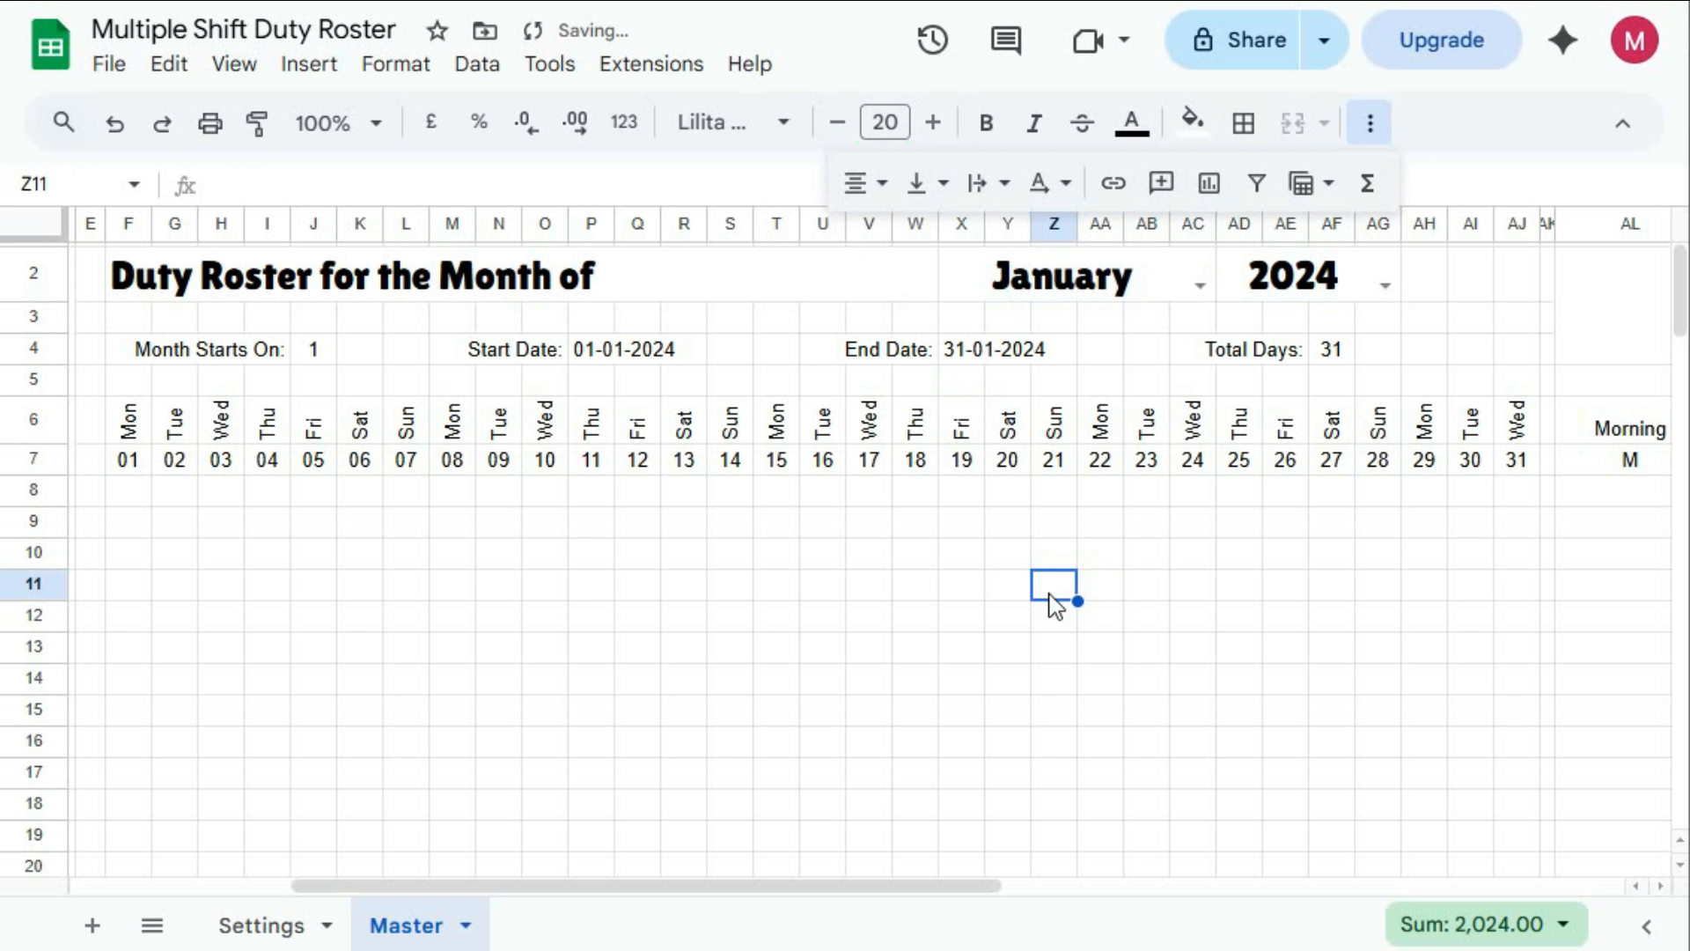
Right-align the "Duty Roster for the Month of" title in F2:W2
{"action": "left_click_drag", "start_coordinate": [834, 888], "coordinate": [744, 889]}
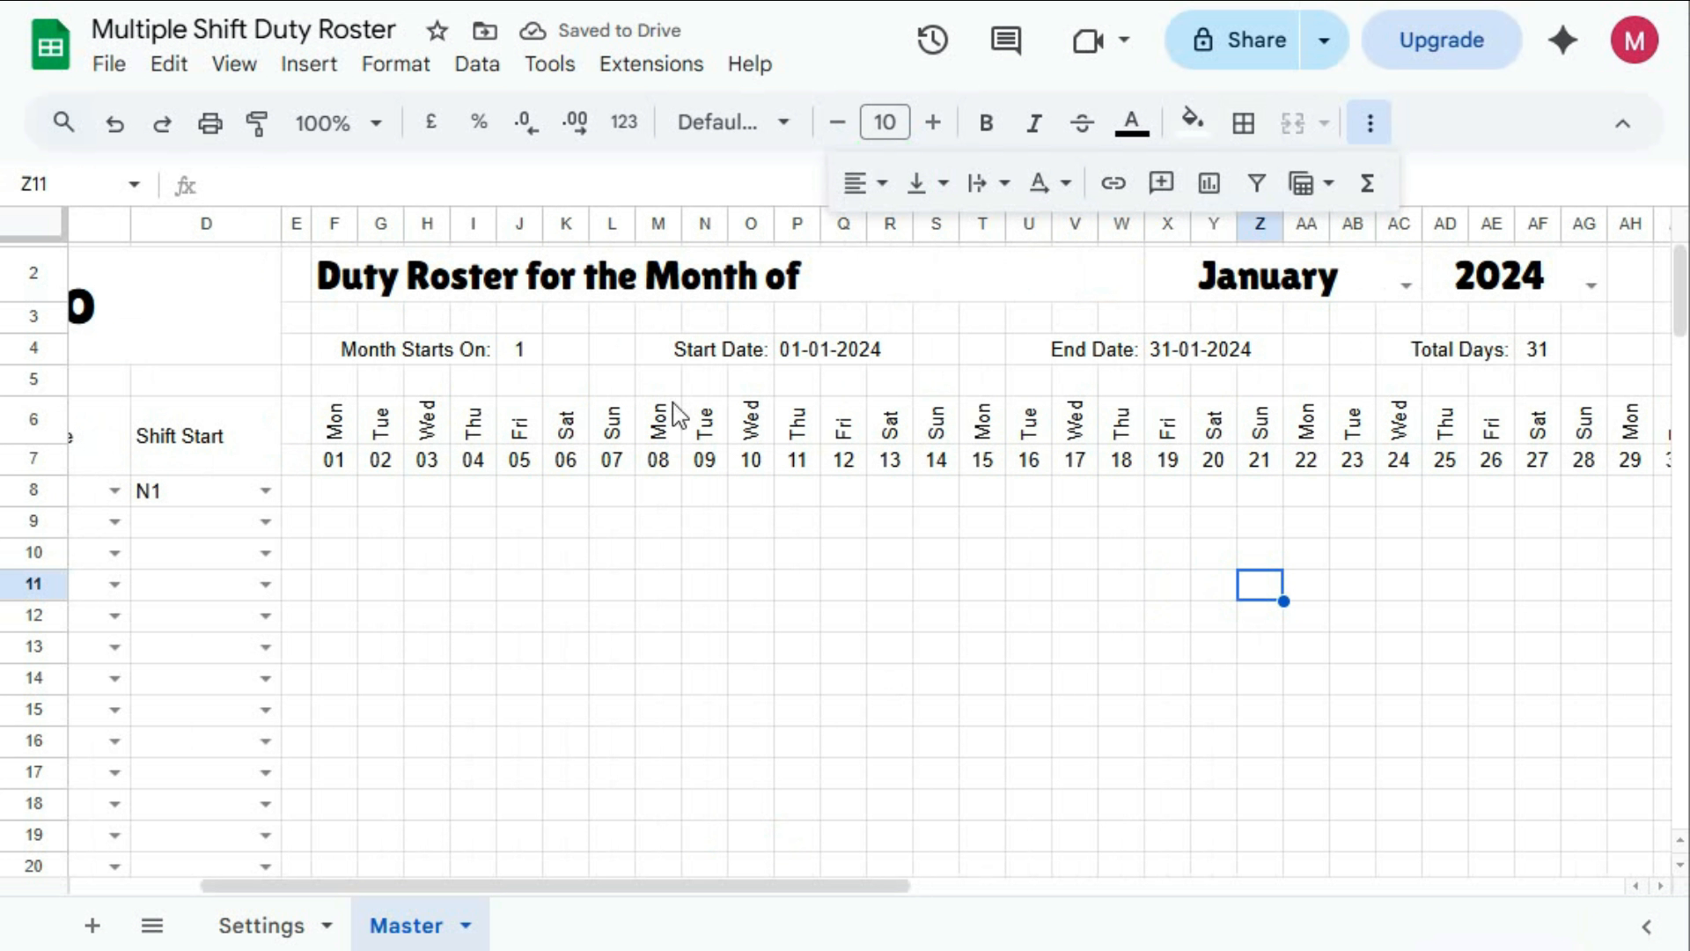
{"action": "left_click", "coordinate": [598, 290]}
{"action": "left_click", "coordinate": [881, 183]}
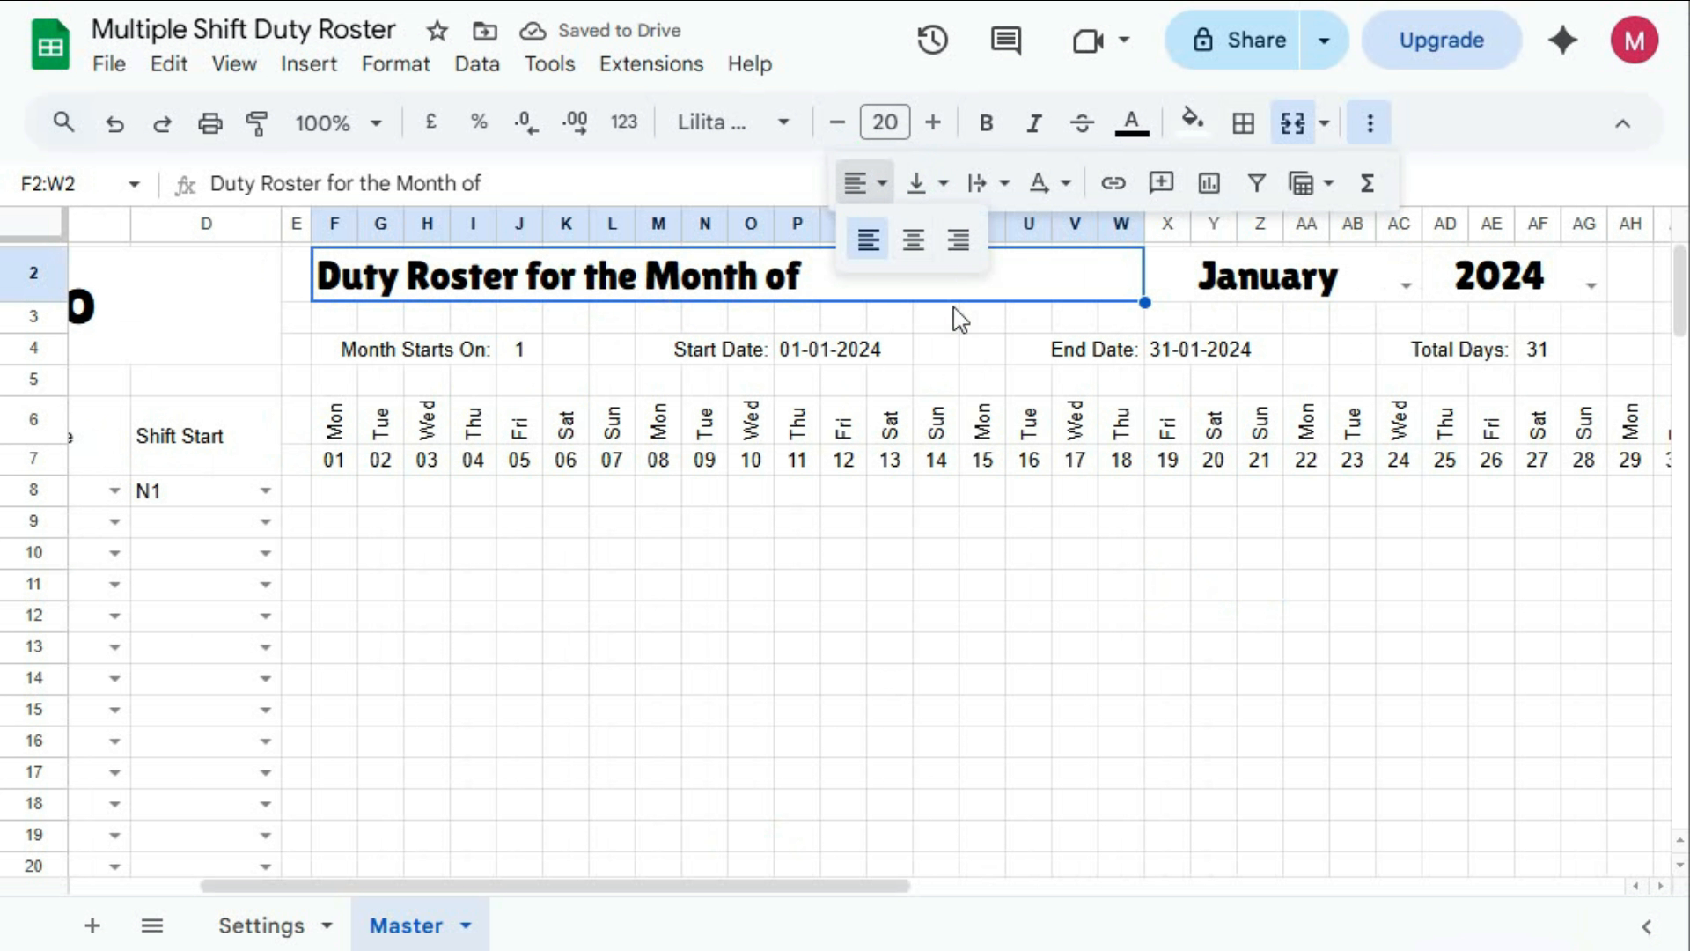
{"action": "left_click", "coordinate": [959, 240]}
{"action": "left_click_drag", "start_coordinate": [884, 886], "coordinate": [880, 885]}
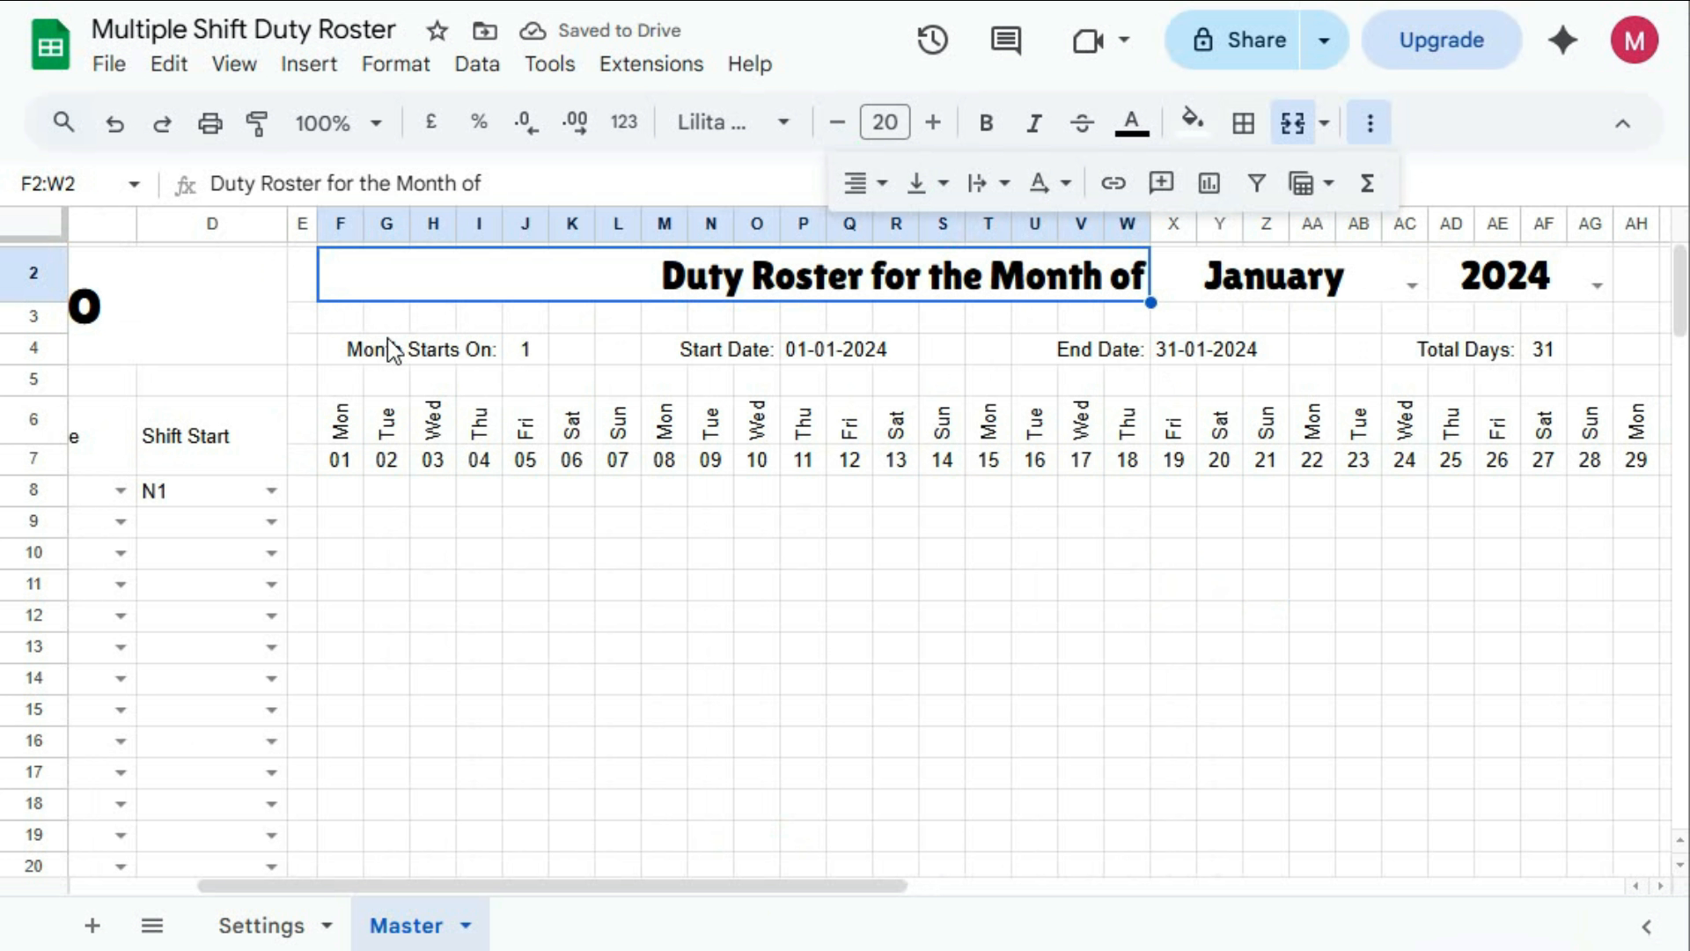
Fill the title cells F2:AG2 with the custom dark purple colour
{"action": "left_click_drag", "start_coordinate": [556, 288], "coordinate": [1511, 280]}
{"action": "left_click", "coordinate": [1192, 124]}
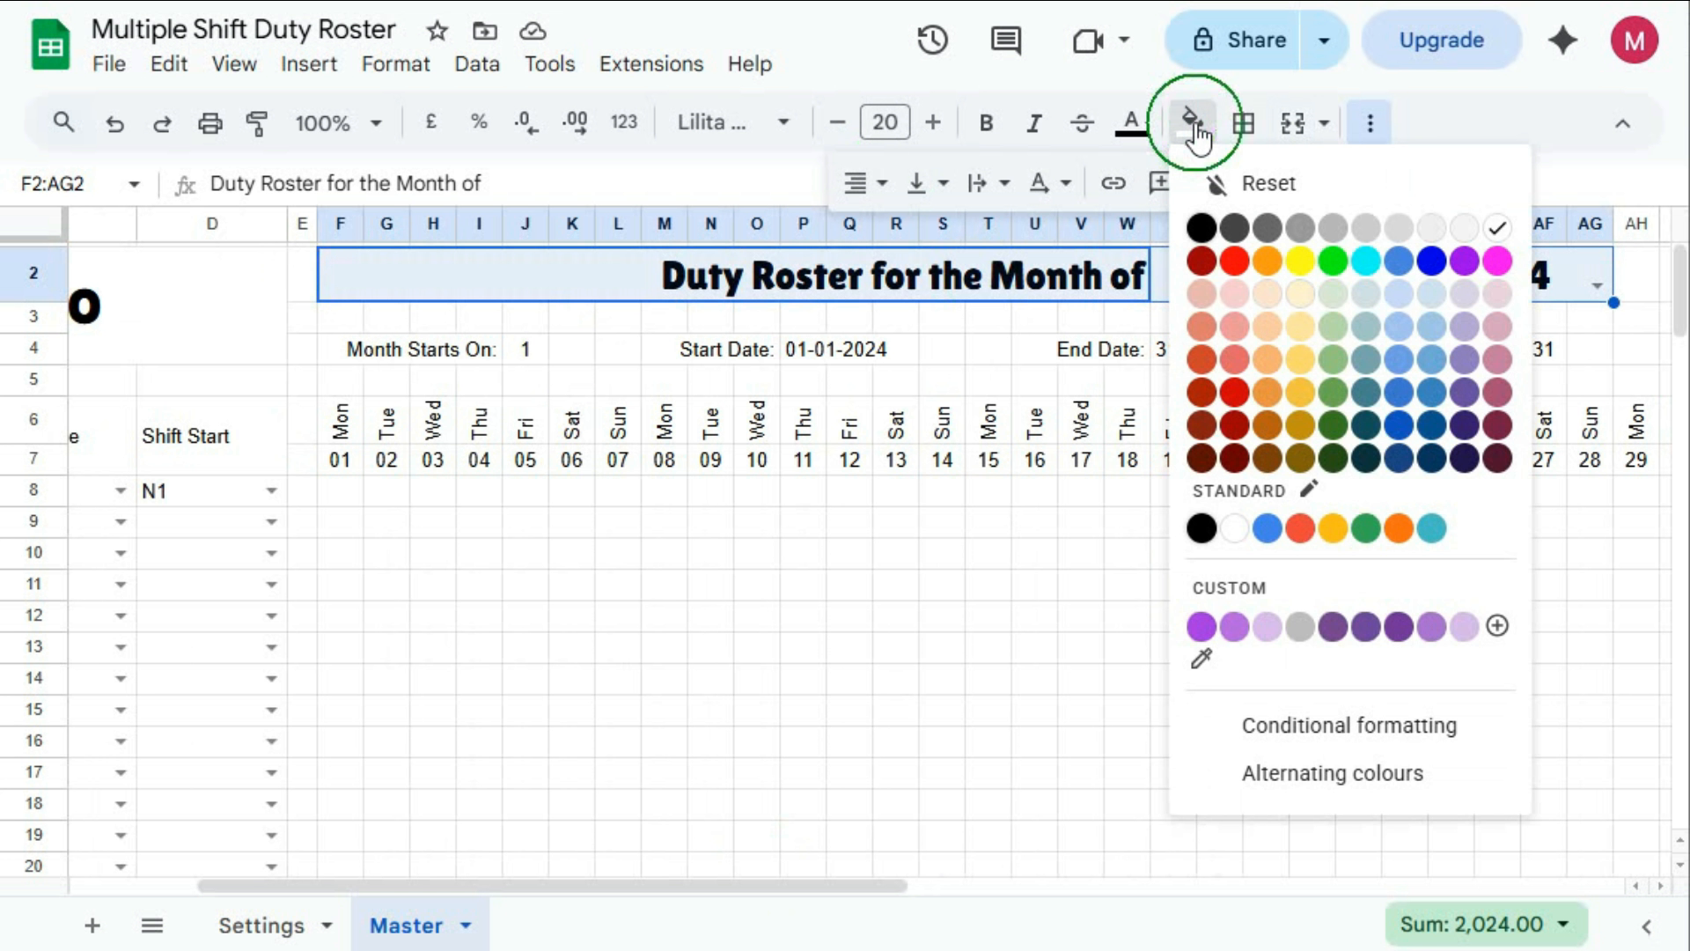
{"action": "left_click", "coordinate": [1399, 627]}
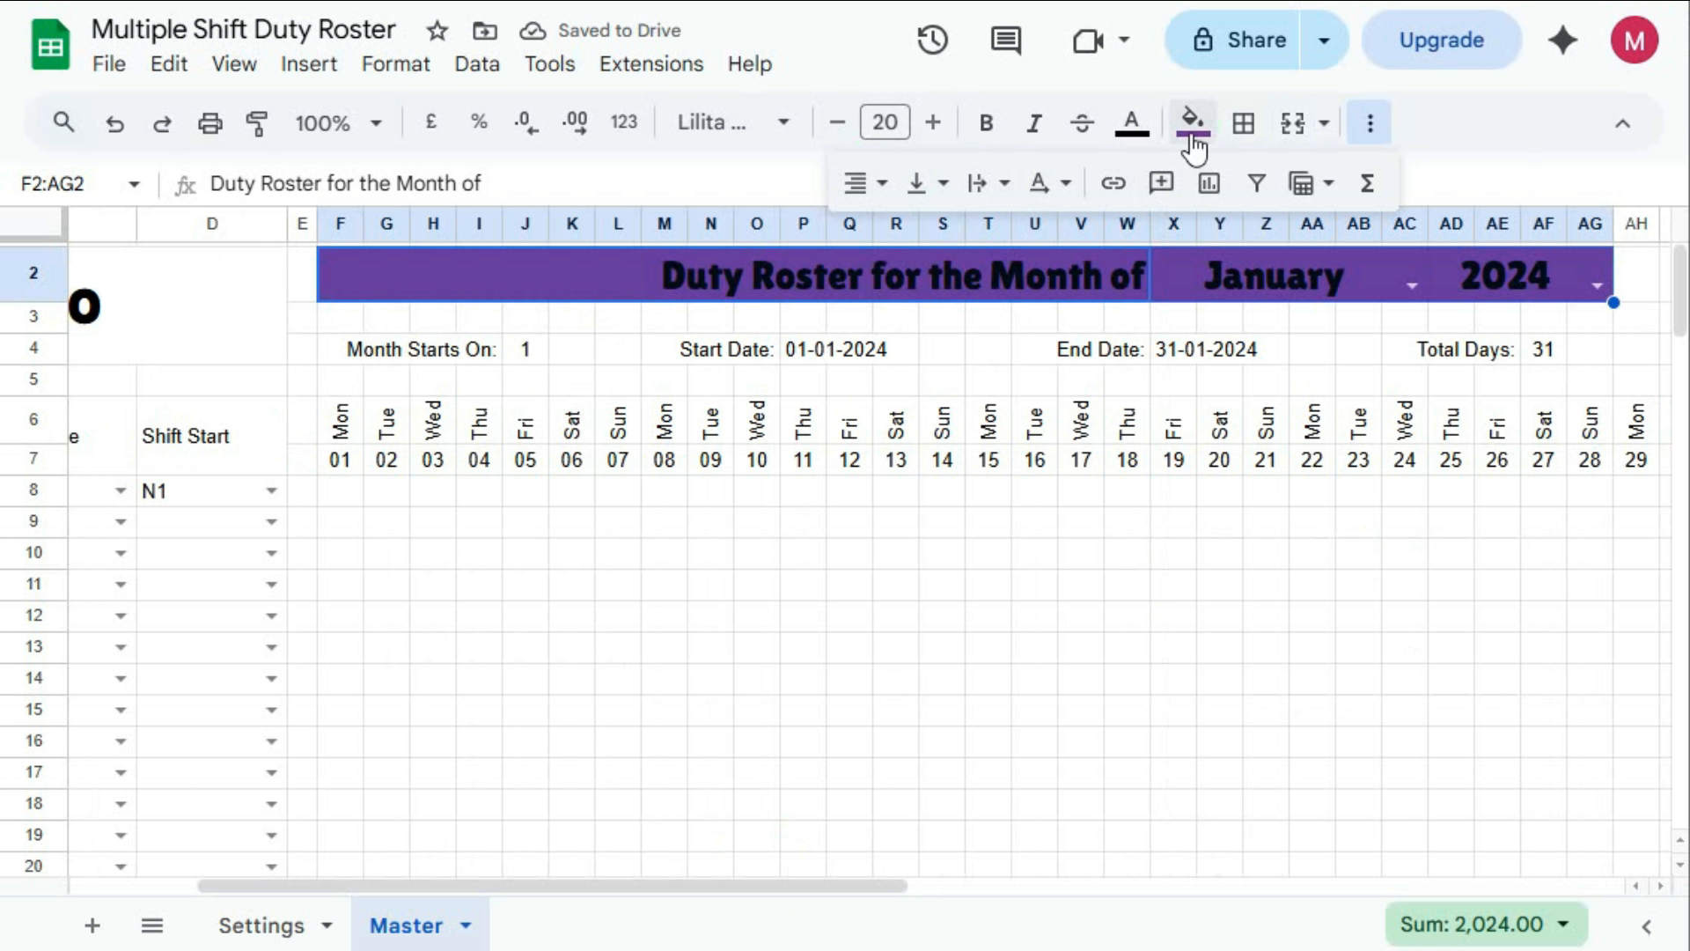
Set the text colour of the title cells F2:AG2 to white
{"action": "left_click", "coordinate": [1135, 125]}
{"action": "left_click", "coordinate": [1433, 227]}
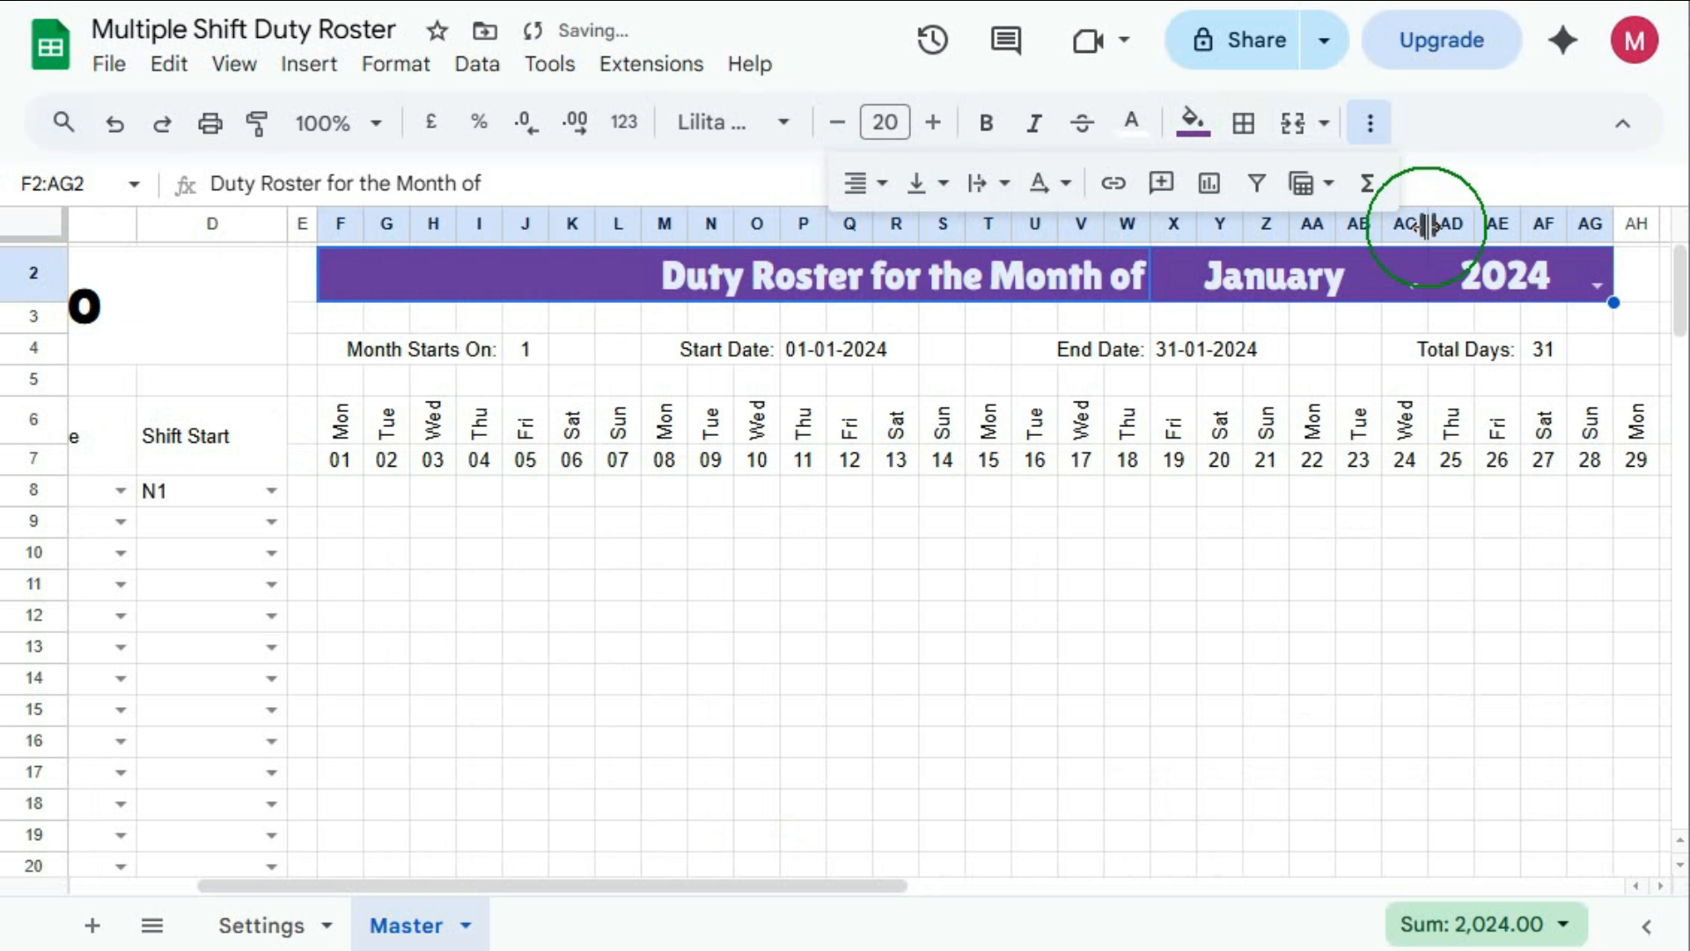
{"action": "left_click", "coordinate": [1118, 587]}
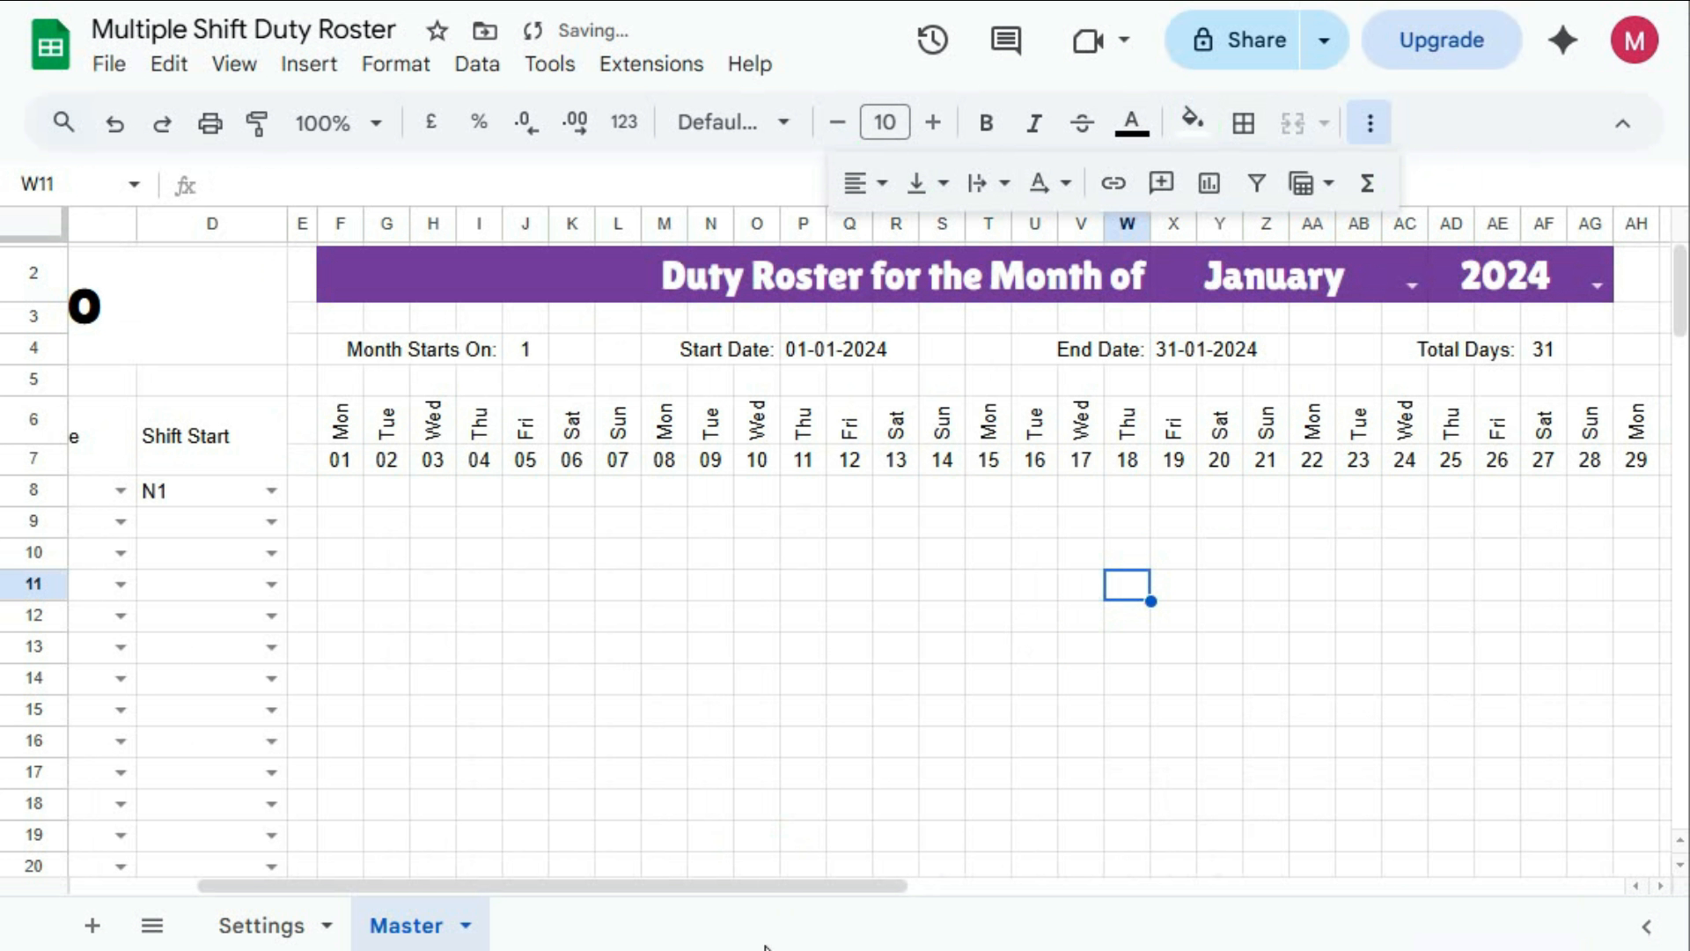
Fill the merged LOGO cell B2:D4 with the custom light purple colour
{"action": "left_click_drag", "start_coordinate": [763, 887], "coordinate": [537, 885]}
{"action": "left_click", "coordinate": [471, 306]}
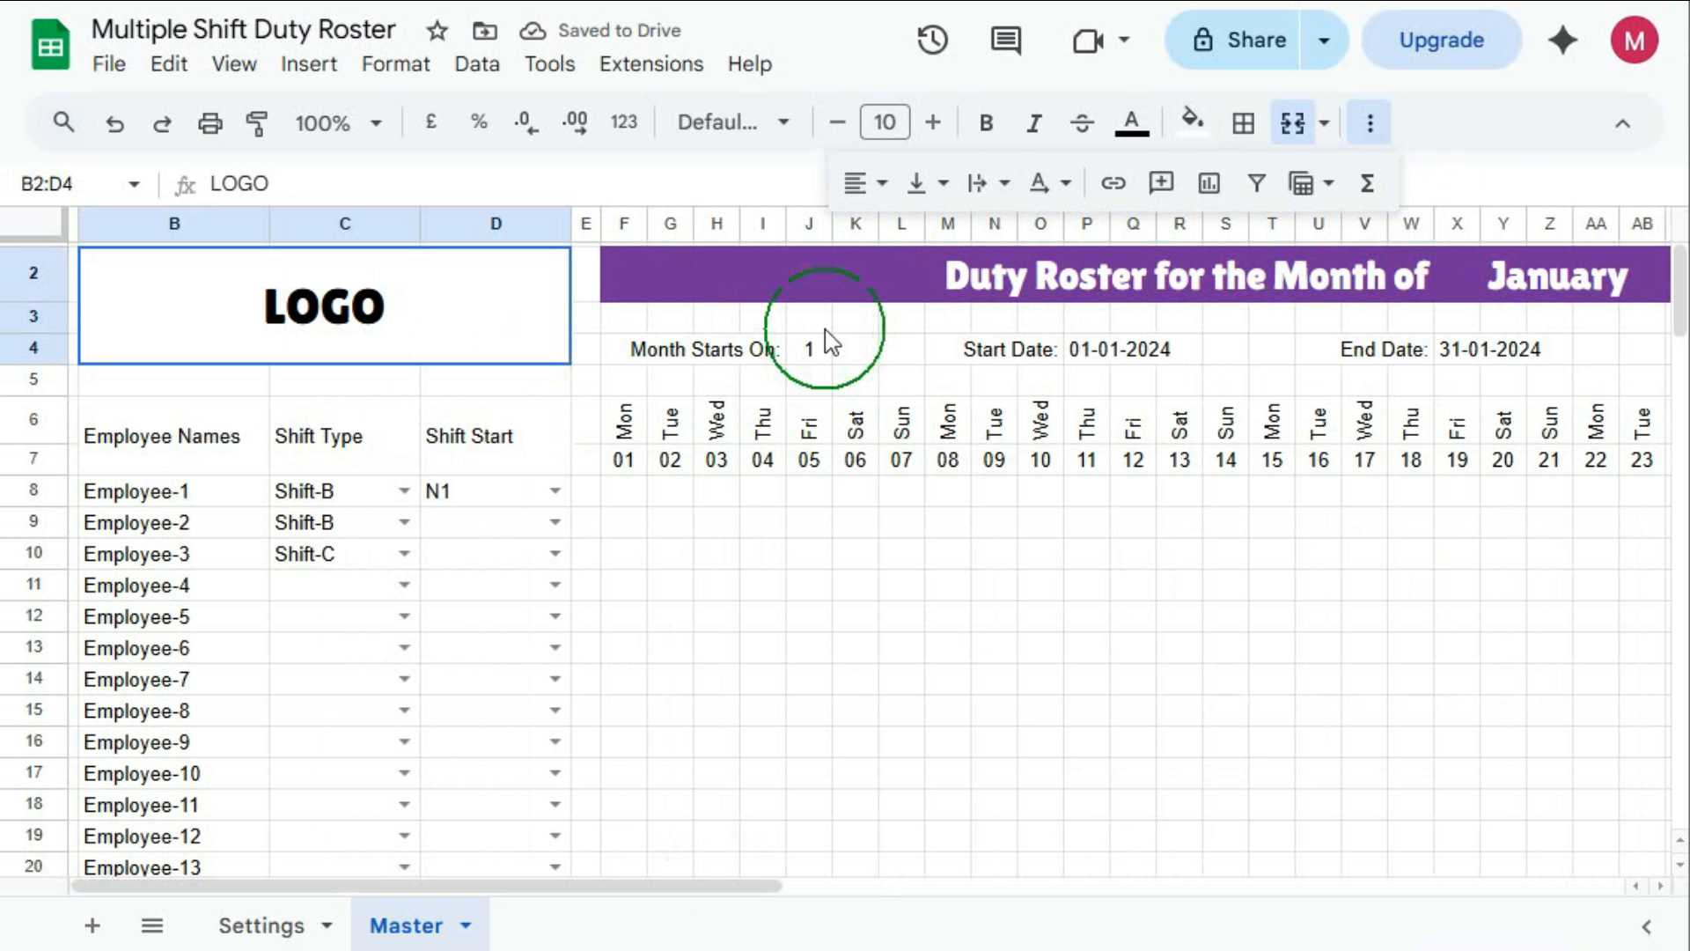
{"action": "left_click", "coordinate": [1192, 122]}
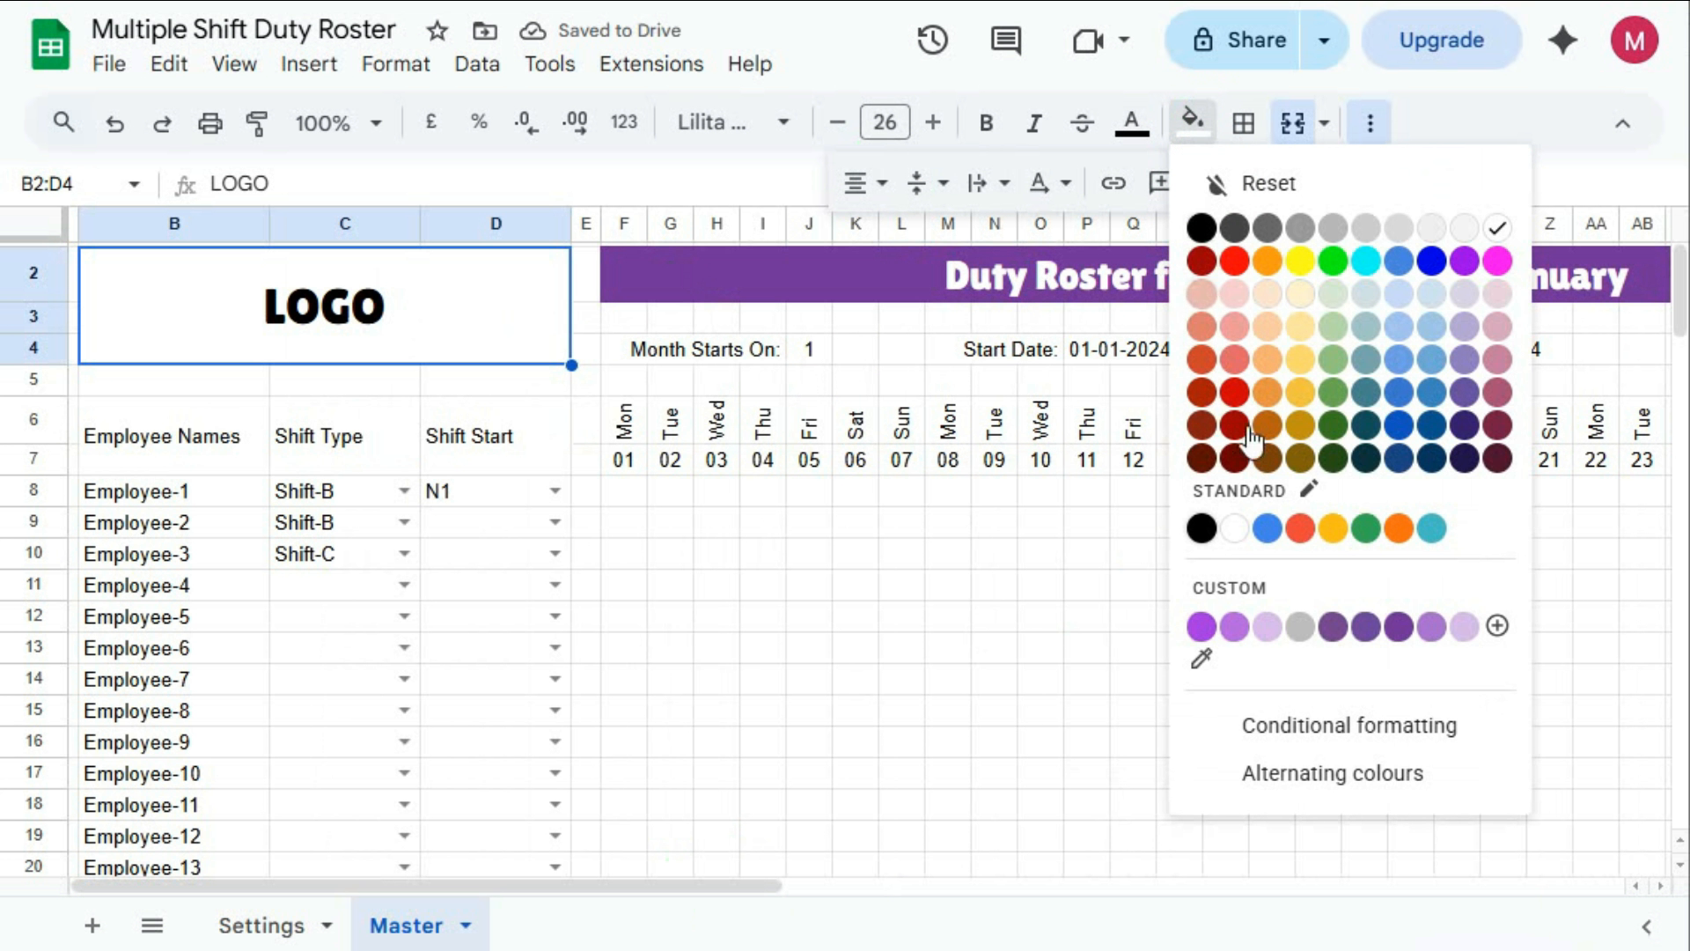
{"action": "left_click", "coordinate": [1465, 629]}
{"action": "left_click", "coordinate": [848, 616]}
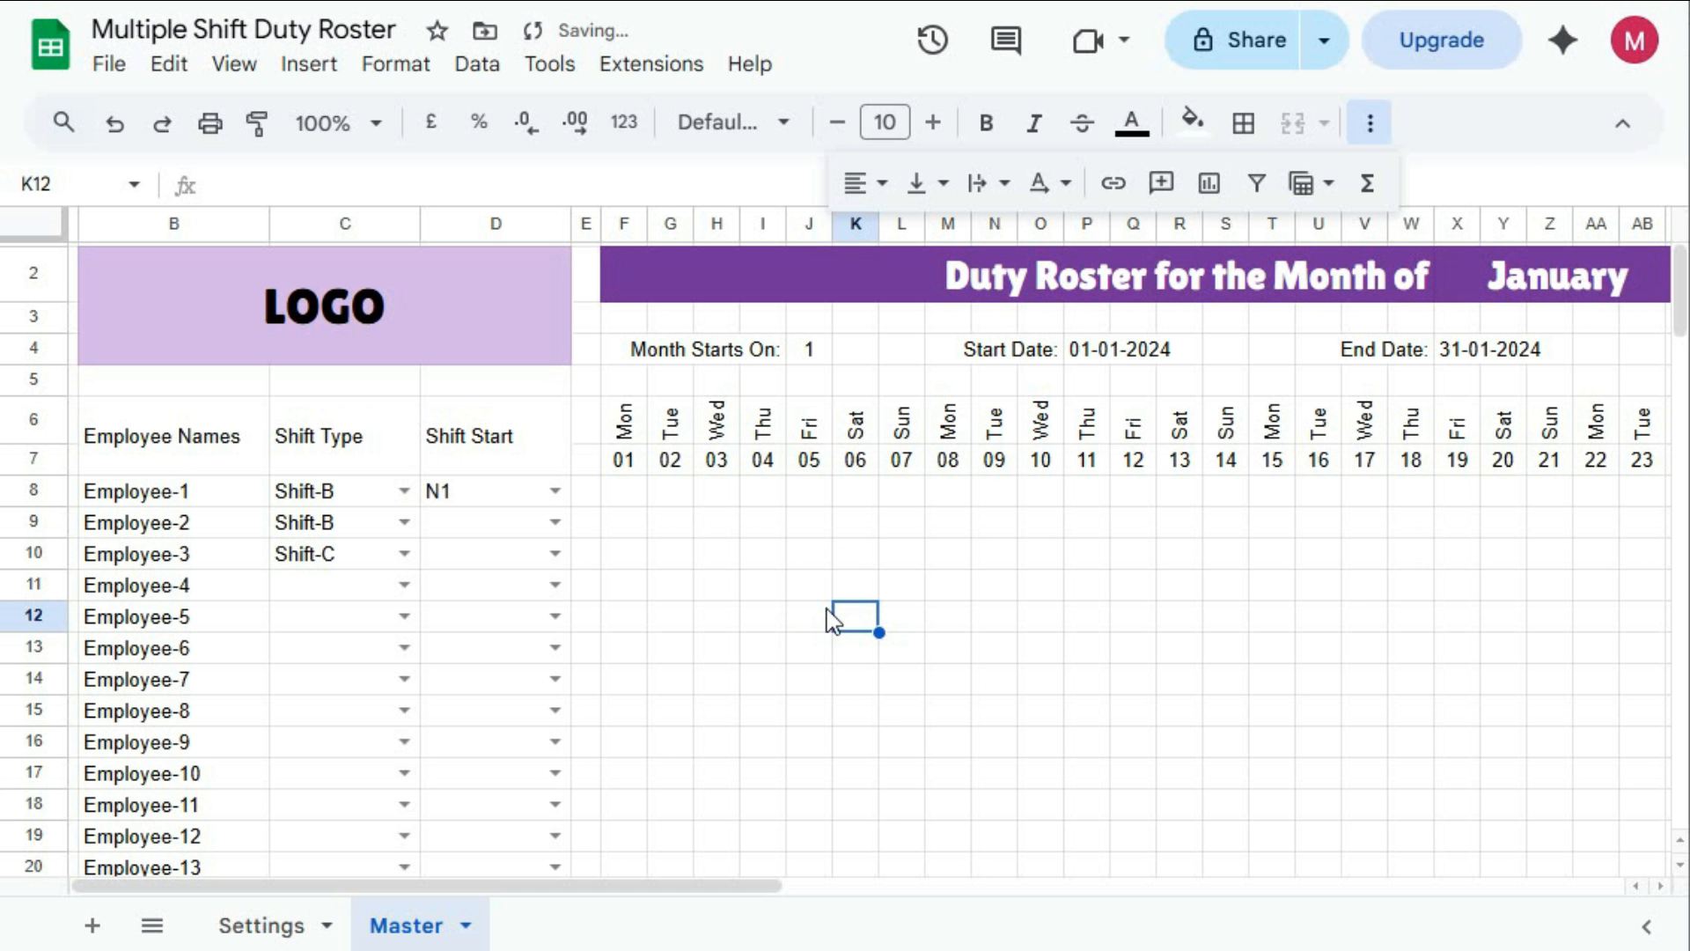
Fill the Employee Names, Shift Type and Shift Start headers in B6:D7 with the custom dark purple colour
{"action": "left_click_drag", "start_coordinate": [211, 446], "coordinate": [475, 458]}
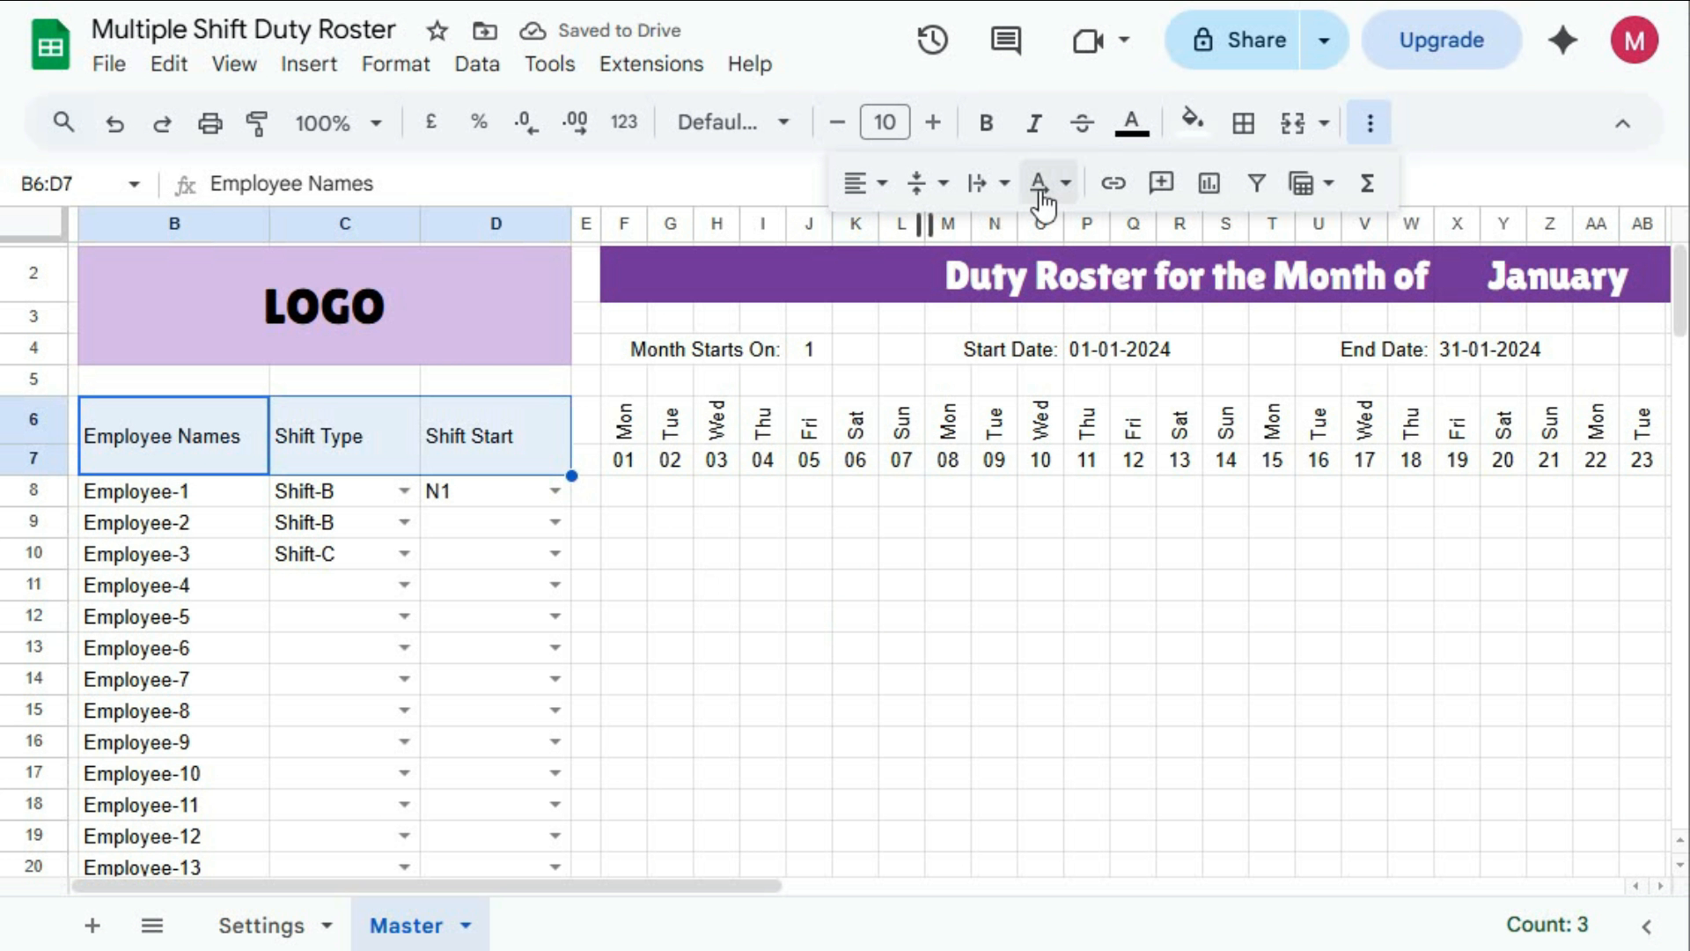
{"action": "left_click", "coordinate": [1199, 124]}
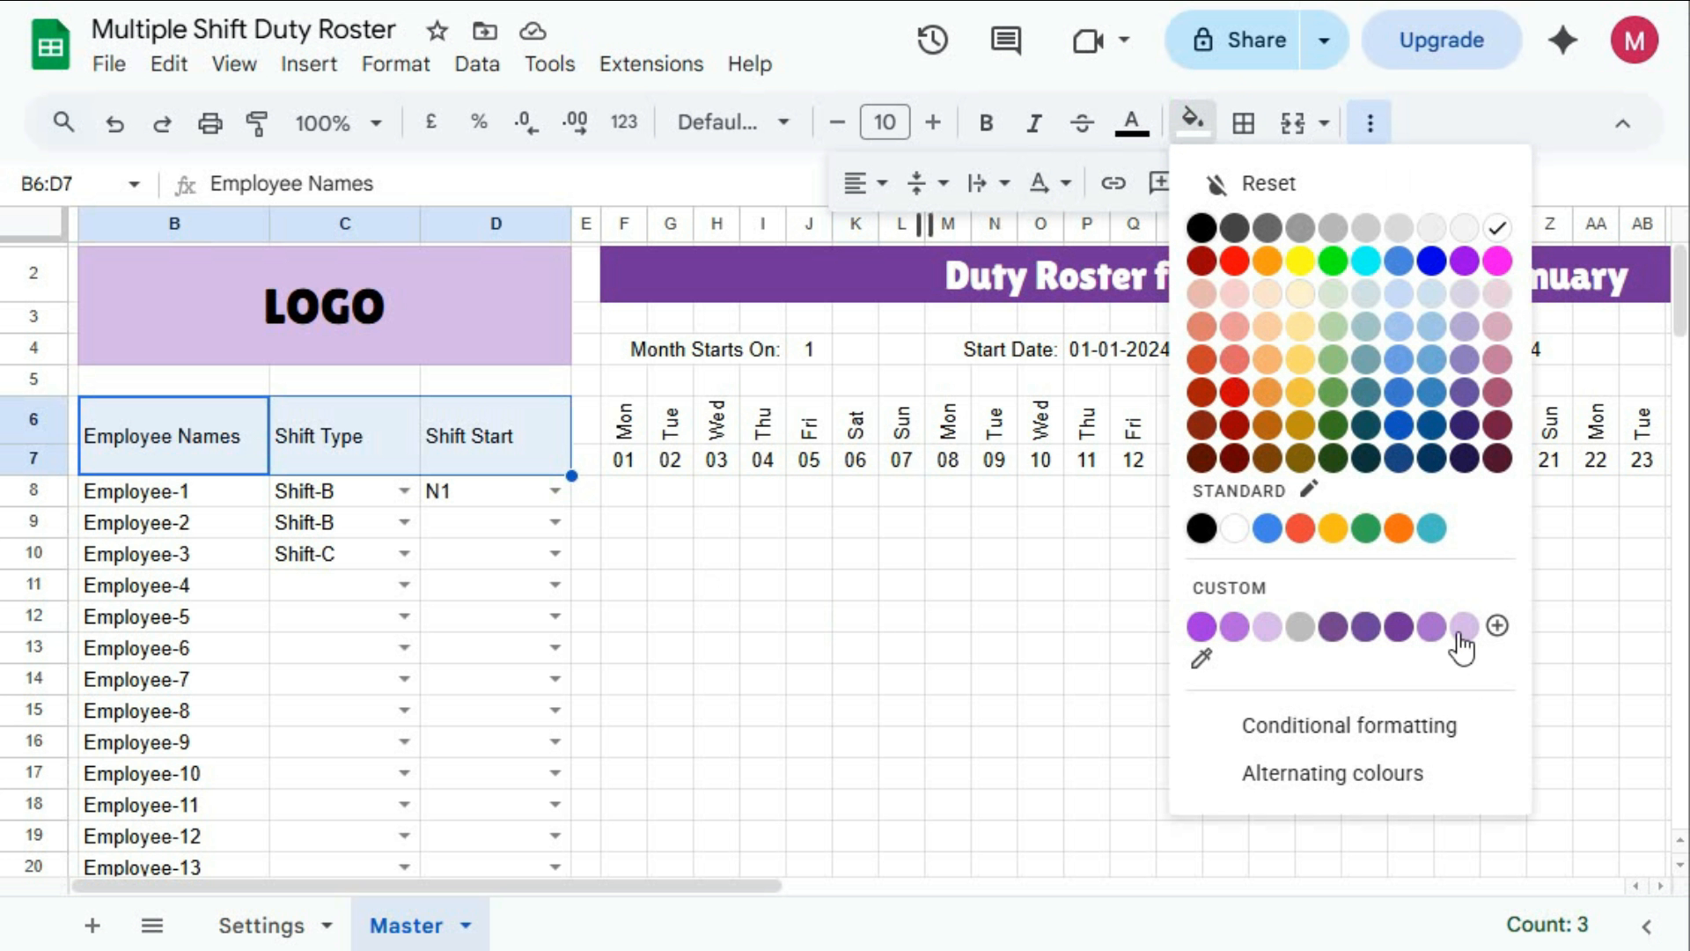
{"action": "left_click", "coordinate": [1399, 628]}
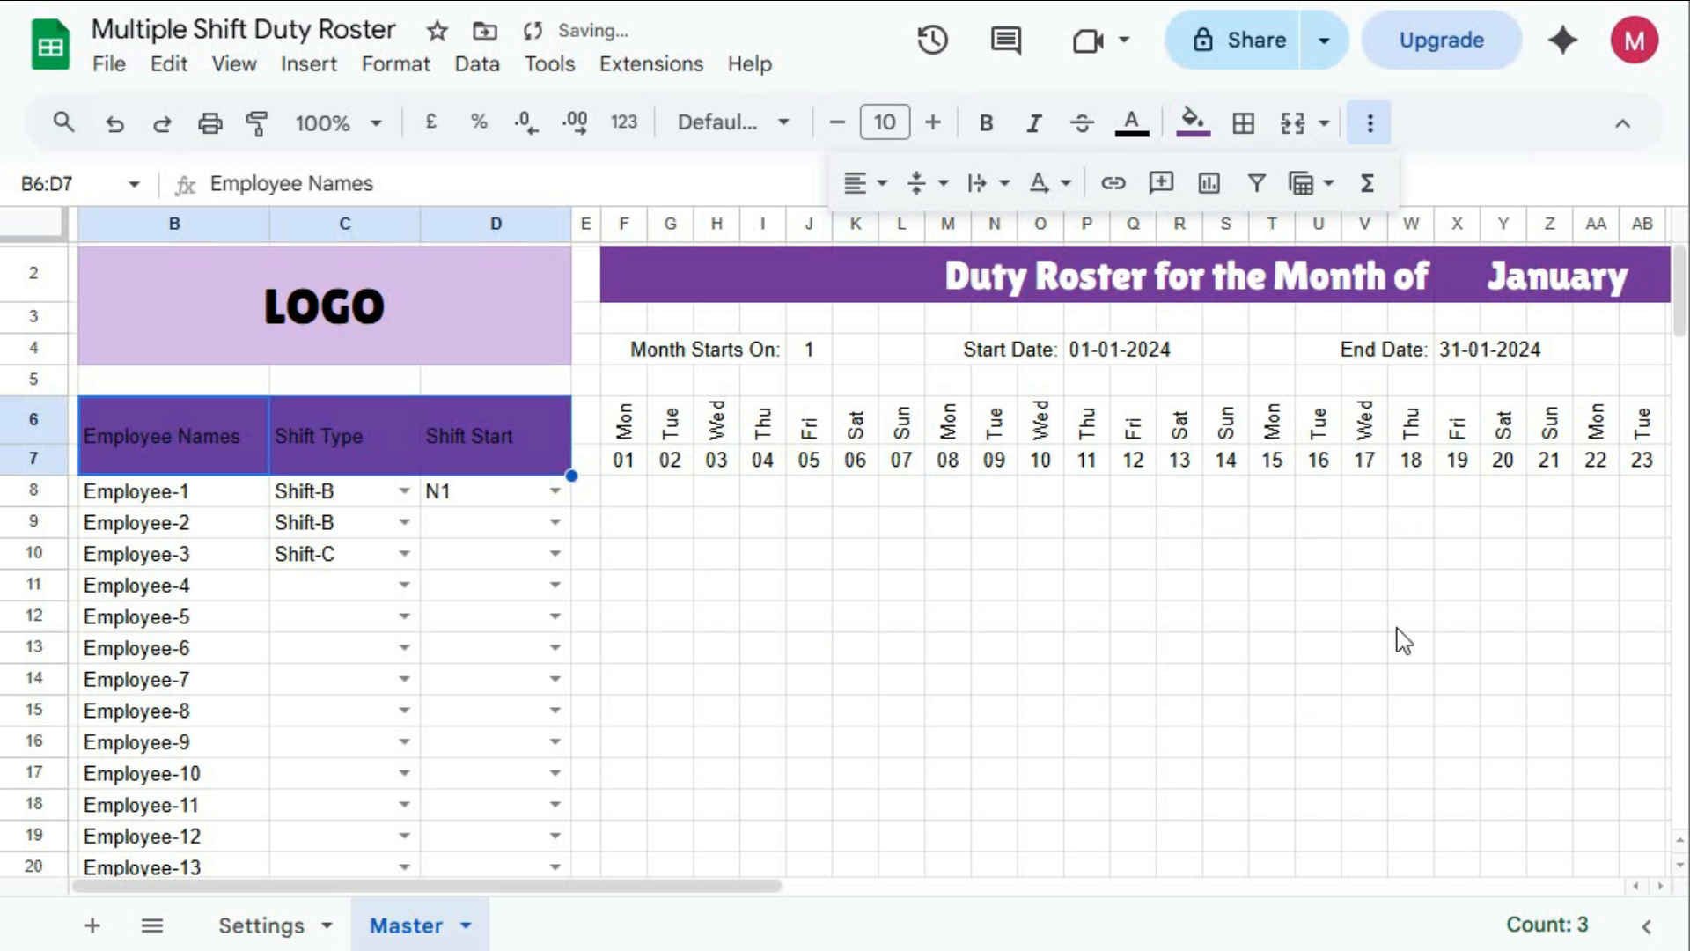
Format the text of headers B6:D7 in Lilita One at size 12 with white colour
{"action": "left_click", "coordinate": [903, 118]}
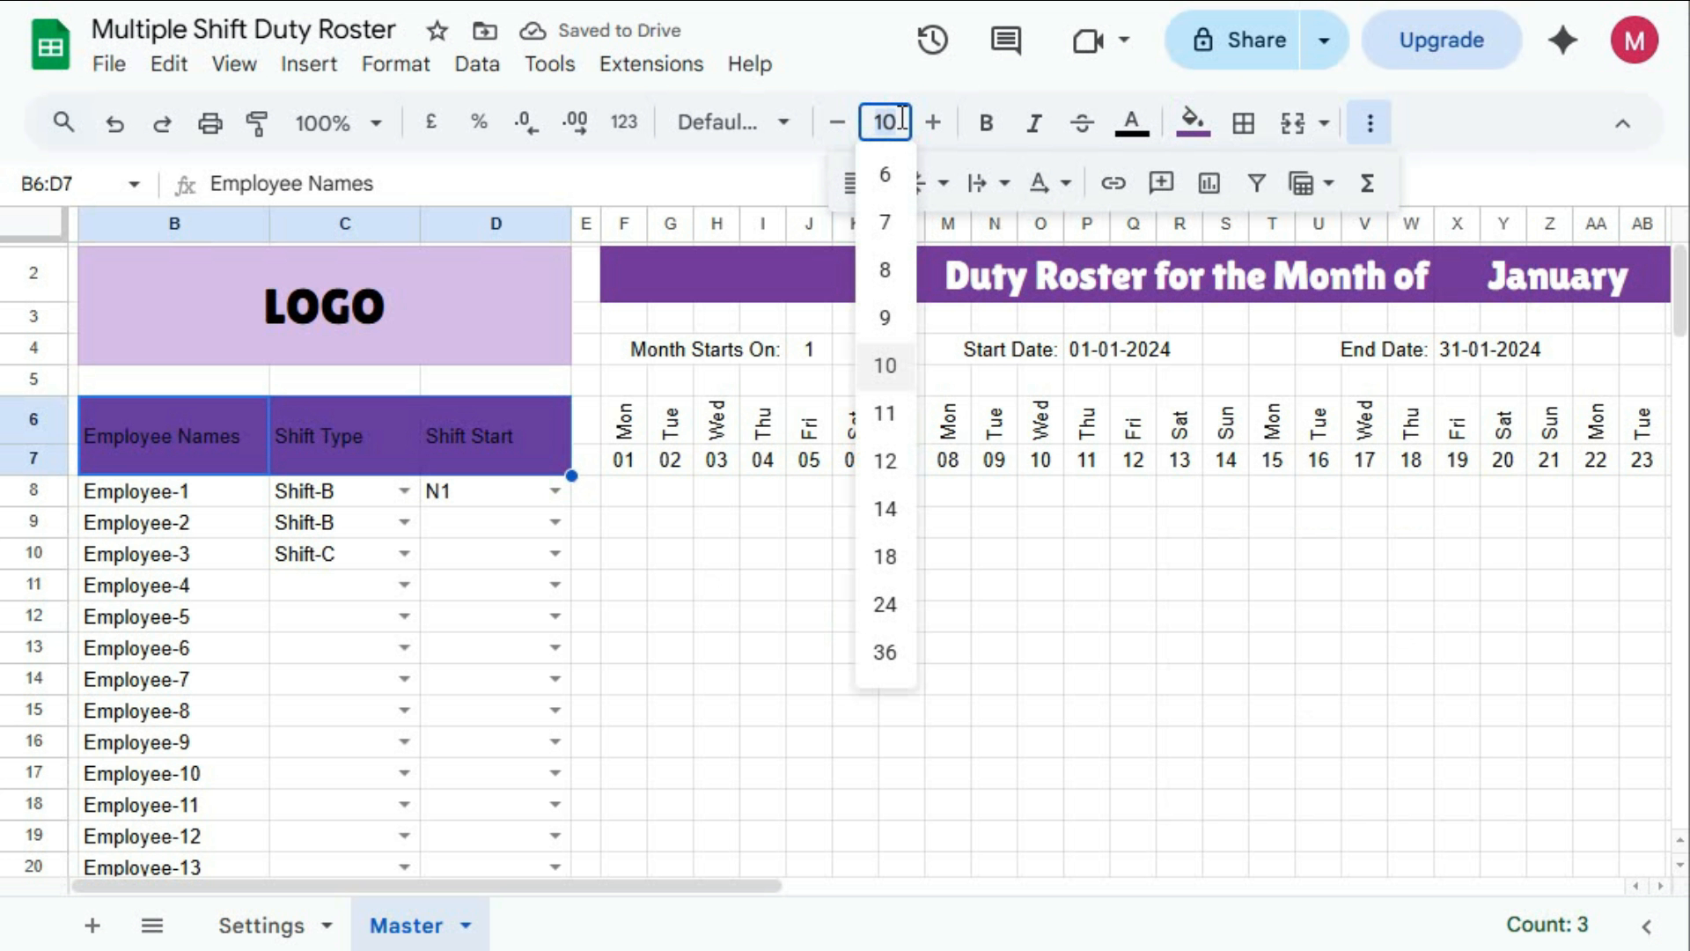
{"action": "type", "text": "12"}
{"action": "key", "text": "Return"}
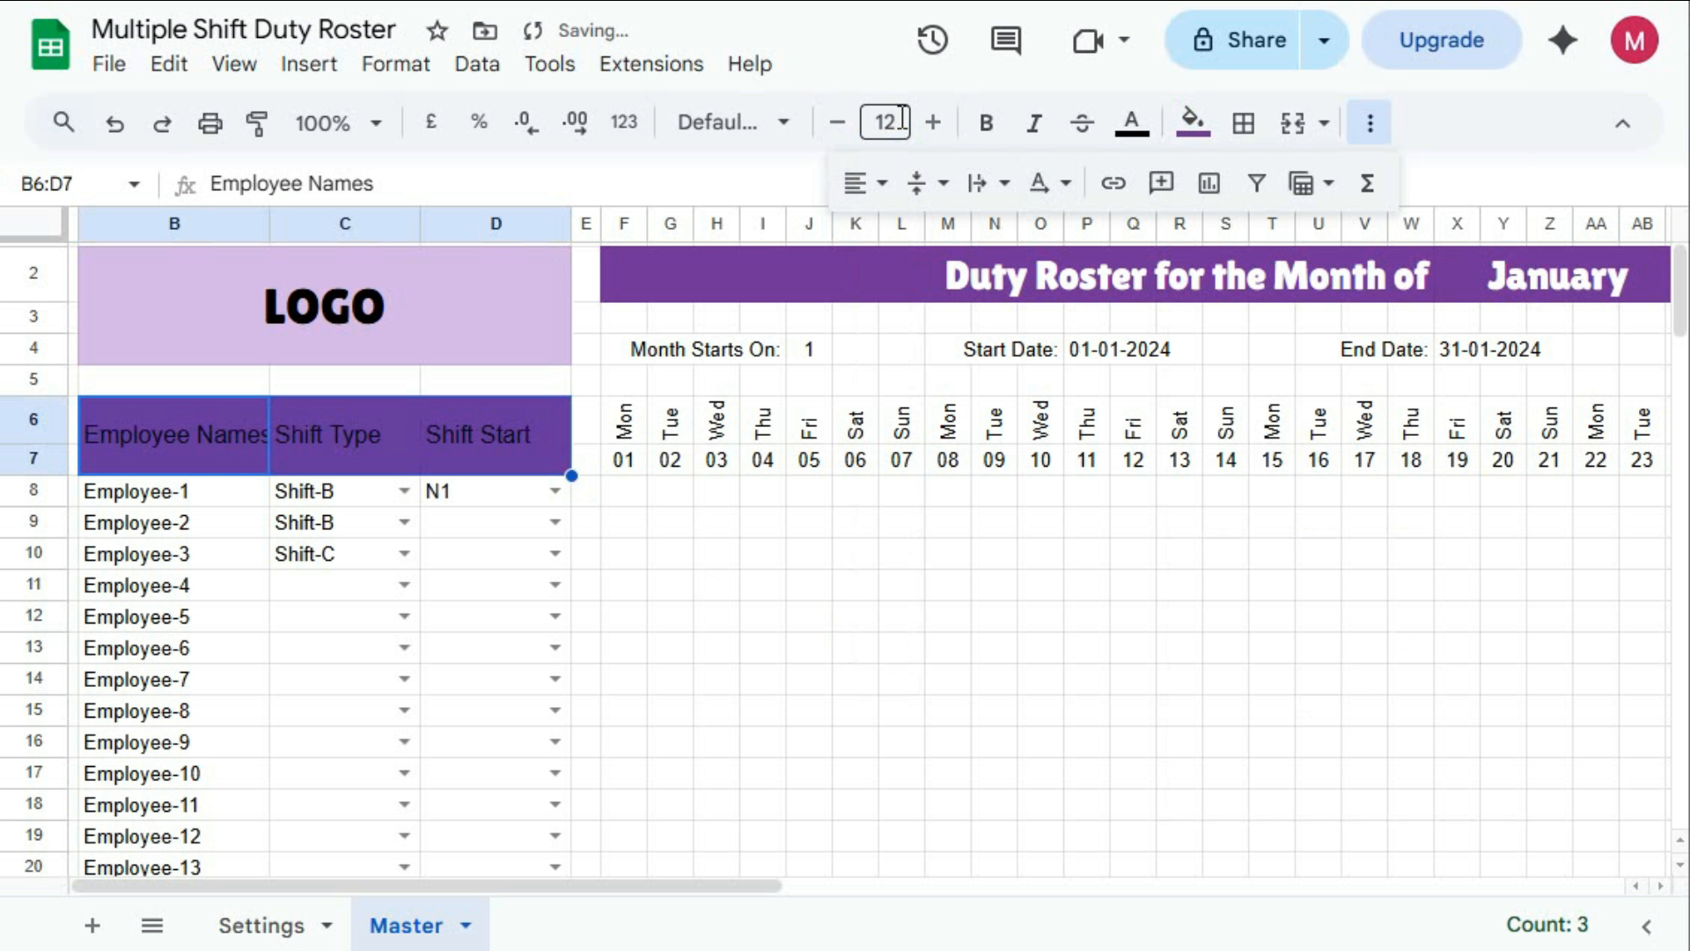
{"action": "left_click", "coordinate": [697, 125]}
{"action": "left_click", "coordinate": [736, 422]}
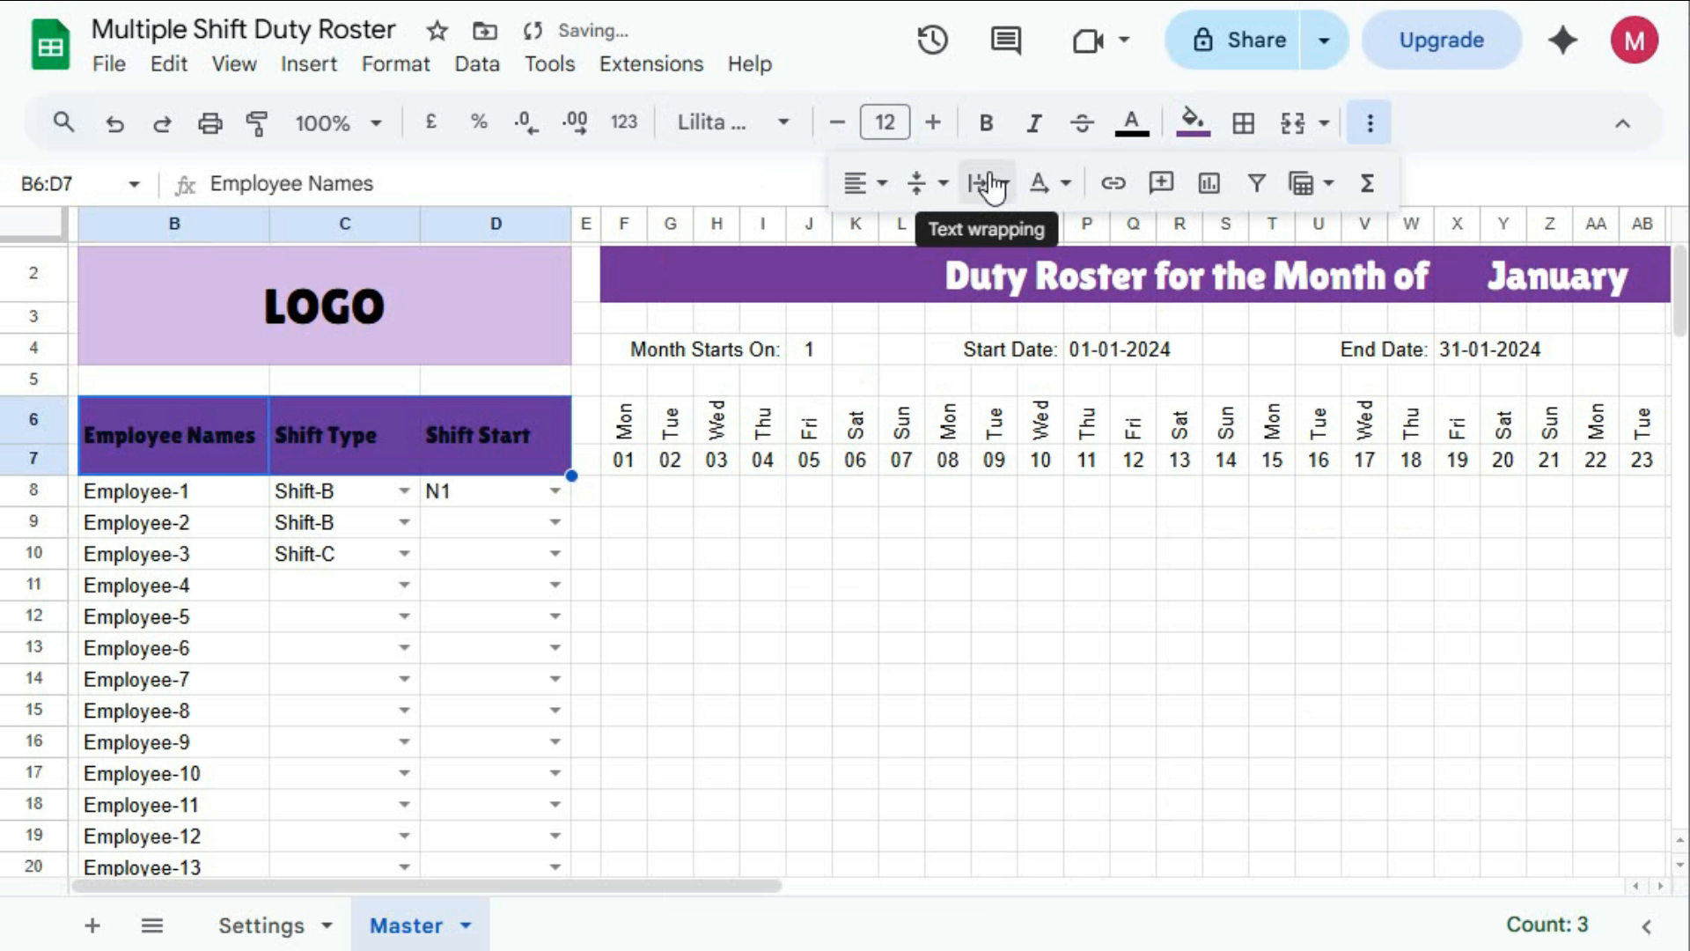
{"action": "left_click", "coordinate": [1135, 127]}
{"action": "left_click", "coordinate": [1437, 231]}
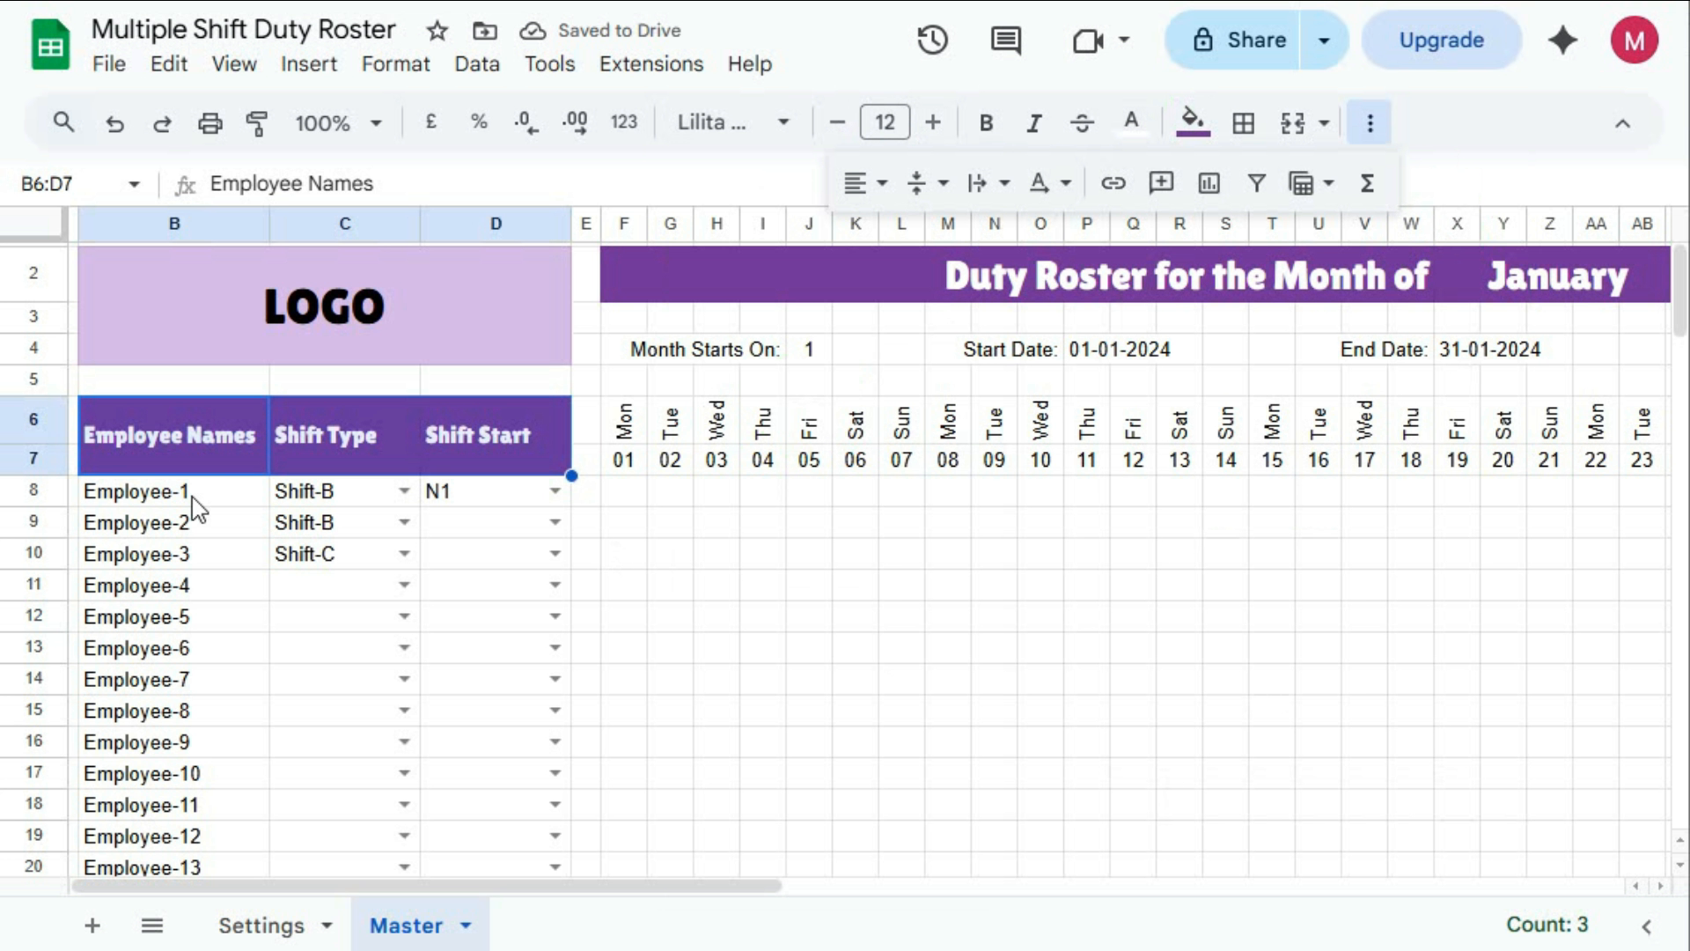
Apply alternating colours to the employee rows B8:D107 using the first custom purple style
{"action": "left_click_drag", "start_coordinate": [192, 505], "coordinate": [493, 673]}
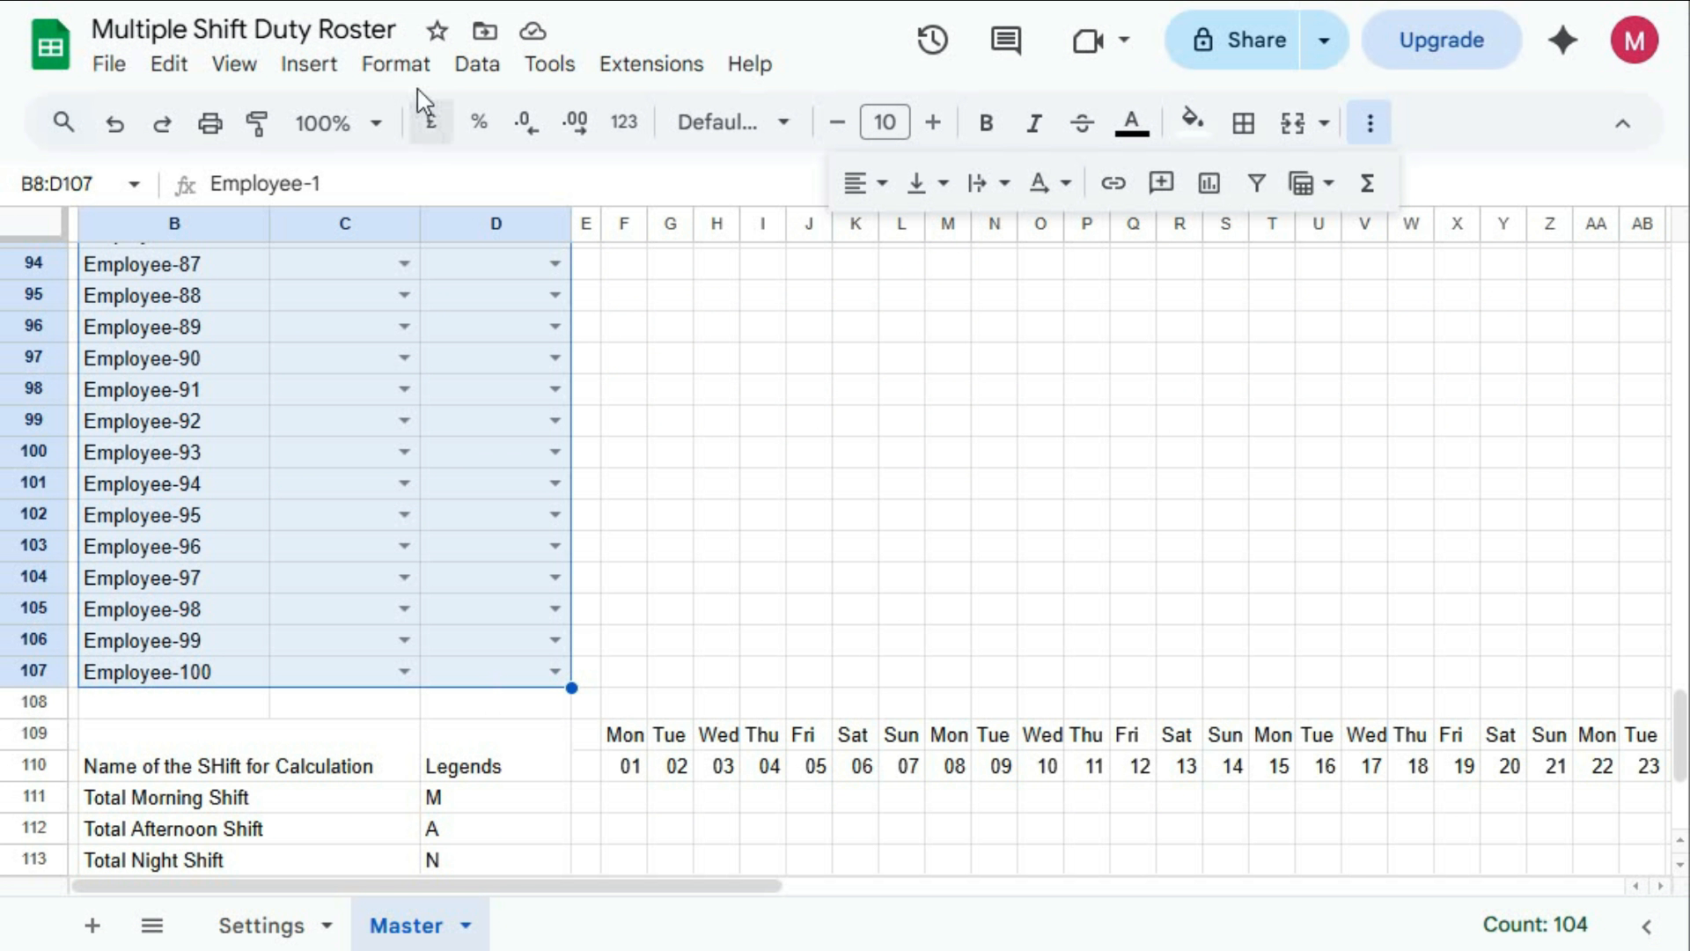
{"action": "left_click", "coordinate": [396, 61]}
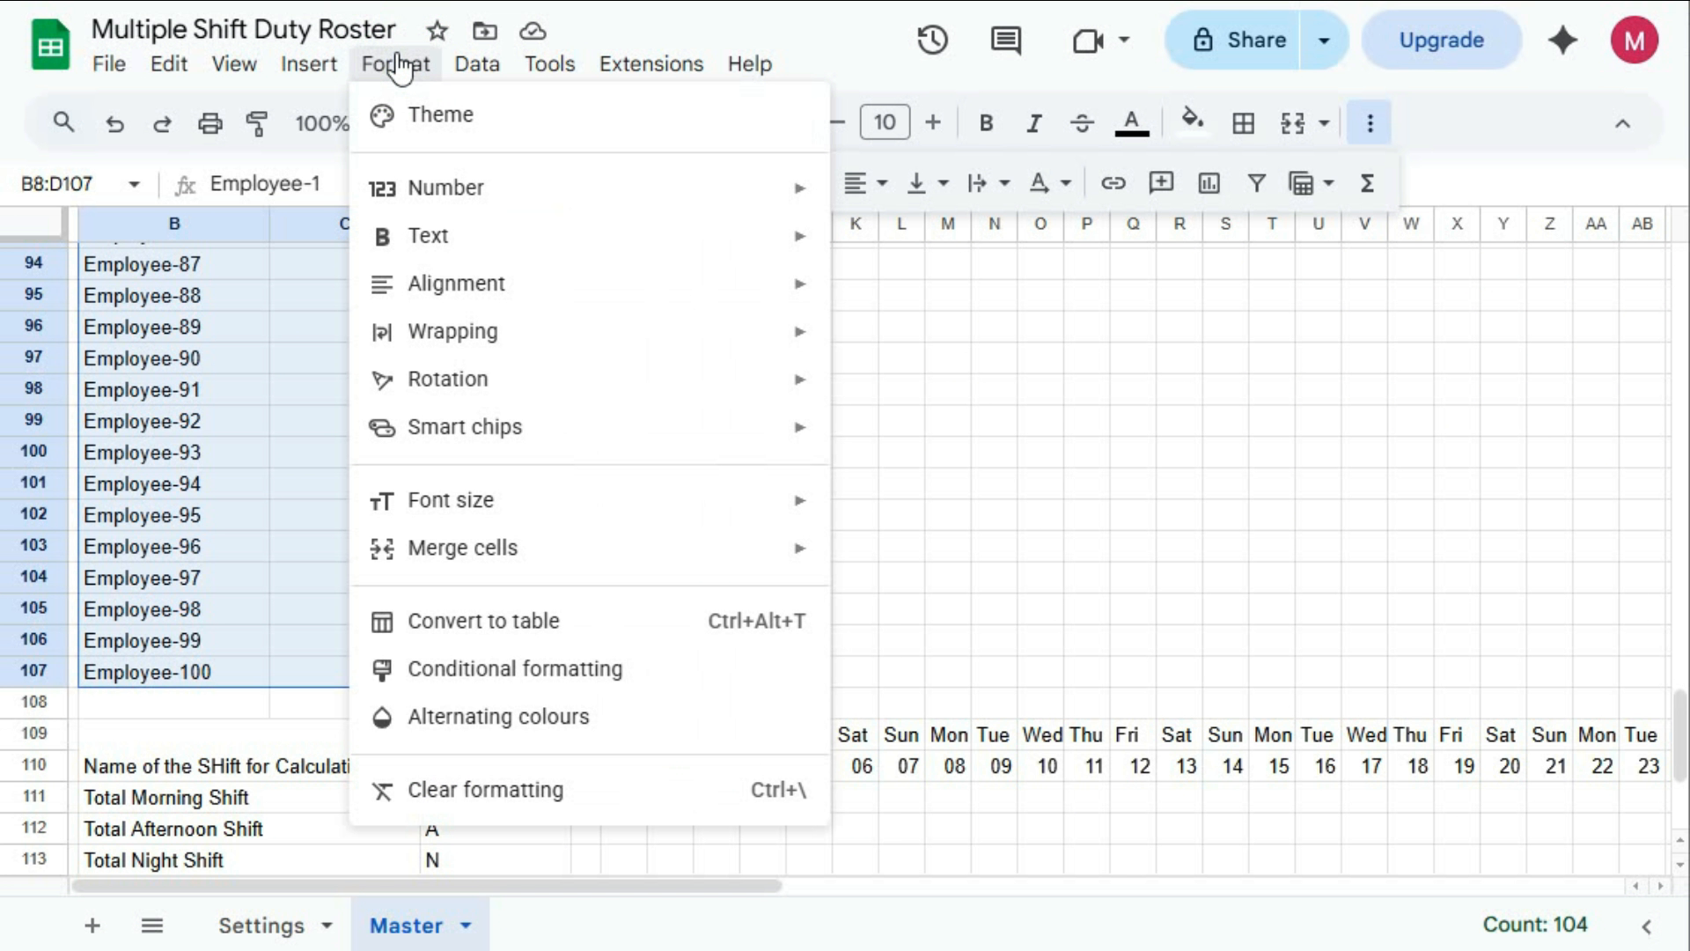
{"action": "left_click", "coordinate": [490, 719]}
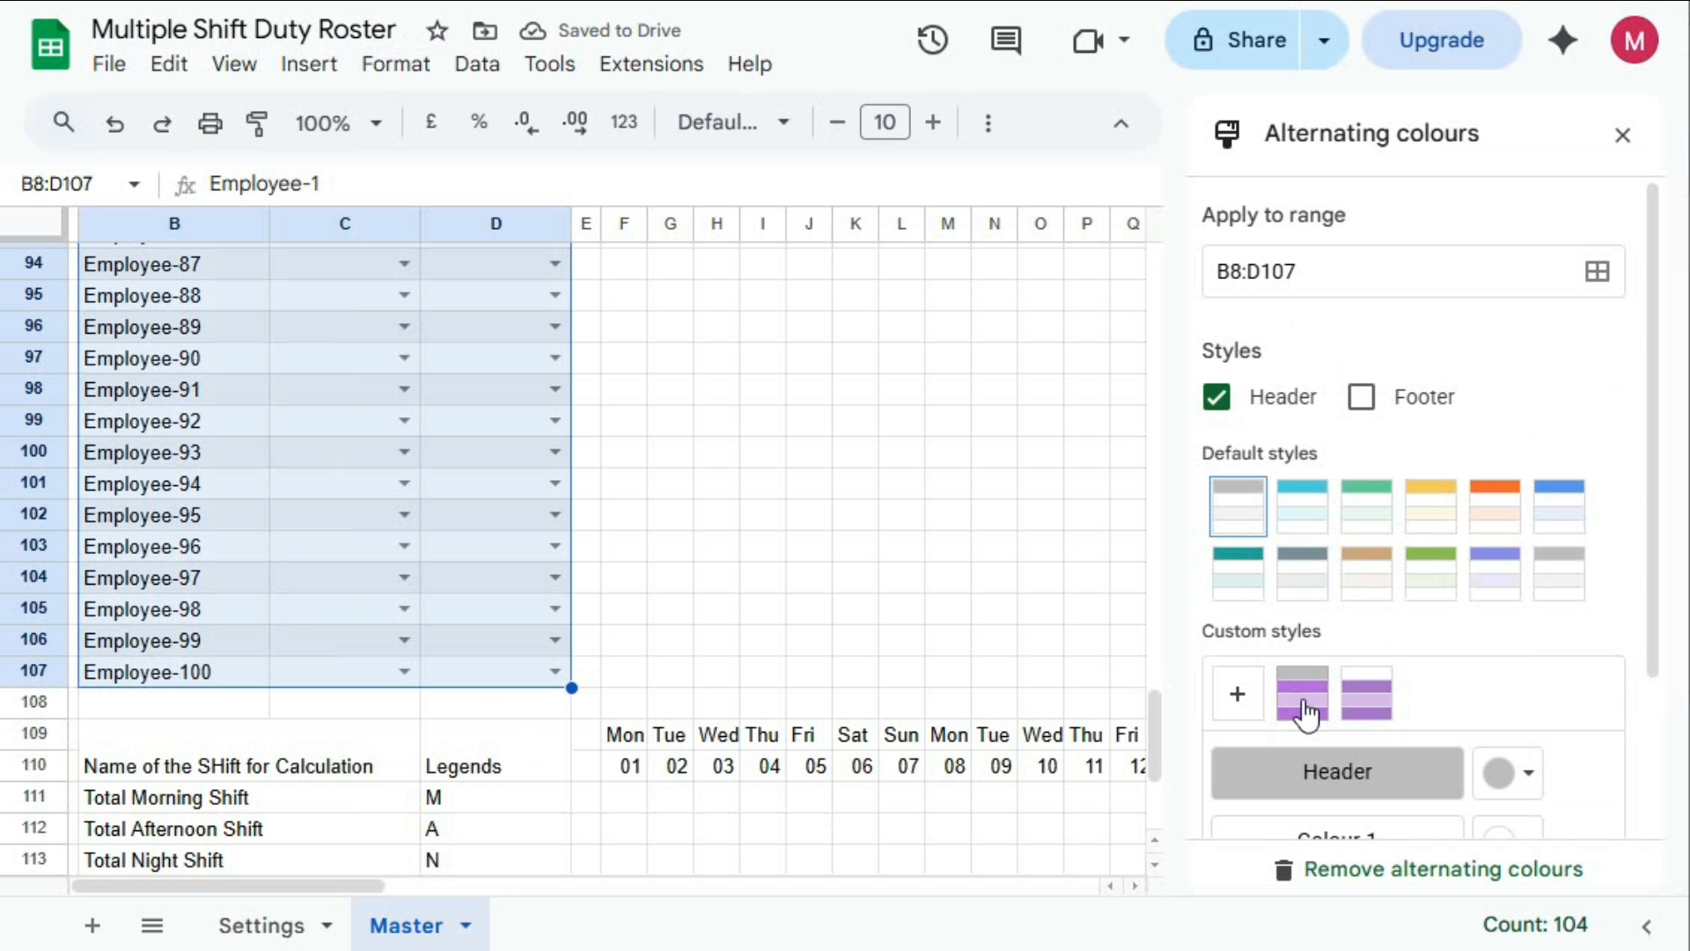
{"action": "left_click", "coordinate": [1303, 695]}
{"action": "scroll", "coordinate": [387, 475], "scroll_direction": "up", "scroll_amount": 20}
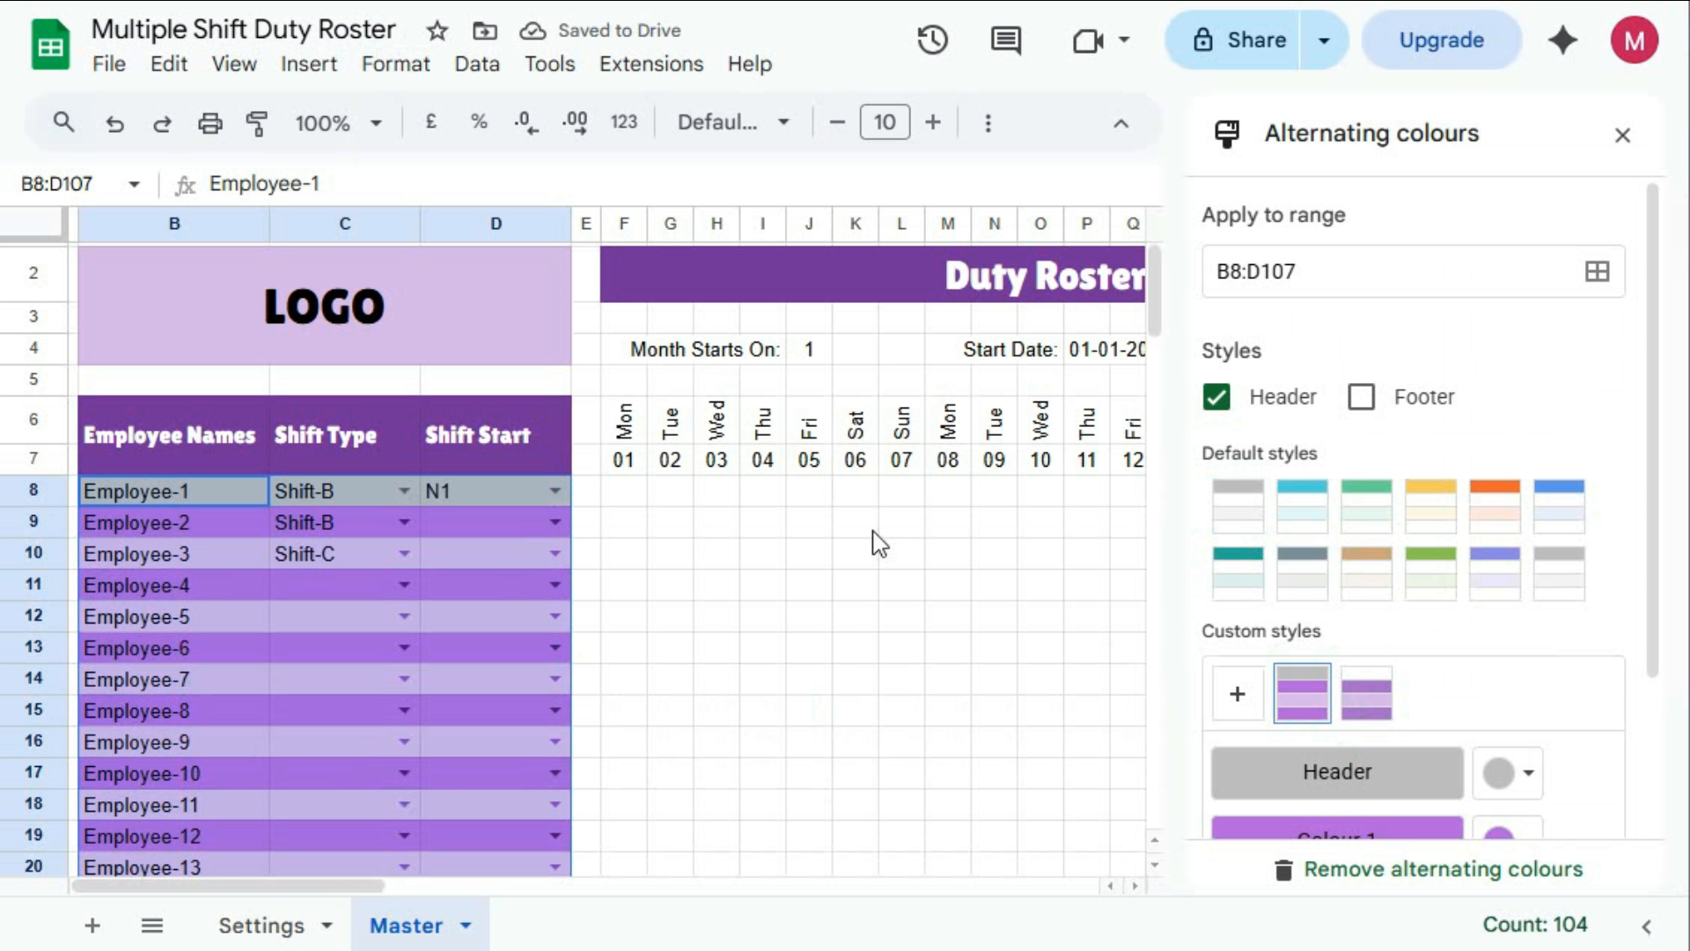
Turn off the header style in the alternating colours for B8:D107 and apply the settings
{"action": "left_click", "coordinate": [1218, 398]}
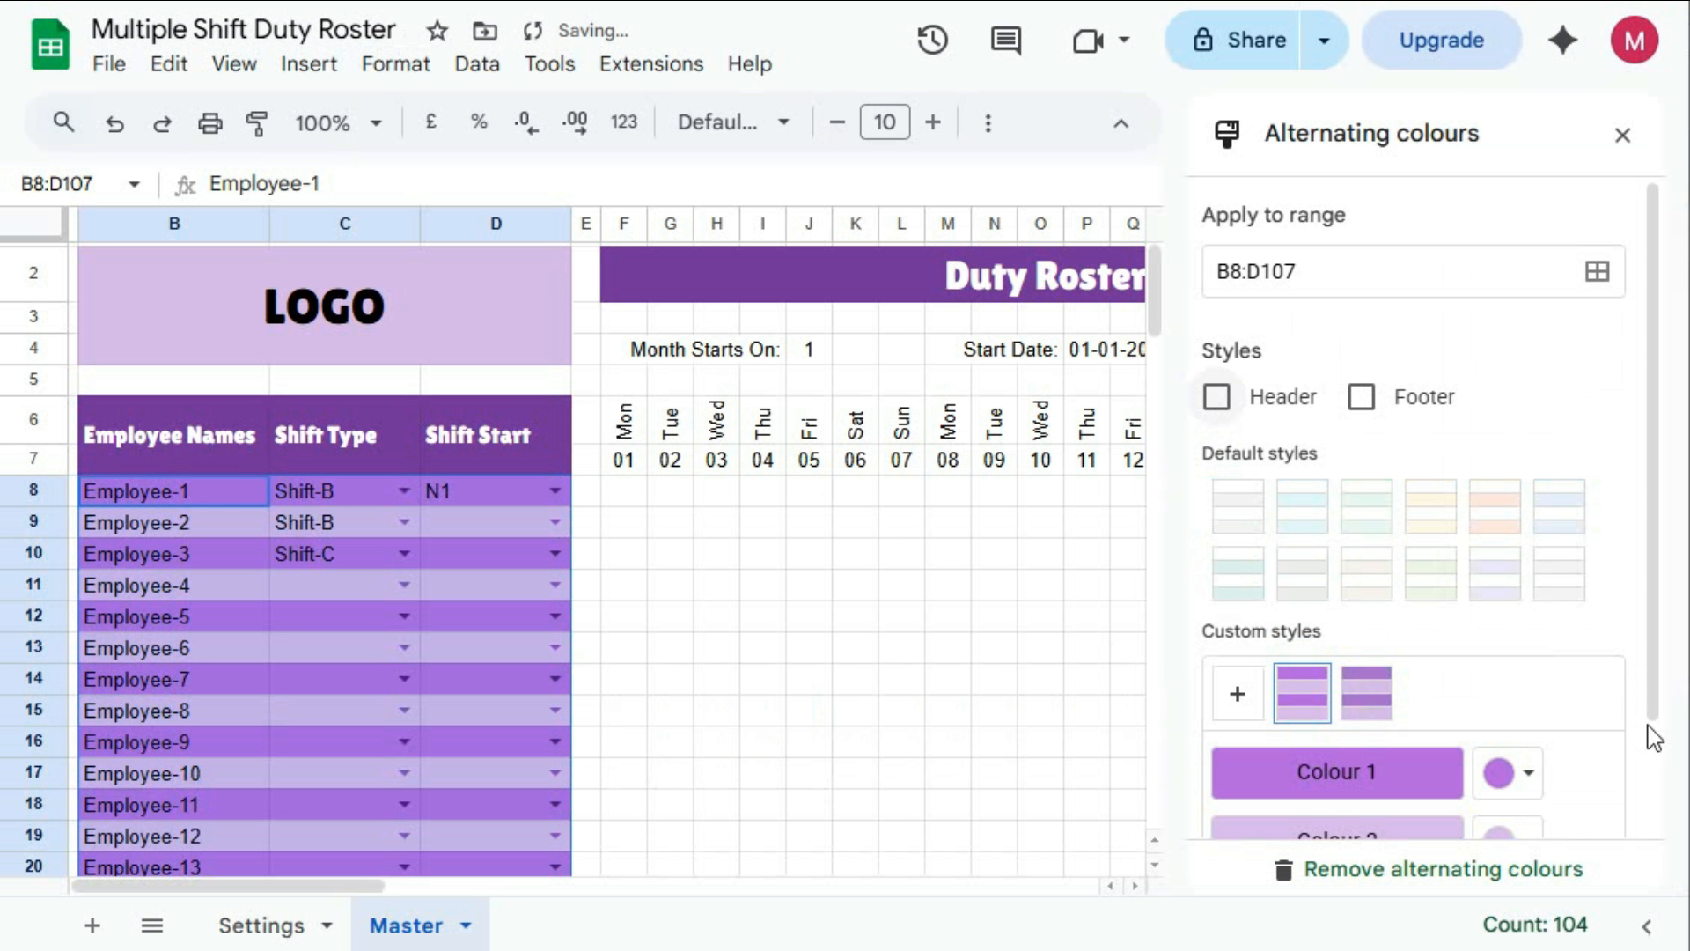
{"action": "scroll", "coordinate": [1637, 696], "scroll_direction": "down", "scroll_amount": 2}
{"action": "scroll", "coordinate": [426, 596], "scroll_direction": "down", "scroll_amount": 7}
{"action": "scroll", "coordinate": [426, 597], "scroll_direction": "down", "scroll_amount": 20}
{"action": "scroll", "coordinate": [426, 596], "scroll_direction": "up", "scroll_amount": 5}
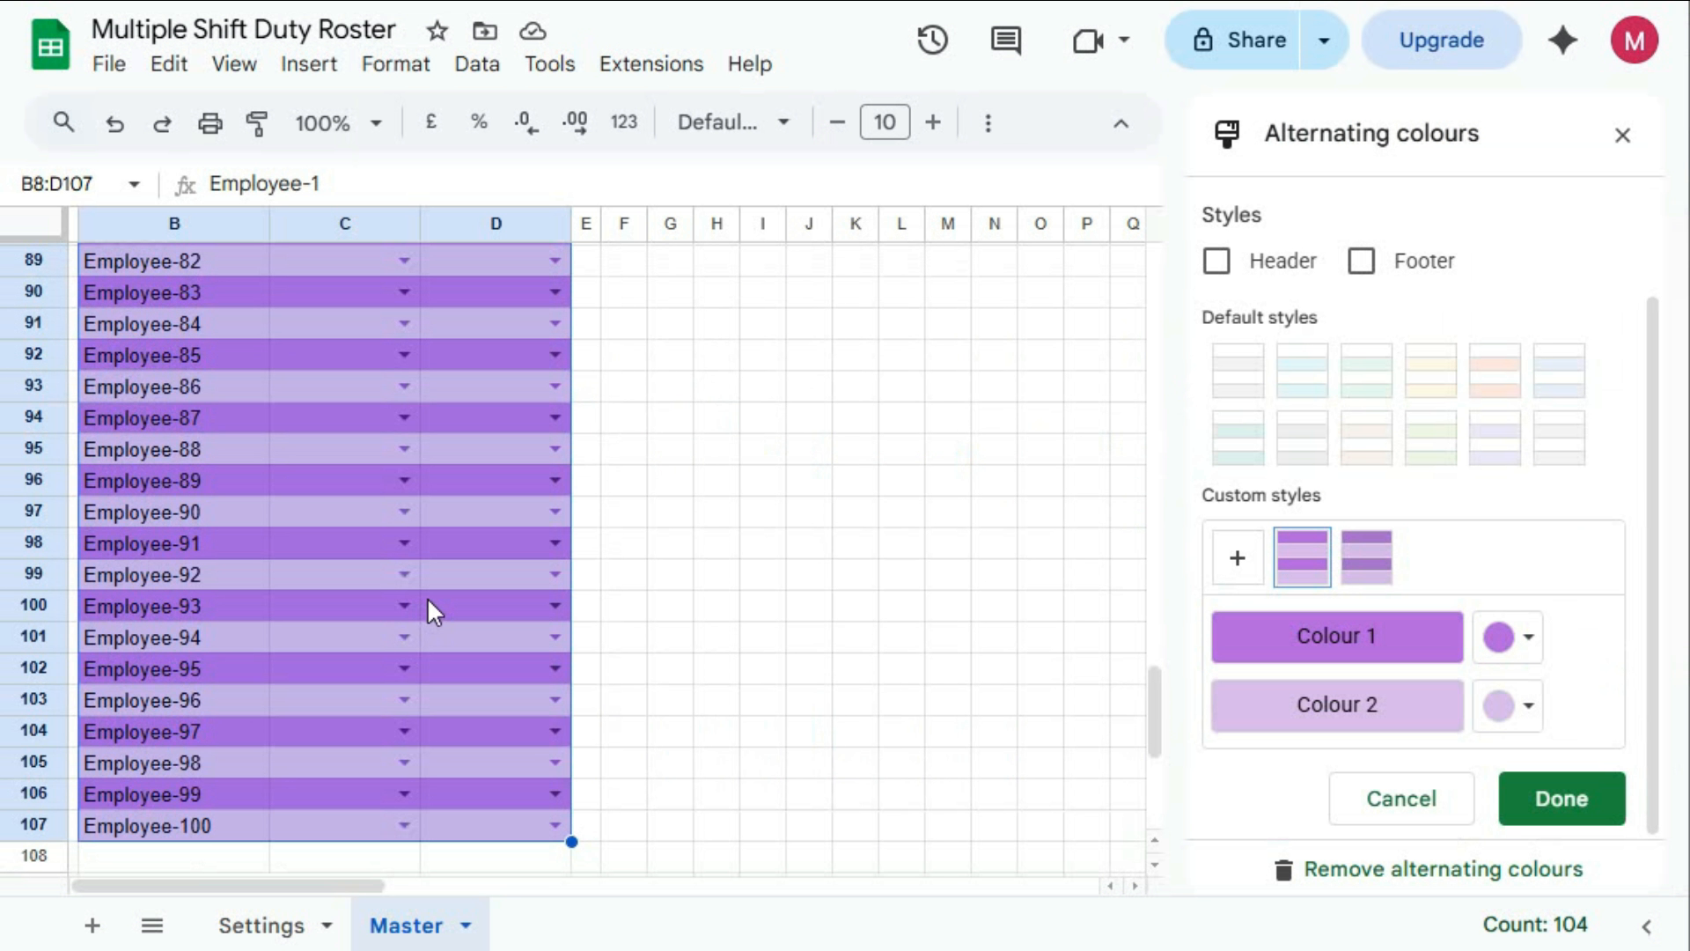
{"action": "scroll", "coordinate": [426, 597], "scroll_direction": "up", "scroll_amount": 20}
{"action": "left_click", "coordinate": [1562, 798]}
Fill the empty strip F3:AJ3 below the roster title with the custom medium purple colour
{"action": "left_click_drag", "start_coordinate": [627, 317], "coordinate": [1382, 336]}
{"action": "scroll", "coordinate": [418, 353], "scroll_direction": "left", "scroll_amount": 2}
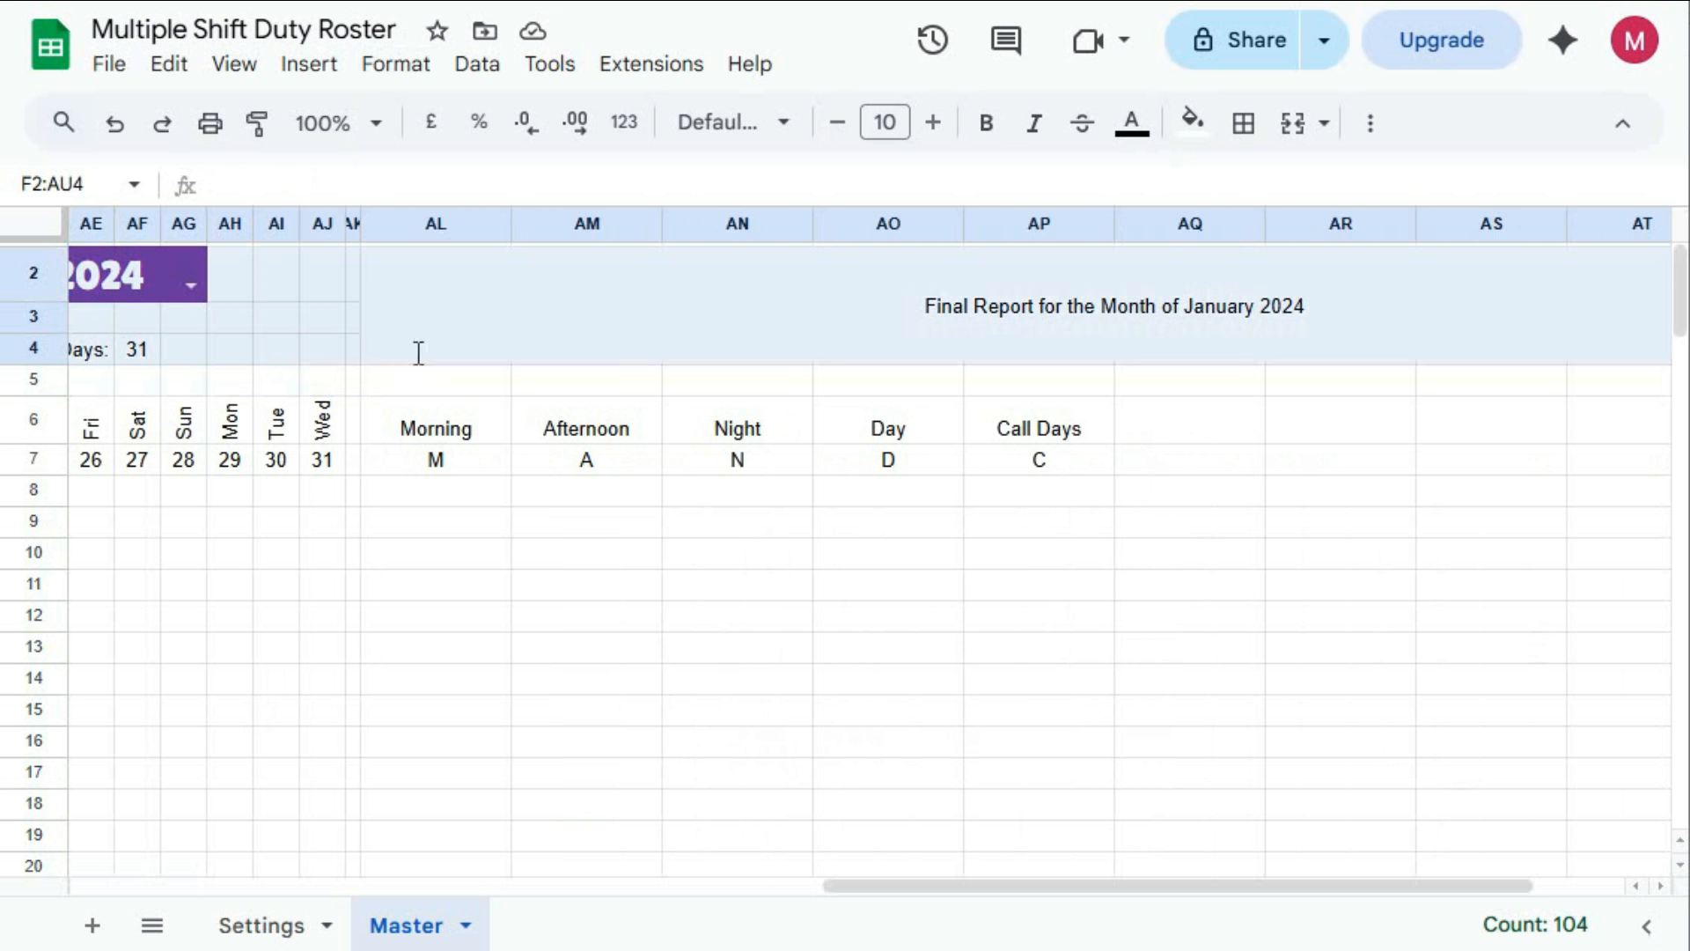
{"action": "left_click_drag", "start_coordinate": [418, 353], "coordinate": [332, 314]}
{"action": "left_click_drag", "start_coordinate": [1228, 885], "coordinate": [681, 851]}
{"action": "left_click", "coordinate": [1197, 125]}
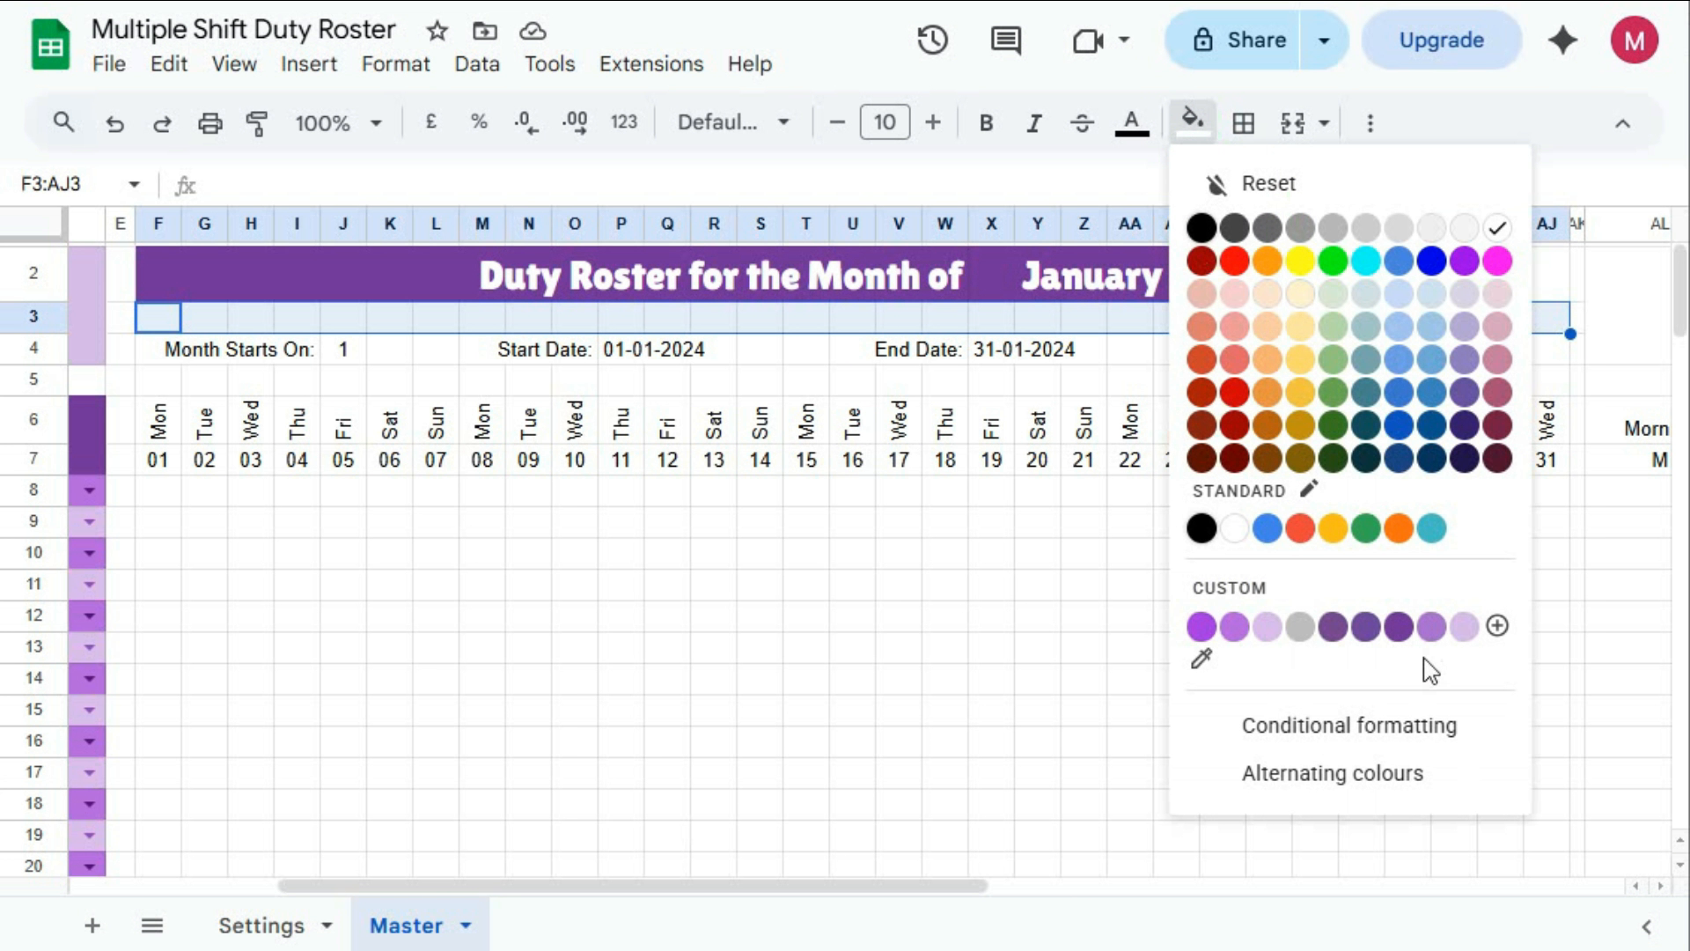
{"action": "left_click", "coordinate": [1464, 627]}
{"action": "left_click", "coordinate": [1196, 123]}
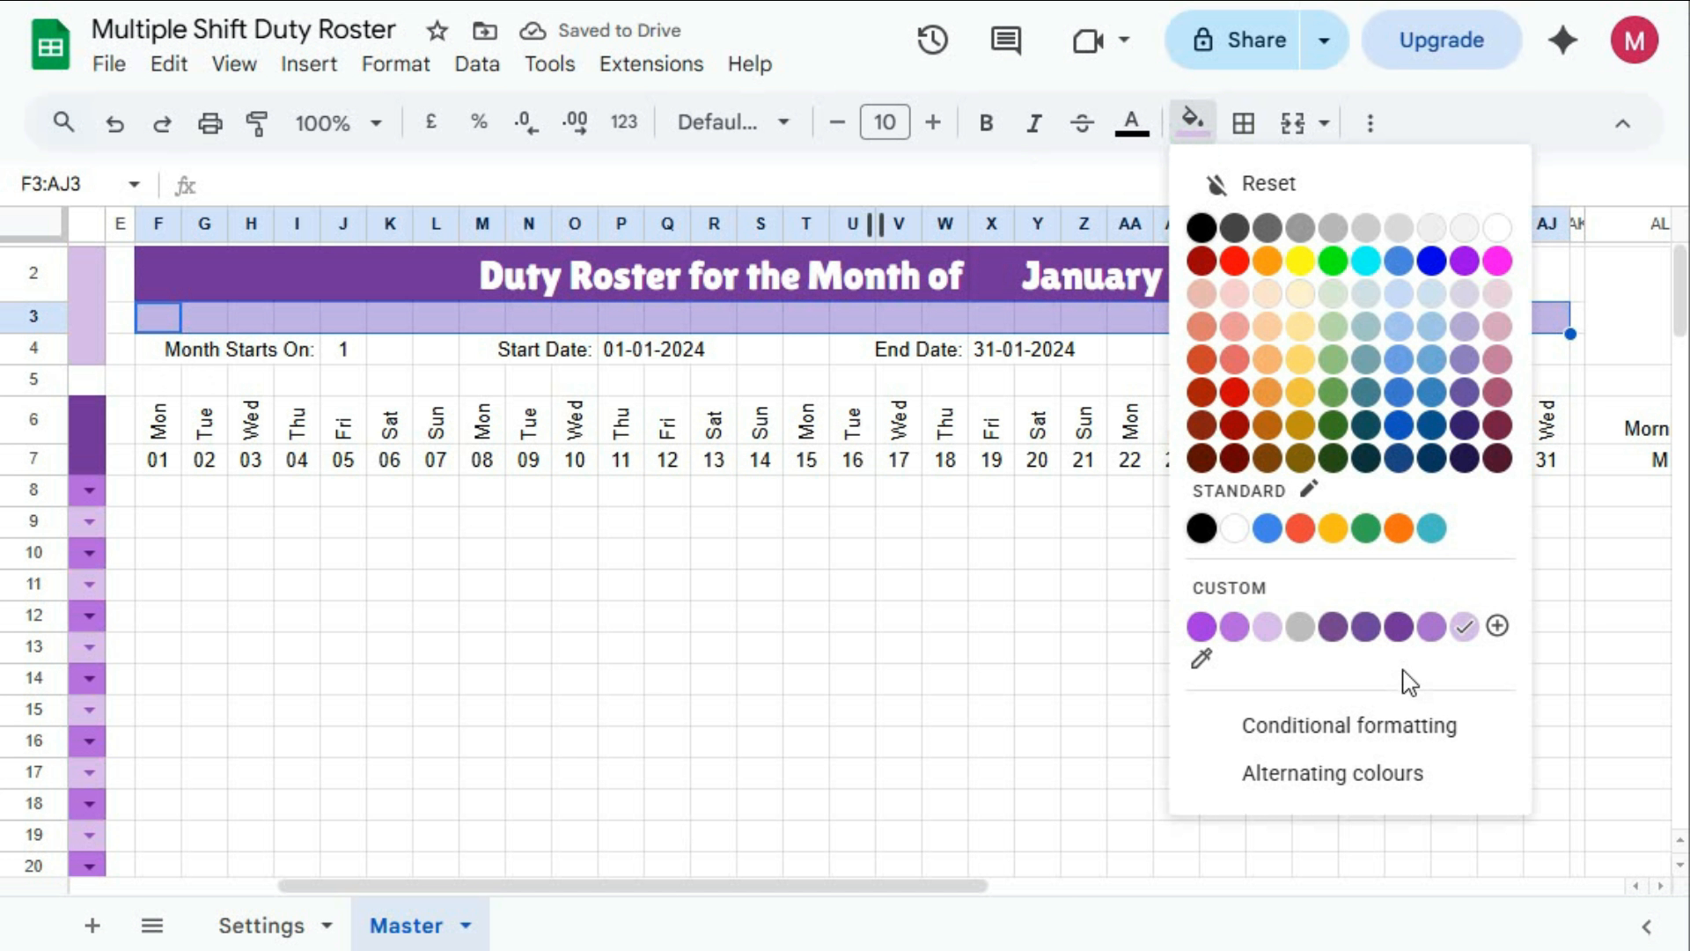
{"action": "left_click", "coordinate": [1430, 627]}
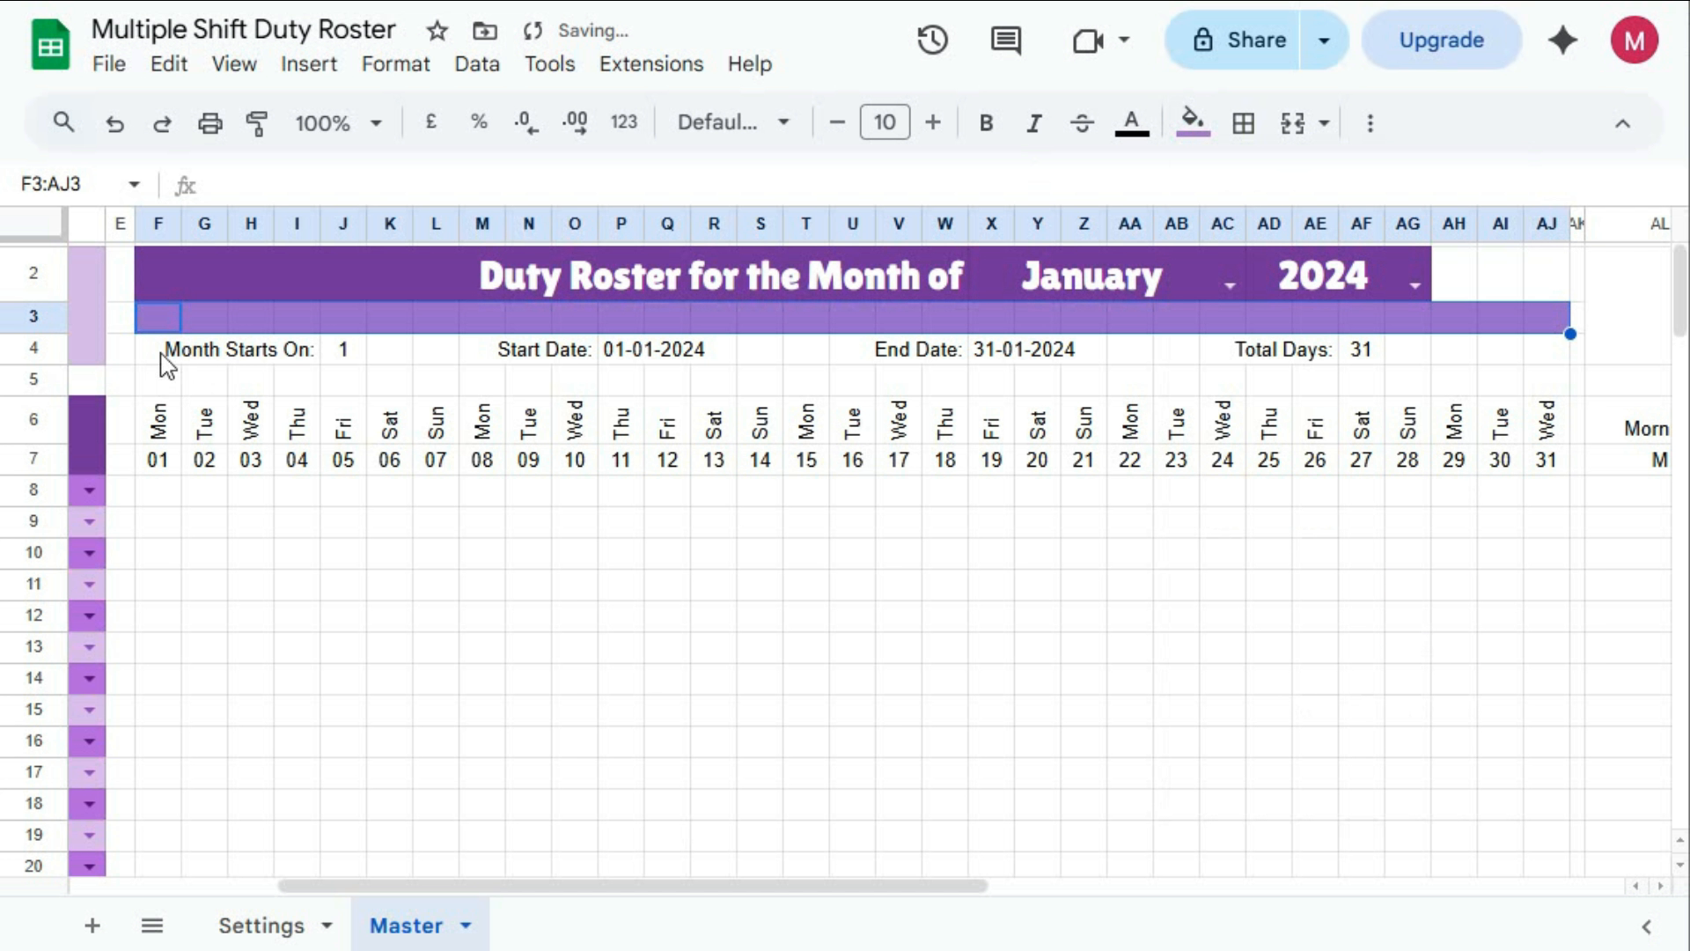
Fill the month details row F4:AJ4 with the custom light purple colour
{"action": "left_click_drag", "start_coordinate": [165, 363], "coordinate": [1567, 374]}
{"action": "left_click", "coordinate": [1193, 123]}
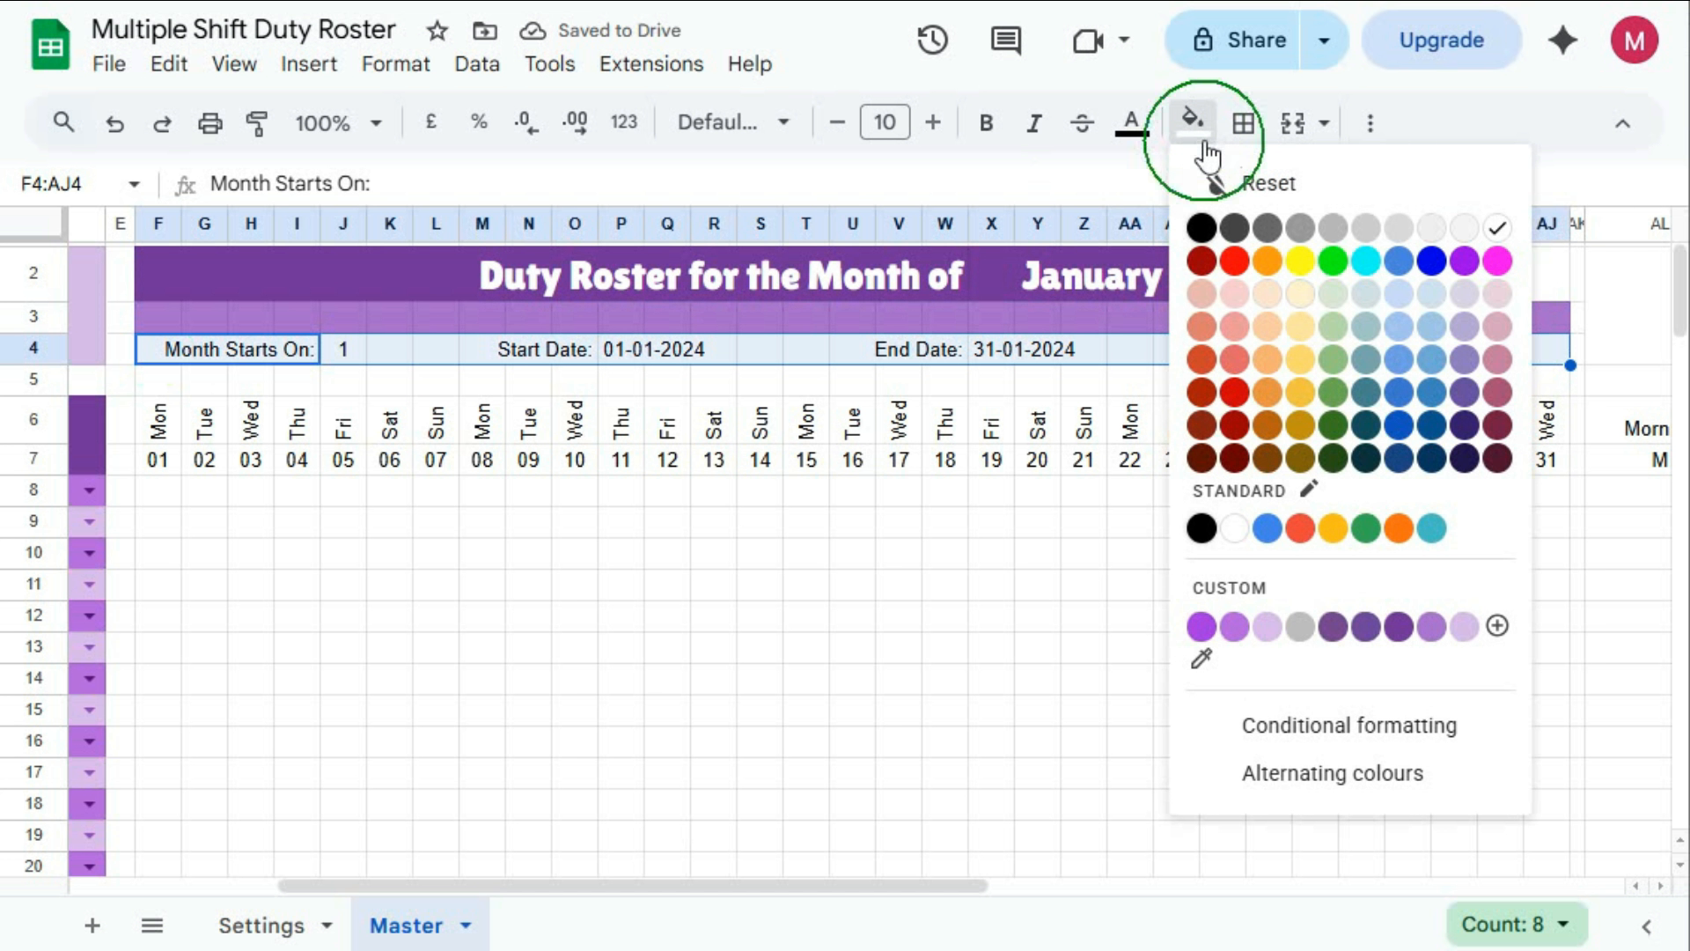
{"action": "left_click", "coordinate": [1268, 627]}
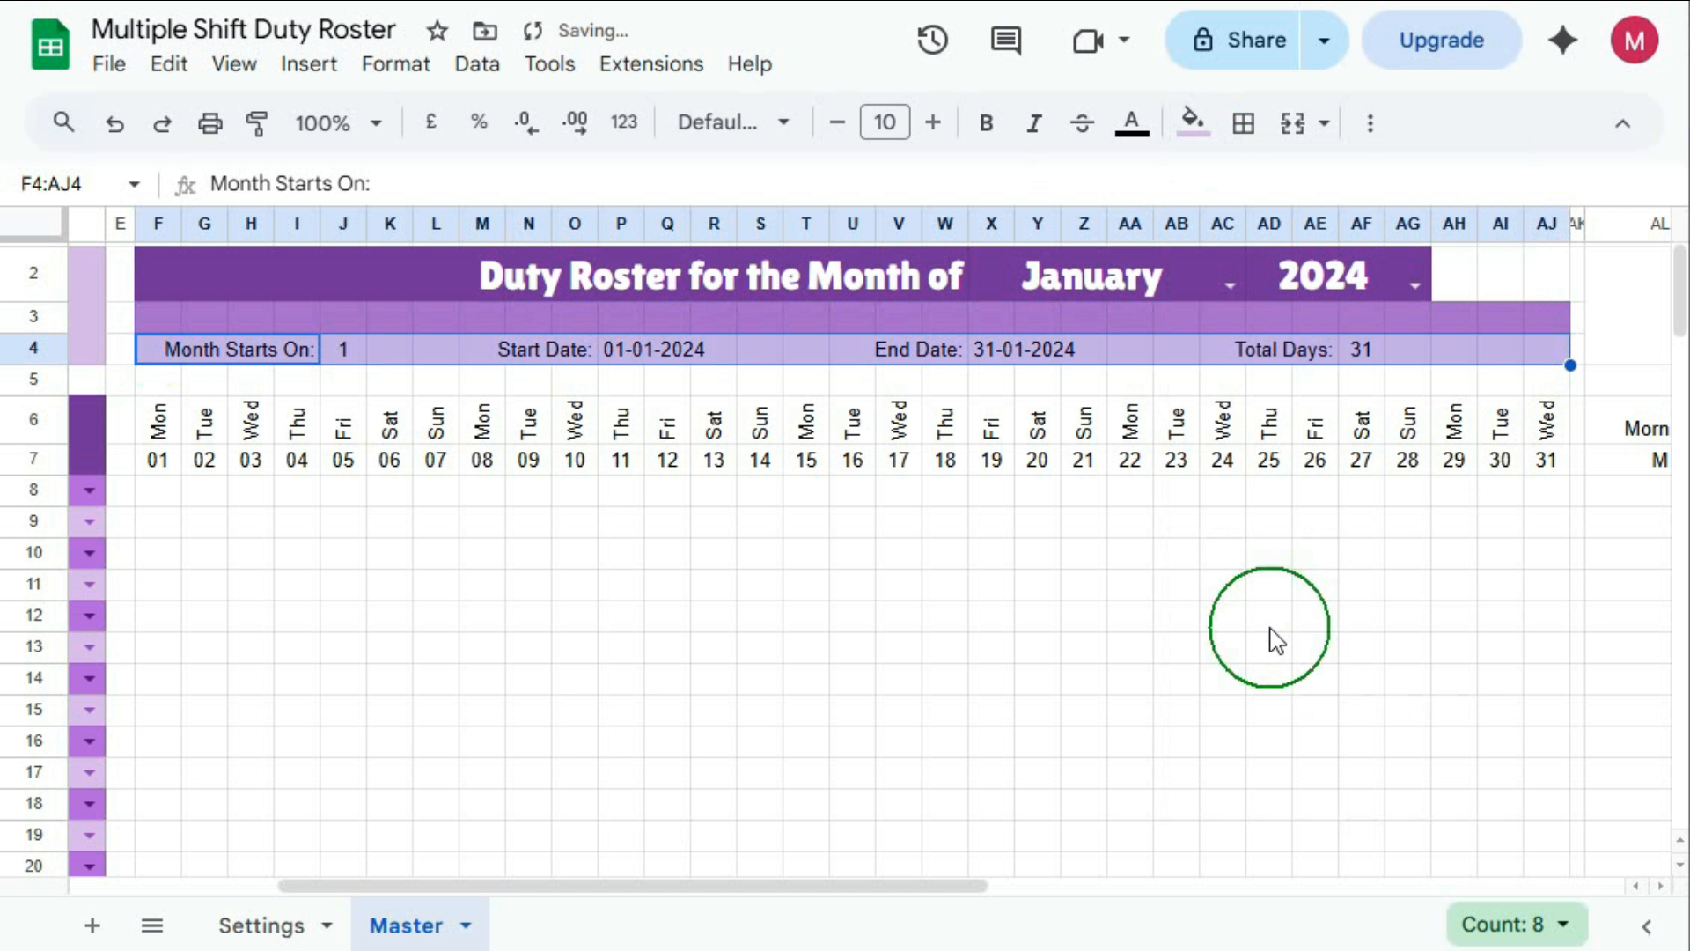
Add all borders to the Month Starts On cells F4:J4 and the Start Date cells M4:R4
{"action": "left_click_drag", "start_coordinate": [317, 350], "coordinate": [347, 362]}
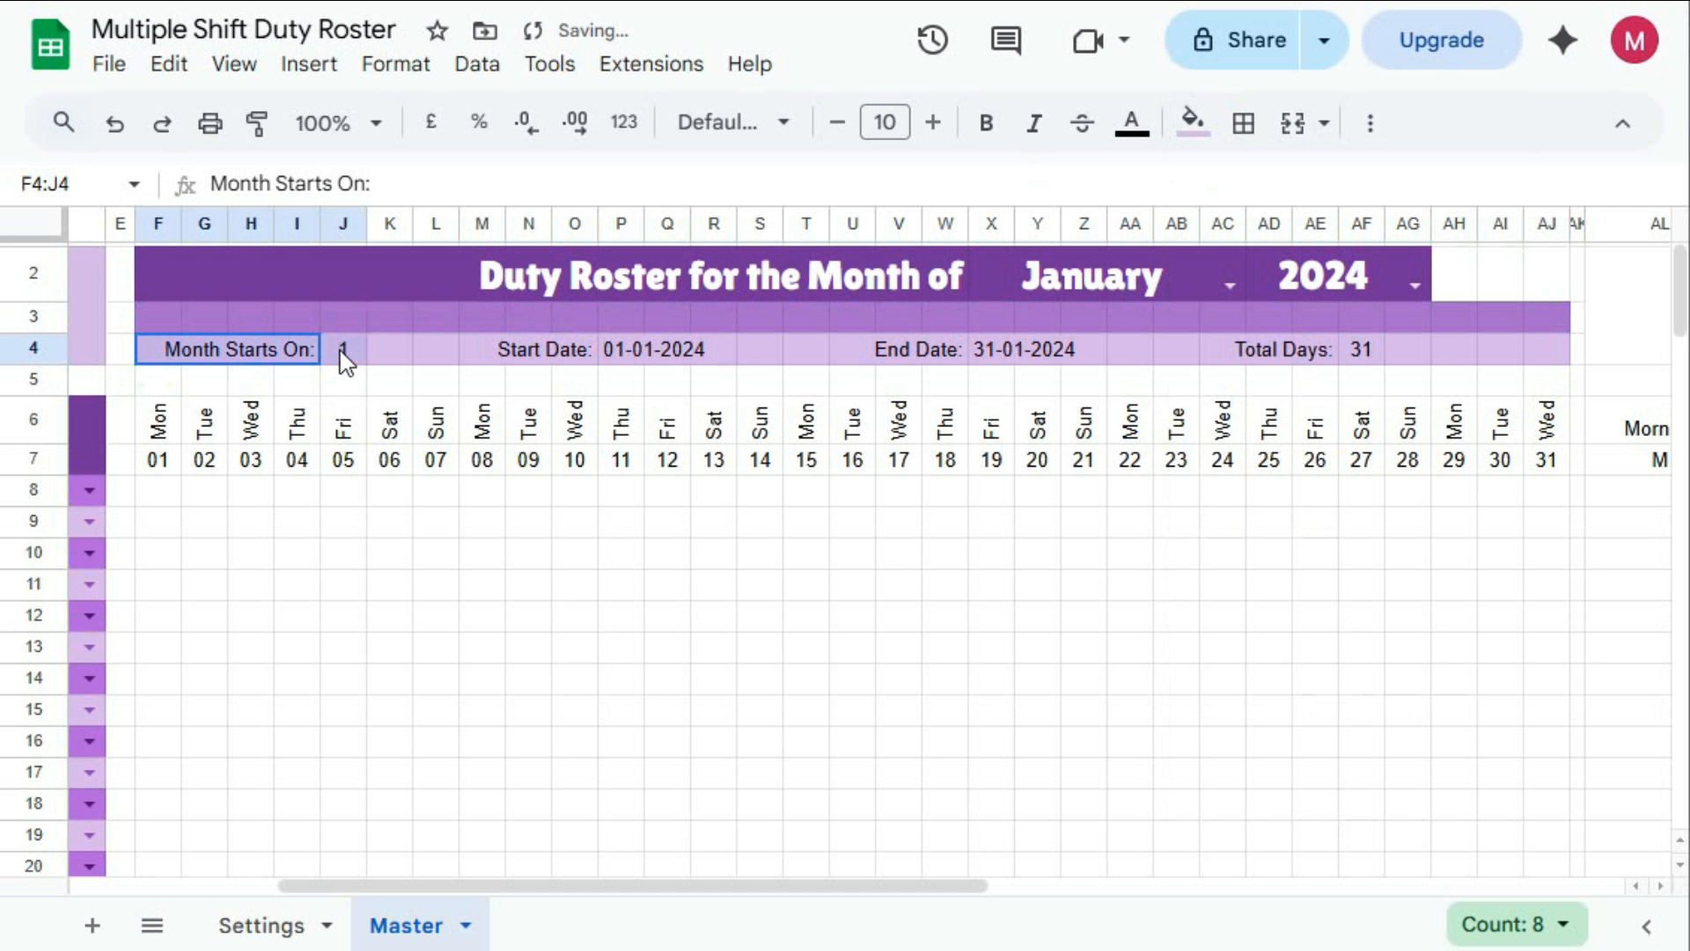
{"action": "left_click", "coordinate": [1244, 123]}
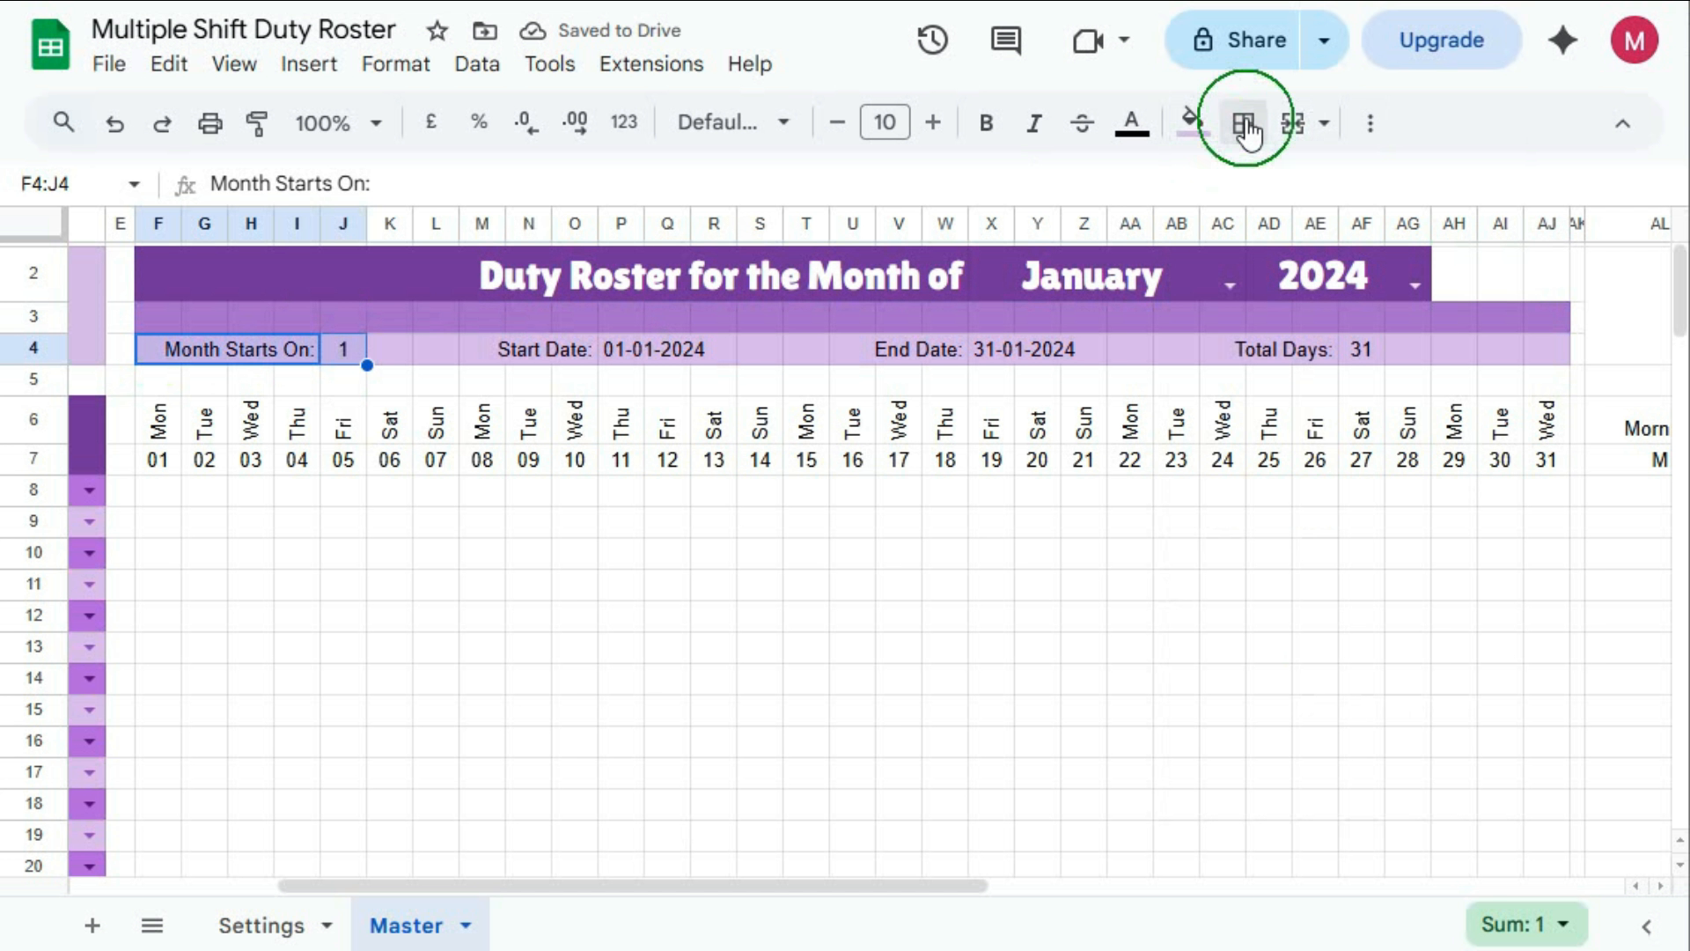
{"action": "left_click", "coordinate": [1259, 195]}
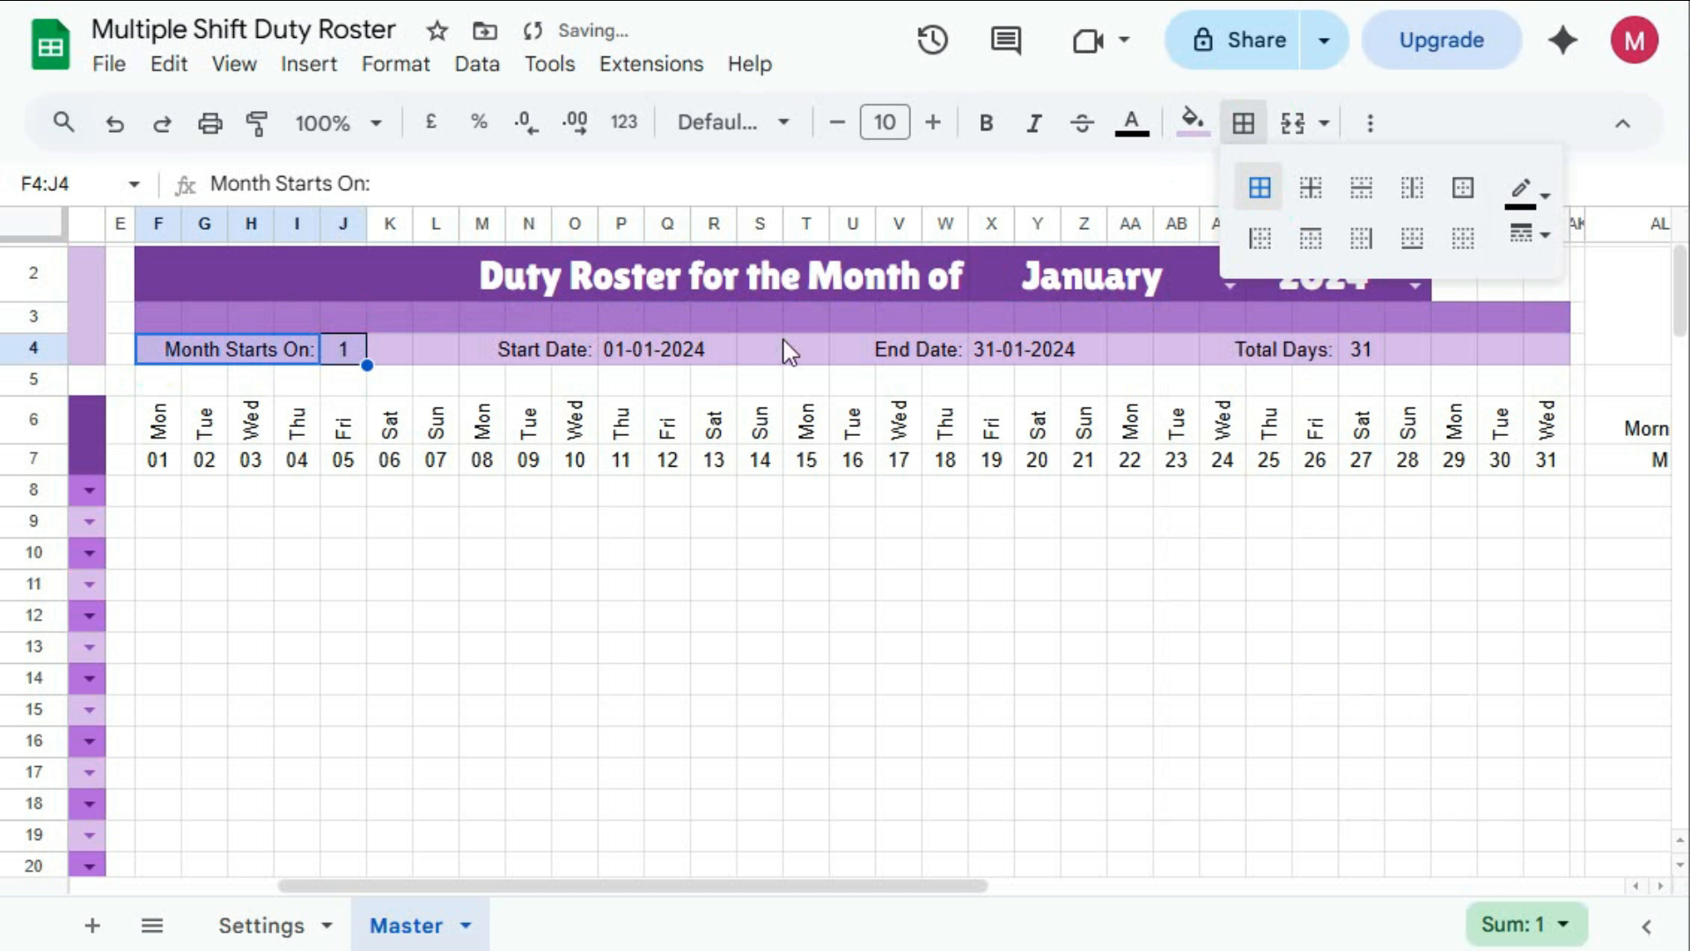
{"action": "left_click_drag", "start_coordinate": [513, 356], "coordinate": [701, 360]}
{"action": "left_click", "coordinate": [1243, 124]}
{"action": "left_click", "coordinate": [1259, 188]}
Add all borders to the End Date cells U4:Z4 and the Total Days cells AC4:AF4
{"action": "left_click_drag", "start_coordinate": [841, 351], "coordinate": [1096, 352]}
{"action": "left_click", "coordinate": [1244, 123]}
{"action": "left_click", "coordinate": [1259, 196]}
{"action": "left_click_drag", "start_coordinate": [1213, 350], "coordinate": [1339, 348]}
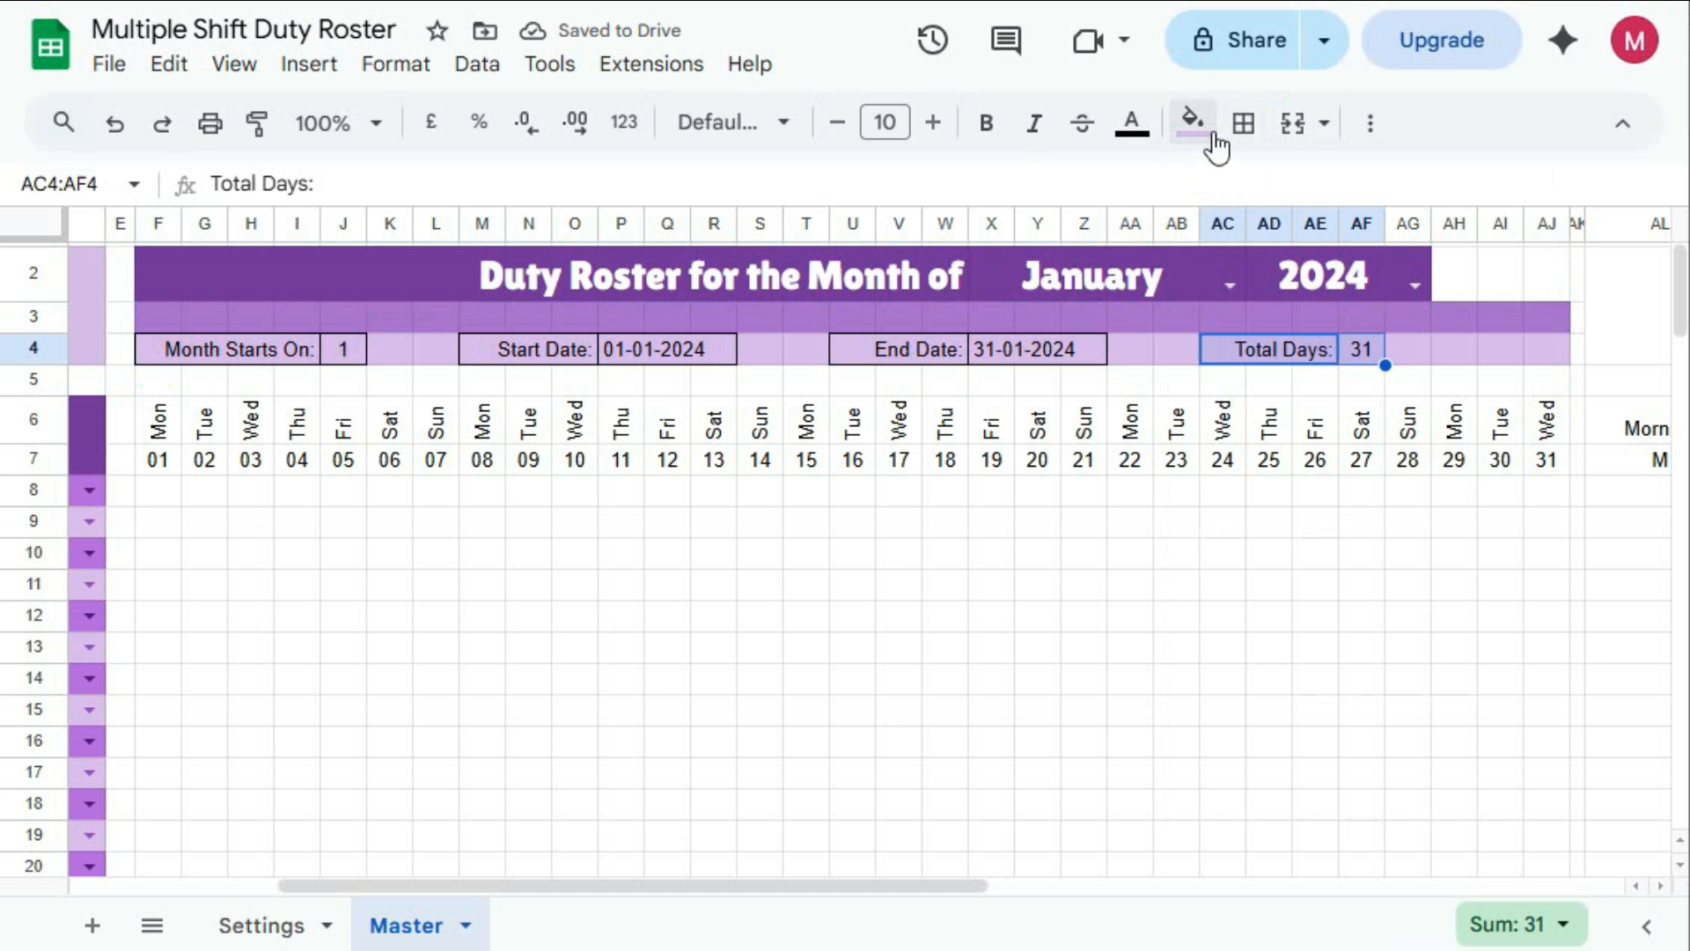
{"action": "left_click", "coordinate": [1243, 123]}
{"action": "left_click", "coordinate": [1257, 187]}
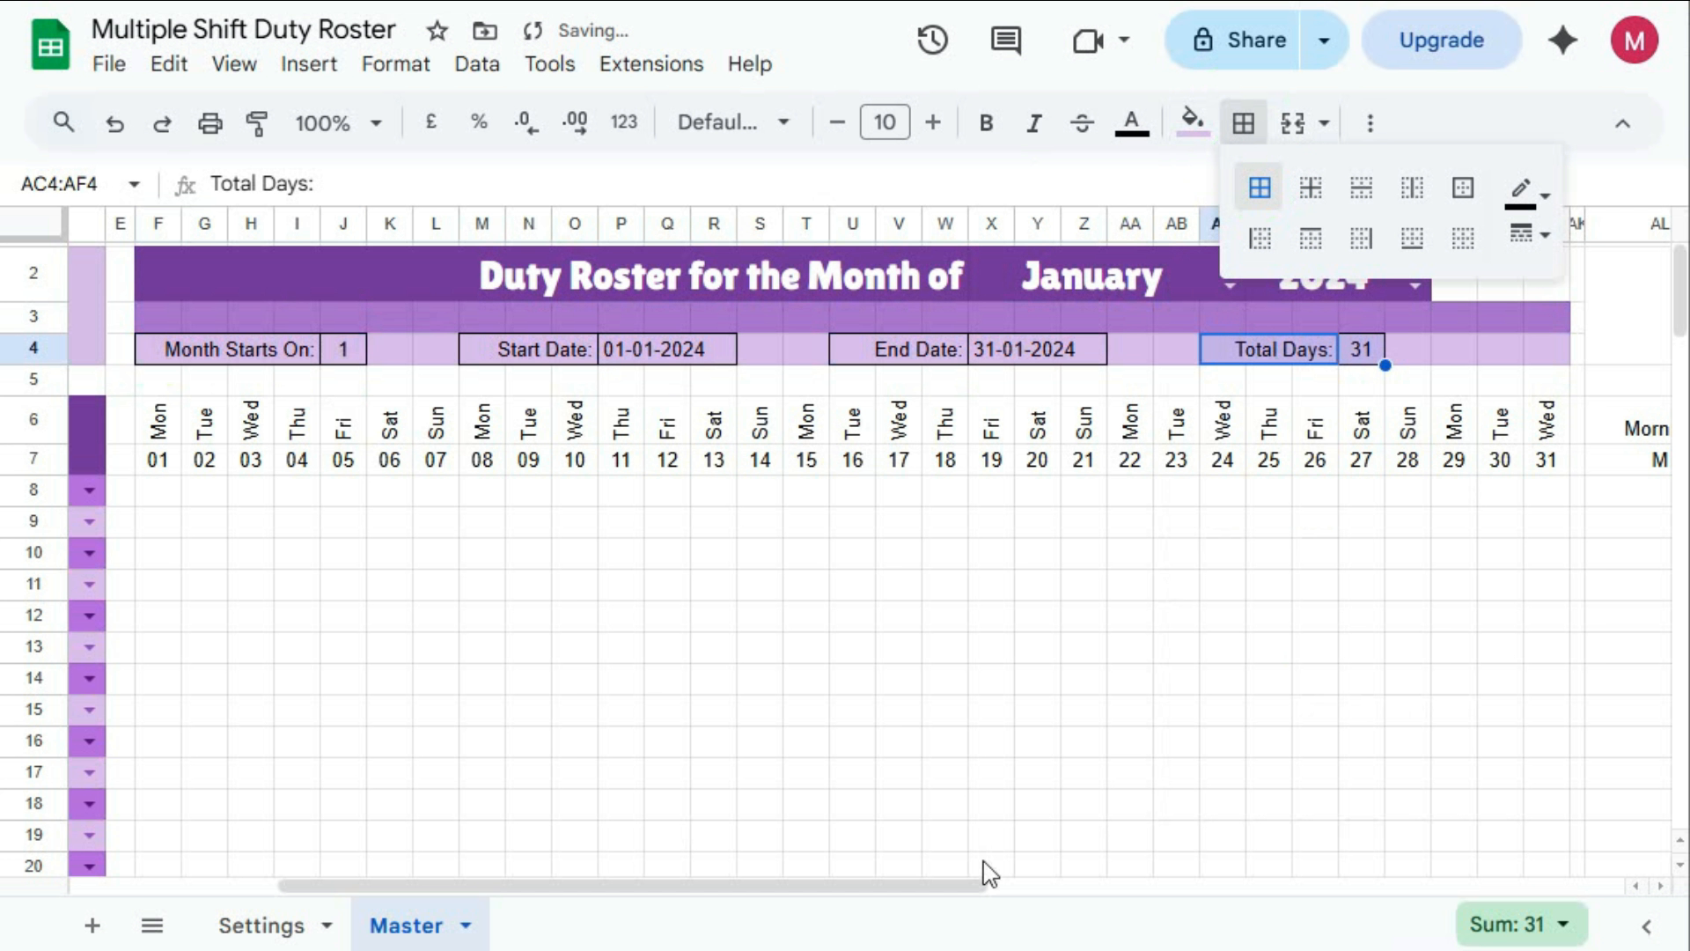
{"action": "left_click", "coordinate": [1241, 592]}
Fill the remaining title row cells AH2:AJ2 with the custom dark purple colour
{"action": "left_click_drag", "start_coordinate": [1531, 261], "coordinate": [1472, 278]}
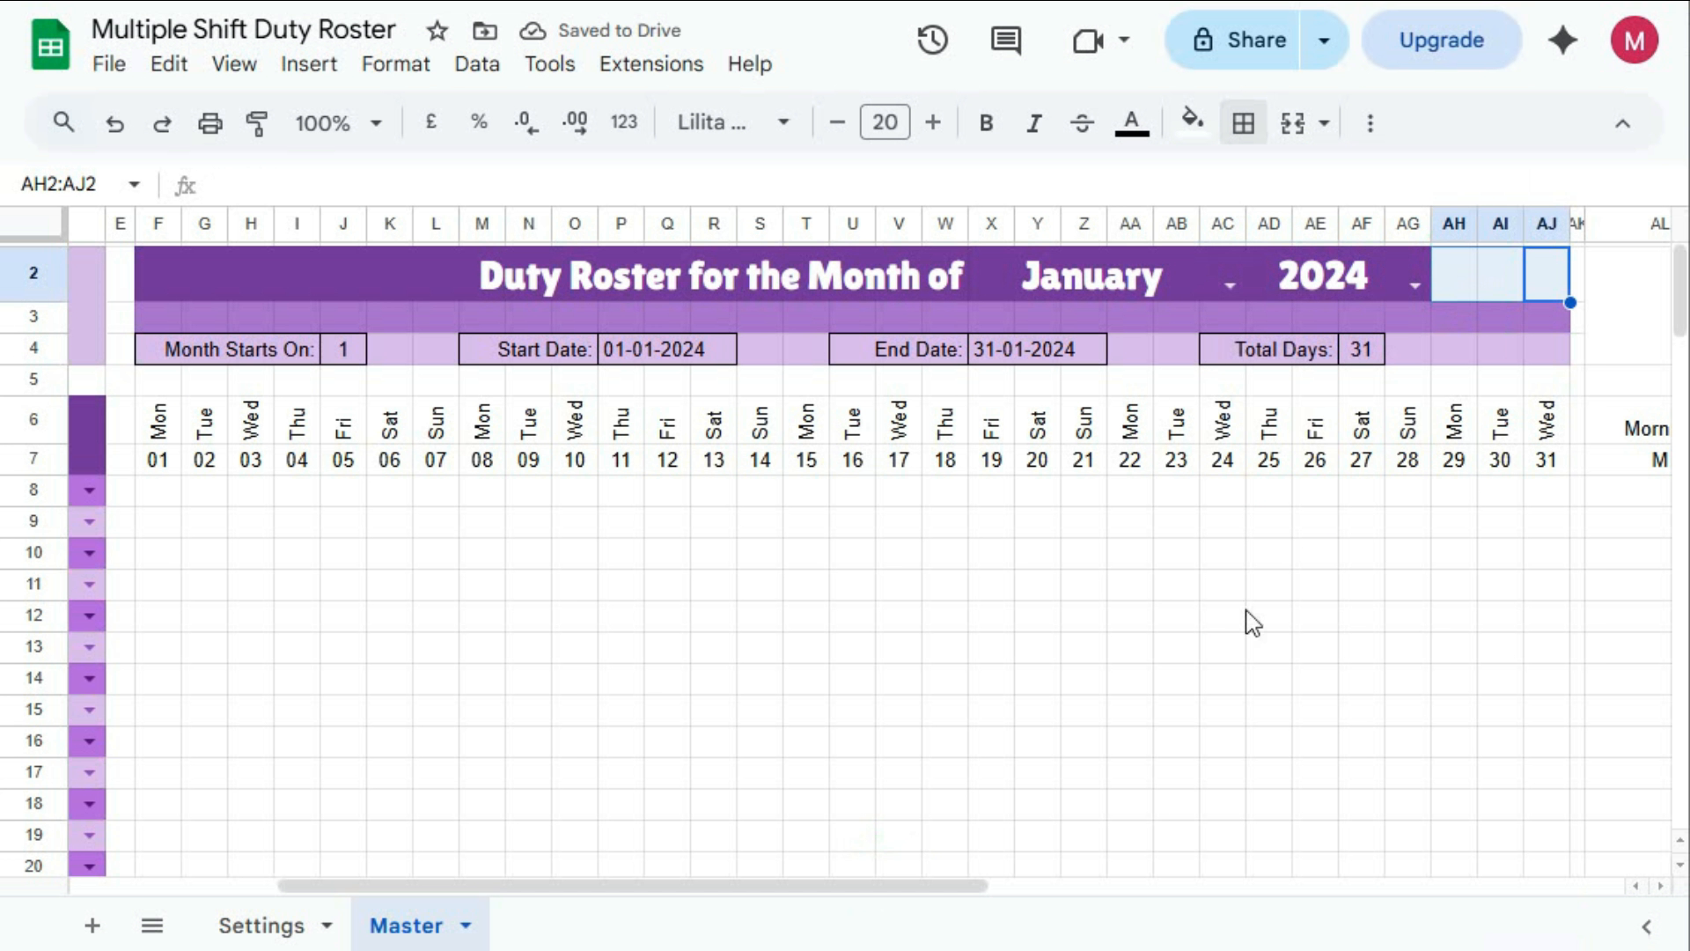
{"action": "left_click", "coordinate": [1192, 122]}
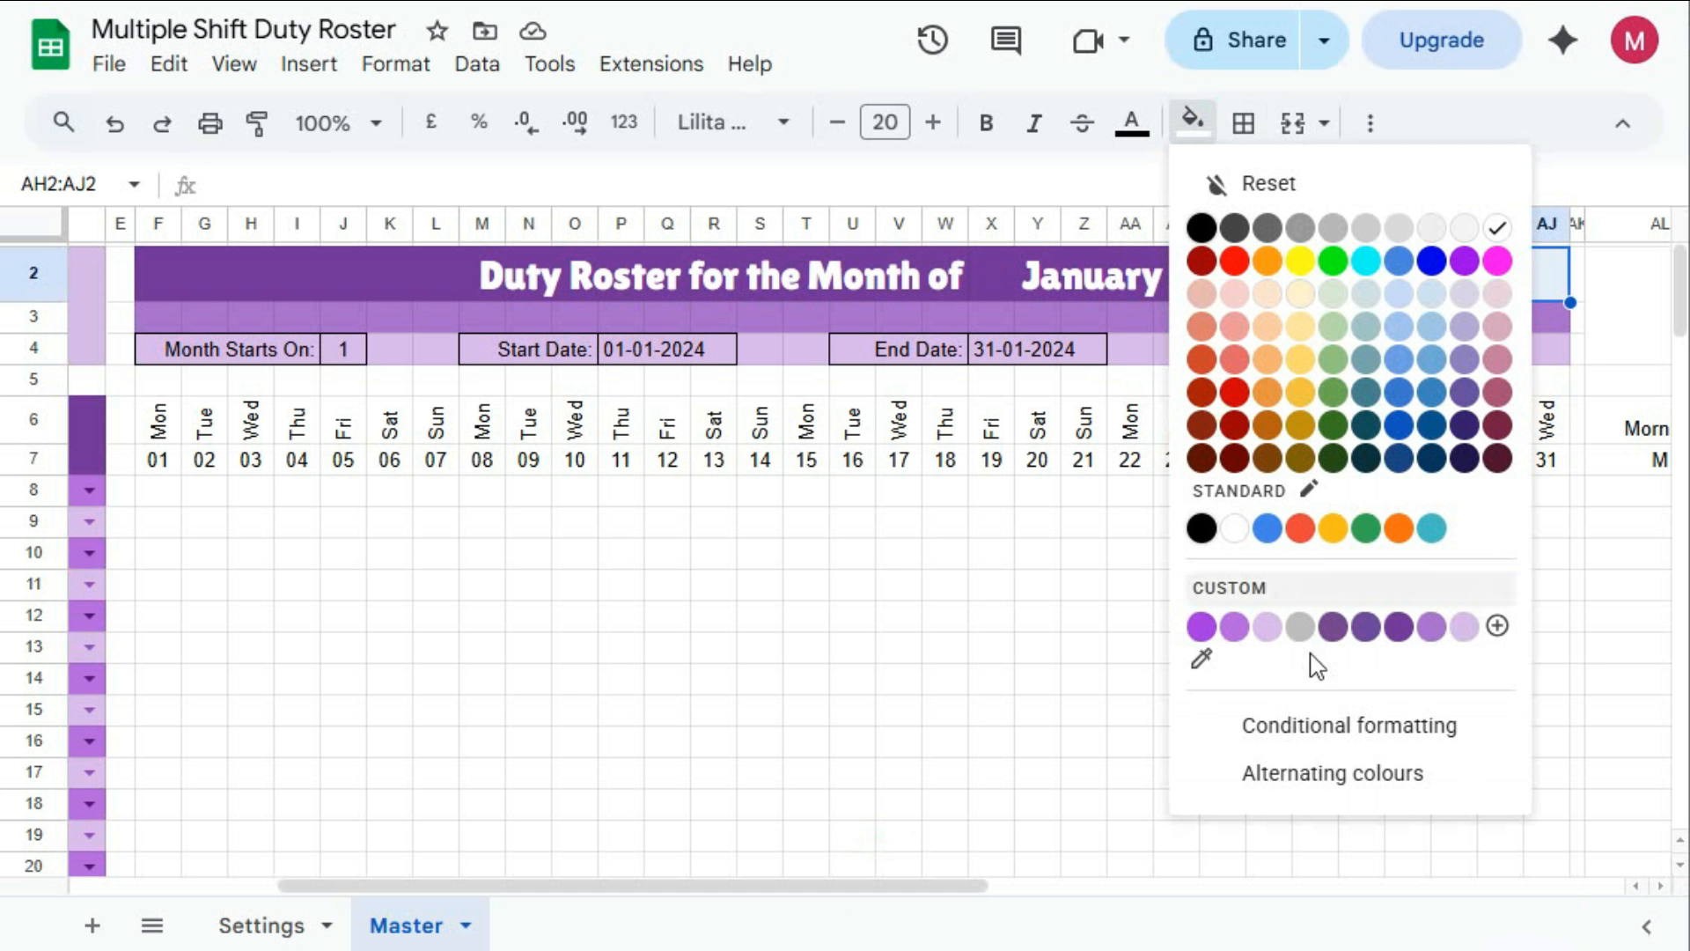
{"action": "left_click", "coordinate": [1398, 627]}
{"action": "left_click", "coordinate": [1264, 610]}
Fill the weekday and date headers F6:AJ7 with the custom dark purple colour
{"action": "mouse_move", "coordinate": [960, 884]}
{"action": "left_mouse_down"}
{"action": "mouse_move", "coordinate": [894, 890]}
{"action": "mouse_move", "coordinate": [935, 890]}
{"action": "left_mouse_up"}
{"action": "left_click_drag", "start_coordinate": [233, 431], "coordinate": [1616, 459]}
{"action": "left_click", "coordinate": [1188, 120]}
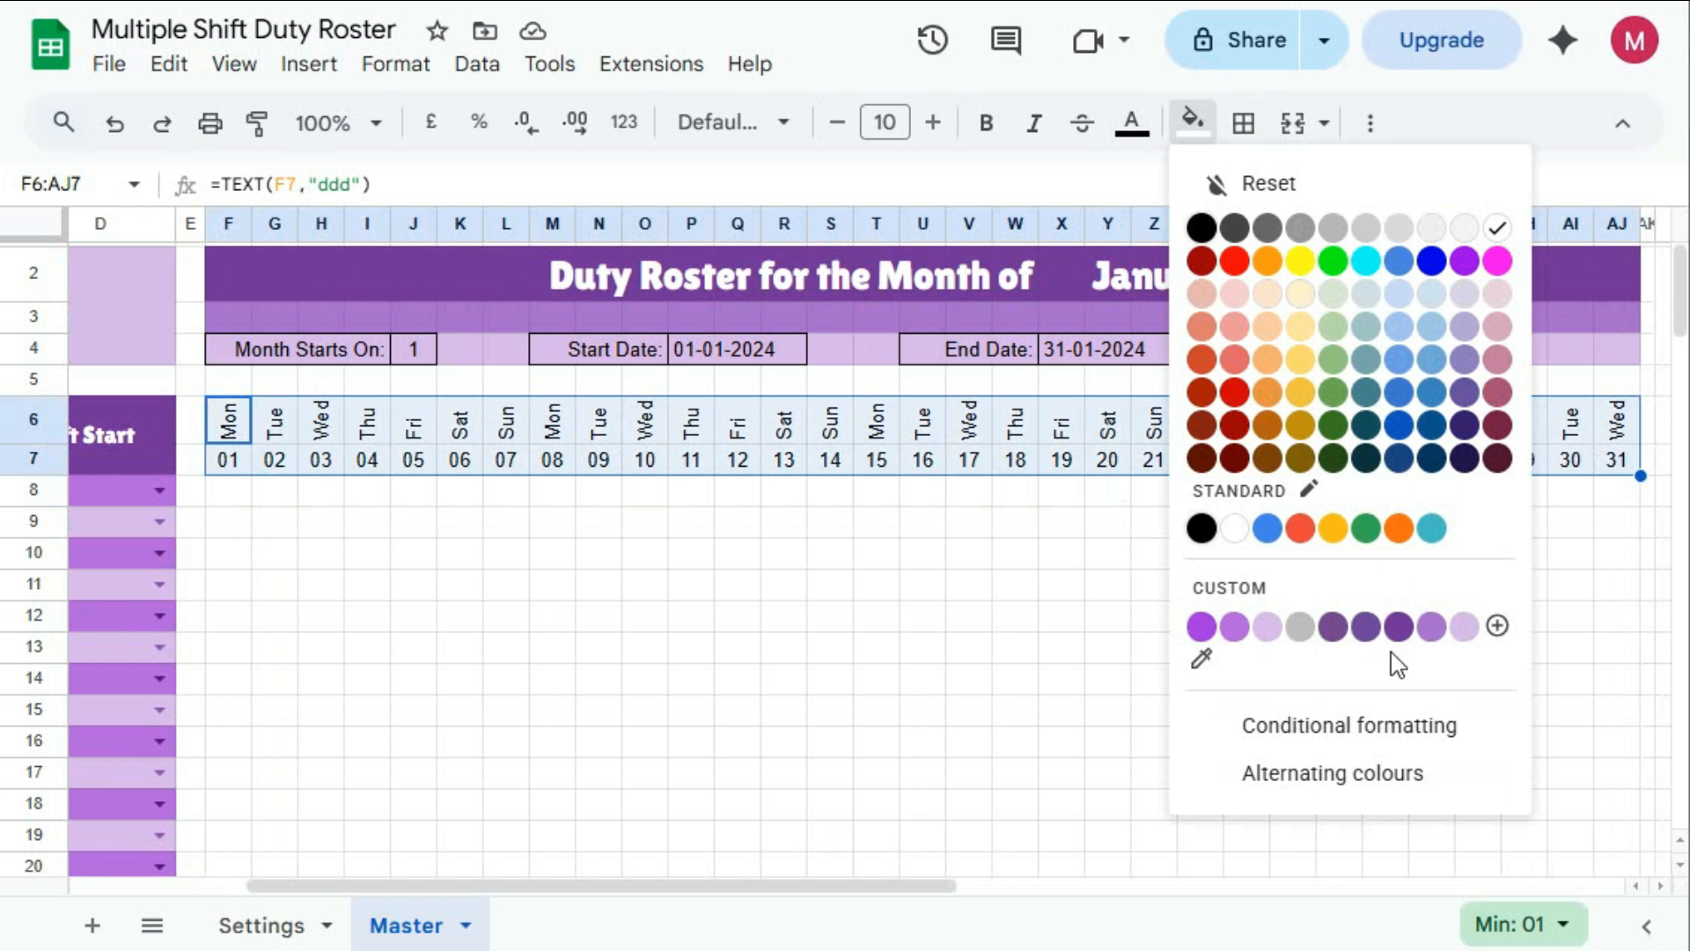
{"action": "left_click", "coordinate": [1399, 626]}
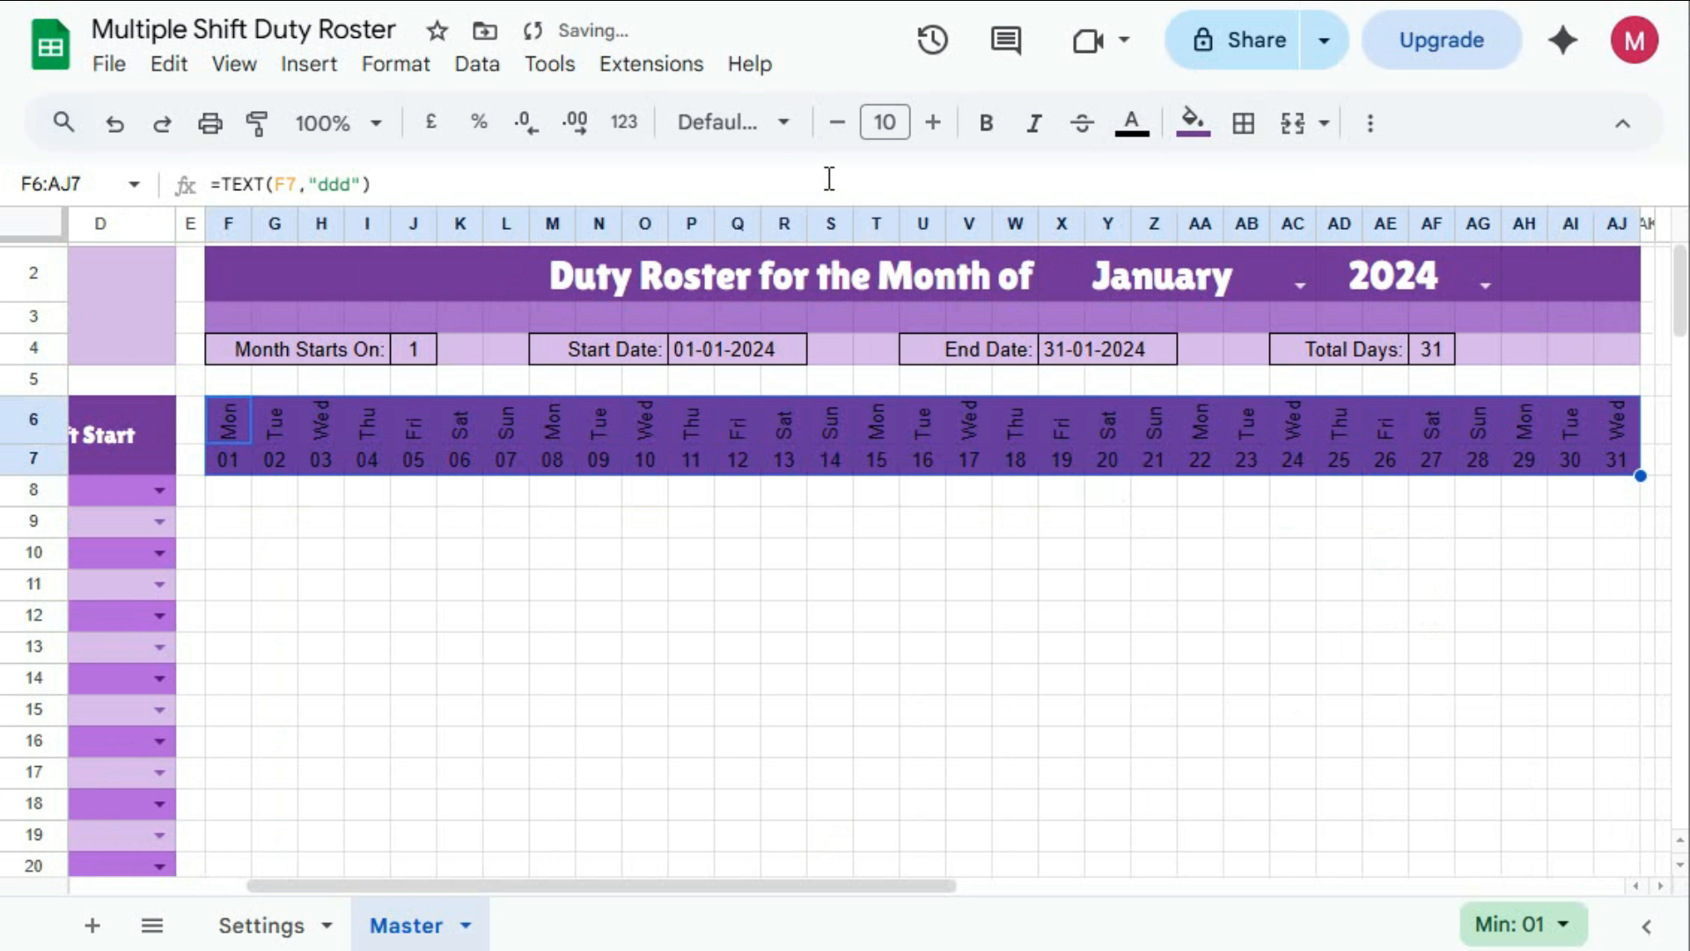
Make the weekday and date headers F6:AJ7 bold with white text
{"action": "left_click", "coordinate": [987, 123]}
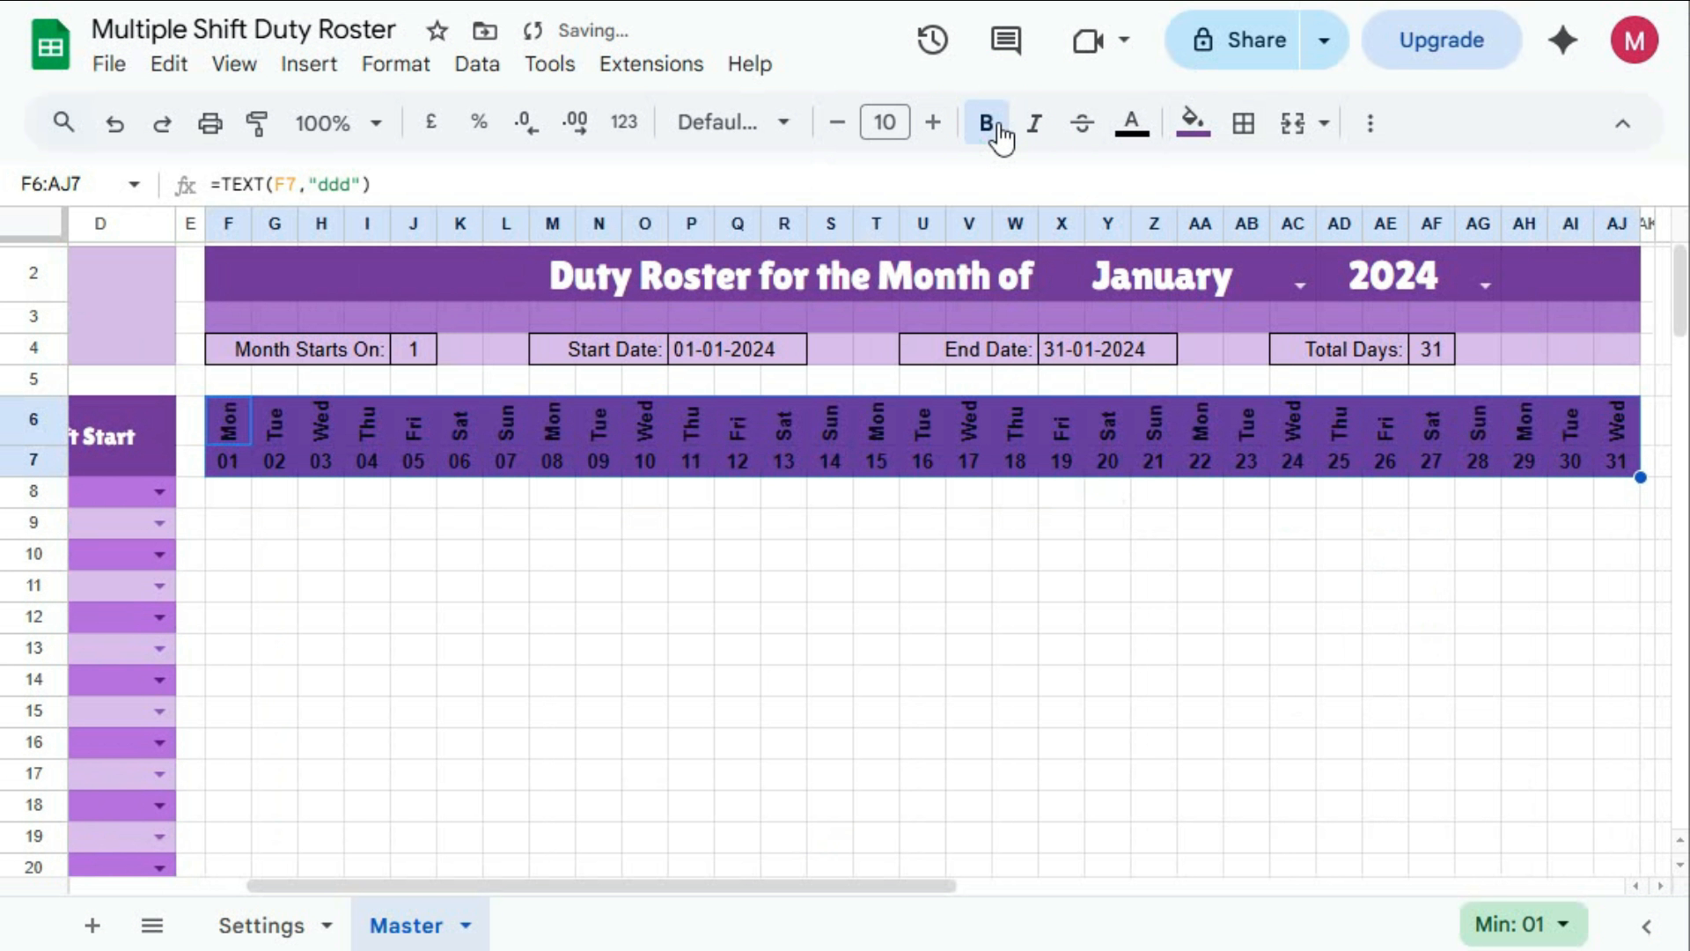
{"action": "left_click", "coordinate": [1140, 130]}
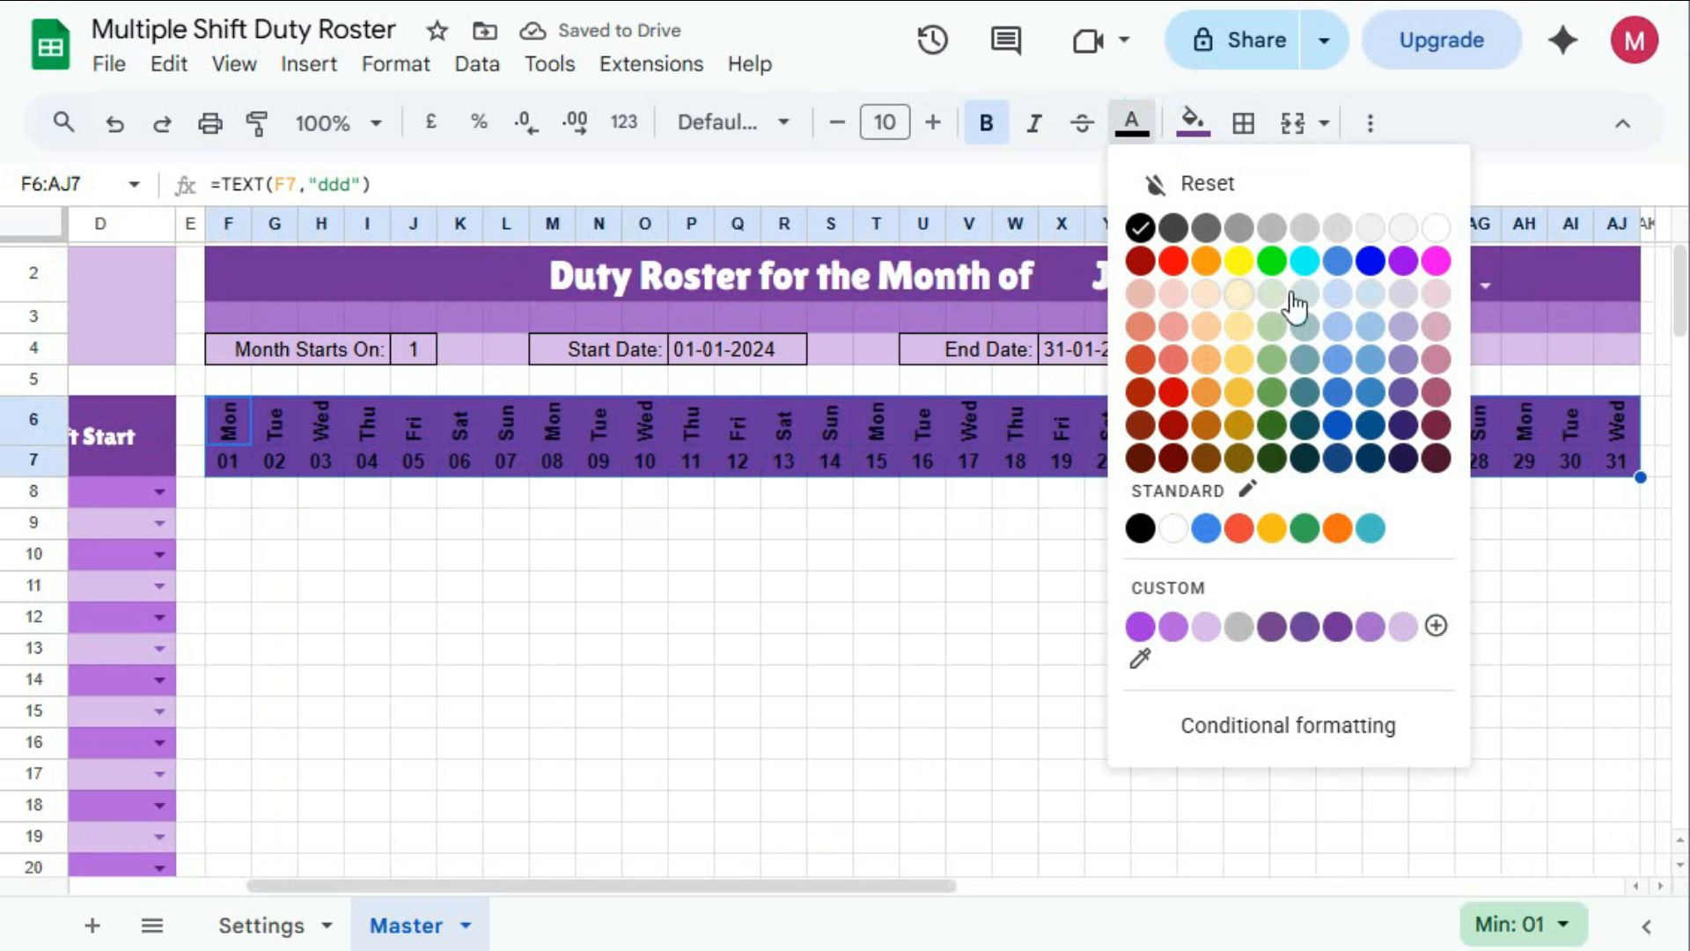
{"action": "left_click", "coordinate": [1427, 227]}
{"action": "left_click", "coordinate": [933, 566]}
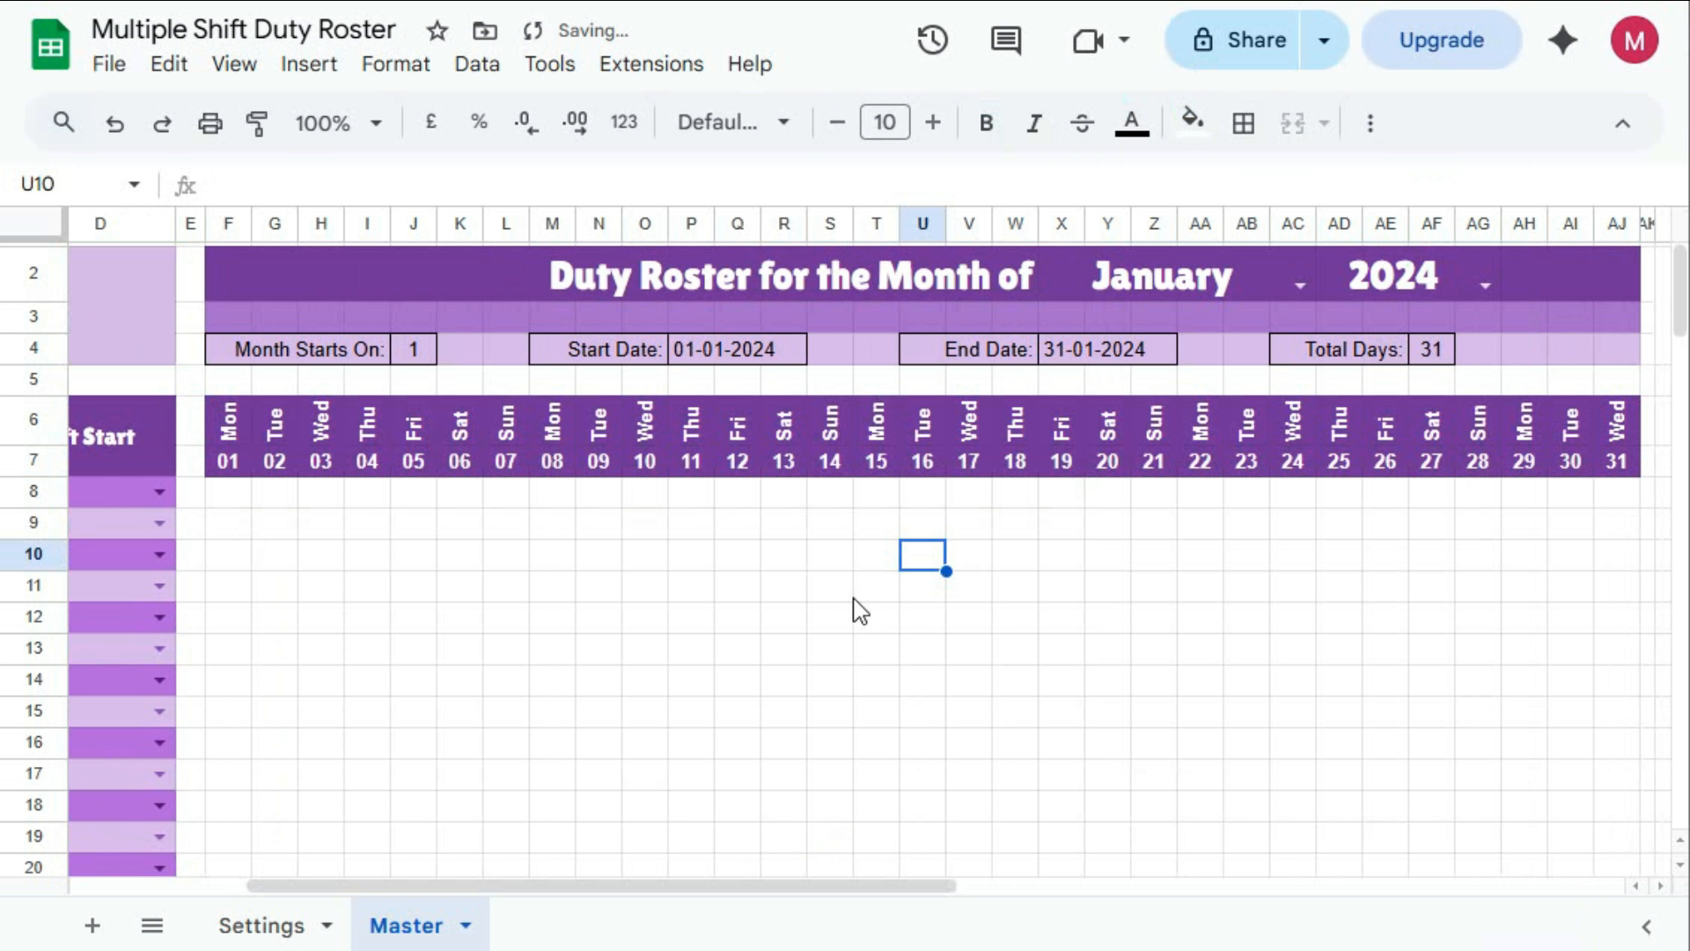
Fill the merged Final Report title cell AL2:AU4 with the custom dark purple colour
{"action": "left_click_drag", "start_coordinate": [748, 886], "coordinate": [1301, 887]}
{"action": "left_click", "coordinate": [1140, 319]}
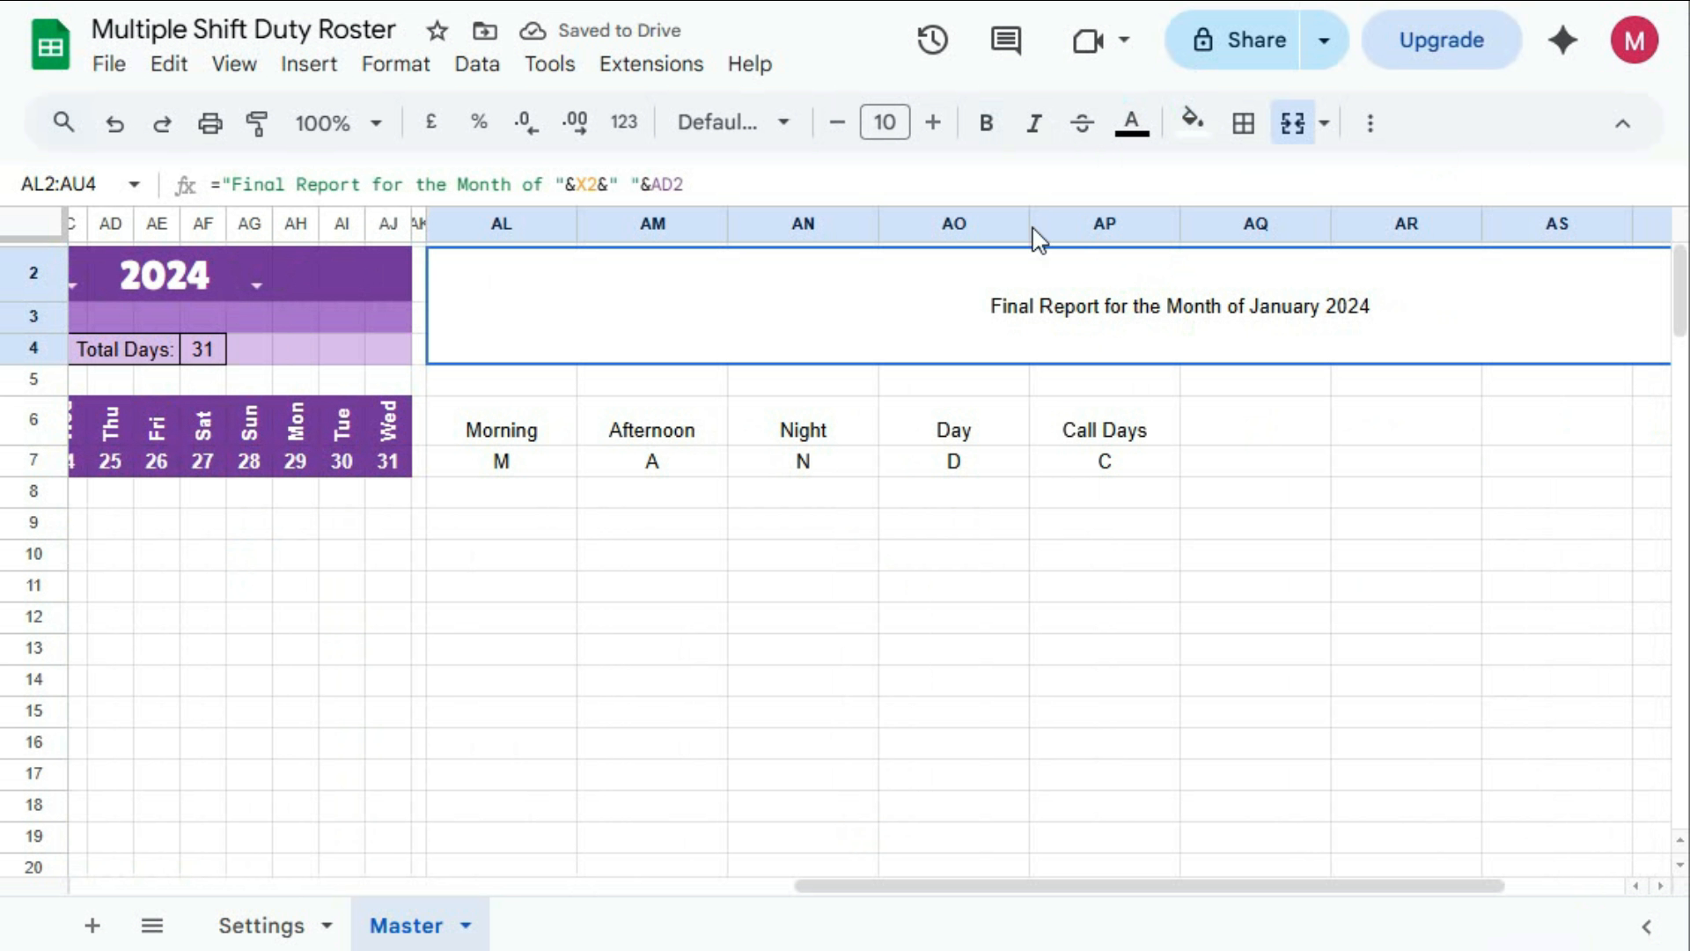
{"action": "left_click", "coordinate": [1192, 121]}
{"action": "left_click", "coordinate": [1409, 627]}
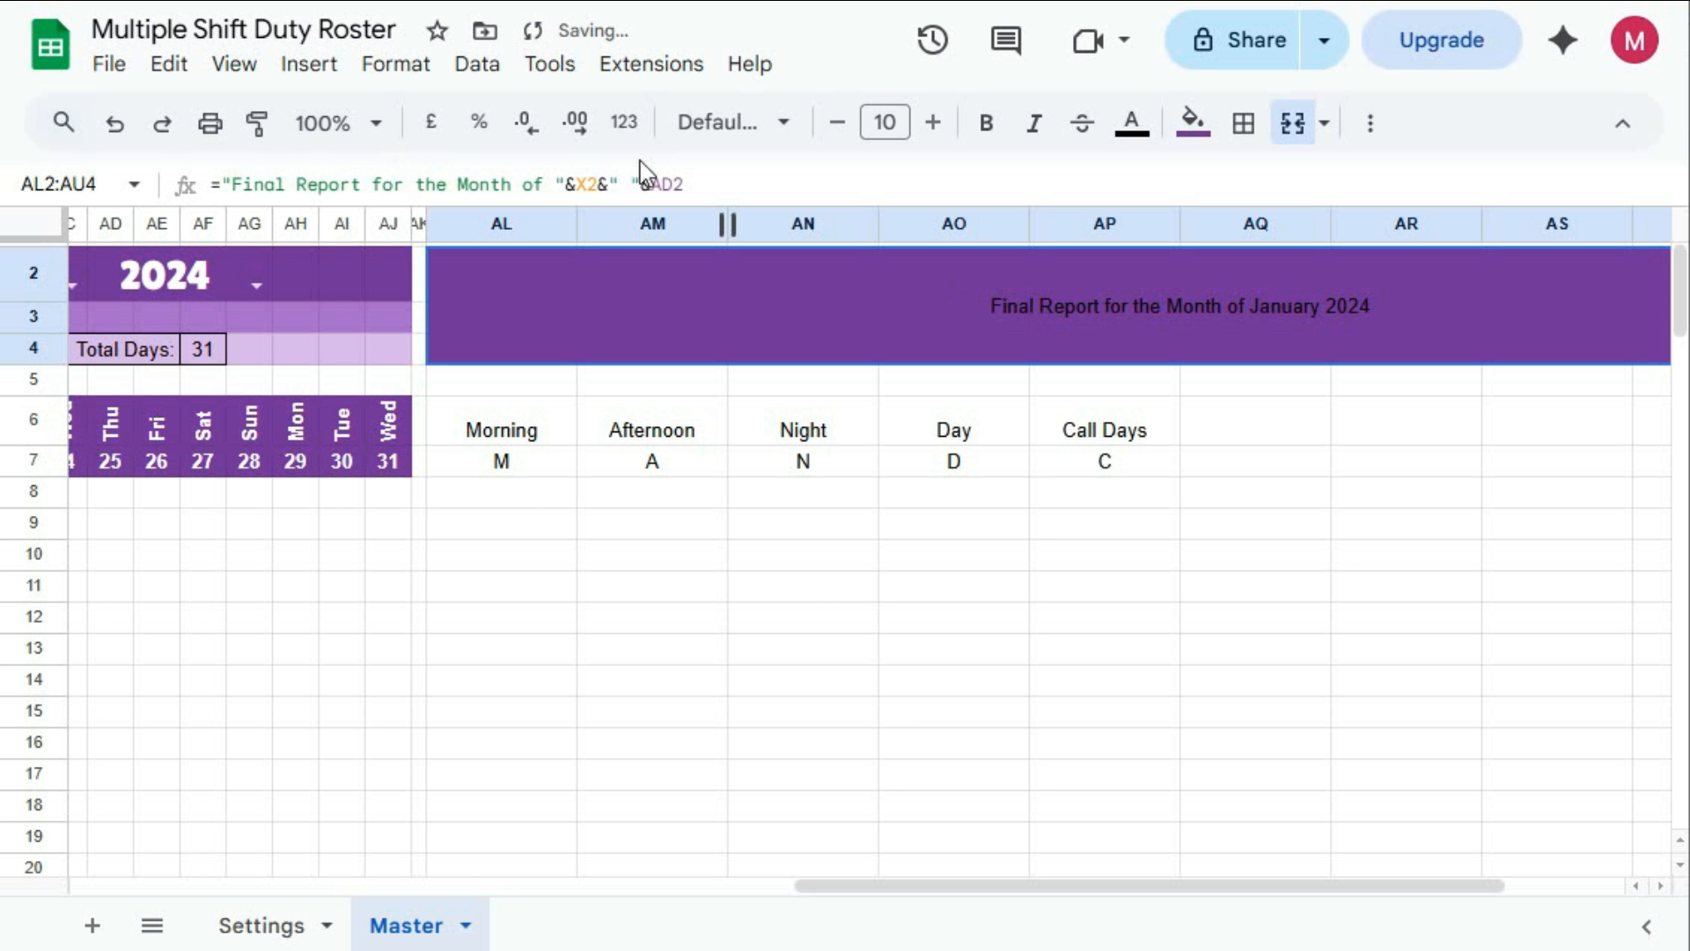
Set the Final Report title to Lilita One at size 20 with white text
{"action": "left_click", "coordinate": [715, 121]}
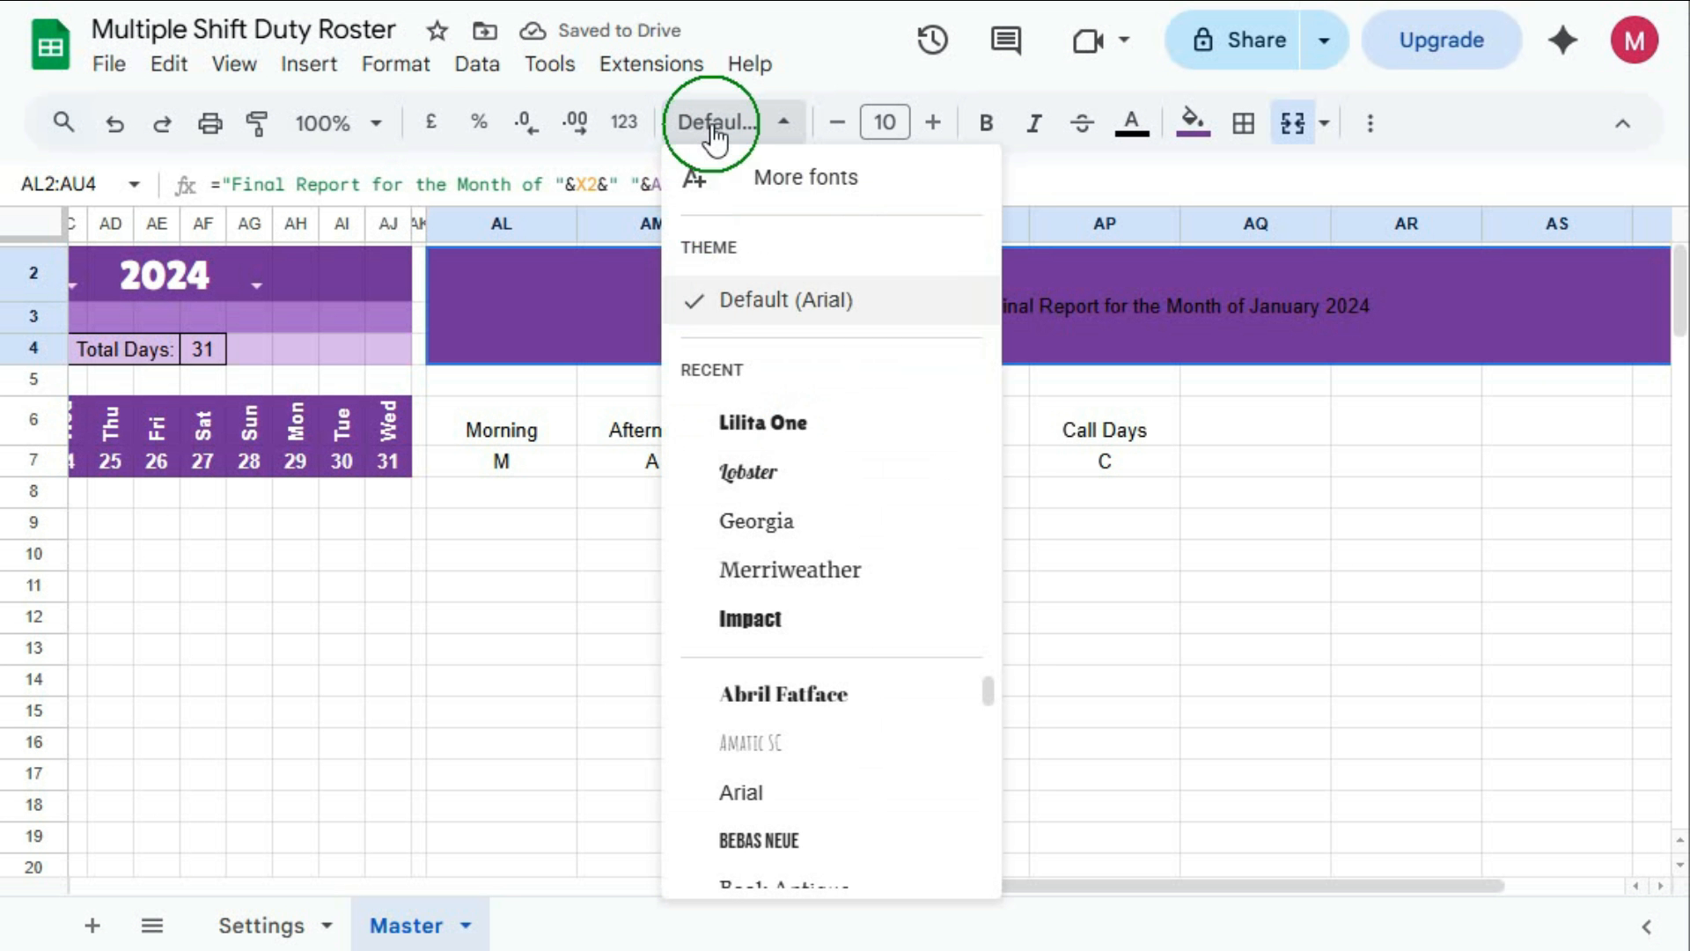
{"action": "left_click", "coordinate": [880, 123]}
{"action": "type", "text": "20"}
{"action": "key", "text": "Return"}
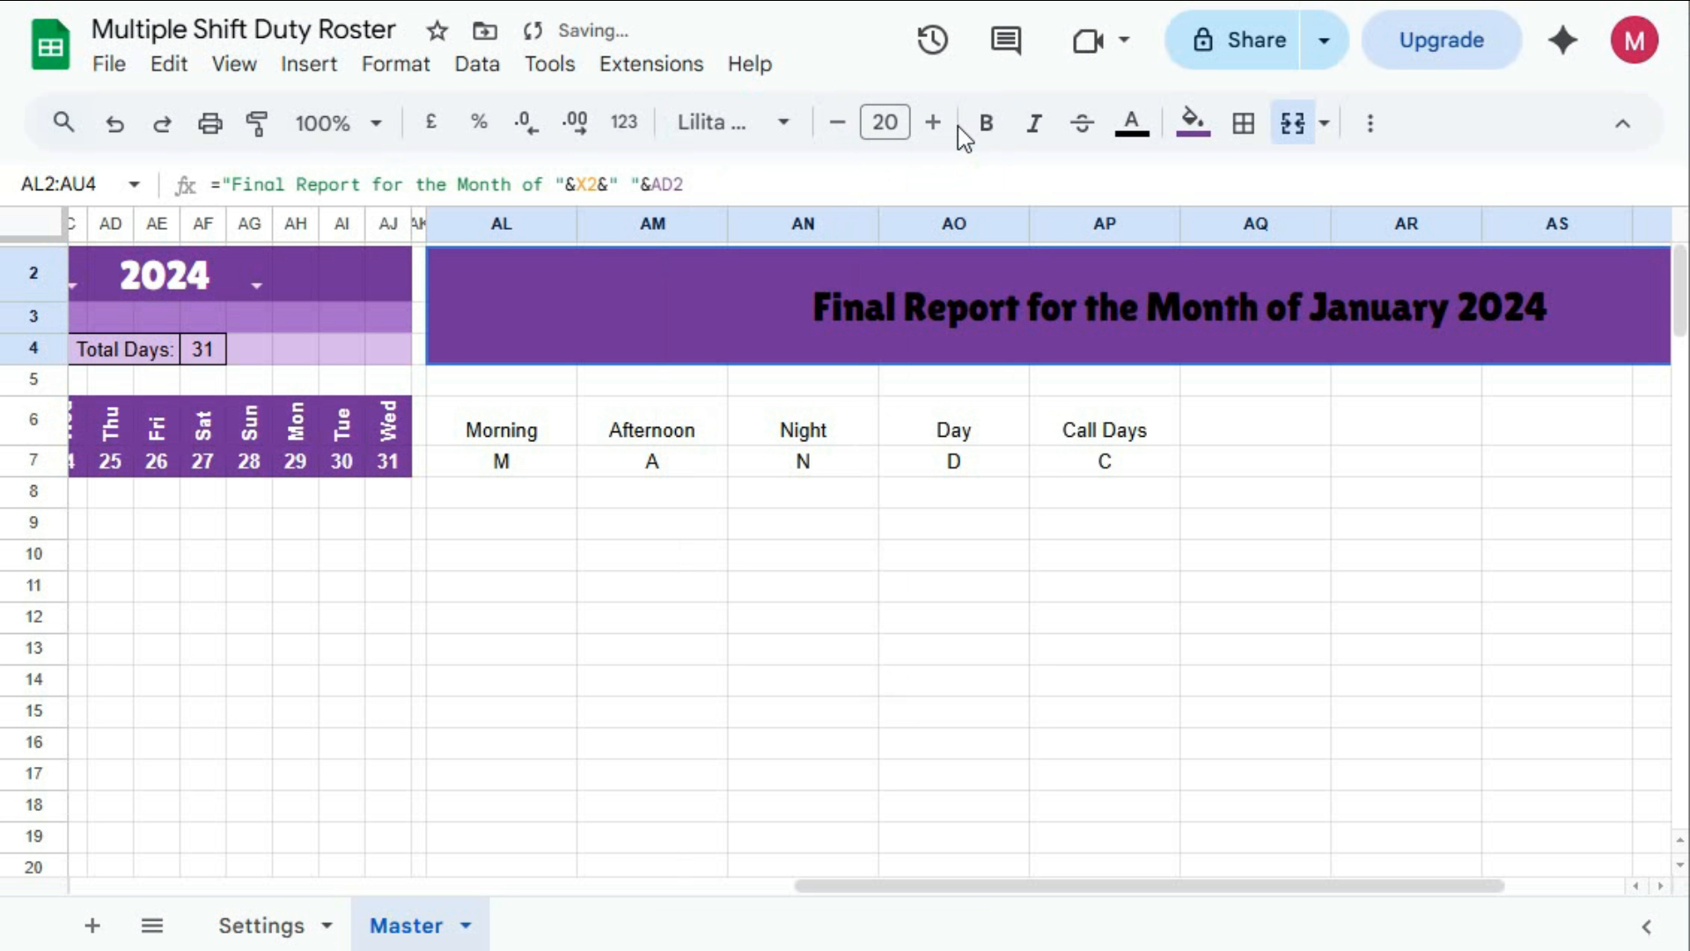
{"action": "left_click", "coordinate": [1140, 132]}
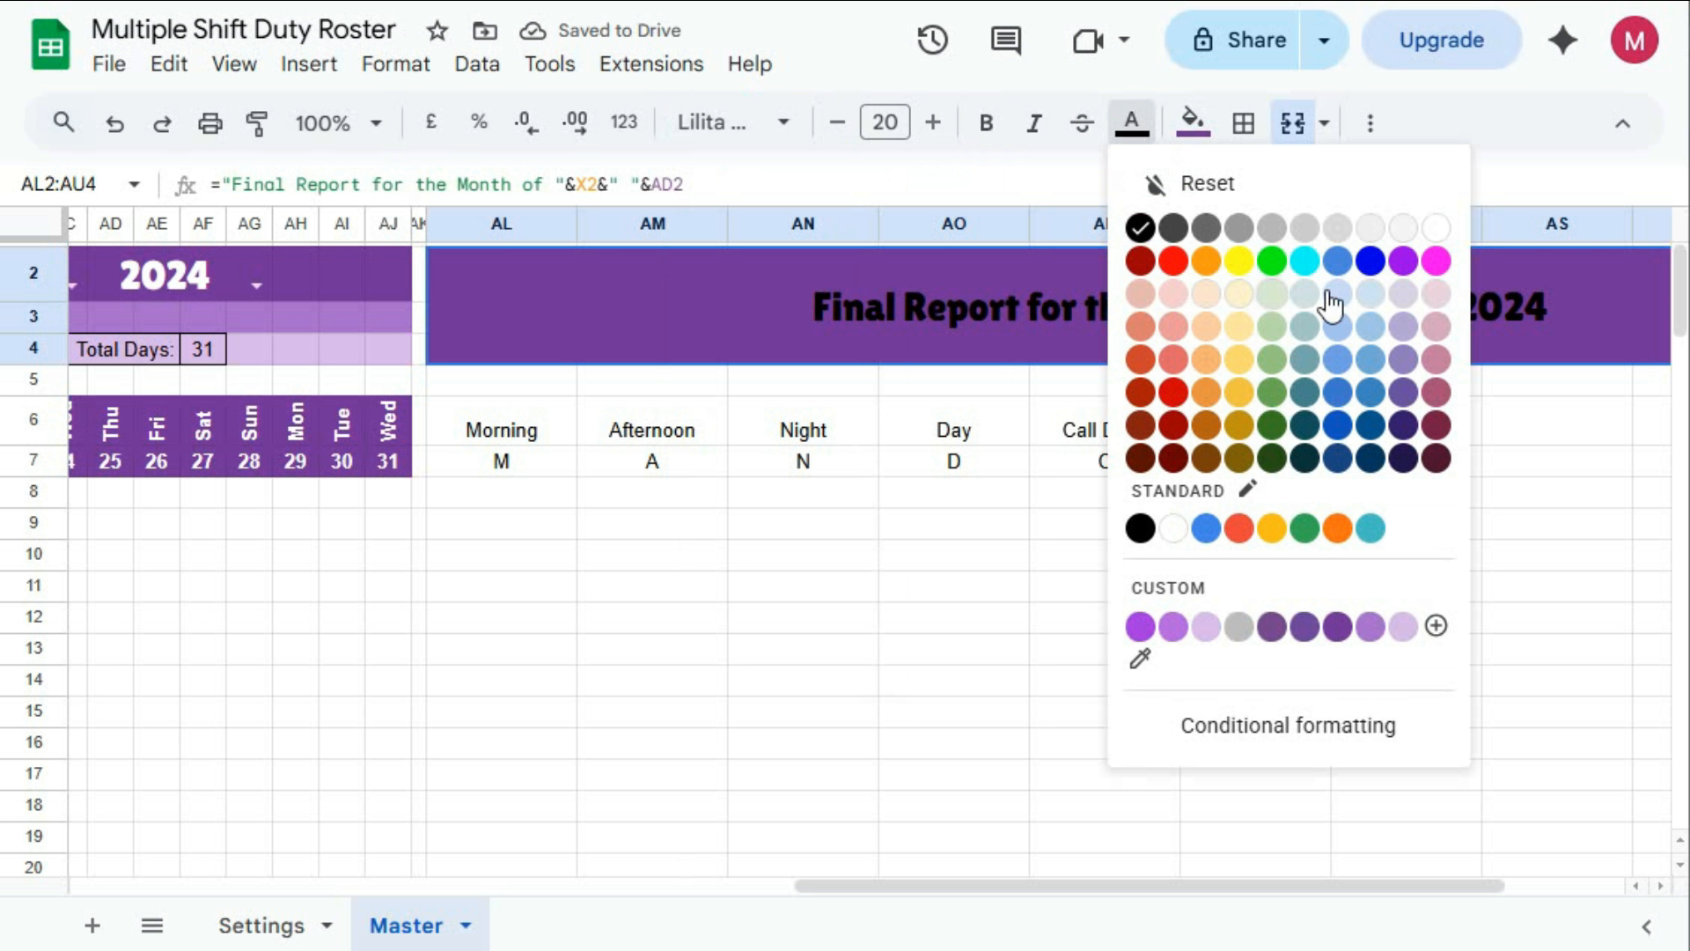
{"action": "left_click", "coordinate": [1436, 231]}
{"action": "left_click", "coordinate": [1214, 559]}
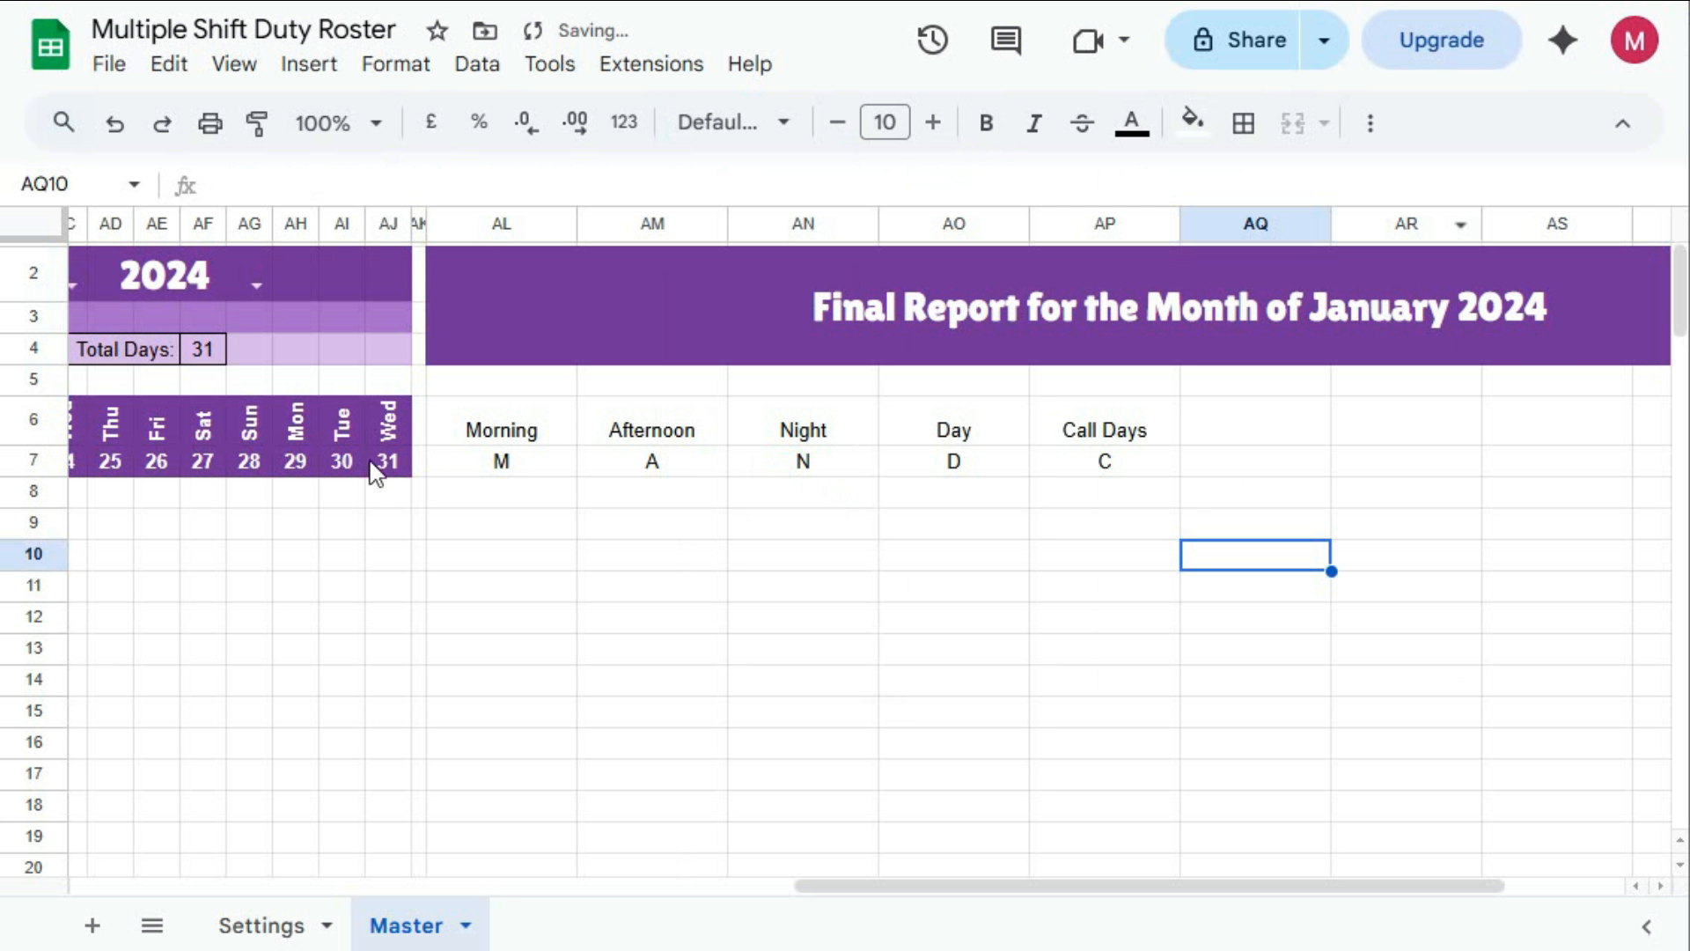
Fill the shift name and legend headers AL6:AU7 with the custom dark purple colour
{"action": "left_click_drag", "start_coordinate": [493, 431], "coordinate": [1636, 471]}
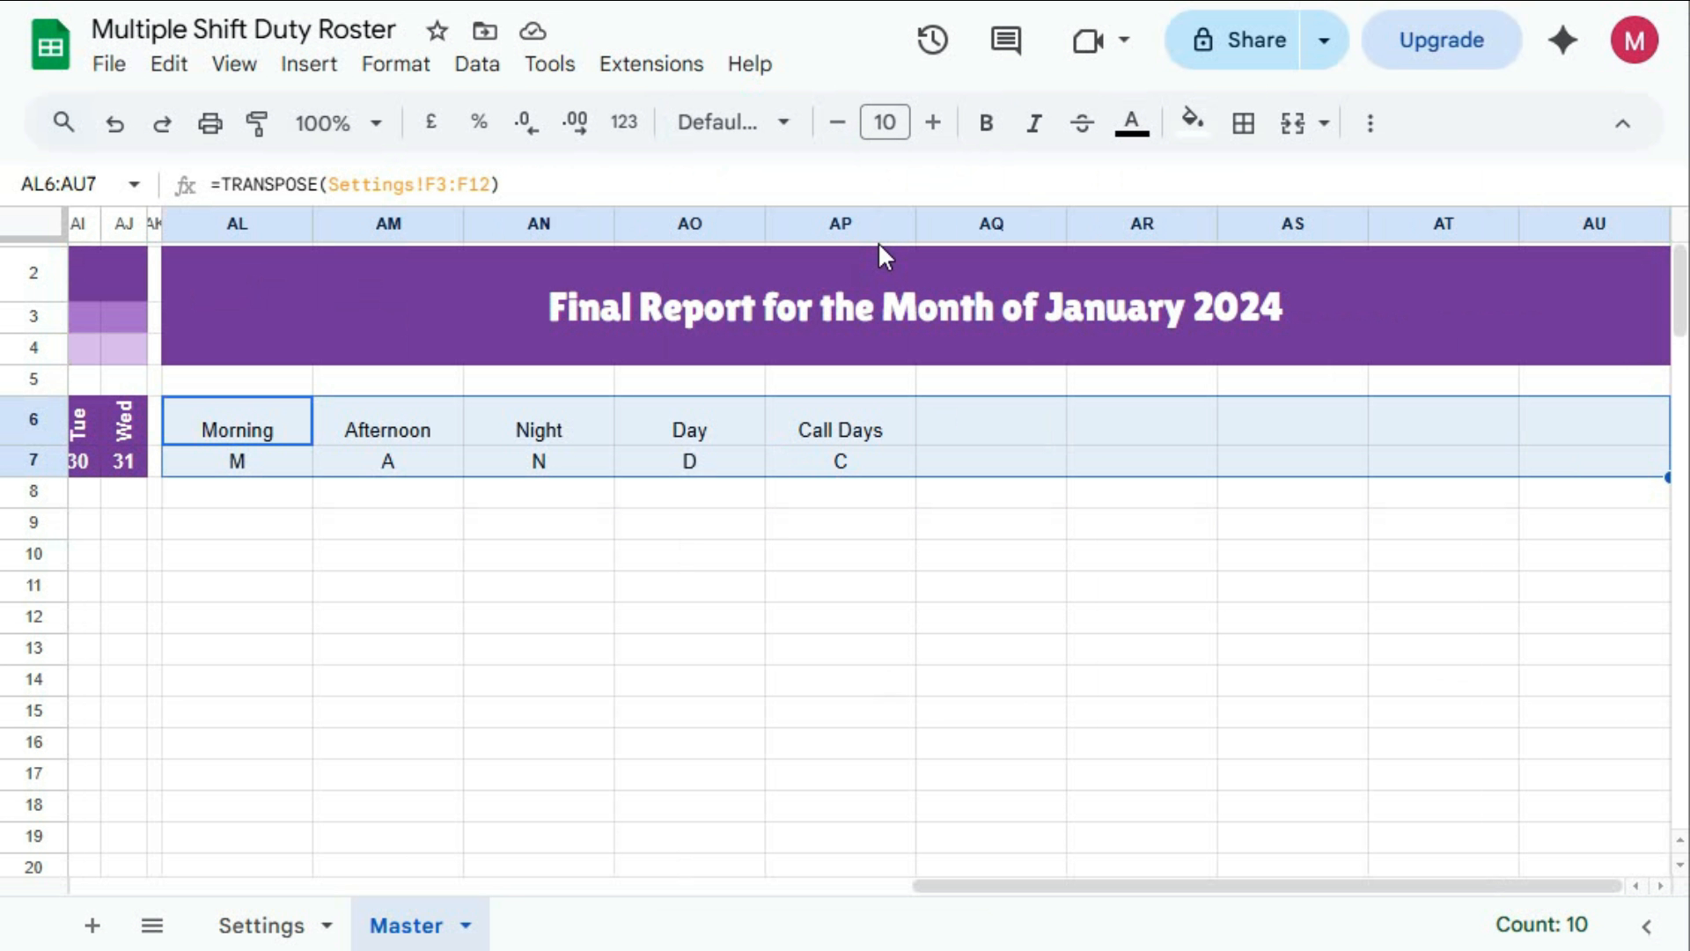
{"action": "left_click", "coordinate": [1192, 121]}
{"action": "left_click", "coordinate": [1398, 626]}
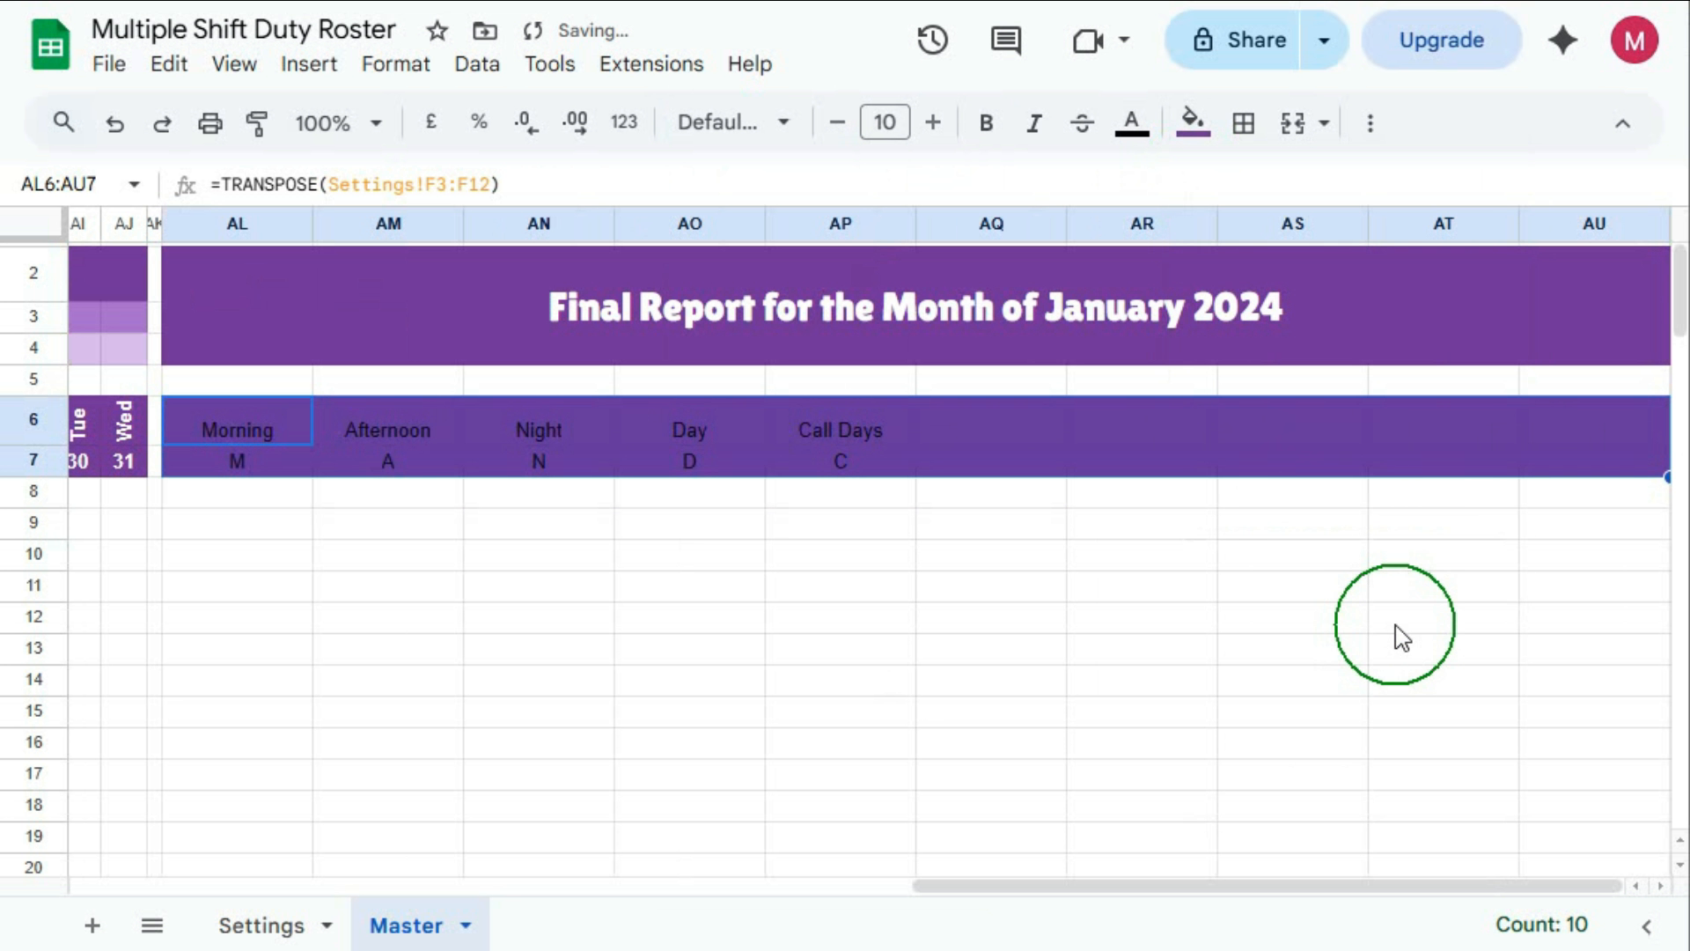
Set the report headers AL6:AU7 to Lilita One in white, without bold
{"action": "left_click", "coordinate": [718, 123]}
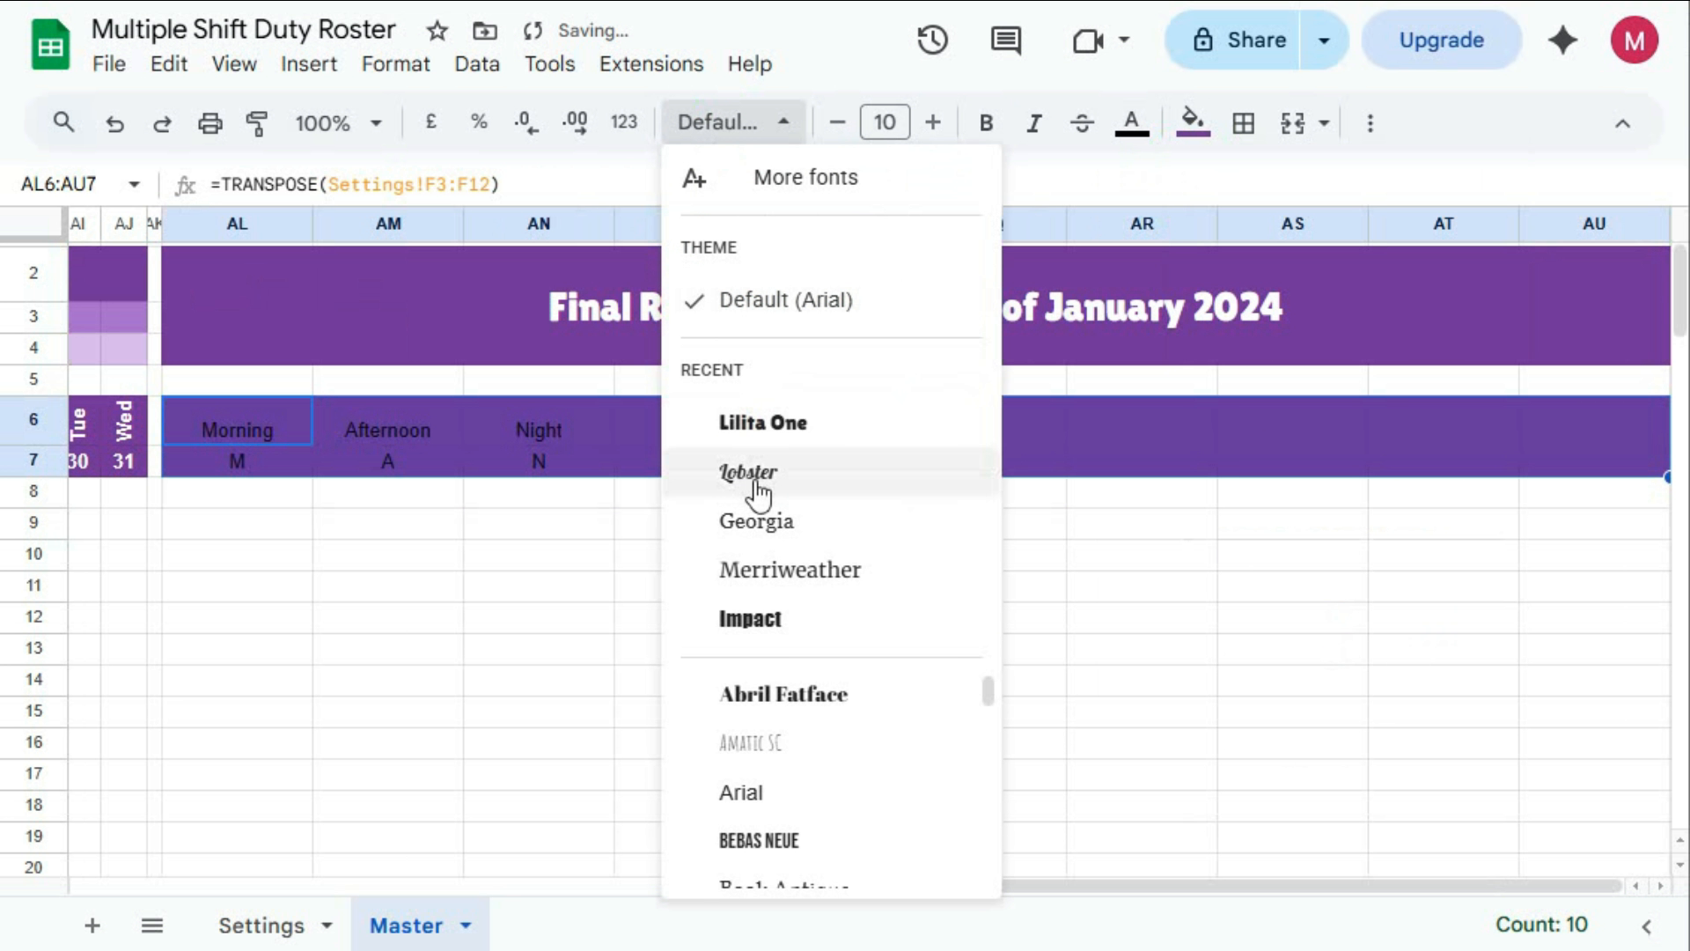
{"action": "left_click", "coordinate": [759, 433]}
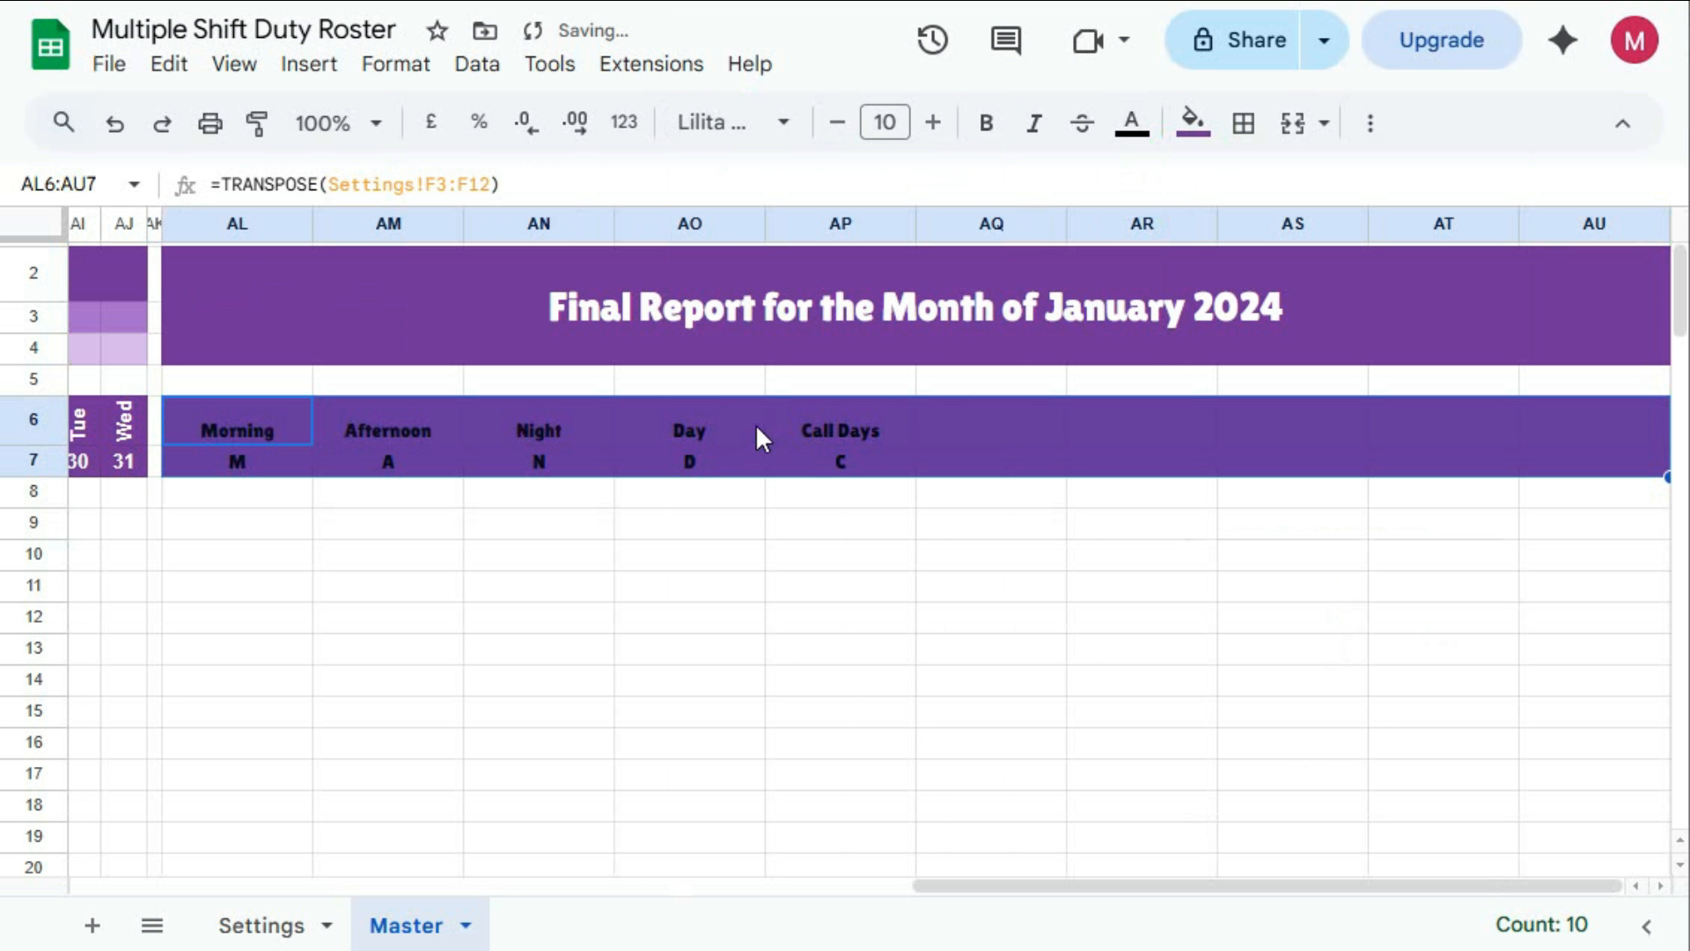
{"action": "left_click", "coordinate": [988, 125]}
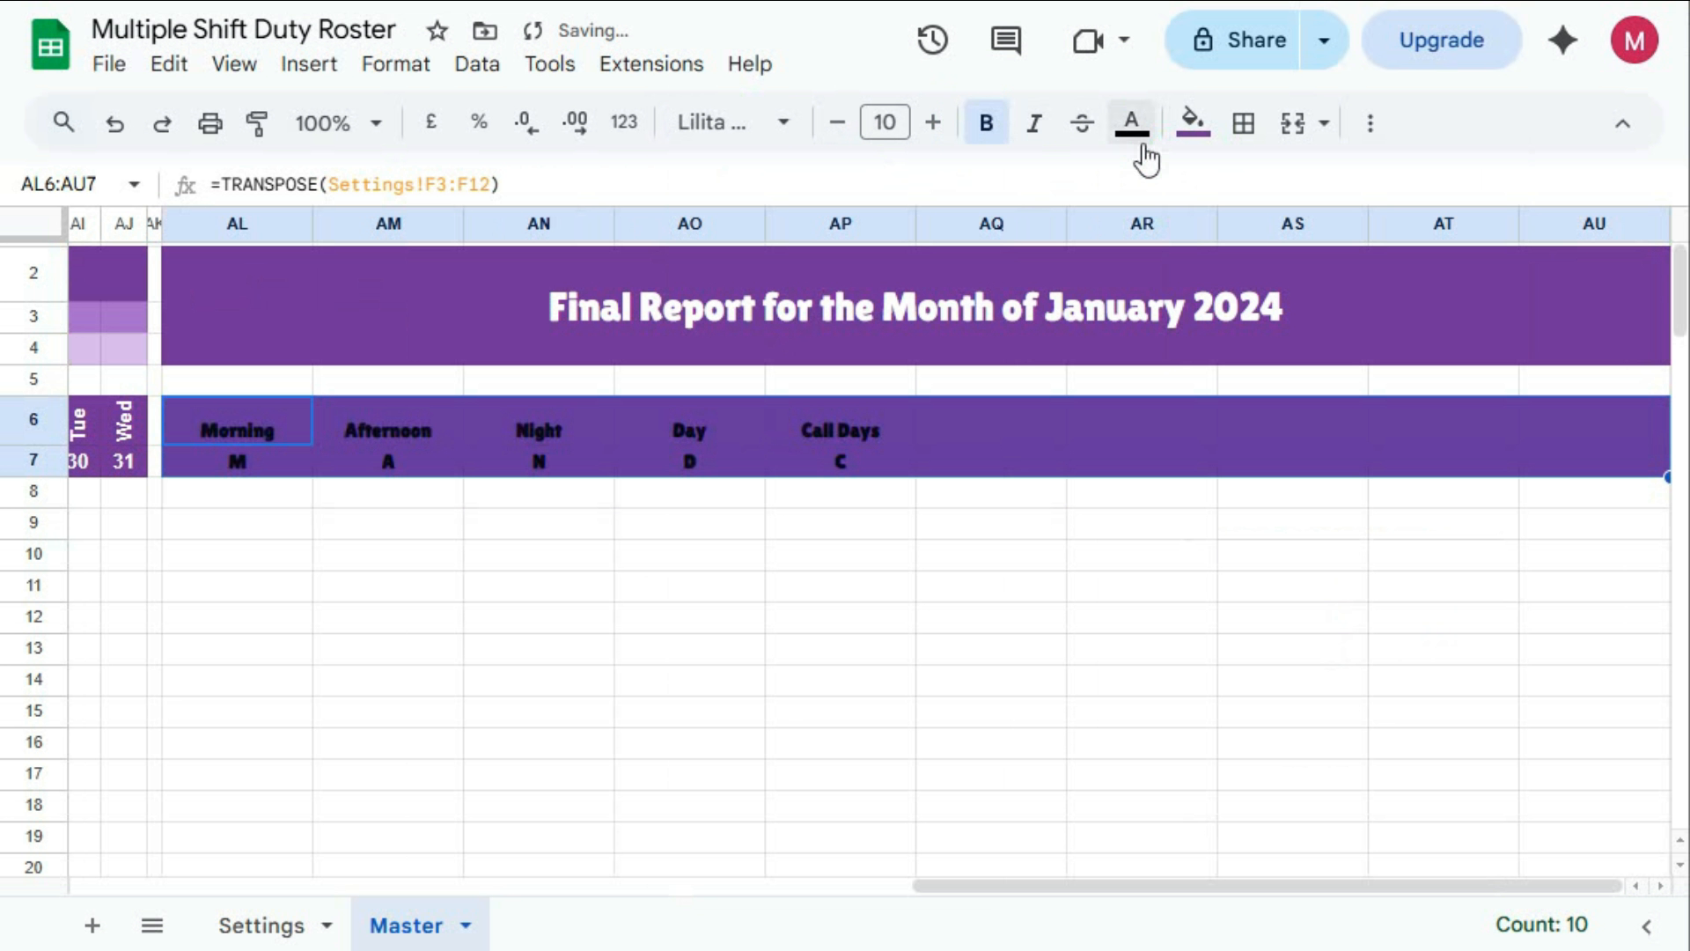
{"action": "left_click", "coordinate": [1134, 128]}
{"action": "left_click", "coordinate": [1435, 231]}
{"action": "left_click", "coordinate": [988, 124]}
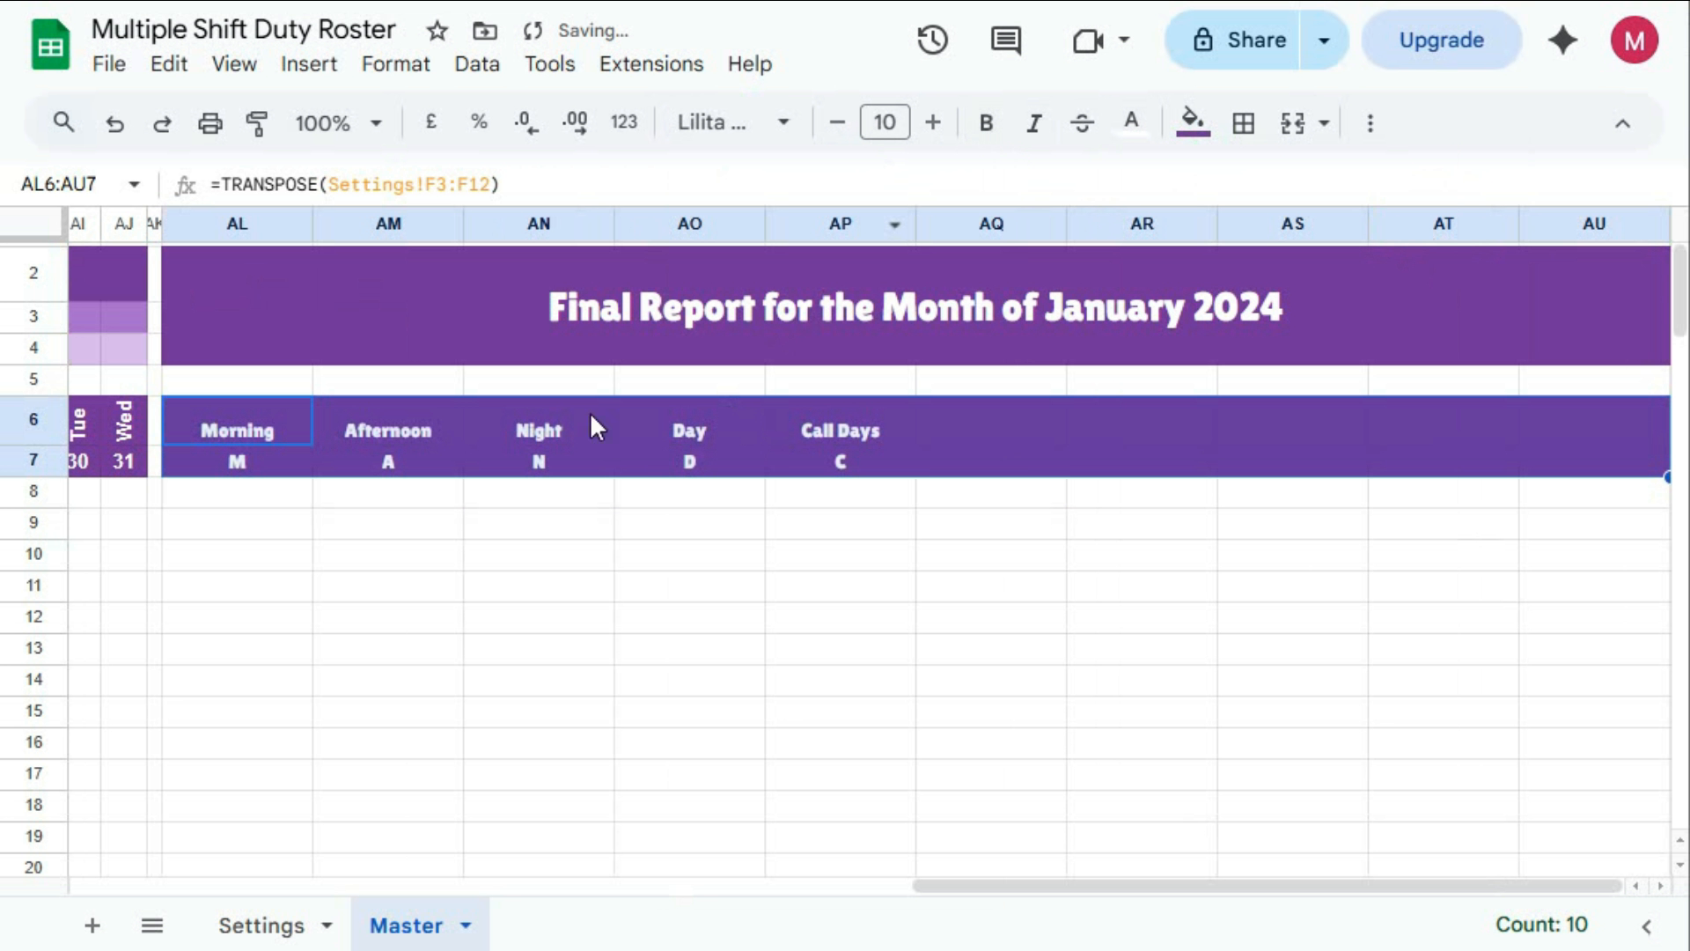
Set the report headers AL6:AU7 to the Default (Arial) font in bold
{"action": "key", "text": "shift+Down"}
{"action": "left_click_drag", "start_coordinate": [1602, 492], "coordinate": [1608, 453]}
{"action": "left_click", "coordinate": [696, 123]}
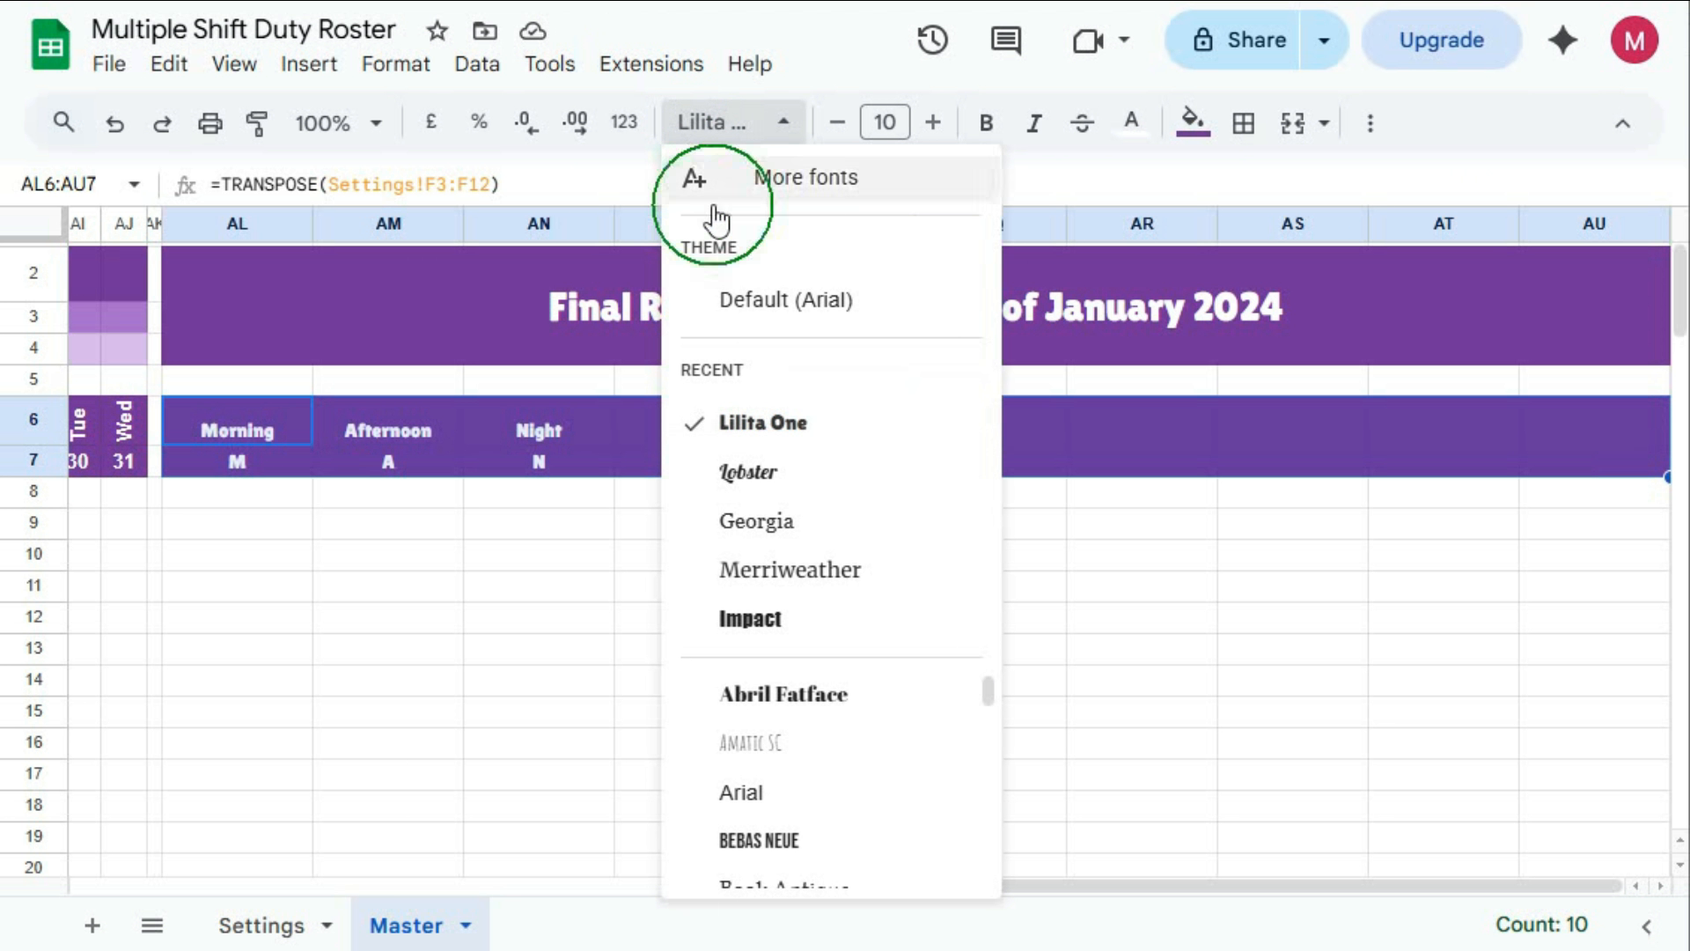
{"action": "left_click", "coordinate": [779, 306]}
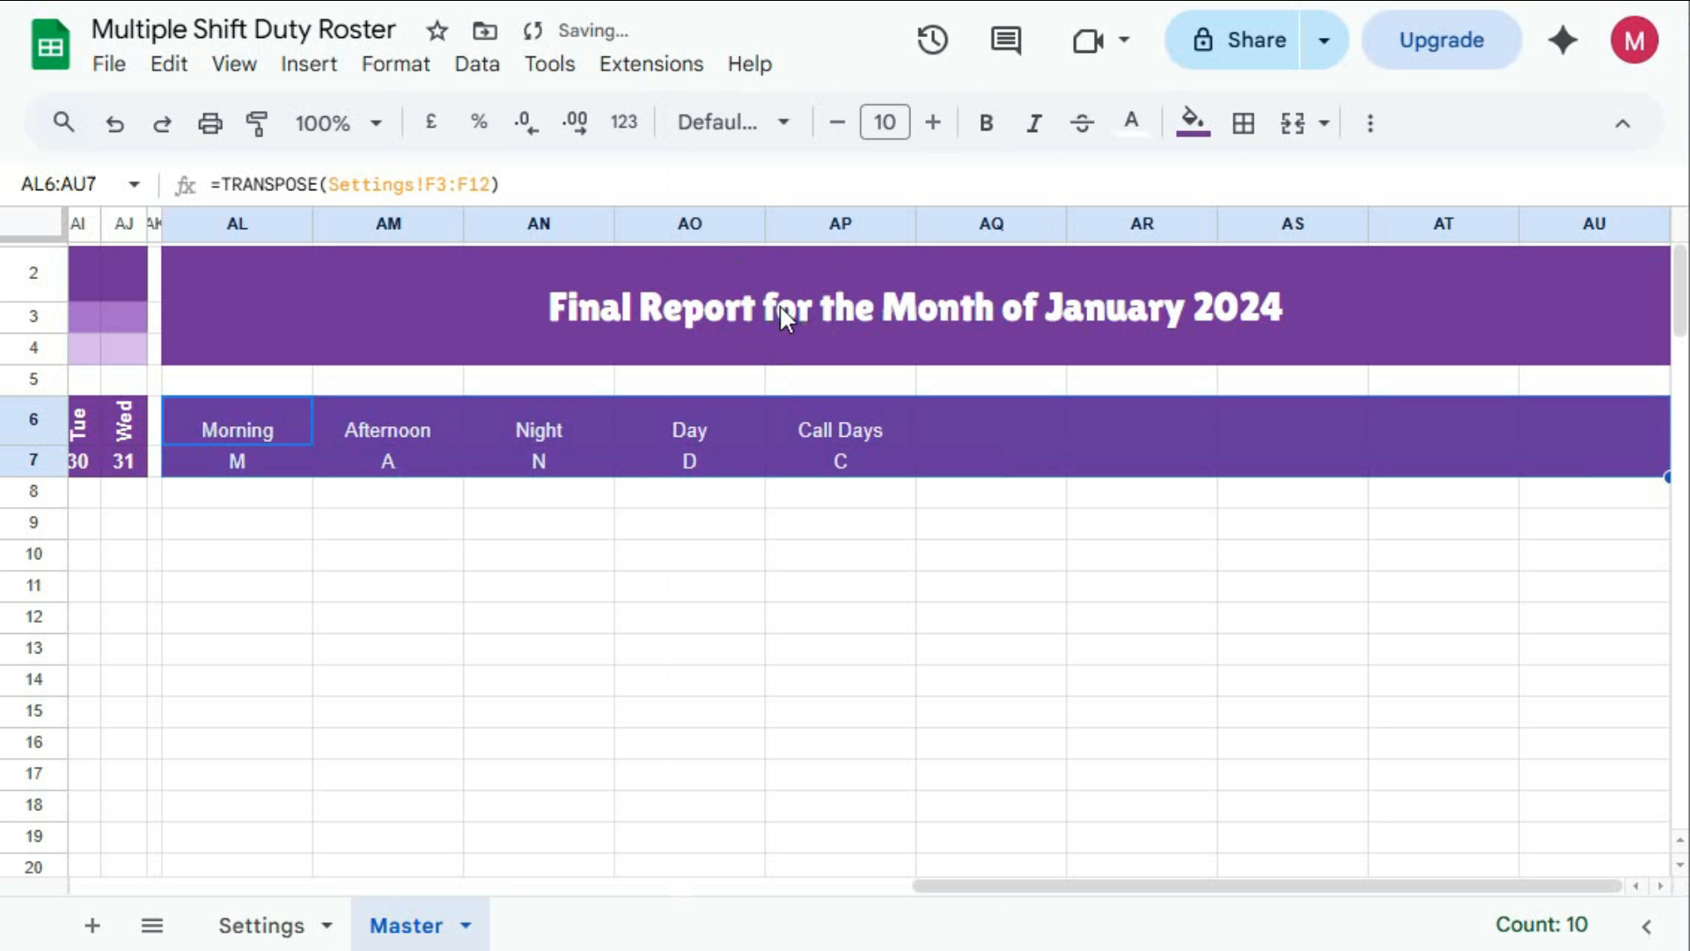
{"action": "left_click", "coordinate": [987, 130]}
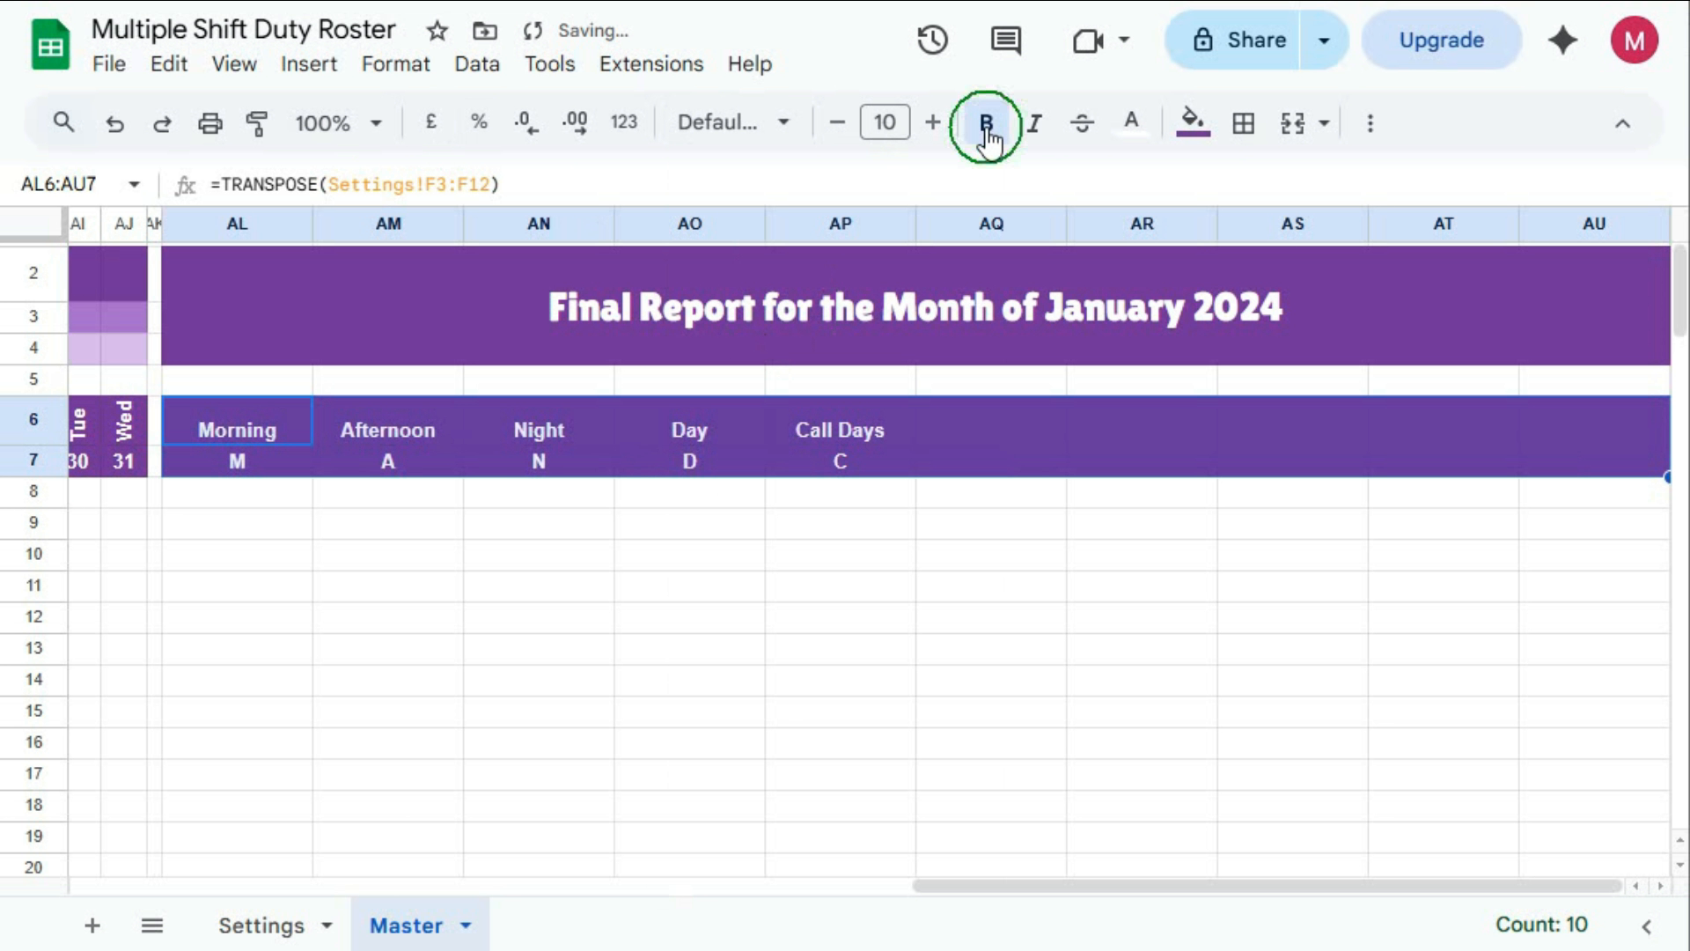
Apply the custom purple alternating colours, without a header, to the shift totals range B111:AJ120
{"action": "left_click_drag", "start_coordinate": [1090, 887], "coordinate": [256, 886]}
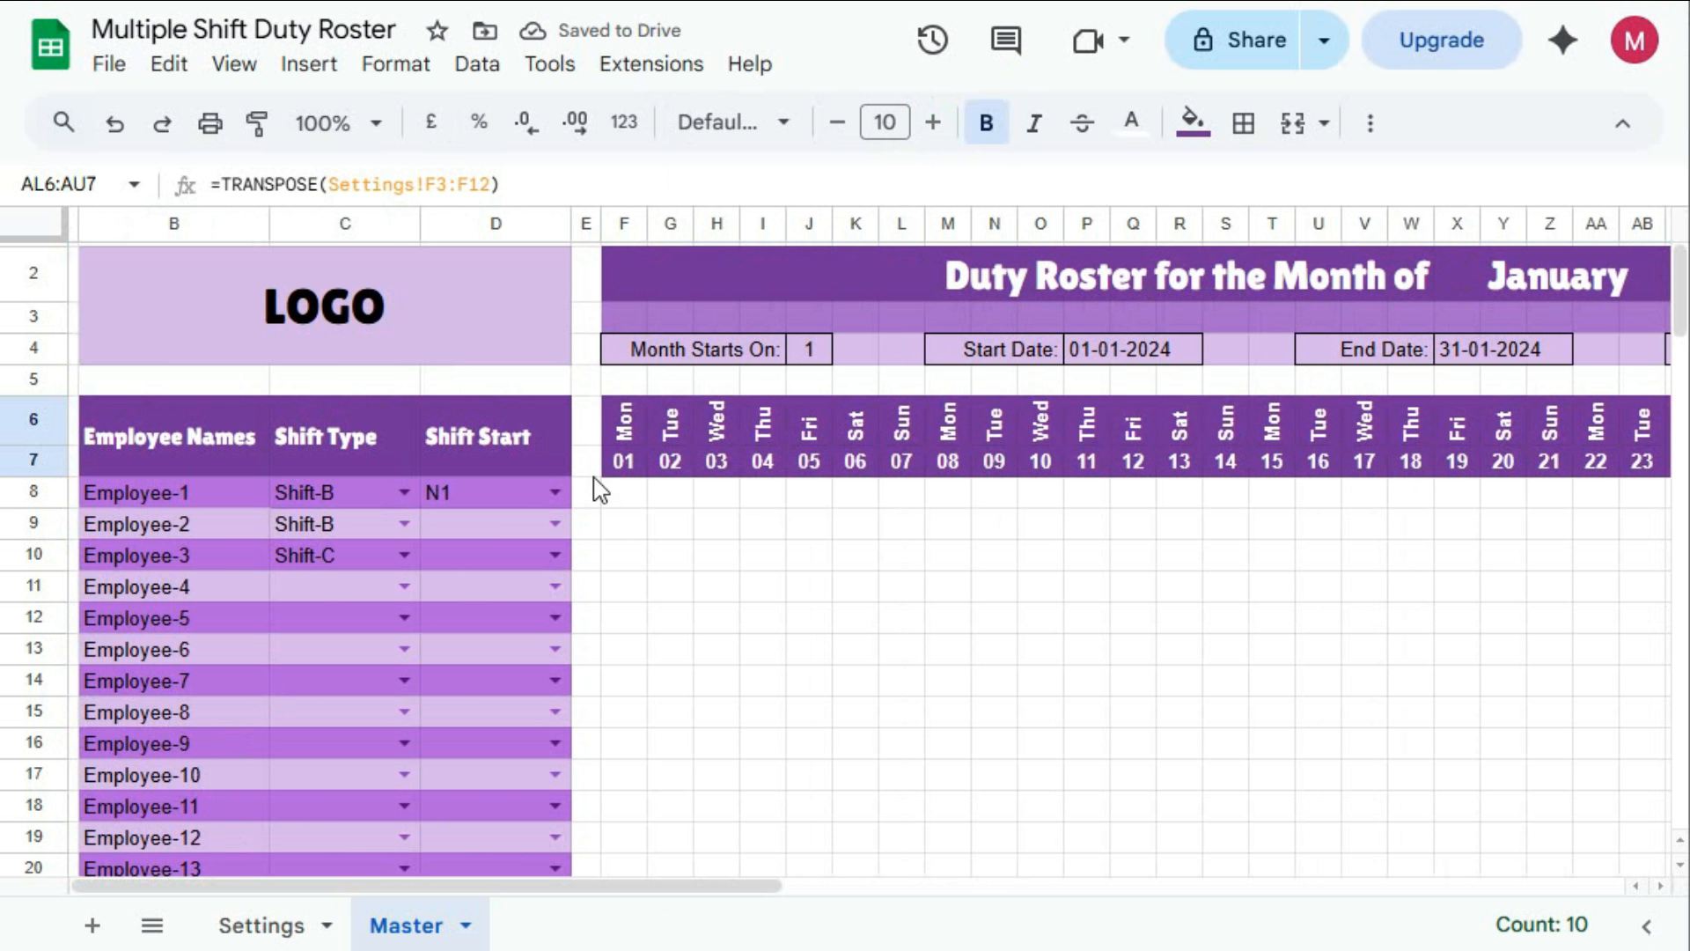
{"action": "scroll", "coordinate": [597, 466], "scroll_direction": "down", "scroll_amount": 6}
{"action": "scroll", "coordinate": [597, 454], "scroll_direction": "down", "scroll_amount": 10}
{"action": "left_click", "coordinate": [1041, 581]}
{"action": "left_click_drag", "start_coordinate": [1679, 656], "coordinate": [1654, 810]}
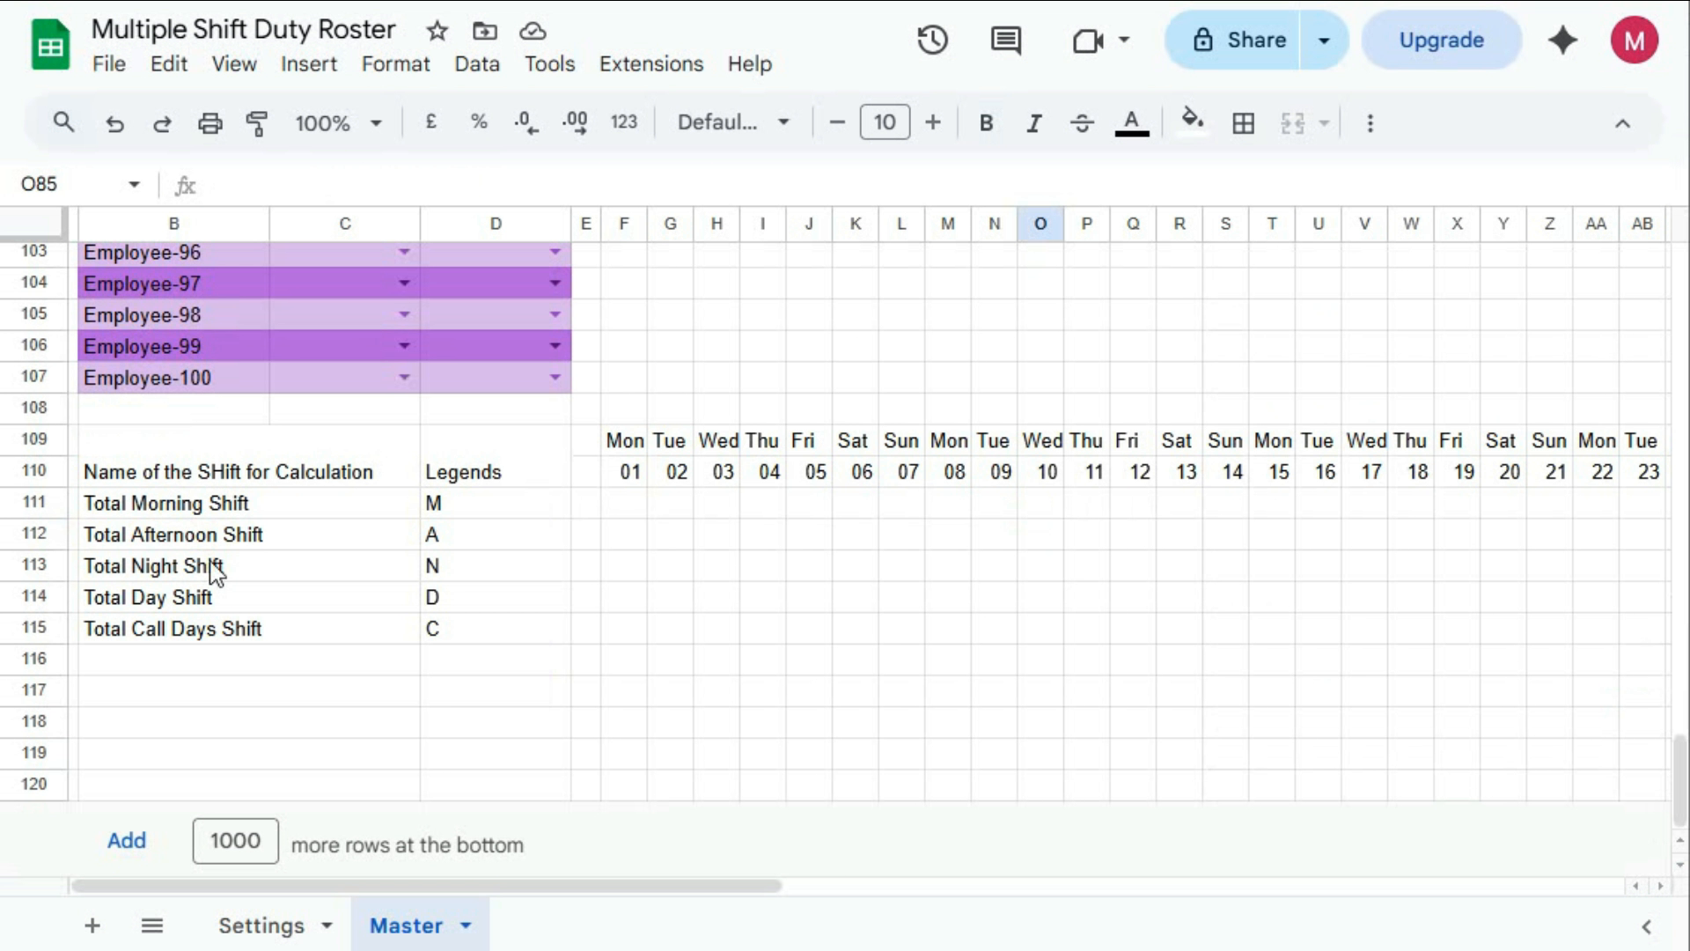
{"action": "left_click_drag", "start_coordinate": [159, 506], "coordinate": [563, 785]}
{"action": "left_click_drag", "start_coordinate": [236, 886], "coordinate": [406, 792]}
{"action": "left_click", "coordinate": [1660, 783], "text": "shift"}
{"action": "left_click_drag", "start_coordinate": [1660, 783], "coordinate": [132, 797]}
{"action": "left_click_drag", "start_coordinate": [1098, 887], "coordinate": [414, 830]}
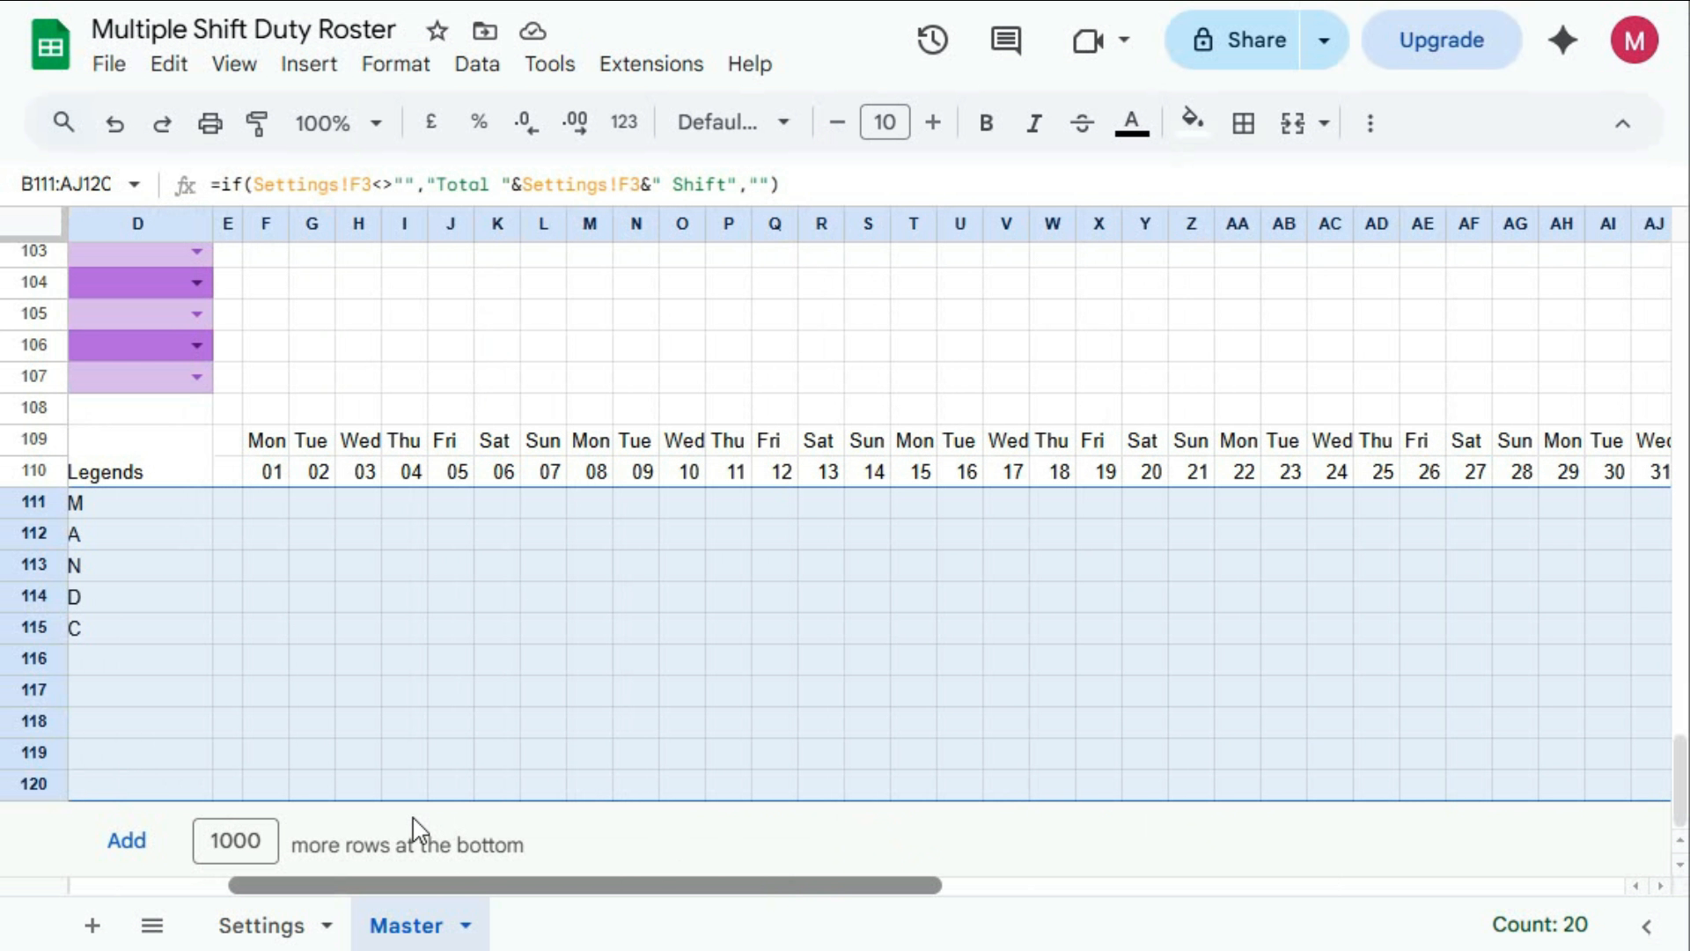
{"action": "left_click", "coordinate": [376, 67]}
{"action": "left_click", "coordinate": [483, 716]}
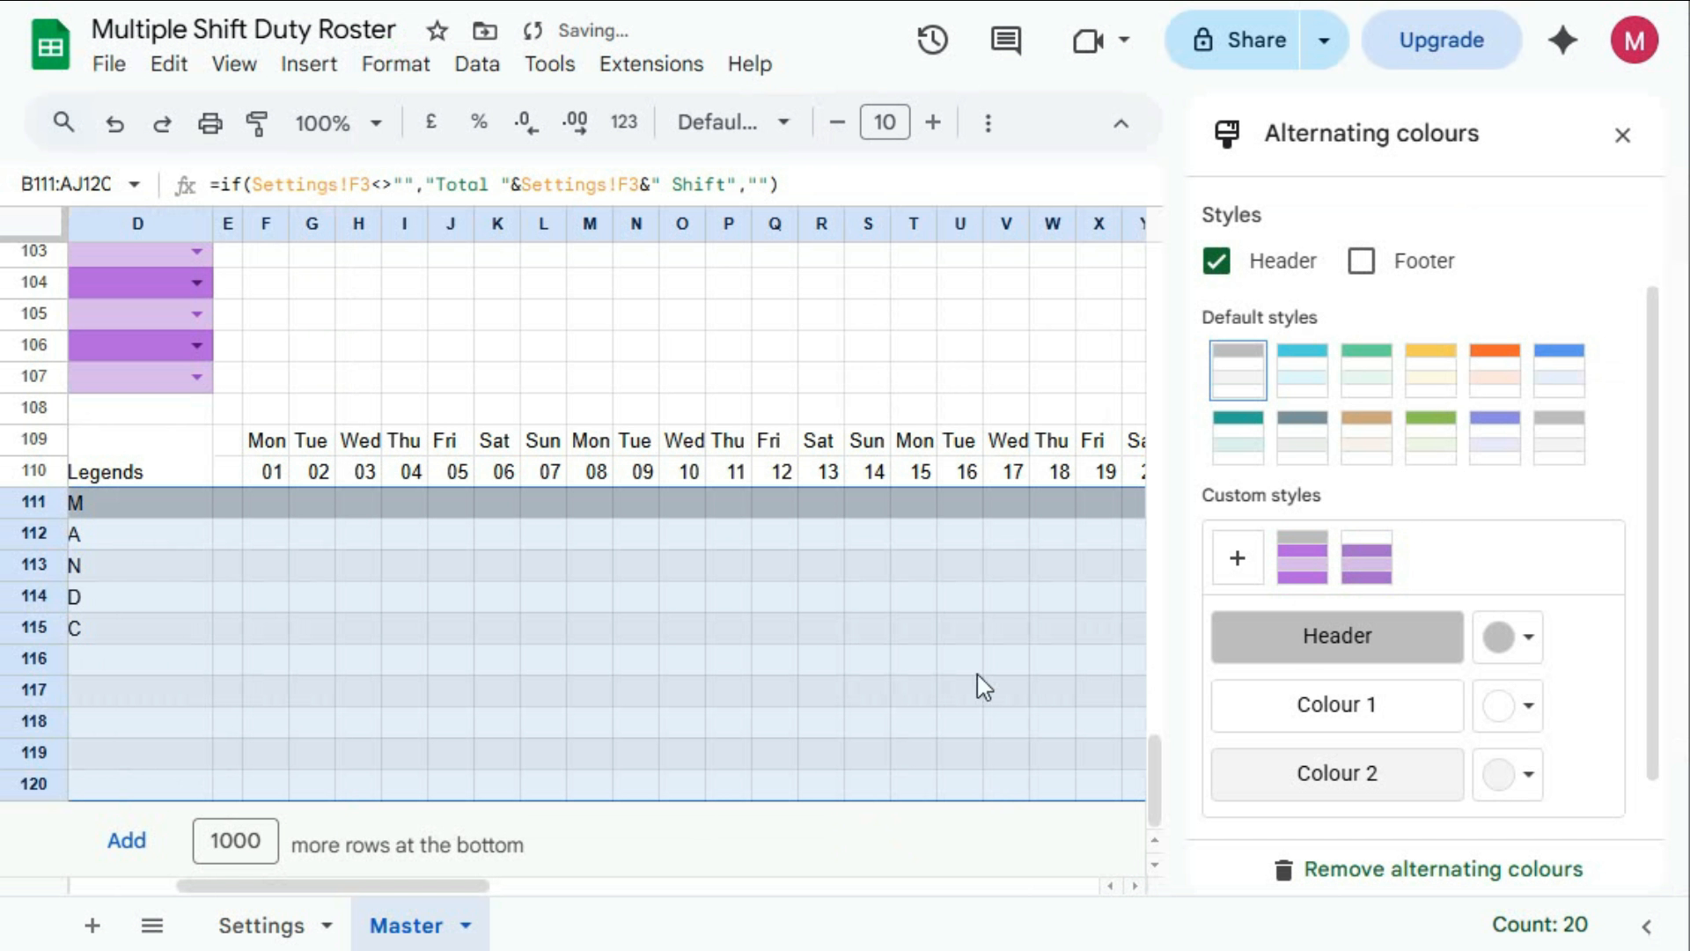
{"action": "left_click", "coordinate": [1302, 557]}
{"action": "left_click", "coordinate": [1217, 261]}
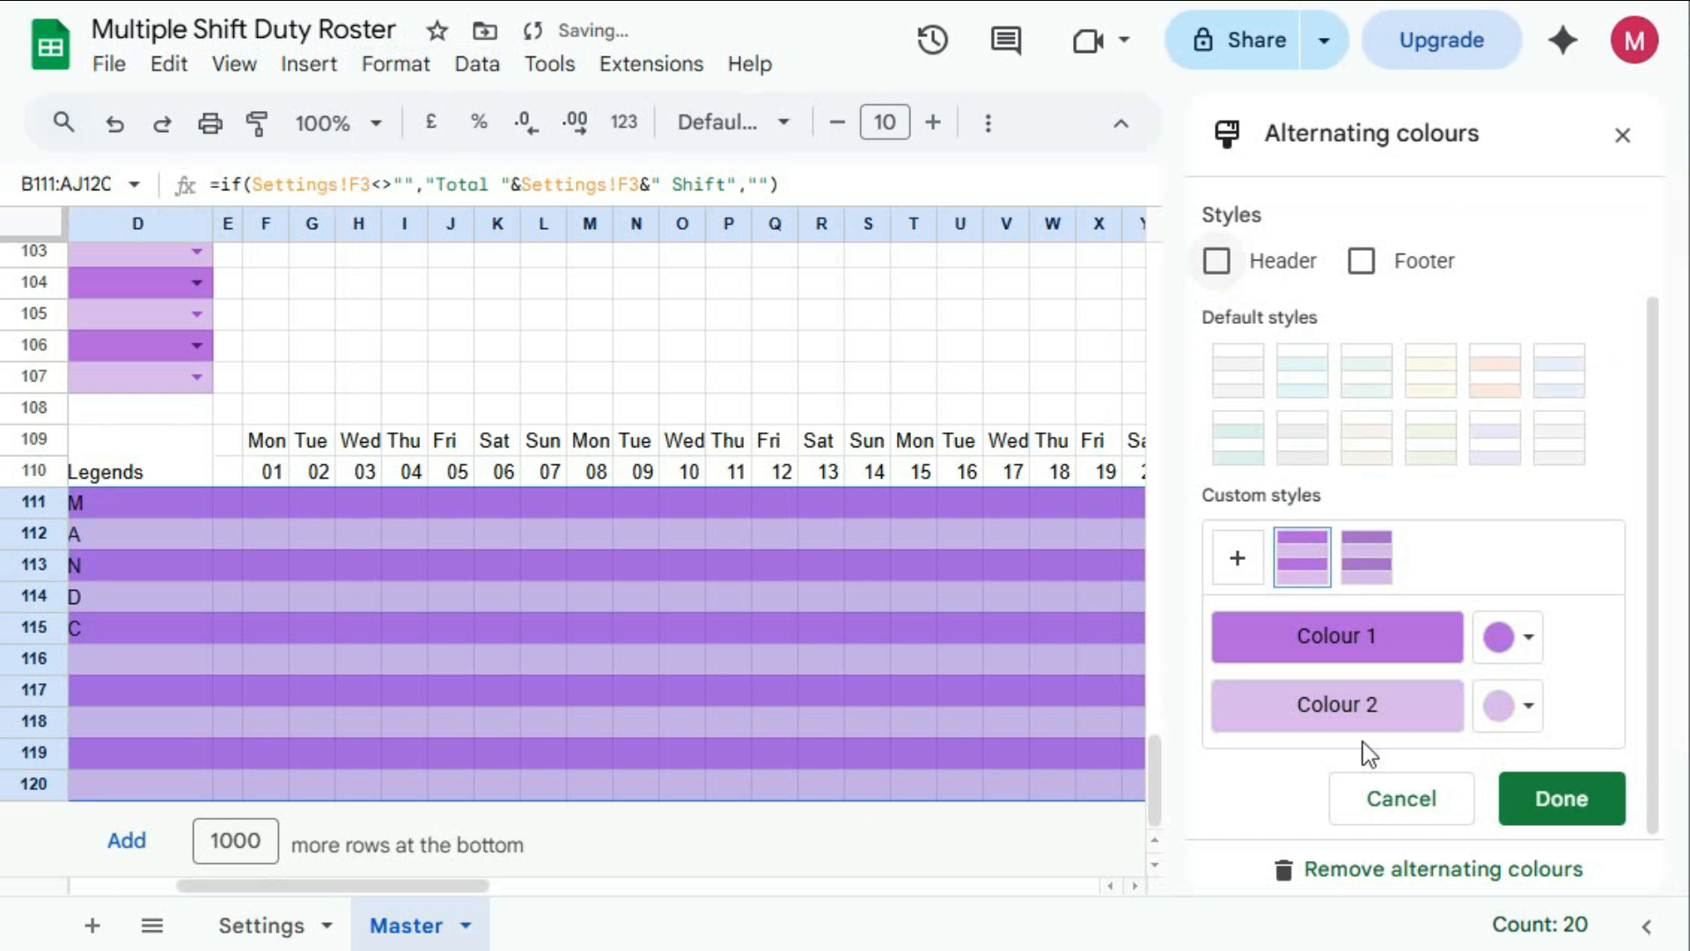
{"action": "left_click", "coordinate": [1611, 804]}
Fill the shift totals header rows B109:AJ110 with the custom dark purple colour
{"action": "left_click_drag", "start_coordinate": [853, 886], "coordinate": [441, 878]}
{"action": "left_click", "coordinate": [227, 479]}
{"action": "left_click_drag", "start_coordinate": [1668, 472], "coordinate": [128, 472]}
{"action": "left_click_drag", "start_coordinate": [1101, 885], "coordinate": [308, 797]}
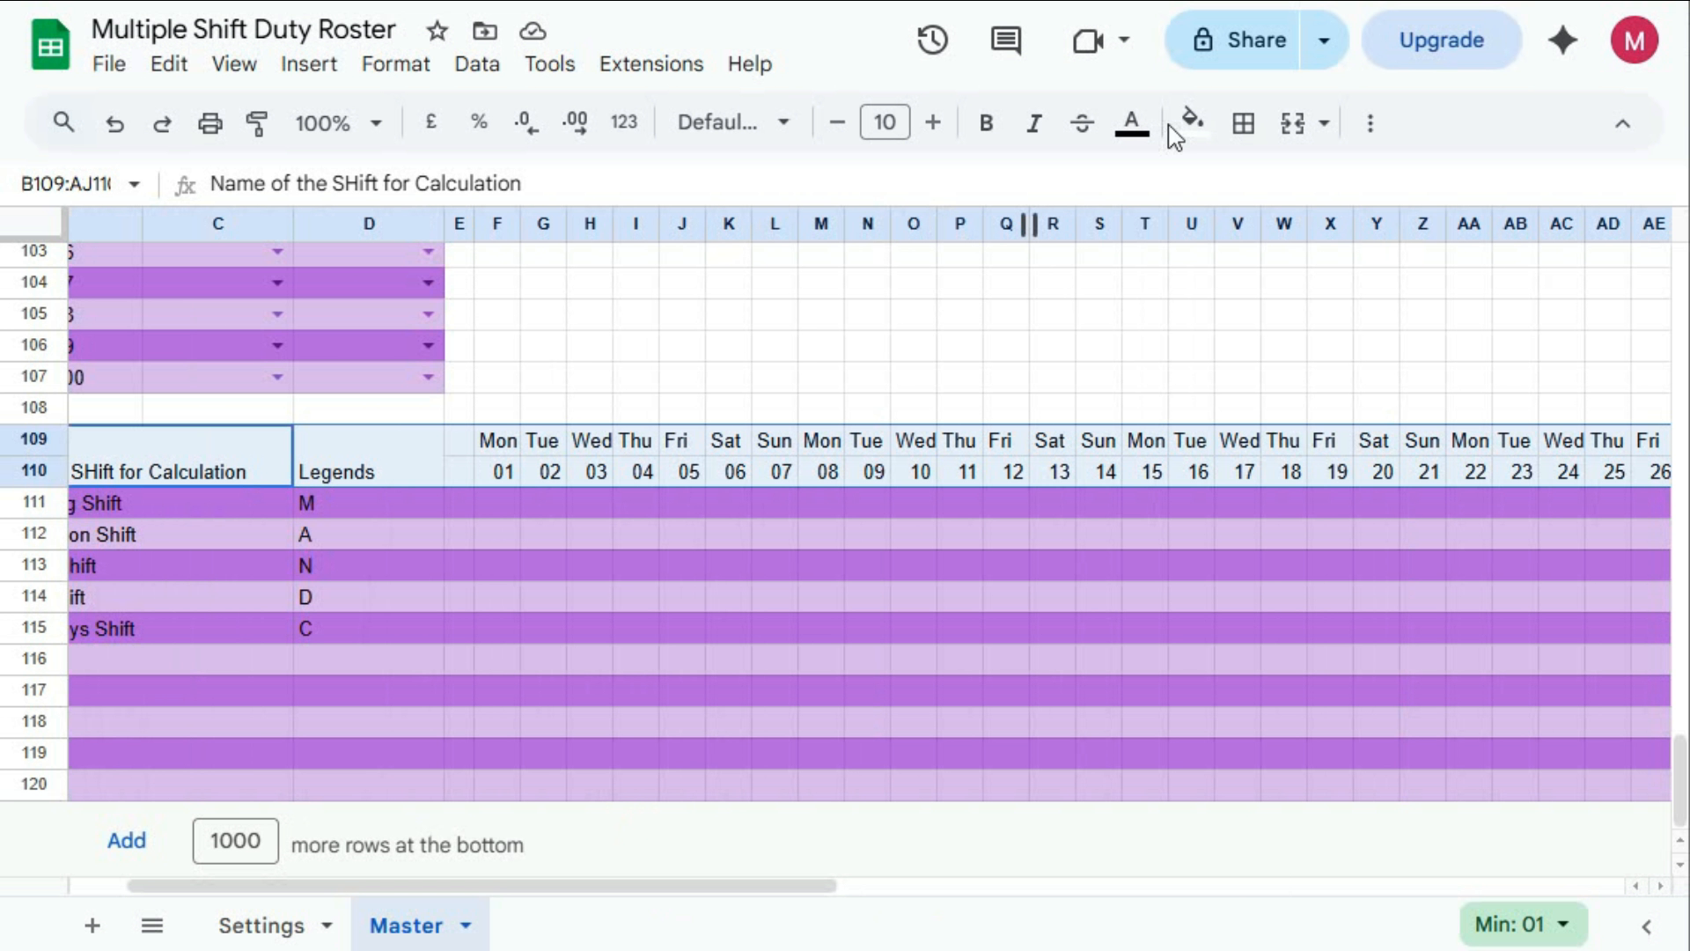
{"action": "left_click", "coordinate": [1193, 122]}
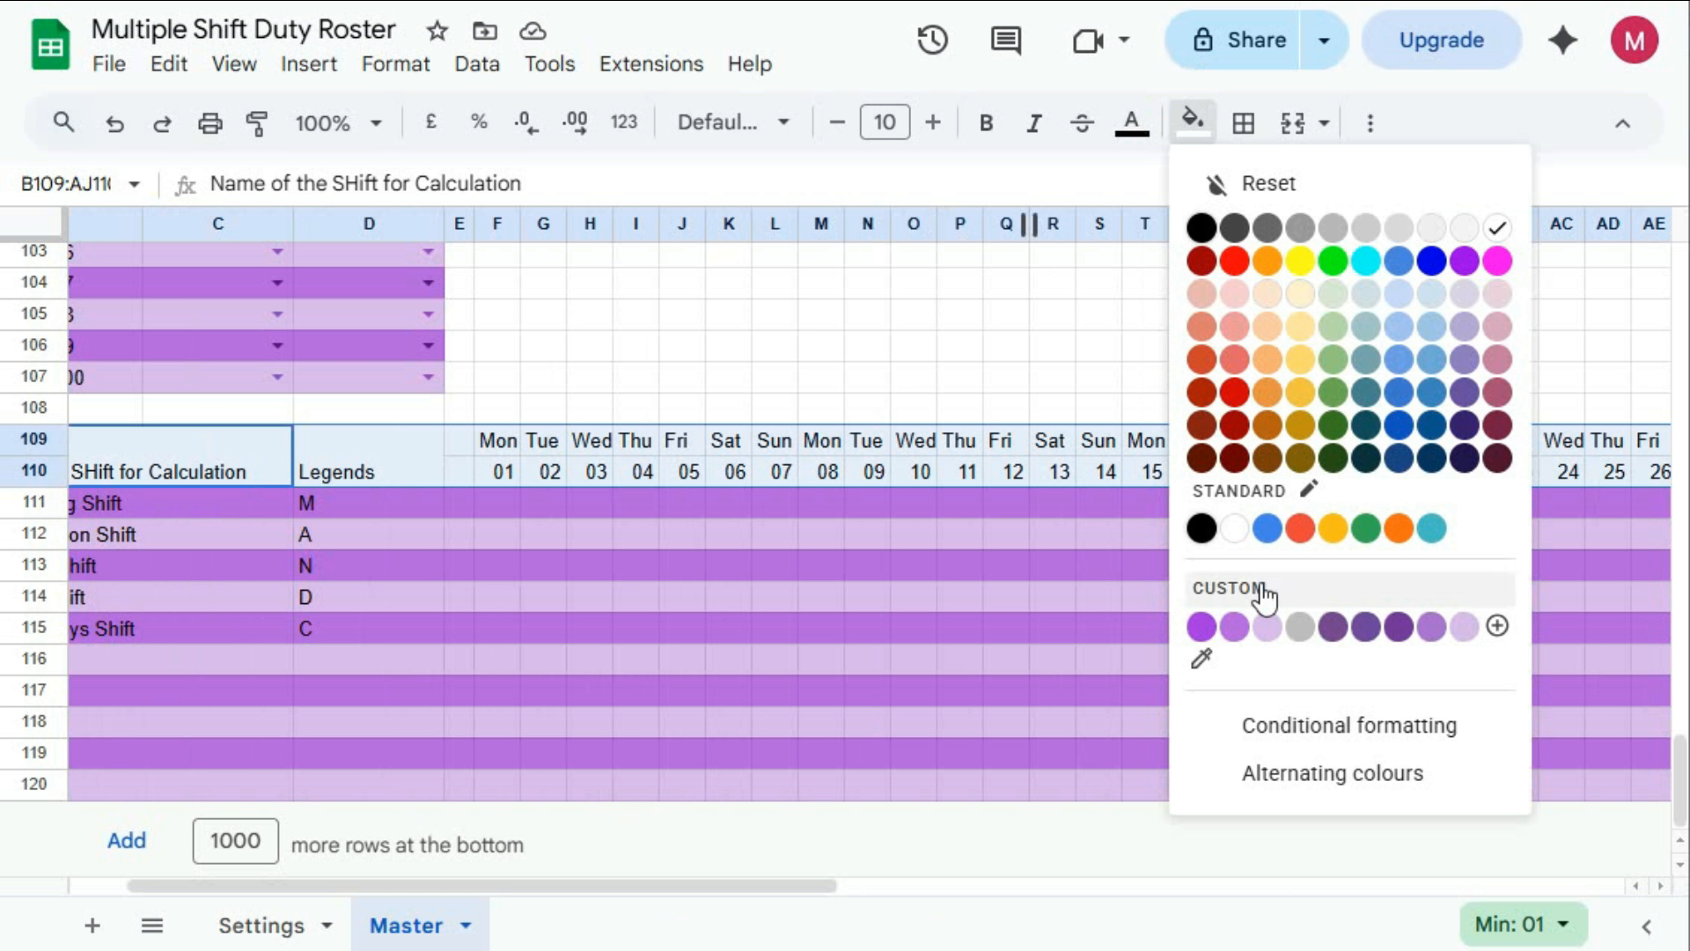
{"action": "left_click", "coordinate": [1399, 627]}
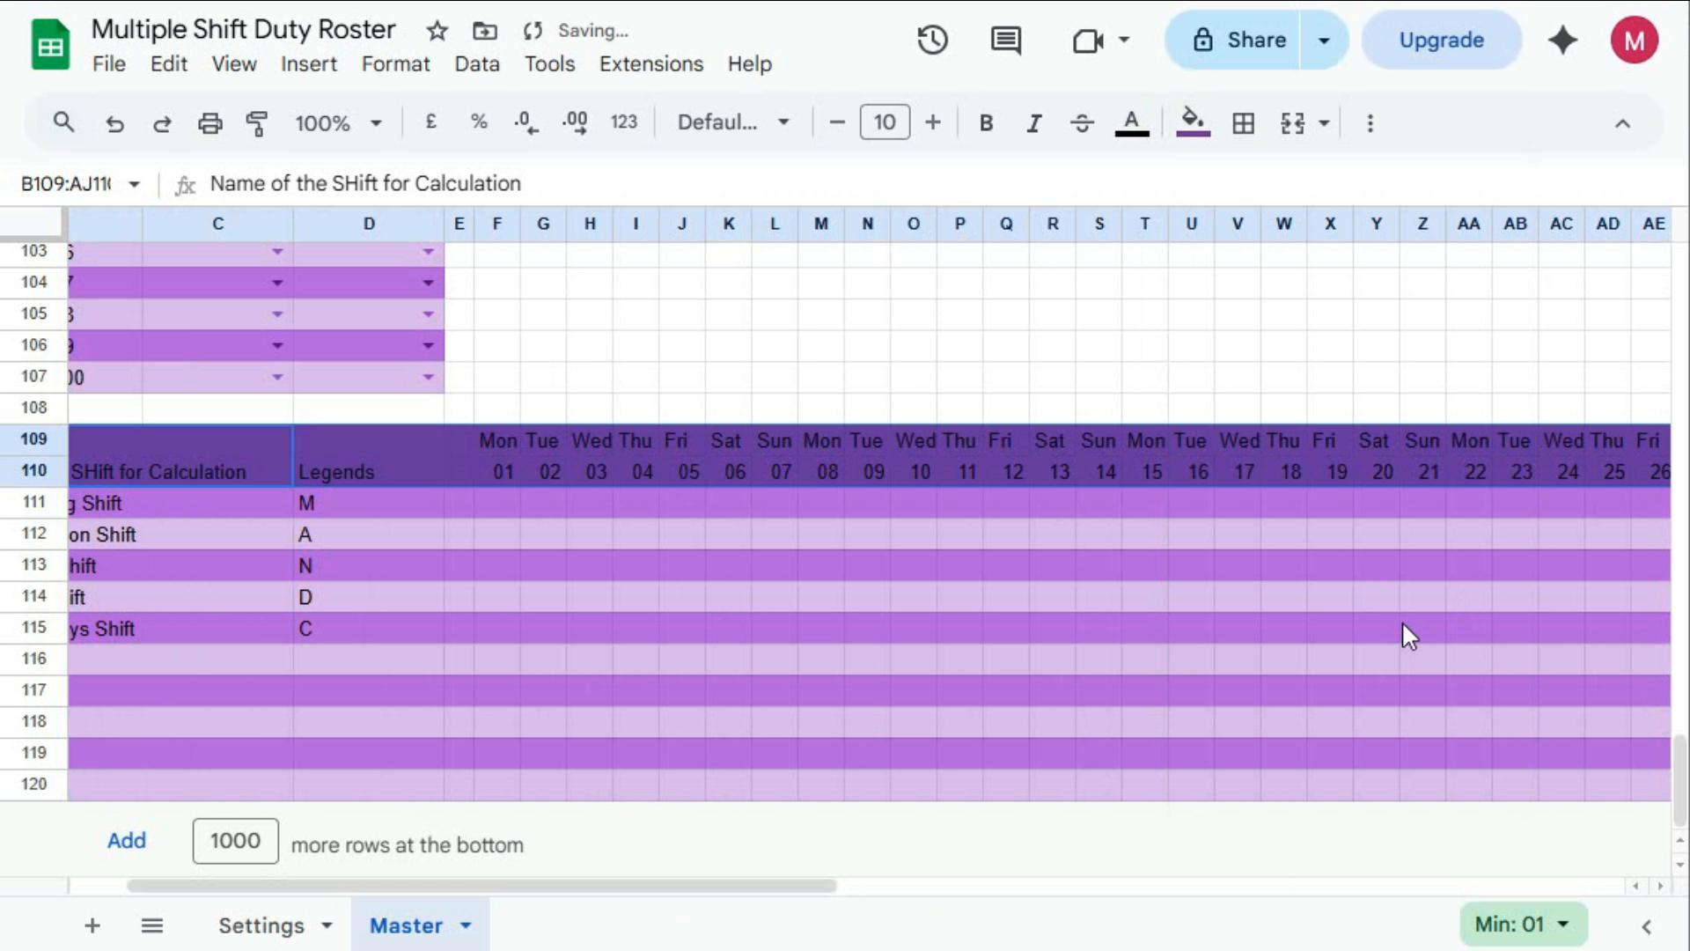
Make the shift totals headers B109:AJ110 bold with white text
{"action": "left_click", "coordinate": [986, 123]}
{"action": "left_click", "coordinate": [1132, 122]}
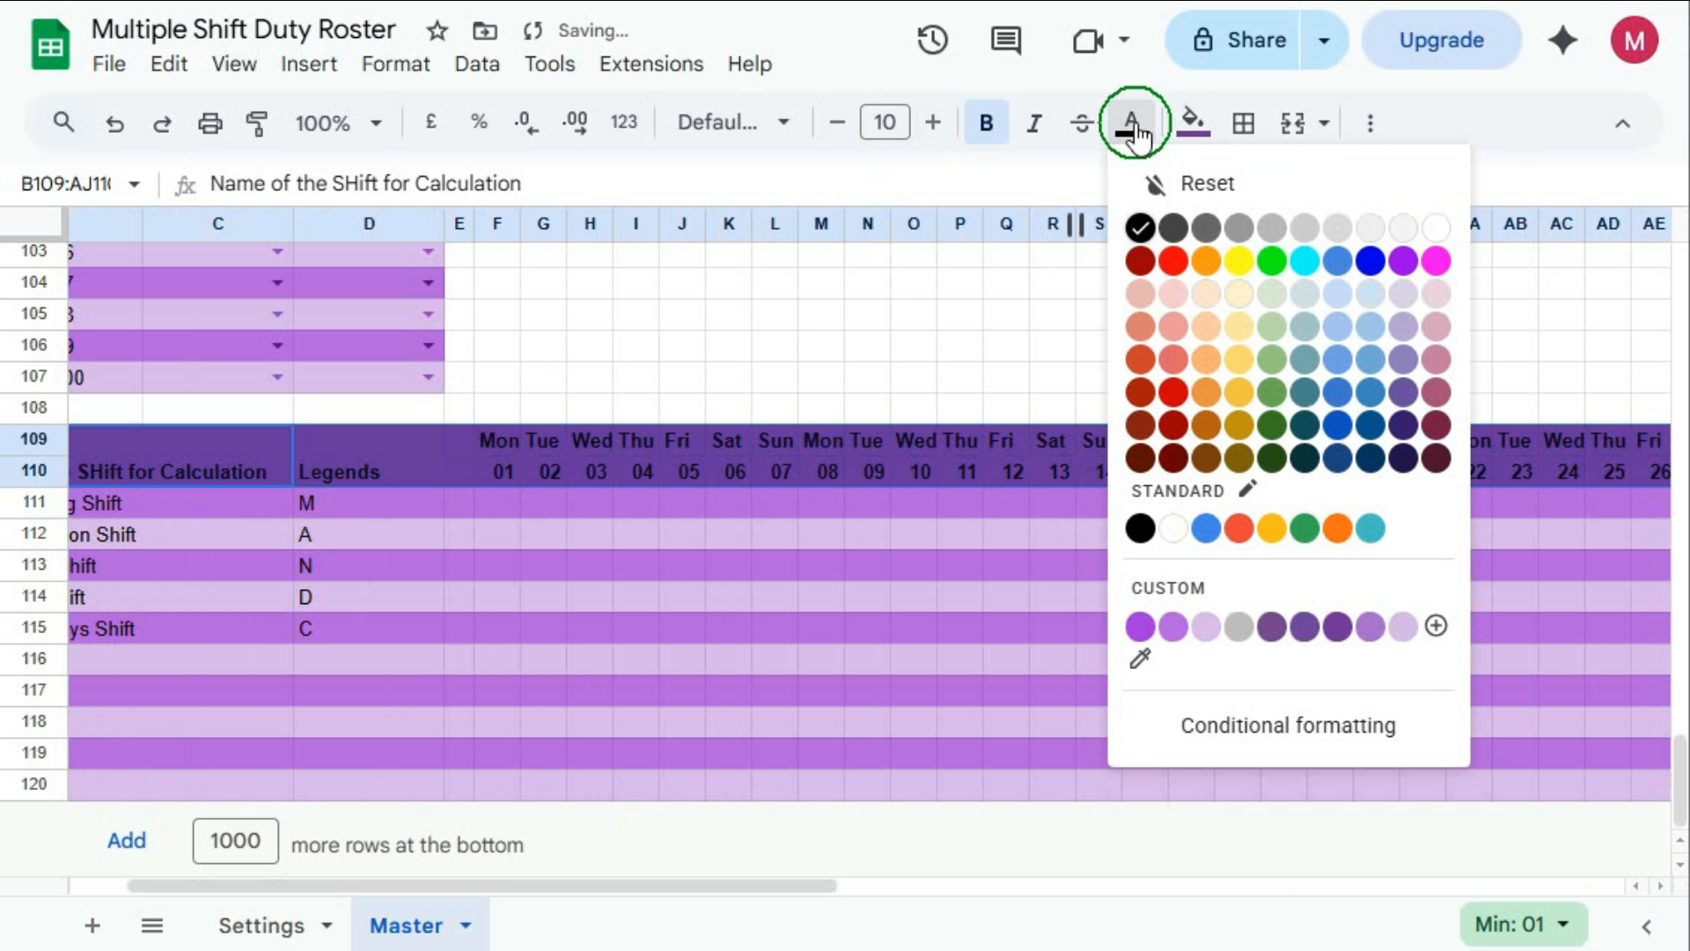
{"action": "left_click", "coordinate": [1436, 229]}
{"action": "left_click_drag", "start_coordinate": [690, 885], "coordinate": [1070, 883]}
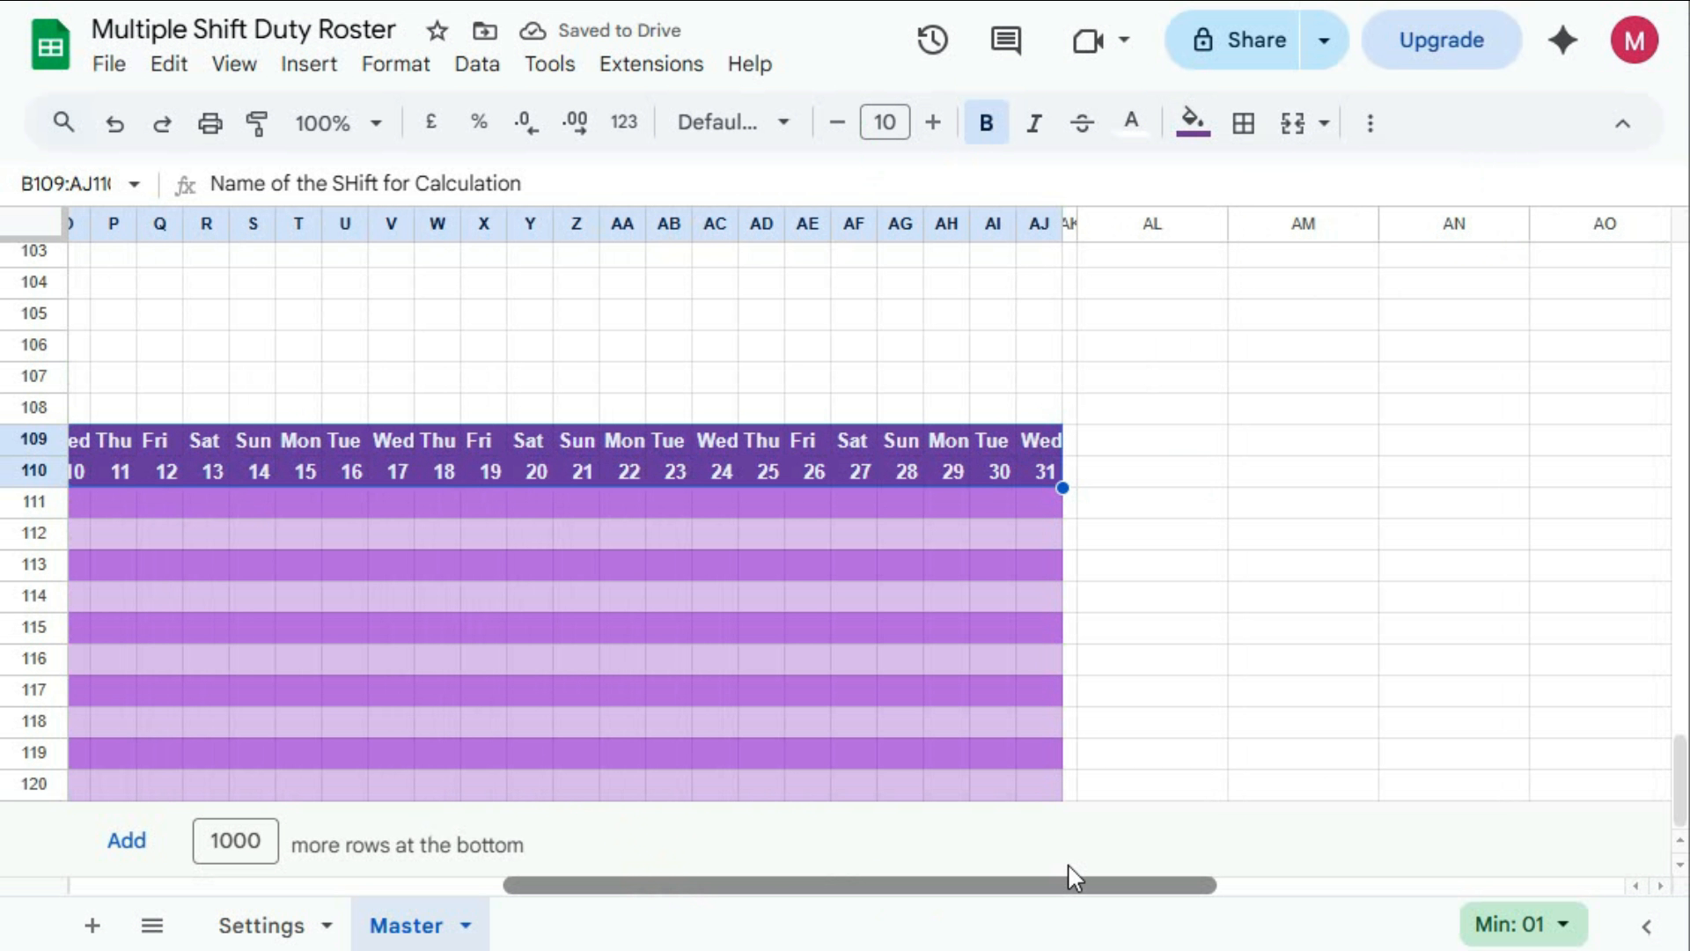
Examine the empty roster grid along with Employee-1's name, shift type, shift start and the first date cell
{"action": "scroll", "coordinate": [899, 685], "scroll_direction": "up", "scroll_amount": 10}
{"action": "left_click_drag", "start_coordinate": [950, 884], "coordinate": [511, 885]}
{"action": "scroll", "coordinate": [777, 676], "scroll_direction": "up", "scroll_amount": 15}
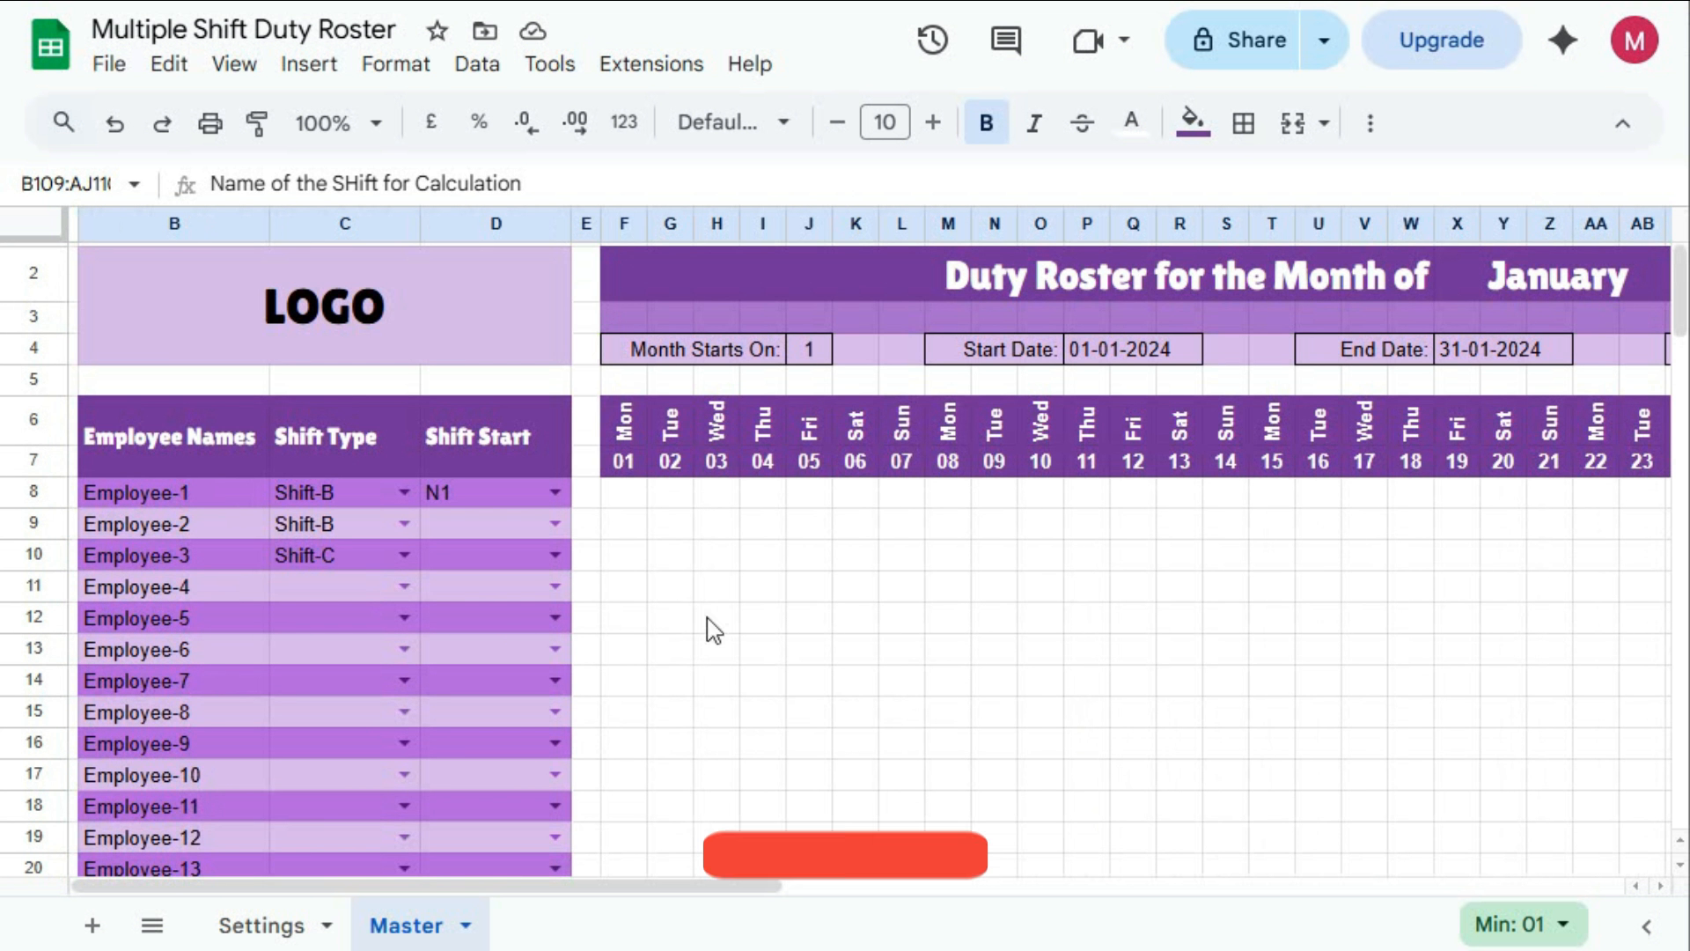
{"action": "left_click_drag", "start_coordinate": [623, 493], "coordinate": [1490, 792]}
{"action": "left_click", "coordinate": [1144, 627]}
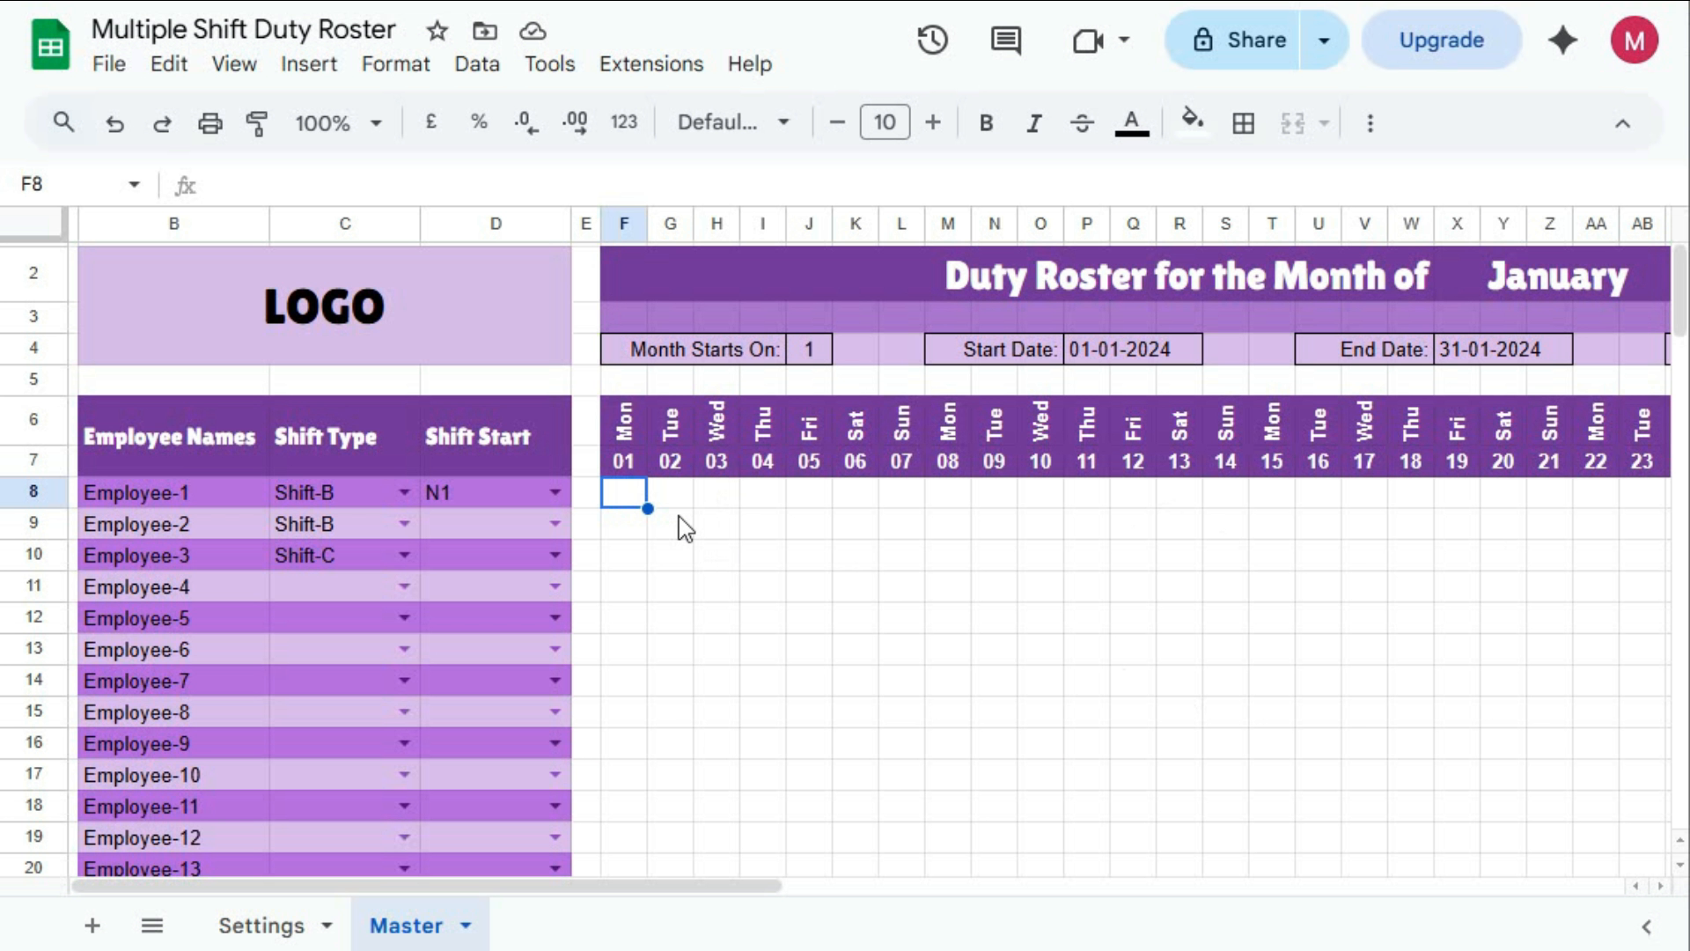
{"action": "left_click", "coordinate": [171, 488]}
{"action": "left_click", "coordinate": [315, 489]}
{"action": "left_click", "coordinate": [458, 487]}
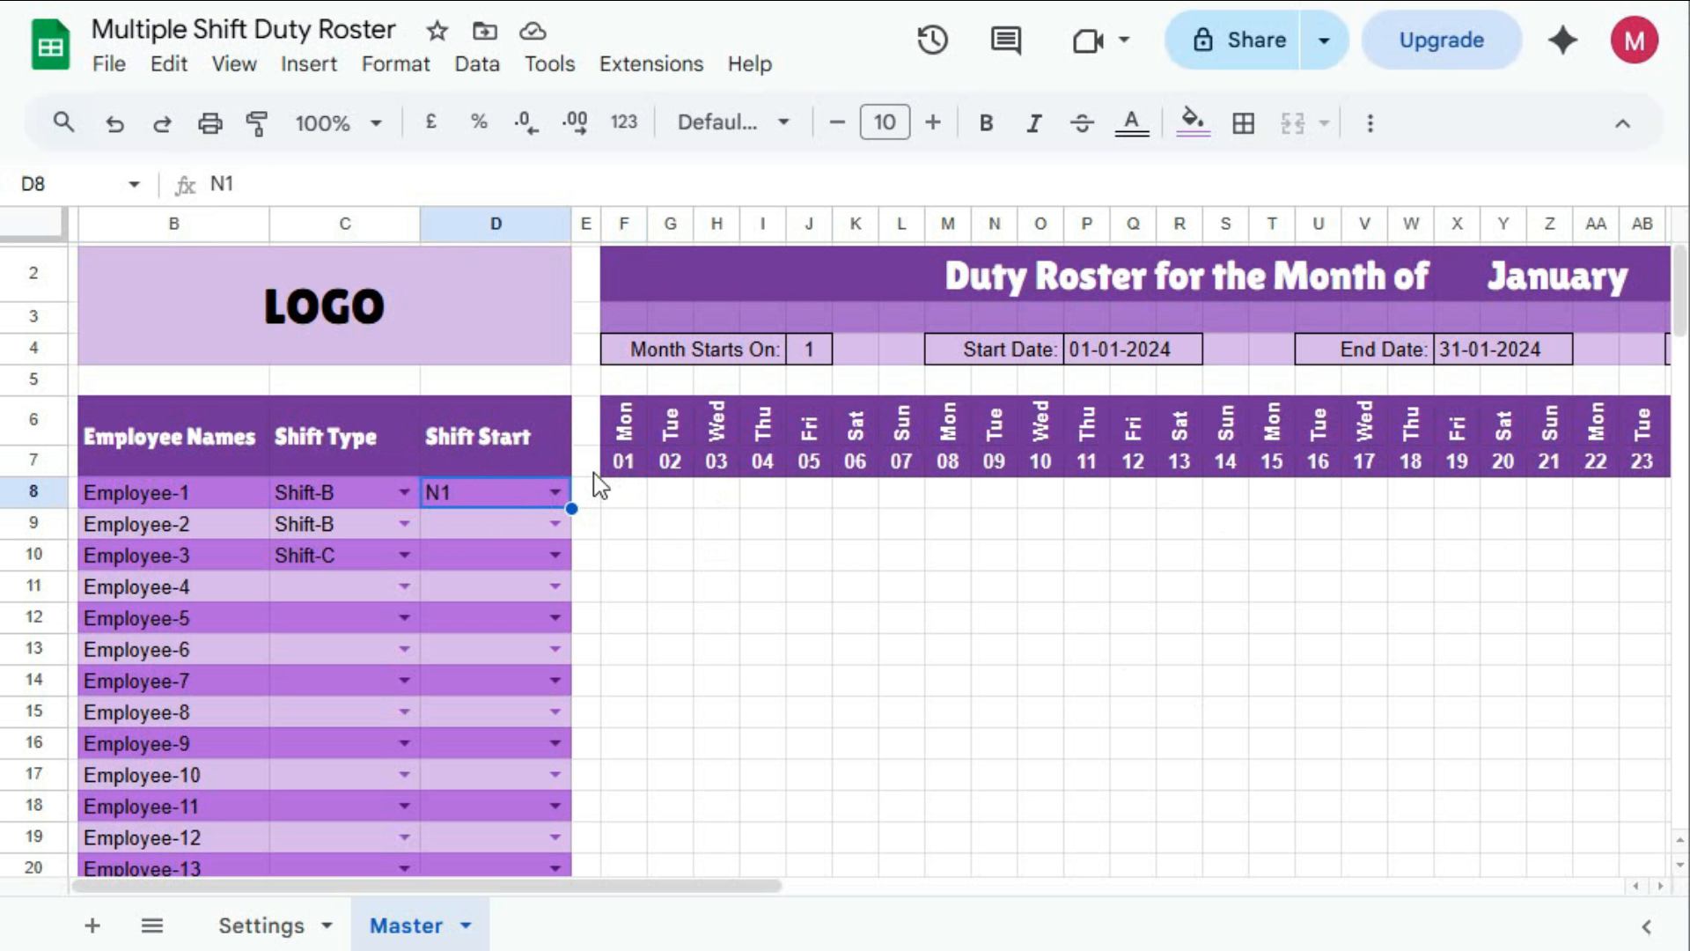
{"action": "left_click", "coordinate": [630, 461]}
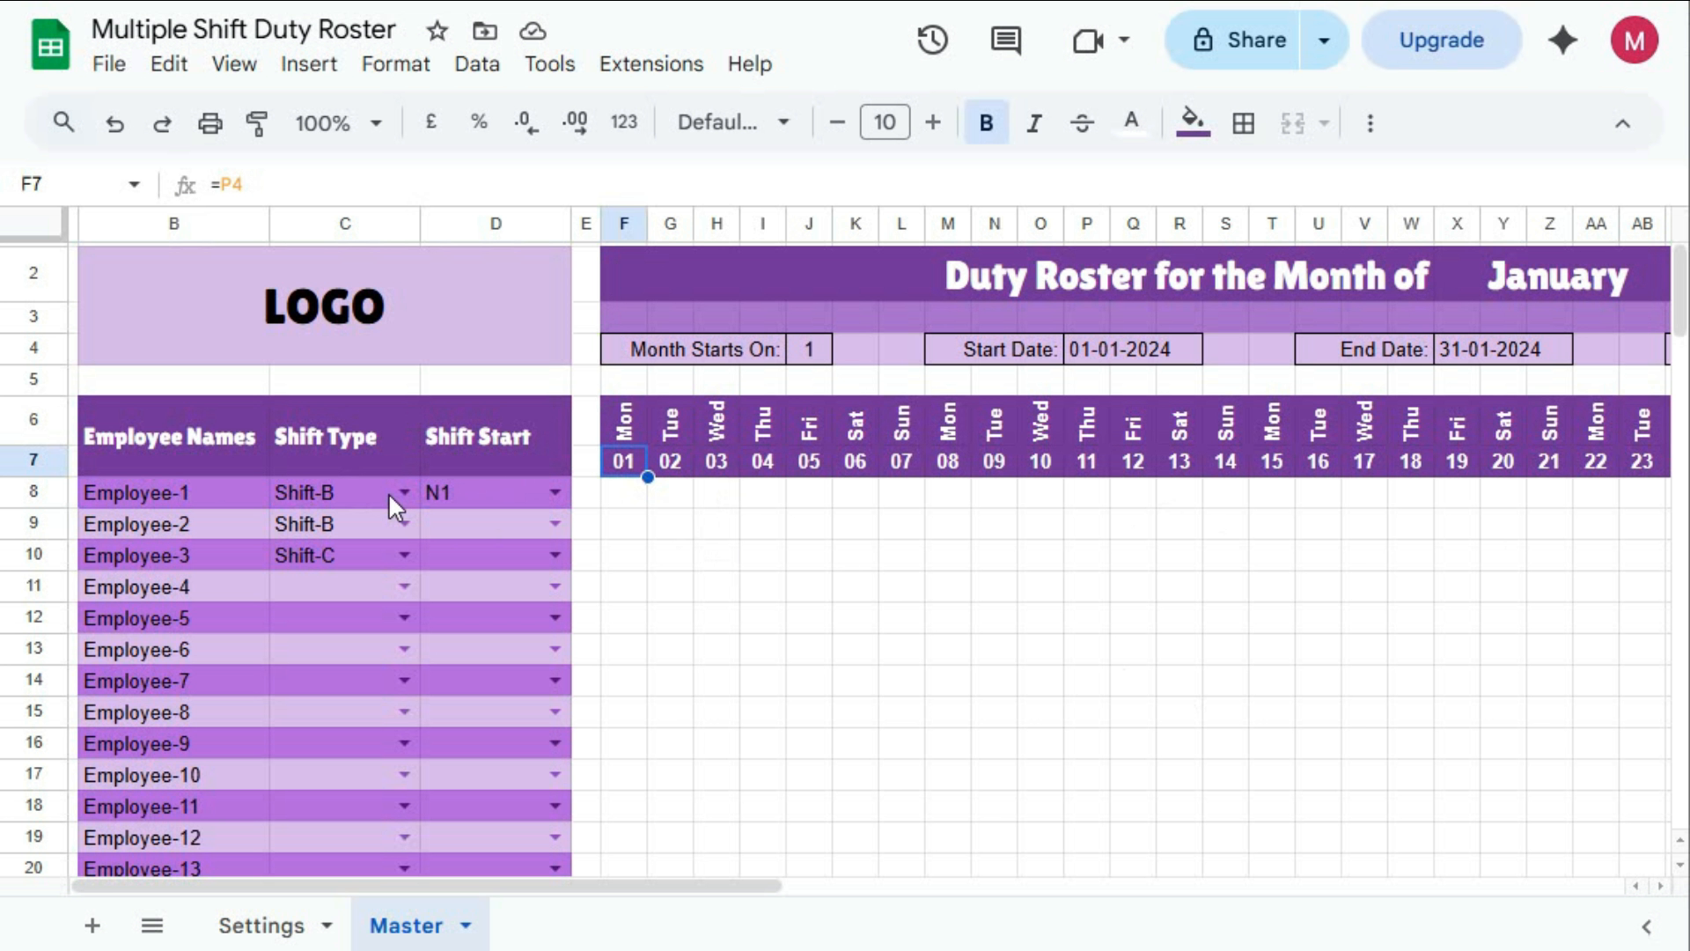
Begin an IF formula in F8 with an OR test whose first condition is $B8="", locking only the column
{"action": "left_click", "coordinate": [623, 497]}
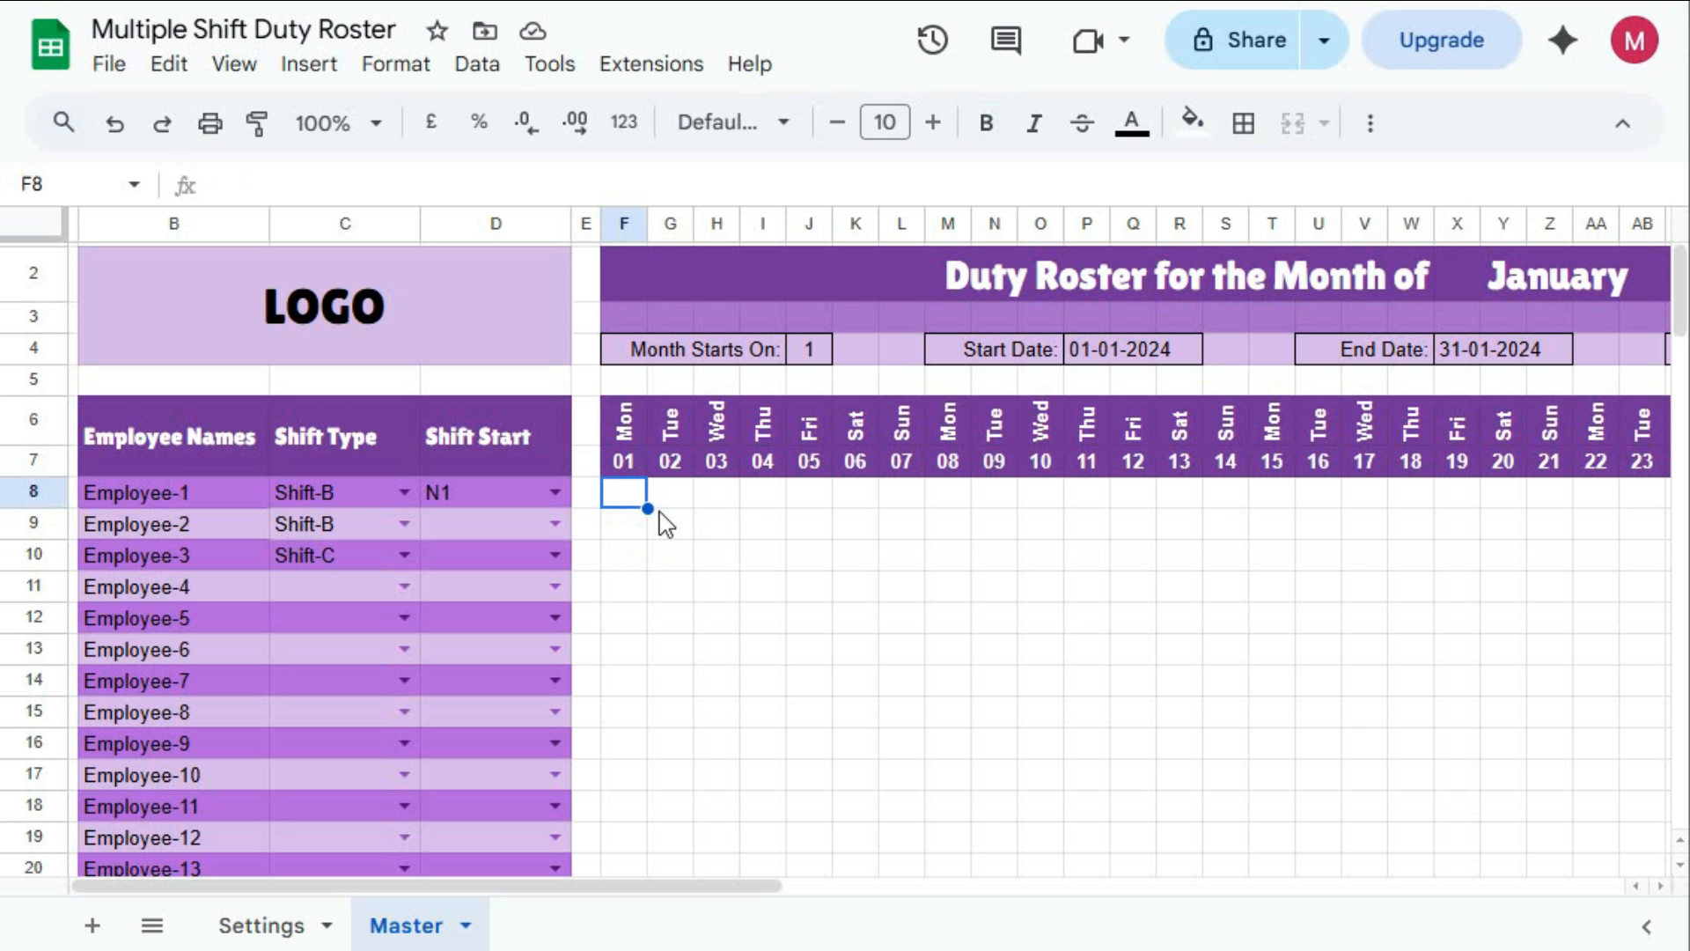
{"action": "type", "text": "="}
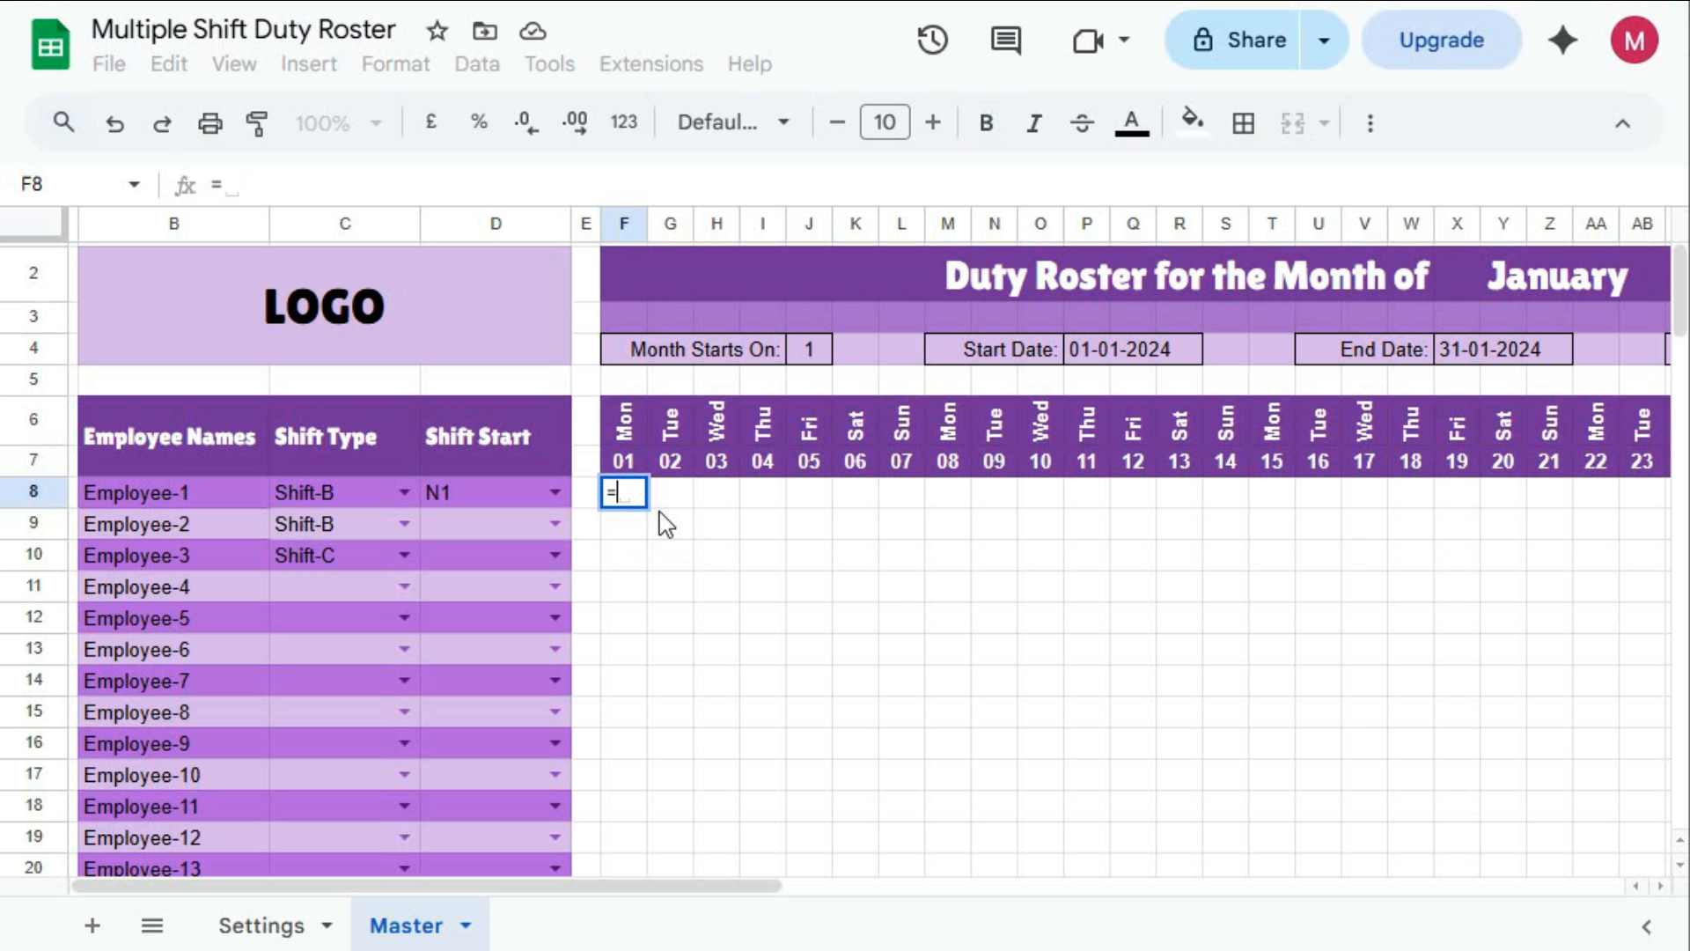
{"action": "type", "text": "IF(or"}
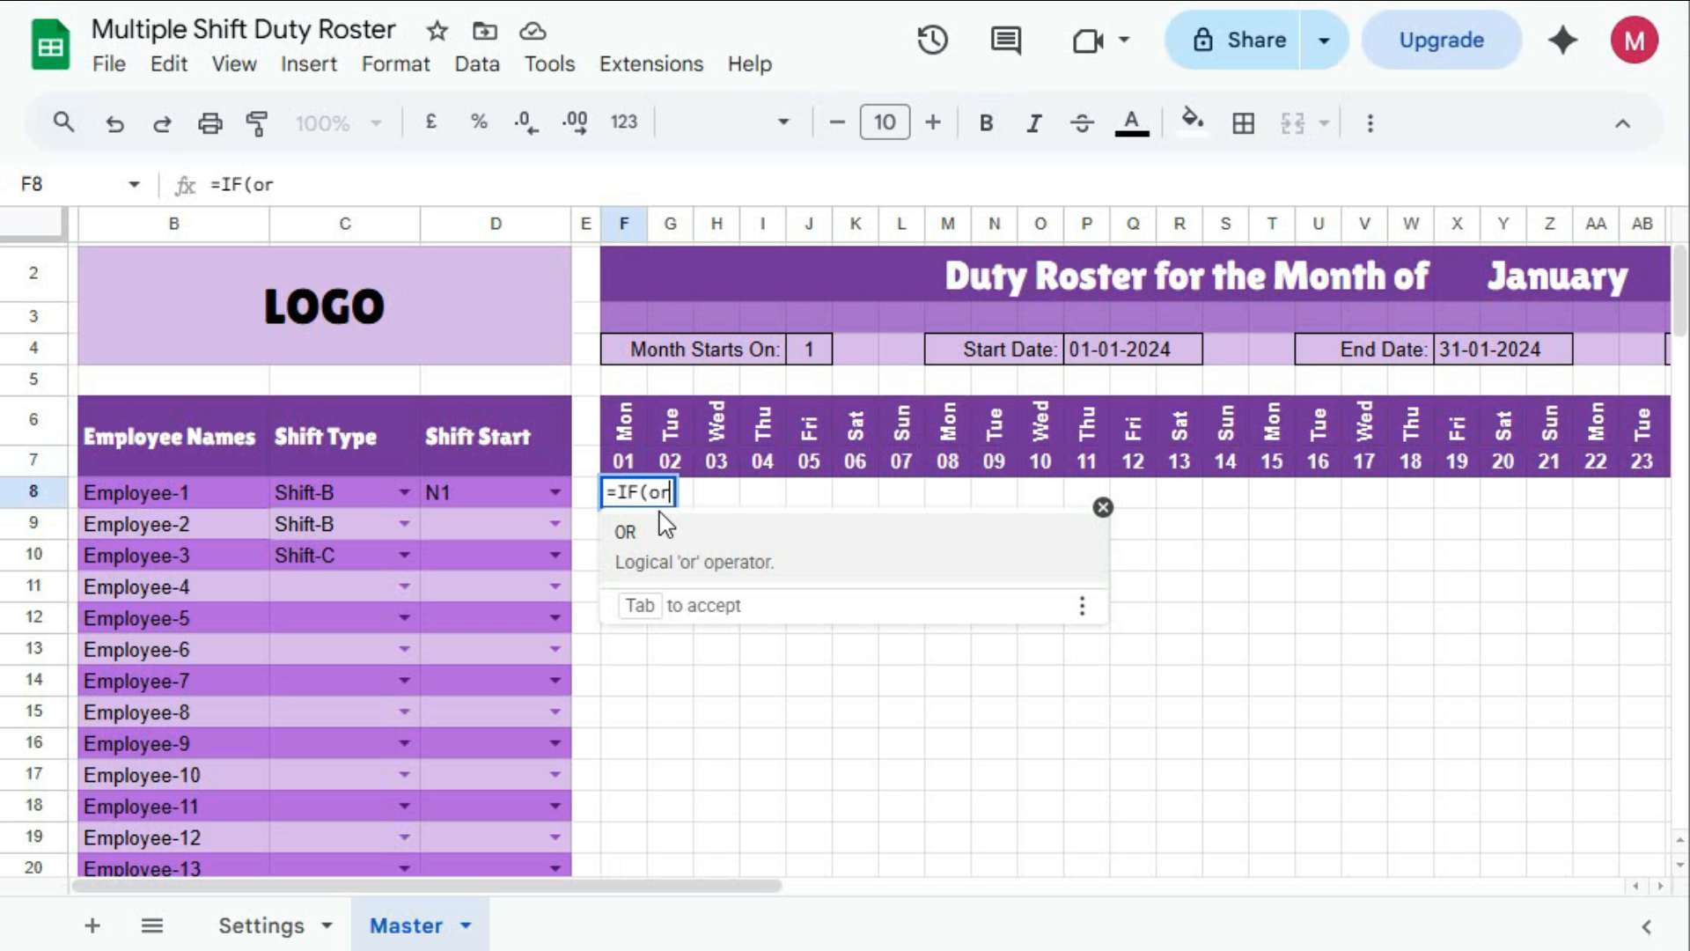
{"action": "key", "text": "Tab"}
{"action": "left_click", "coordinate": [167, 493]}
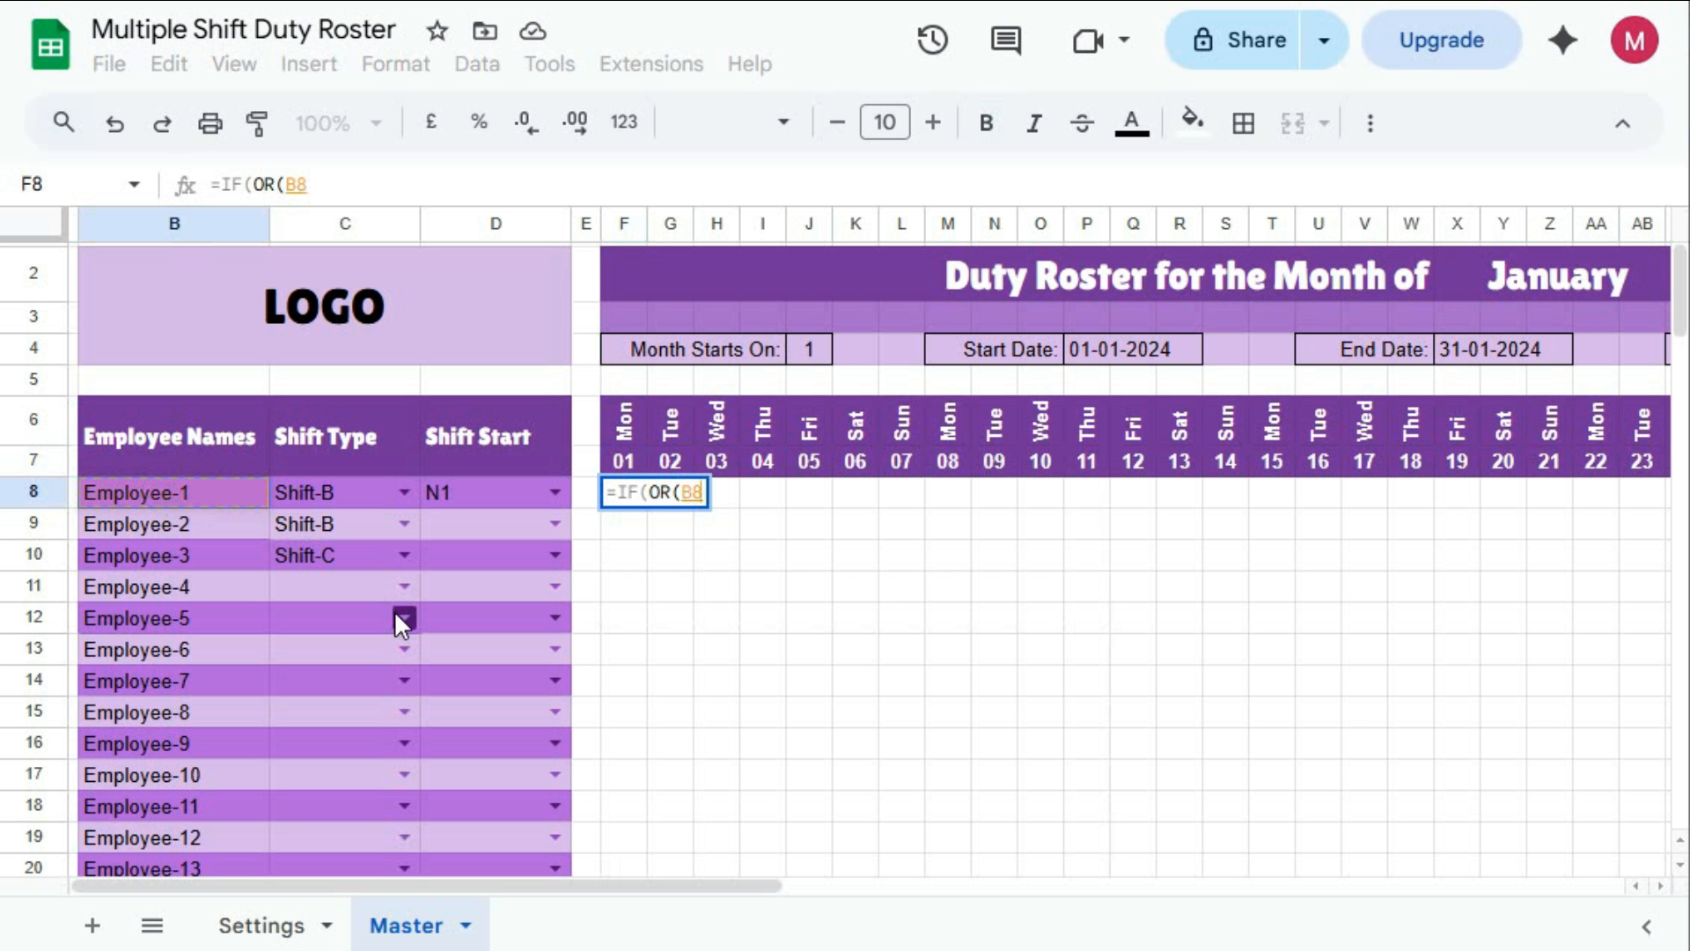
{"action": "key", "text": "F4"}
{"action": "key", "text": "F4"}
{"action": "type", "text": "="}
{"action": "type", "text": "\"\","}
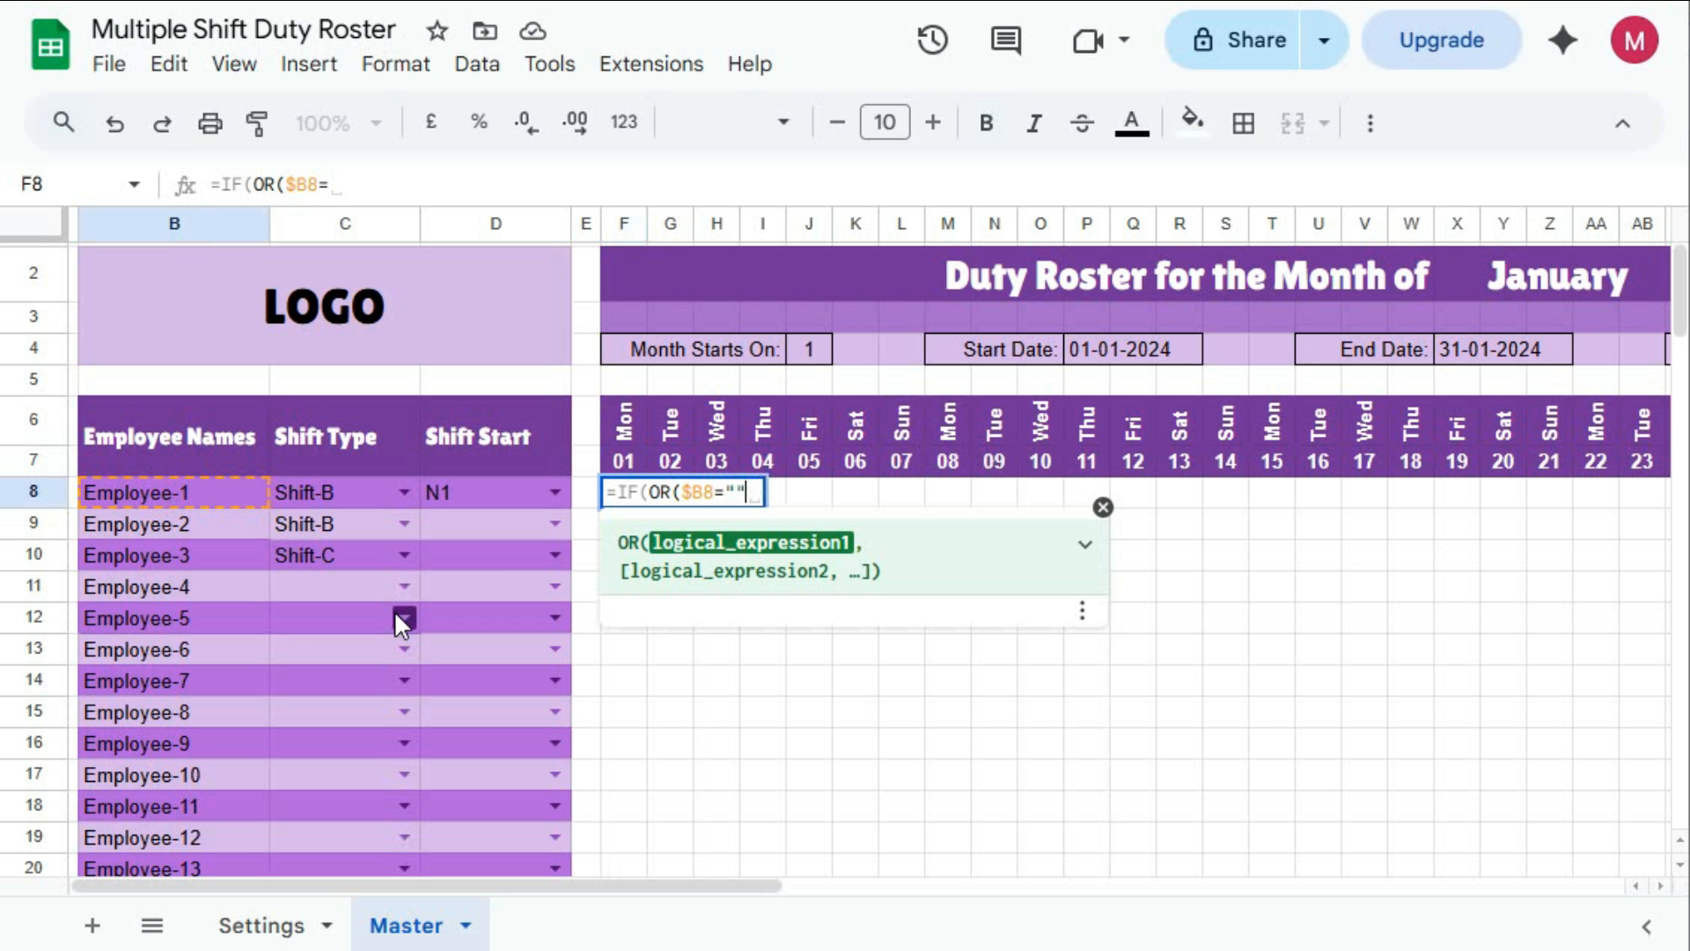
Add the blank checks $C8="" and $D8="" for shift type and shift start to the OR test
{"action": "left_click", "coordinate": [337, 489]}
{"action": "key", "text": "F4"}
{"action": "key", "text": "F4"}
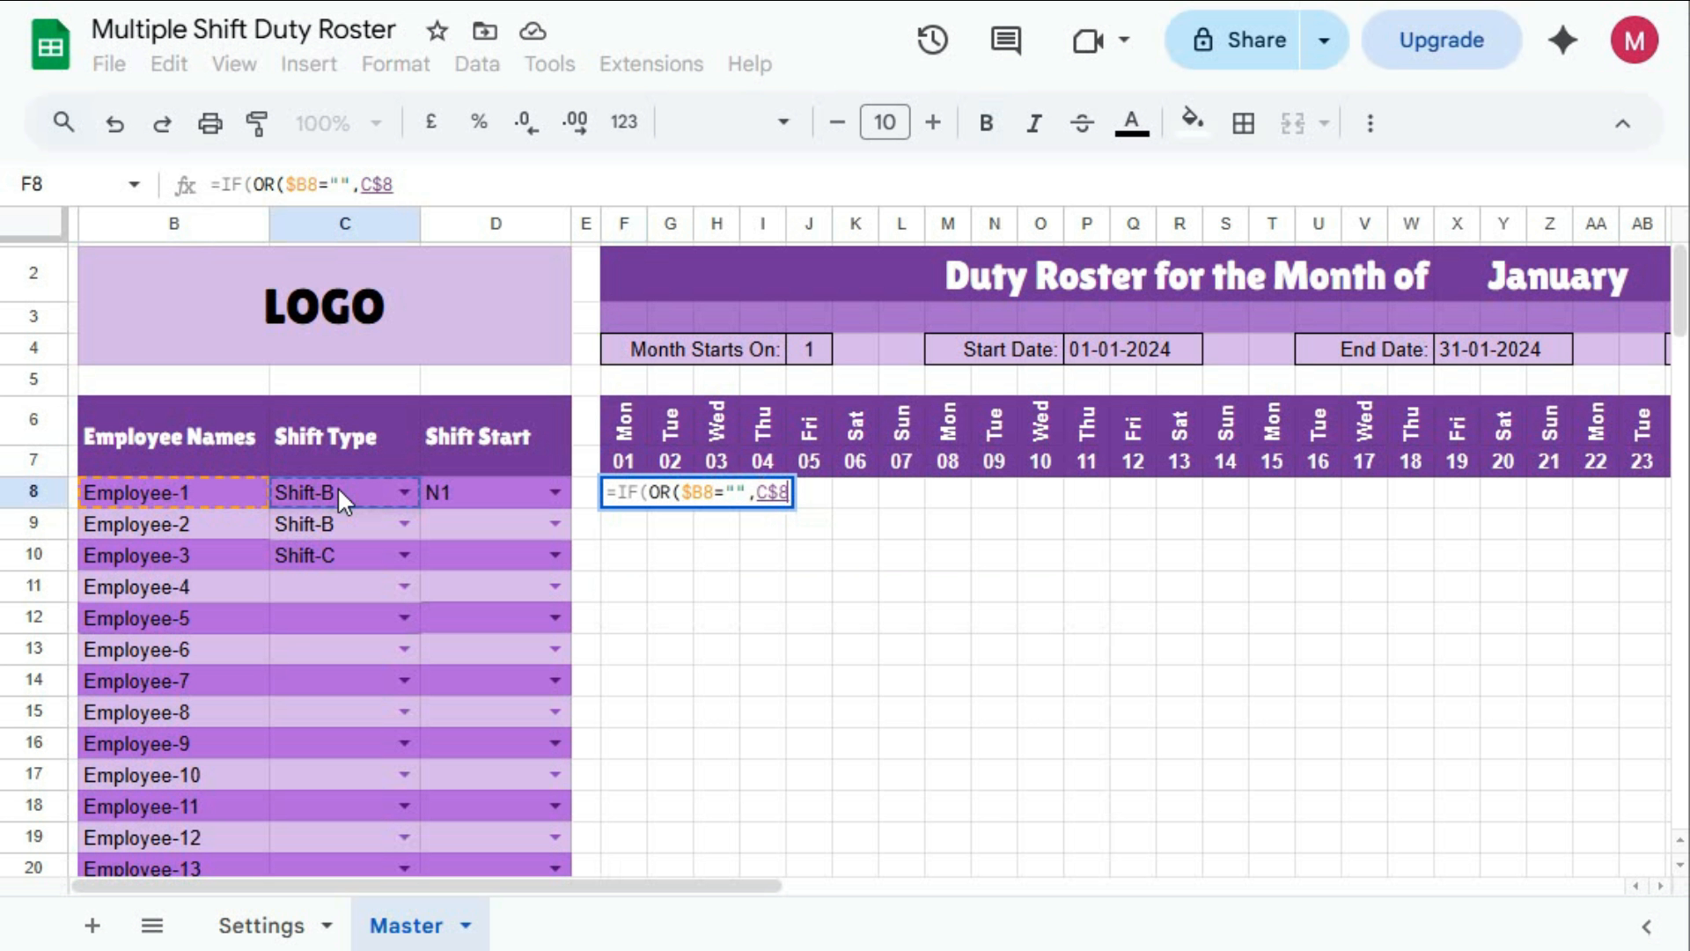
{"action": "type", "text": "=\"\""}
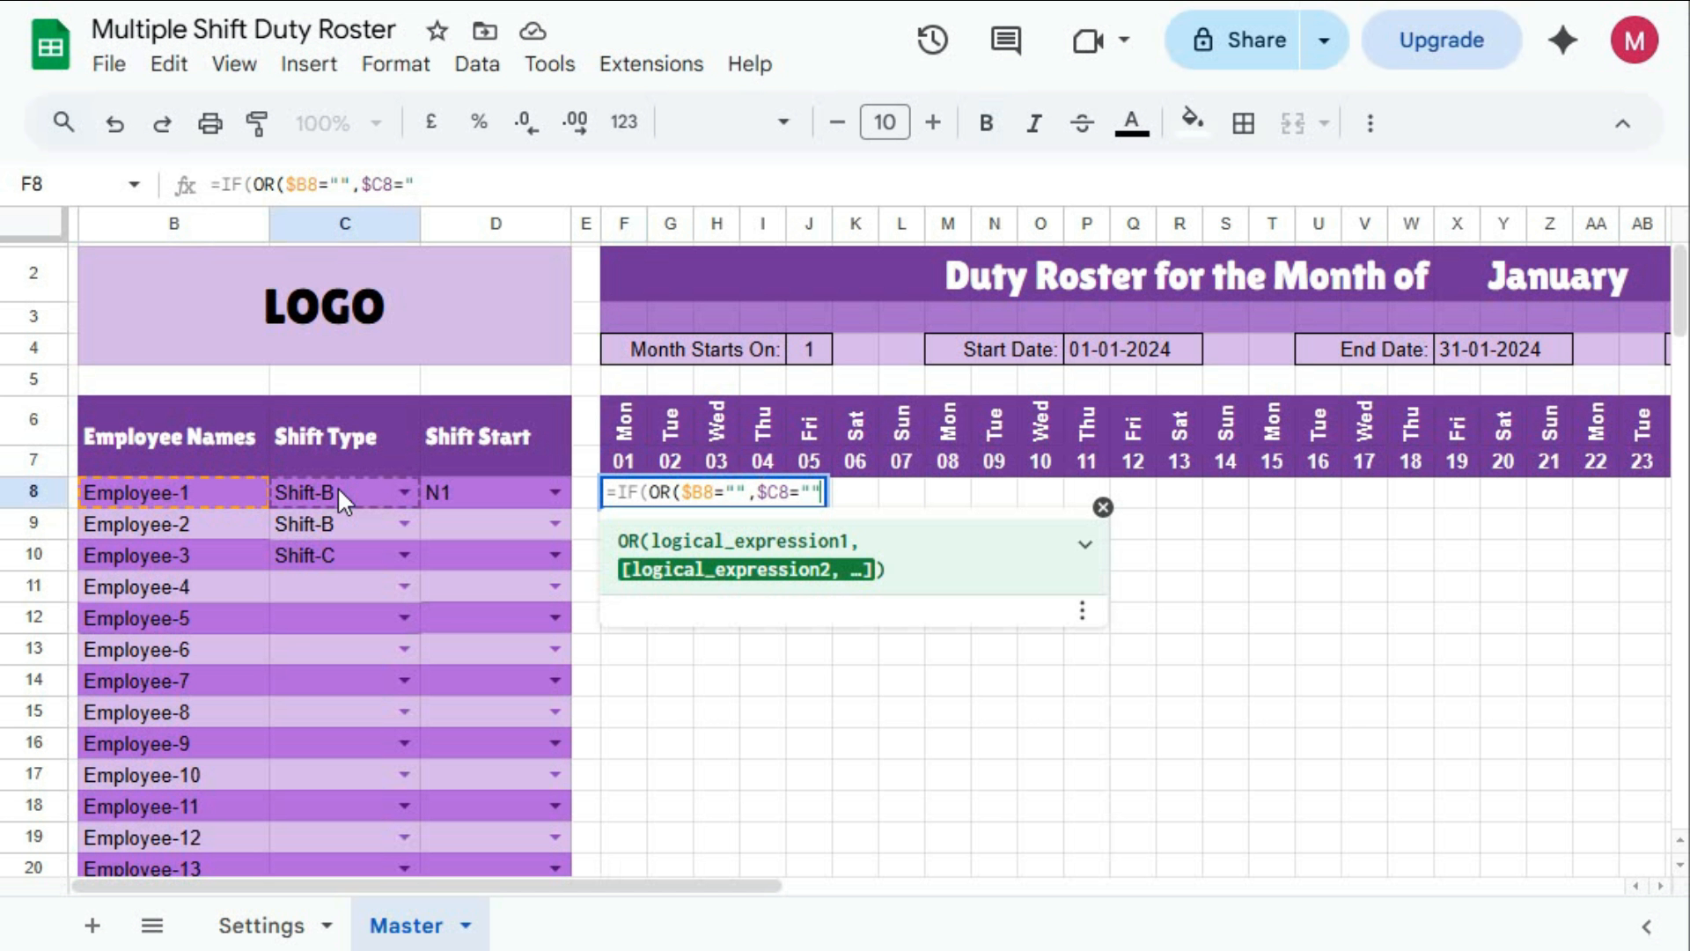
{"action": "type", "text": ","}
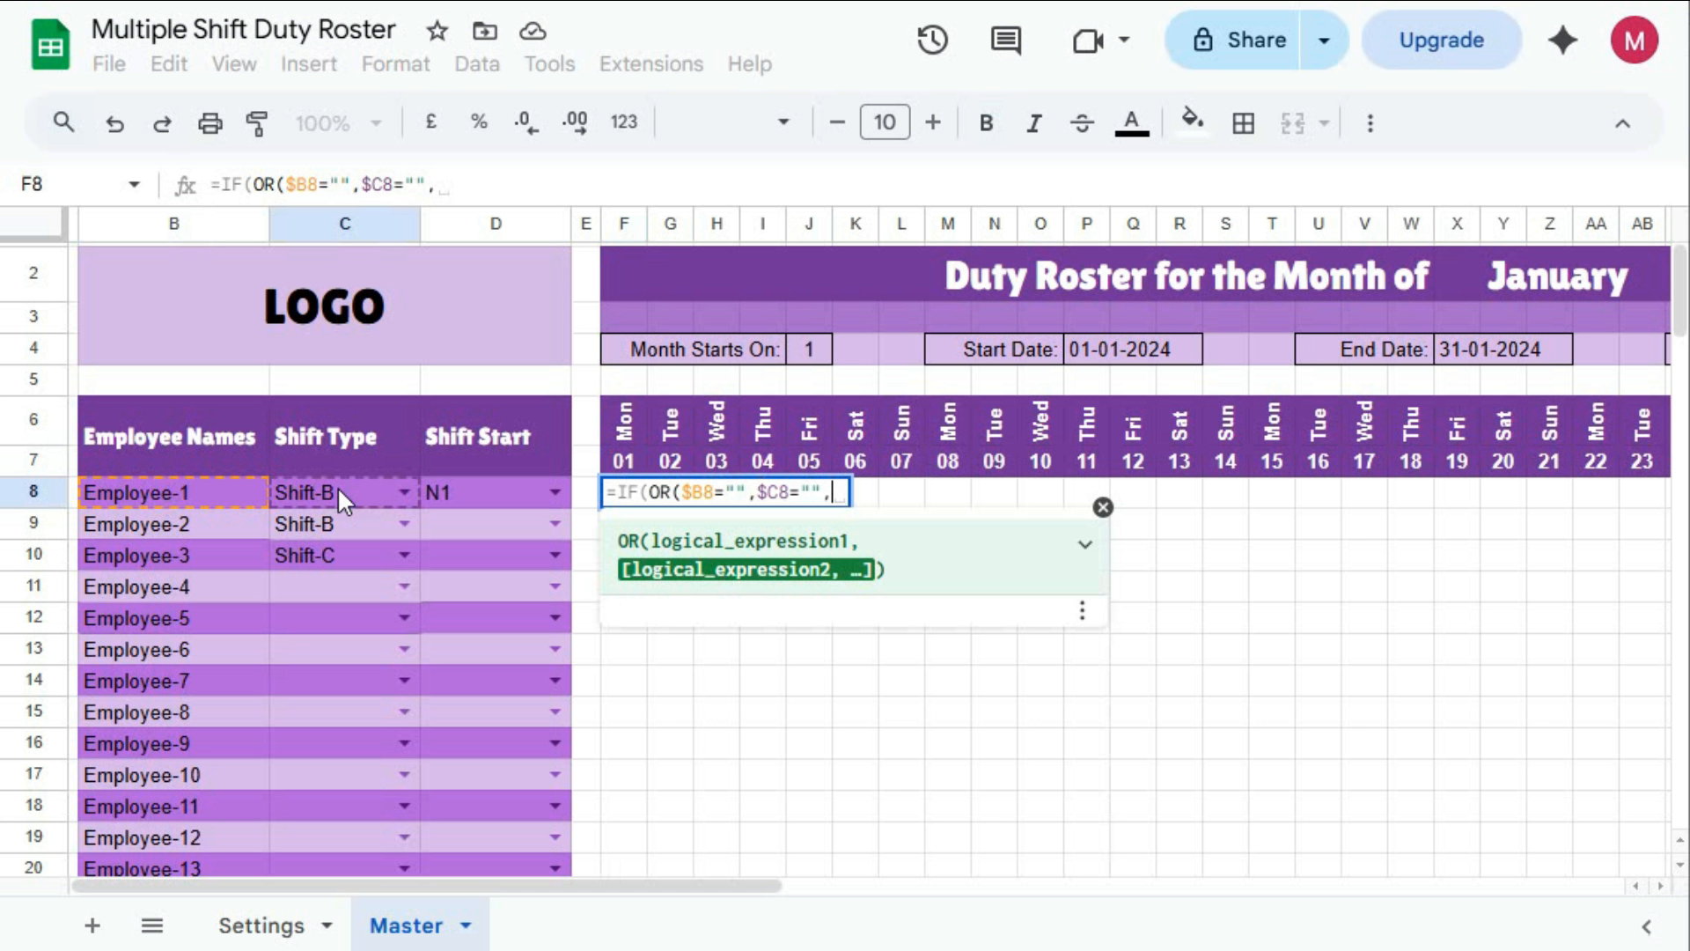
{"action": "left_click", "coordinate": [450, 502]}
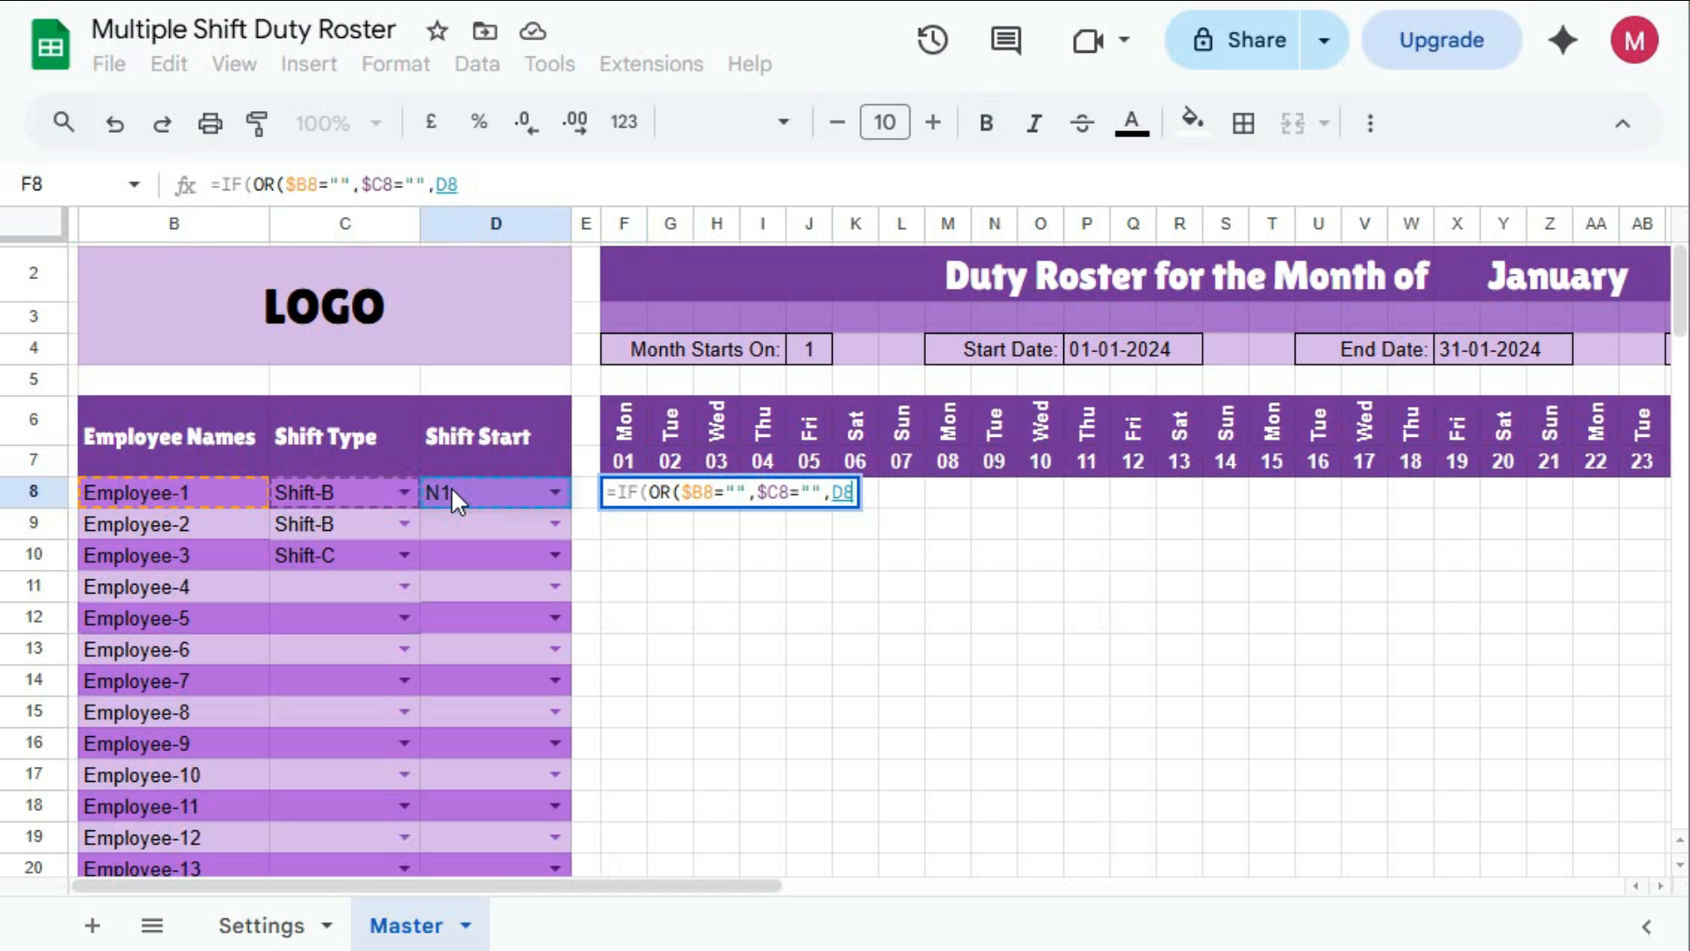
{"action": "key", "text": "F4"}
{"action": "key", "text": "F4"}
{"action": "type", "text": "=\"\","}
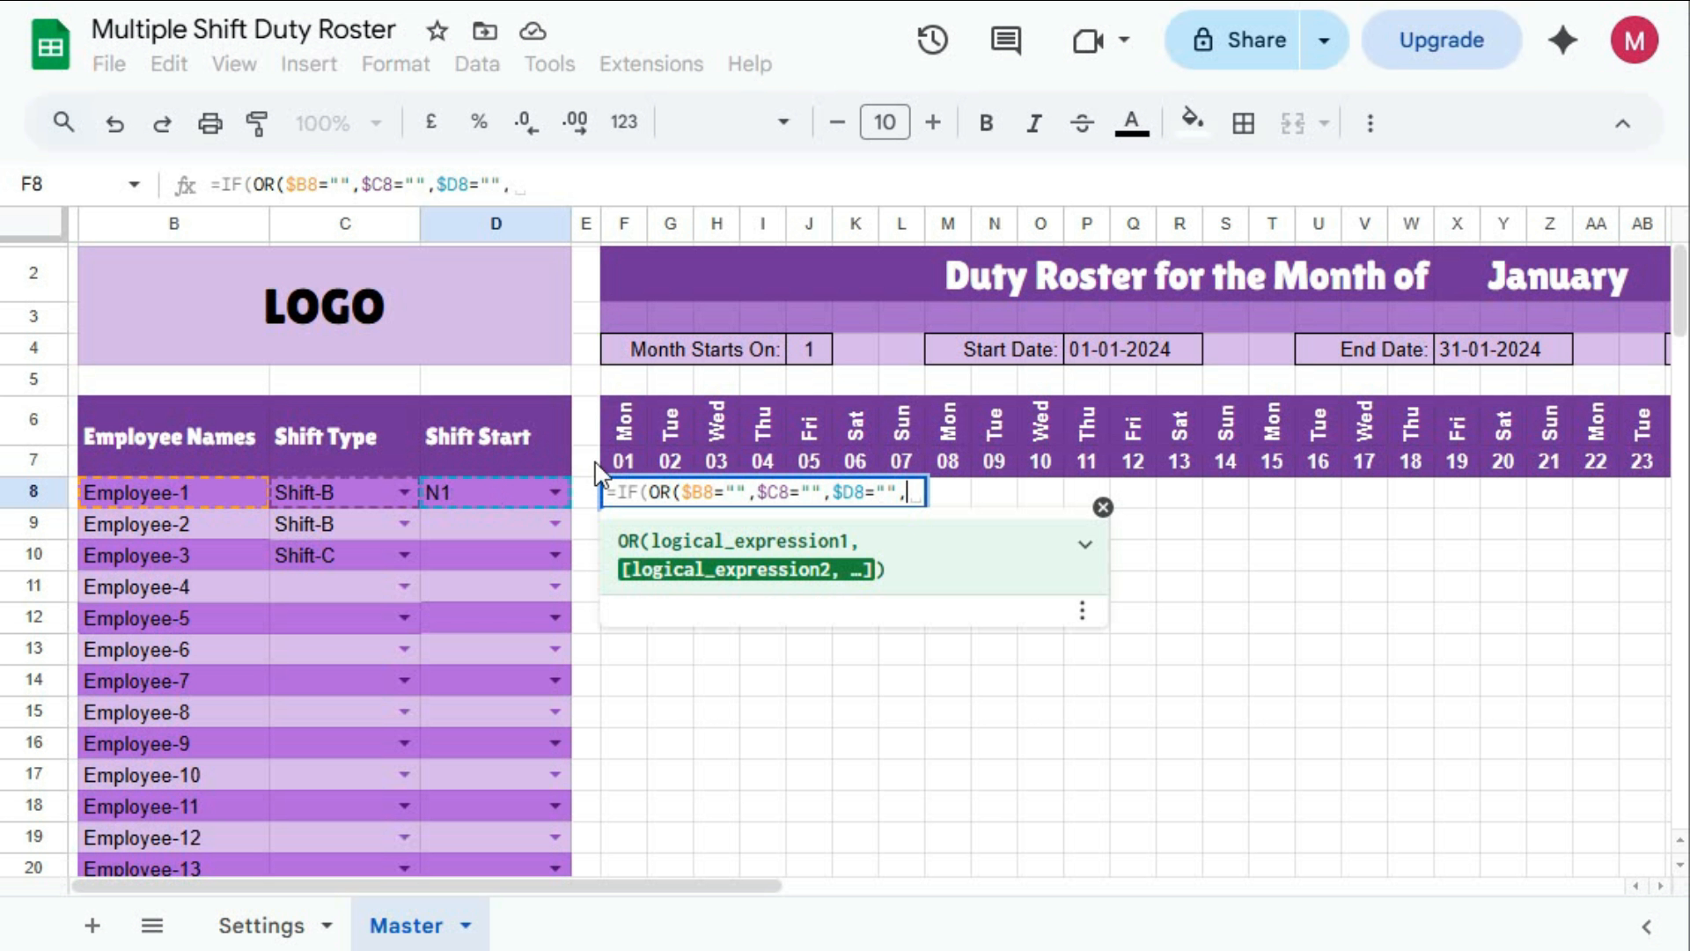
Complete the F8 formula with the date check F$7="", returning "" when any condition is true and 1 otherwise
{"action": "left_click", "coordinate": [626, 451]}
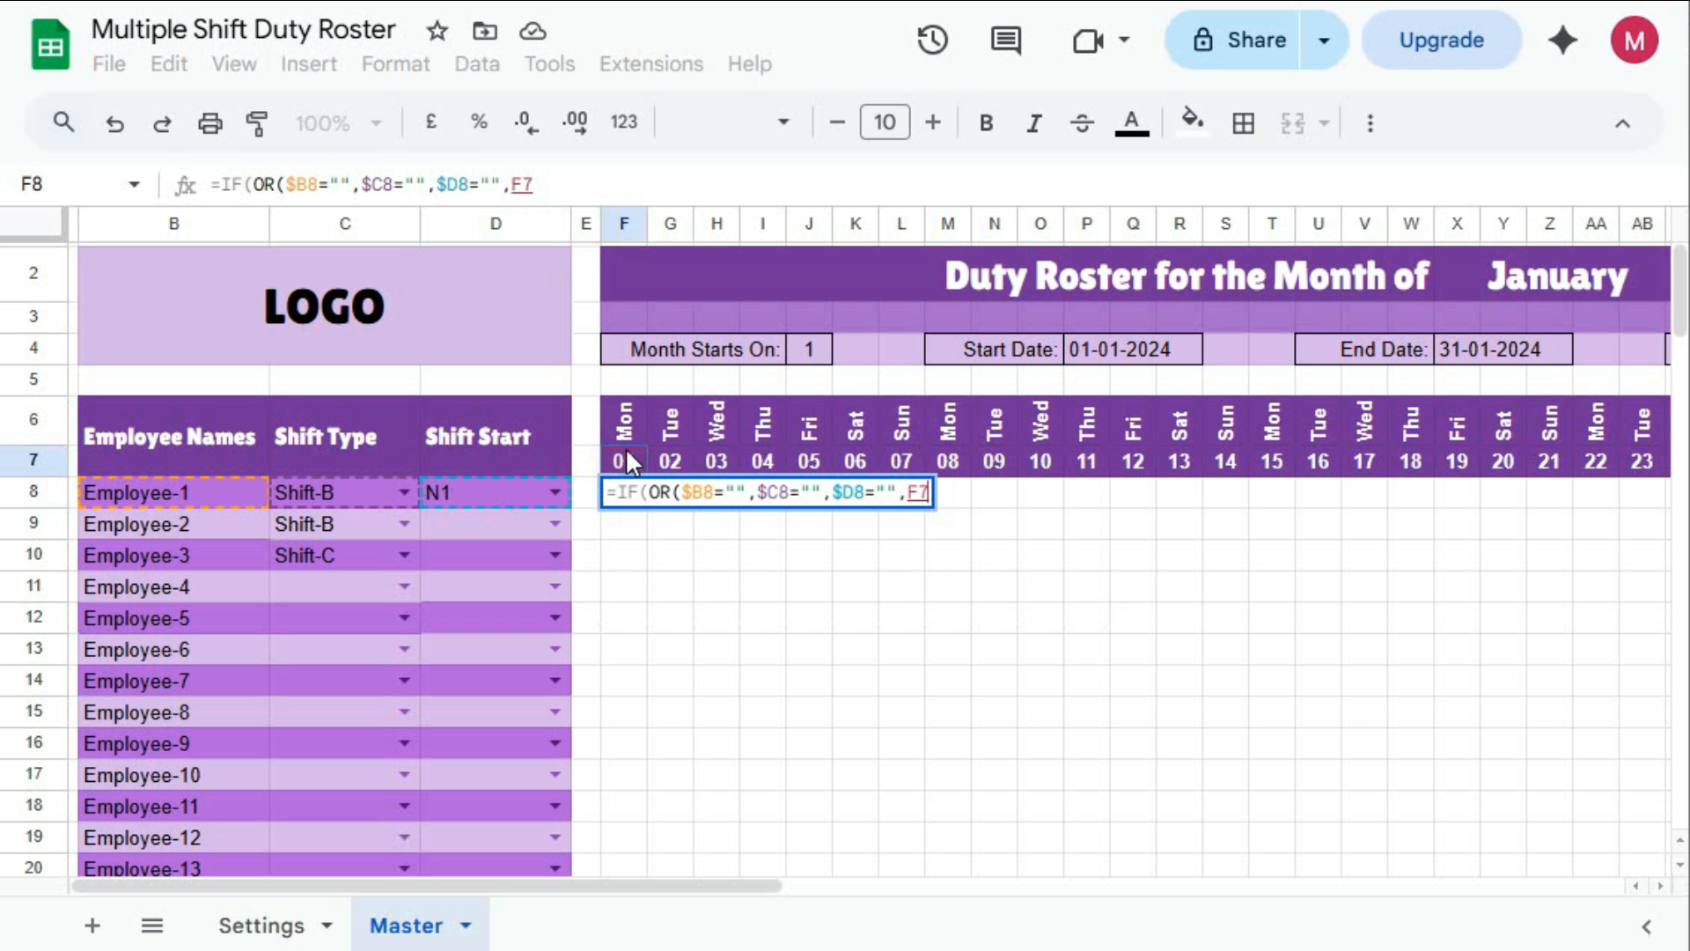
{"action": "key", "text": "F4"}
{"action": "key", "text": "F4"}
{"action": "type", "text": "="}
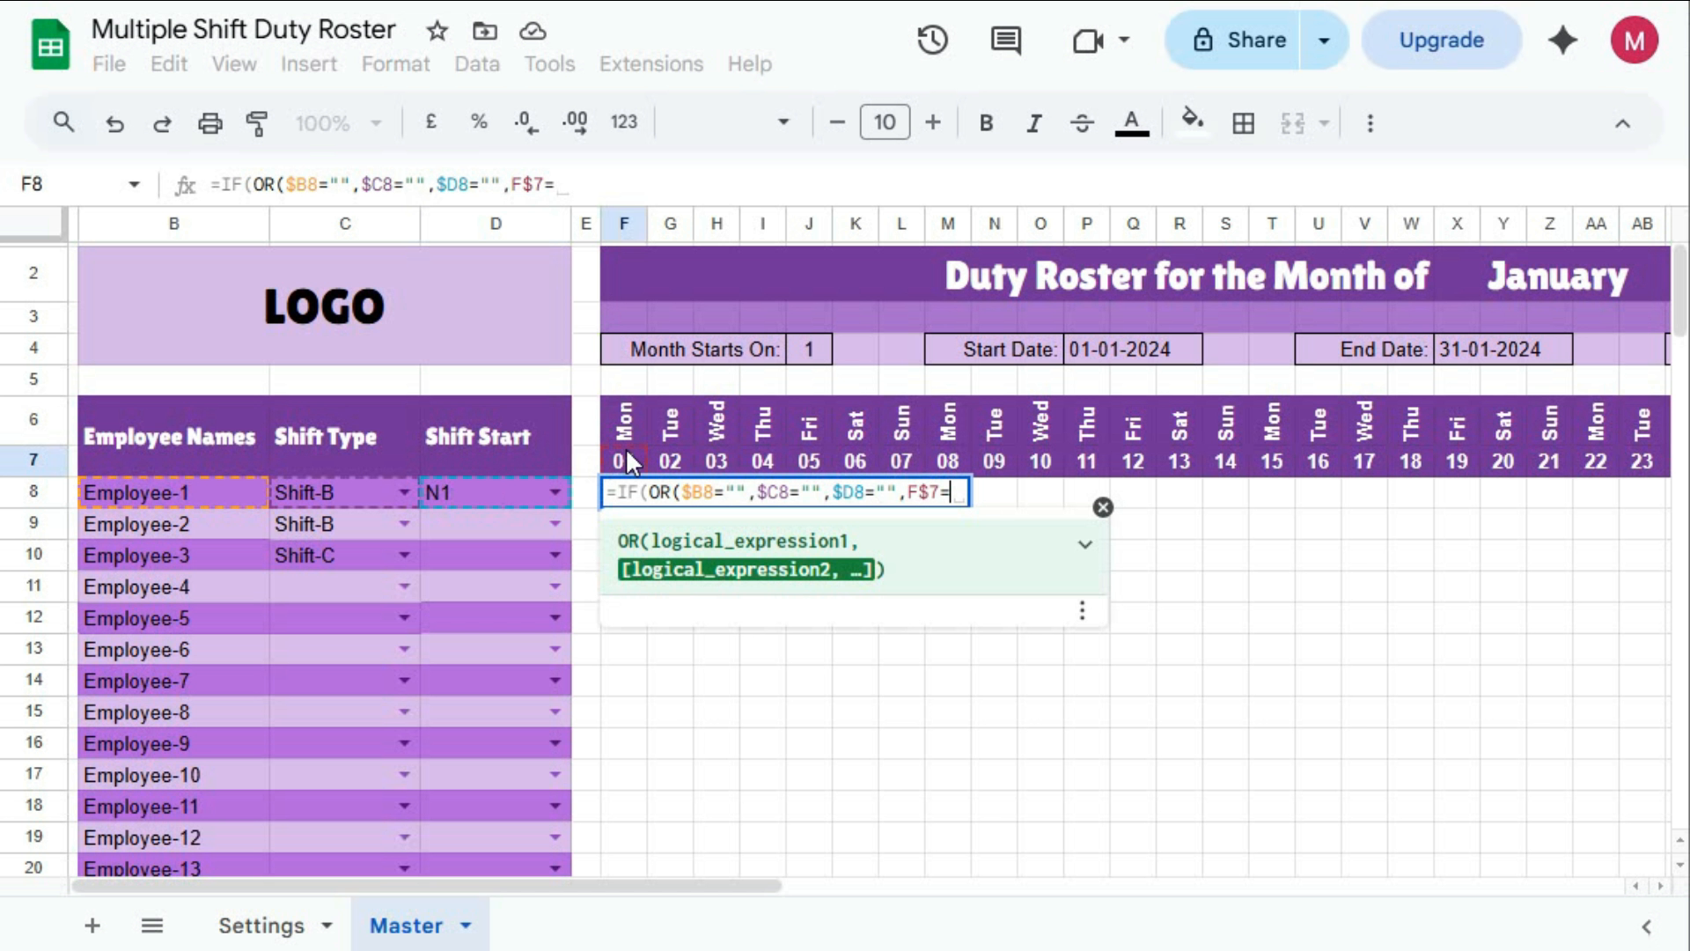
{"action": "type", "text": "\"\""}
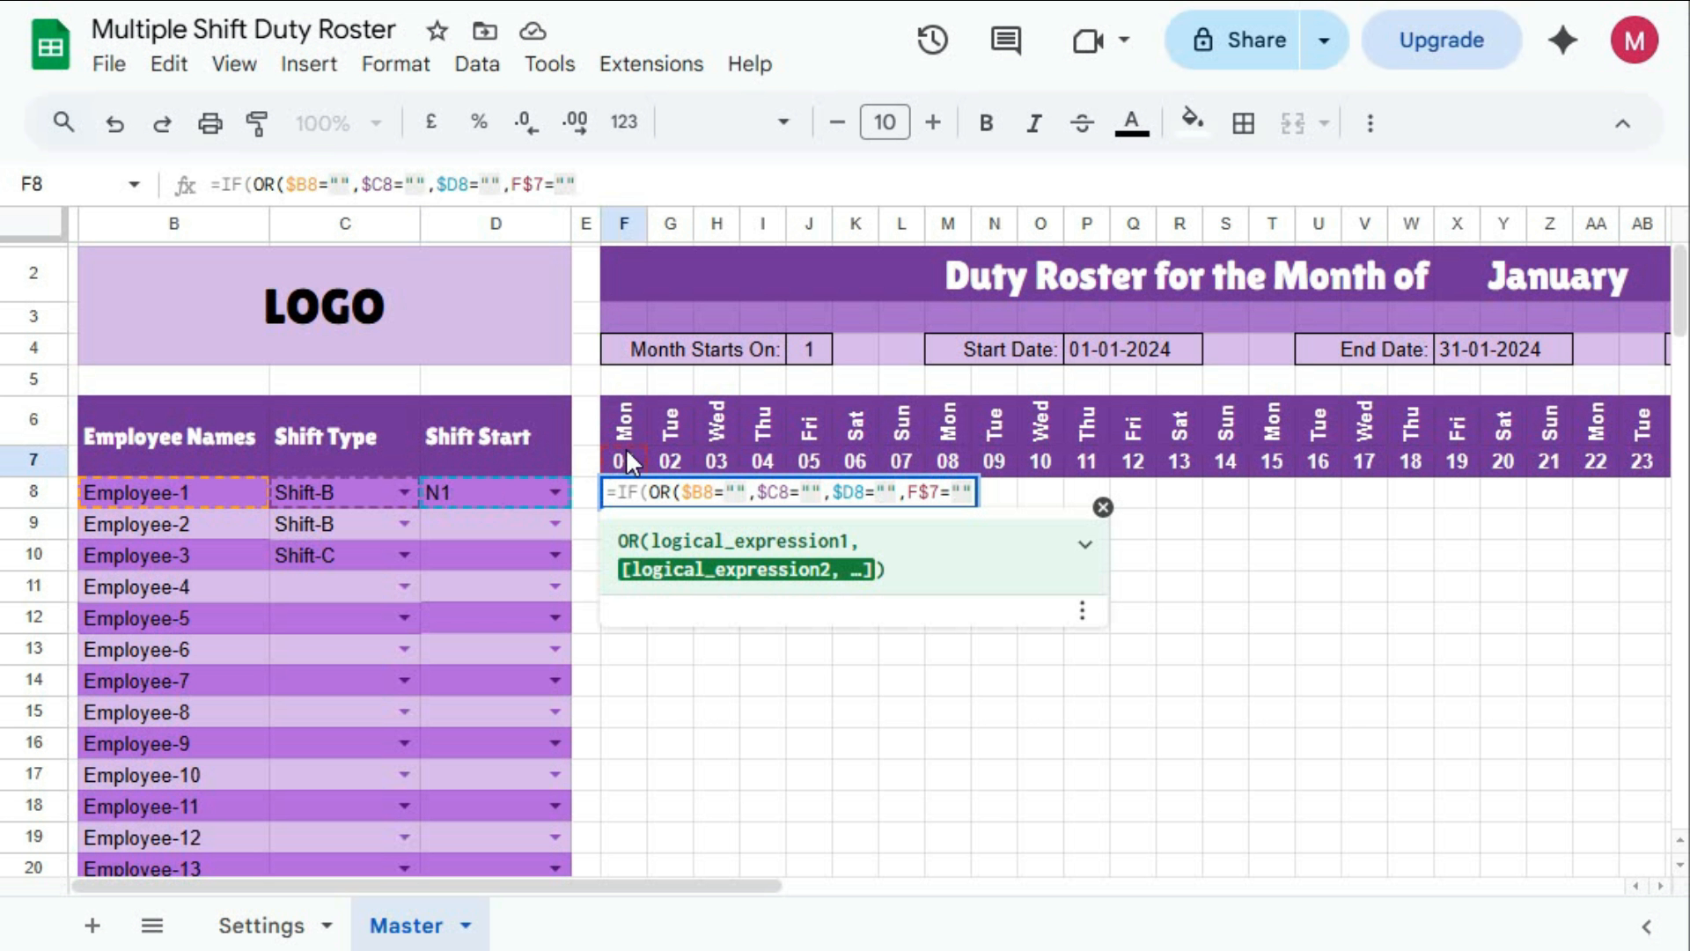
{"action": "type", "text": ")"}
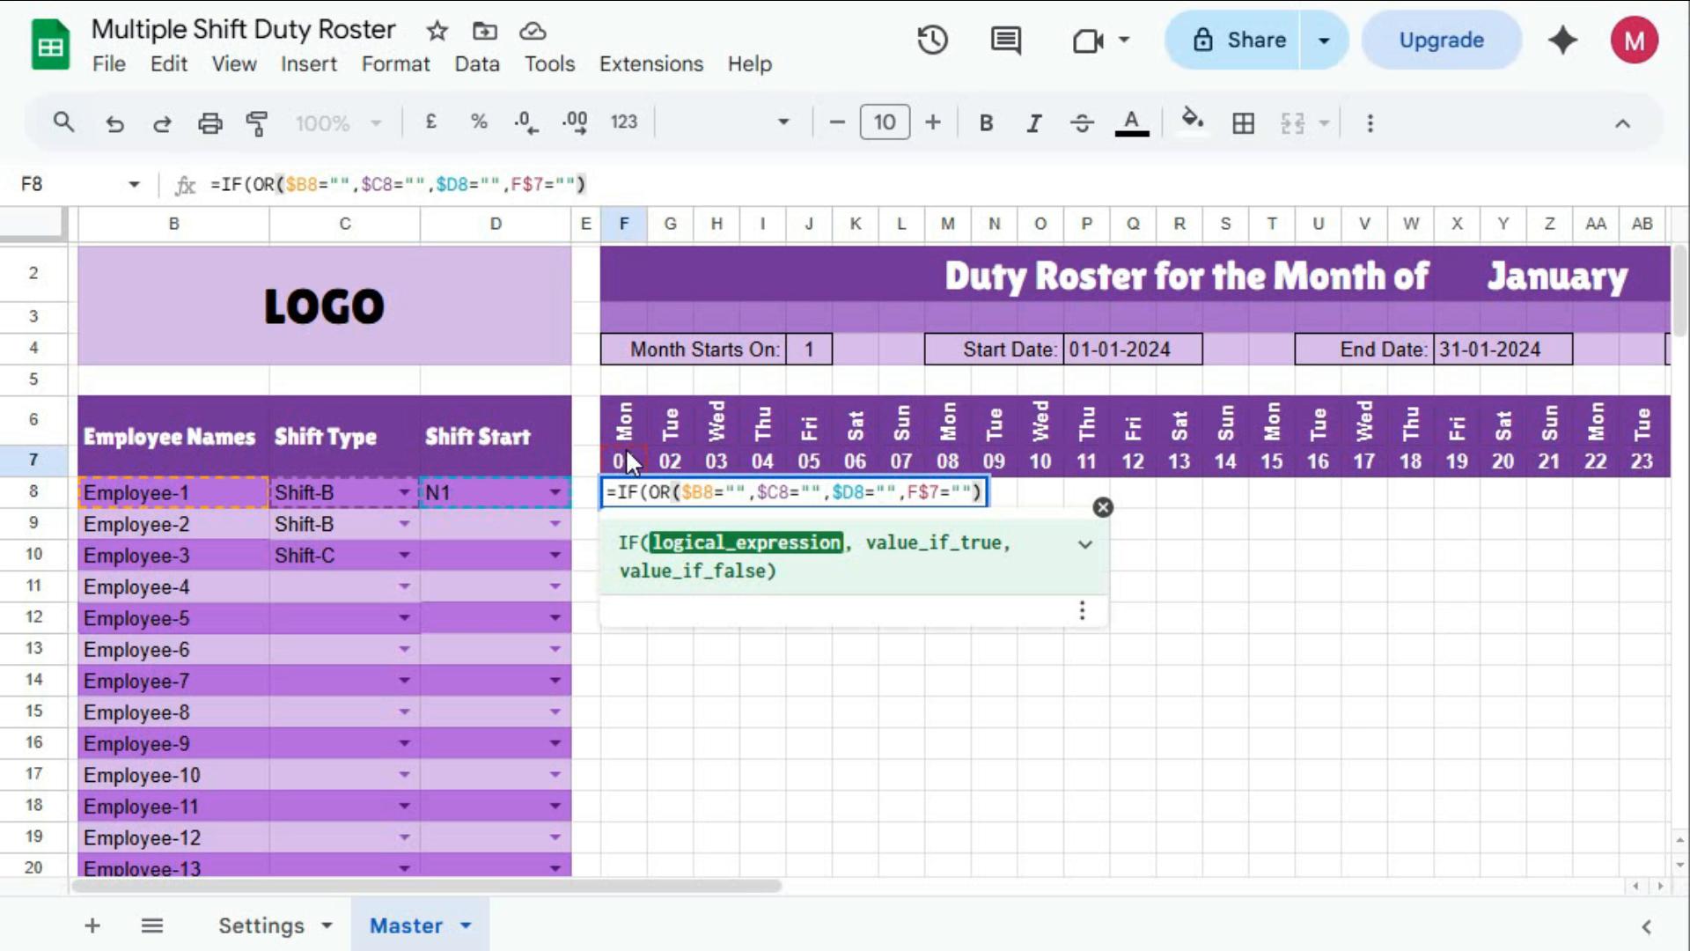
{"action": "type", "text": ","}
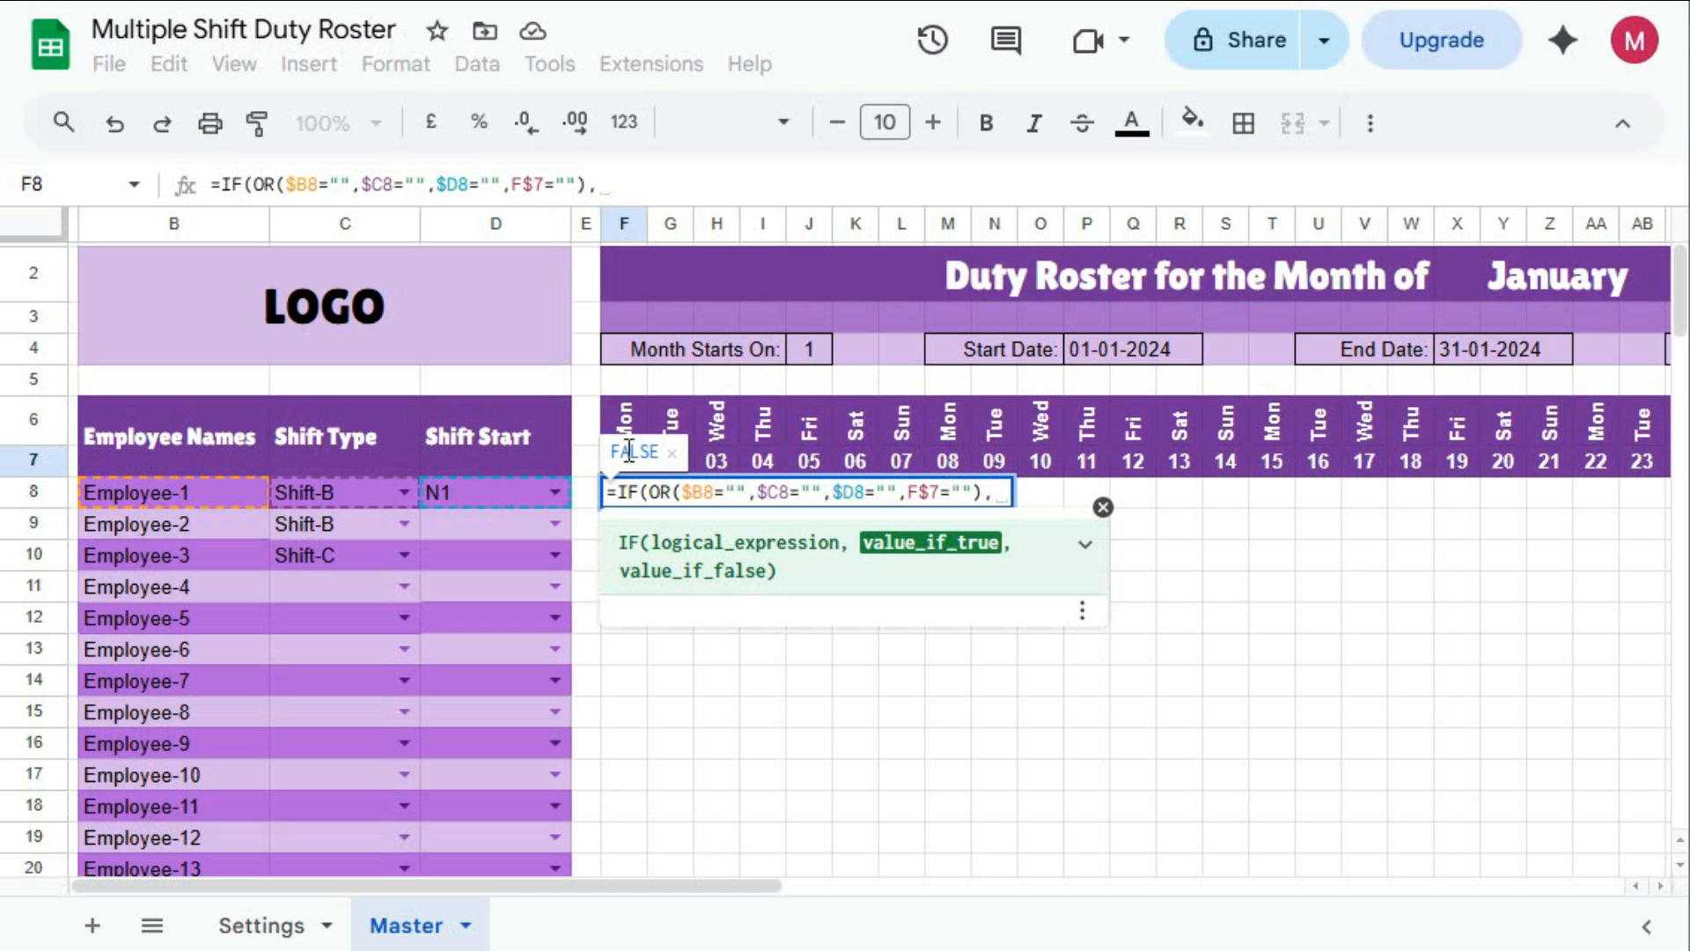
{"action": "type", "text": "\"\","}
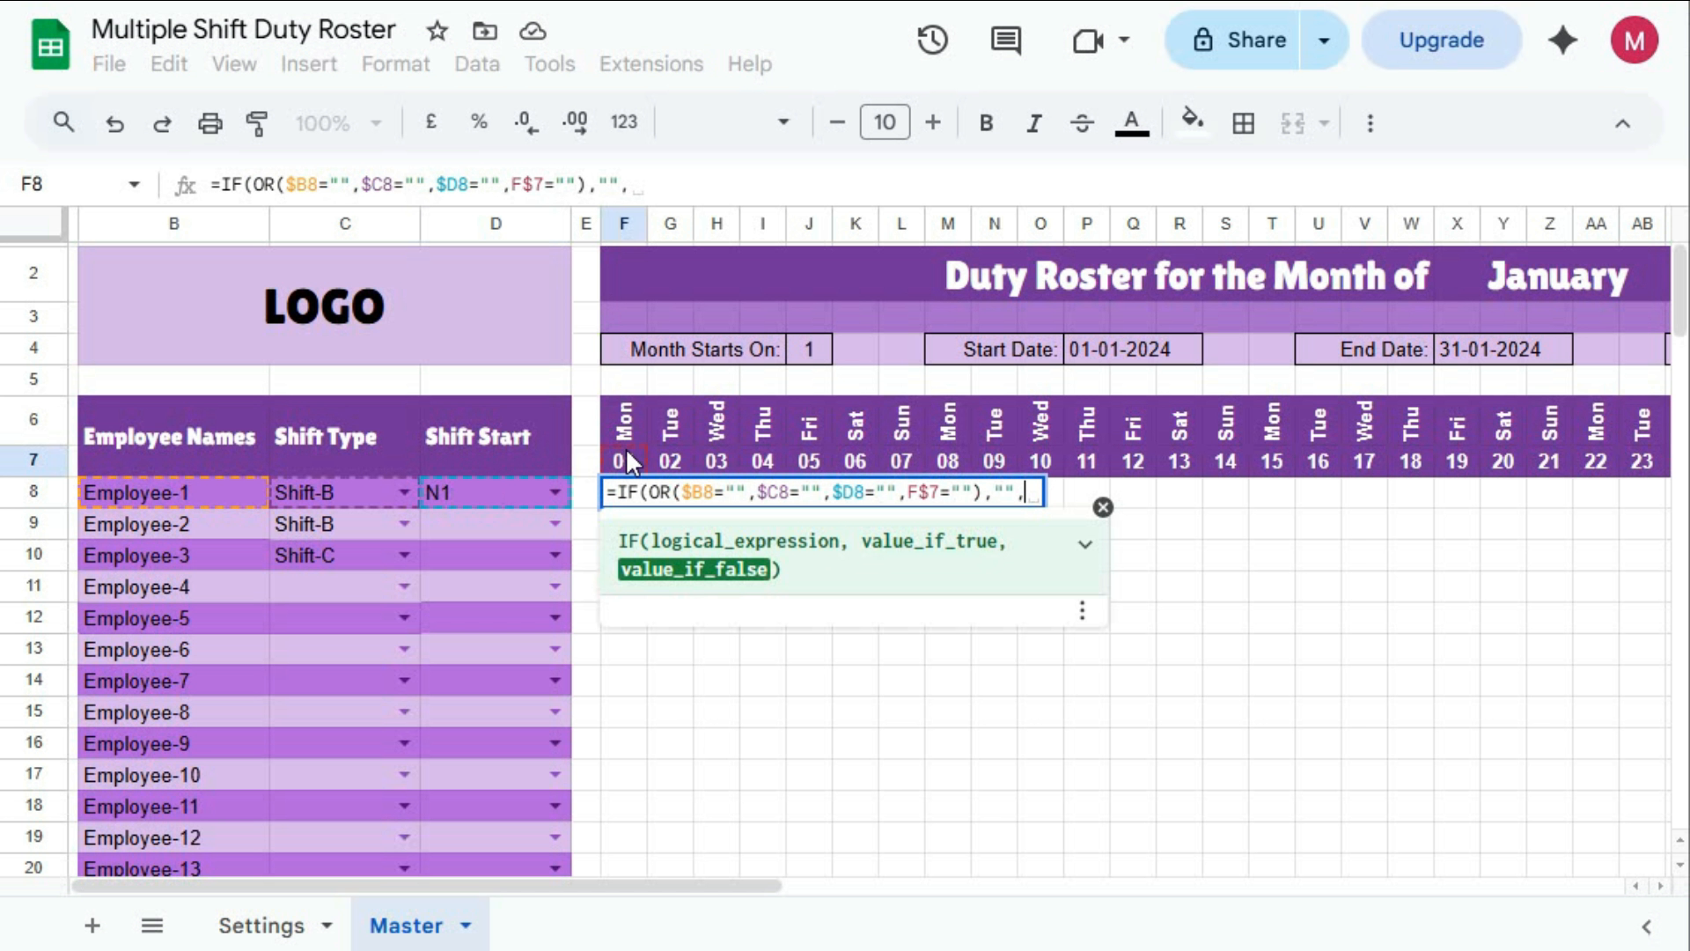
{"action": "type", "text": "1"}
{"action": "key", "text": "Return"}
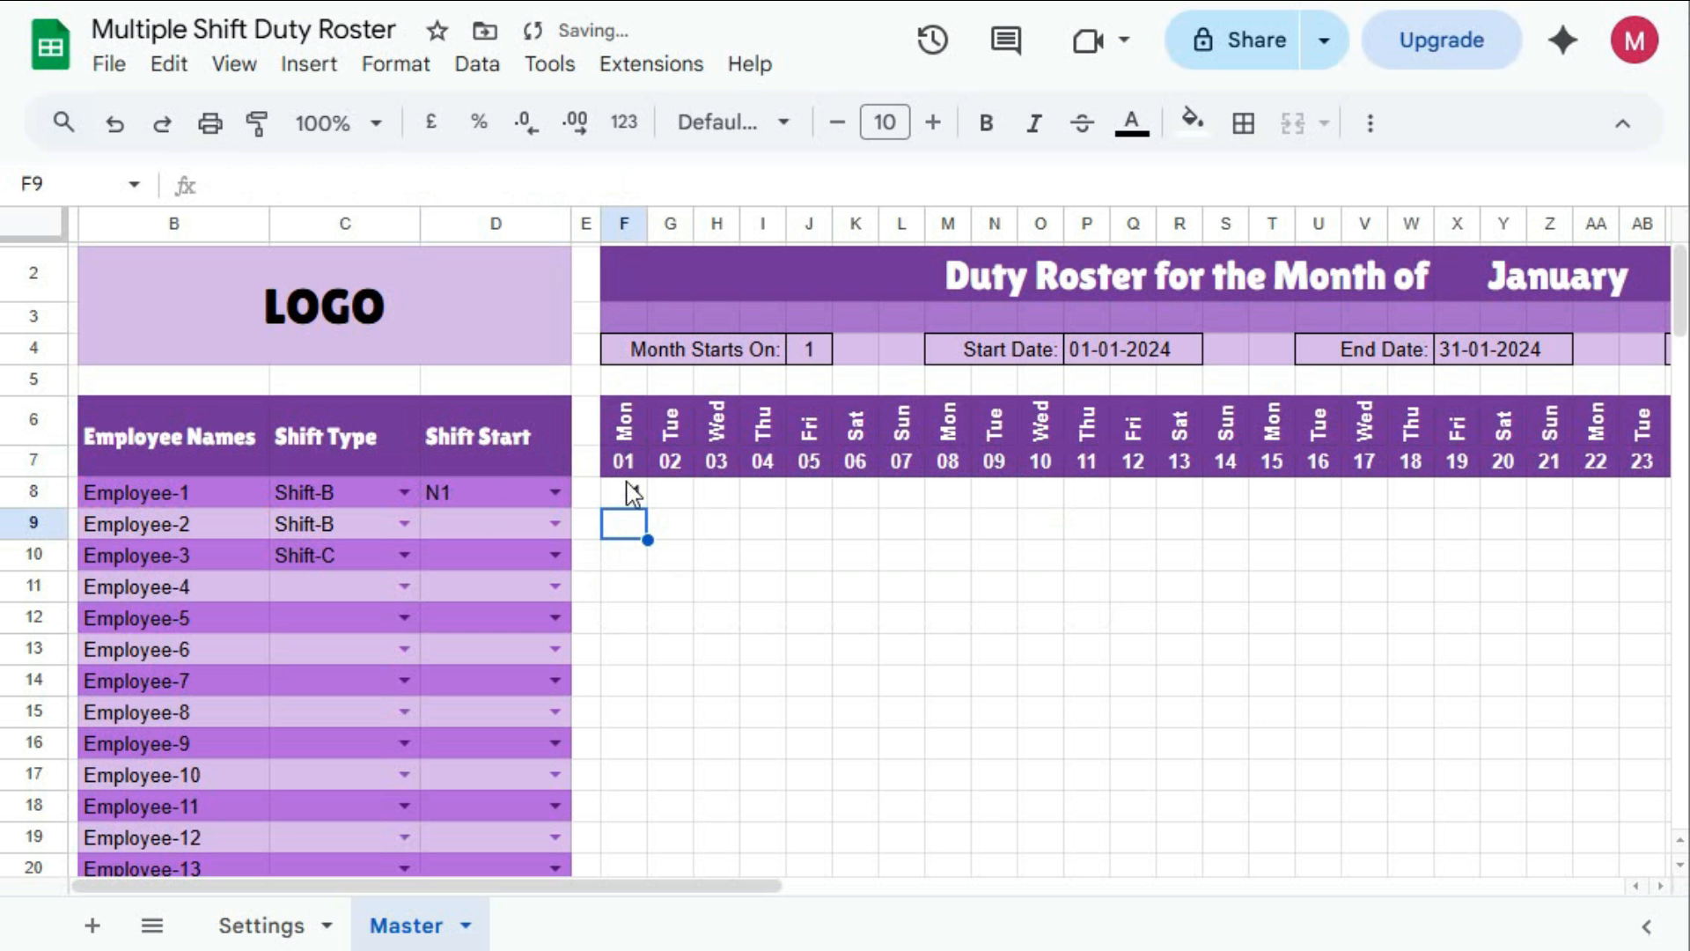
Test the F8 formula by clearing Employee-1's shift start in D8 and choosing N1 again
{"action": "left_click", "coordinate": [628, 495]}
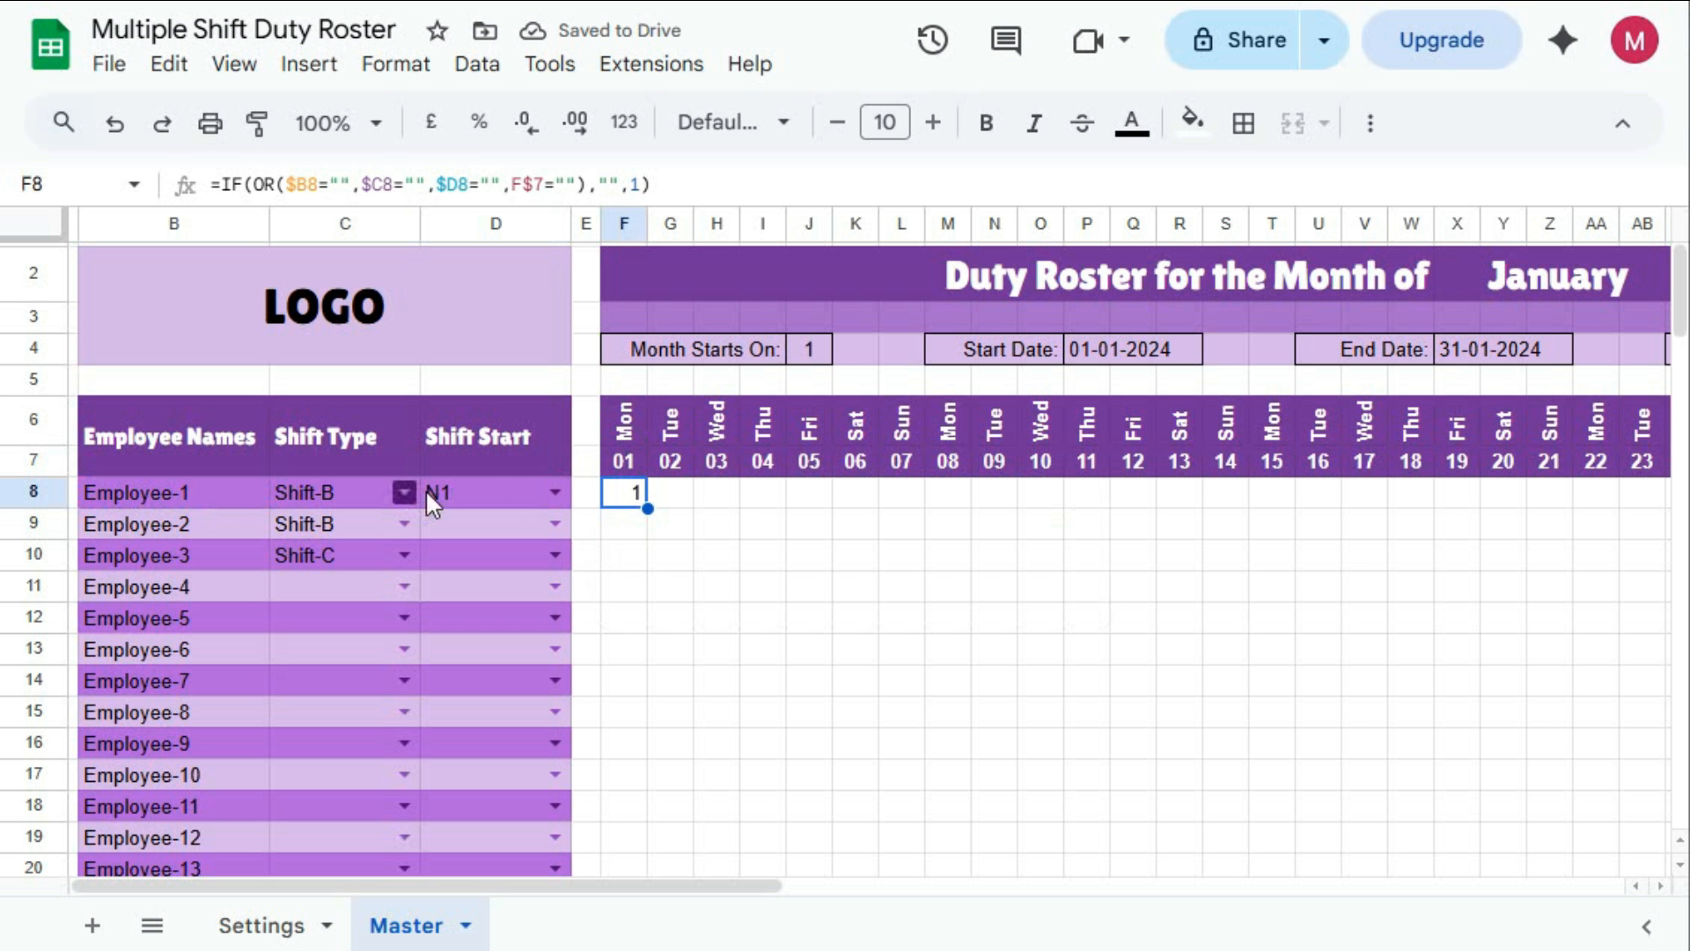
{"action": "left_click", "coordinate": [472, 489]}
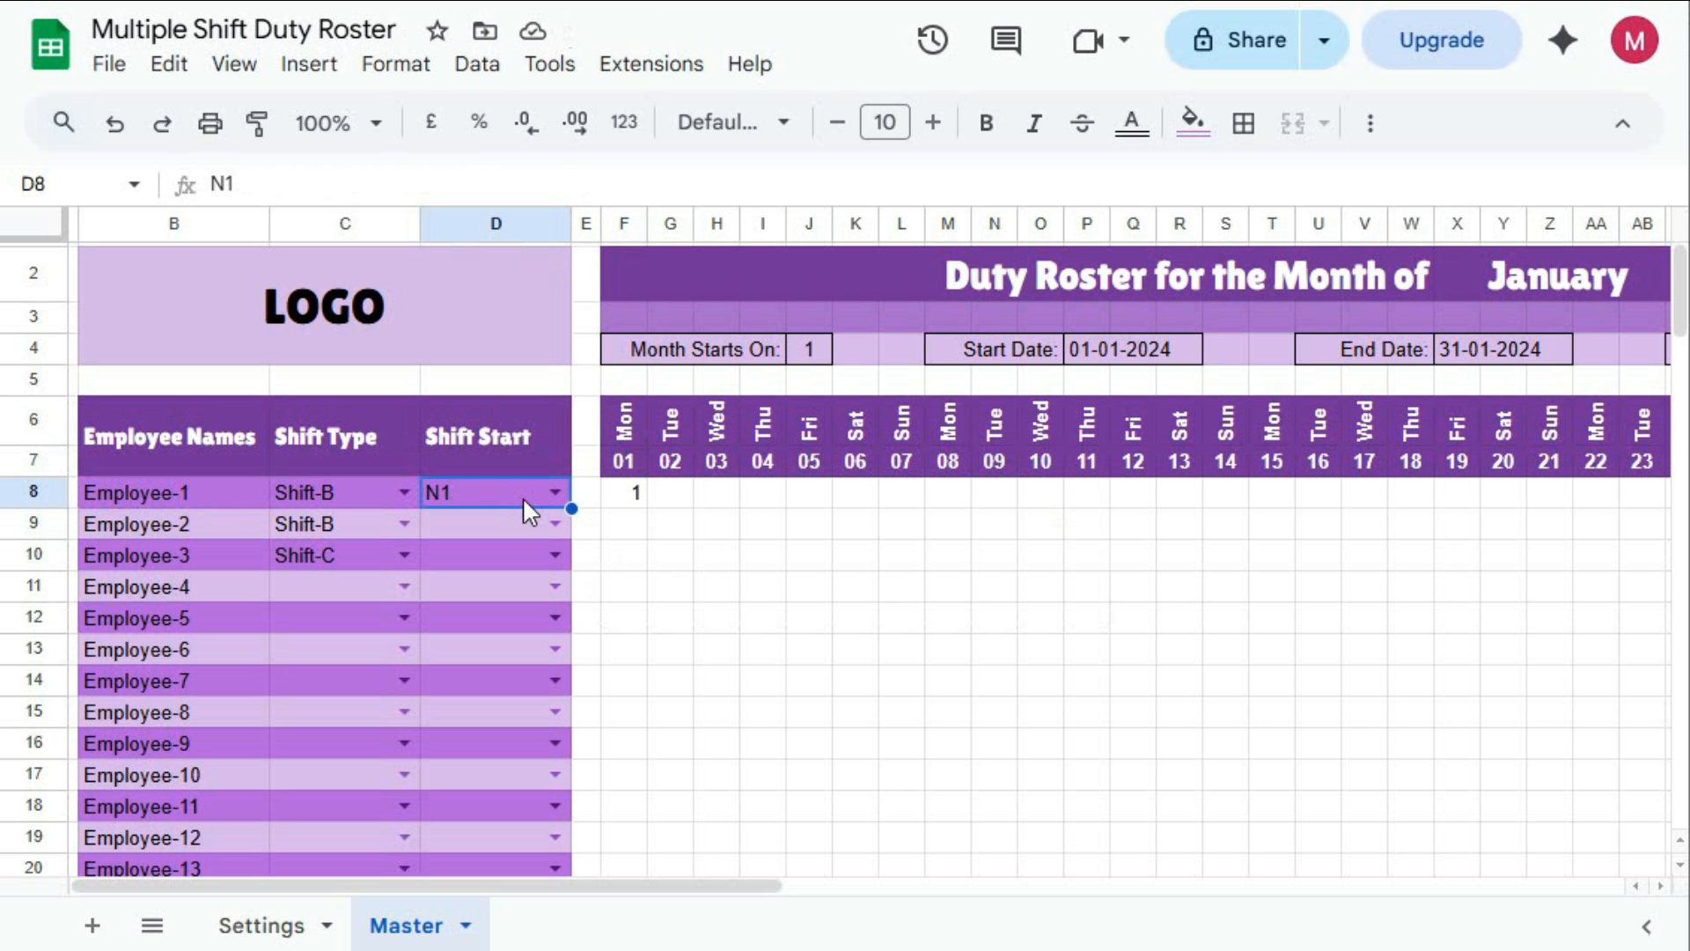
{"action": "key", "text": "Delete"}
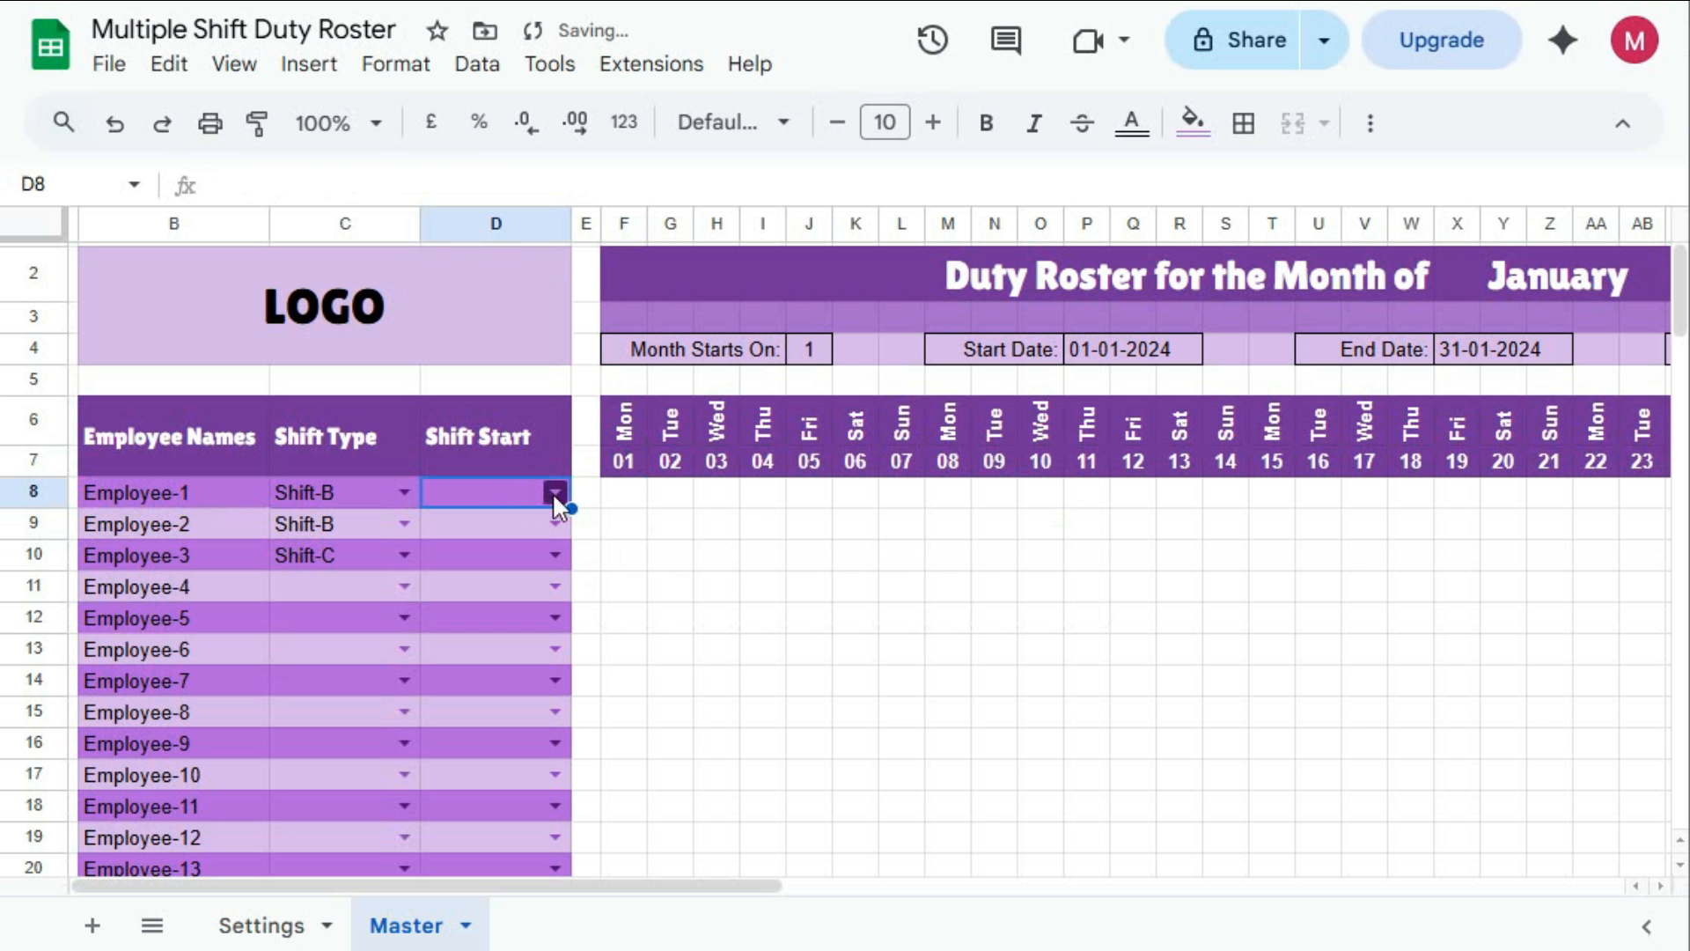
{"action": "left_click", "coordinate": [555, 491]}
{"action": "left_click", "coordinate": [499, 528]}
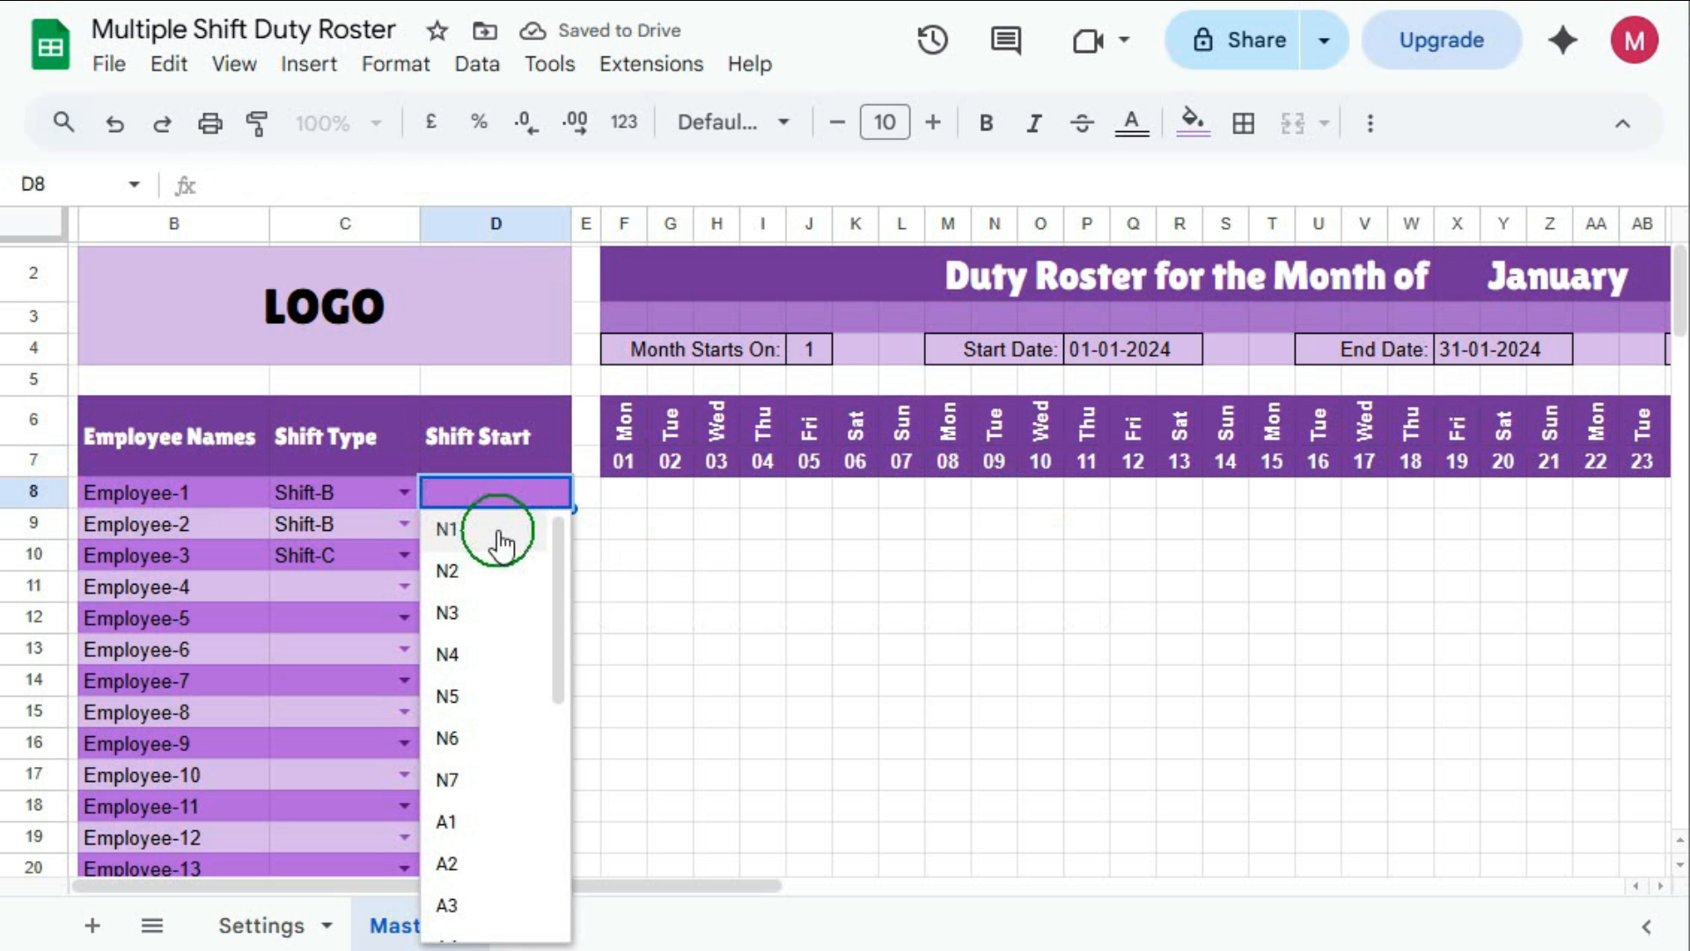
{"action": "left_click", "coordinate": [627, 500]}
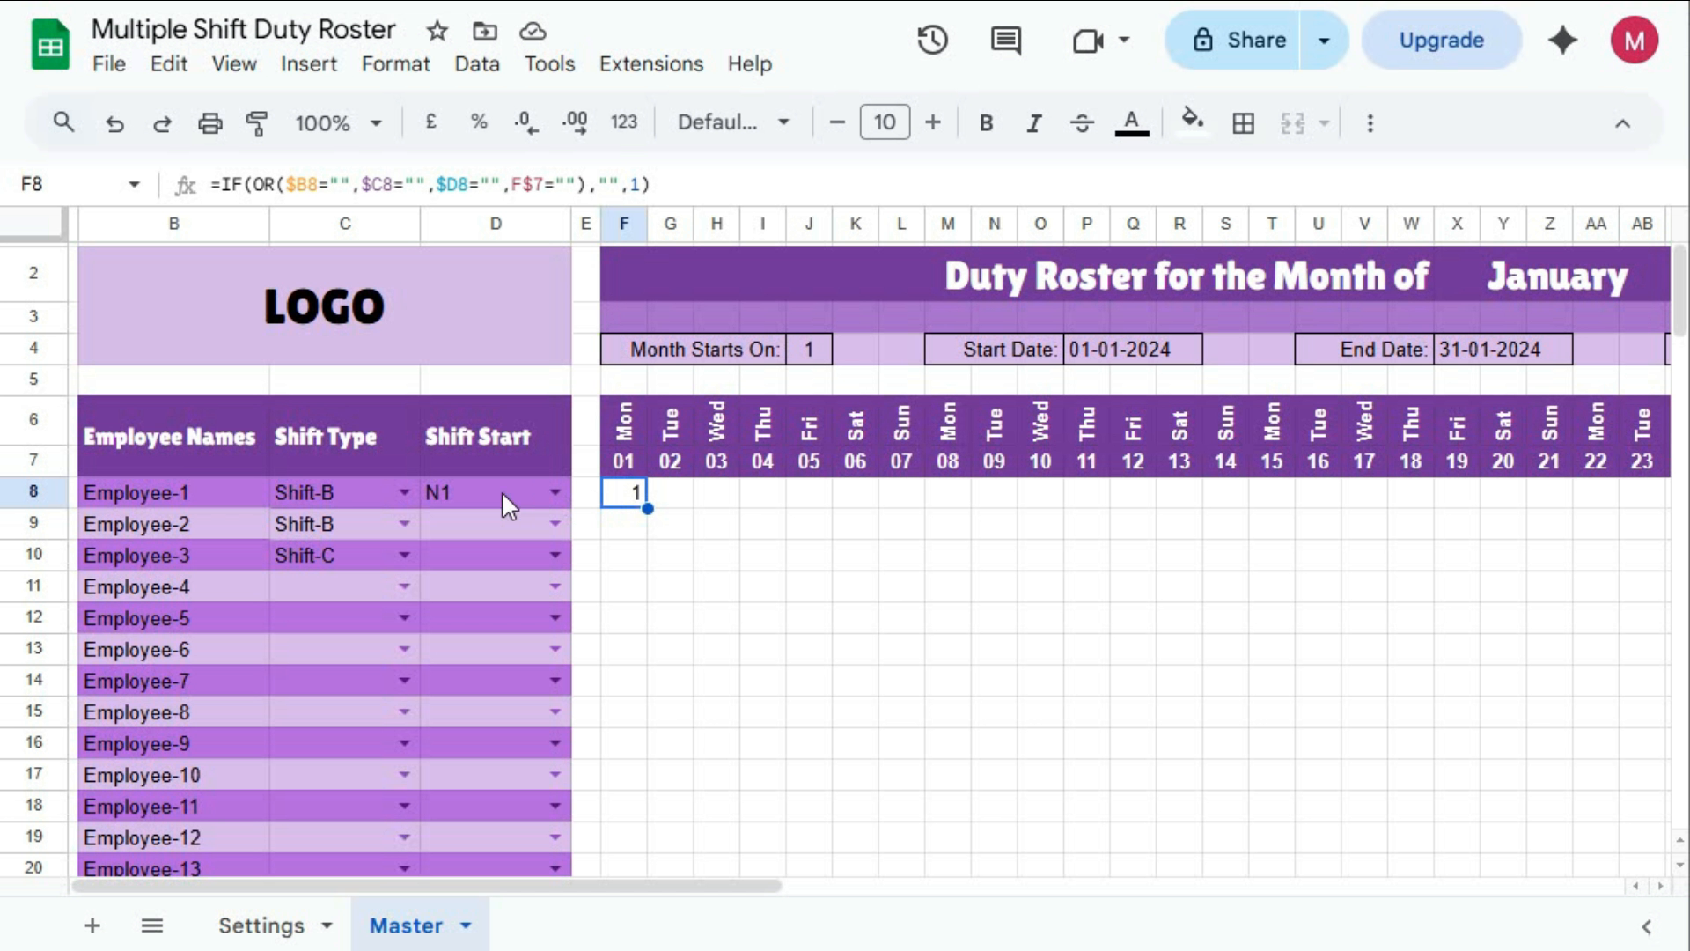
Replace the value-if-false 1 in F8's formula with the nested IF(E8="",D8,1)
{"action": "double_click", "coordinate": [625, 492]}
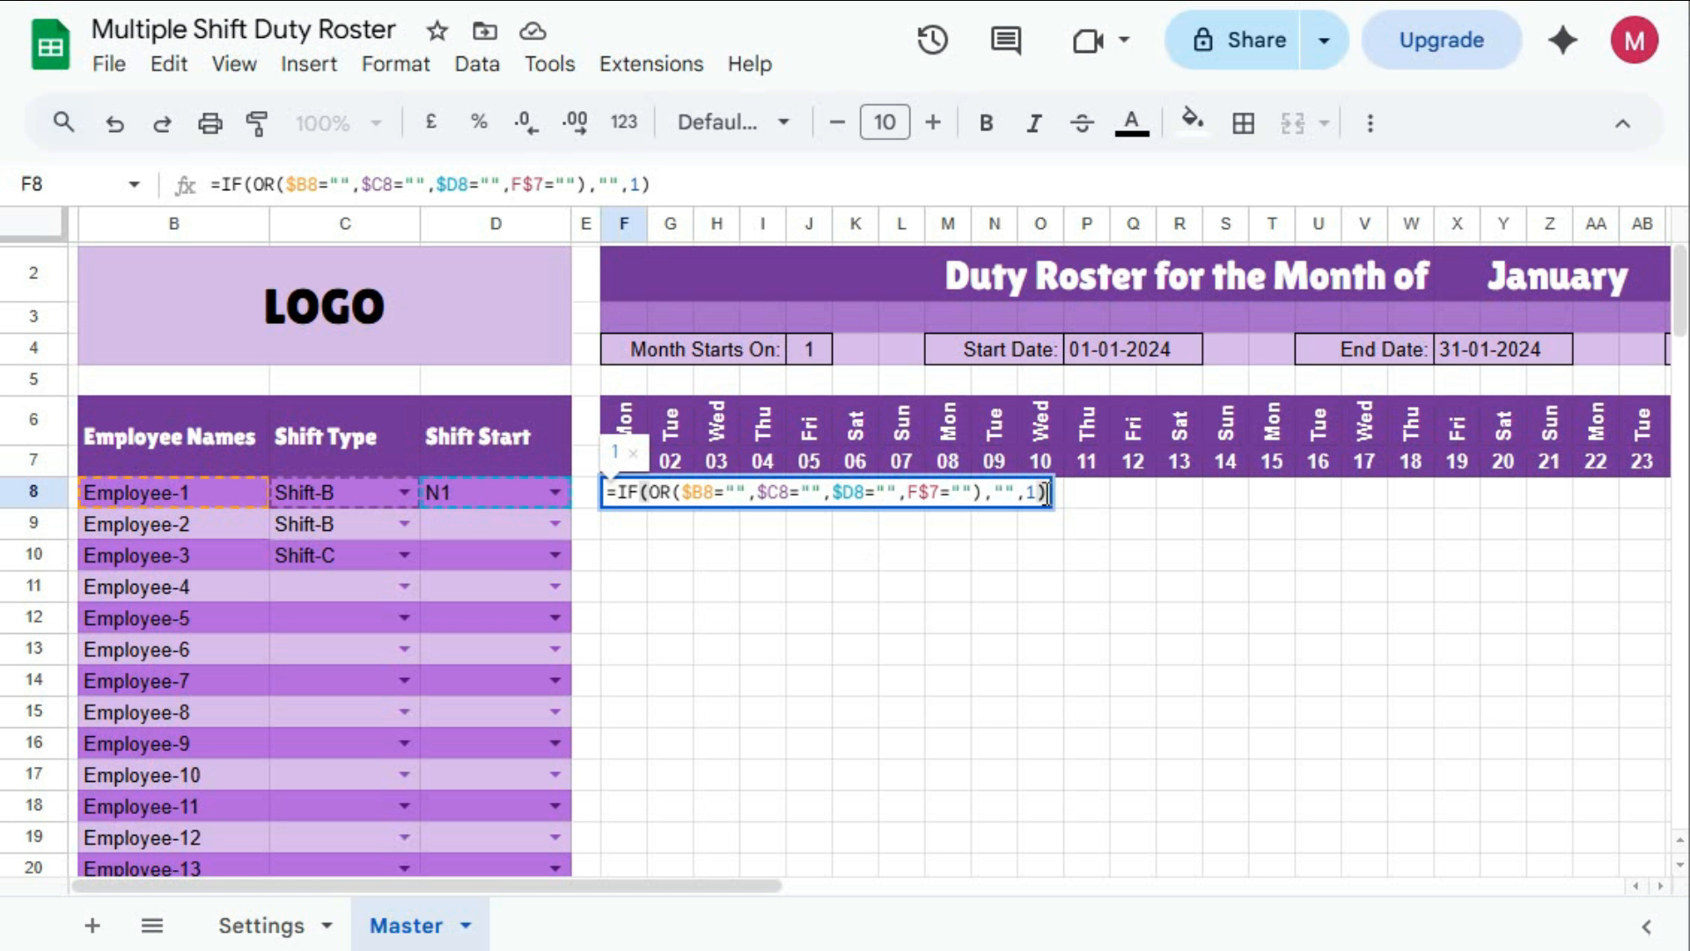
{"action": "key", "text": "BackSpace"}
{"action": "key", "text": "BackSpace"}
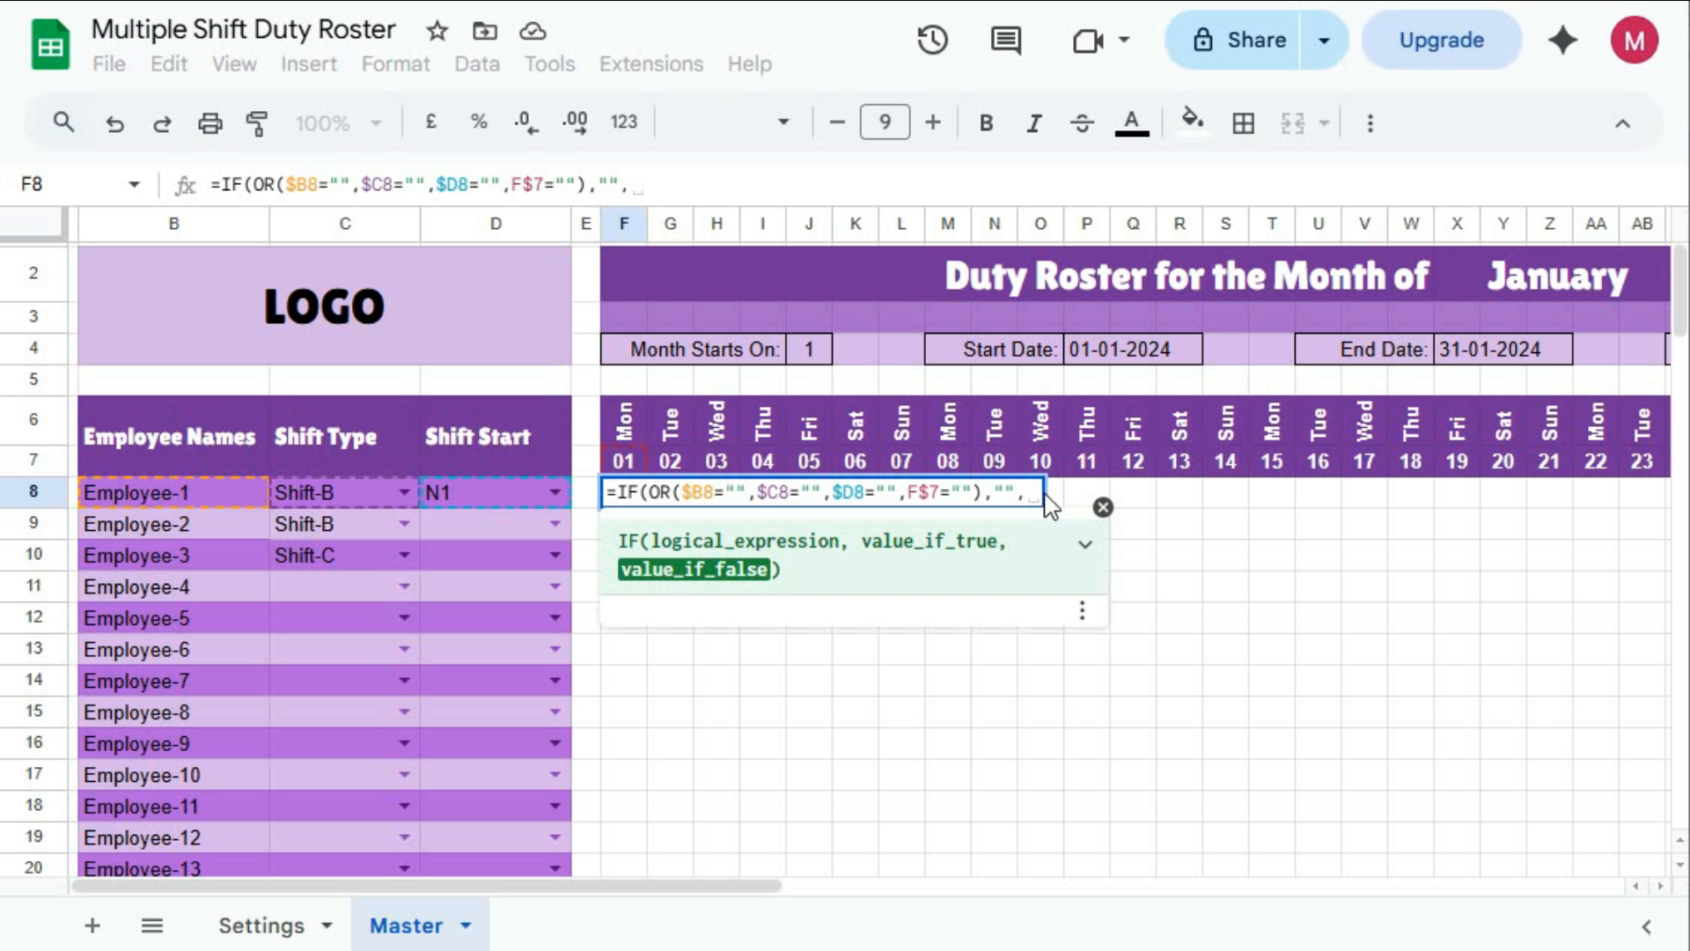
{"action": "type", "text": "if"}
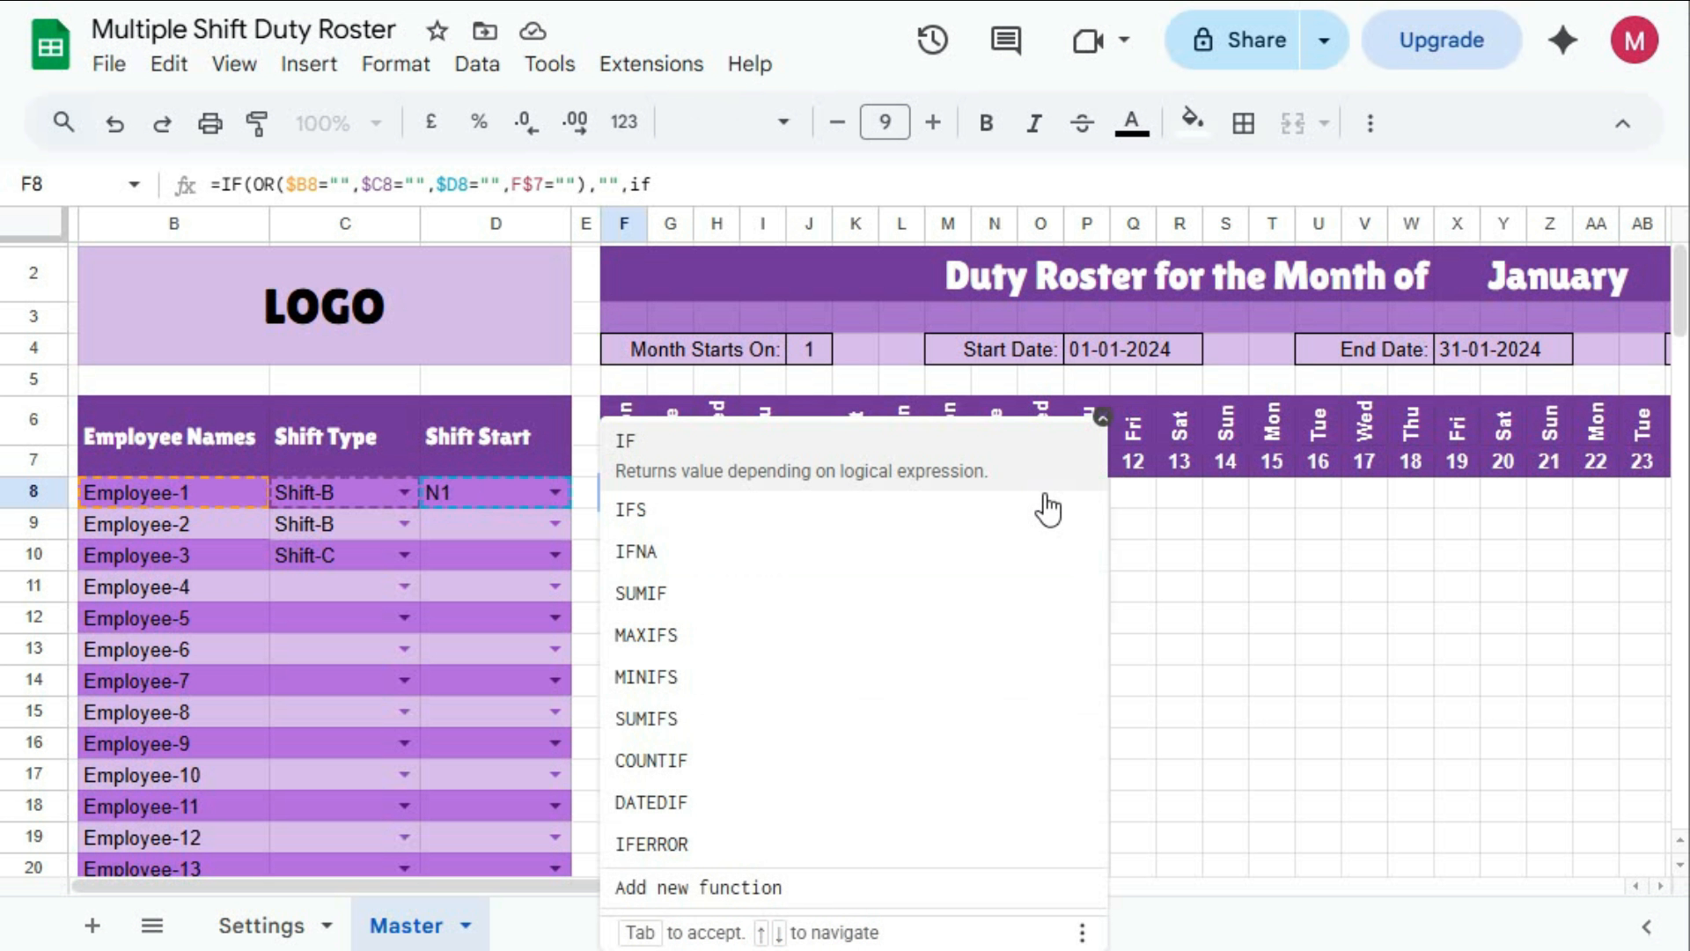
{"action": "key", "text": "Tab"}
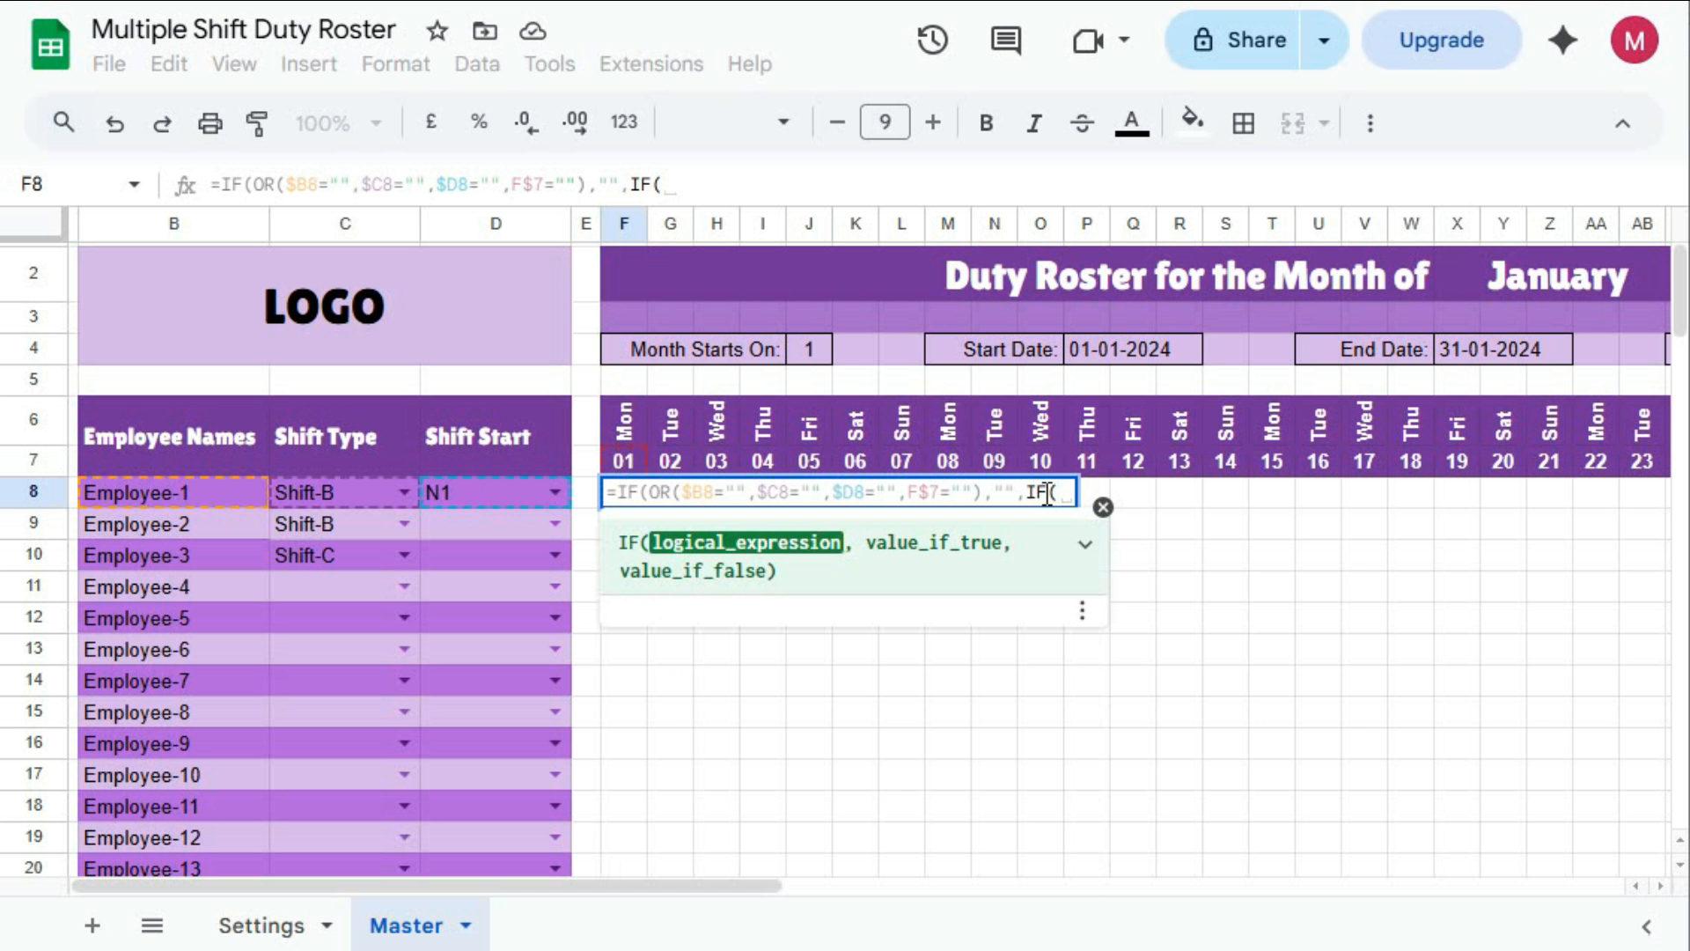
{"action": "left_click", "coordinate": [587, 497]}
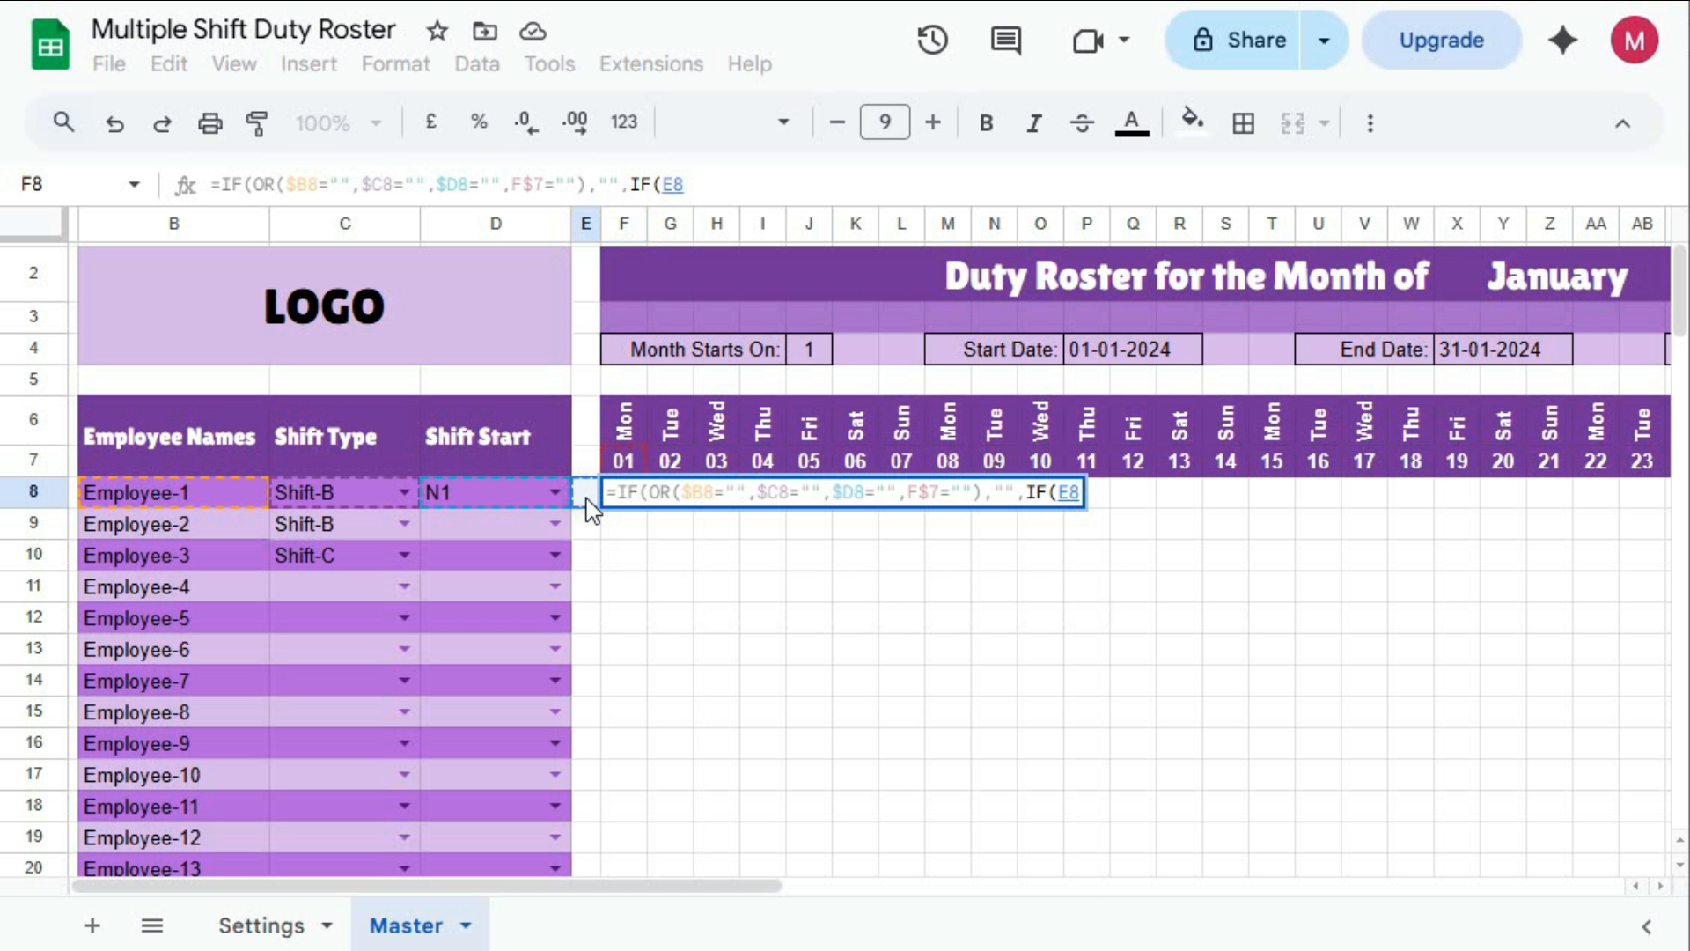
{"action": "type", "text": "="}
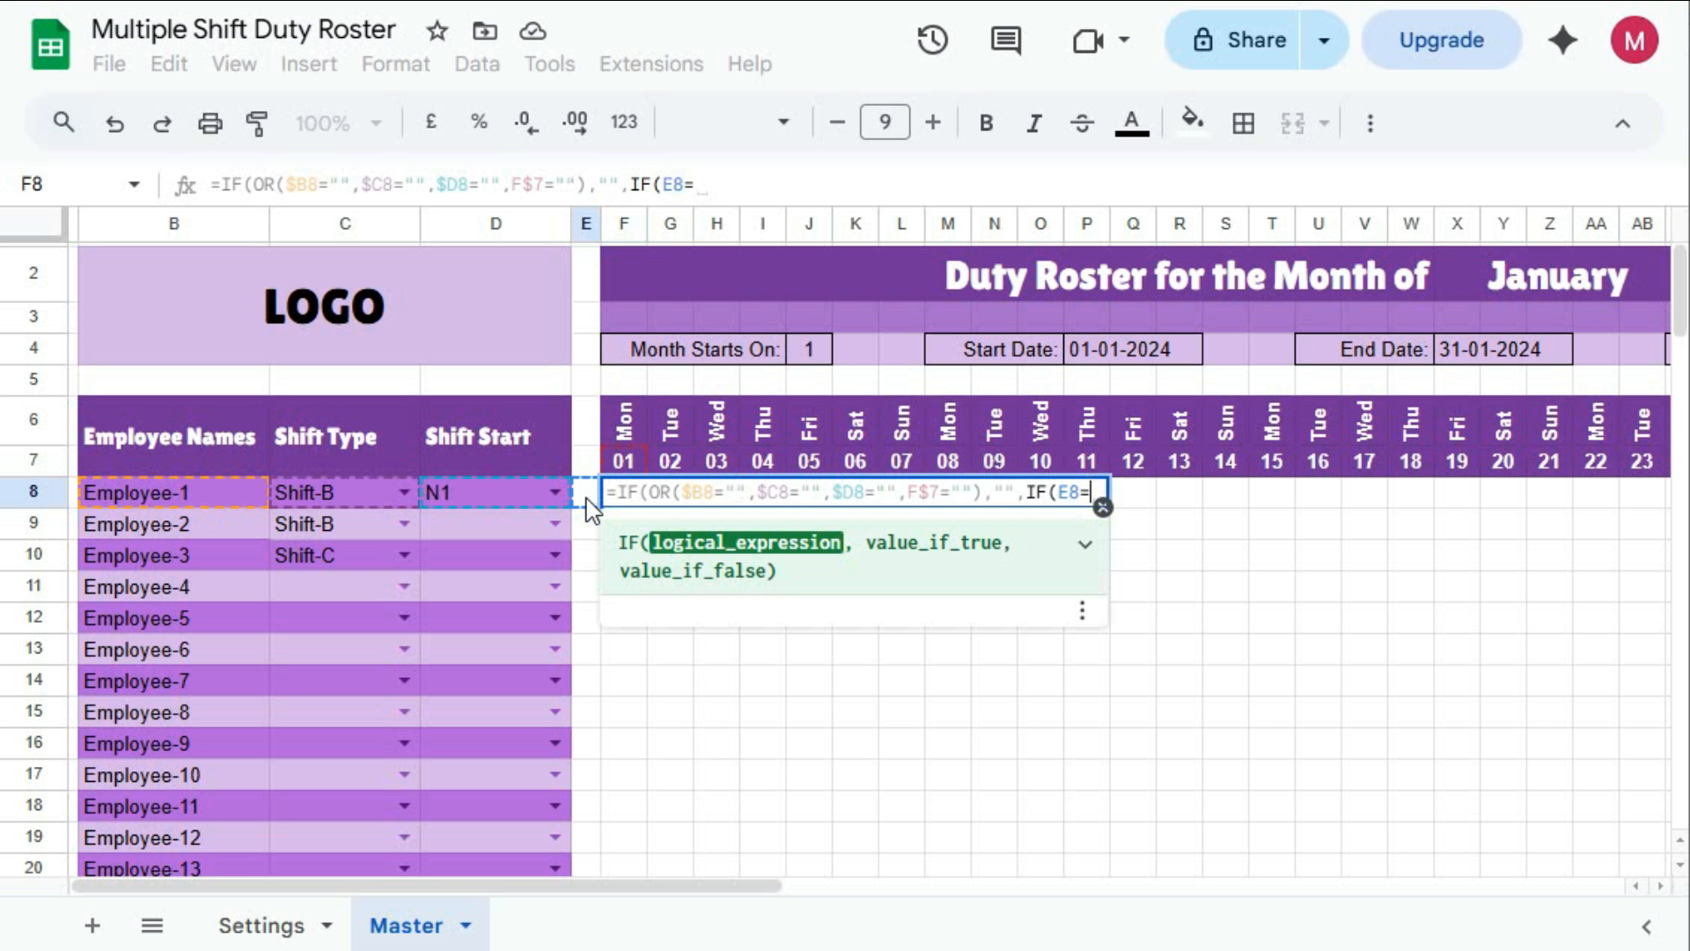
{"action": "type", "text": "\"\","}
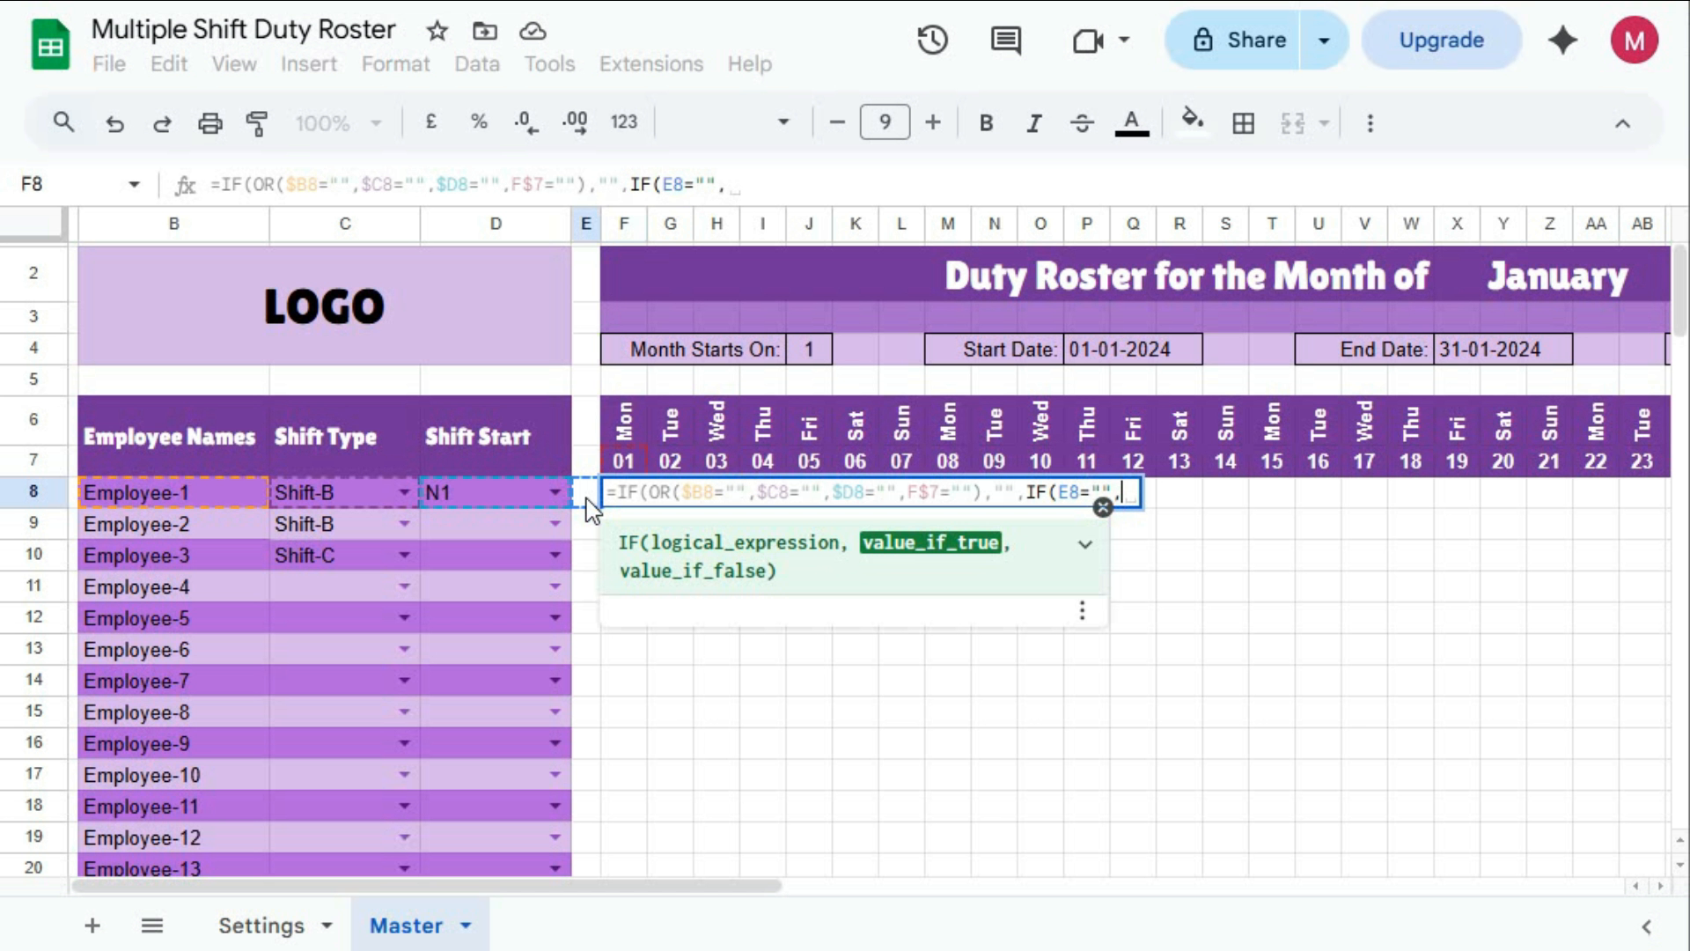
{"action": "left_click", "coordinate": [473, 494]}
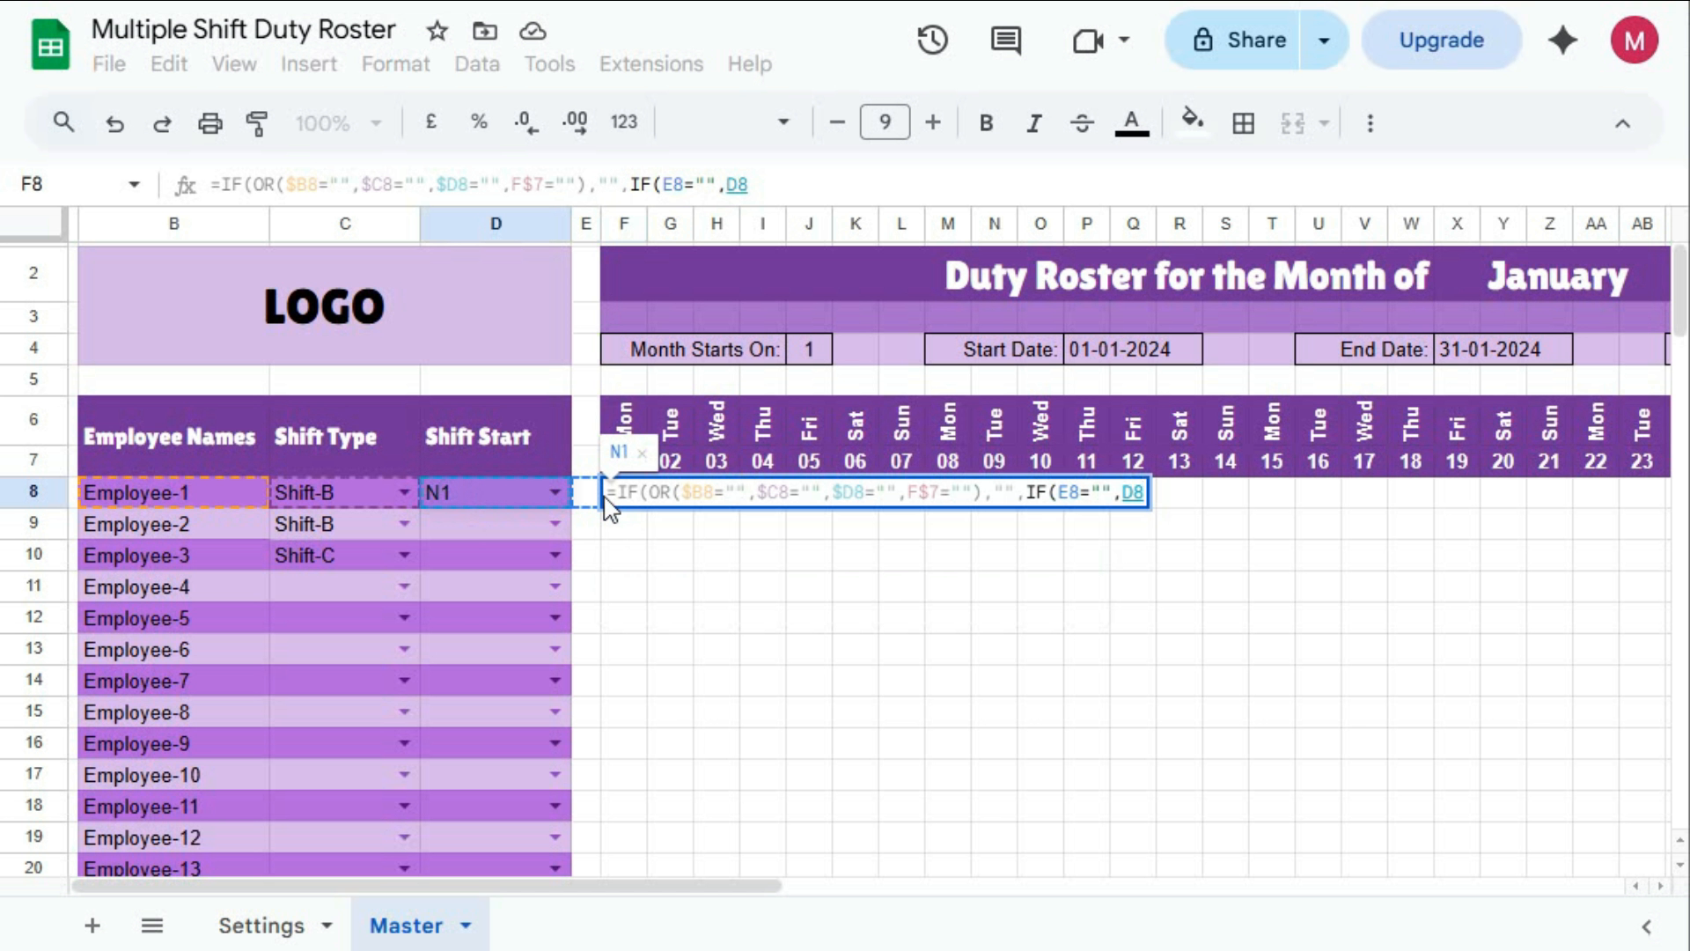
{"action": "type", "text": ",1"}
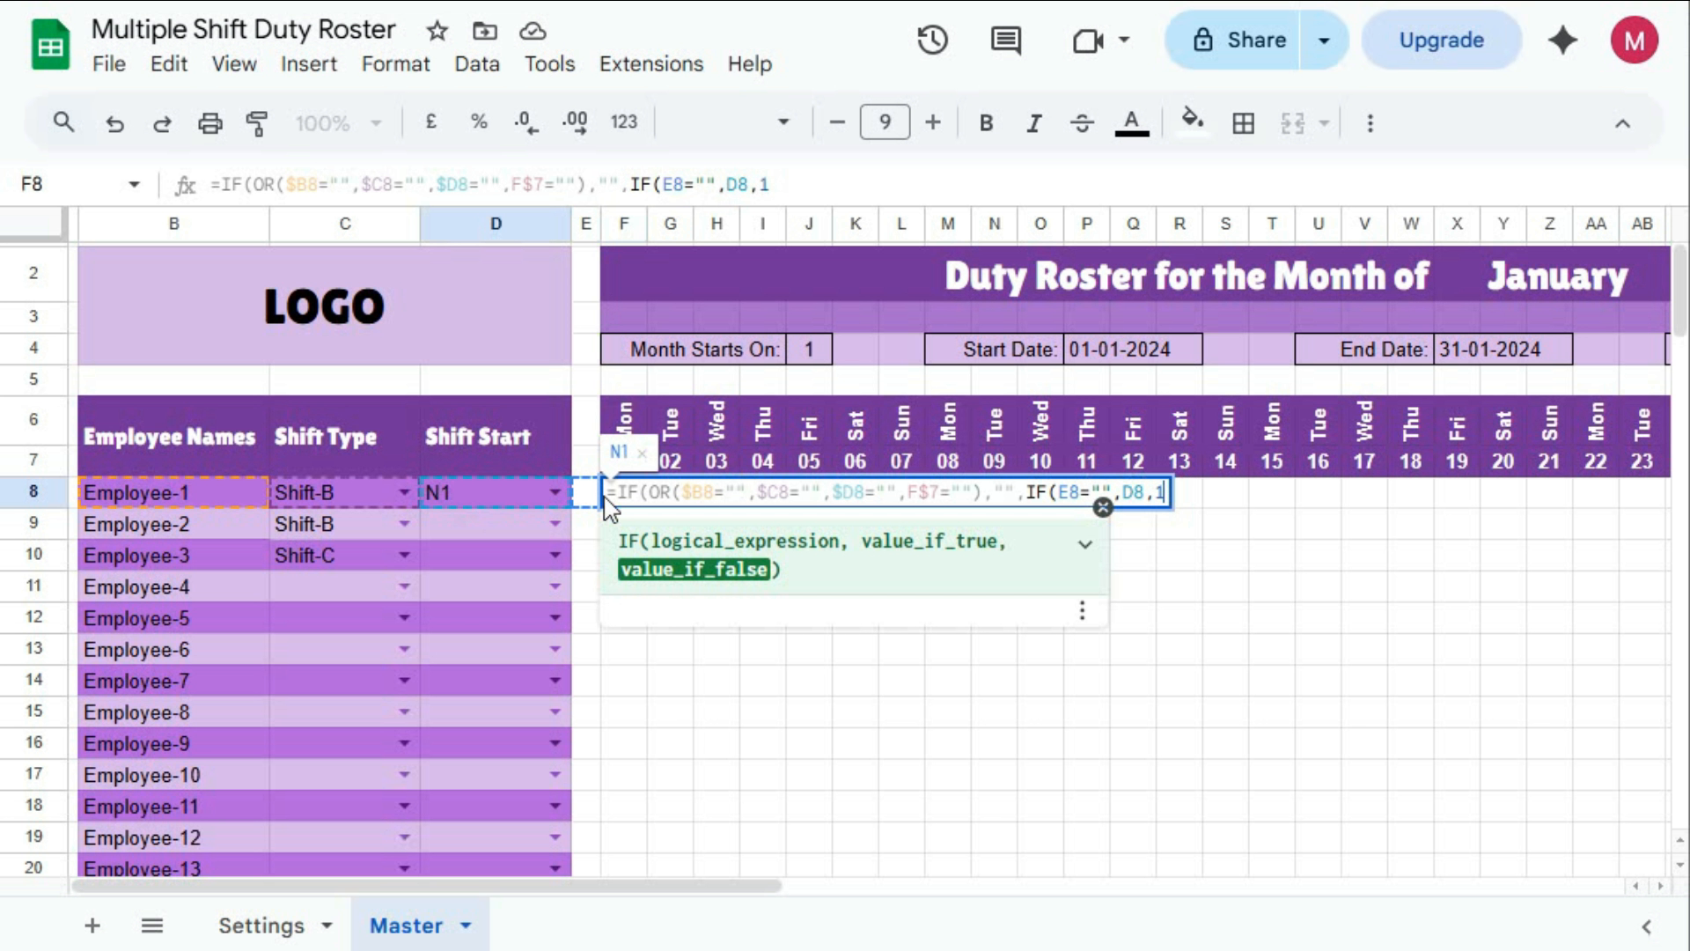
{"action": "type", "text": "))"}
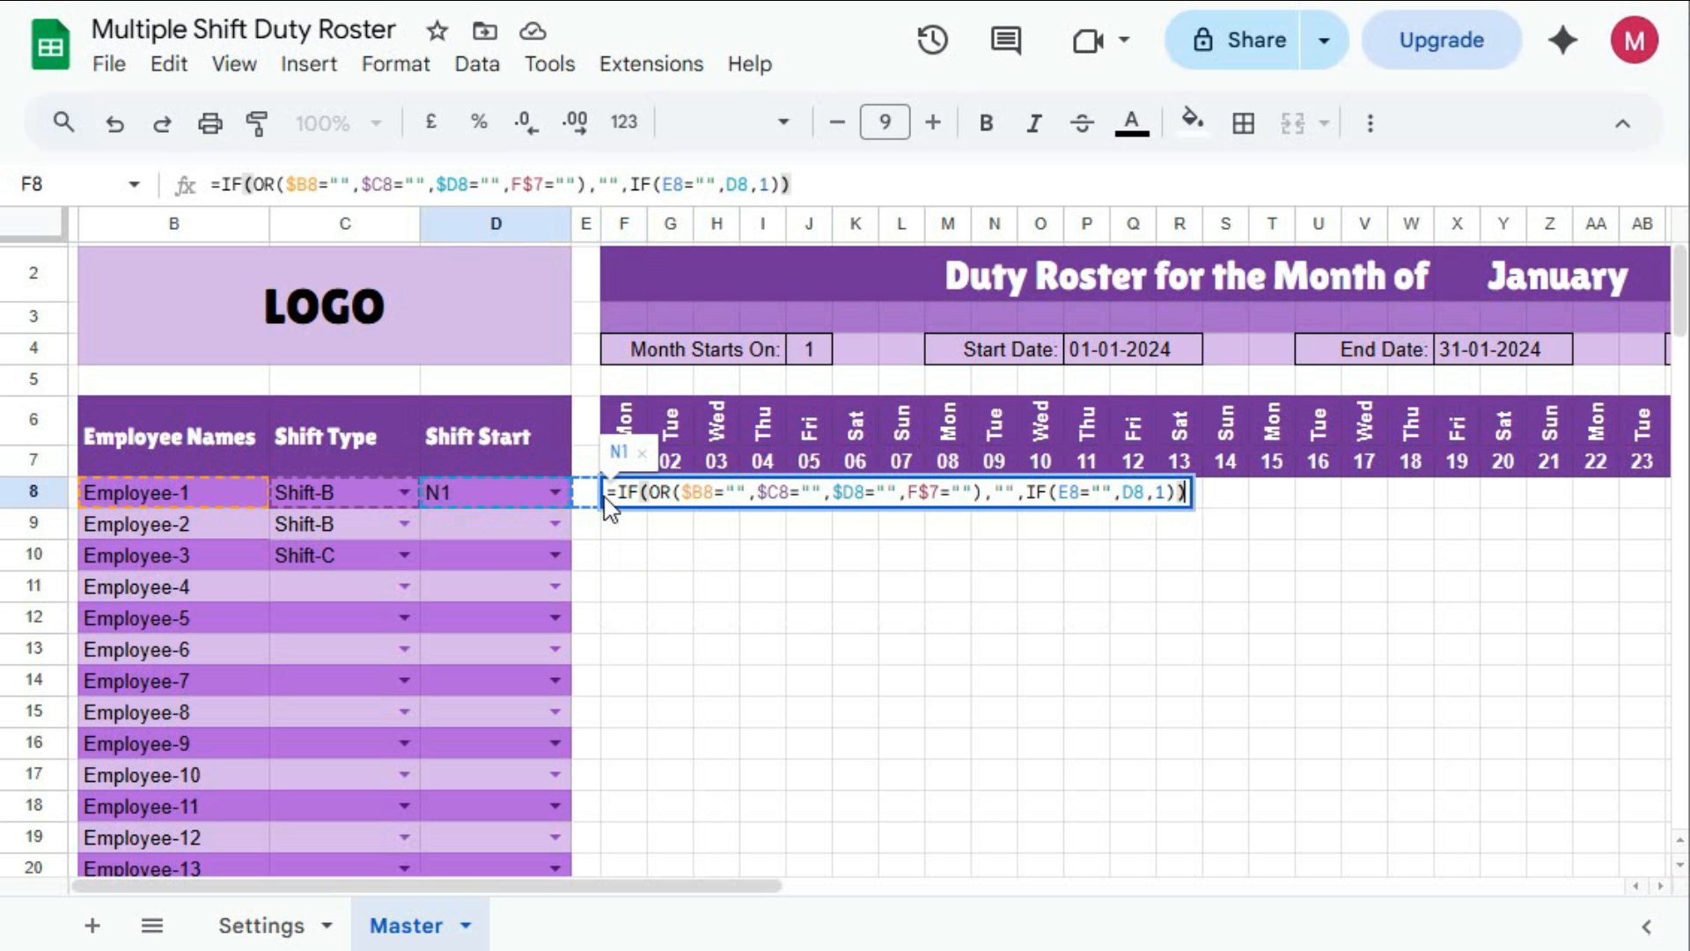
{"action": "key", "text": "Return"}
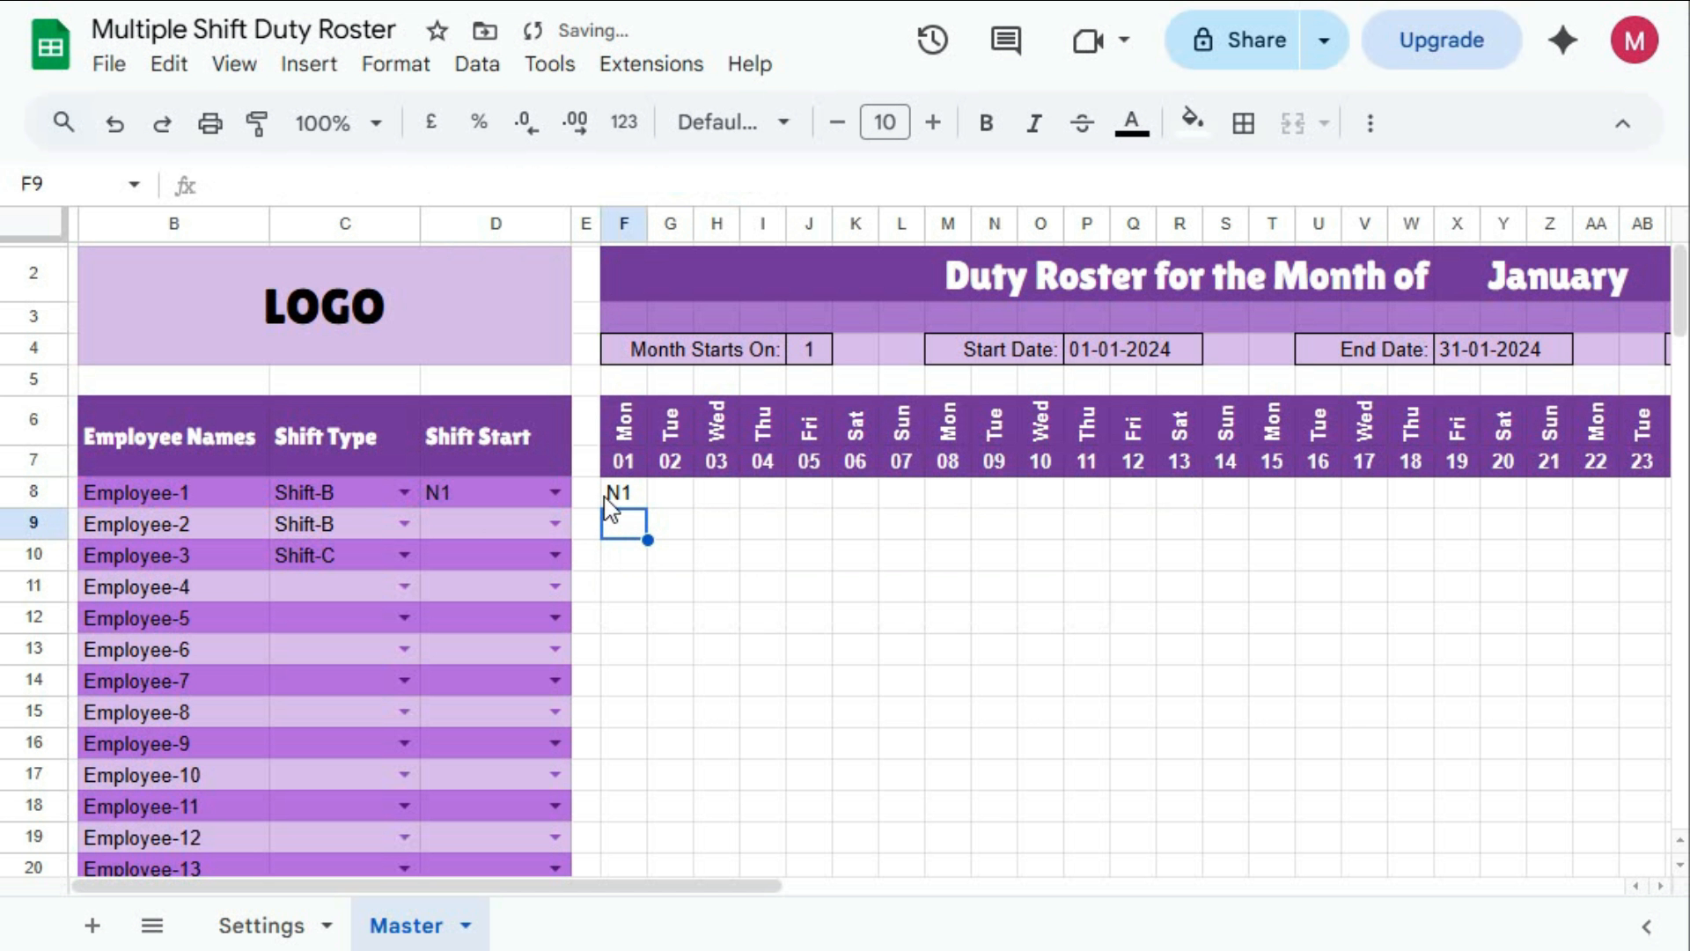
Fill the F8 formula across Employee-1's row through T8
{"action": "left_click", "coordinate": [616, 494]}
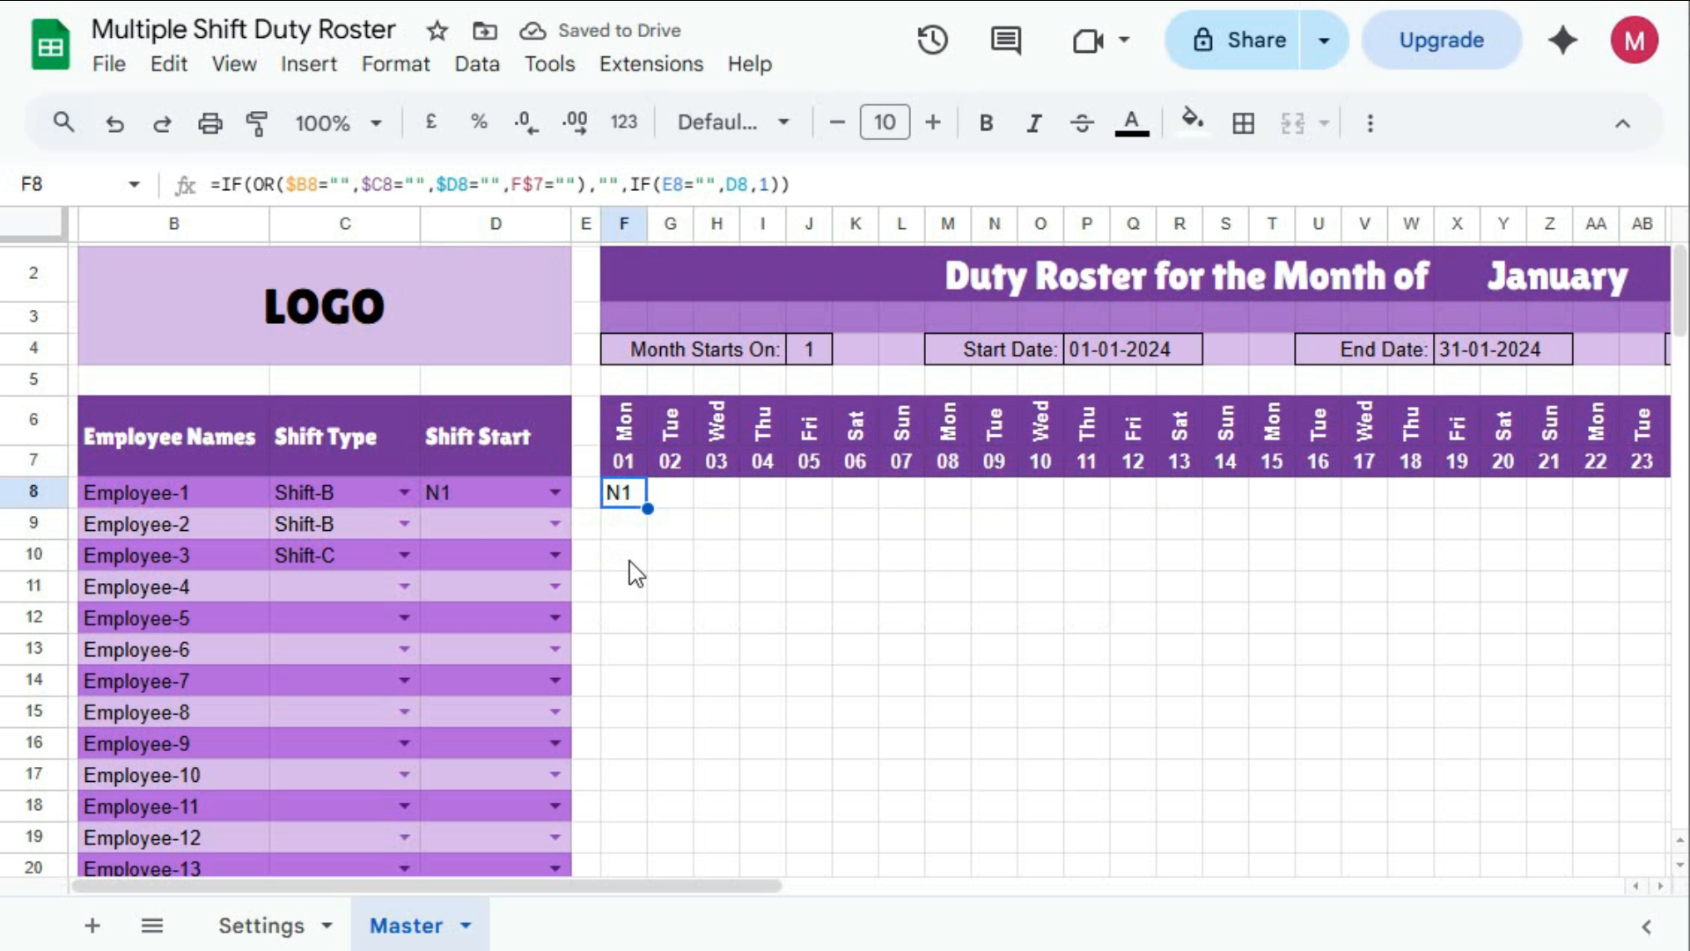
{"action": "left_click_drag", "start_coordinate": [648, 509], "coordinate": [1232, 550]}
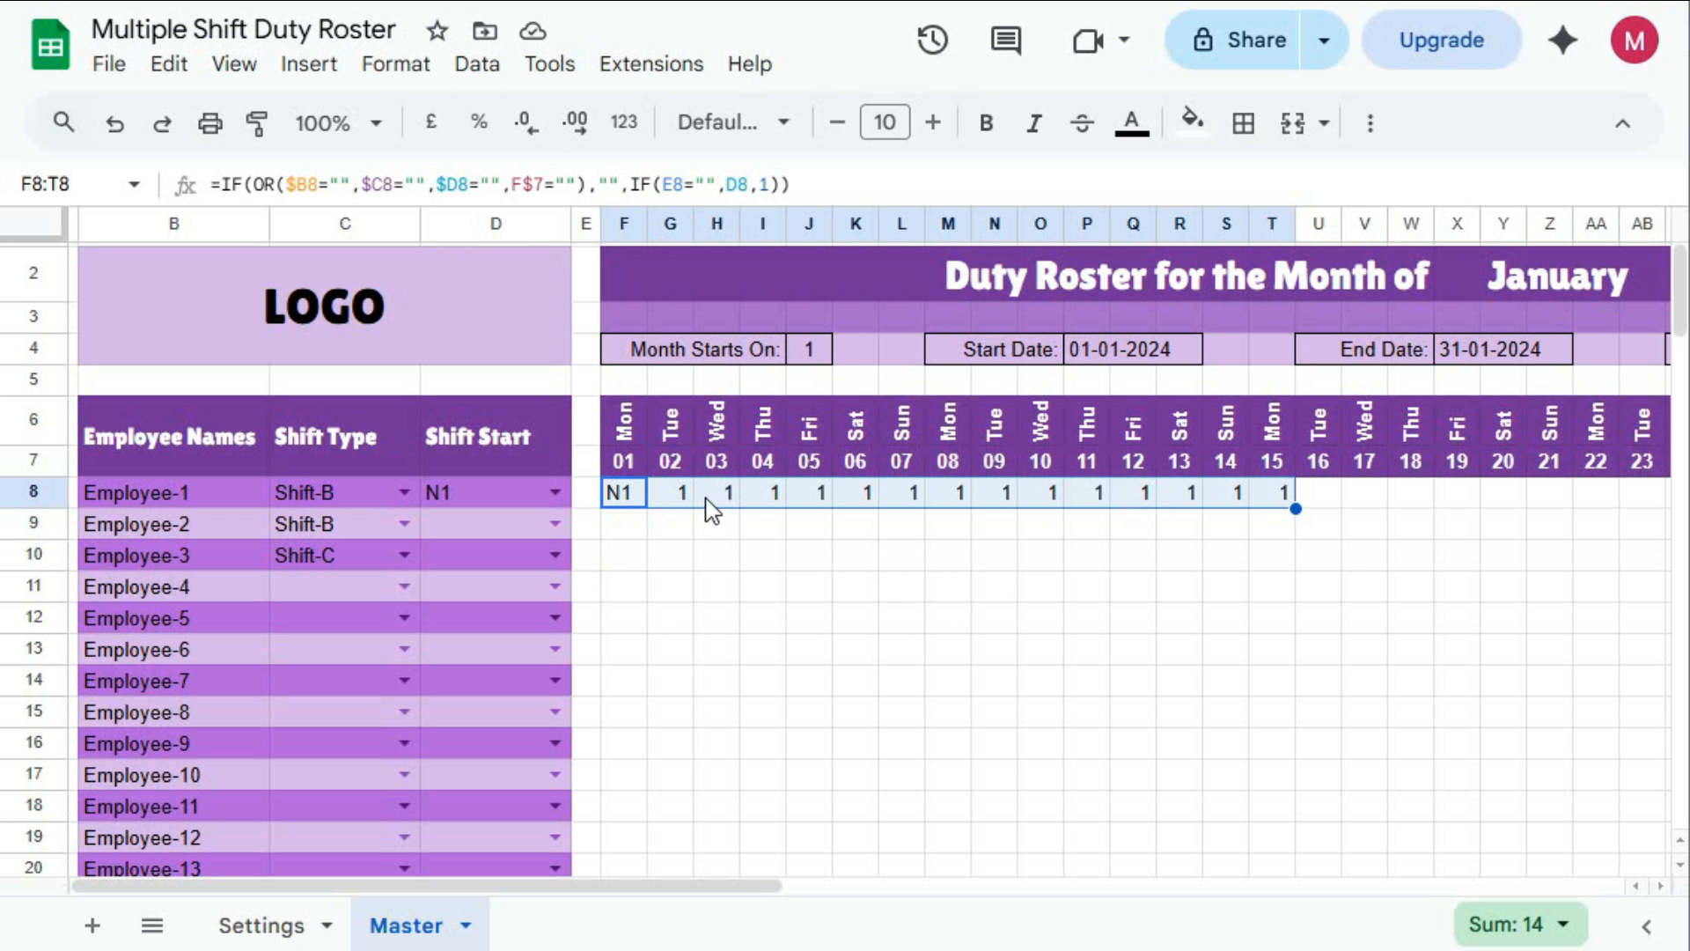
Check G8's formula and review Employee-1's shift start options in D8 from N1 to M7
{"action": "left_click", "coordinate": [672, 494]}
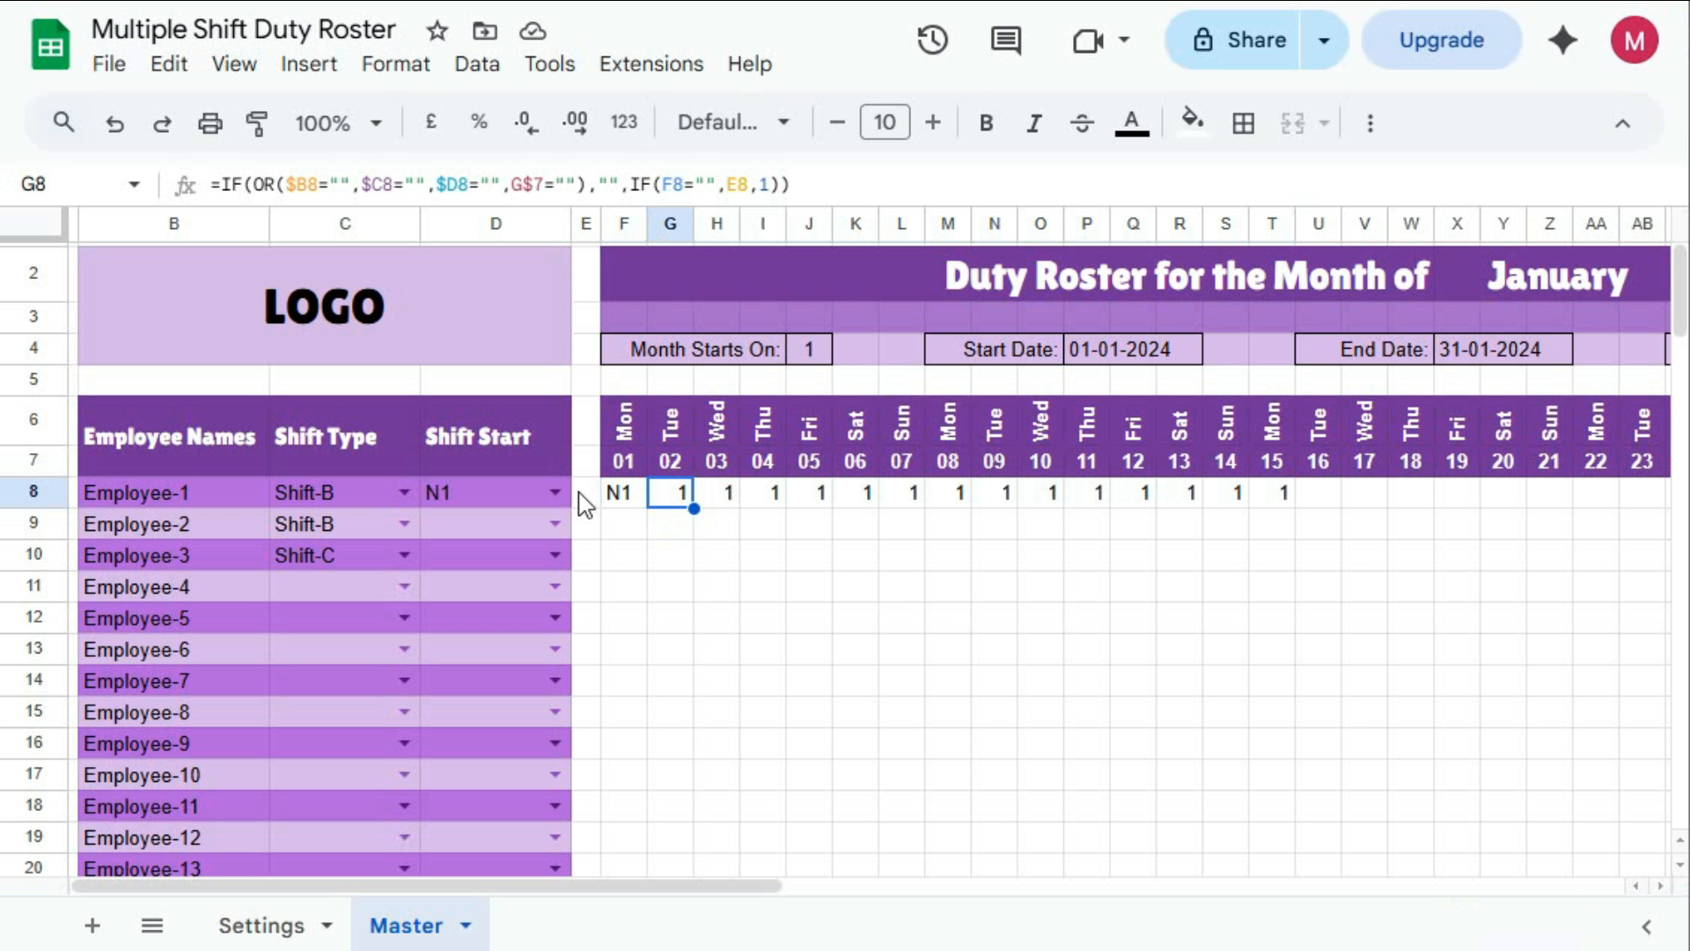
{"action": "left_click", "coordinate": [555, 492]}
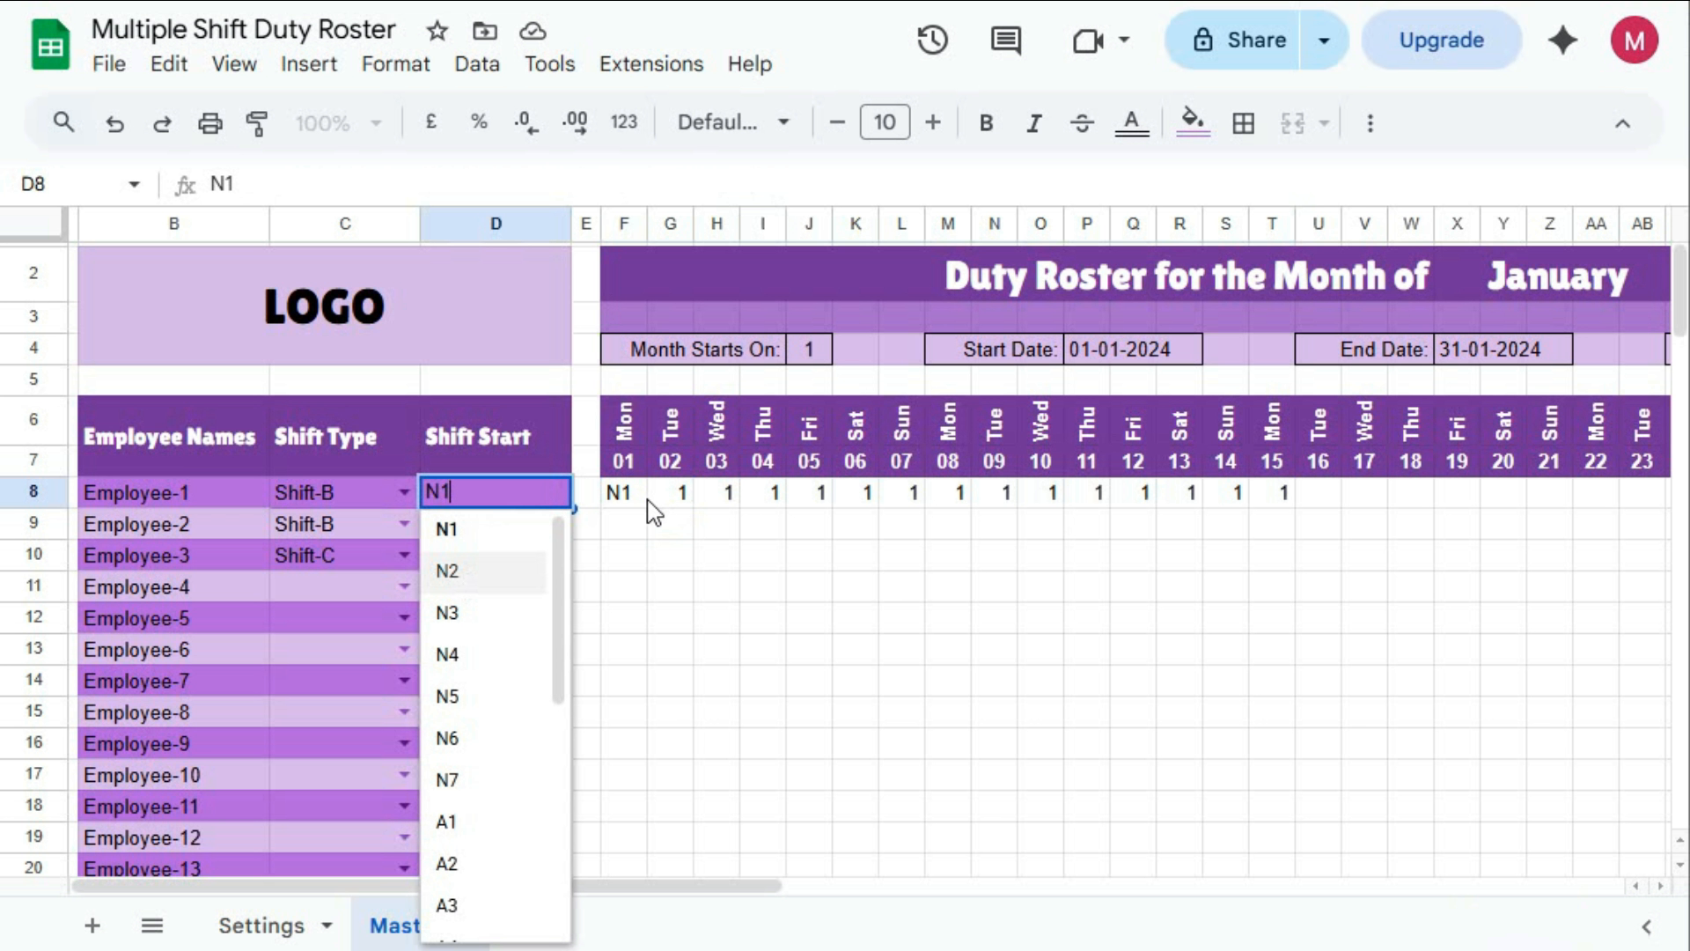
{"action": "left_click_drag", "start_coordinate": [558, 558], "coordinate": [563, 836]}
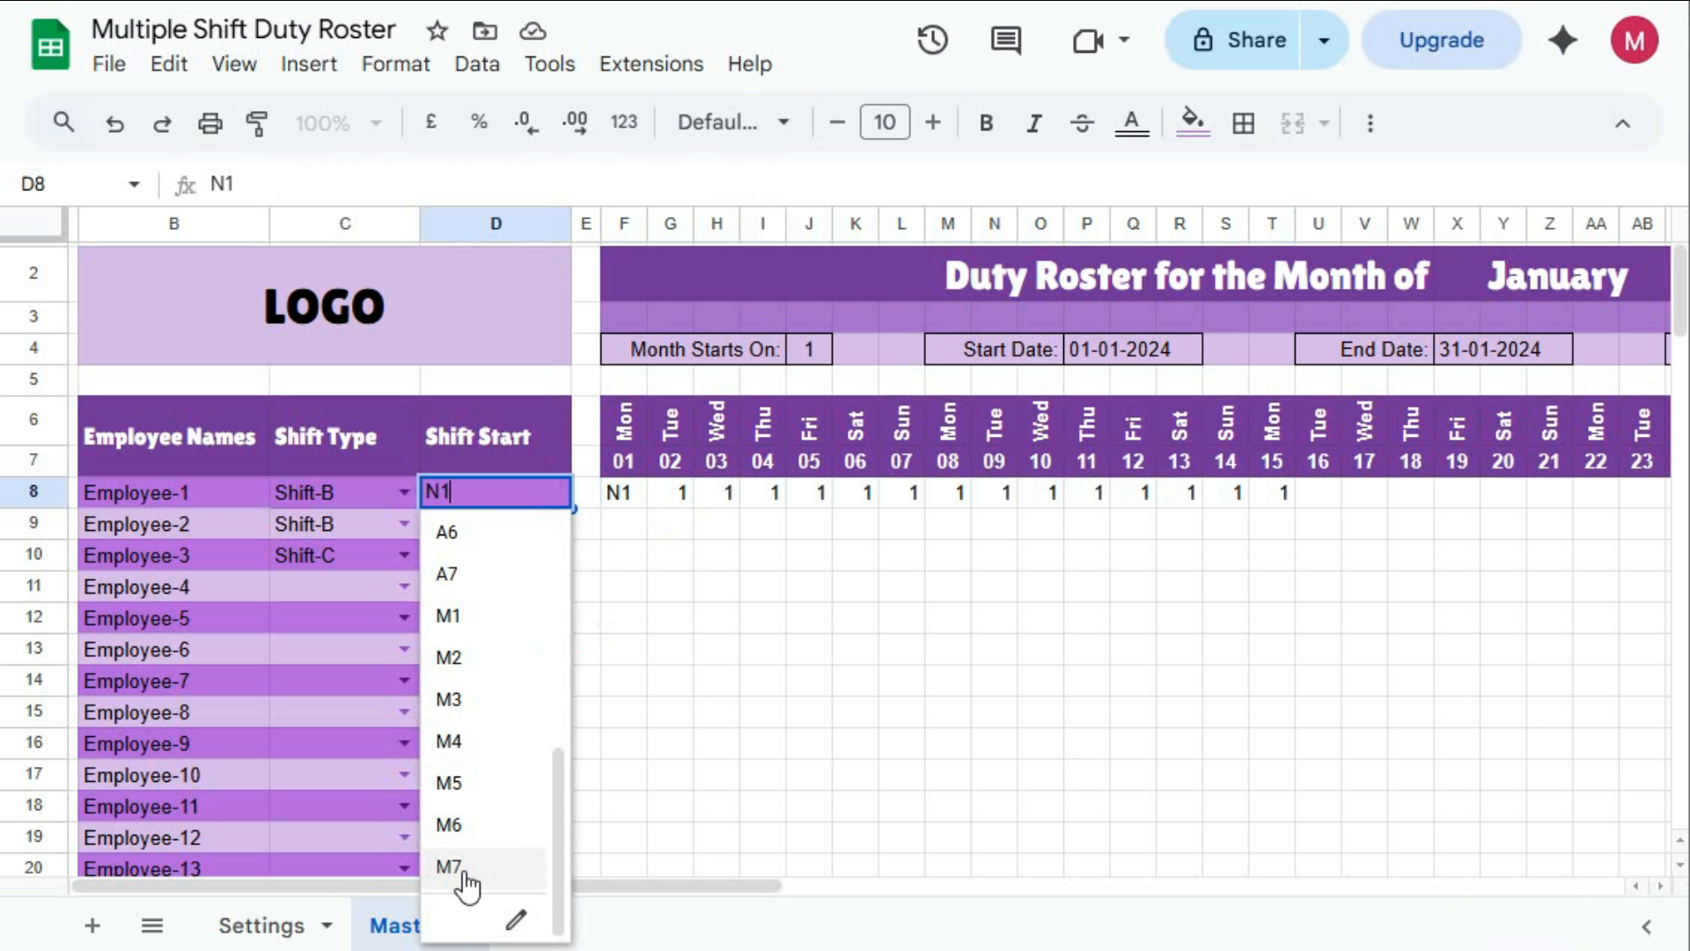
{"action": "left_click_drag", "start_coordinate": [556, 843], "coordinate": [558, 584]}
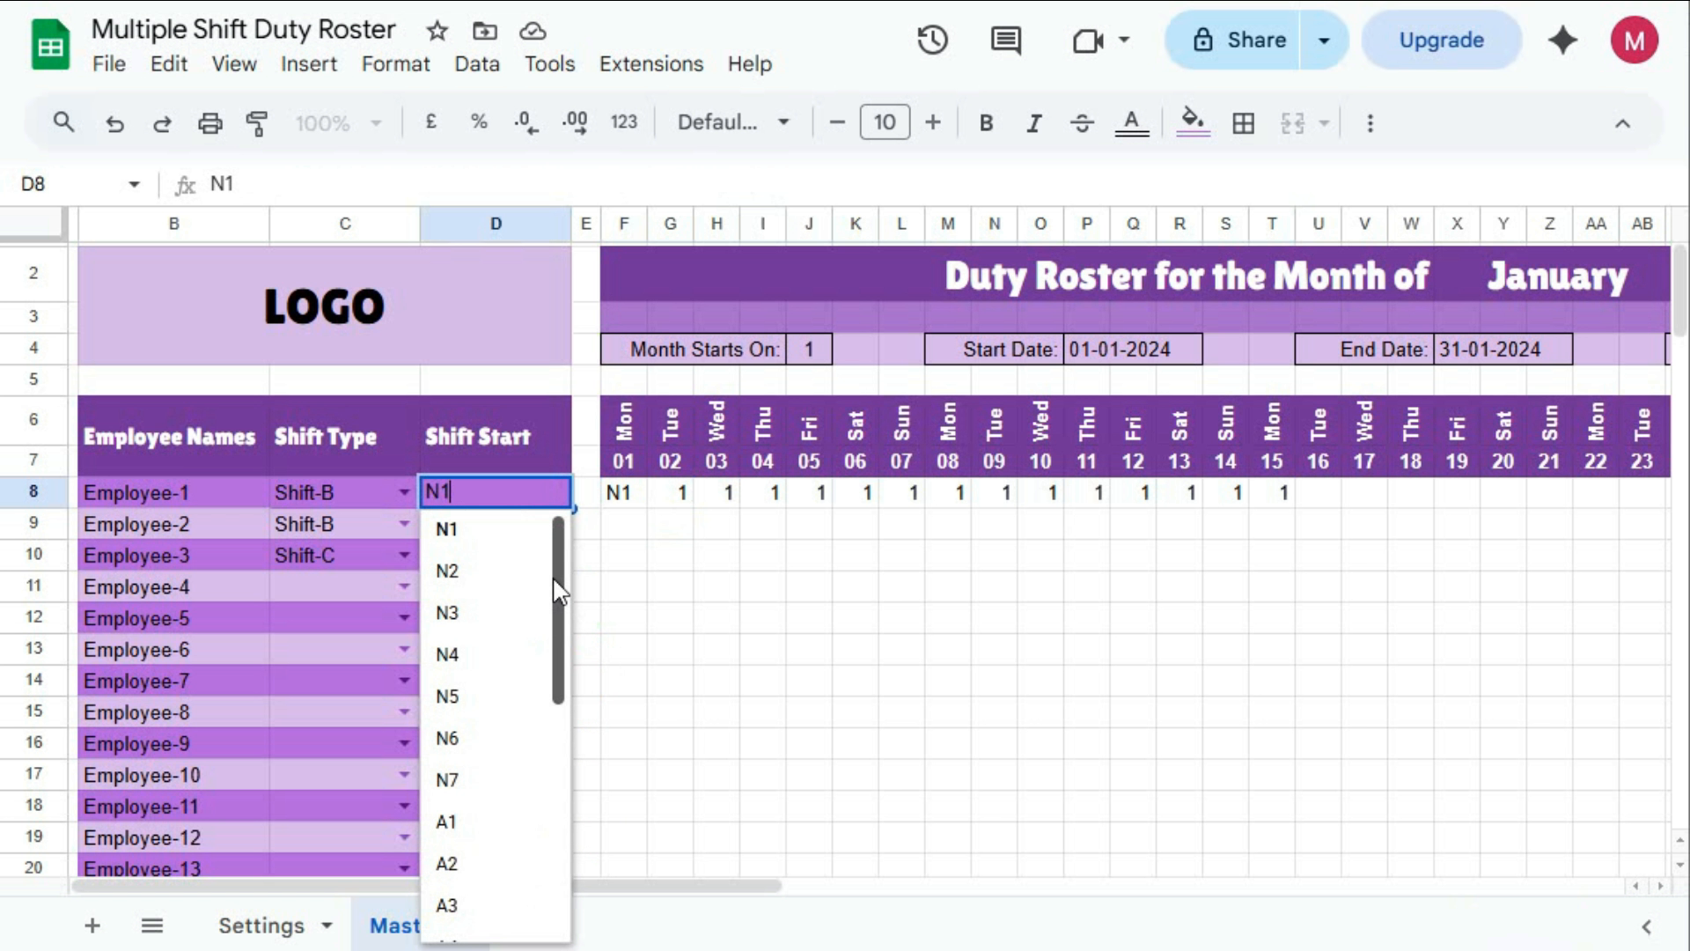
{"action": "left_click", "coordinate": [707, 528]}
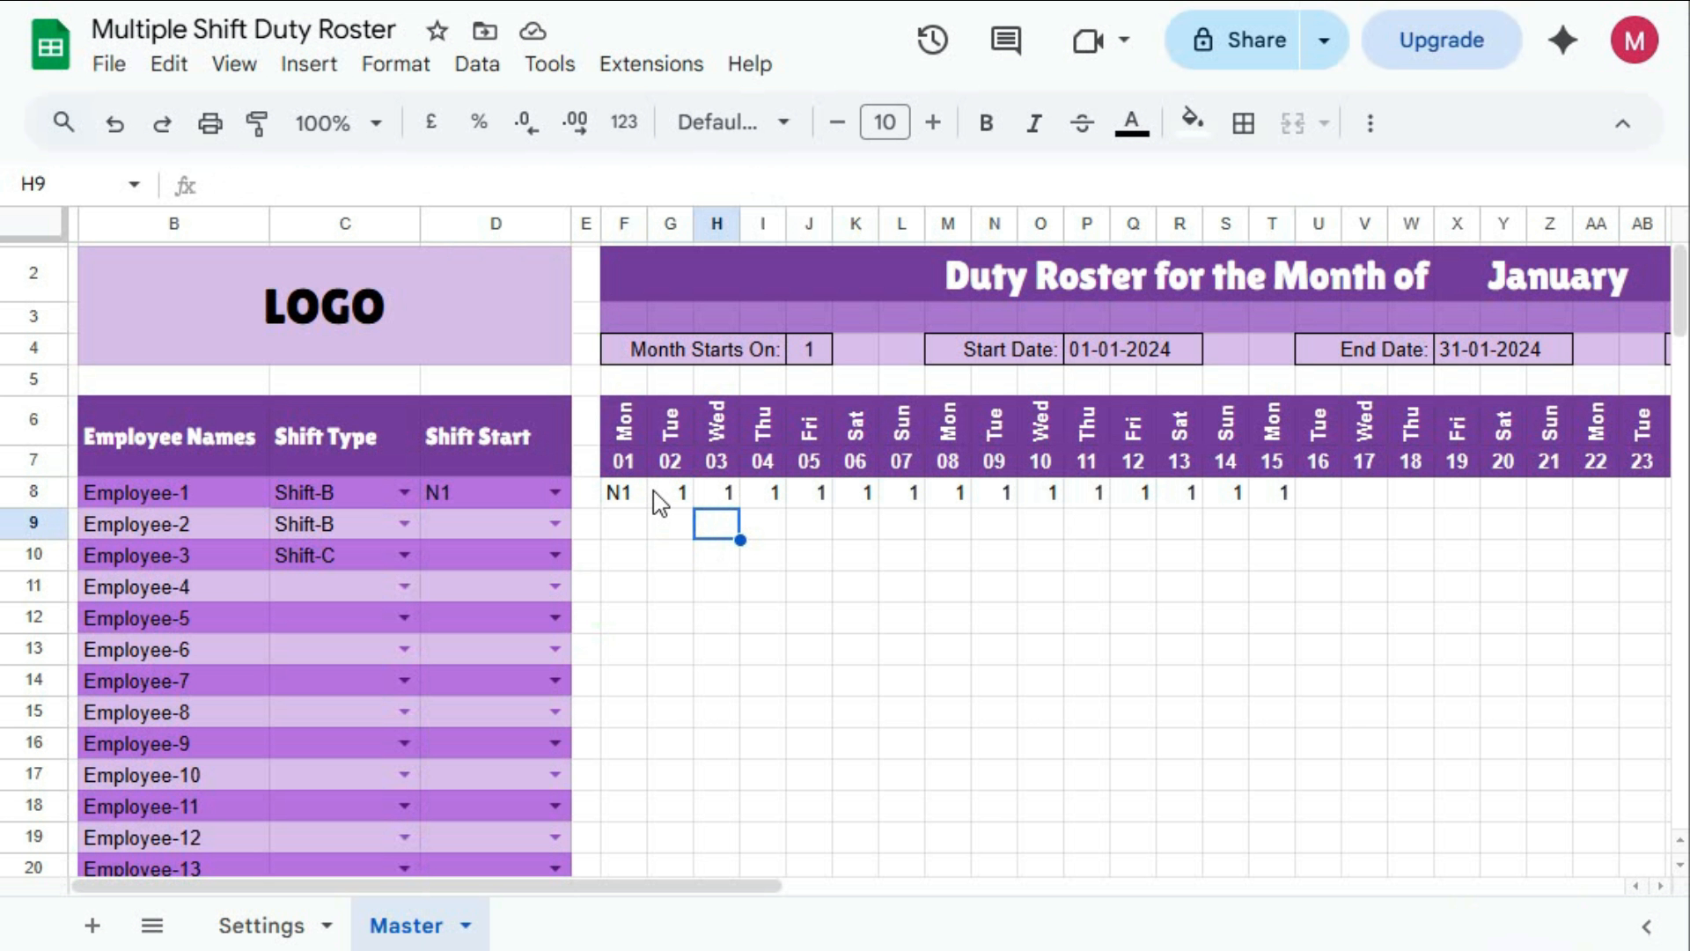
Clear the formulas in G8:T8 and set Employee-1's shift start to M7
{"action": "left_click_drag", "start_coordinate": [668, 494], "coordinate": [1292, 509]}
{"action": "key", "text": "Delete"}
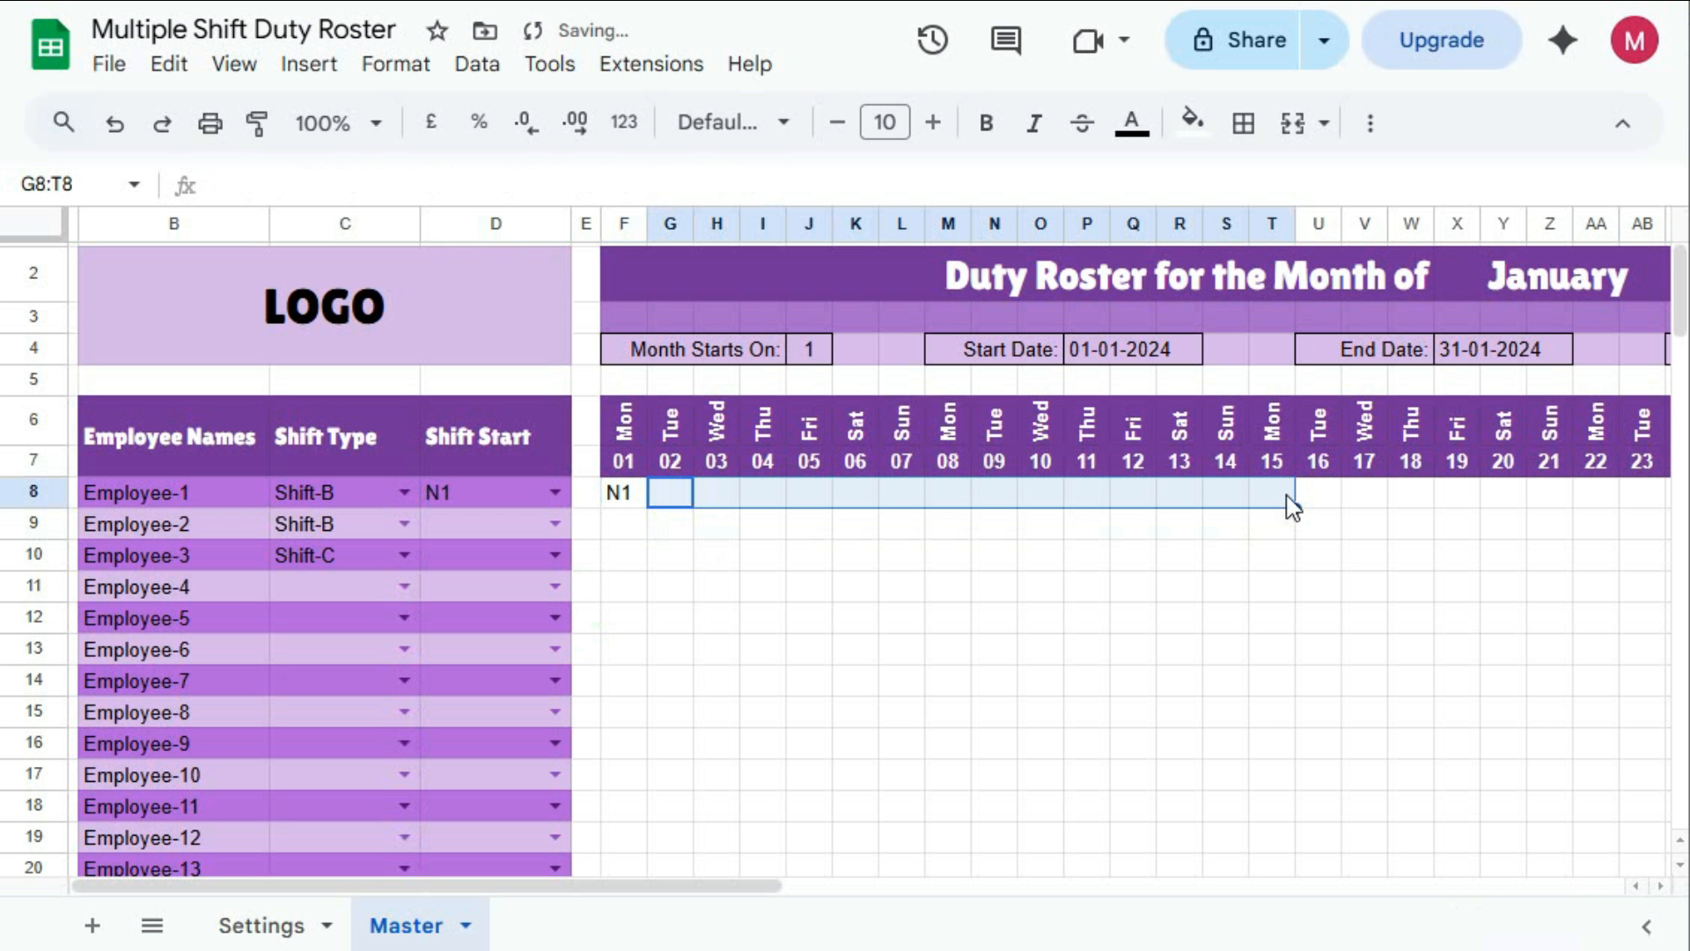
{"action": "left_click", "coordinate": [556, 493]}
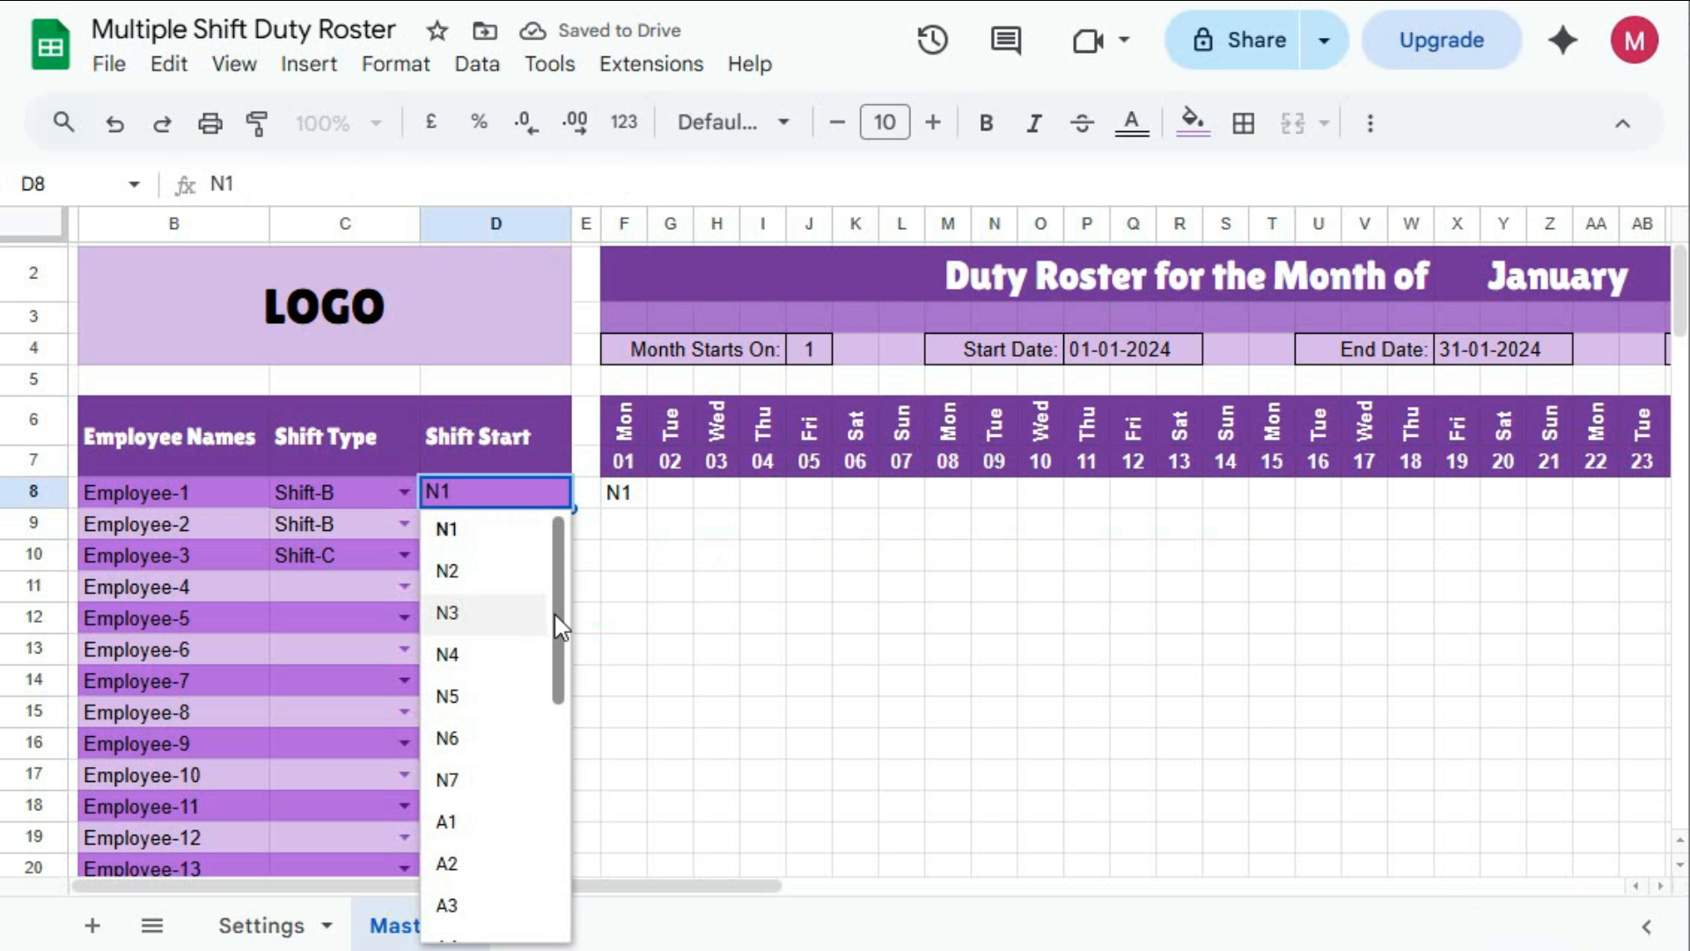
{"action": "left_click_drag", "start_coordinate": [555, 622], "coordinate": [553, 906]}
{"action": "left_click", "coordinate": [467, 866]}
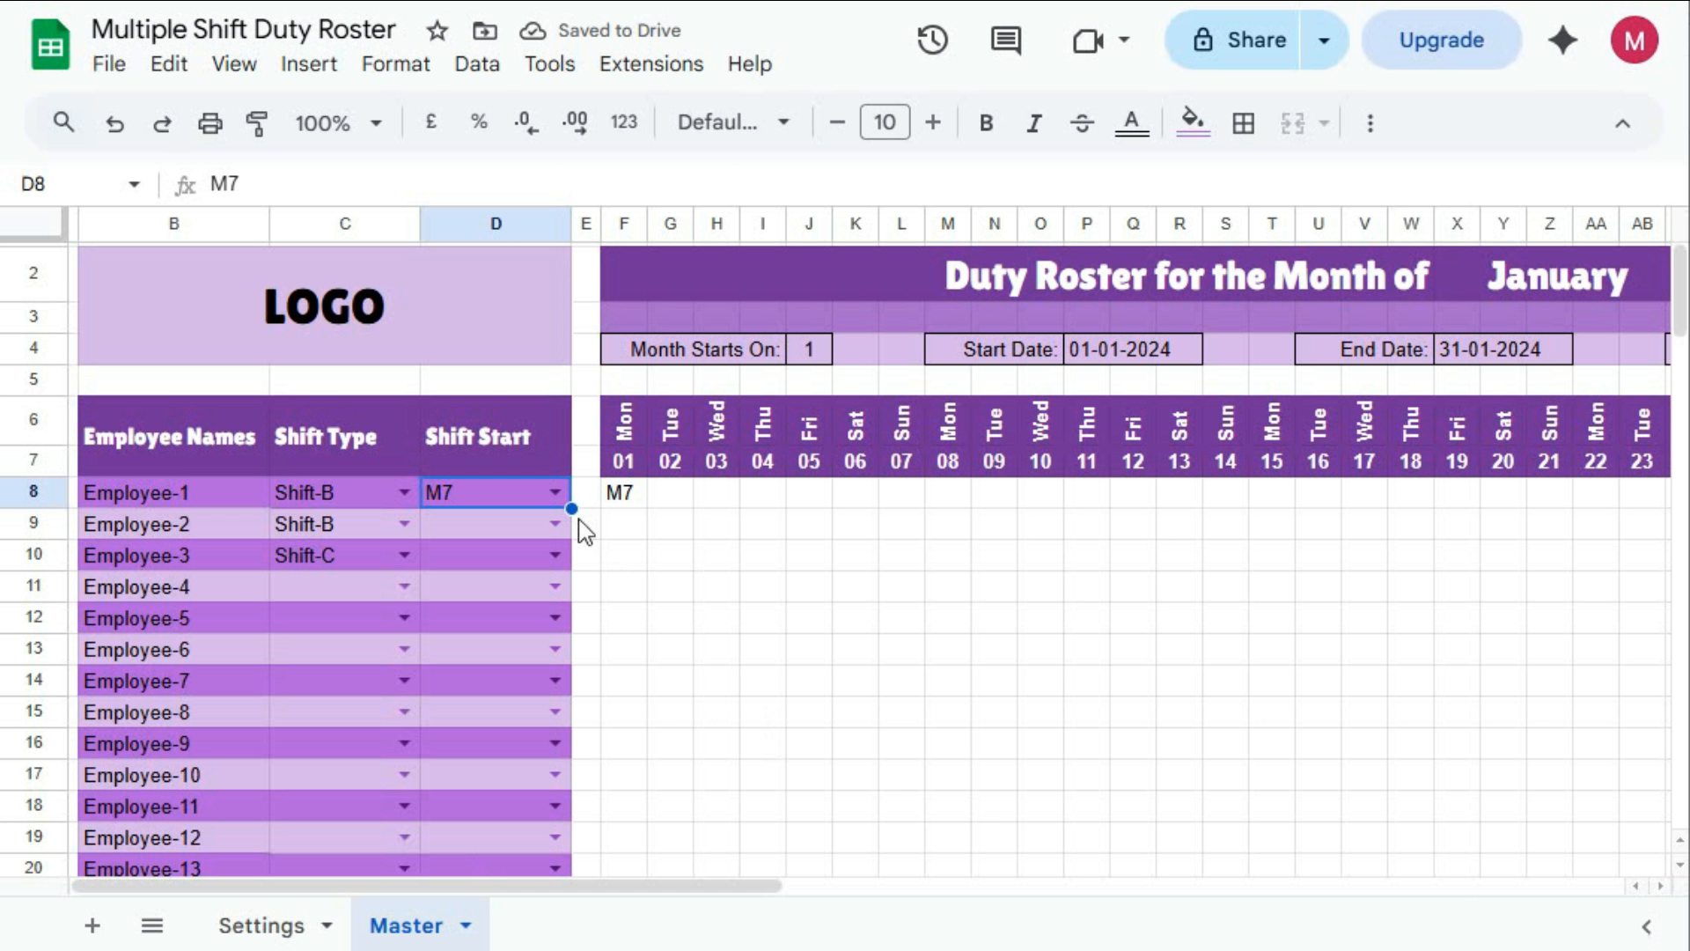
{"action": "left_click", "coordinate": [557, 492]}
{"action": "left_click_drag", "start_coordinate": [558, 756], "coordinate": [515, 577]}
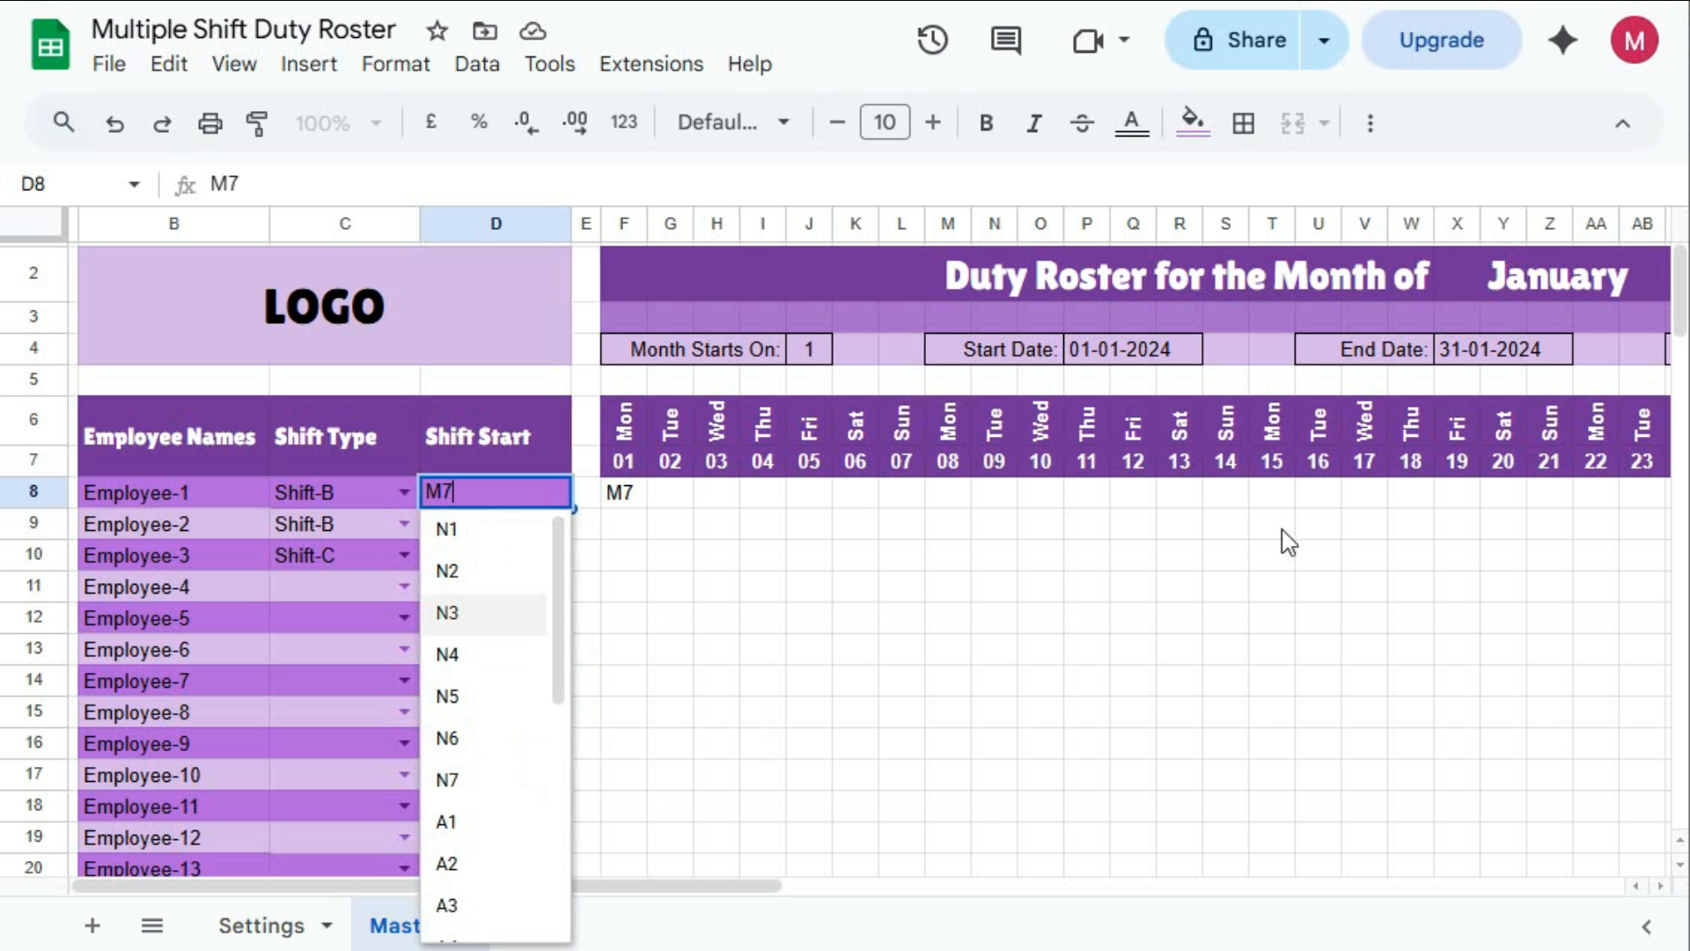
Begin an OFFSET formula in T8 with Settings!$J$2 as the cell reference and a row offset of 1
{"action": "left_click", "coordinate": [1271, 495]}
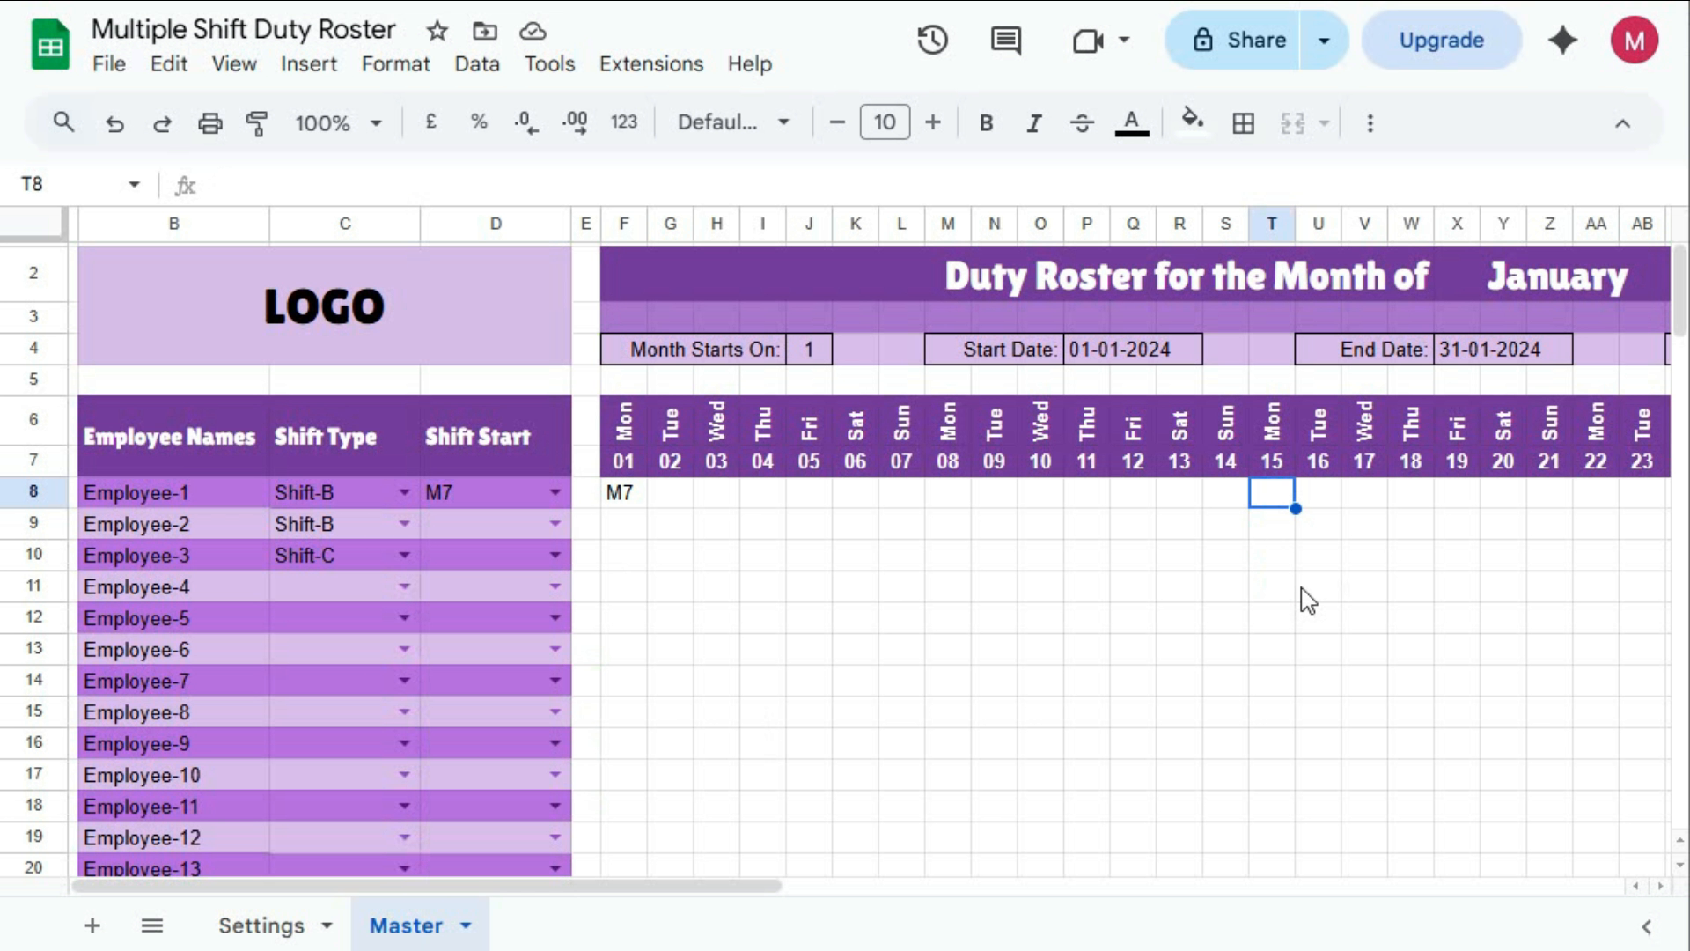
{"action": "type", "text": "=off"}
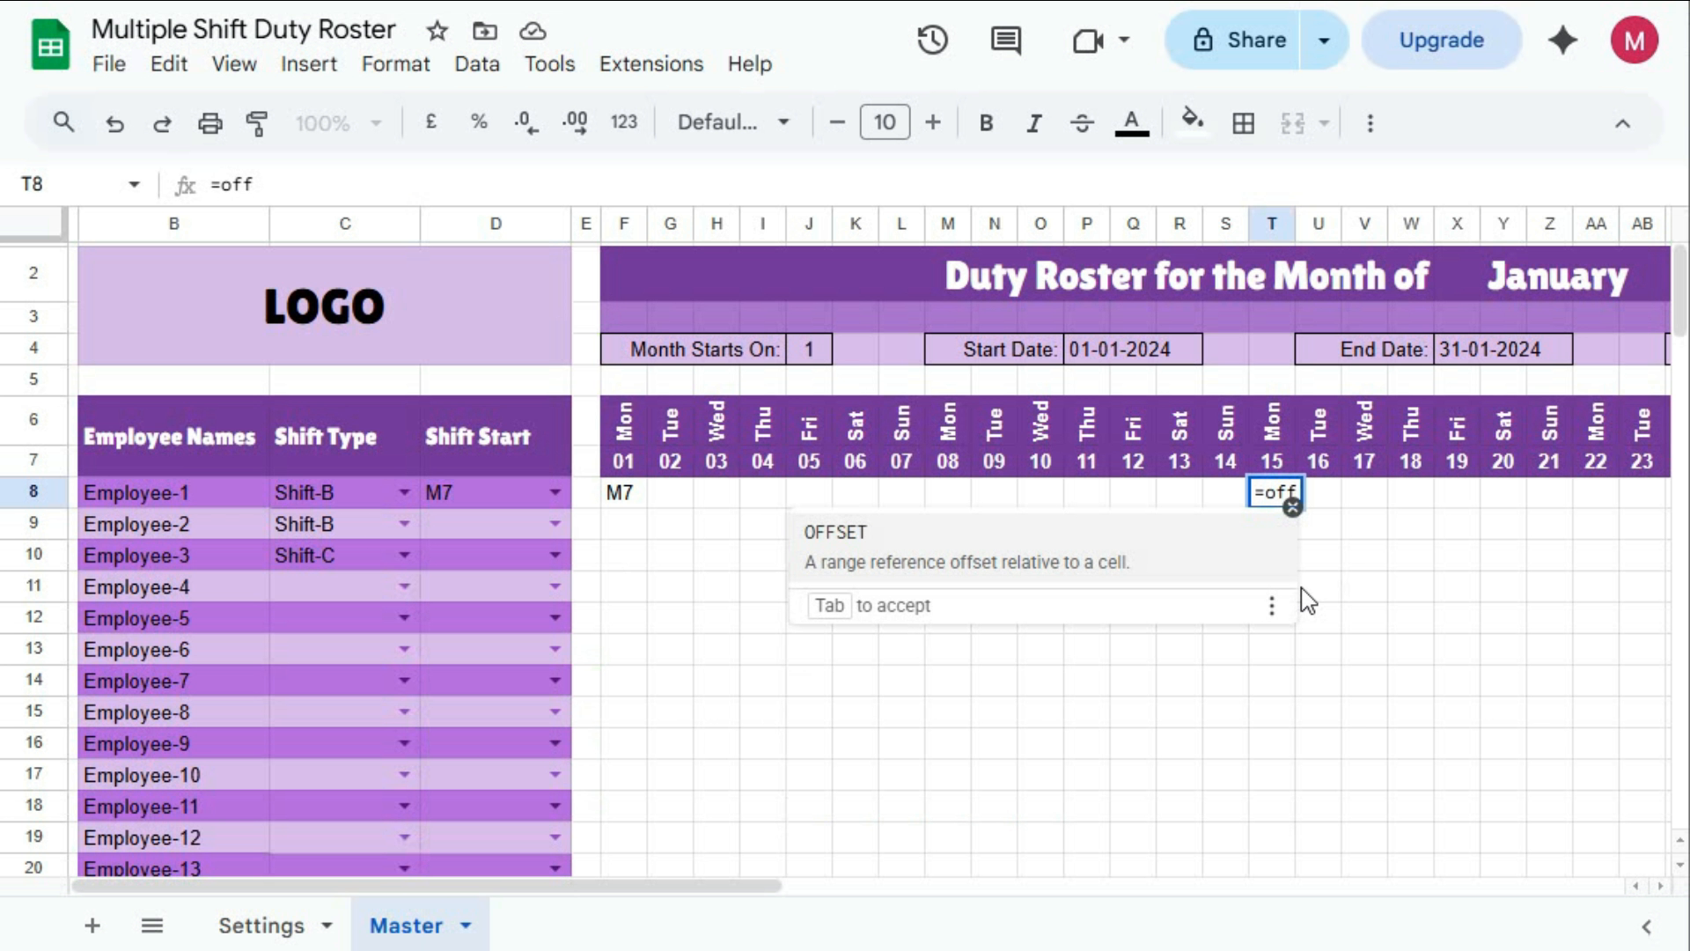
{"action": "key", "text": "Tab"}
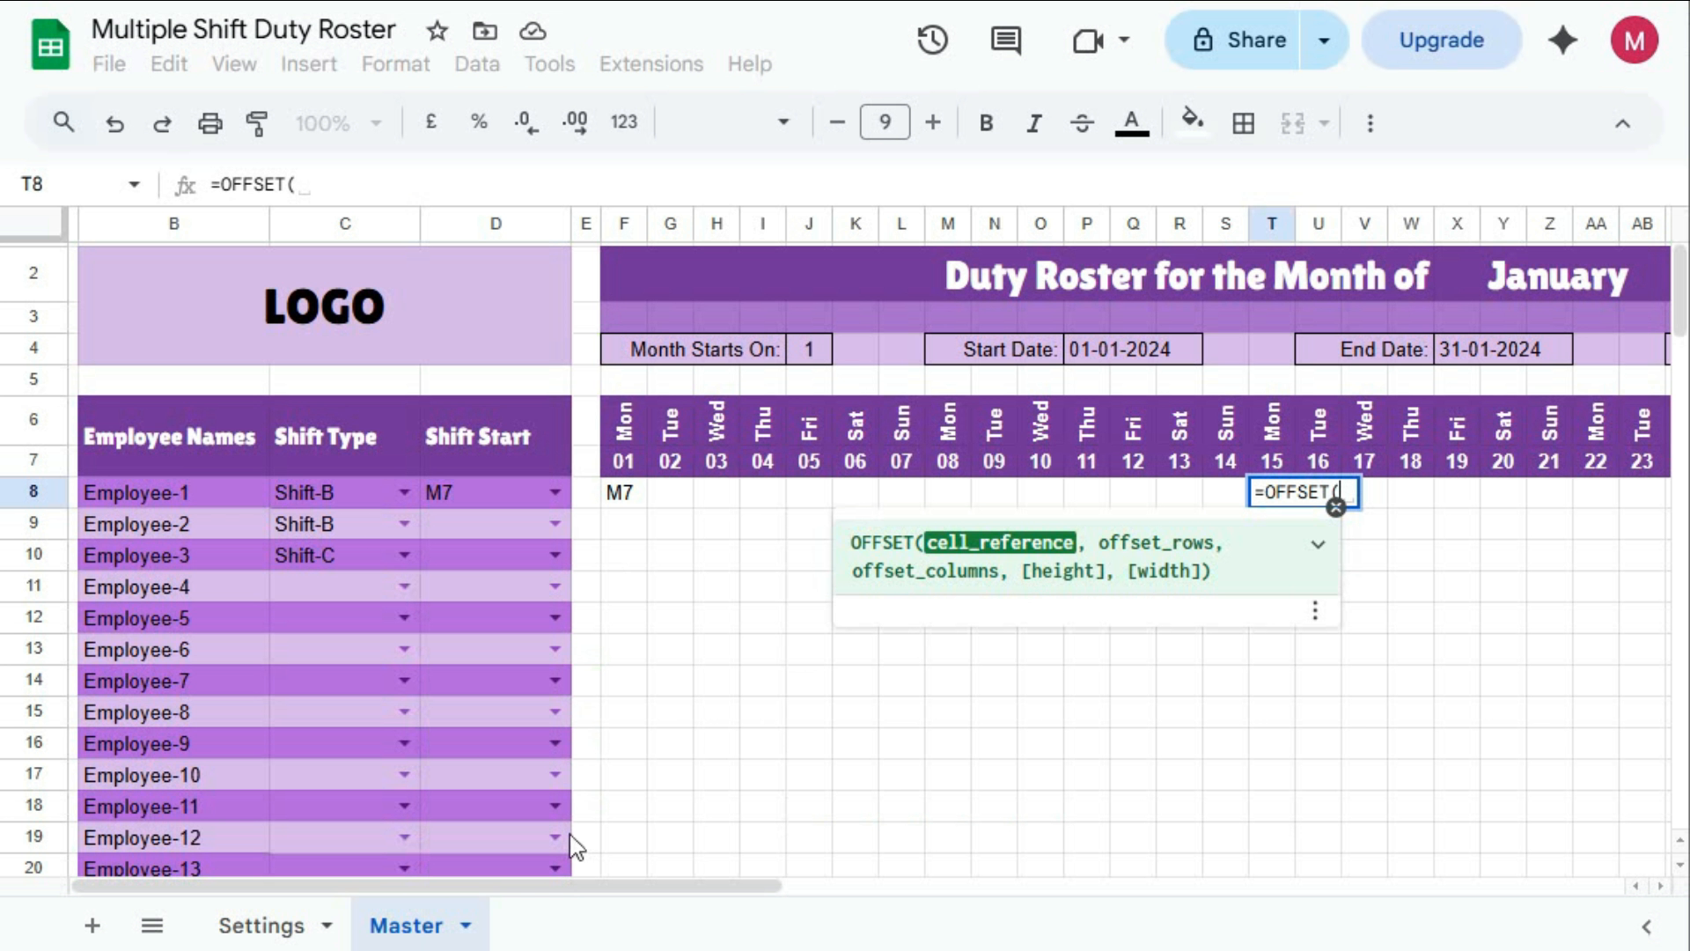
{"action": "left_click", "coordinate": [264, 925]}
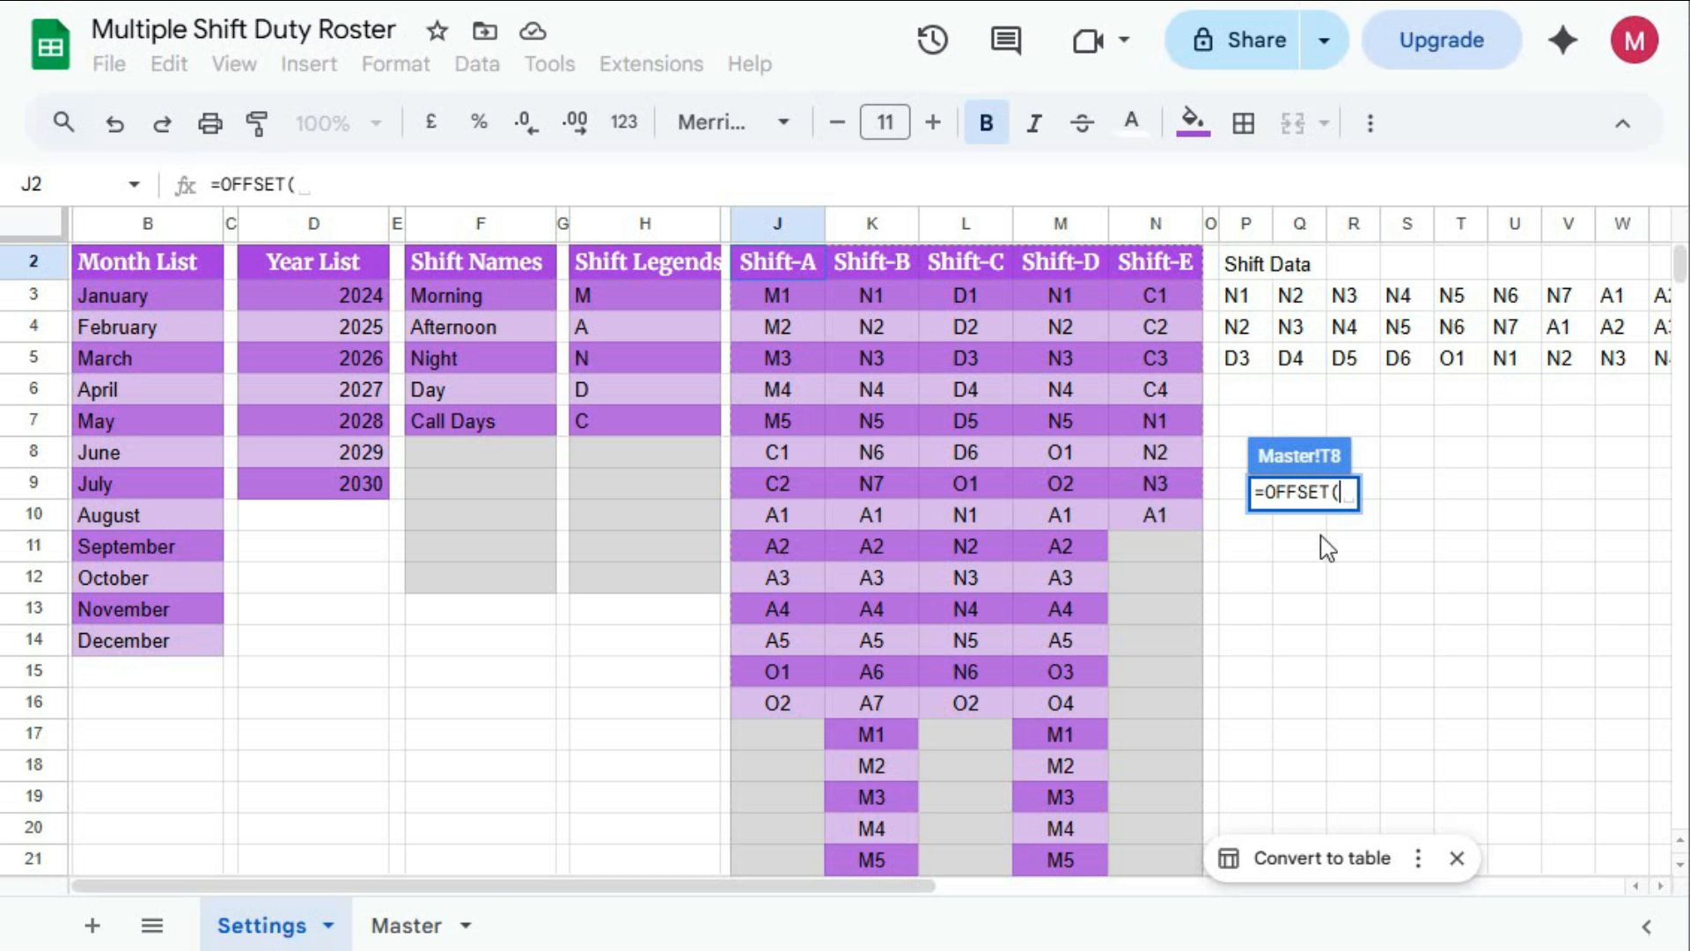
{"action": "left_click", "coordinate": [775, 260]}
{"action": "key", "text": "F4"}
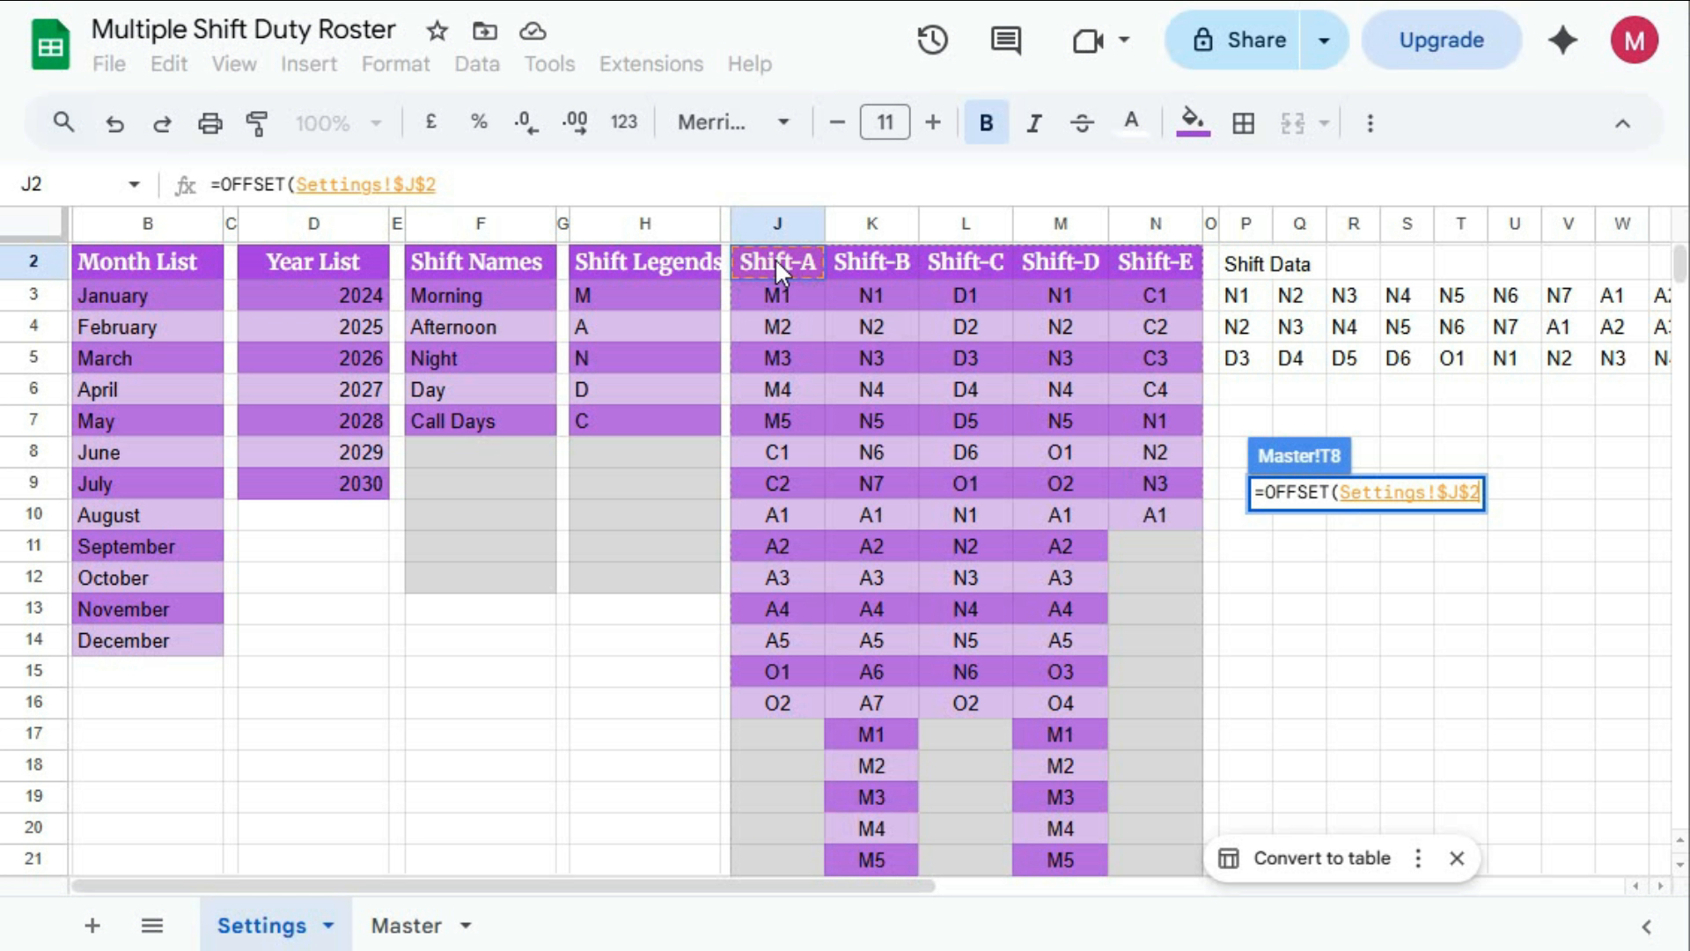
{"action": "type", "text": ",1"}
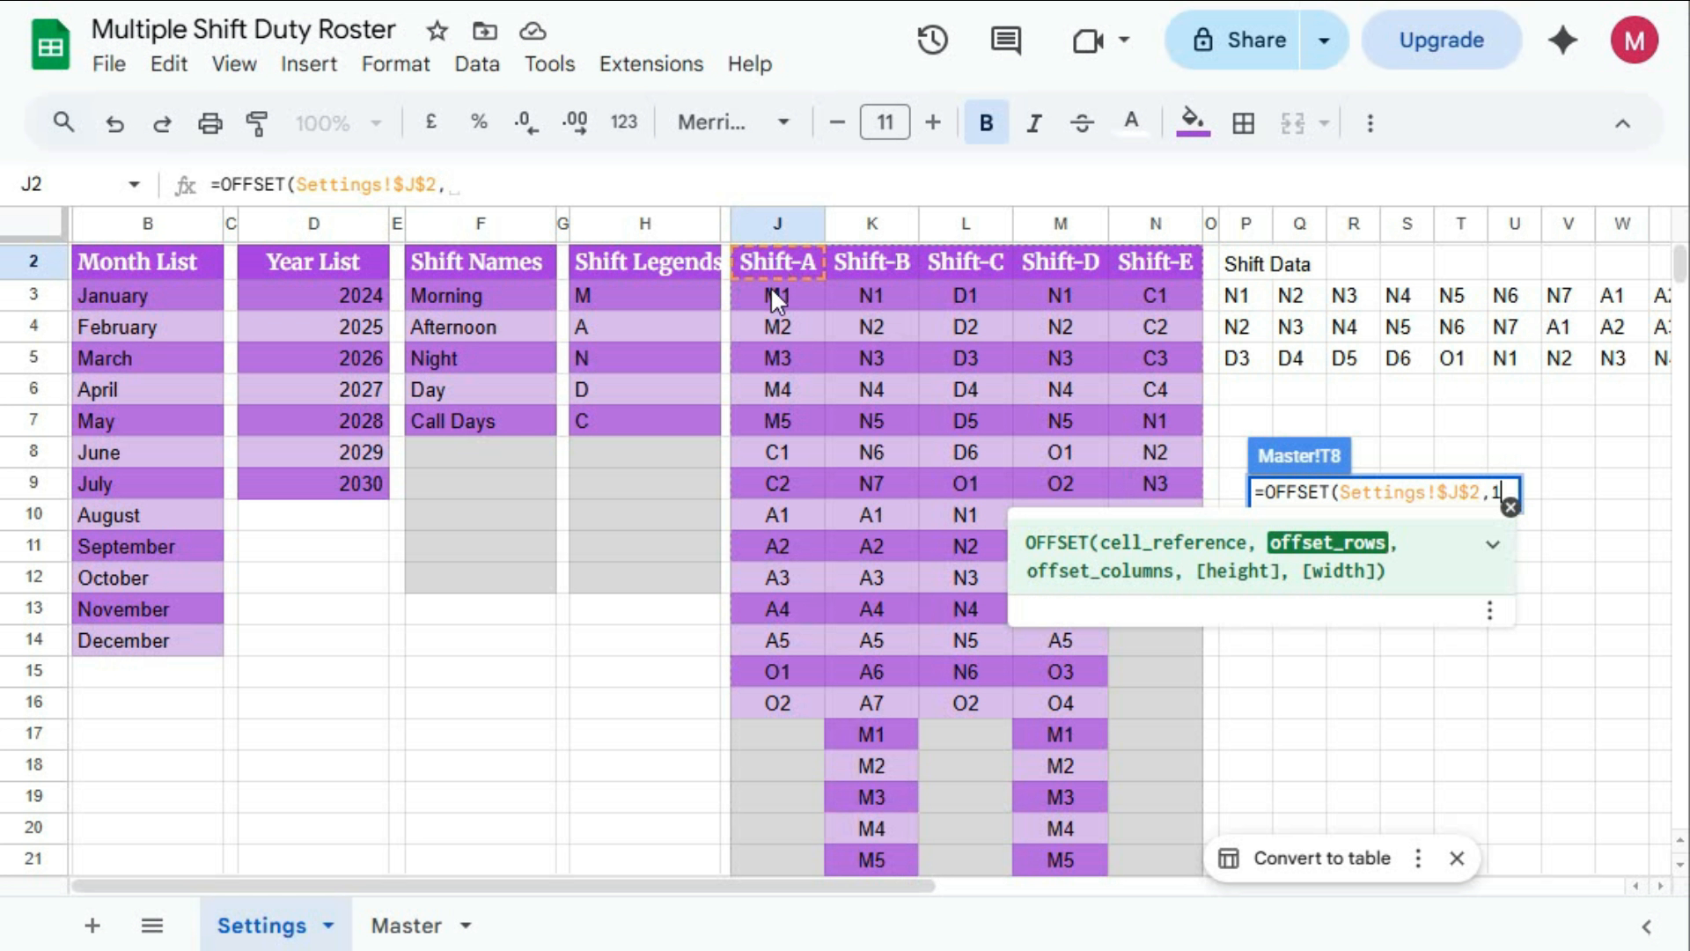
{"action": "type", "text": ","}
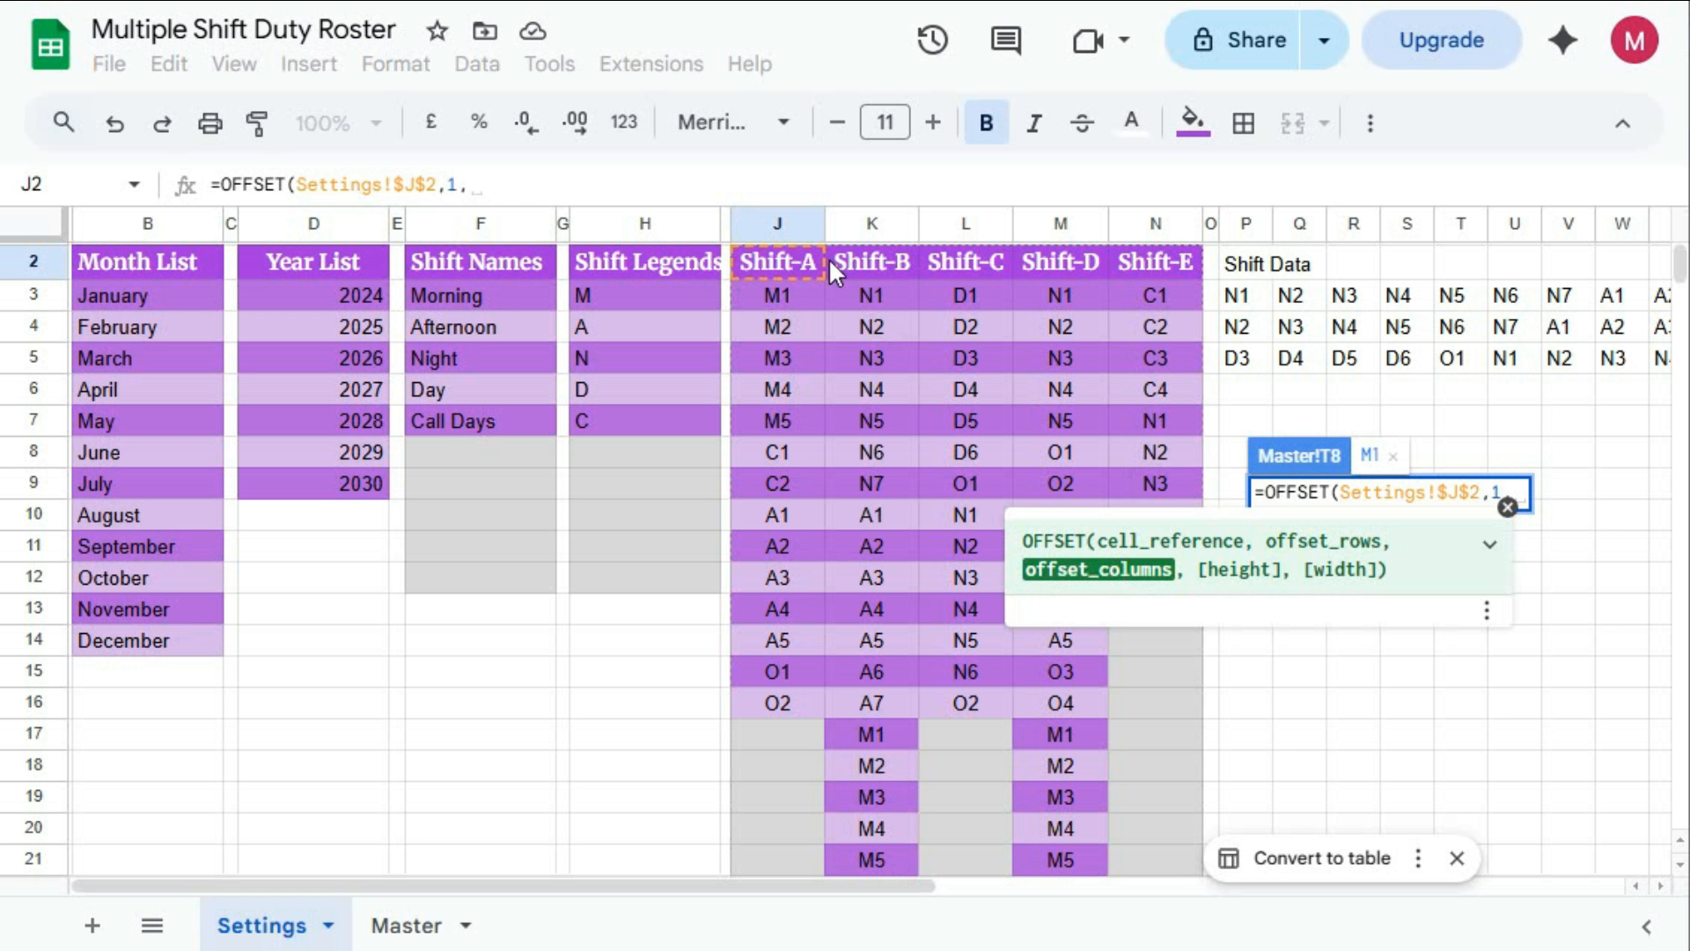
Add a MATCH function as T8's column offset, using Employee-1's shift type $C8 on the Master sheet as search key
{"action": "type", "text": "ma"}
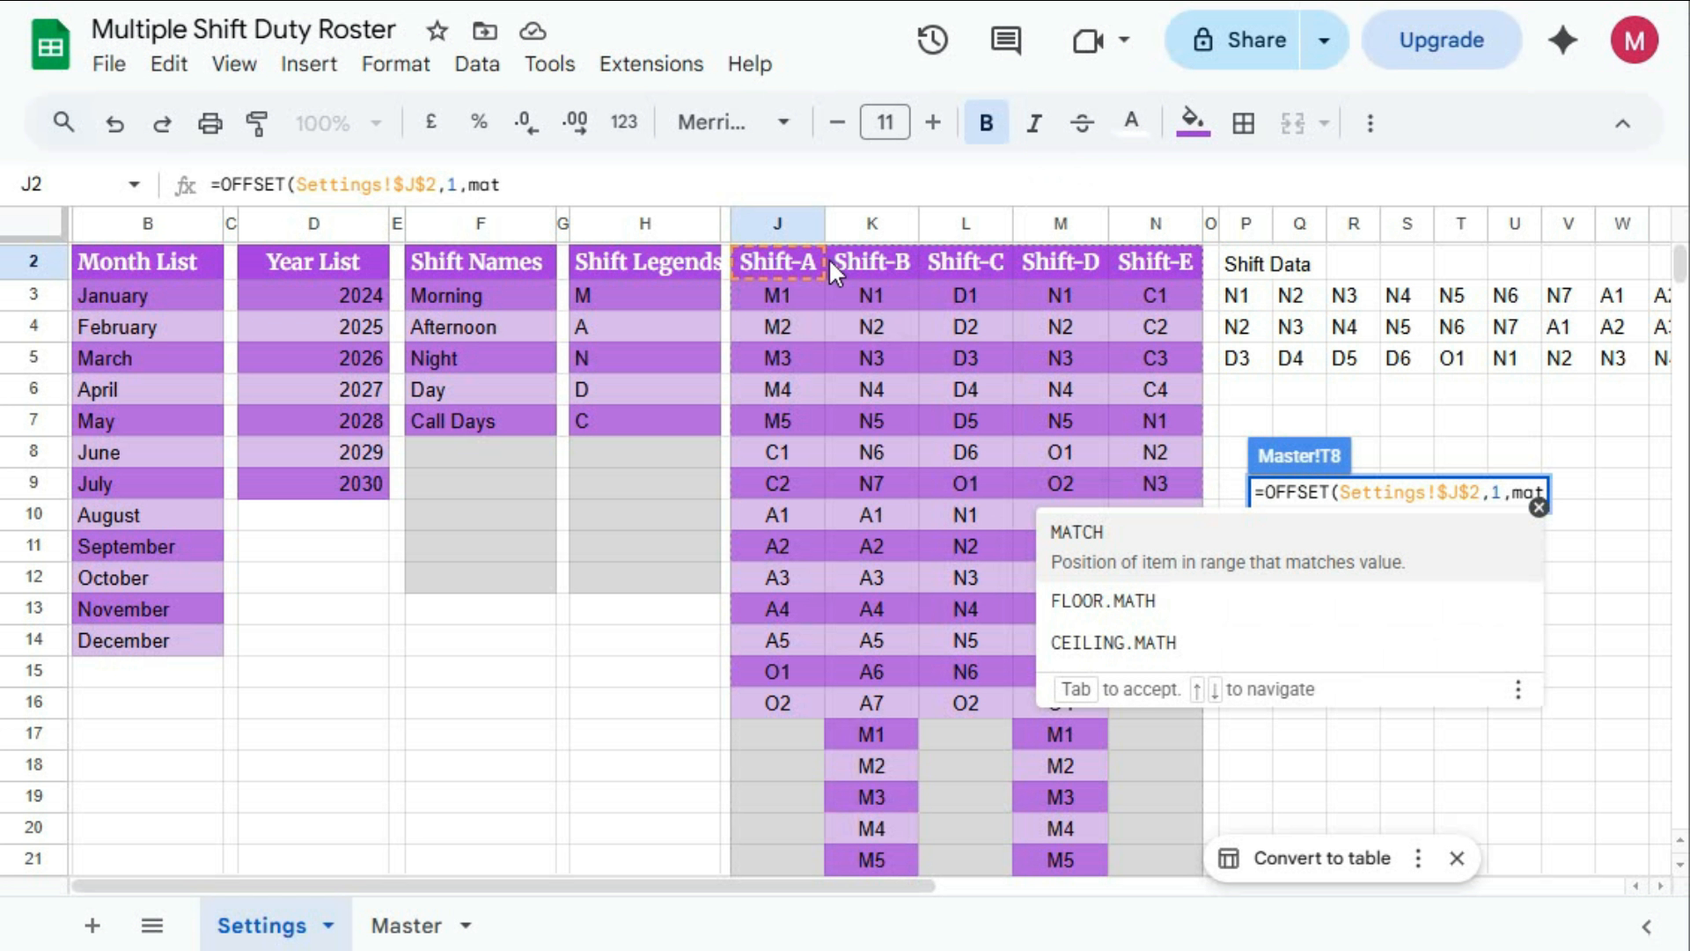
{"action": "type", "text": "t"}
{"action": "key", "text": "Tab"}
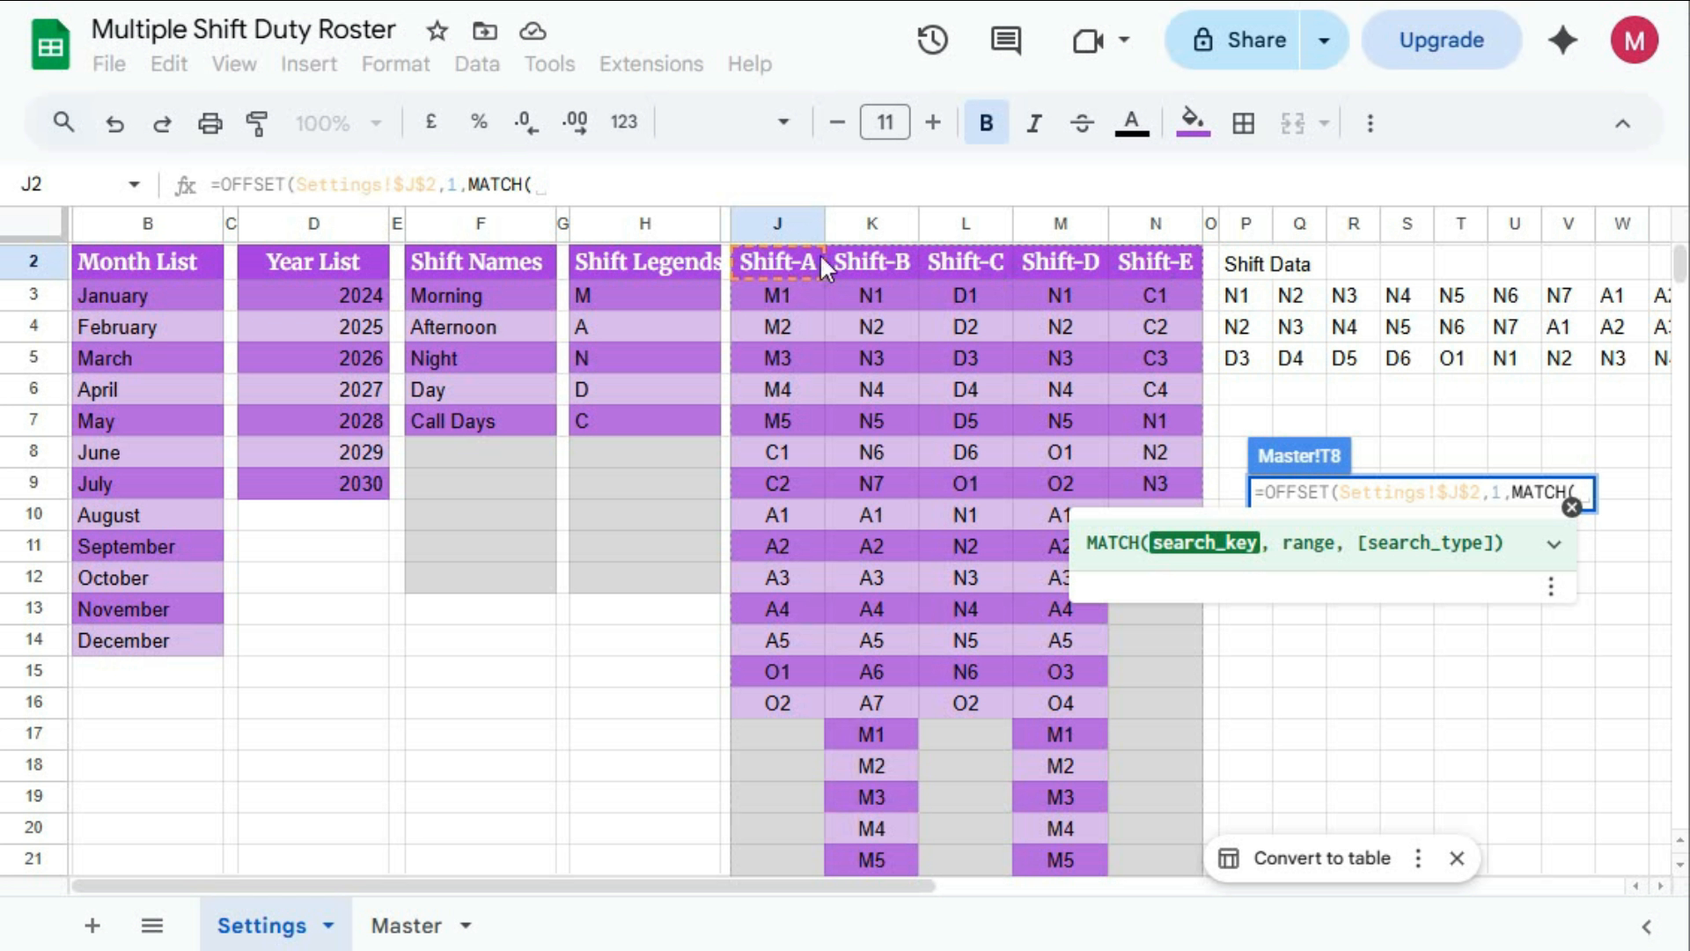
{"action": "left_click", "coordinate": [407, 929]}
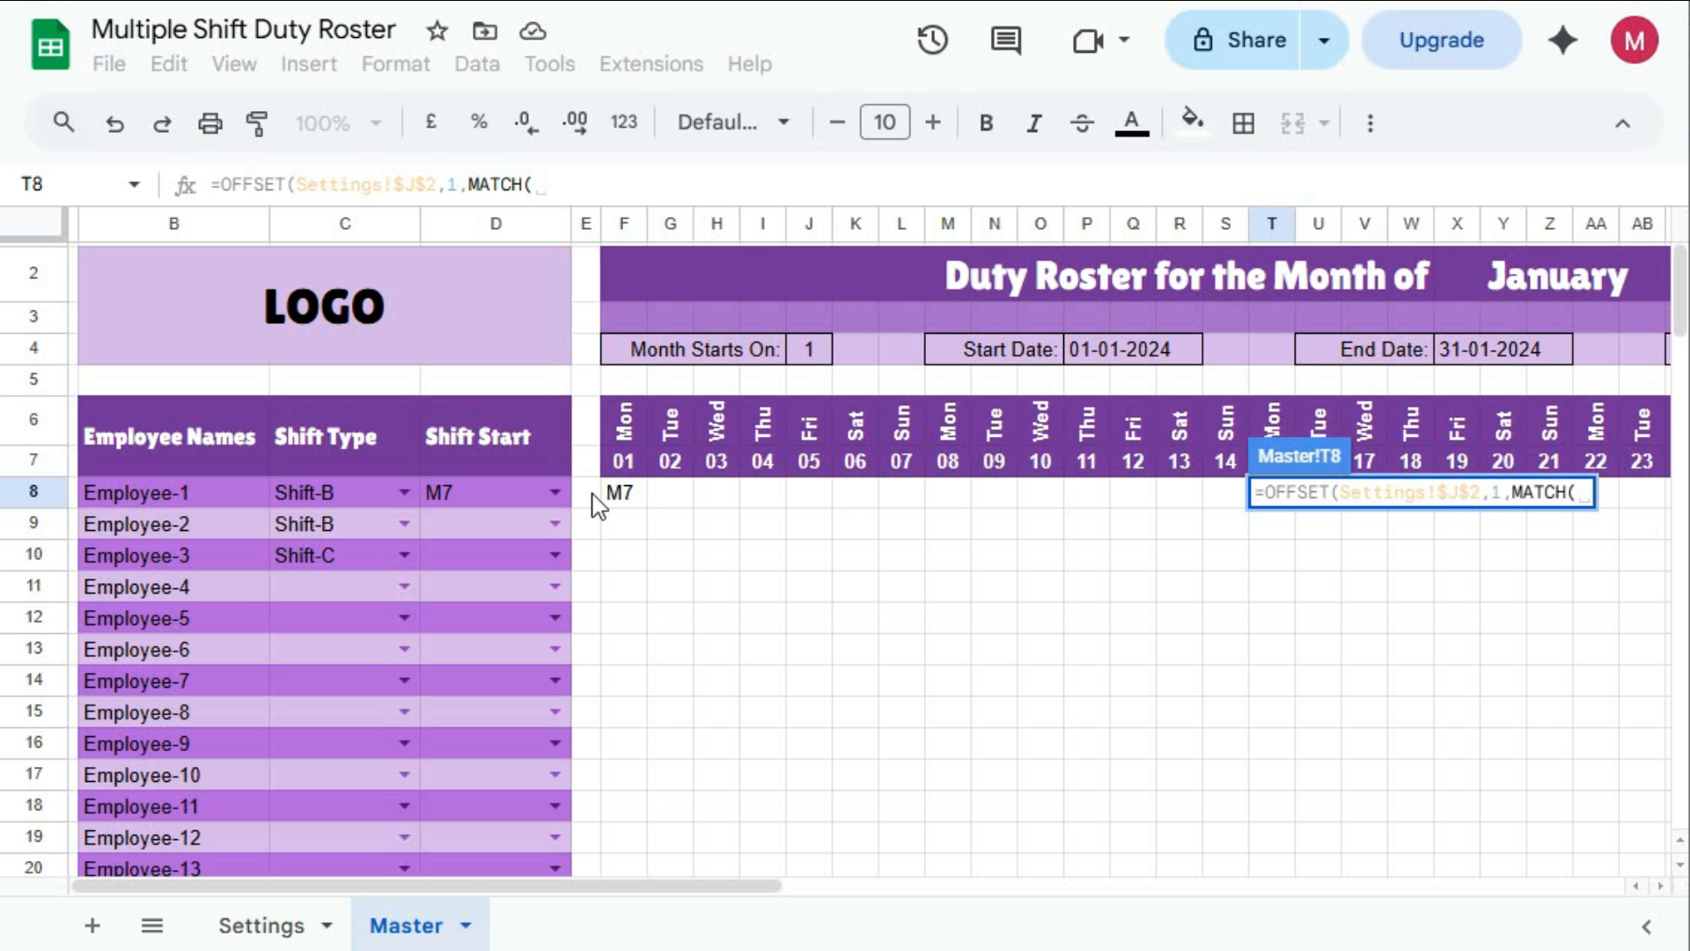
{"action": "left_click", "coordinate": [307, 495]}
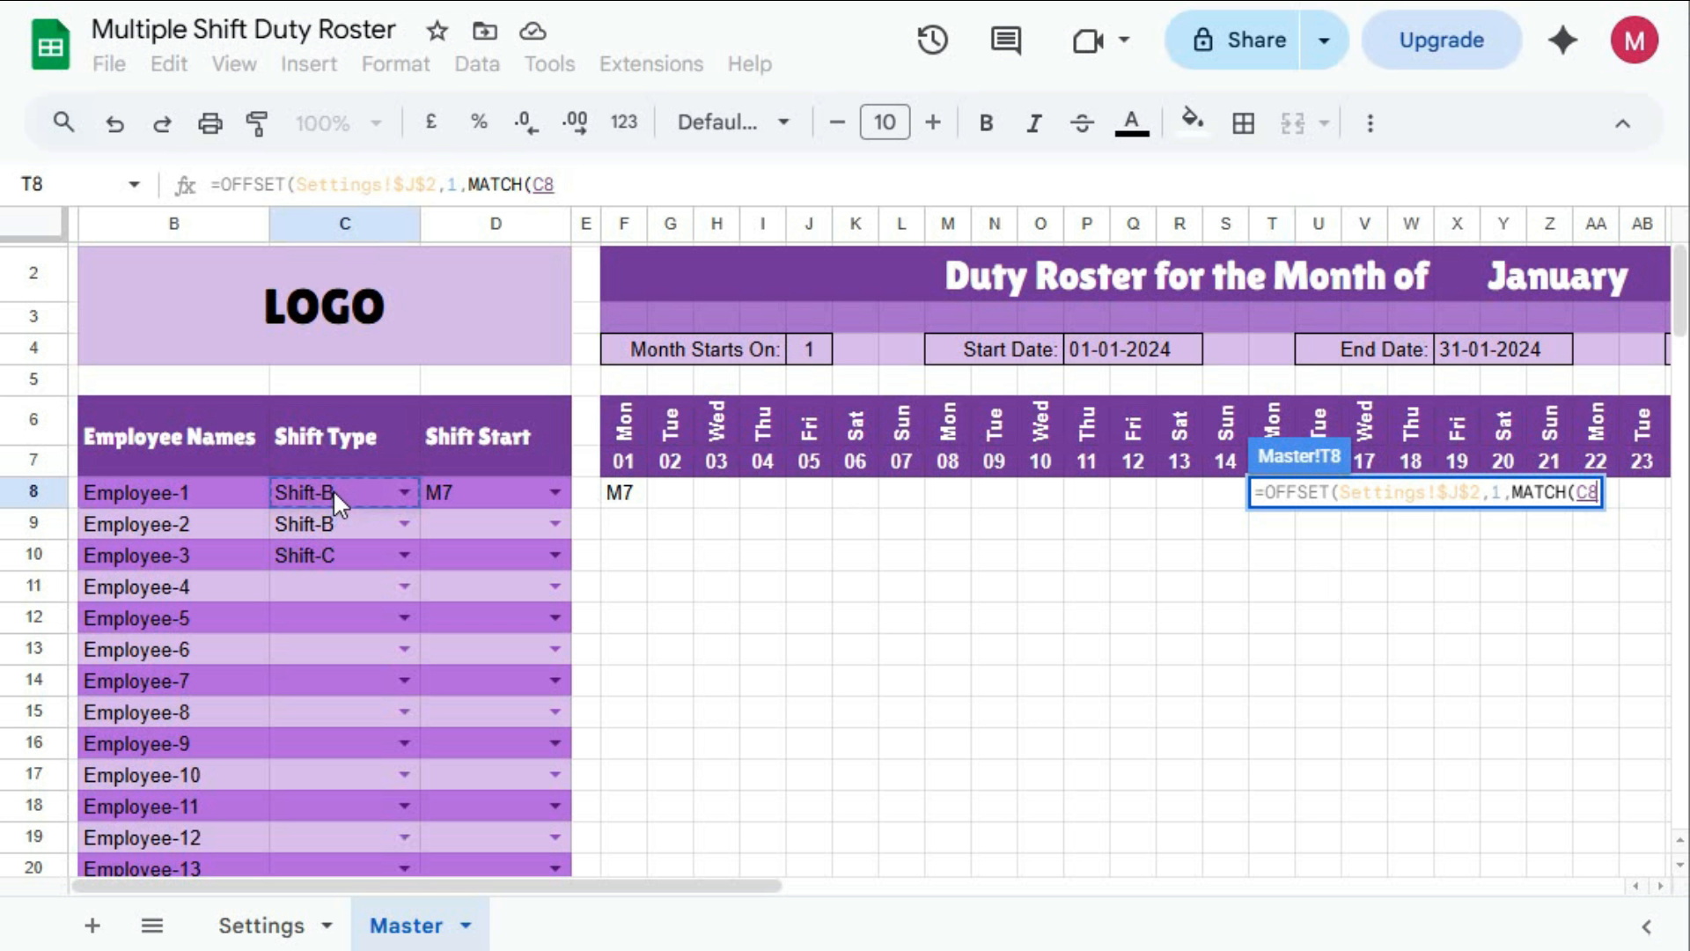
{"action": "key", "text": "F4"}
{"action": "key", "text": "F4"}
{"action": "key", "text": "F4"}
{"action": "type", "text": ","}
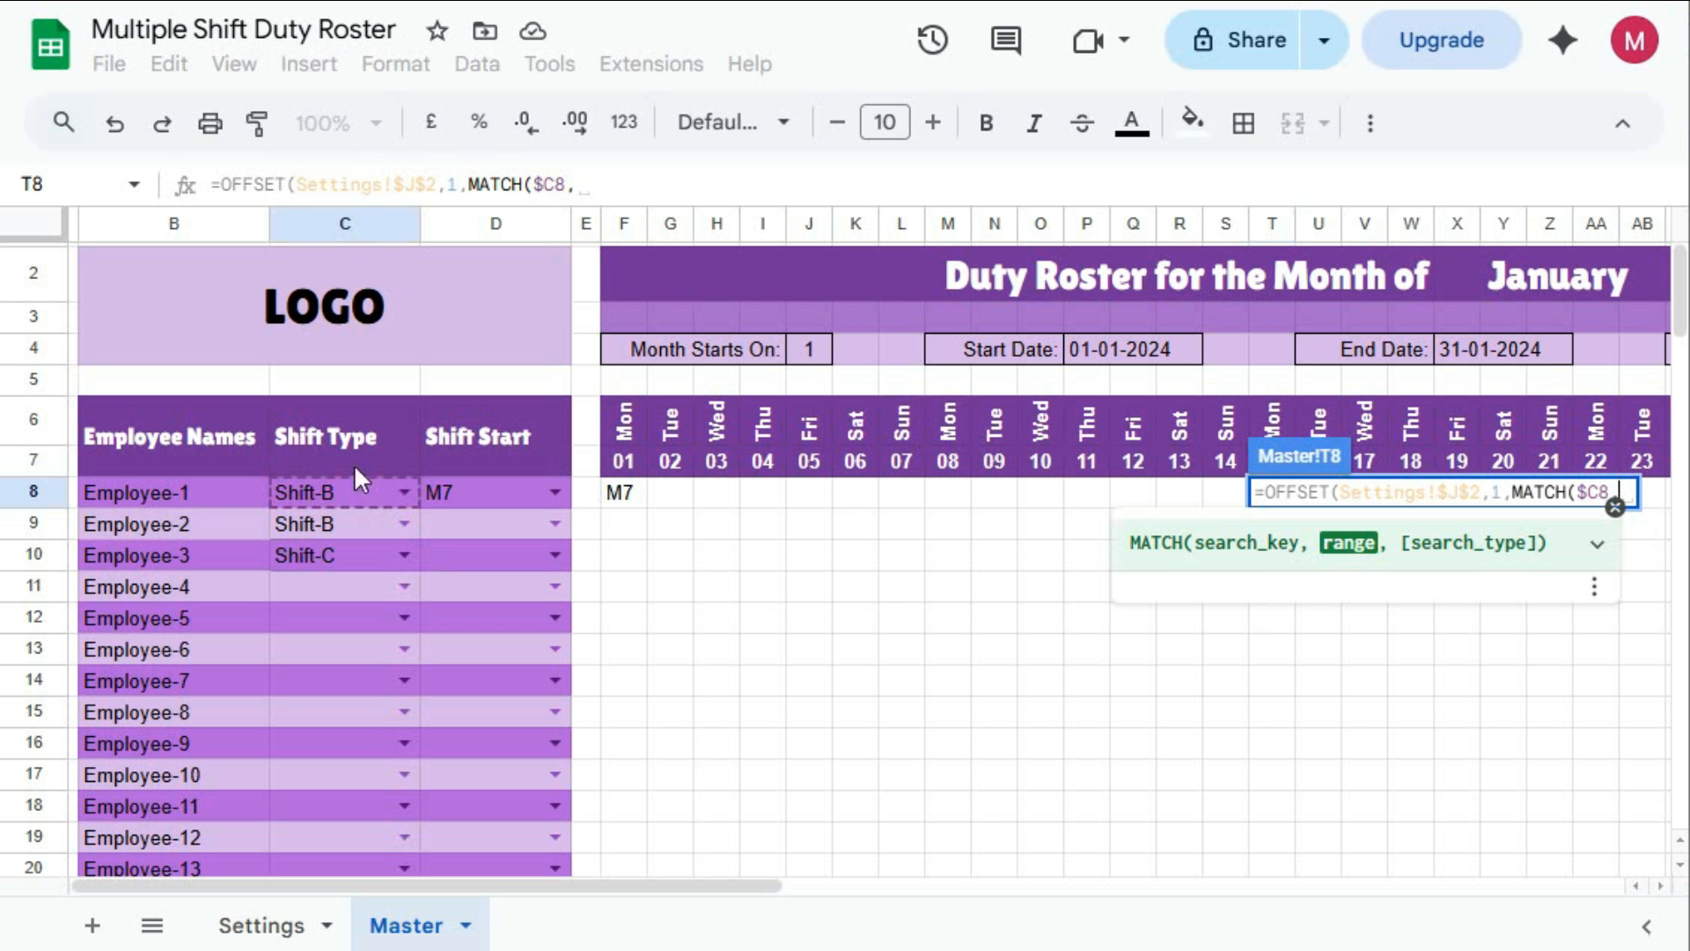
Complete the MATCH function in T8 with the named range S_SType and search type 0
{"action": "type", "text": "s"}
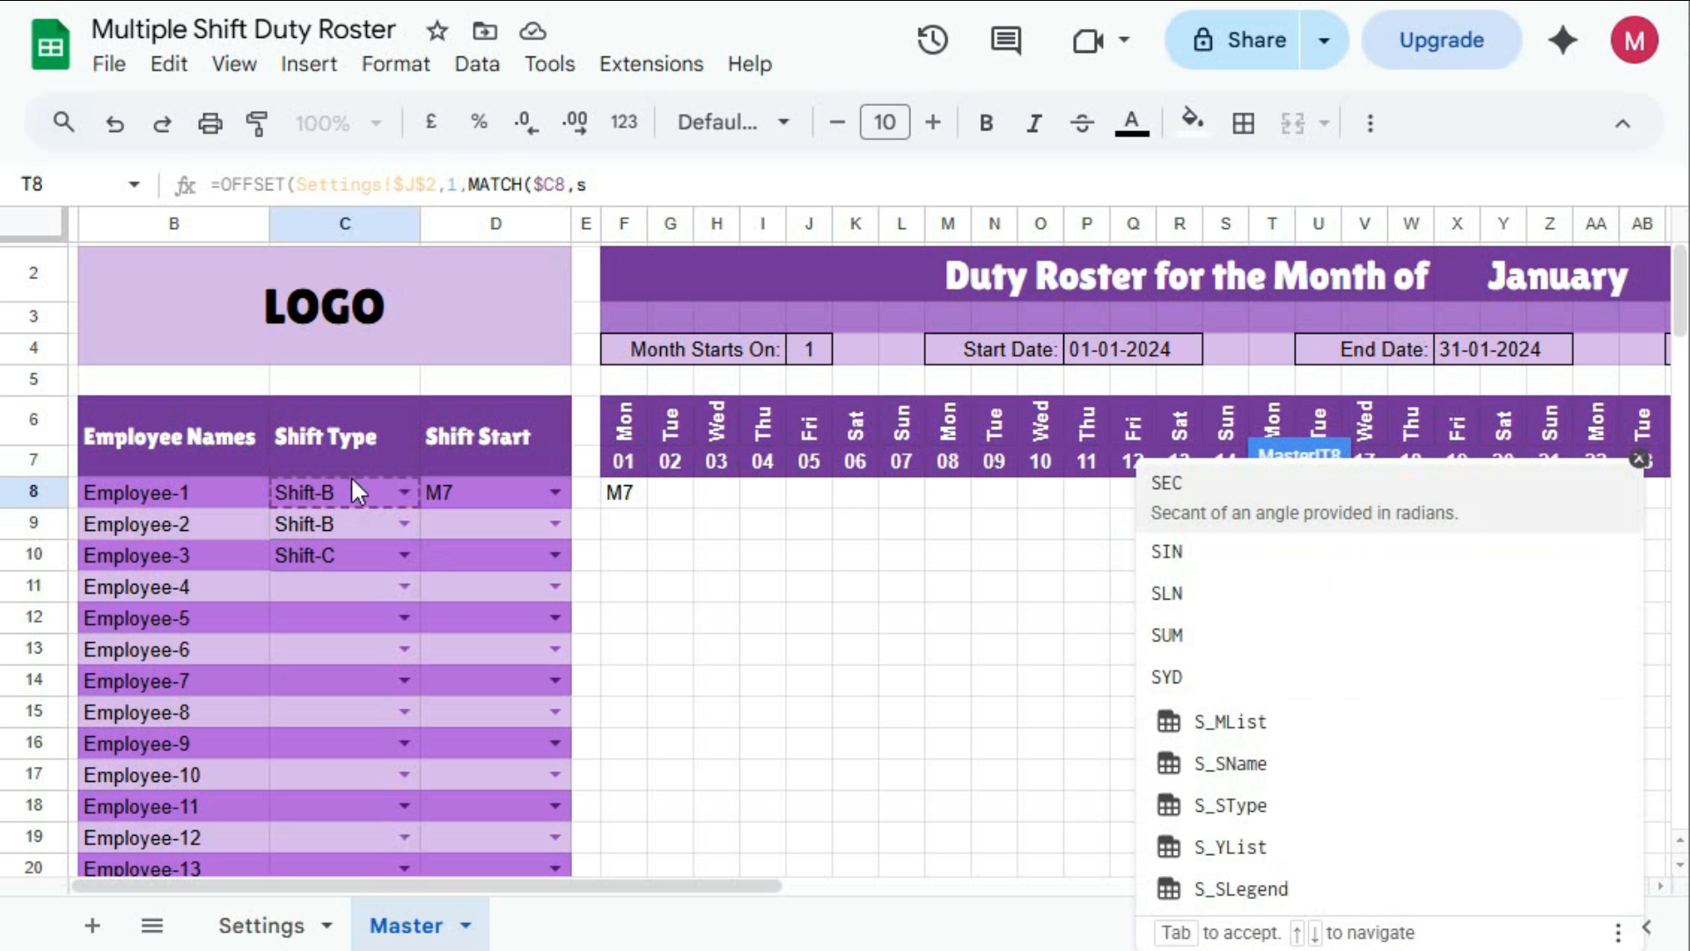
{"action": "type", "text": "_"}
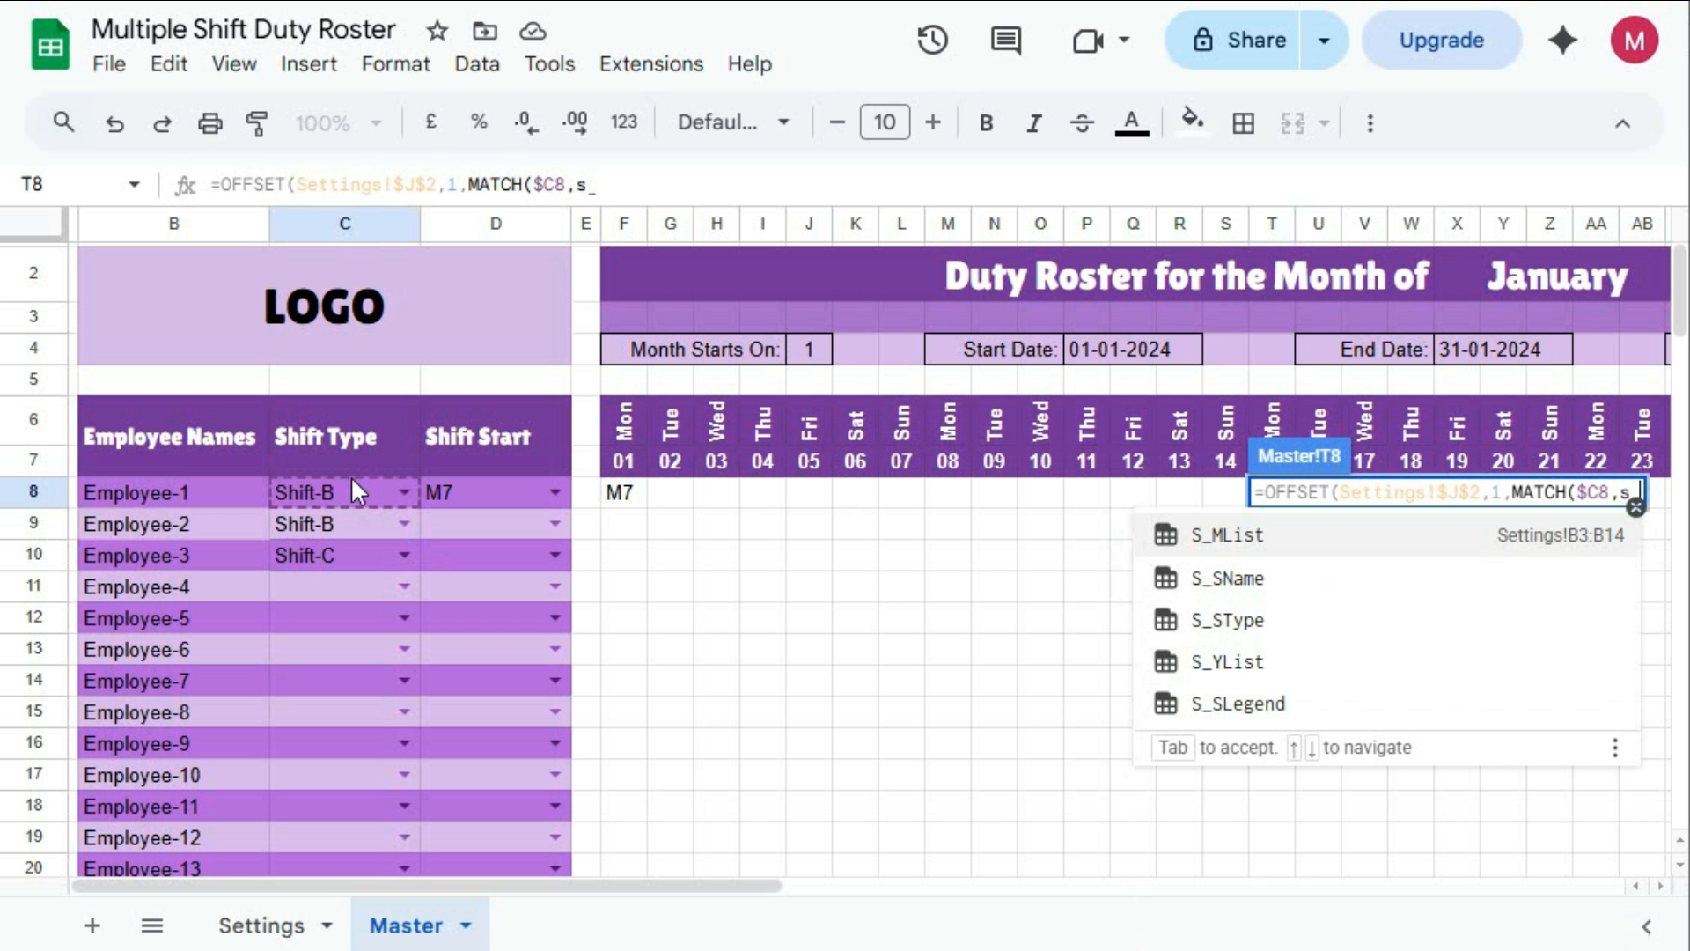
{"action": "key", "text": "Down"}
{"action": "key", "text": "Down"}
{"action": "key", "text": "Down"}
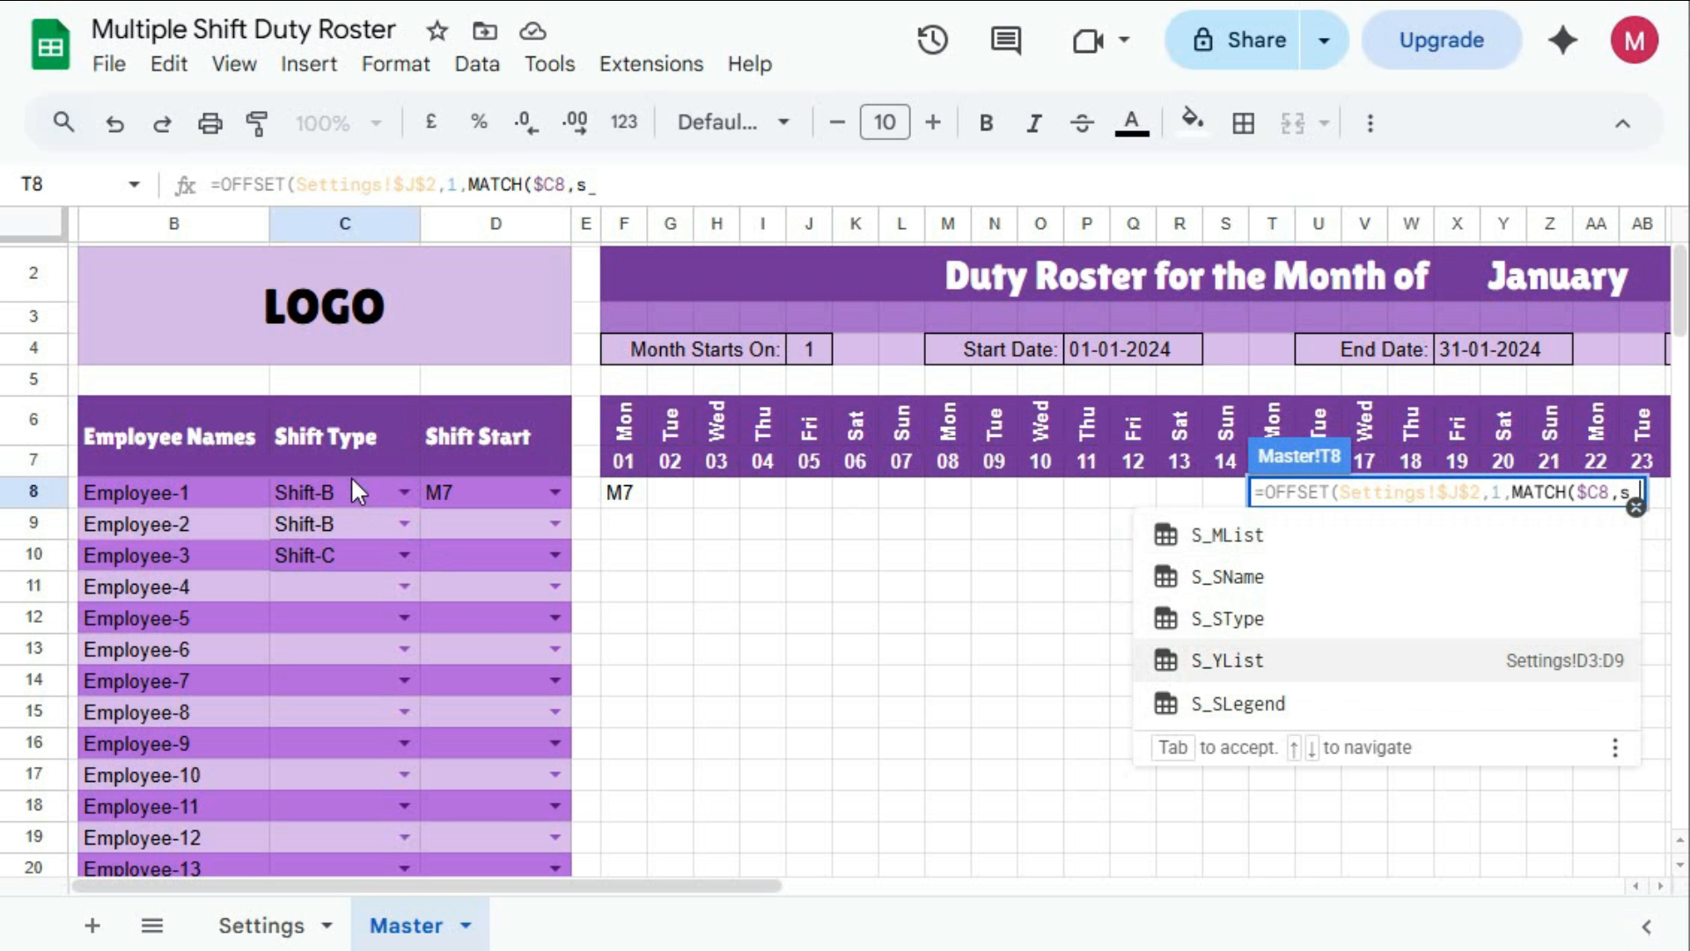
{"action": "key", "text": "Up"}
{"action": "key", "text": "Tab"}
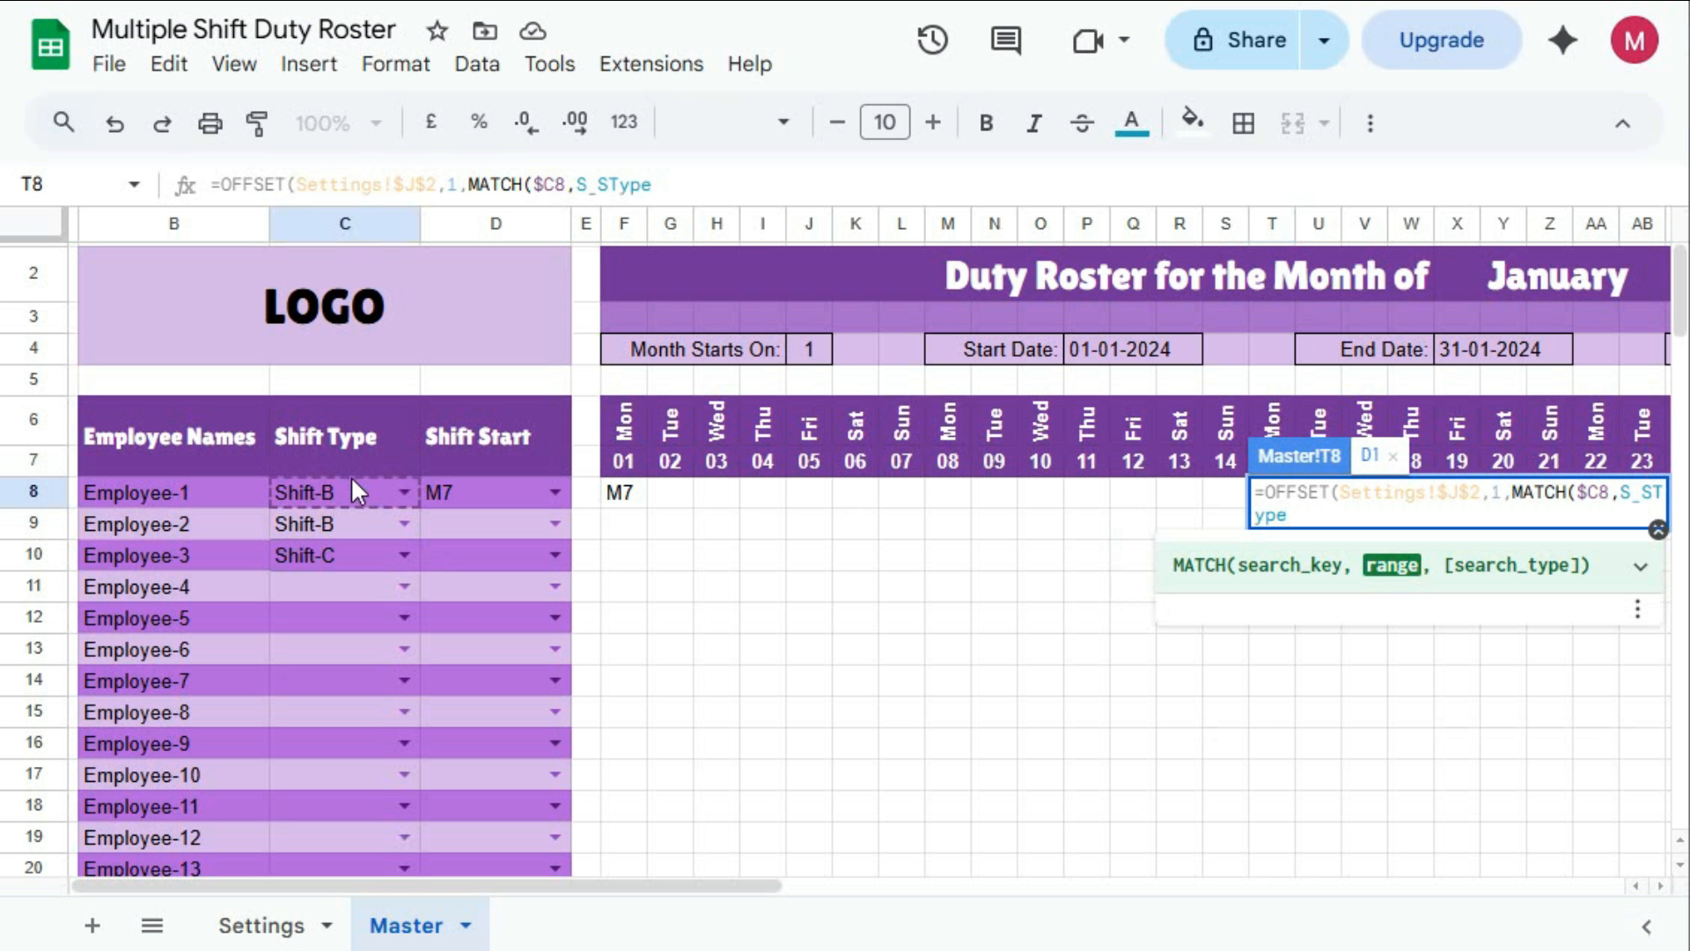
{"action": "type", "text": ","}
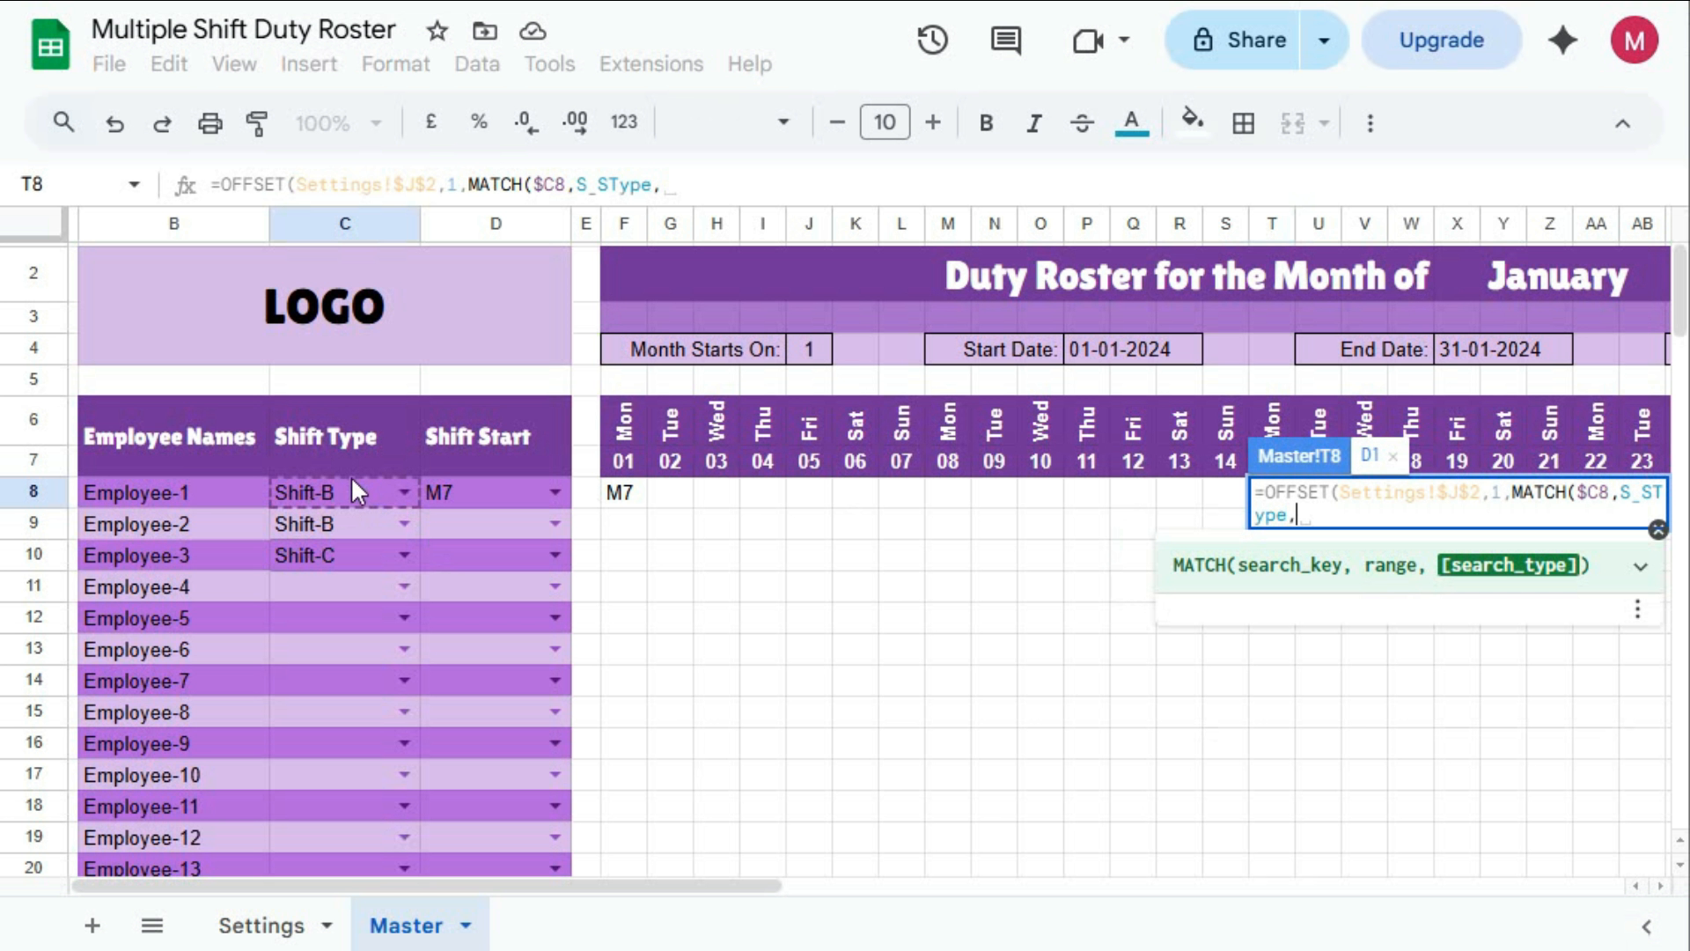
{"action": "type", "text": "0"}
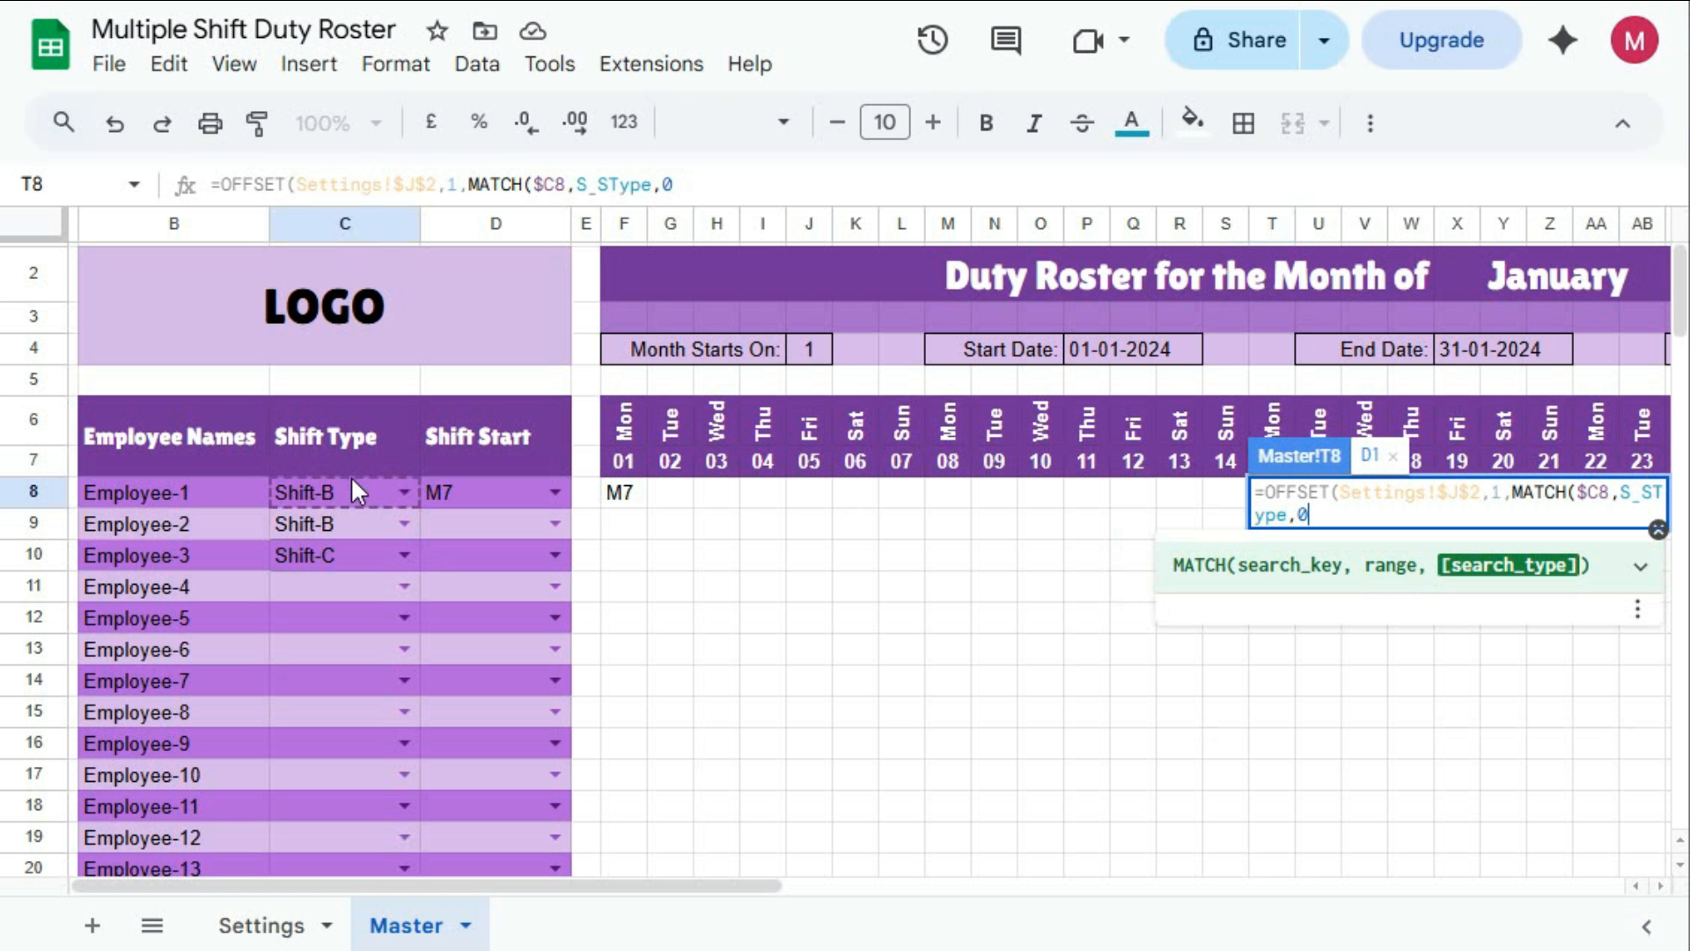
{"action": "type", "text": ")"}
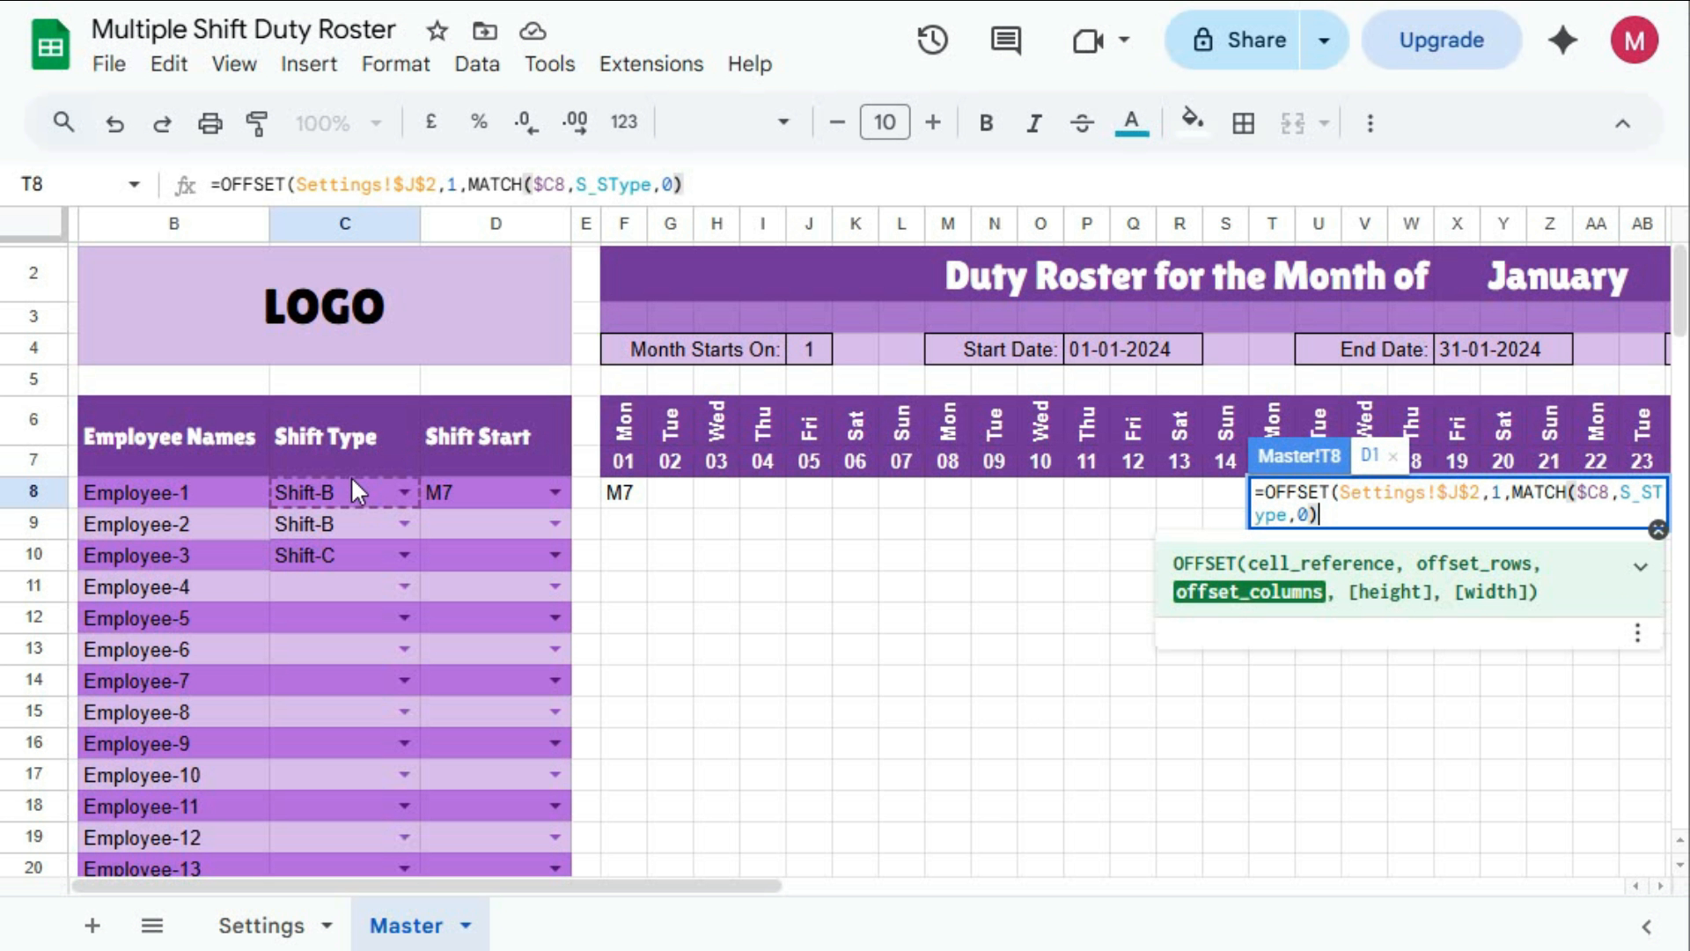
Complete T8's OFFSET formula with height 32 and width 1, and compare its output with the shift lists on the Settings sheet
{"action": "type", "text": ","}
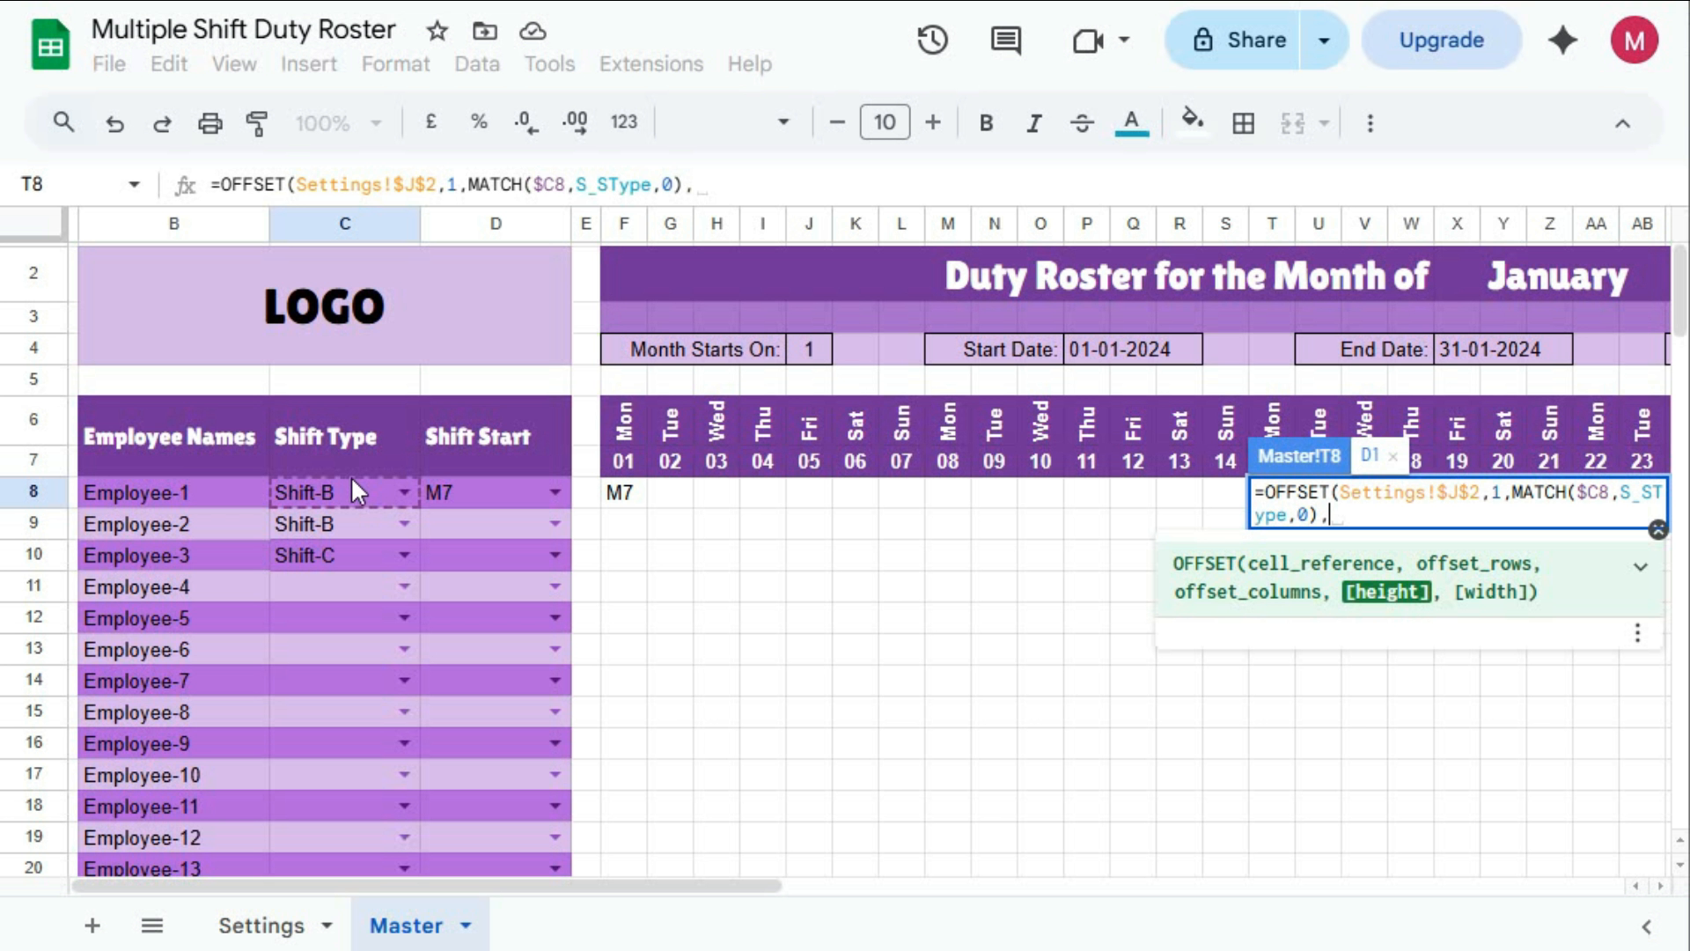
{"action": "type", "text": "32"}
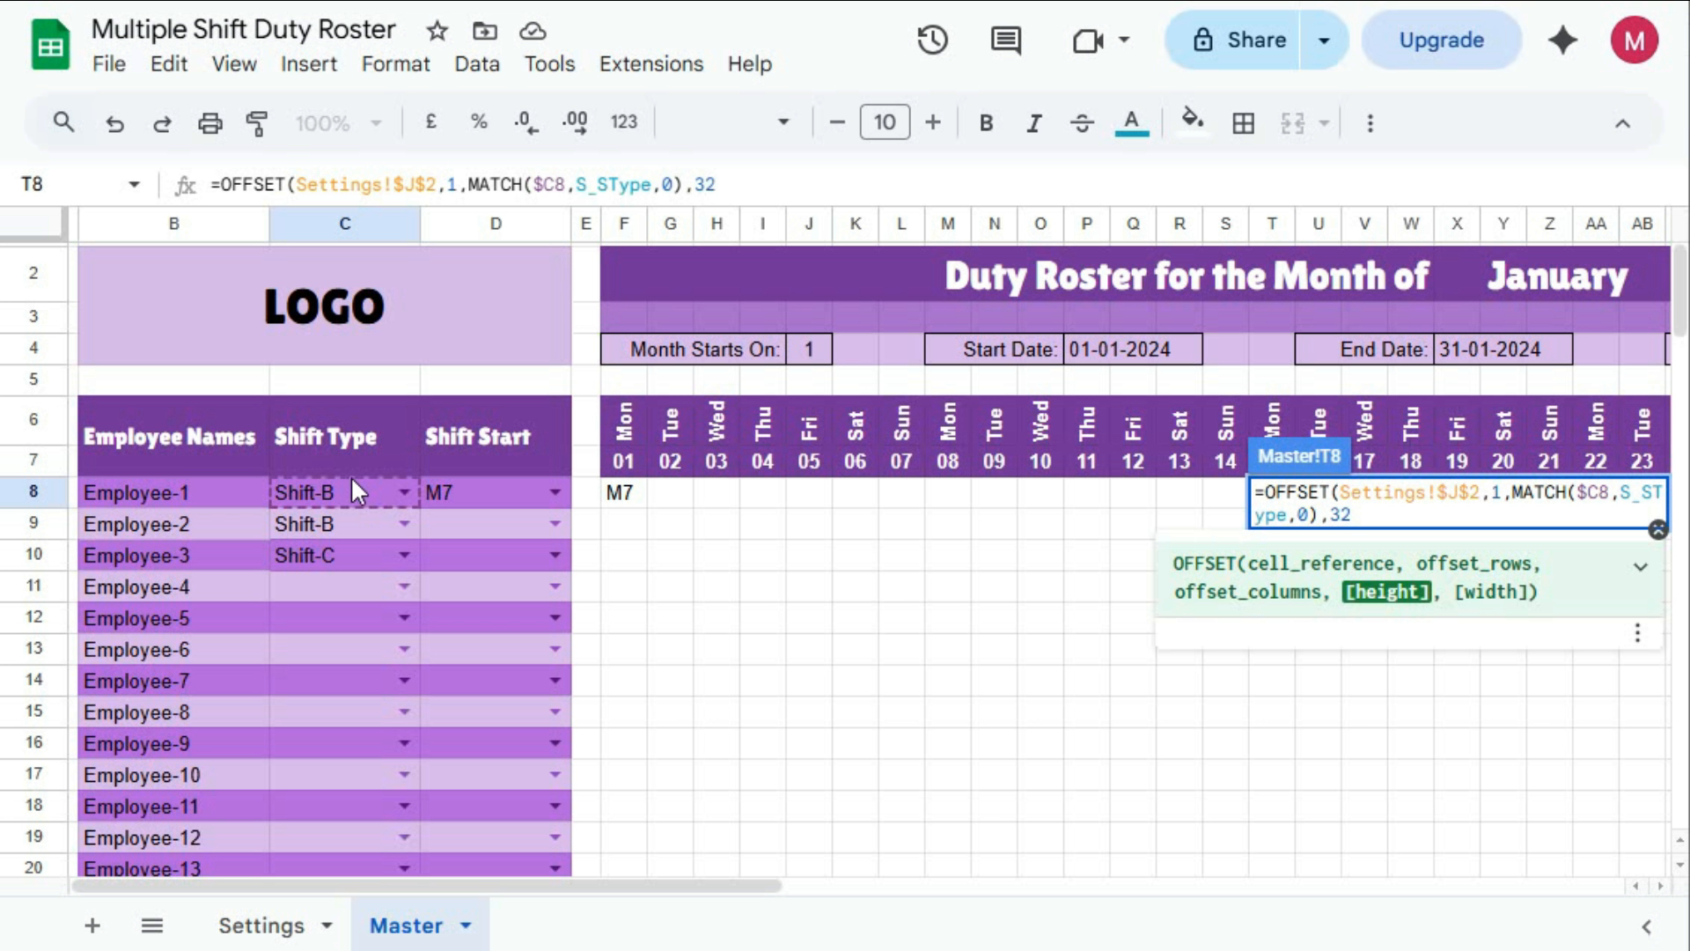
{"action": "type", "text": ","}
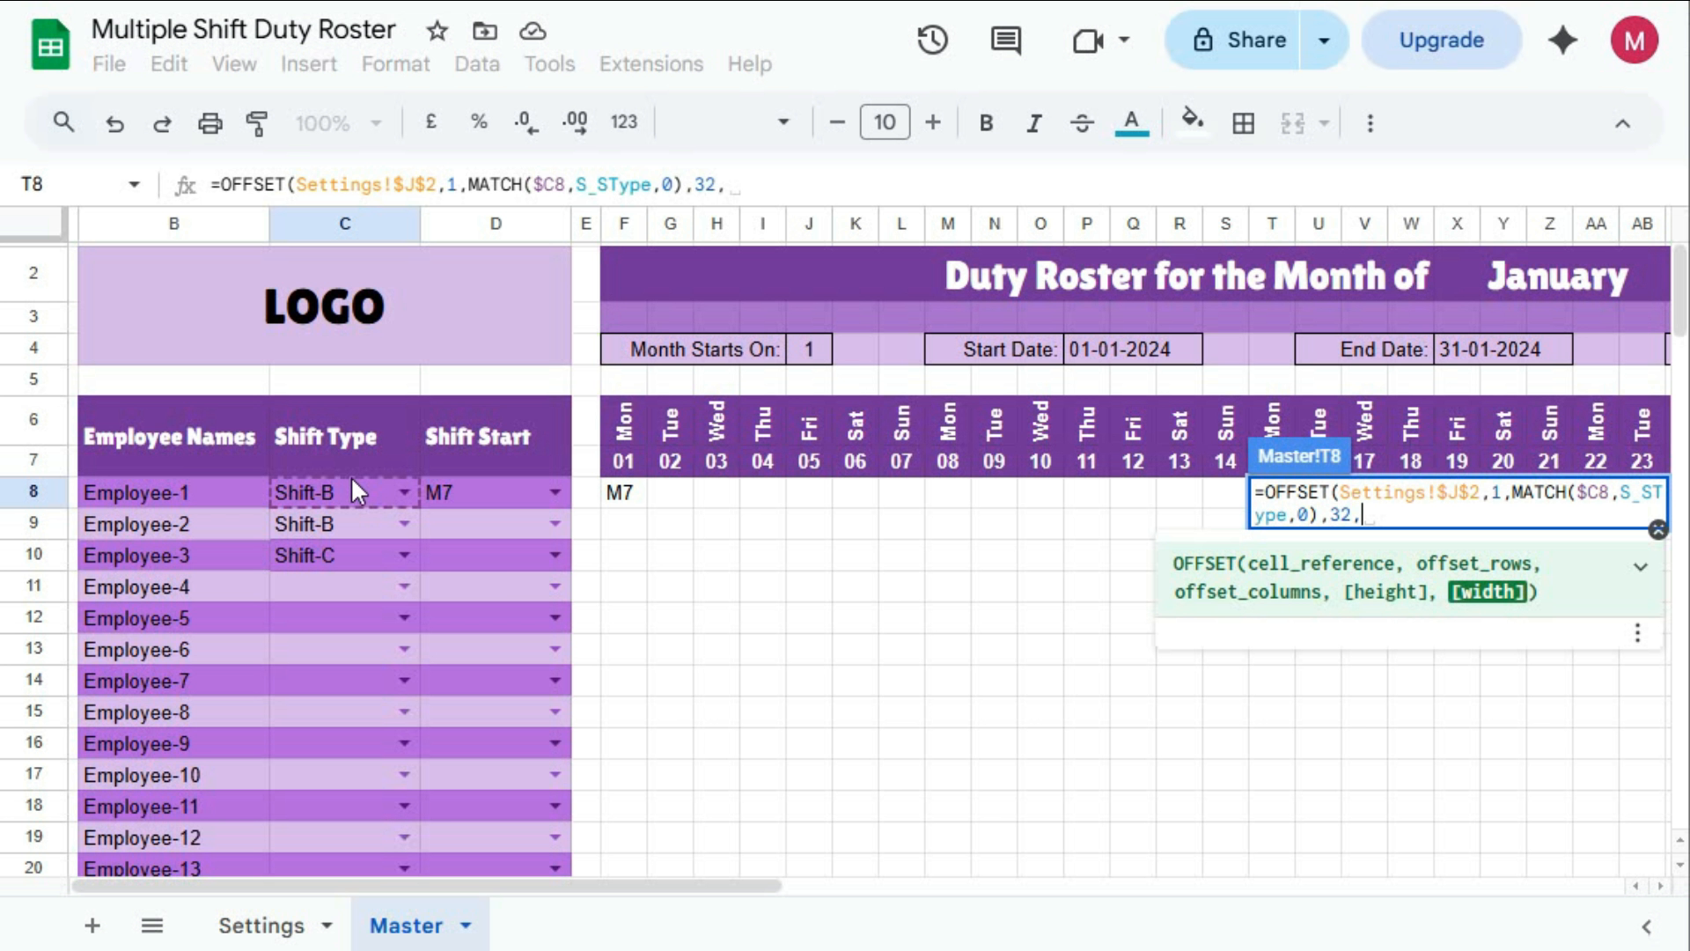
{"action": "type", "text": "1"}
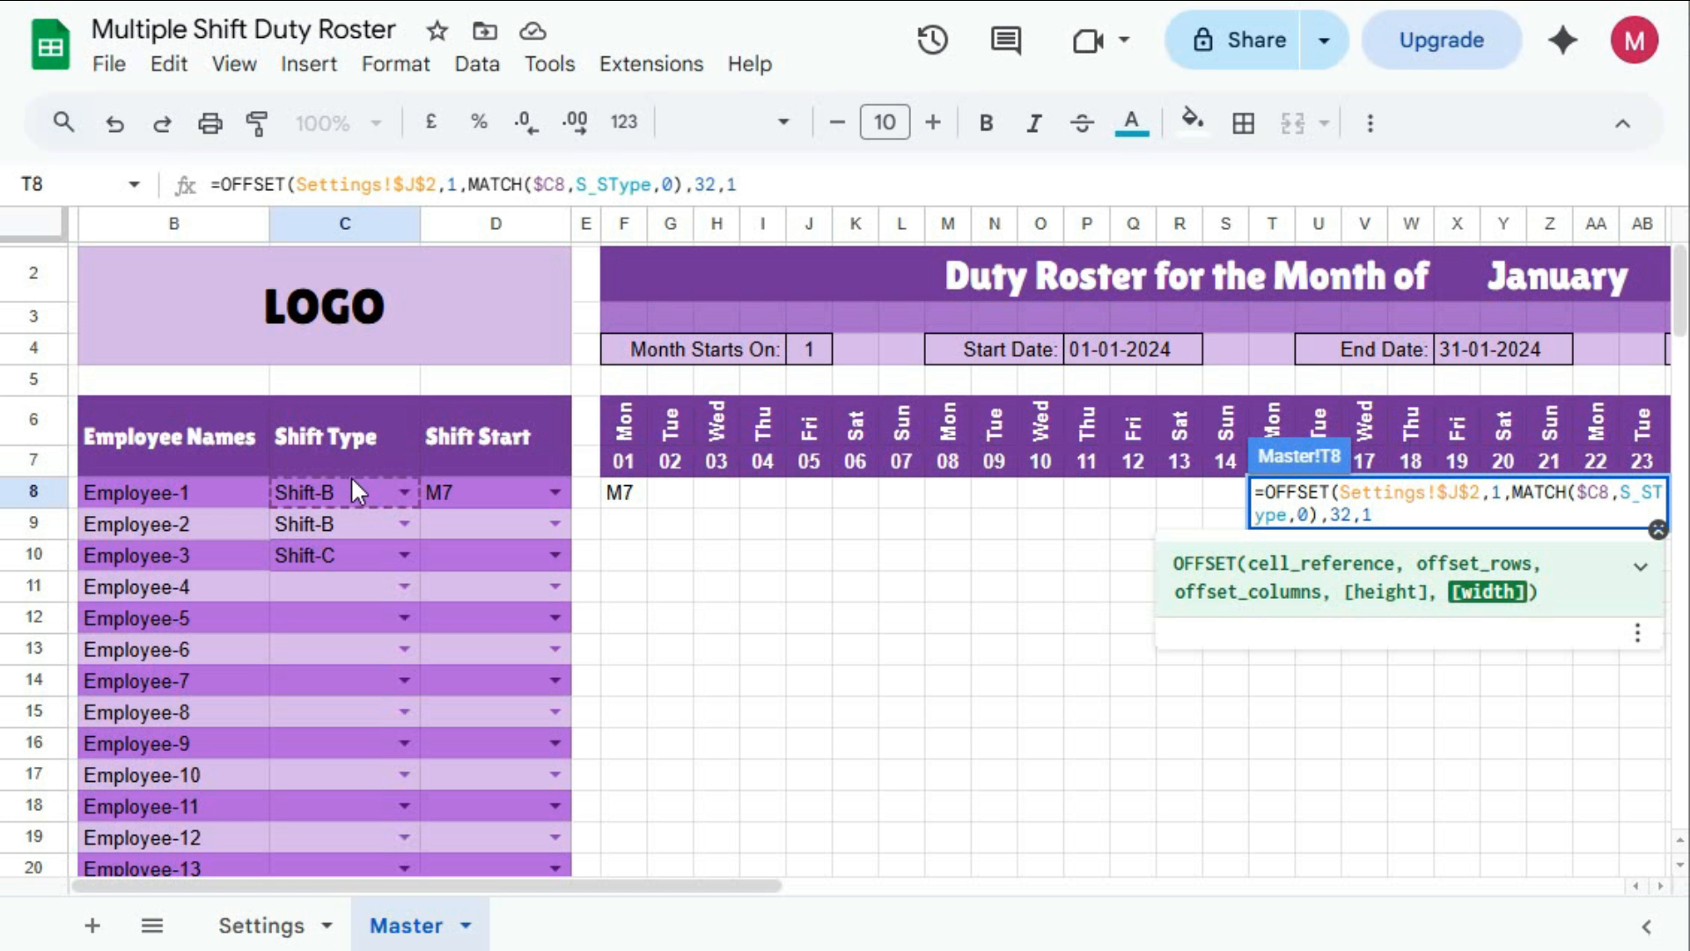
{"action": "type", "text": ")"}
{"action": "key", "text": "Return"}
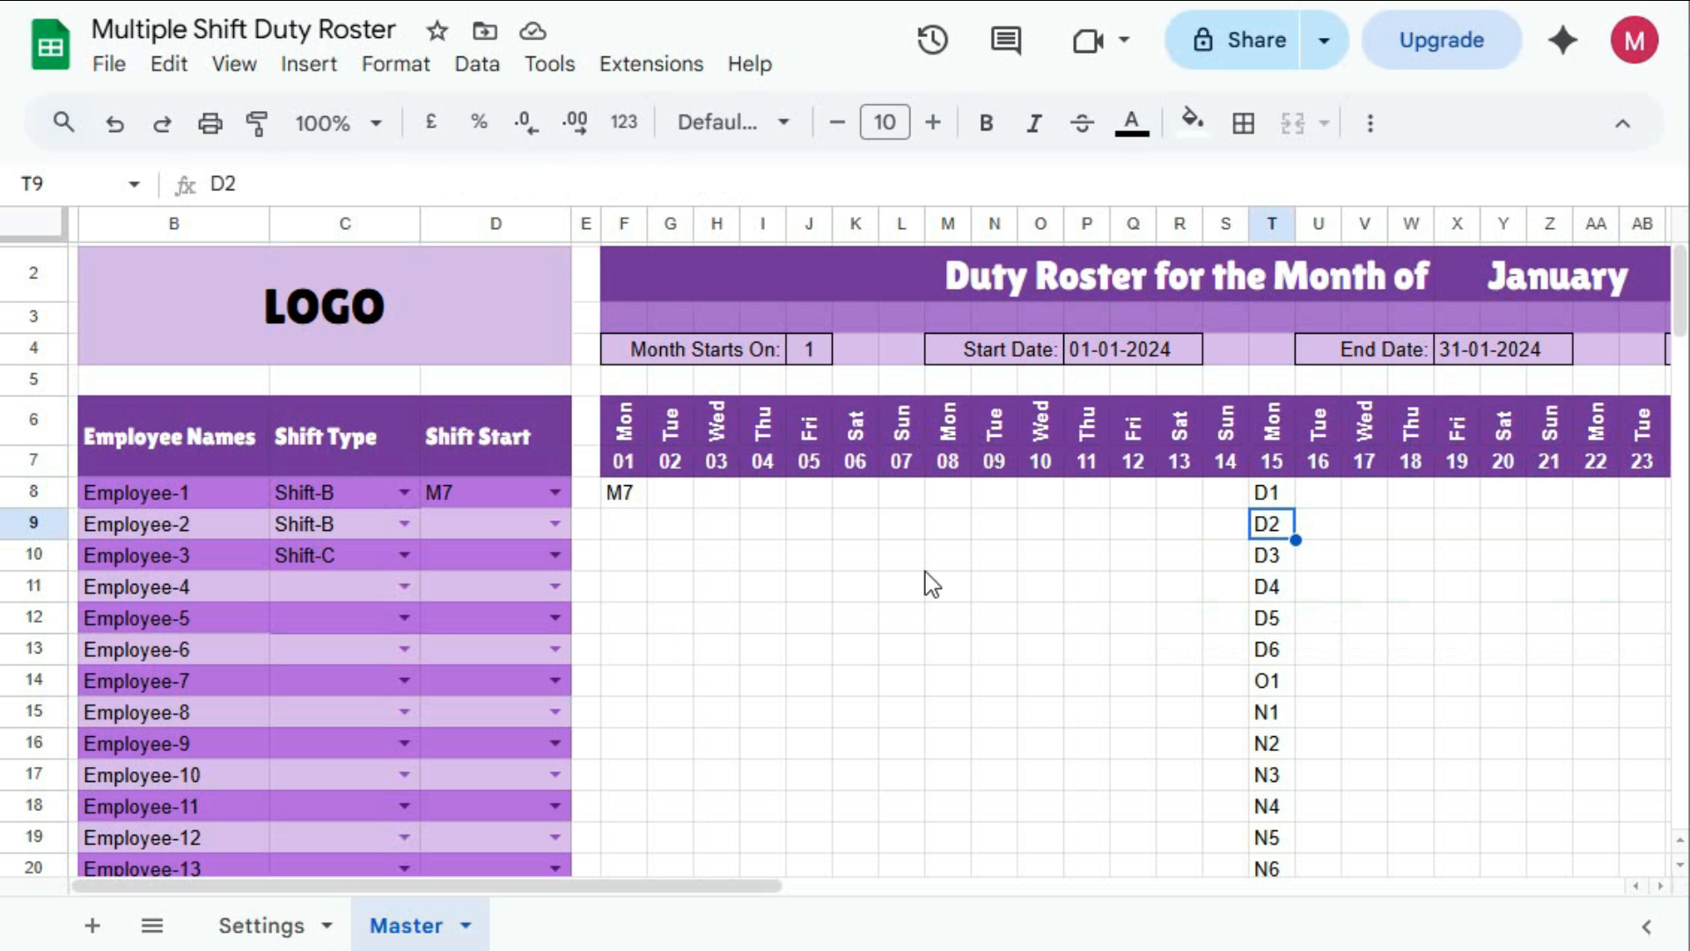
{"action": "left_click", "coordinate": [286, 935]}
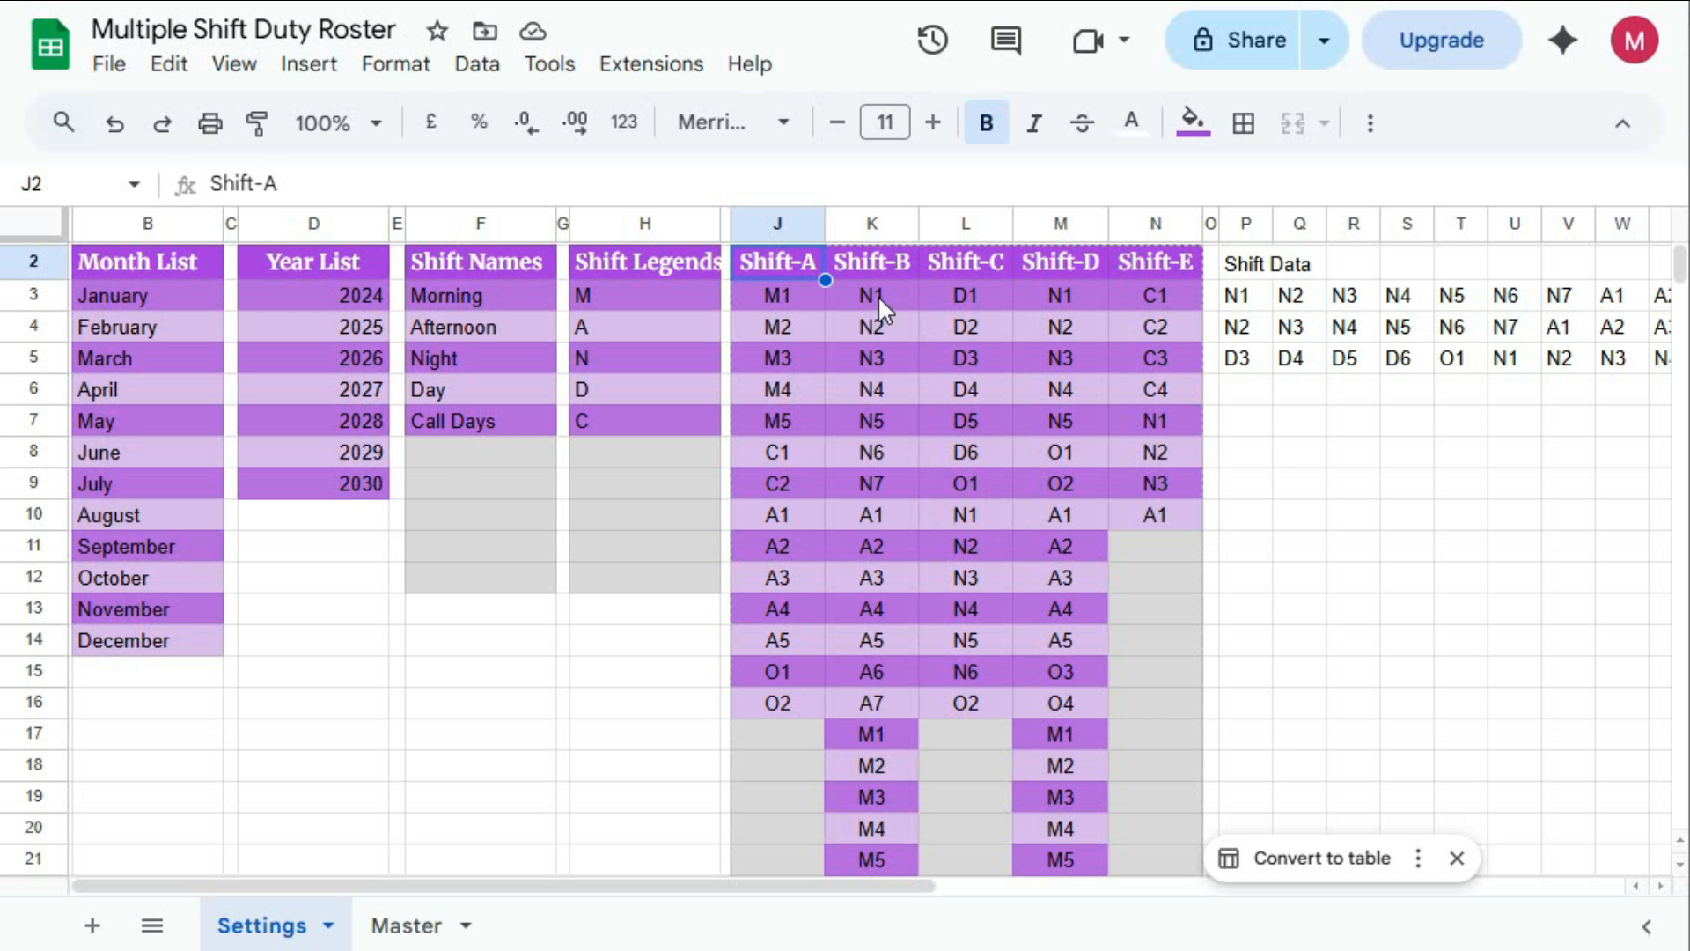
{"action": "left_click", "coordinate": [400, 926]}
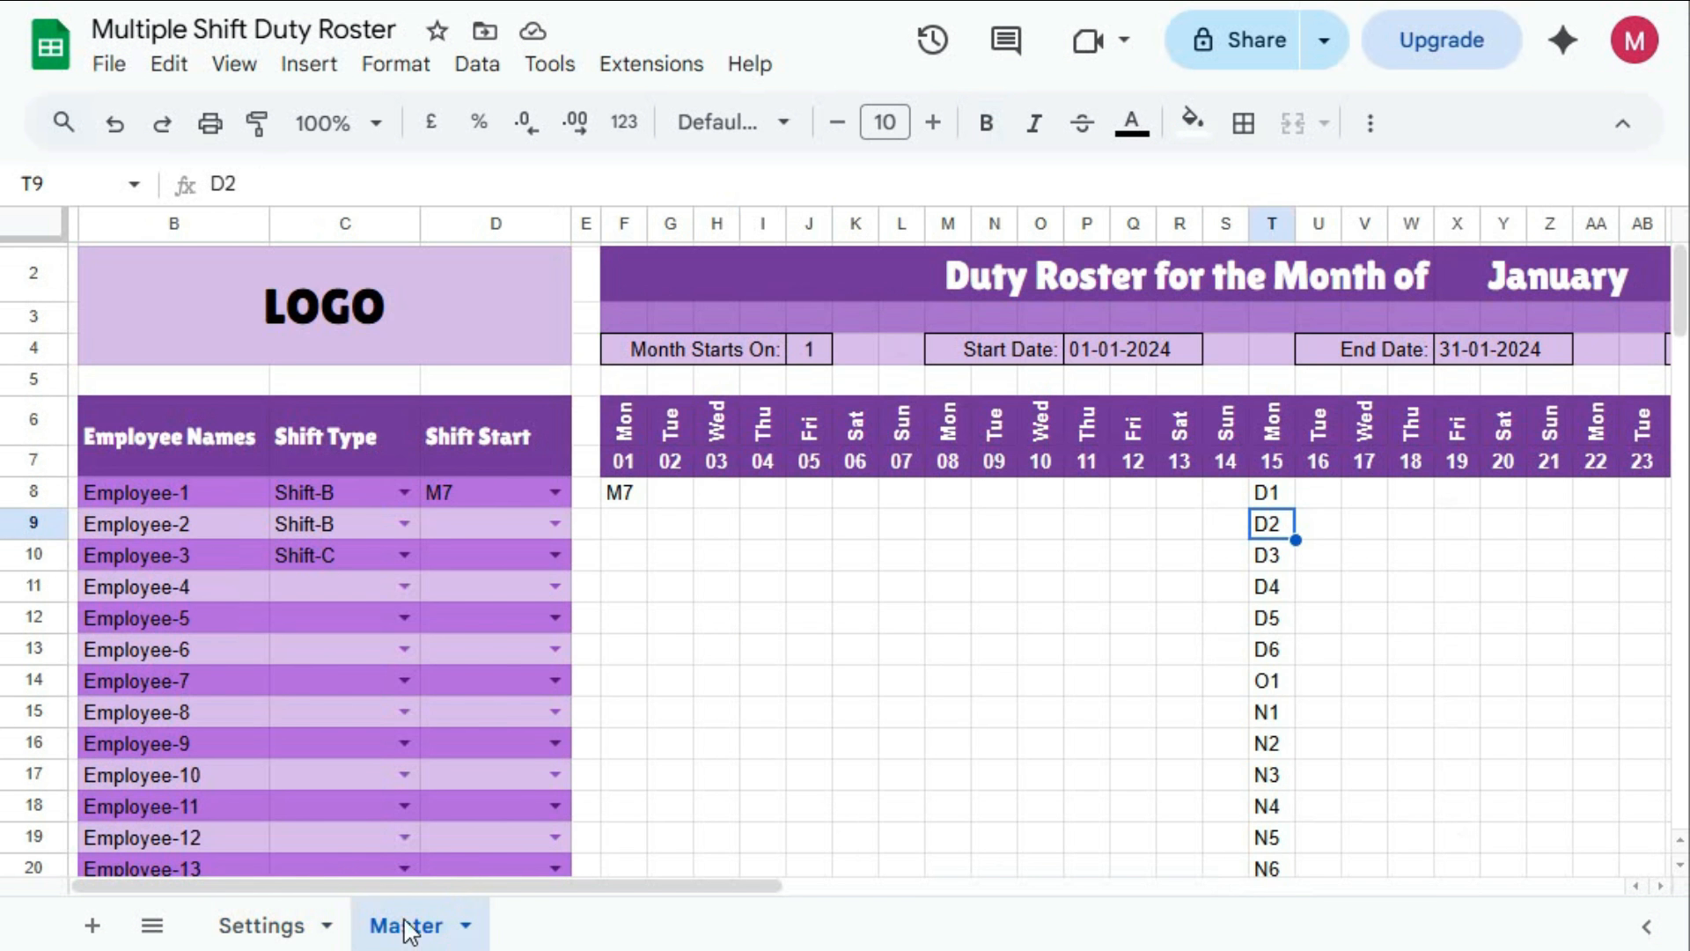
Evaluate the MATCH part of T8's OFFSET formula and compare it with the Shift-B column position on the Settings sheet
{"action": "left_click", "coordinate": [1269, 495]}
{"action": "left_click", "coordinate": [575, 185]}
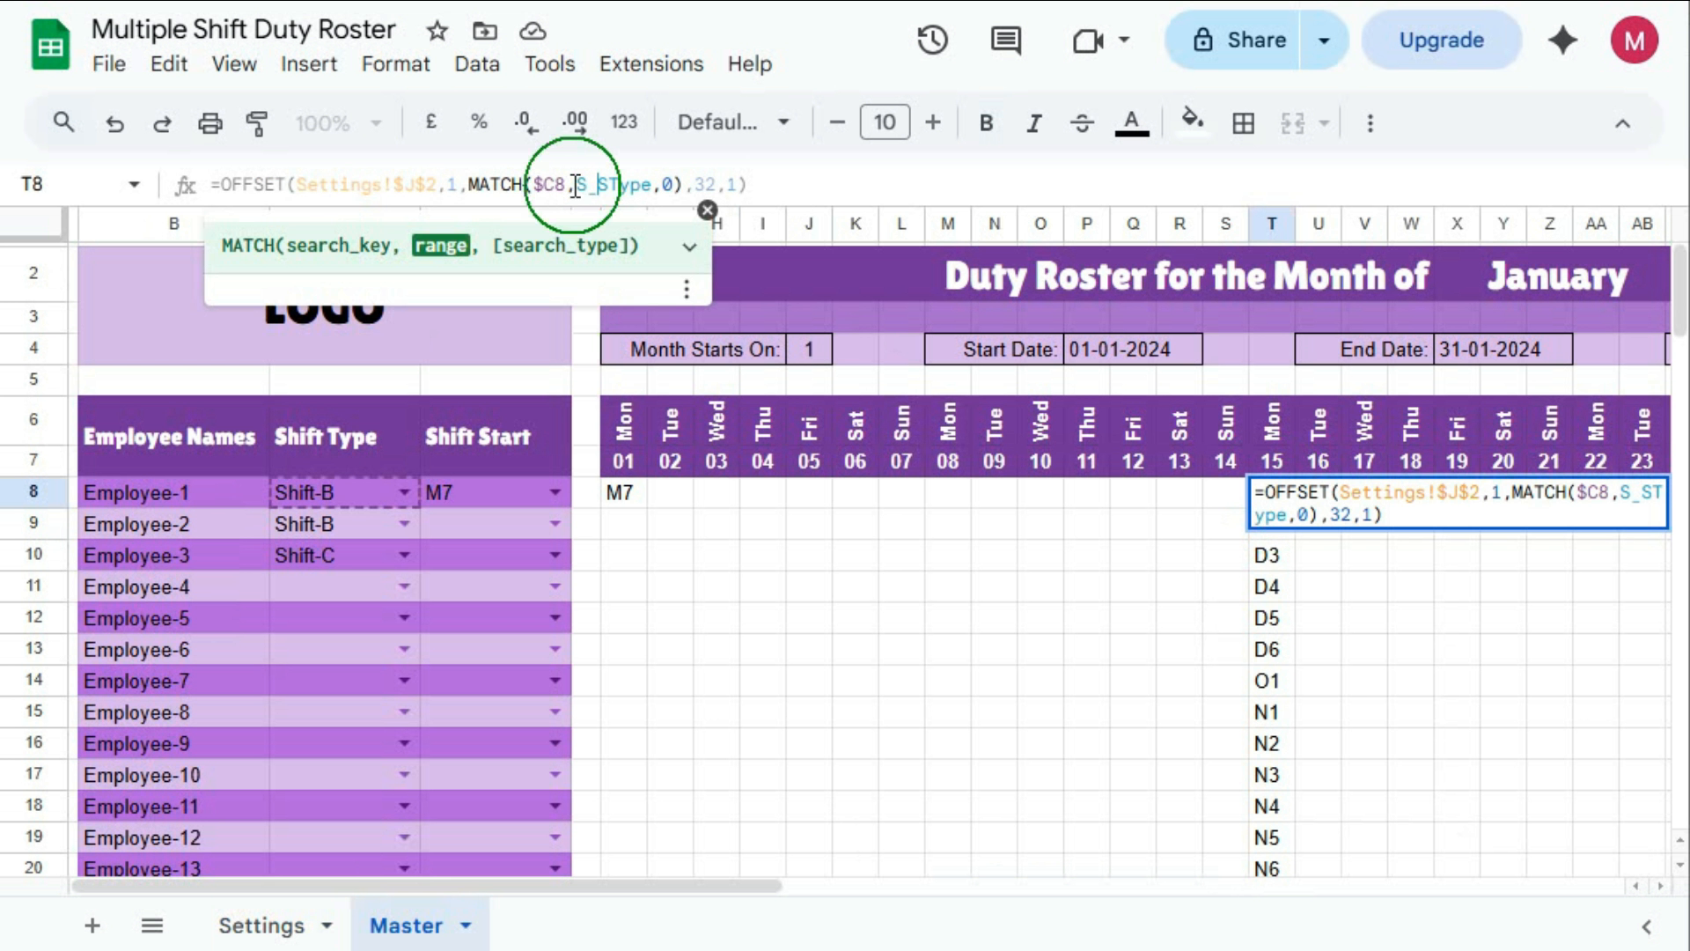
{"action": "left_click", "coordinate": [690, 185]}
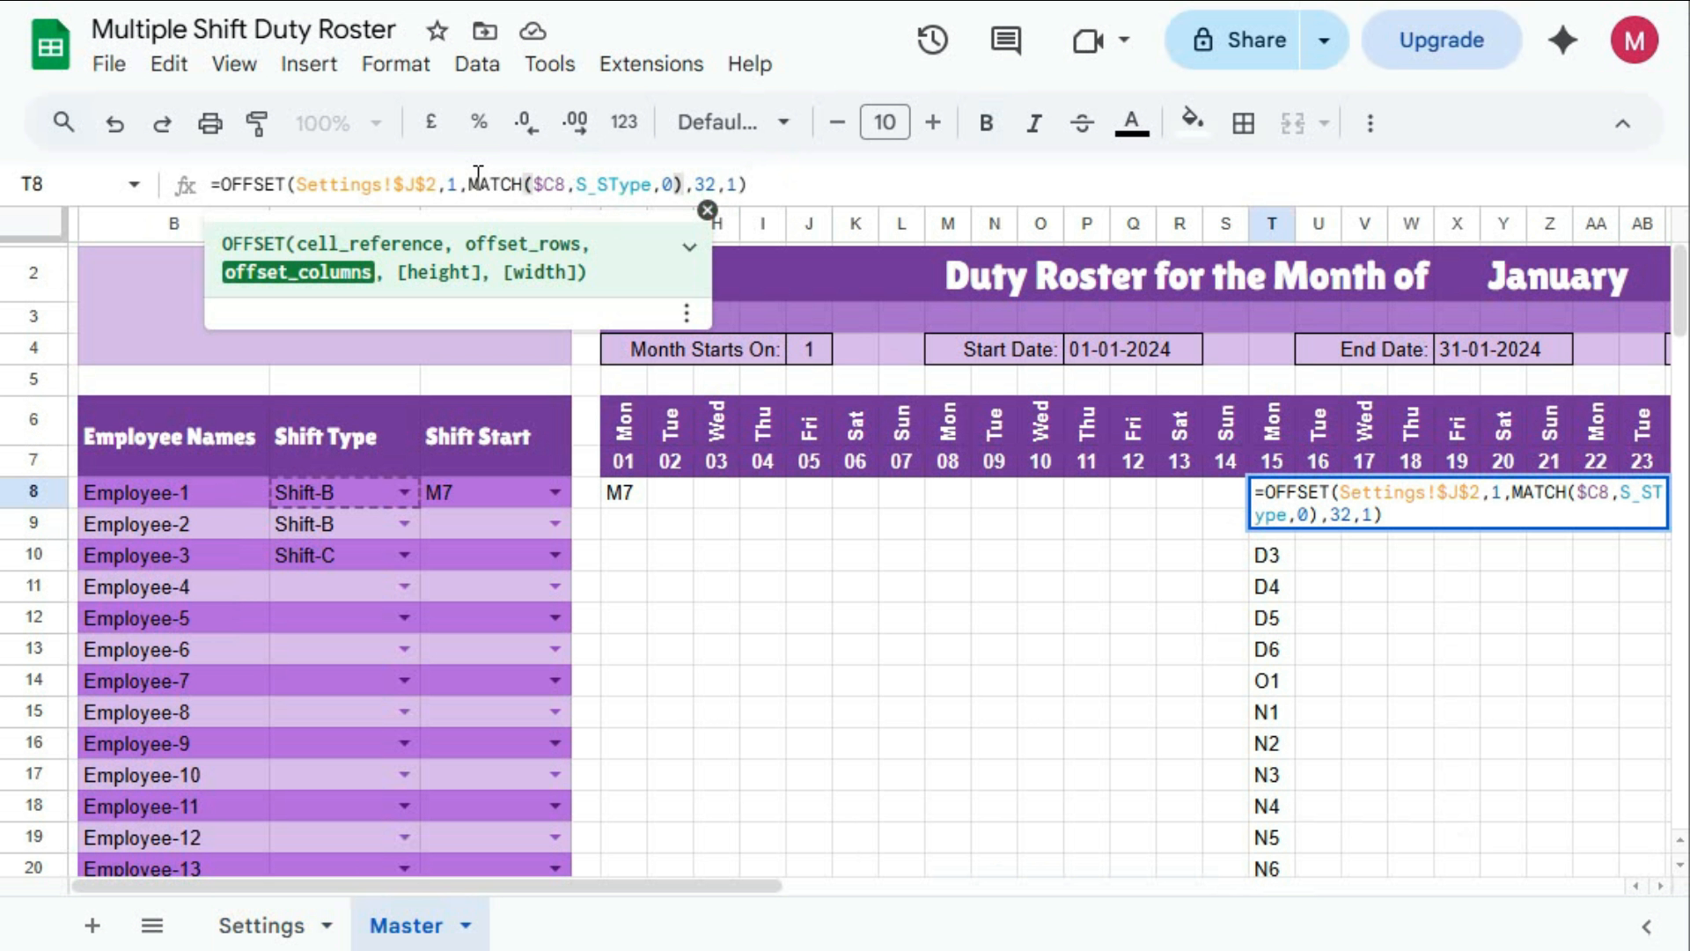
{"action": "left_click_drag", "start_coordinate": [470, 176], "coordinate": [683, 192]}
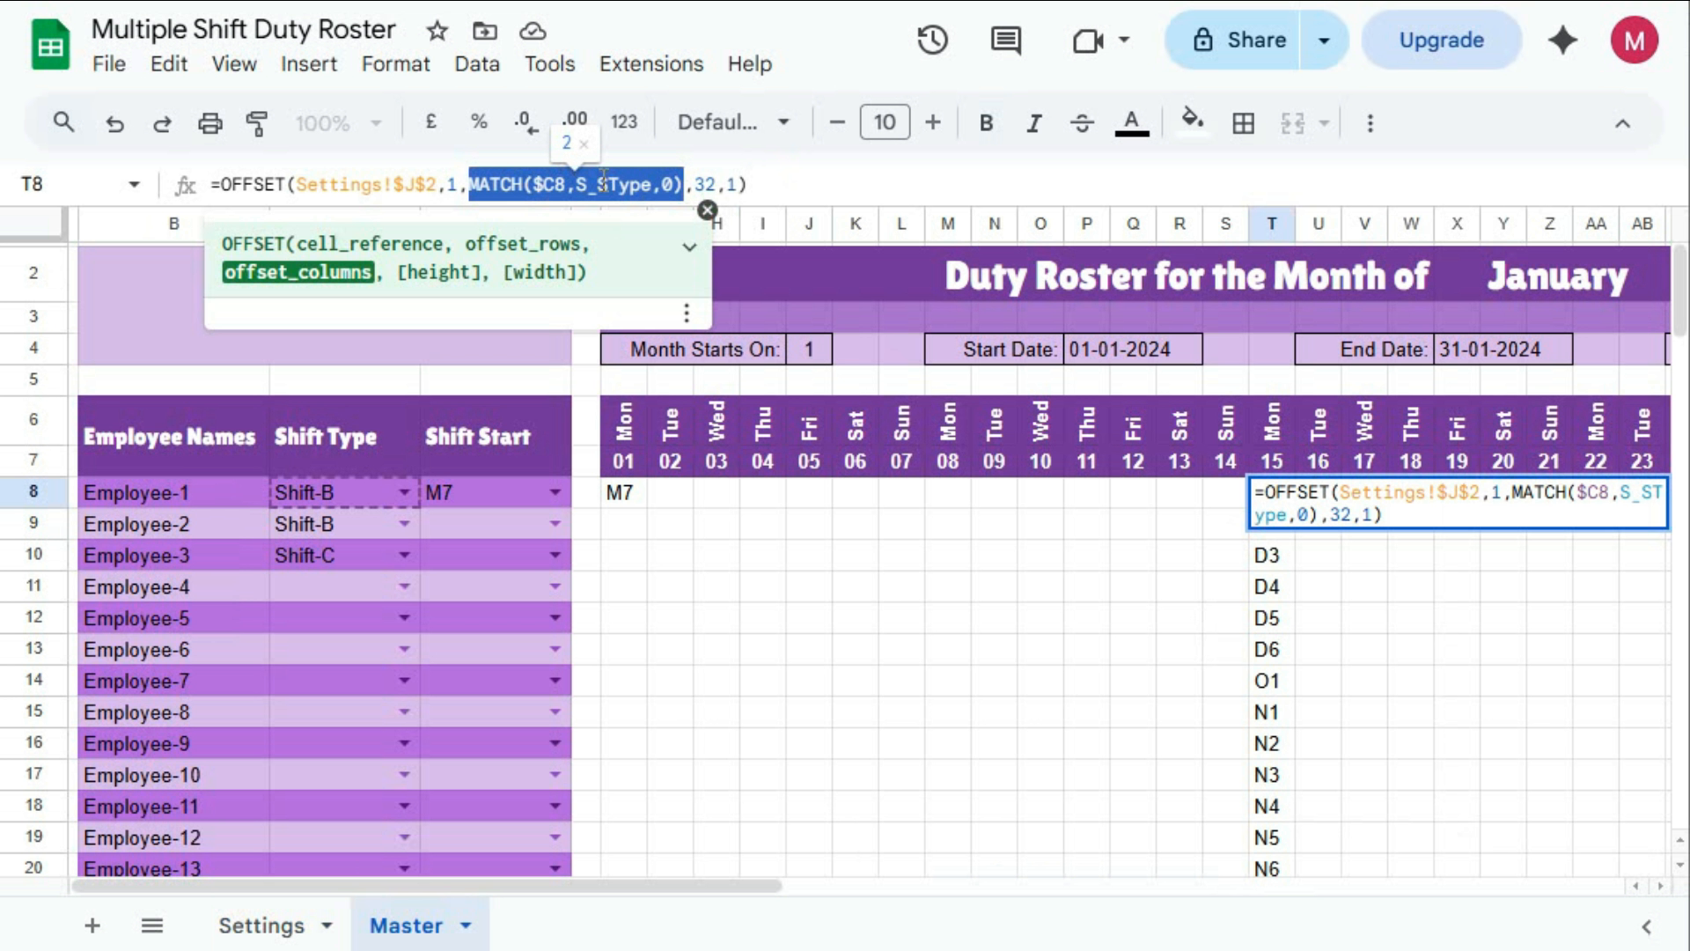
{"action": "key", "text": "Escape"}
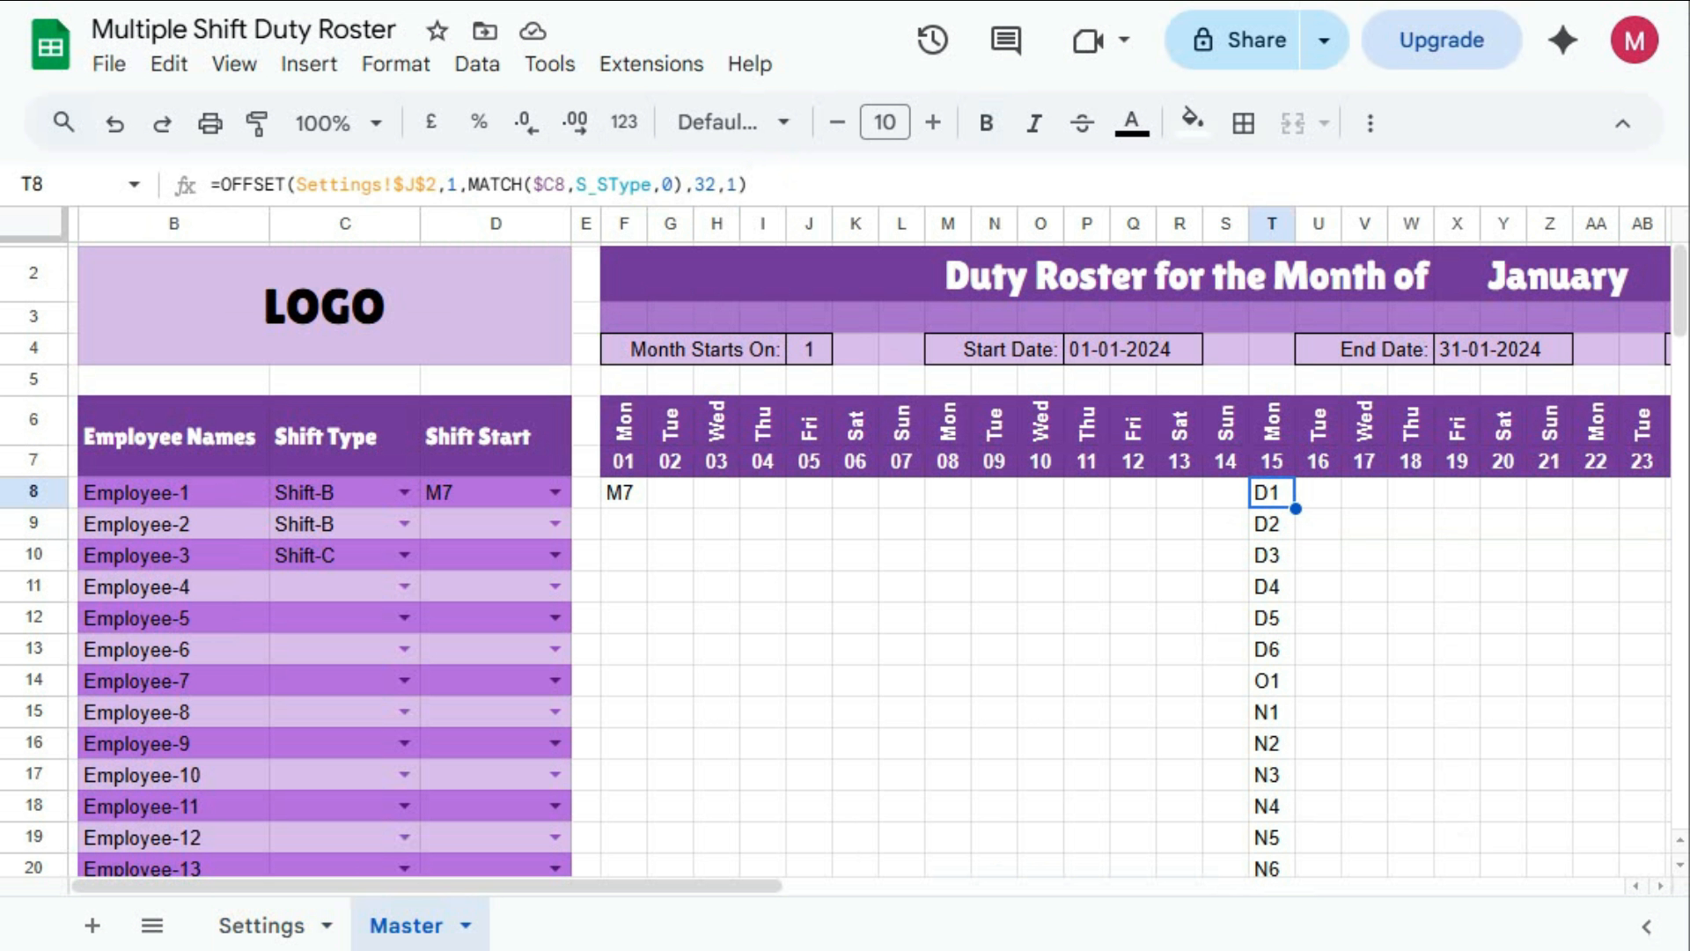
{"action": "left_click", "coordinate": [277, 937]}
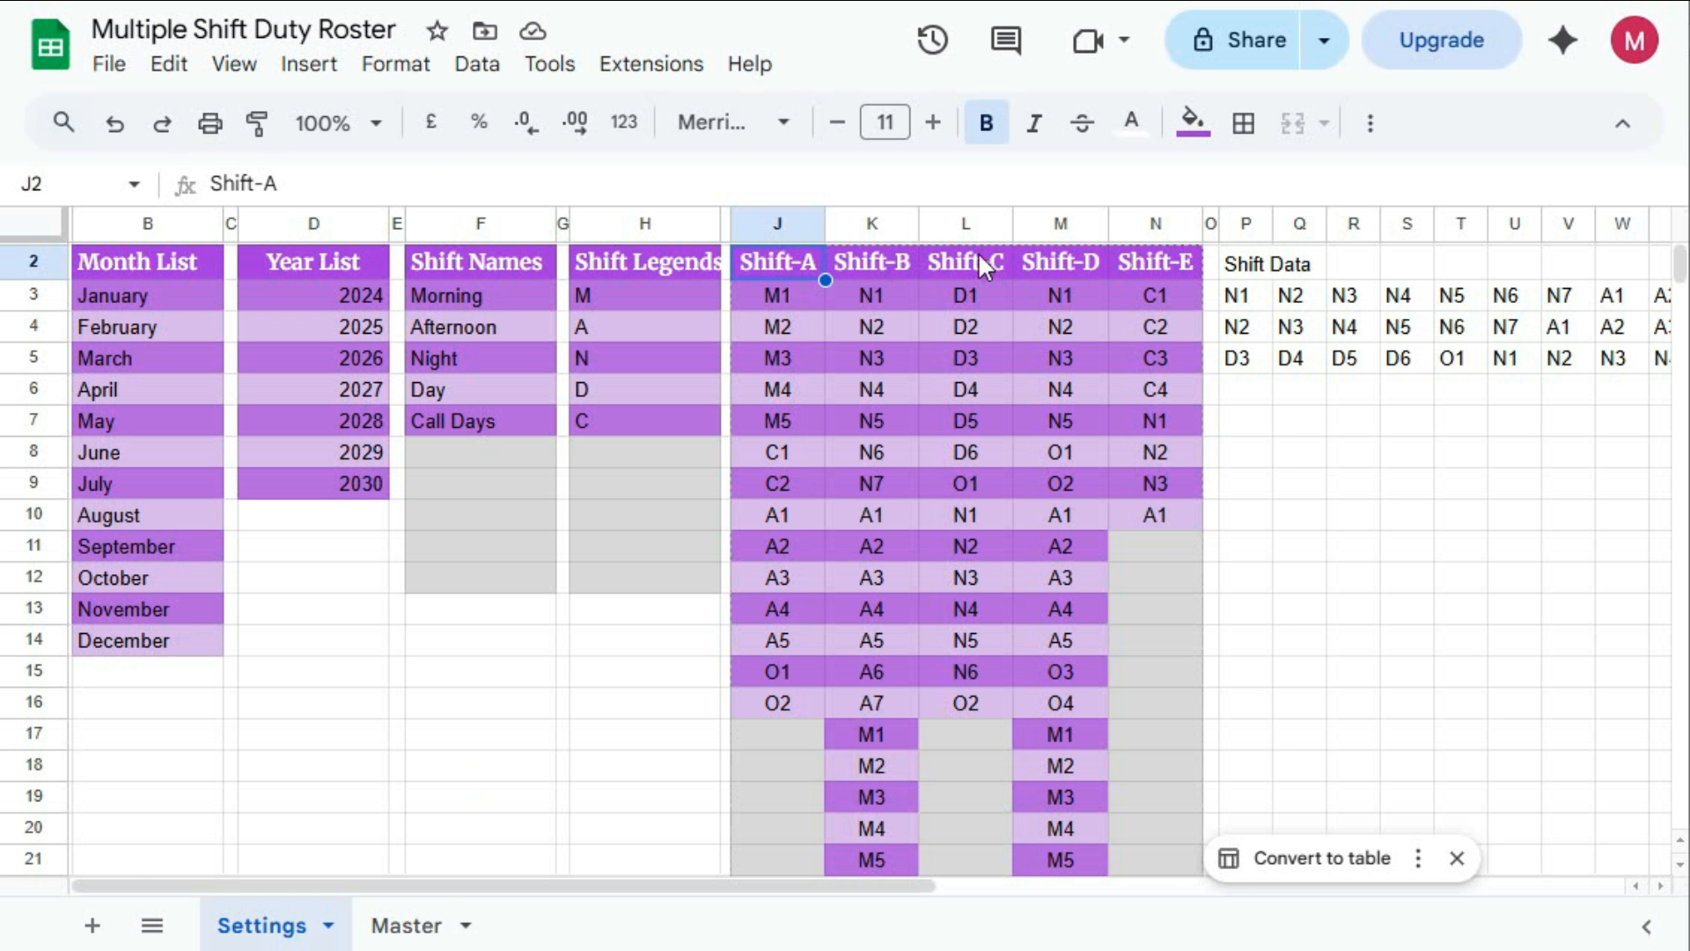
{"action": "left_click", "coordinate": [889, 258]}
{"action": "left_click", "coordinate": [374, 928]}
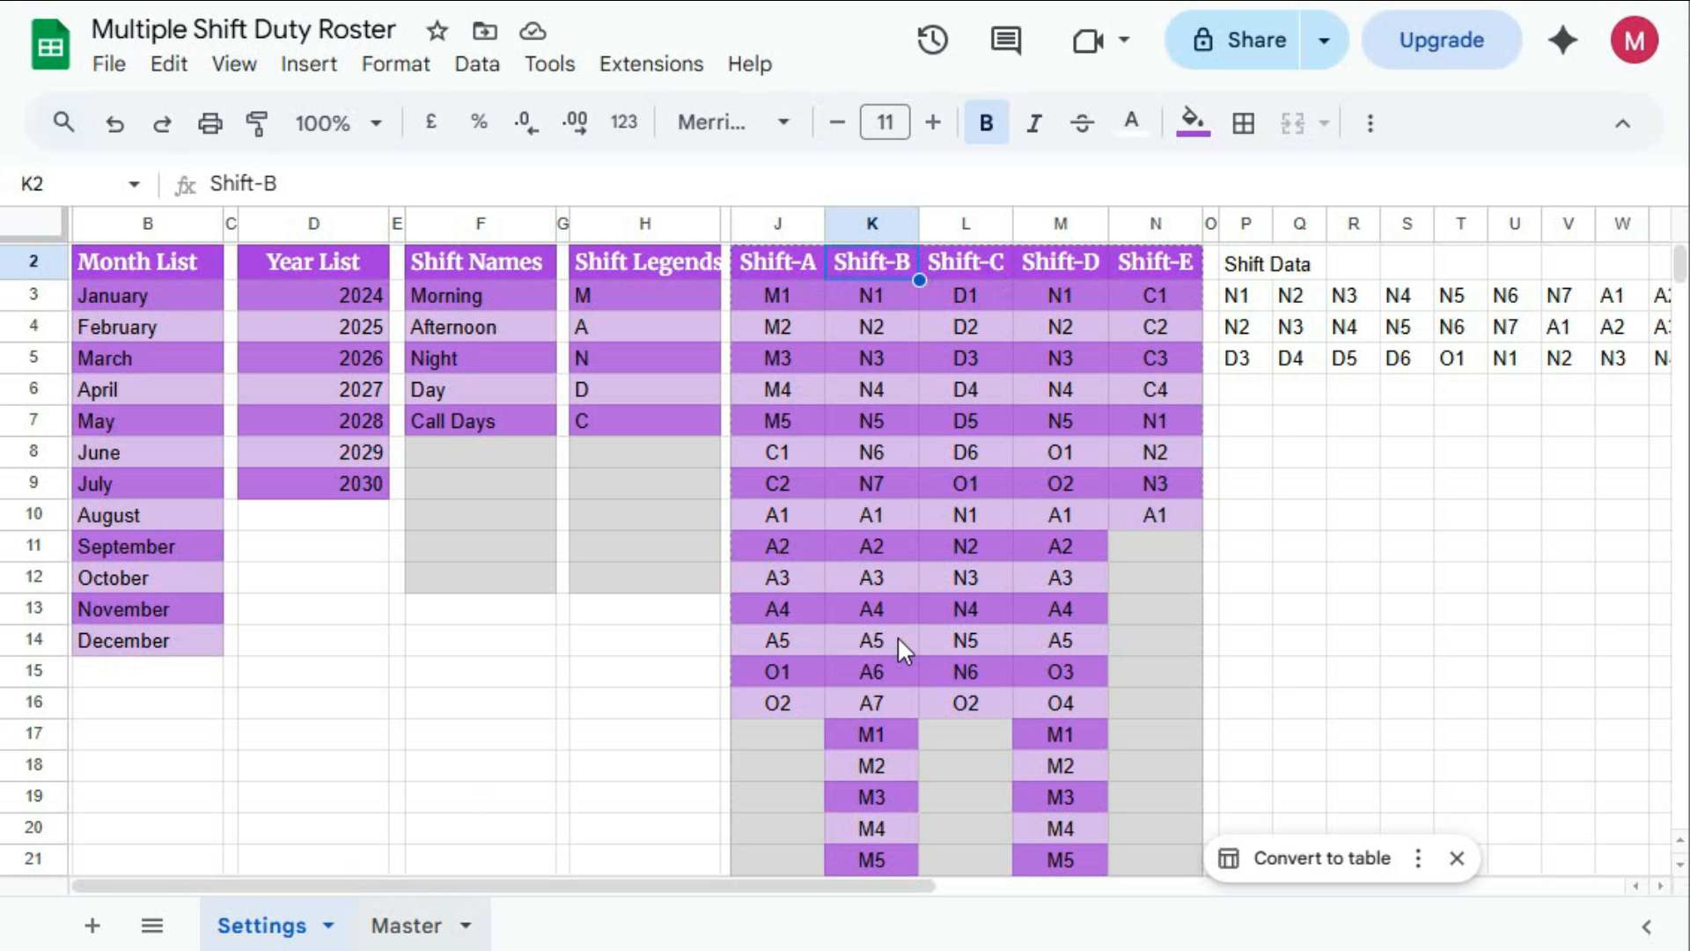
Subtract 1 from the MATCH column offset in T8's OFFSET formula and review the resulting shift list down to T28
{"action": "left_click", "coordinate": [682, 185]}
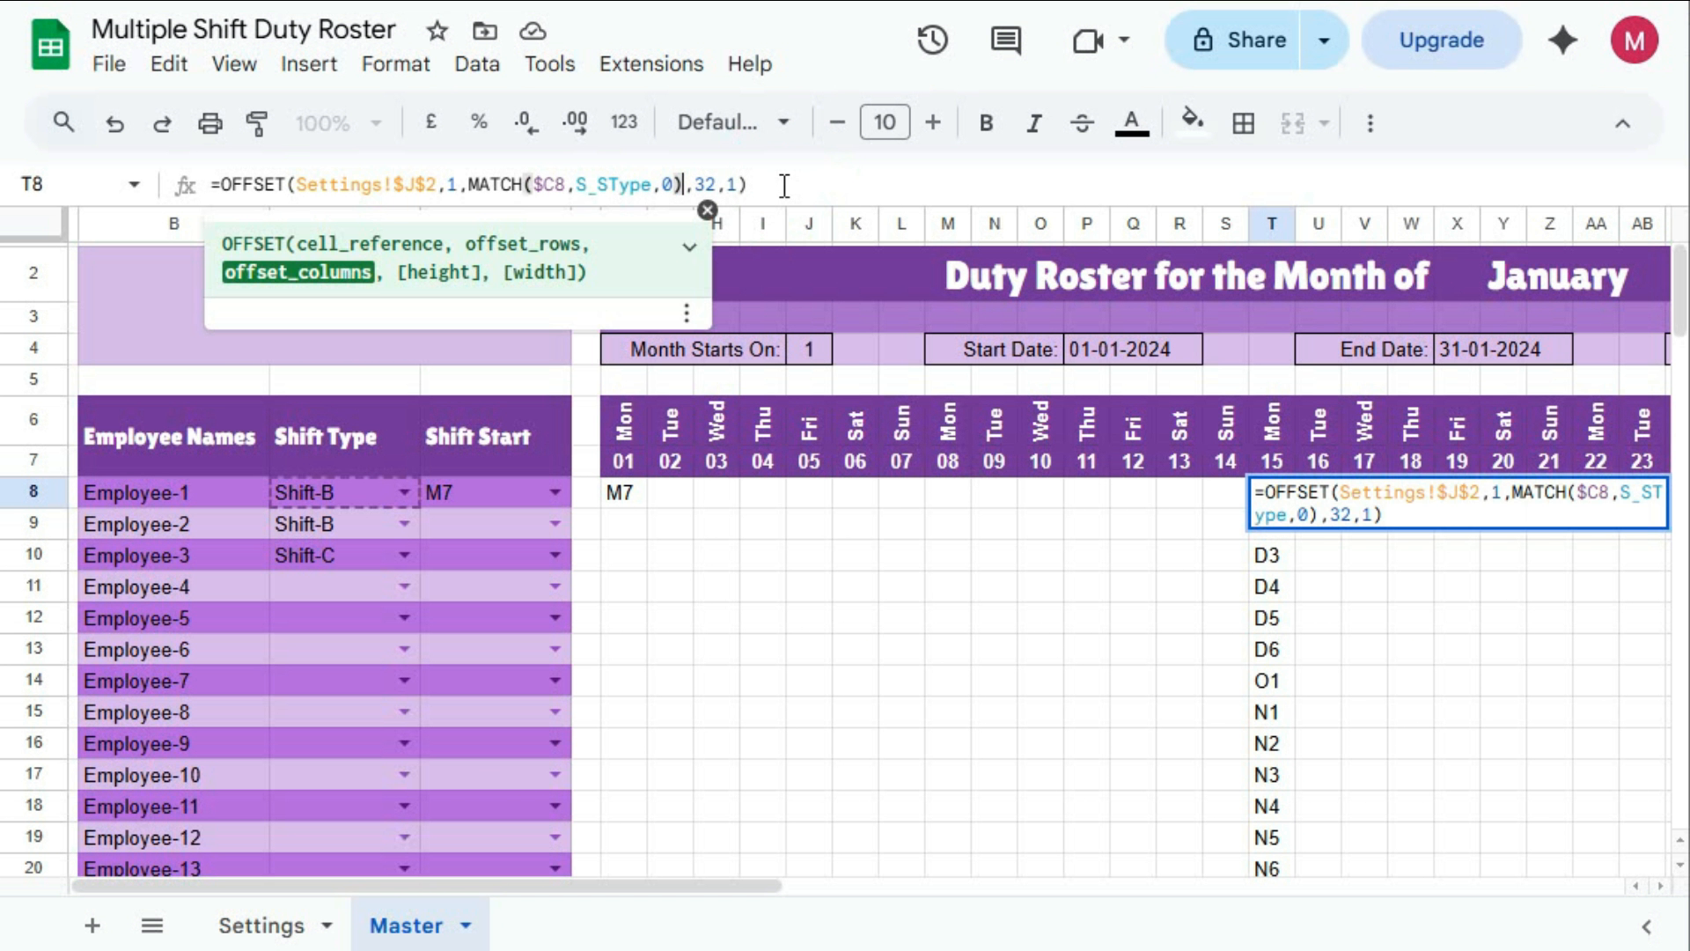
{"action": "type", "text": "-1"}
{"action": "key", "text": "Return"}
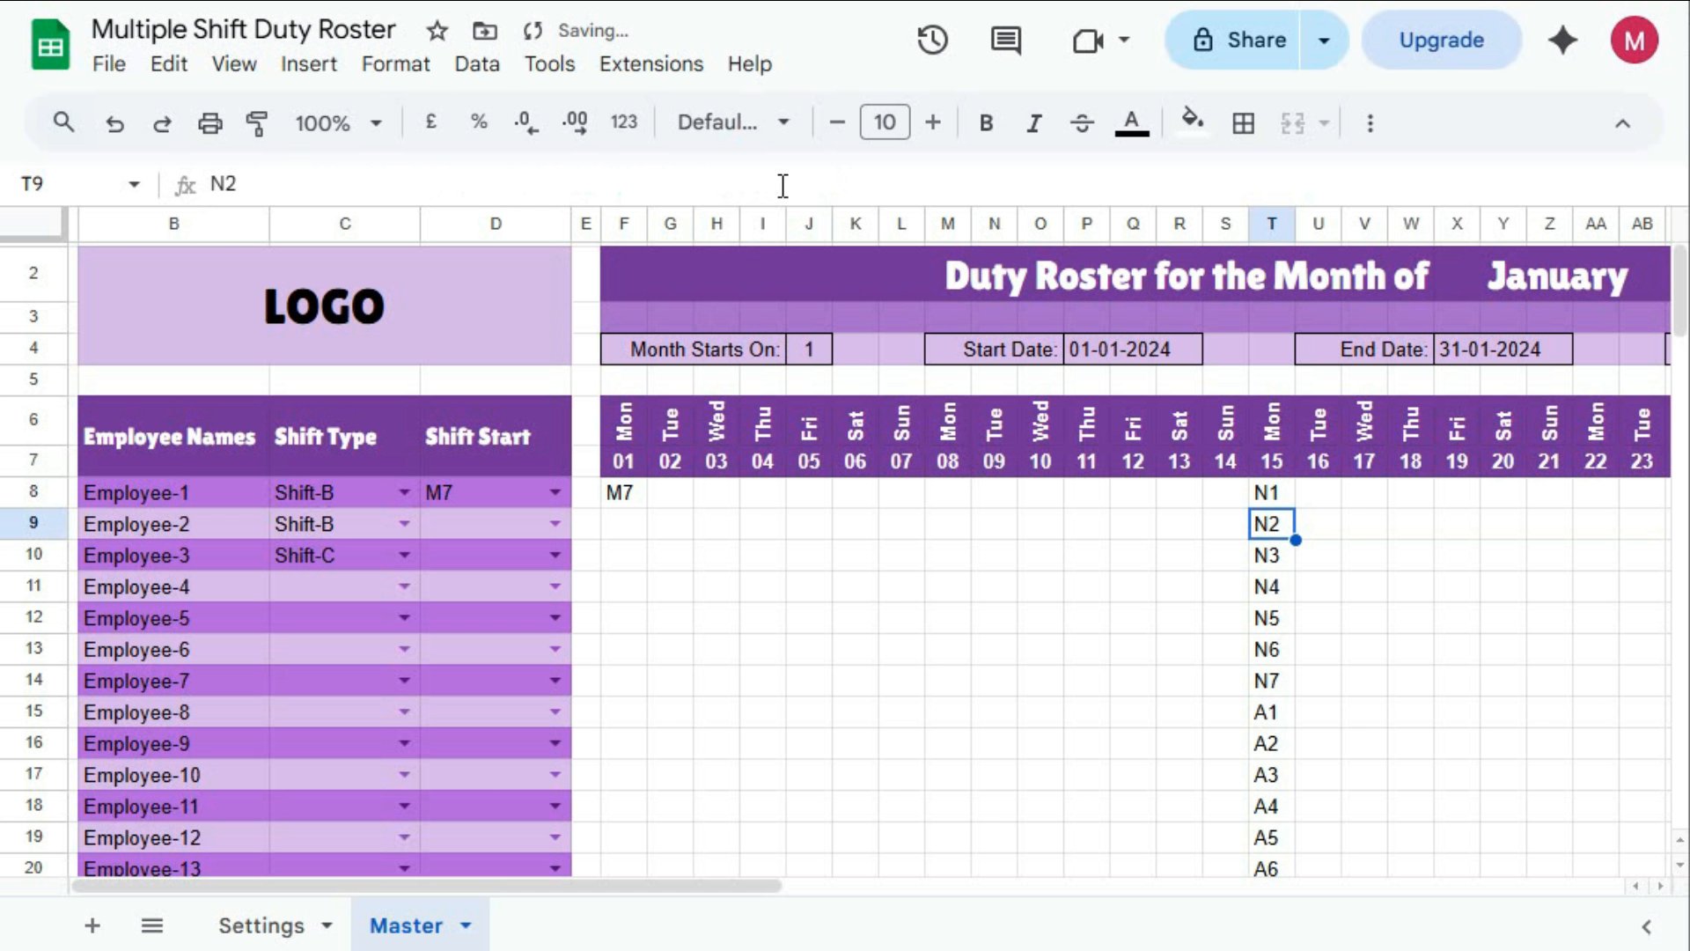
{"action": "left_click_drag", "start_coordinate": [1271, 490], "coordinate": [1283, 751]}
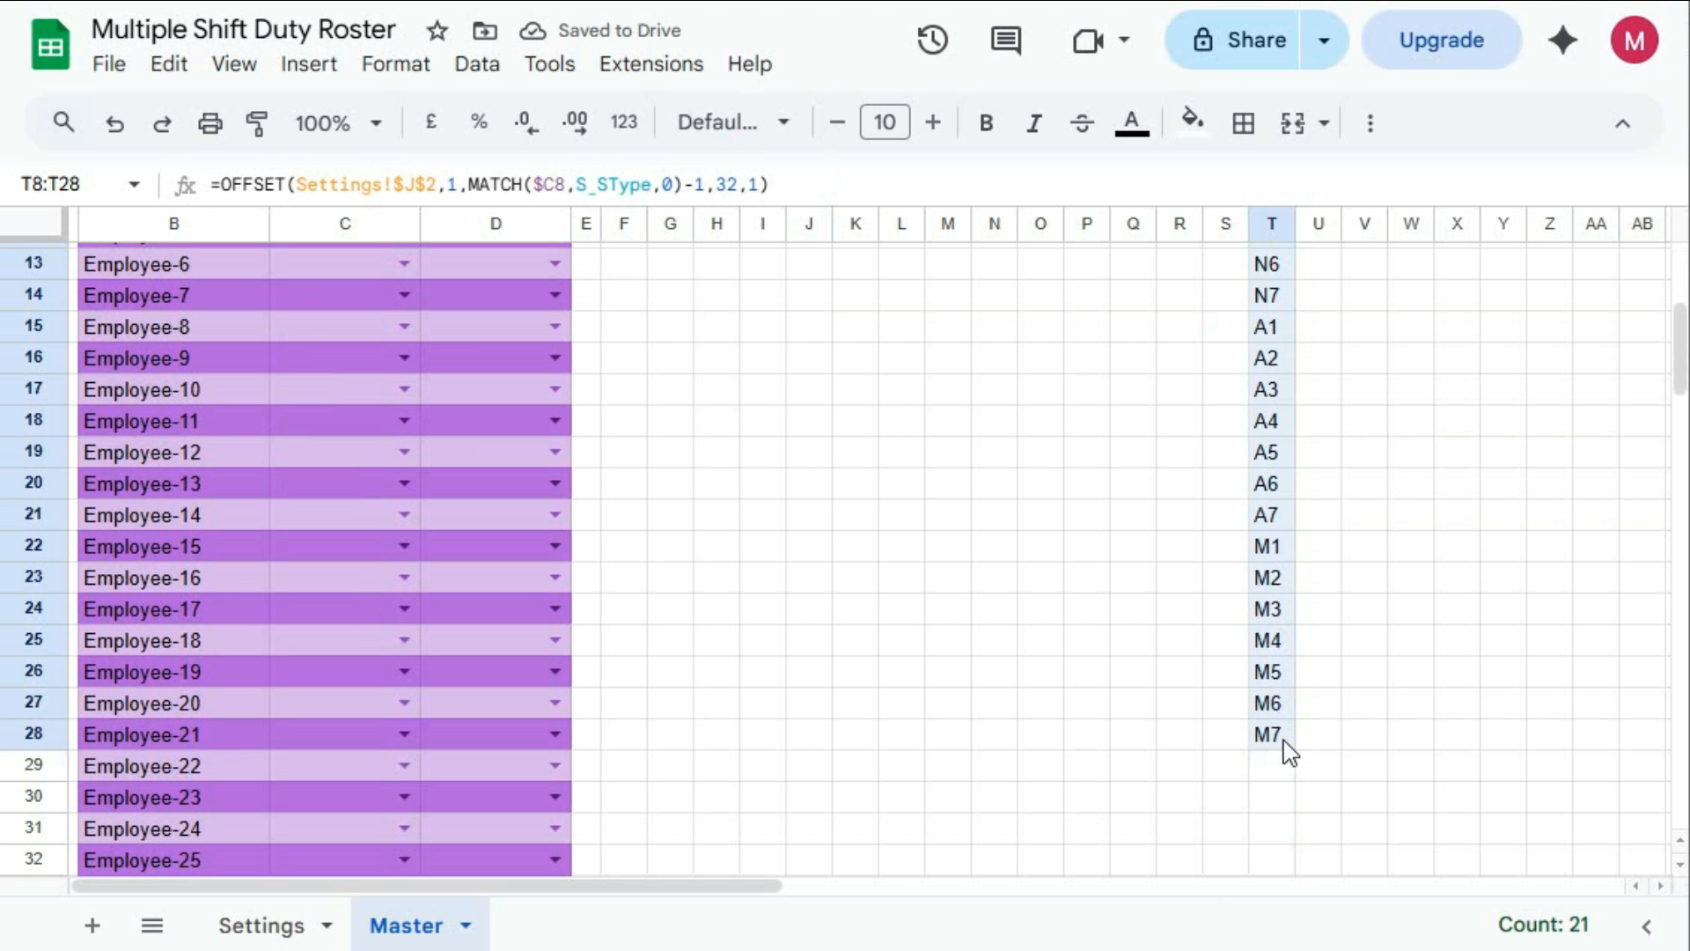
{"action": "scroll", "coordinate": [1276, 538], "scroll_direction": "up", "scroll_amount": 4}
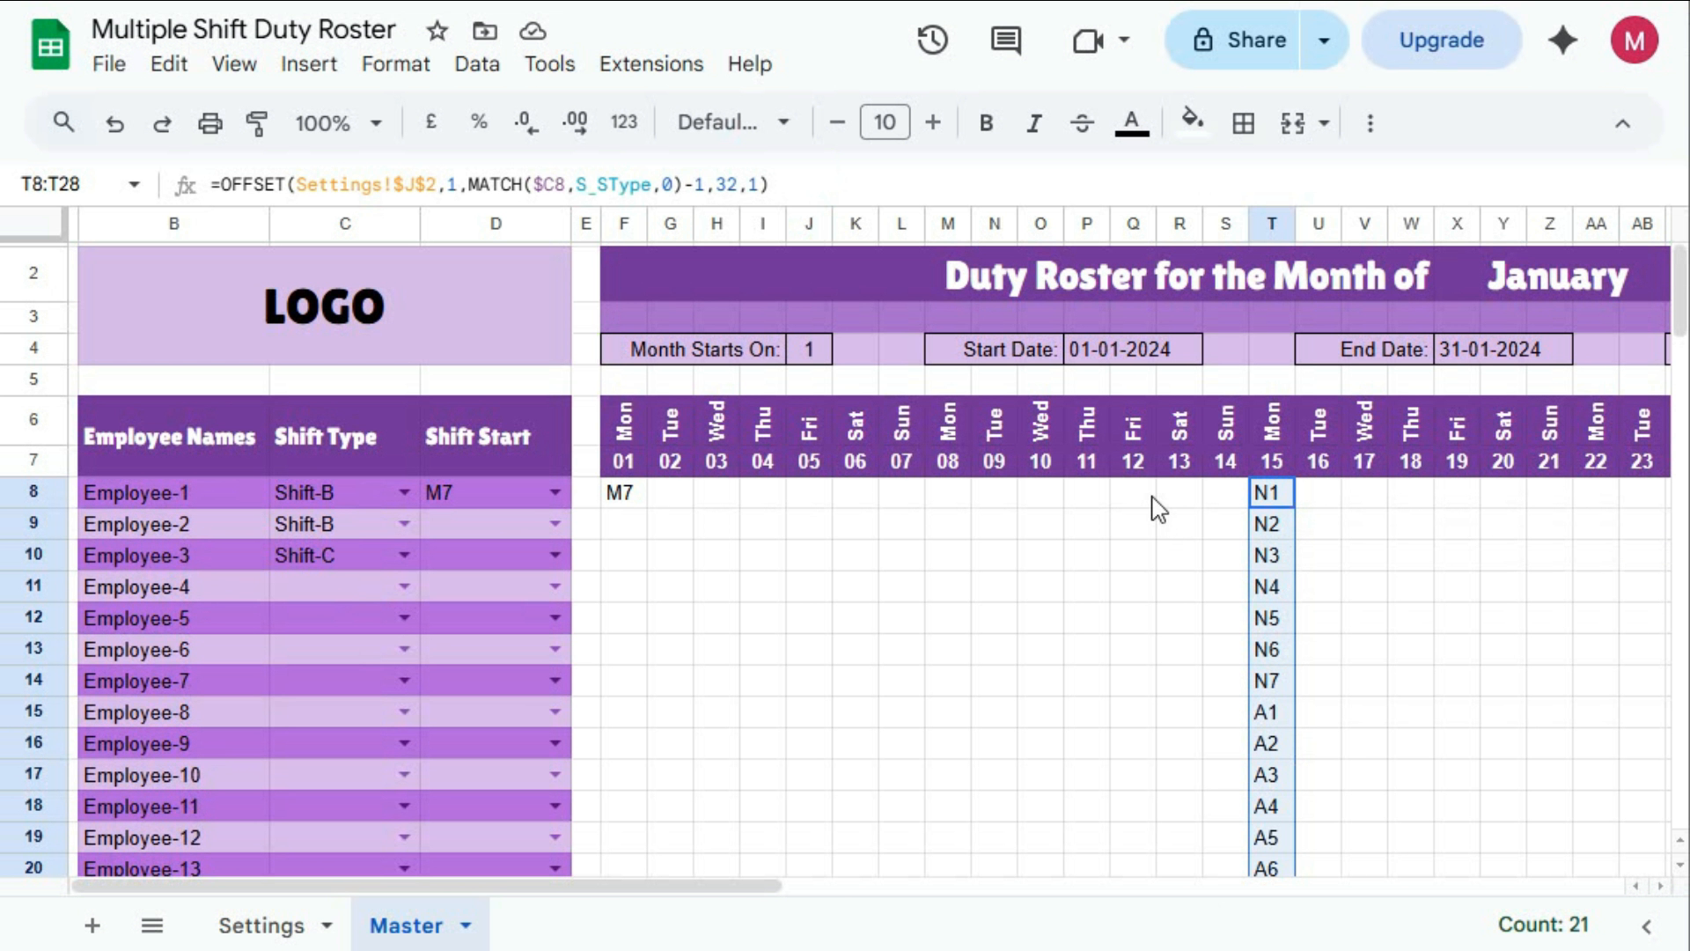
{"action": "left_click", "coordinate": [1181, 494]}
{"action": "left_click", "coordinate": [1327, 494]}
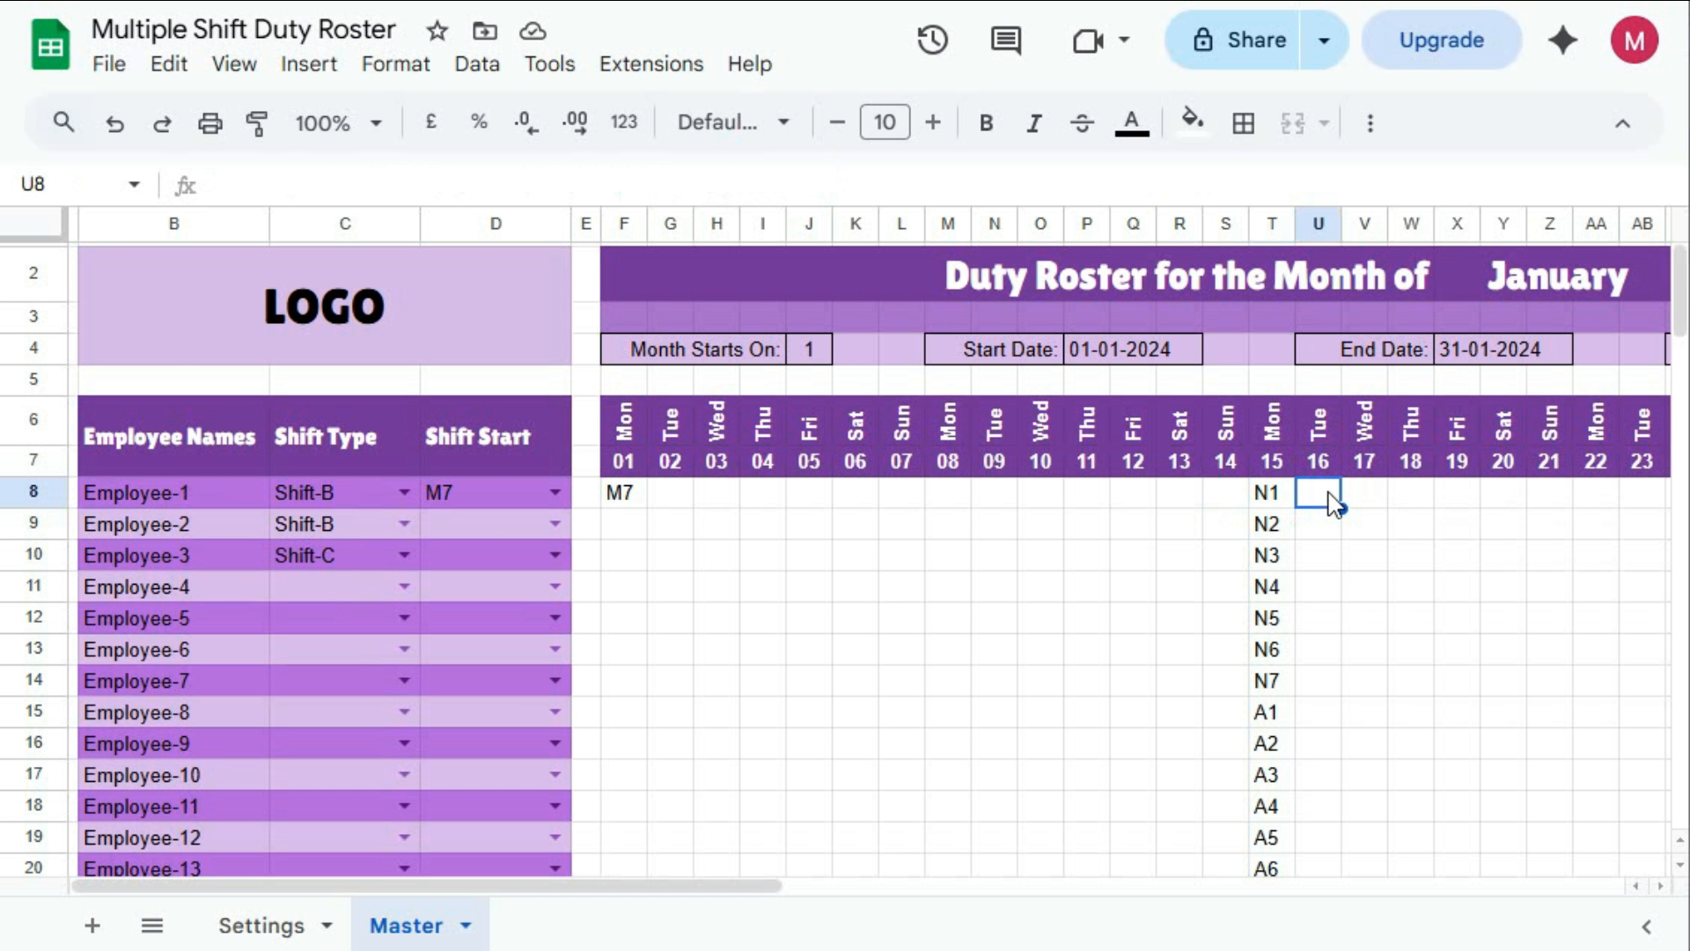
{"action": "type", "text": "="}
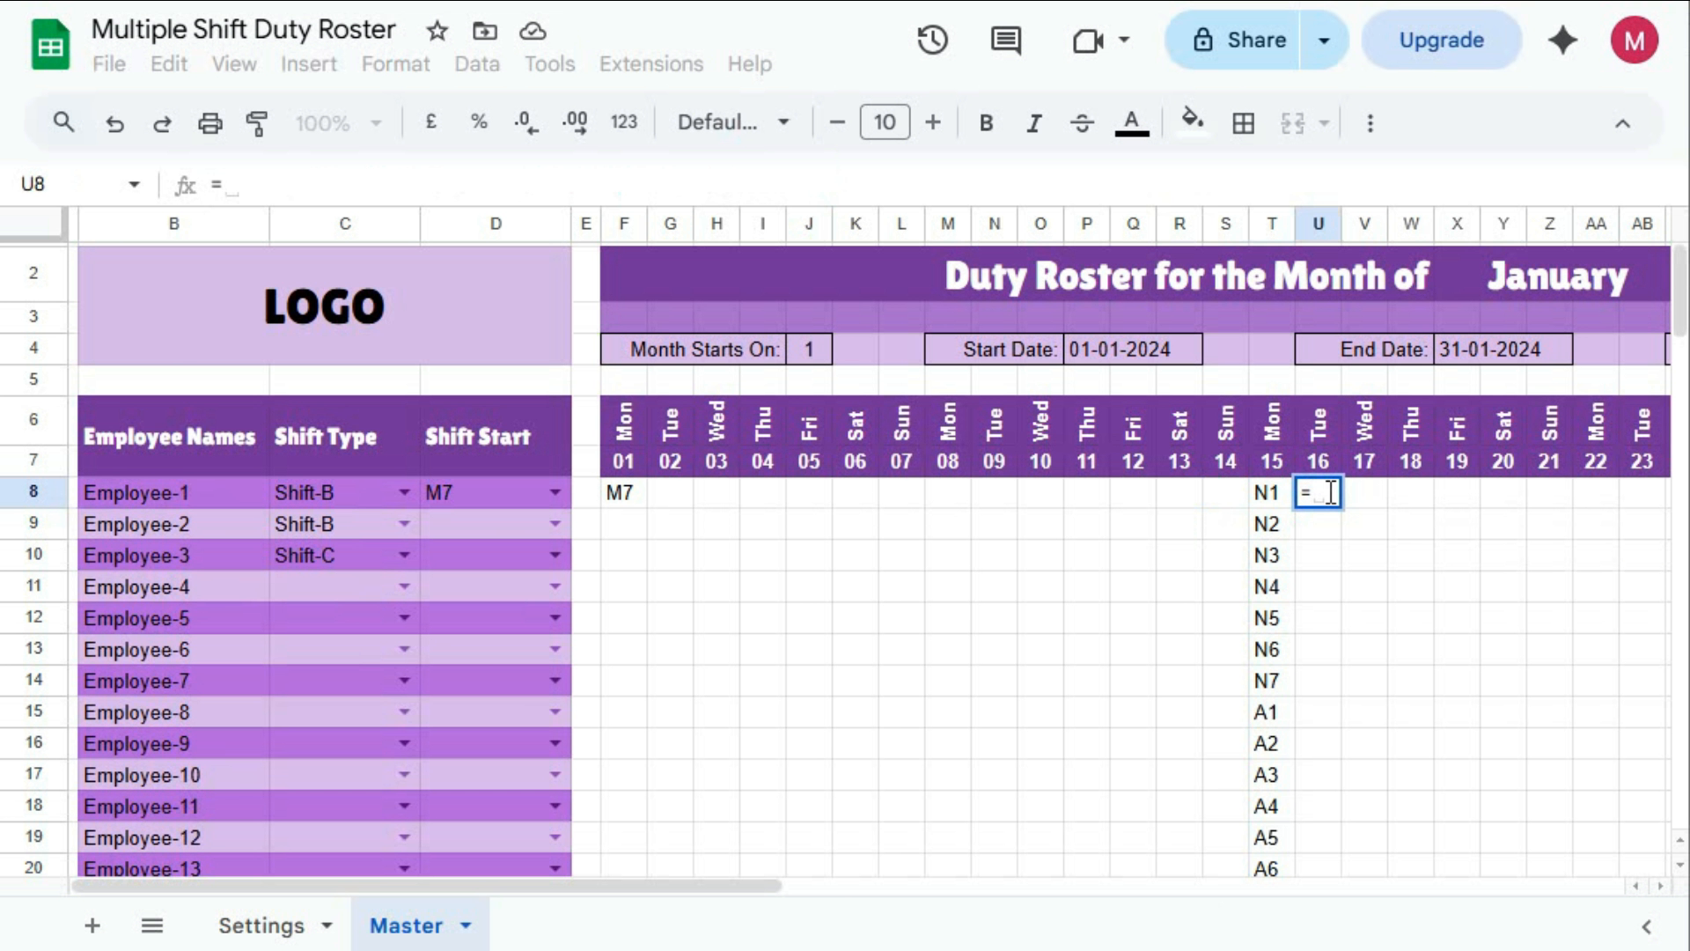
{"action": "key", "text": "Escape"}
Copy the OFFSET expression from T8 without its equals sign, leaving the cell's formula intact
{"action": "left_click", "coordinate": [1274, 501]}
{"action": "left_click_drag", "start_coordinate": [801, 194], "coordinate": [222, 182]}
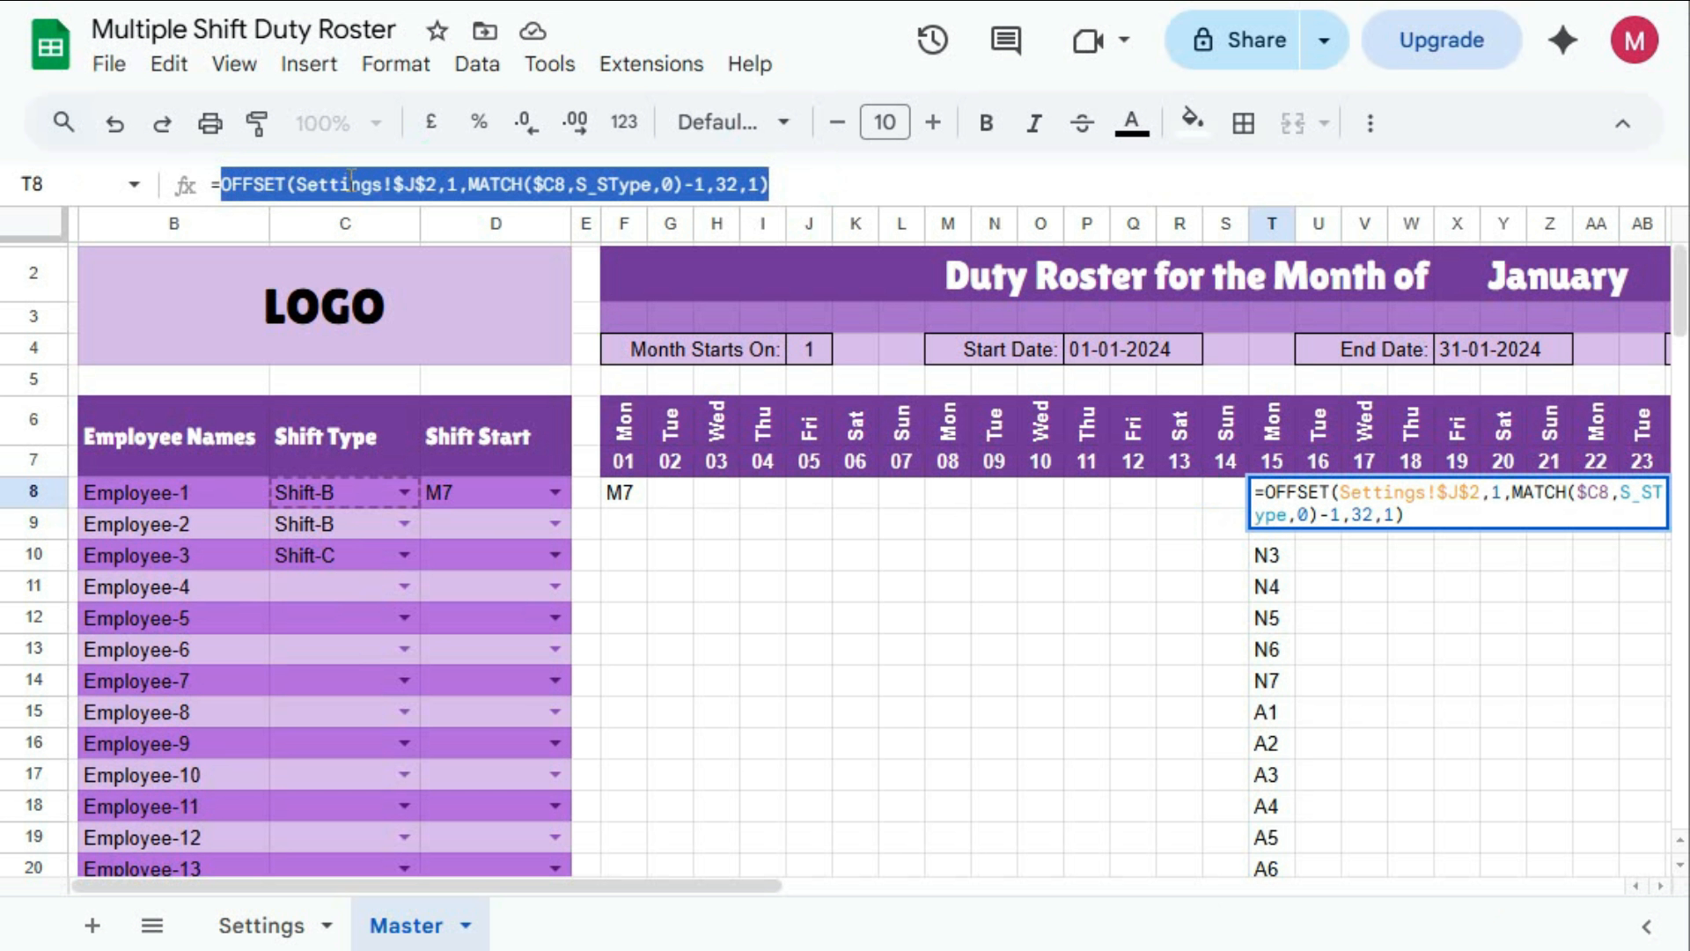
{"action": "key", "text": "ctrl+c"}
{"action": "key", "text": "Escape"}
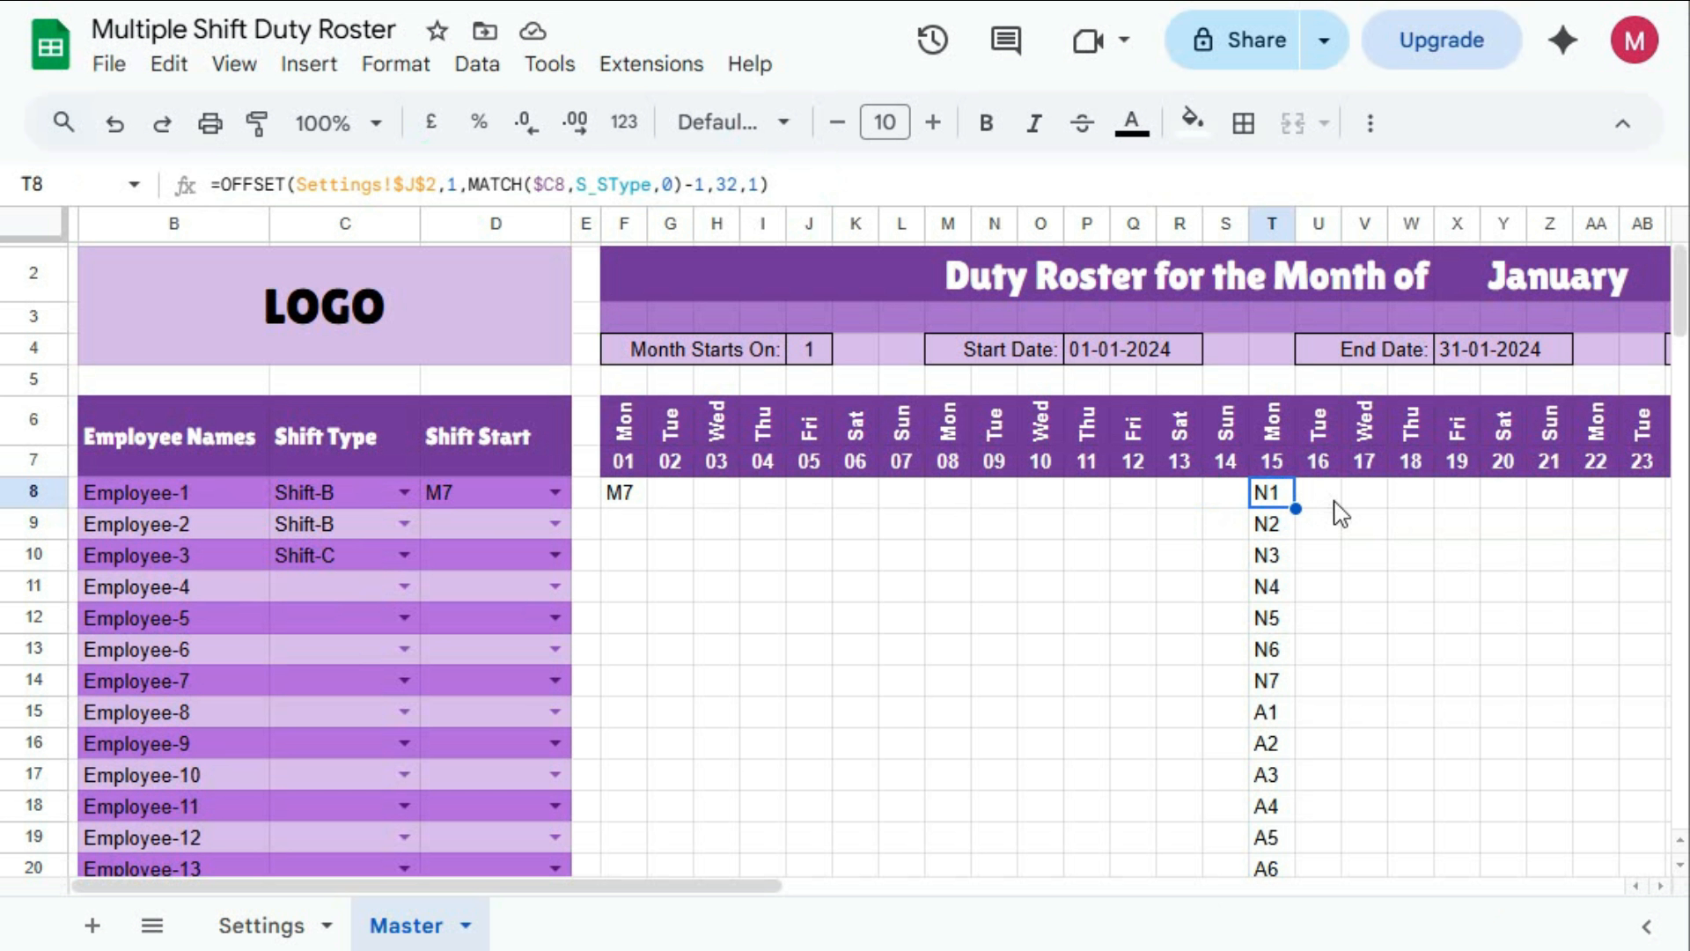
Enter a COUNTA formula in U8 around the copied OFFSET expression, and reject the suggested auto-fill
{"action": "left_click", "coordinate": [1334, 496]}
{"action": "type", "text": "="}
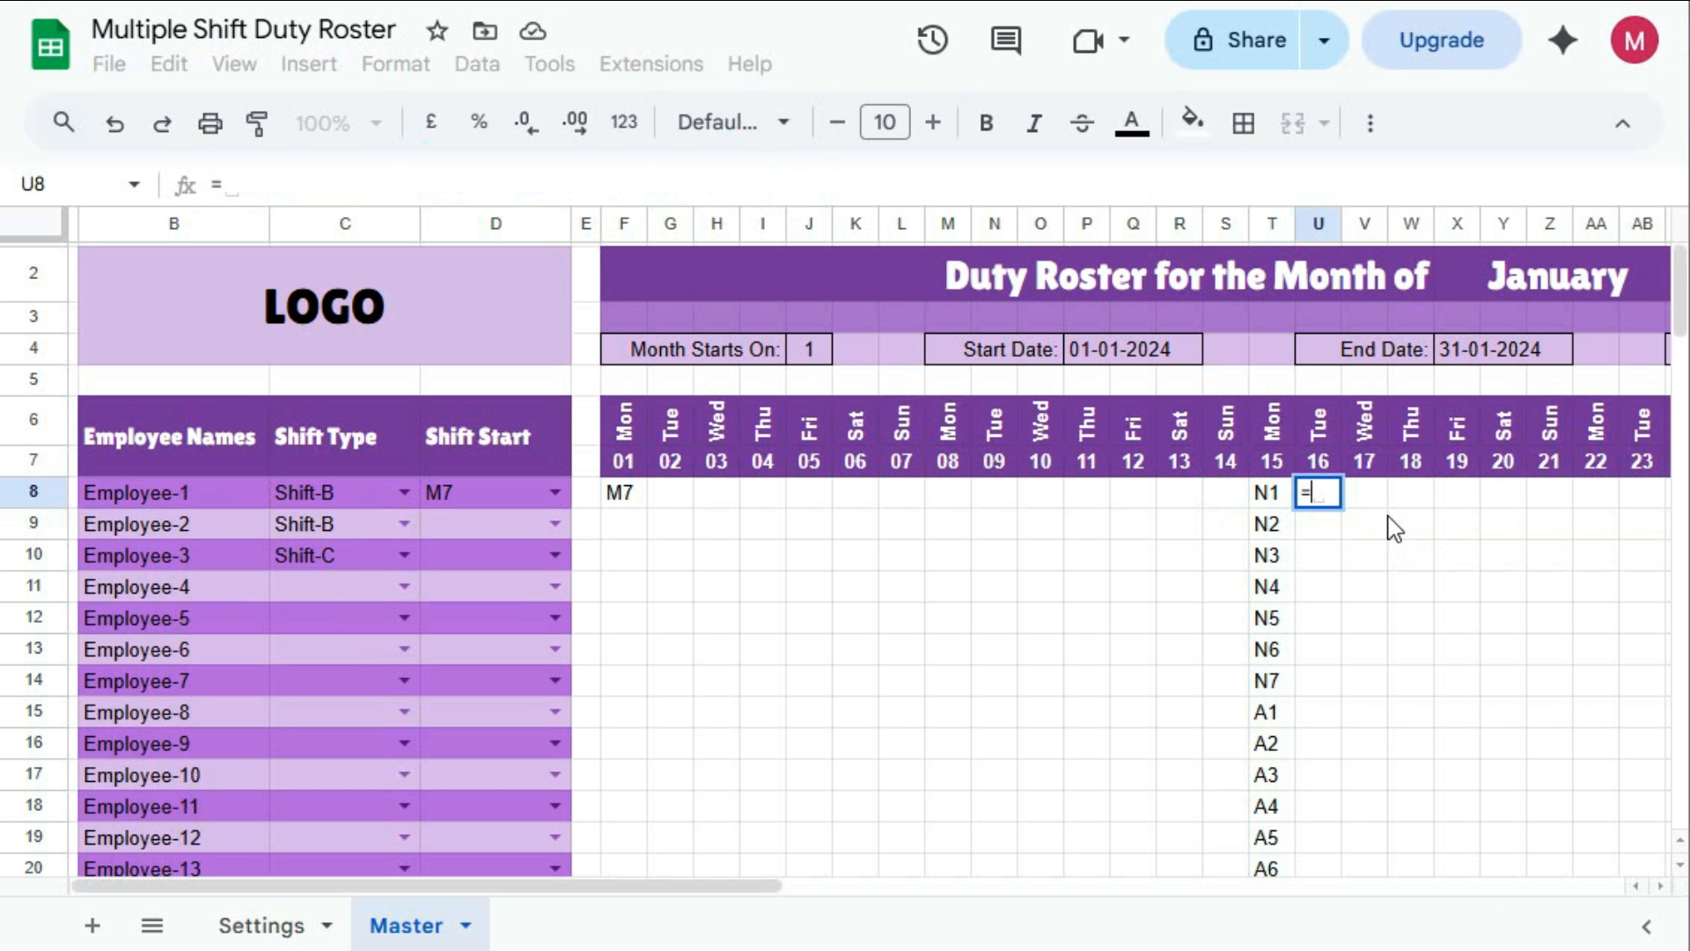
{"action": "type", "text": "coun"}
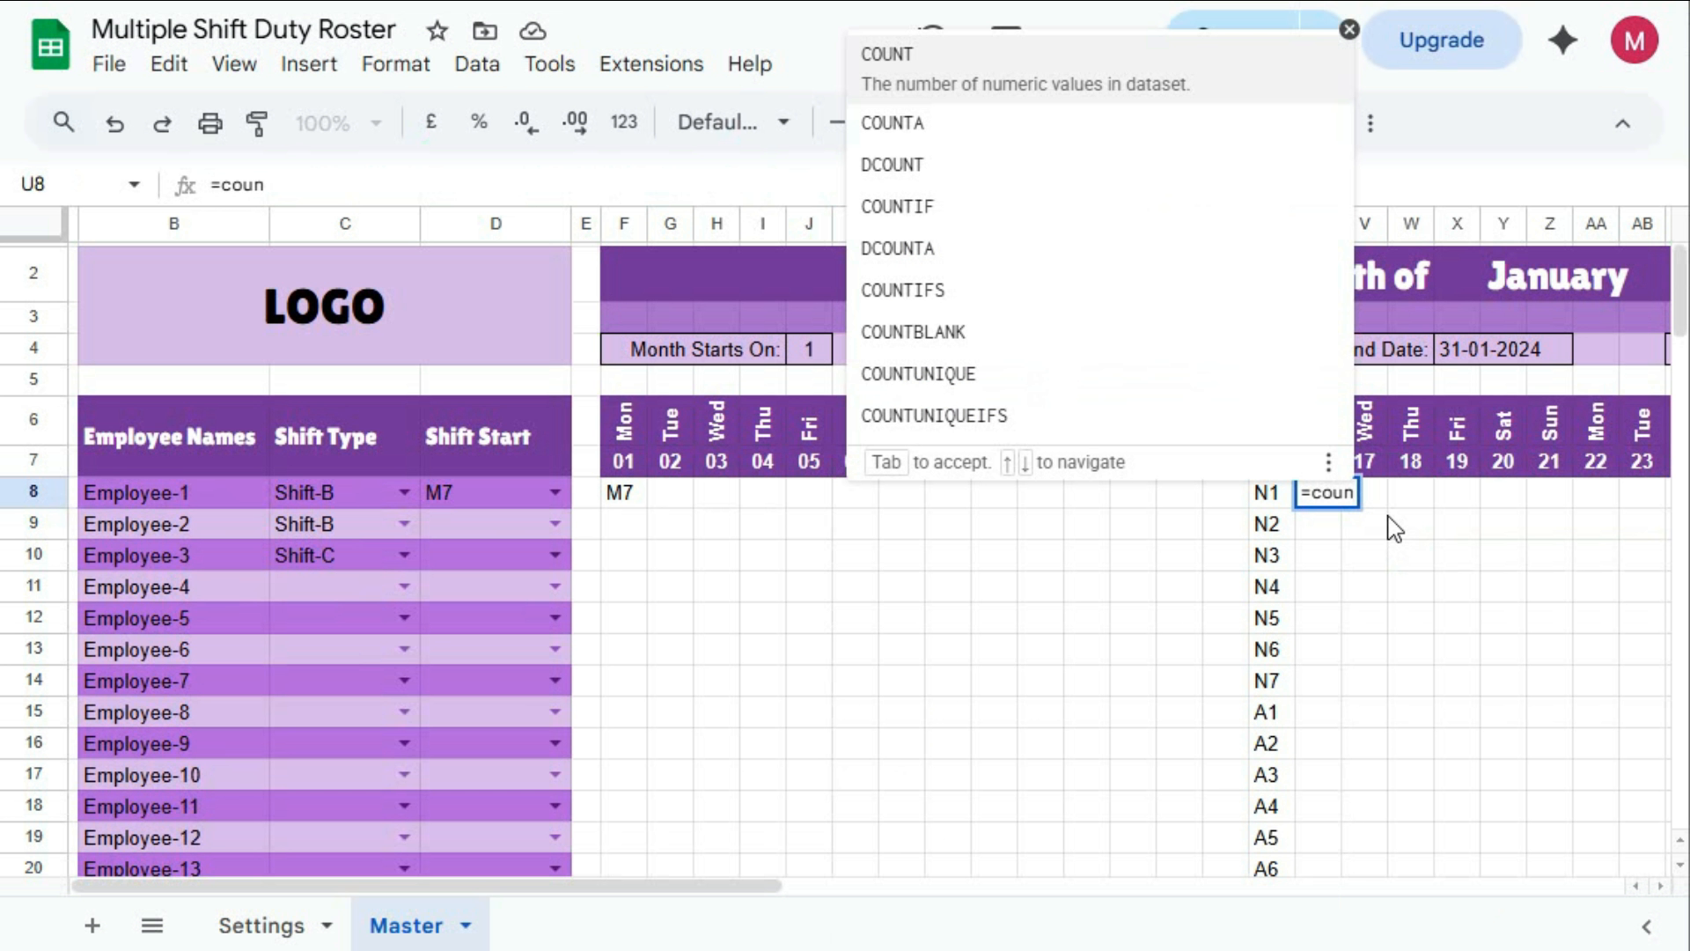
{"action": "key", "text": "Tab"}
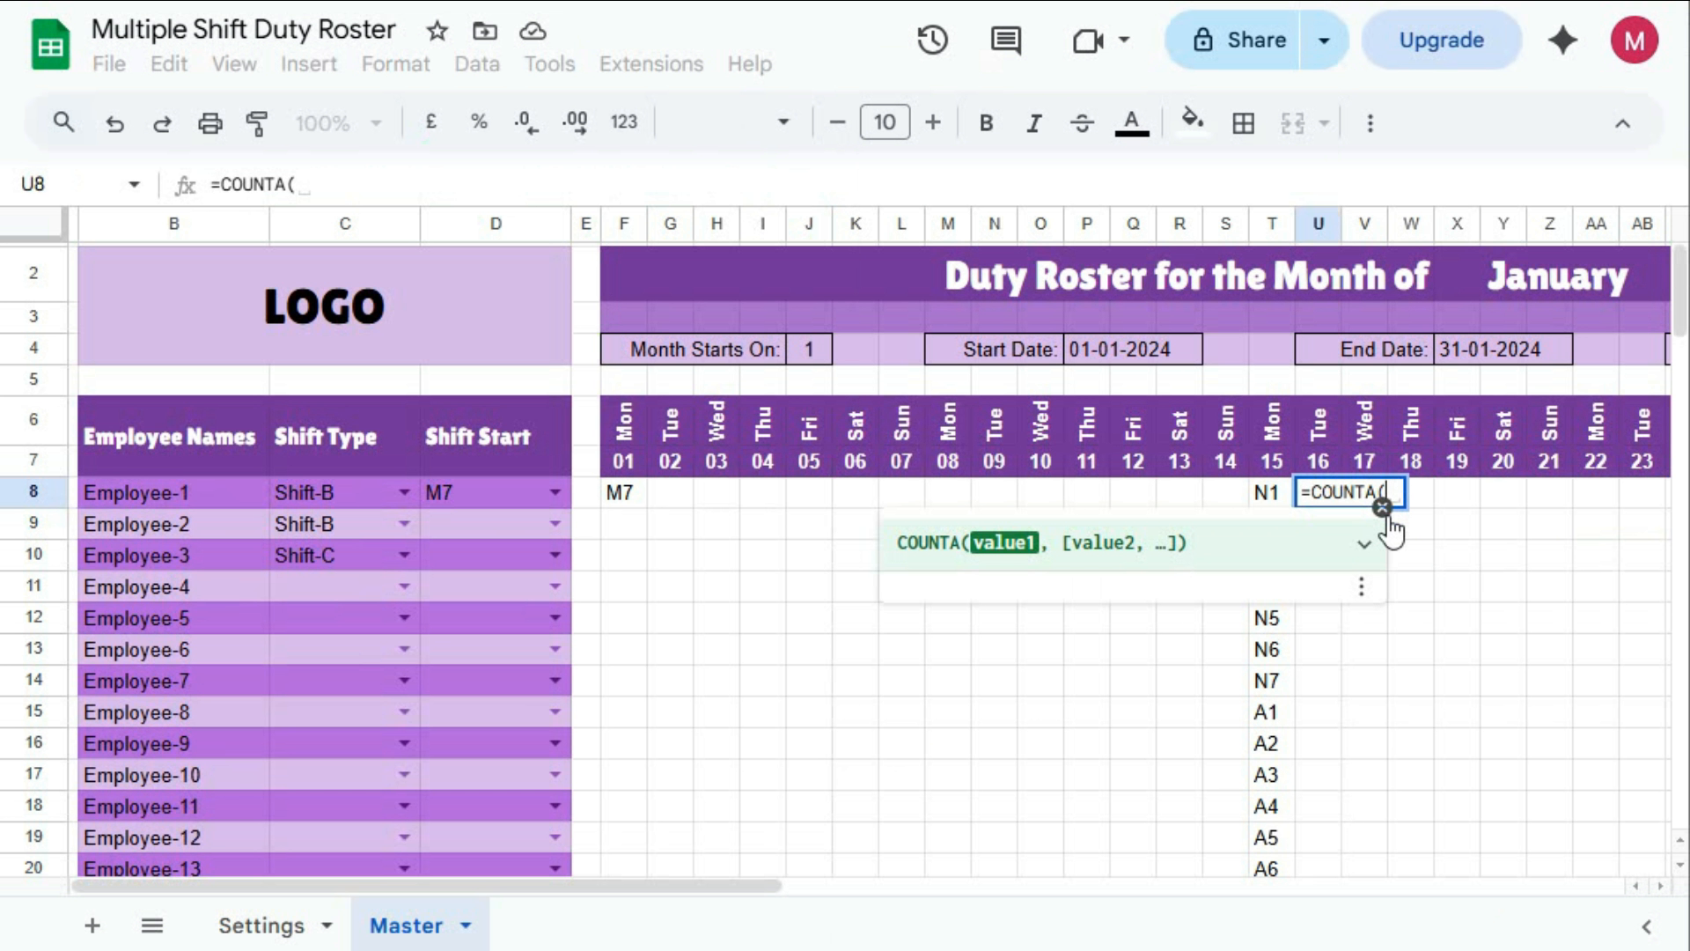
{"action": "key", "text": "ctrl+v"}
{"action": "type", "text": ")"}
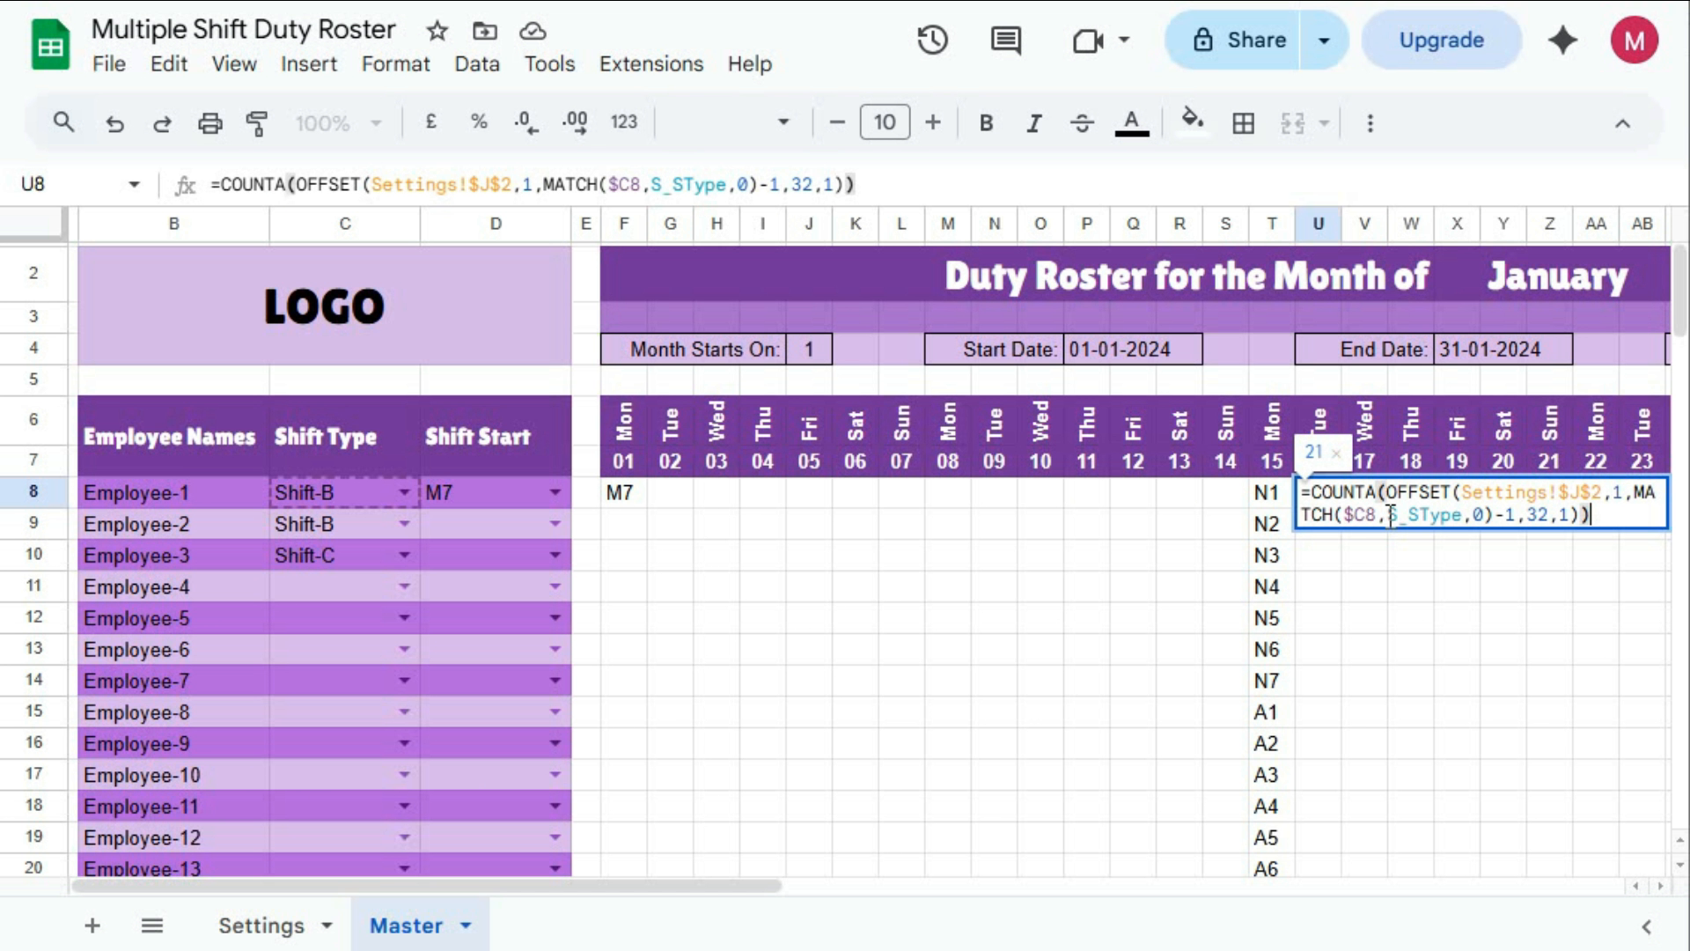
{"action": "key", "text": "Return"}
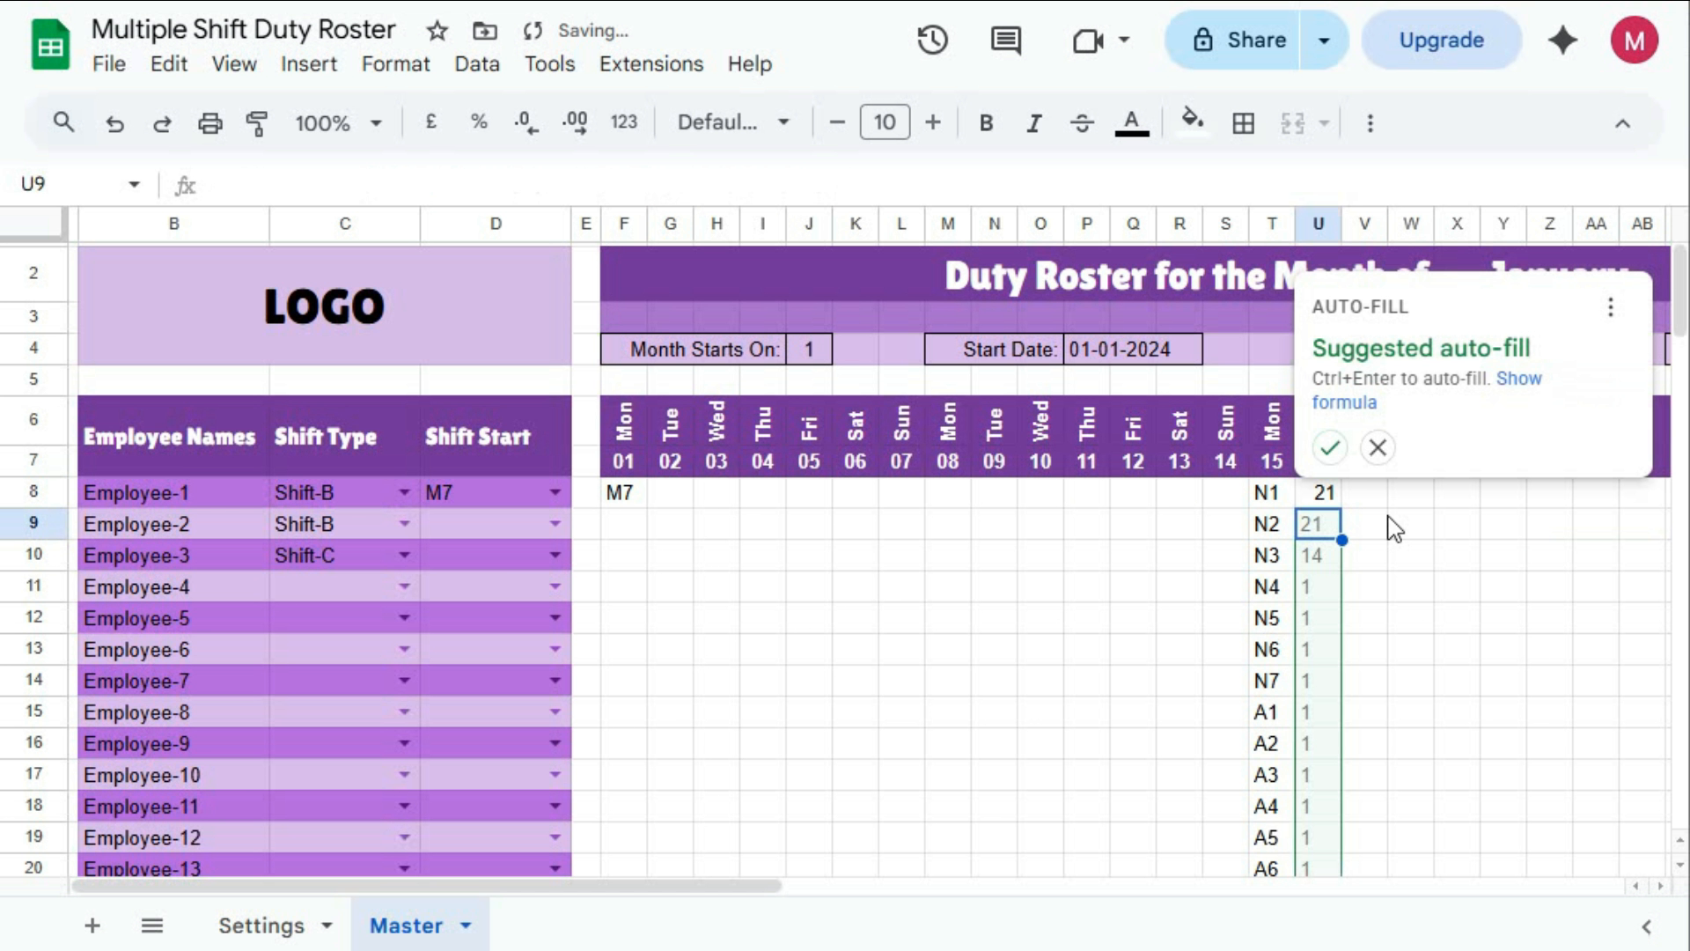
{"action": "left_click", "coordinate": [1377, 450]}
{"action": "left_click", "coordinate": [1324, 495]}
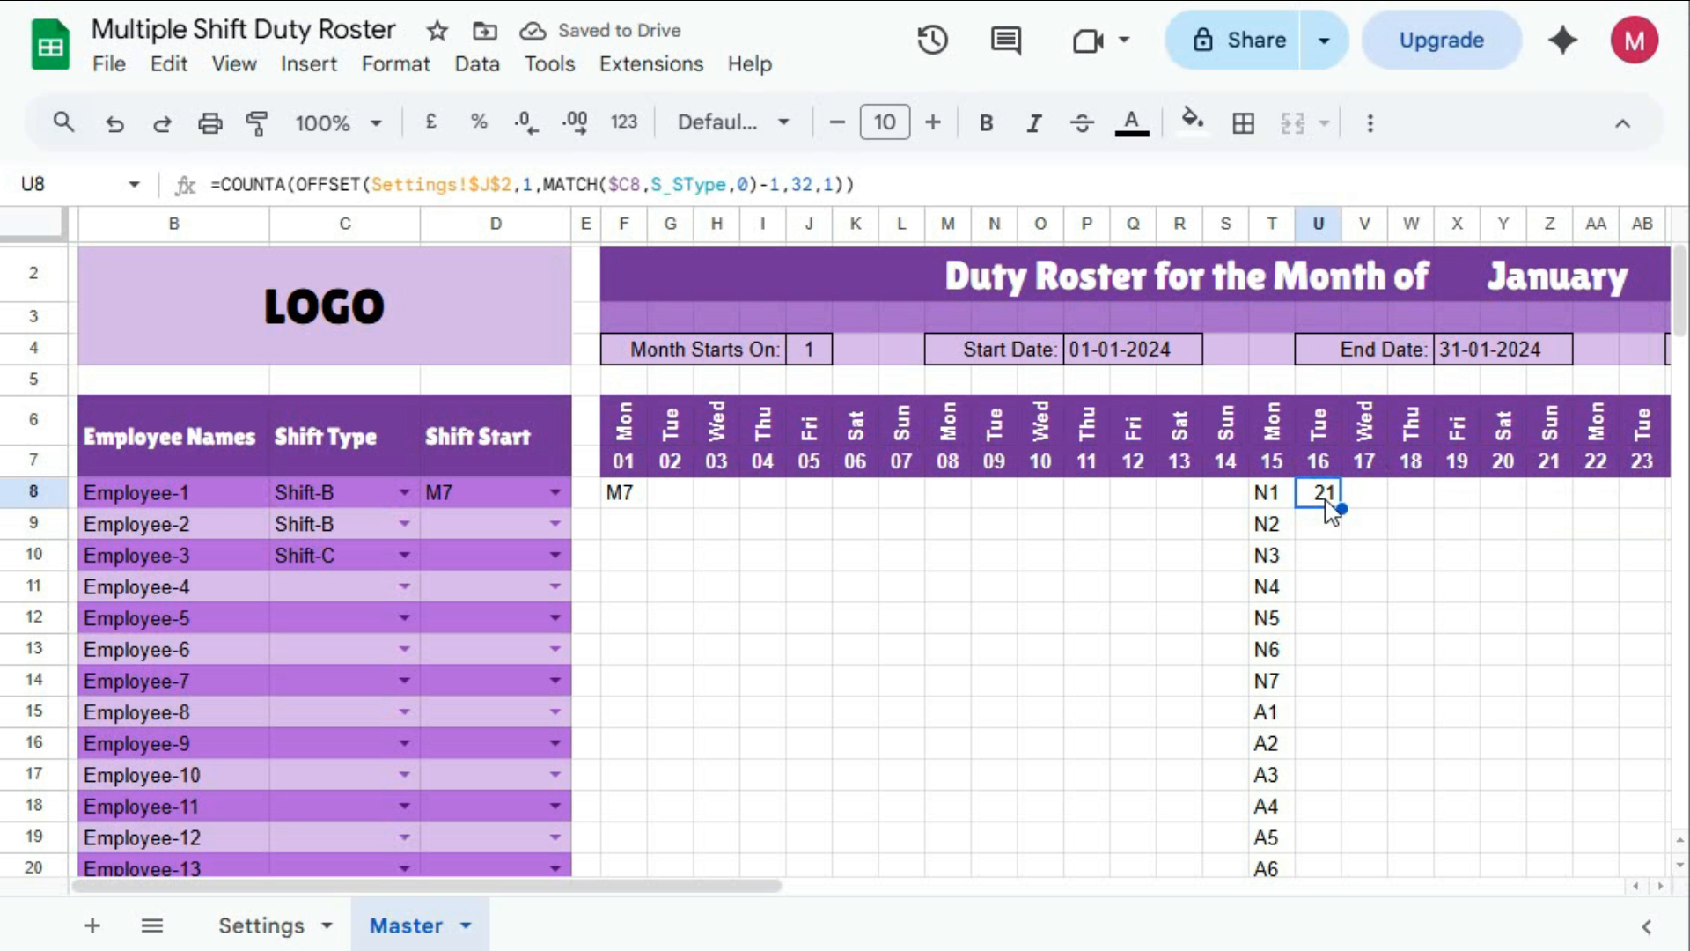
Check U8's count against the Shift-B entries K3:K23 on the Settings sheet, and review the Master formulas in F8 and T8
{"action": "left_click", "coordinate": [262, 925]}
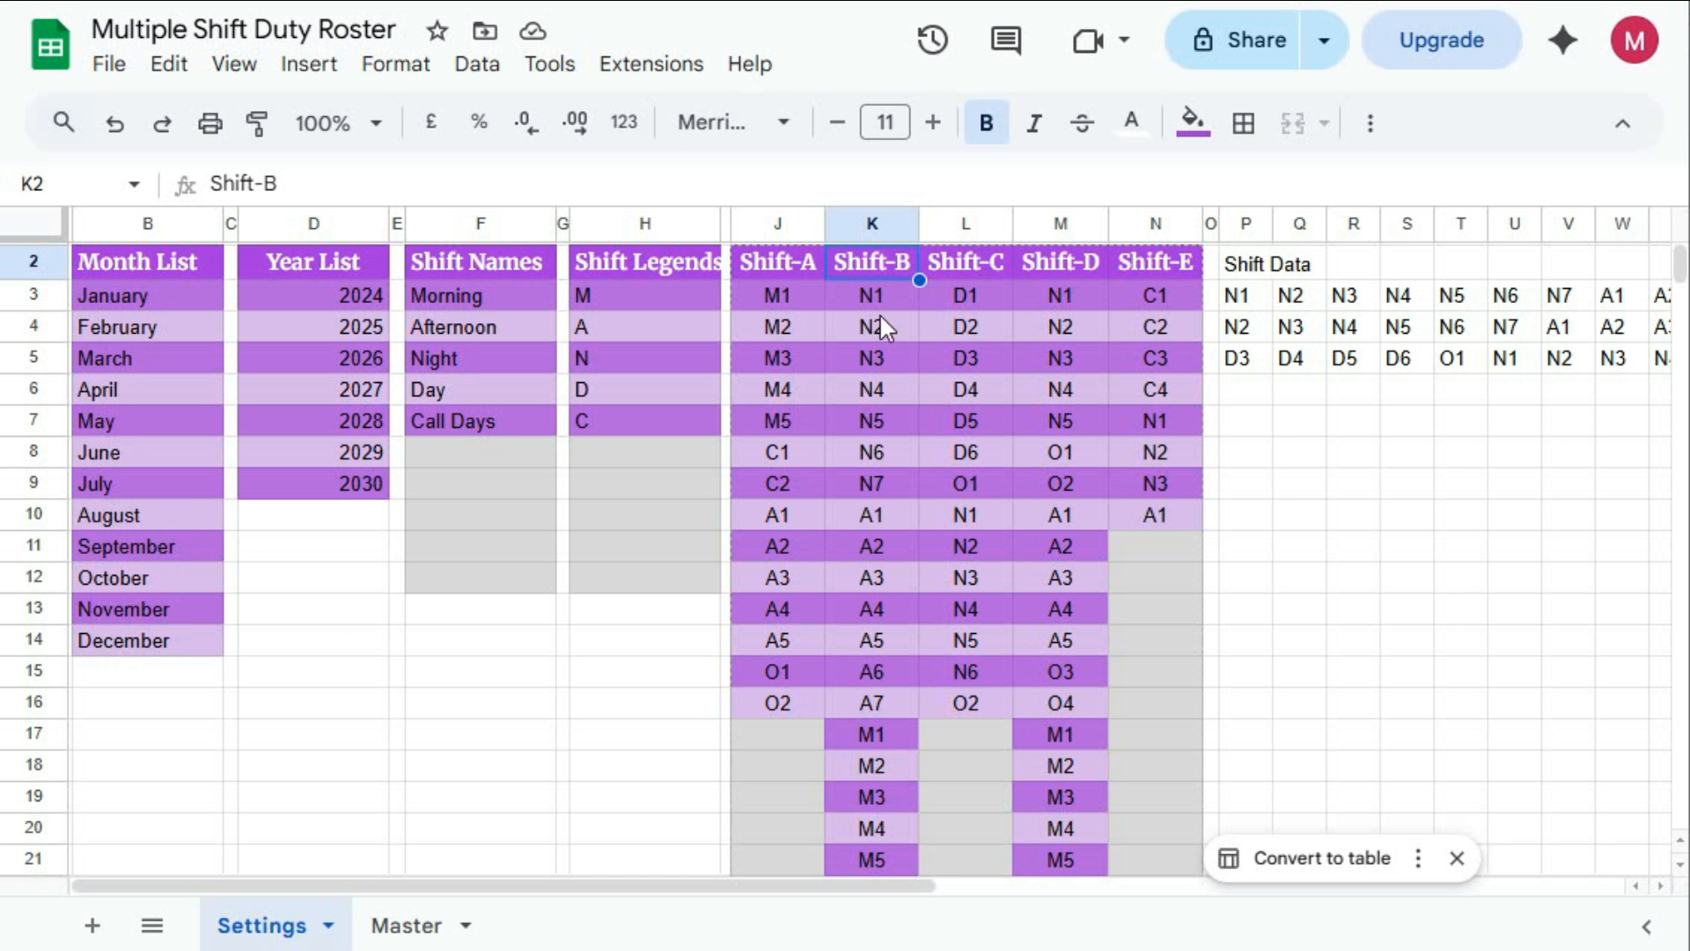
{"action": "left_click_drag", "start_coordinate": [871, 297], "coordinate": [871, 702]}
{"action": "left_click_drag", "start_coordinate": [833, 914], "coordinate": [866, 491]}
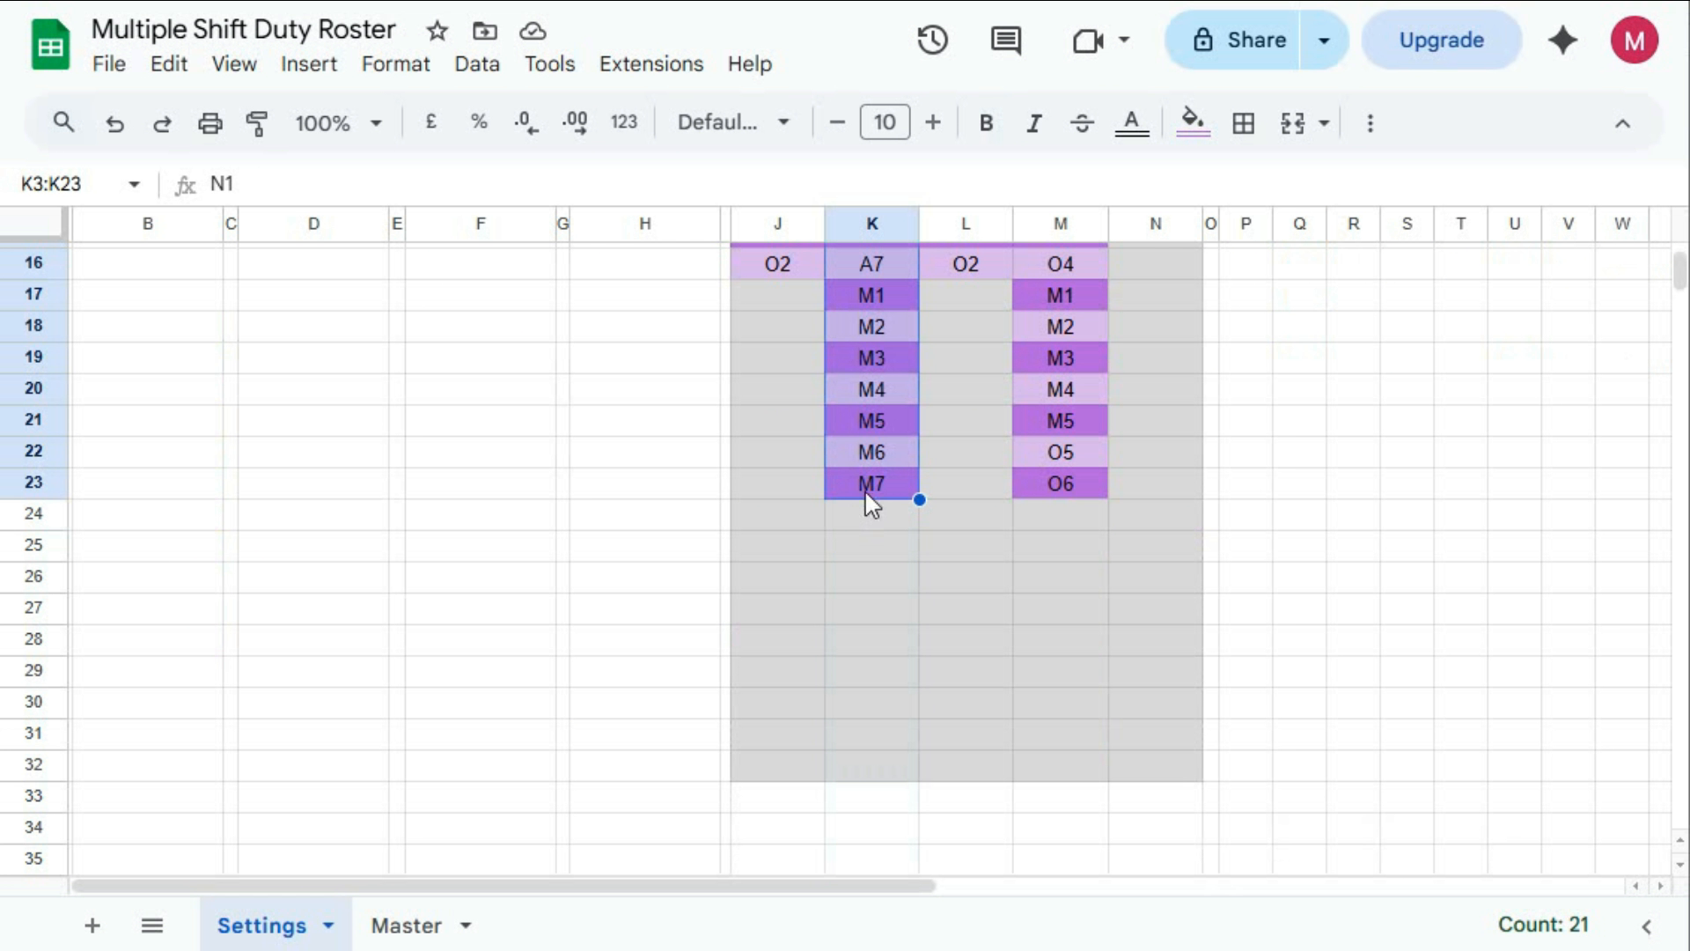
{"action": "left_click", "coordinate": [413, 925]}
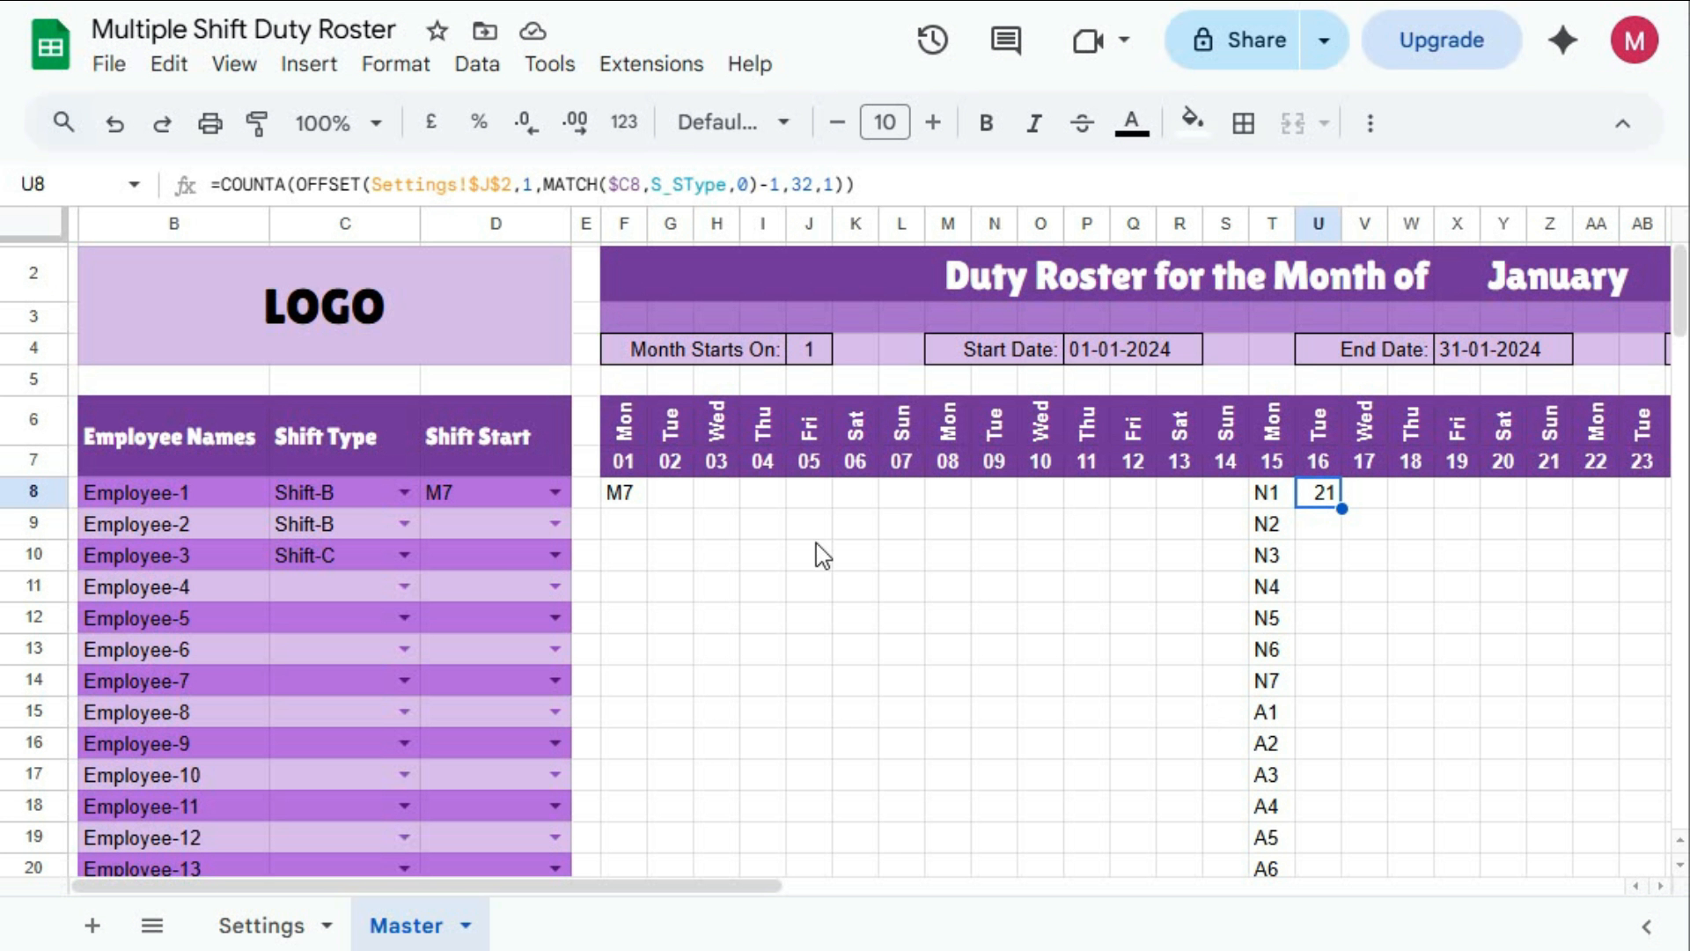
{"action": "left_click", "coordinate": [632, 503]}
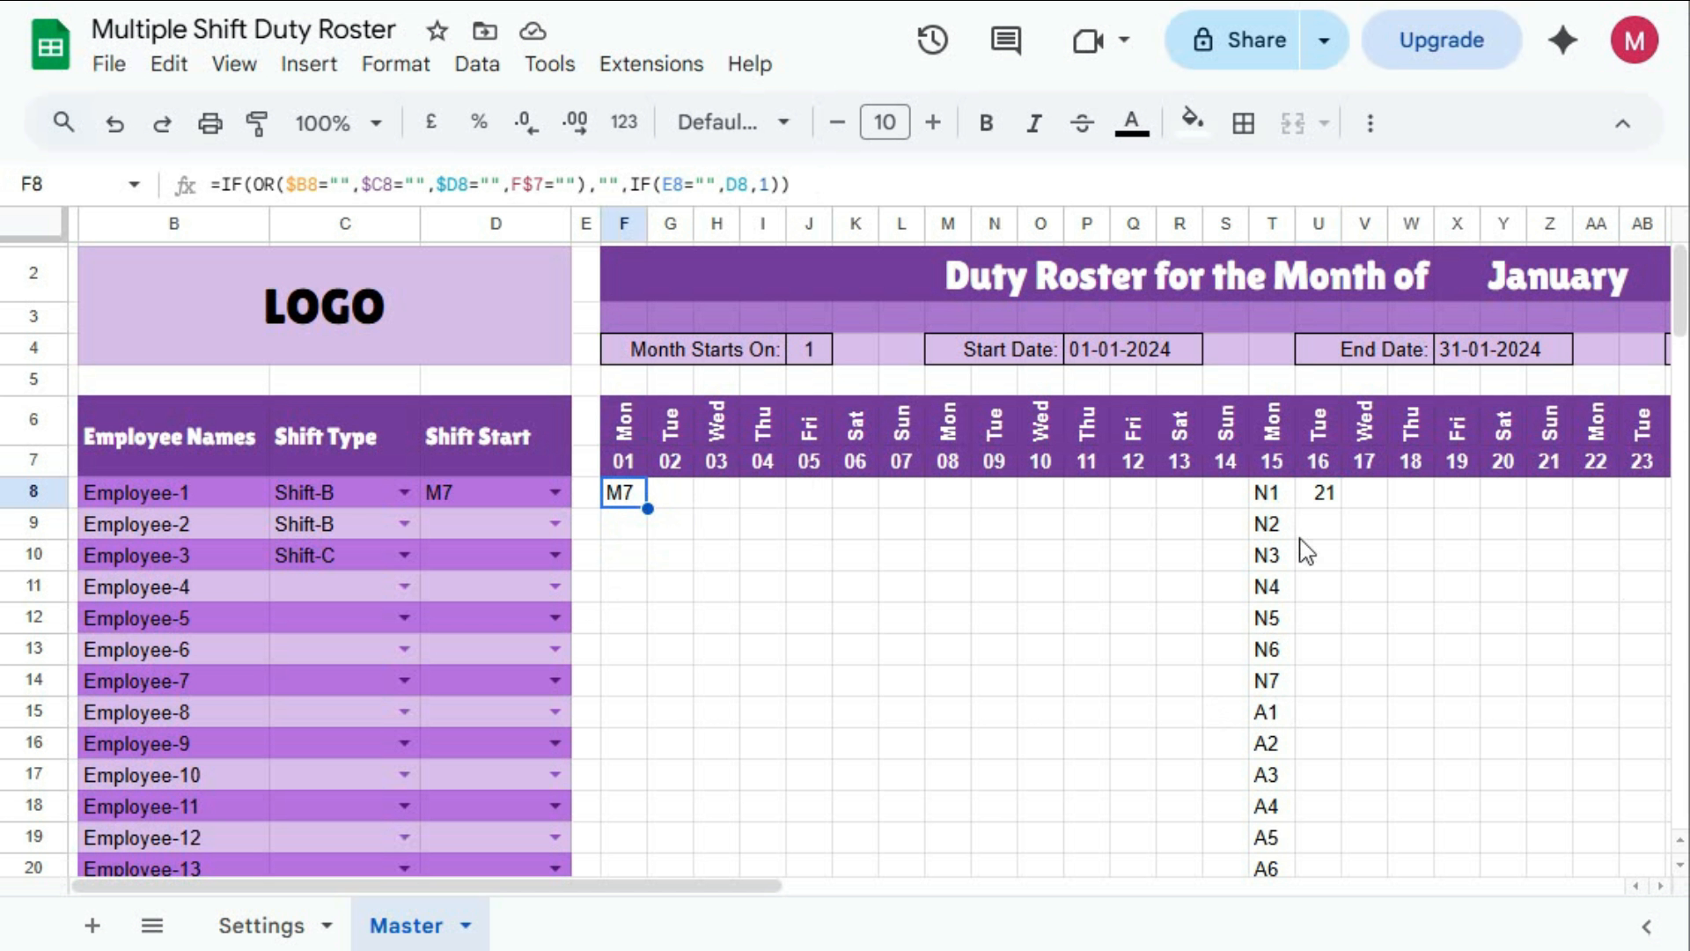
{"action": "left_click", "coordinate": [1284, 508]}
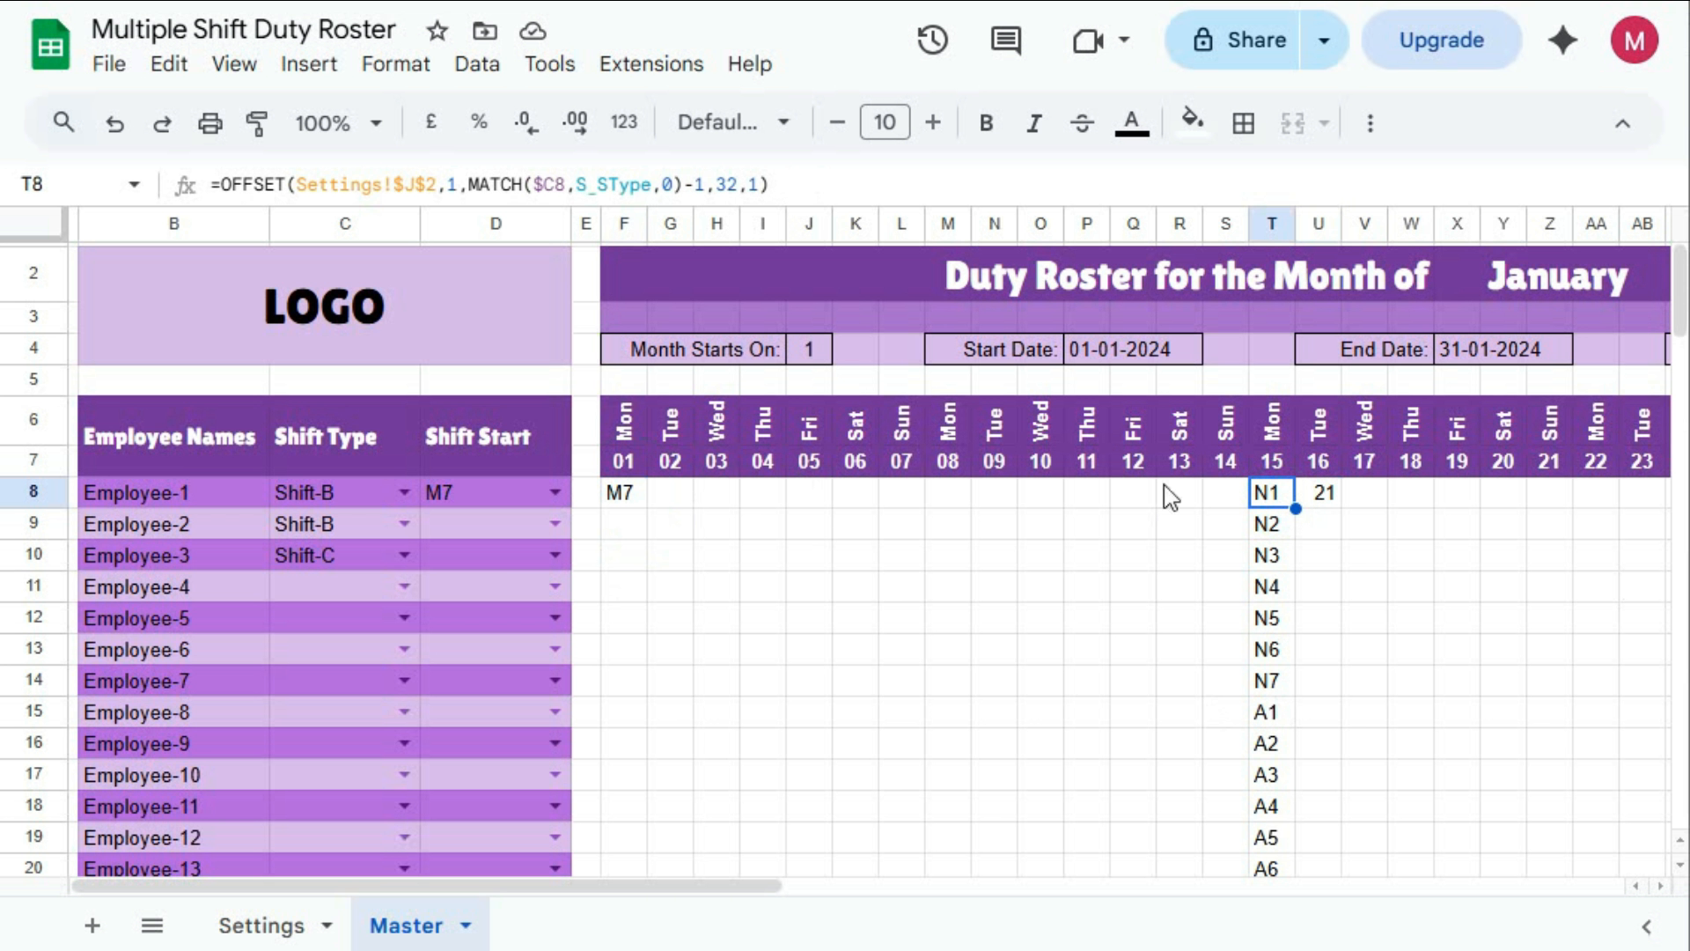
{"action": "left_click", "coordinate": [682, 501]}
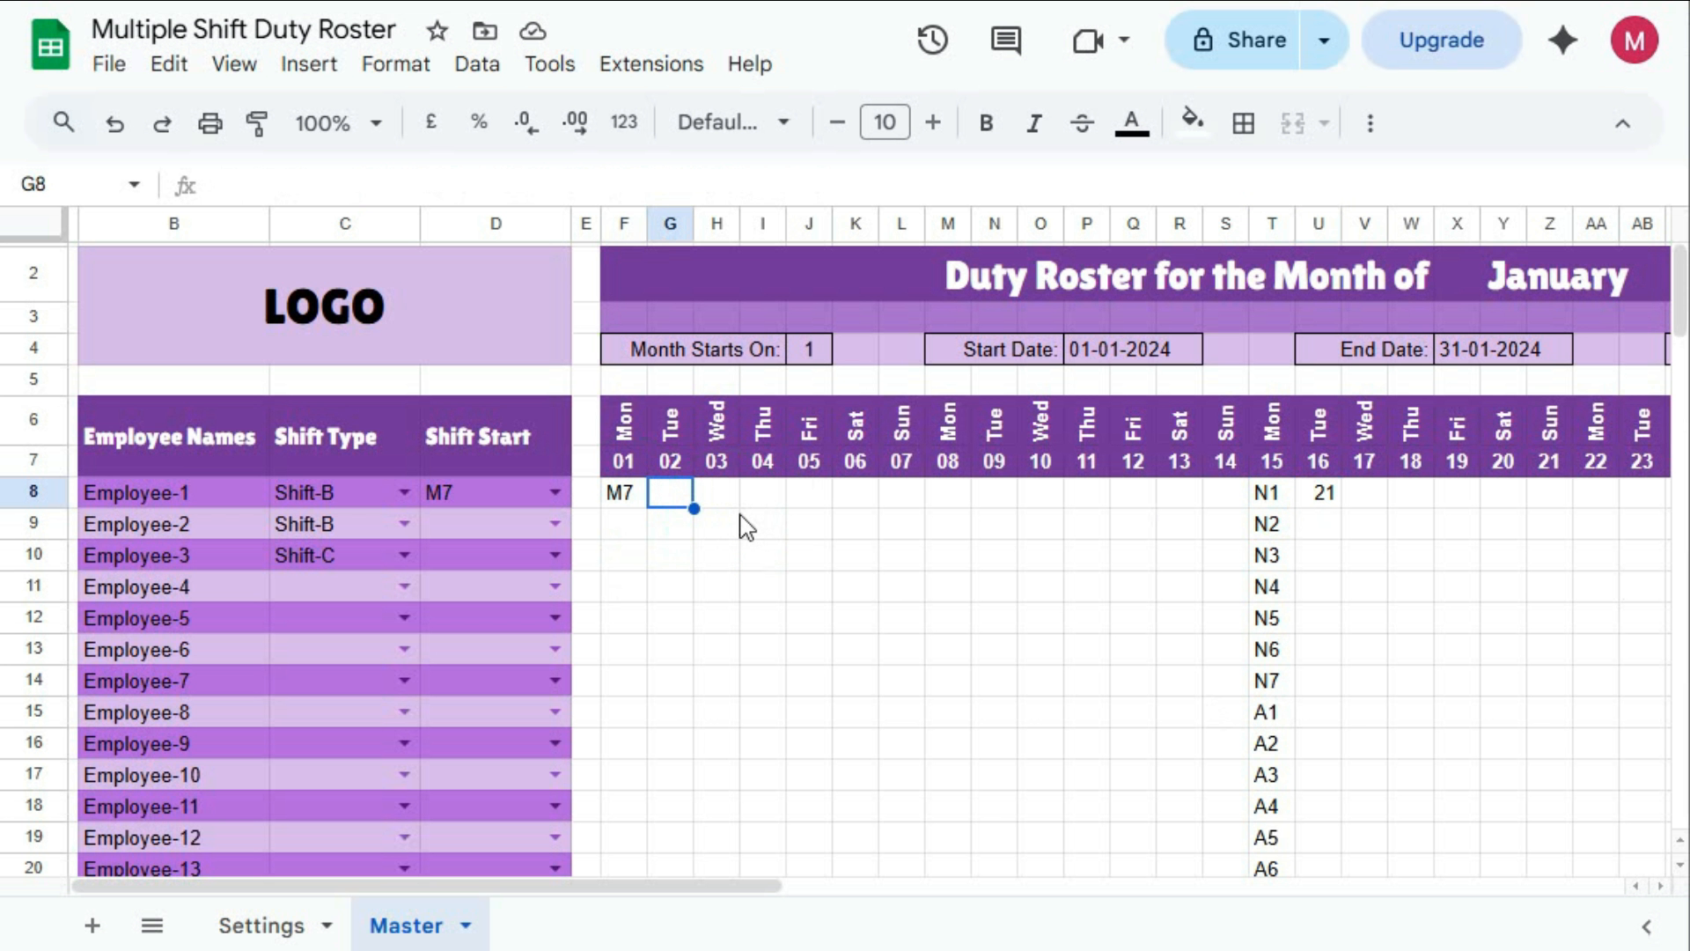
Remove the placeholder 1 and the closing brackets from the end of F8's nested IF formula
{"action": "left_click", "coordinate": [623, 500]}
{"action": "double_click", "coordinate": [624, 497]}
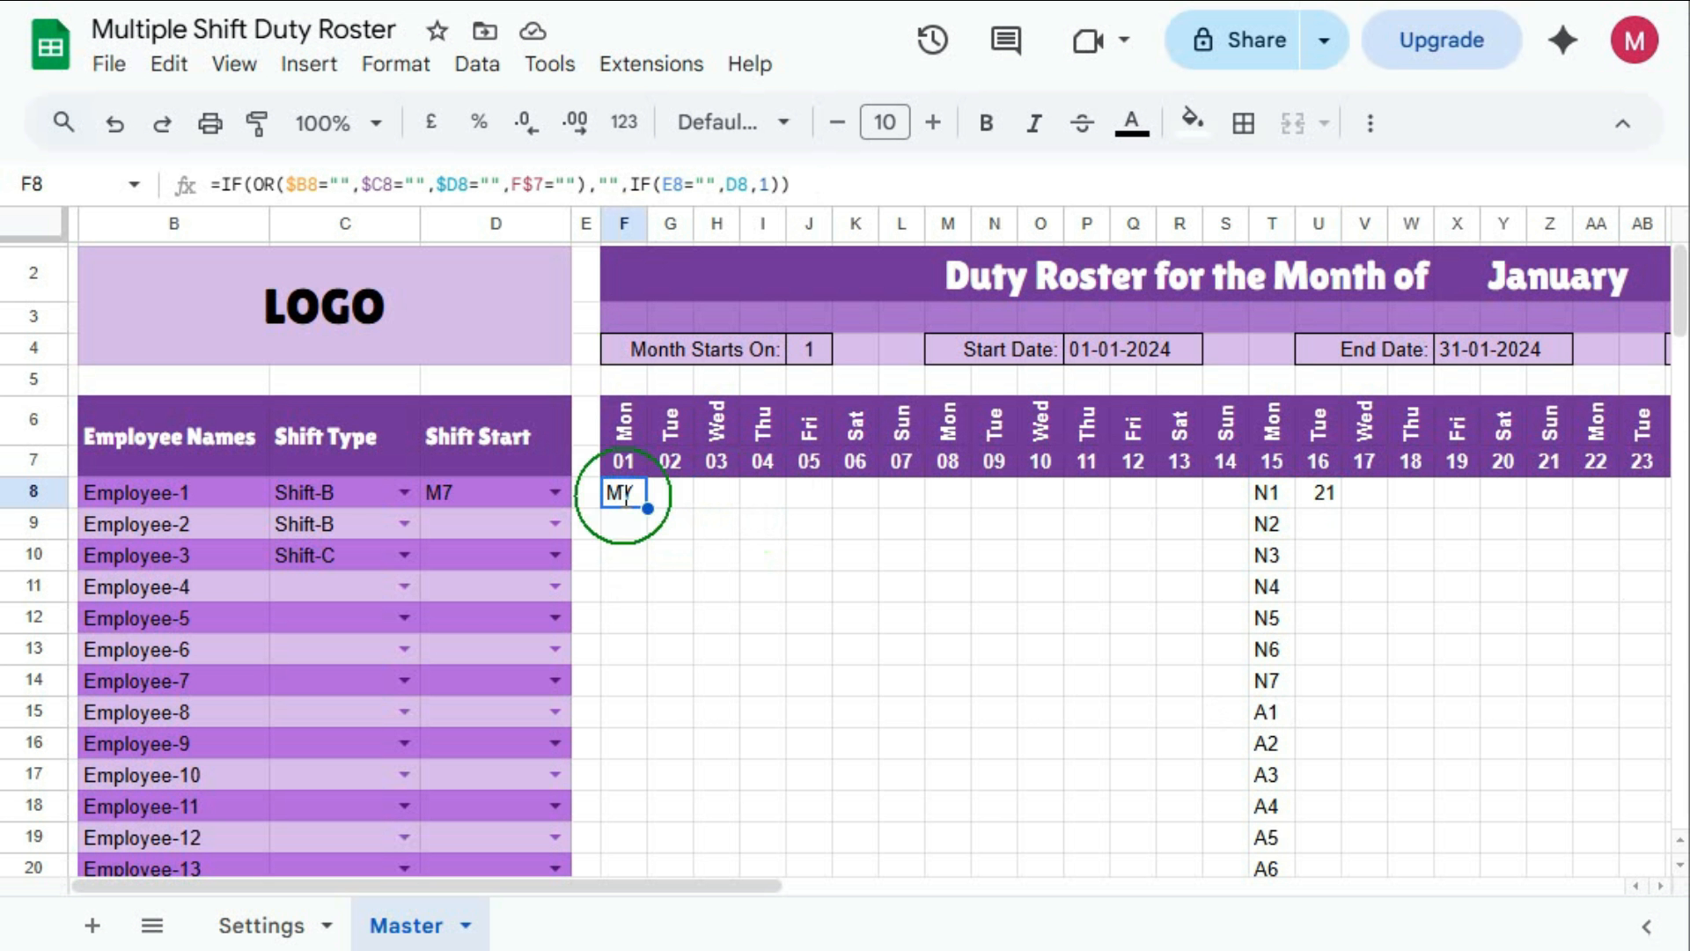
{"action": "left_click", "coordinate": [1182, 492]}
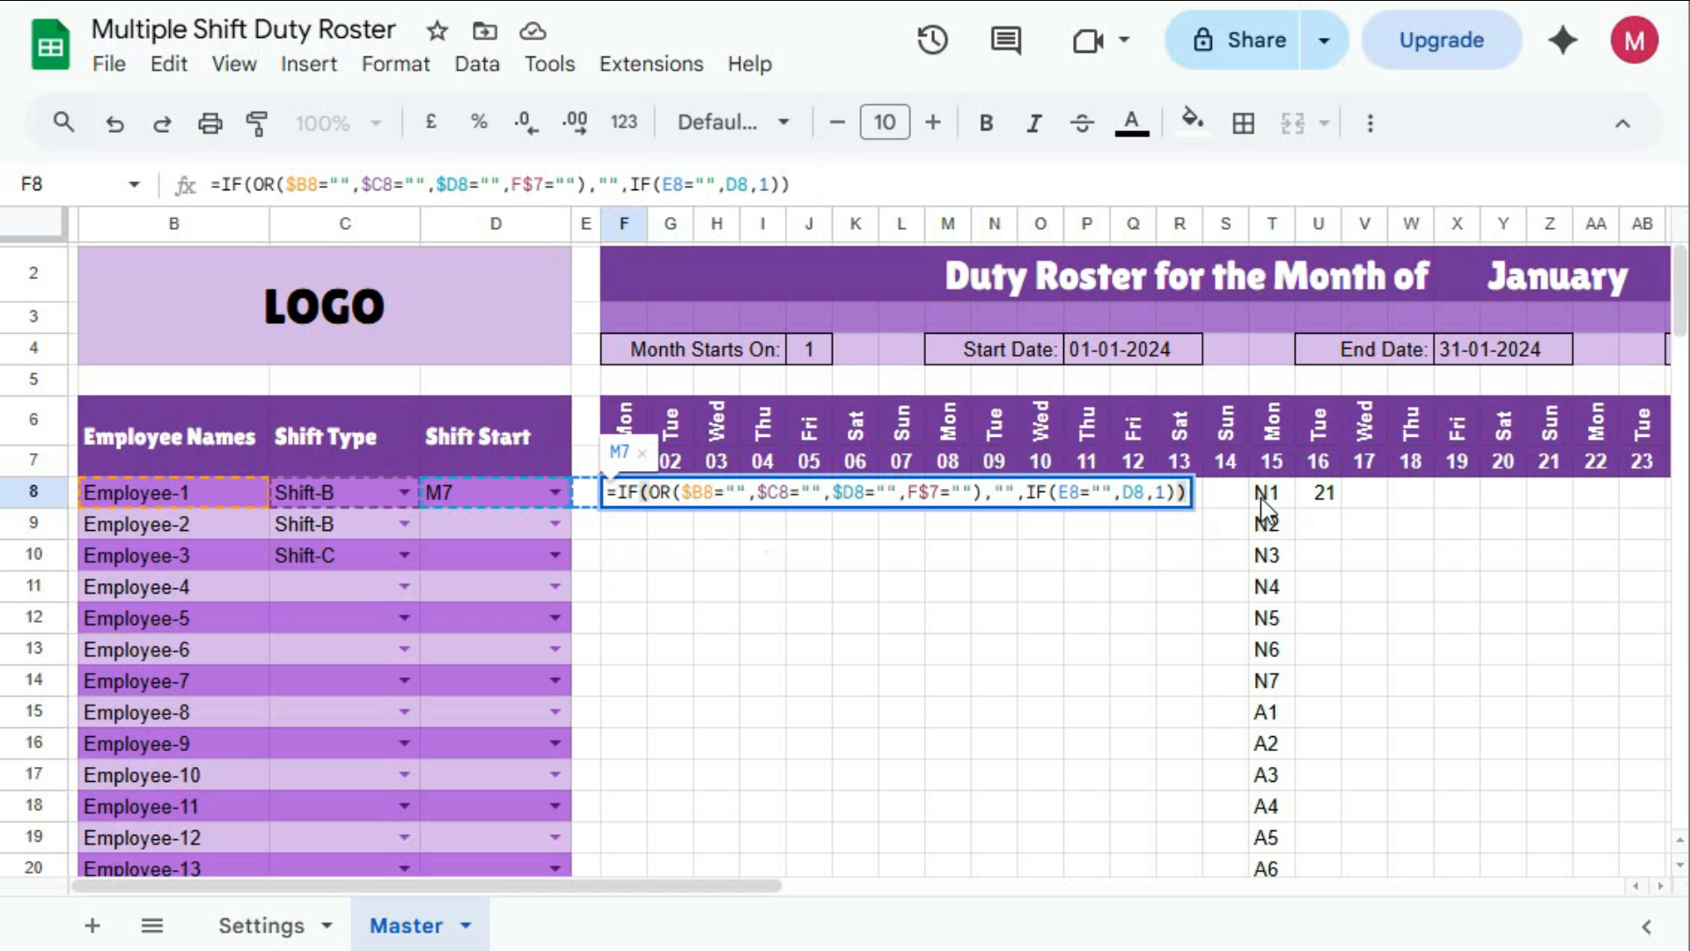
{"action": "left_click", "coordinate": [1179, 493]}
{"action": "key", "text": "BackSpace"}
{"action": "key", "text": "Delete"}
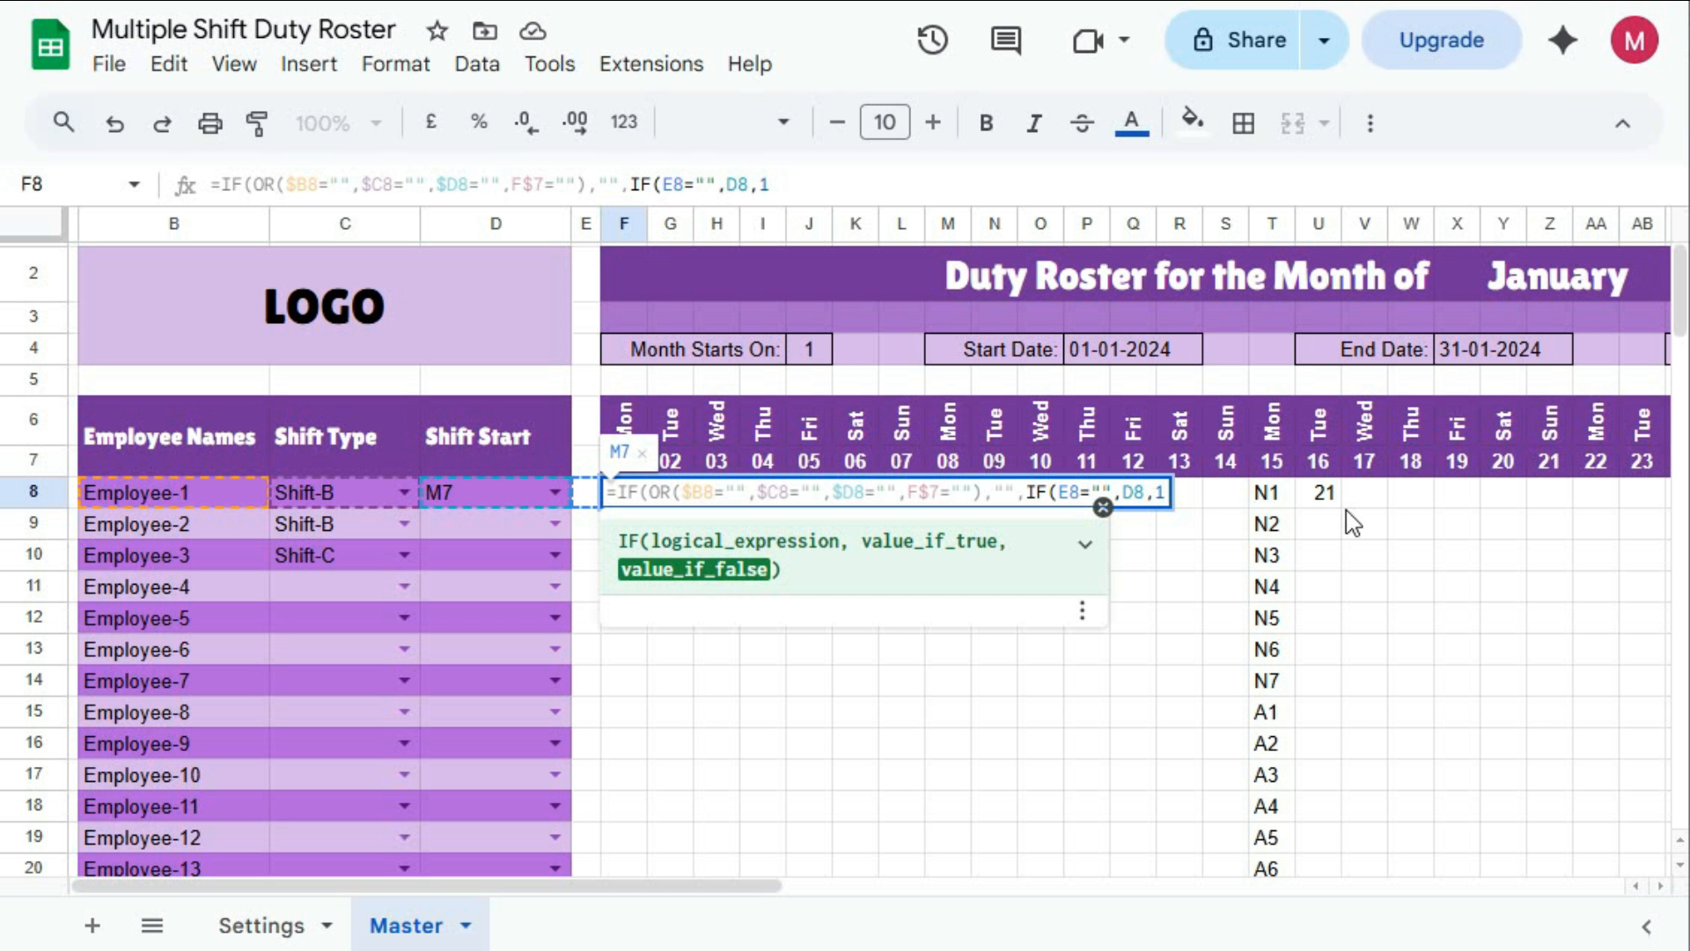
{"action": "key", "text": "BackSpace"}
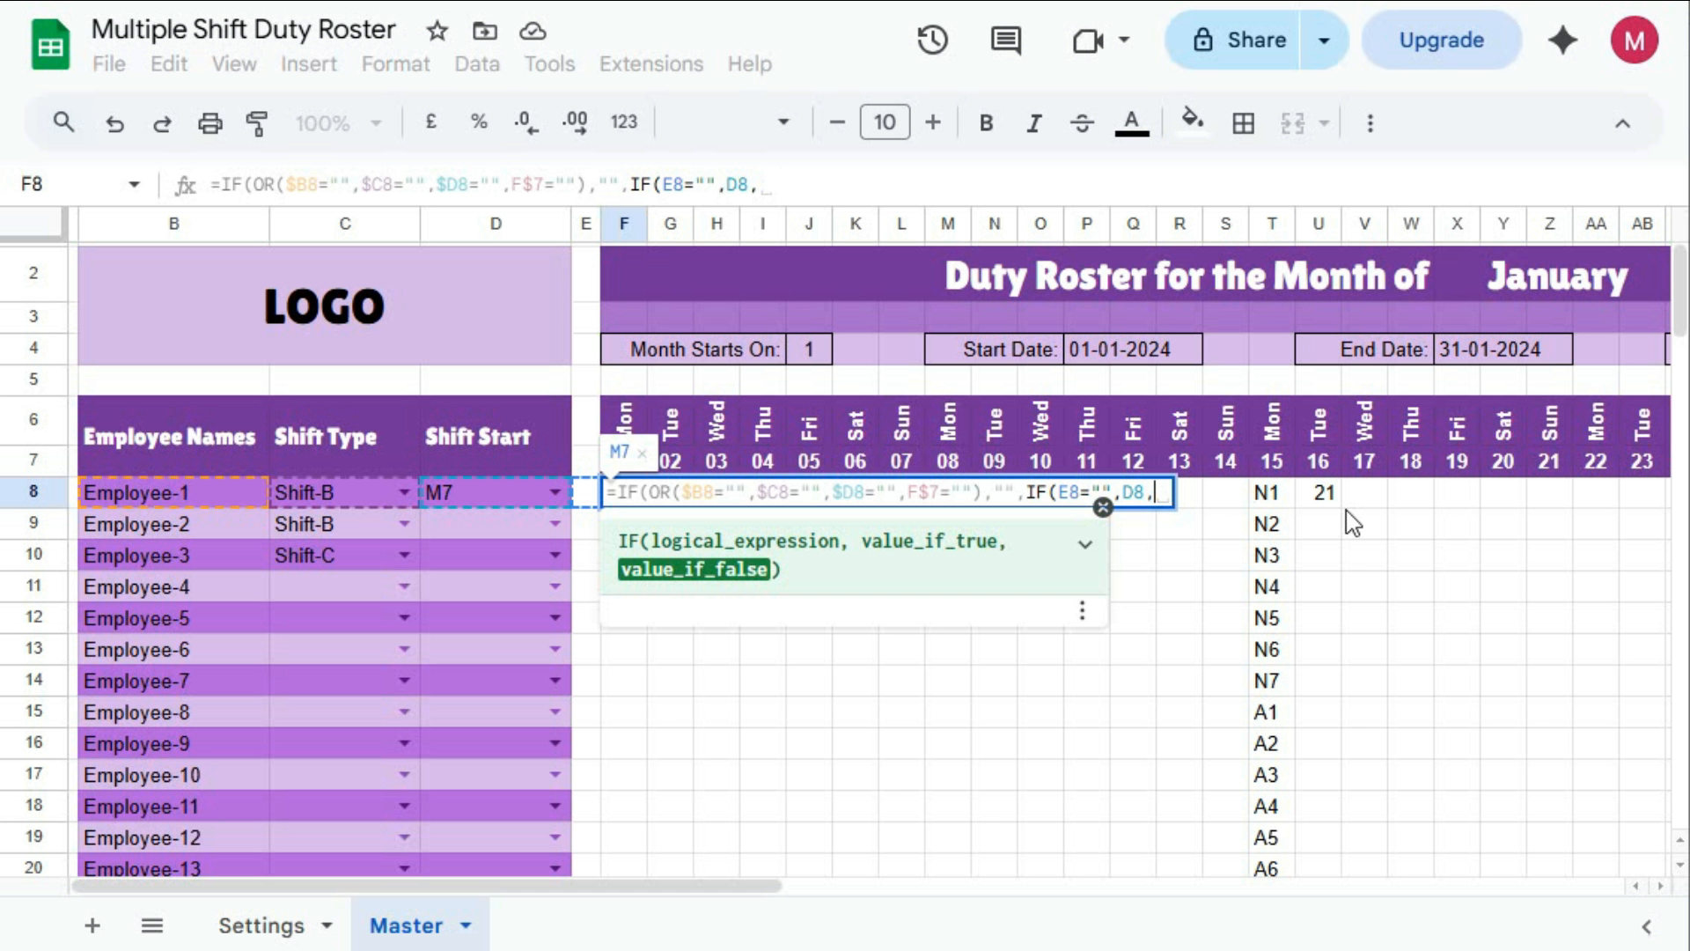
Append a nested IF to F8 that begins by testing MATCH(E8,OFFSET(Settings!$J$2,1,MATCH($C8,S_SType,0)-1,32,1),0)
{"action": "type", "text": "if"}
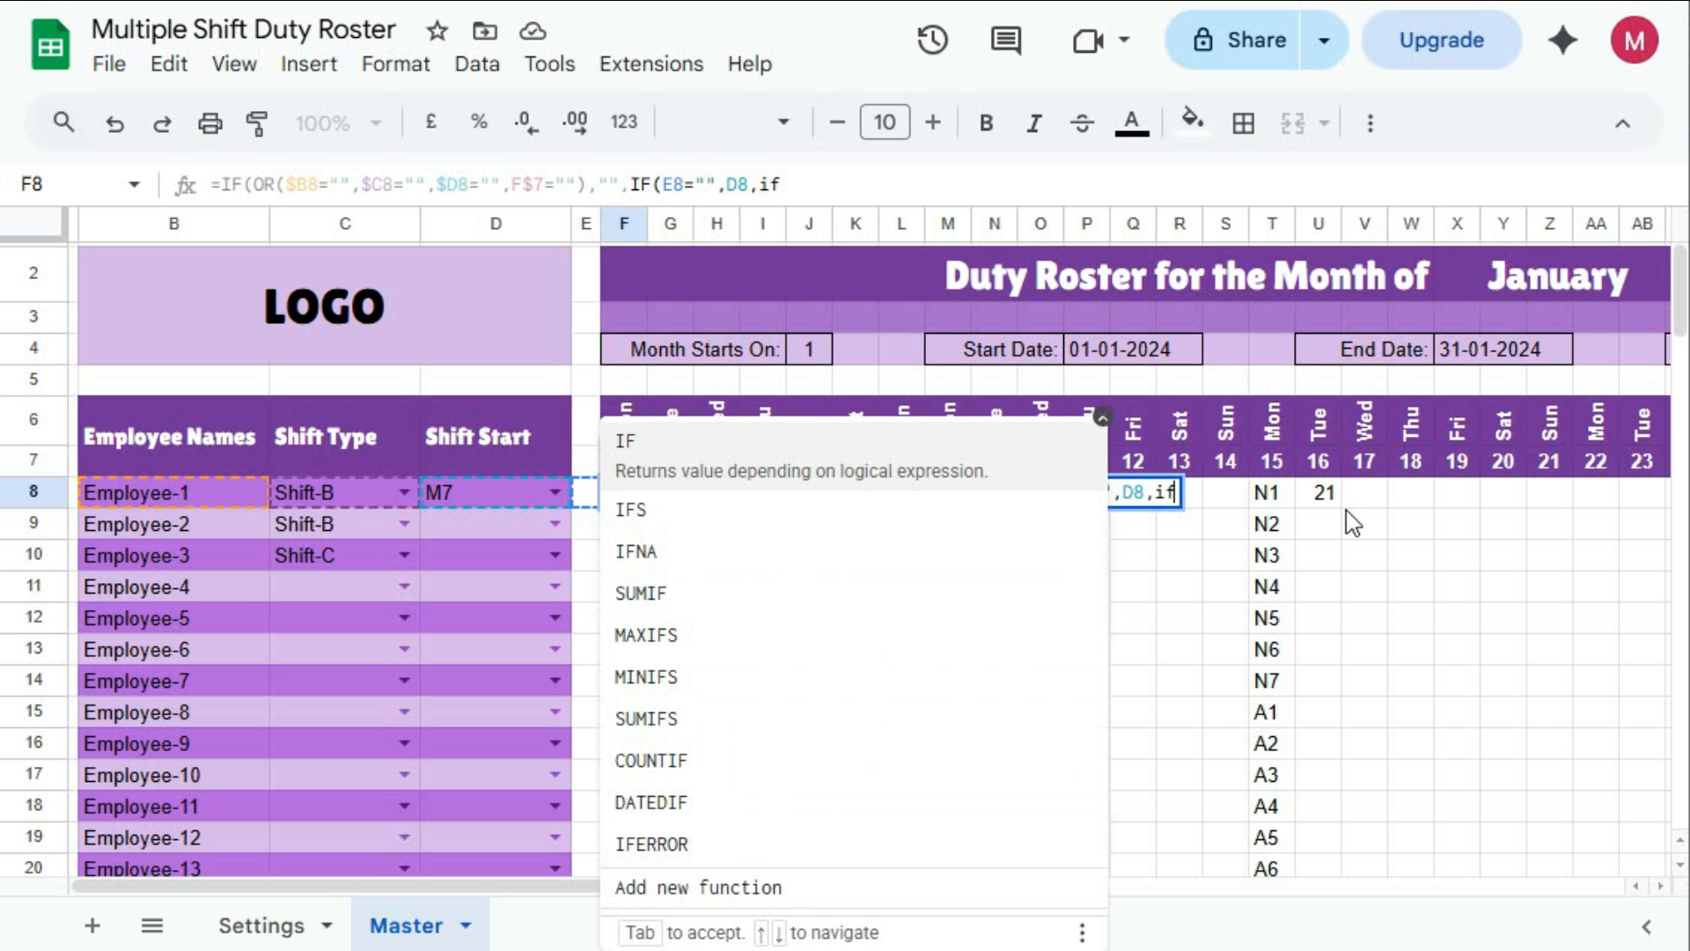
{"action": "key", "text": "Tab"}
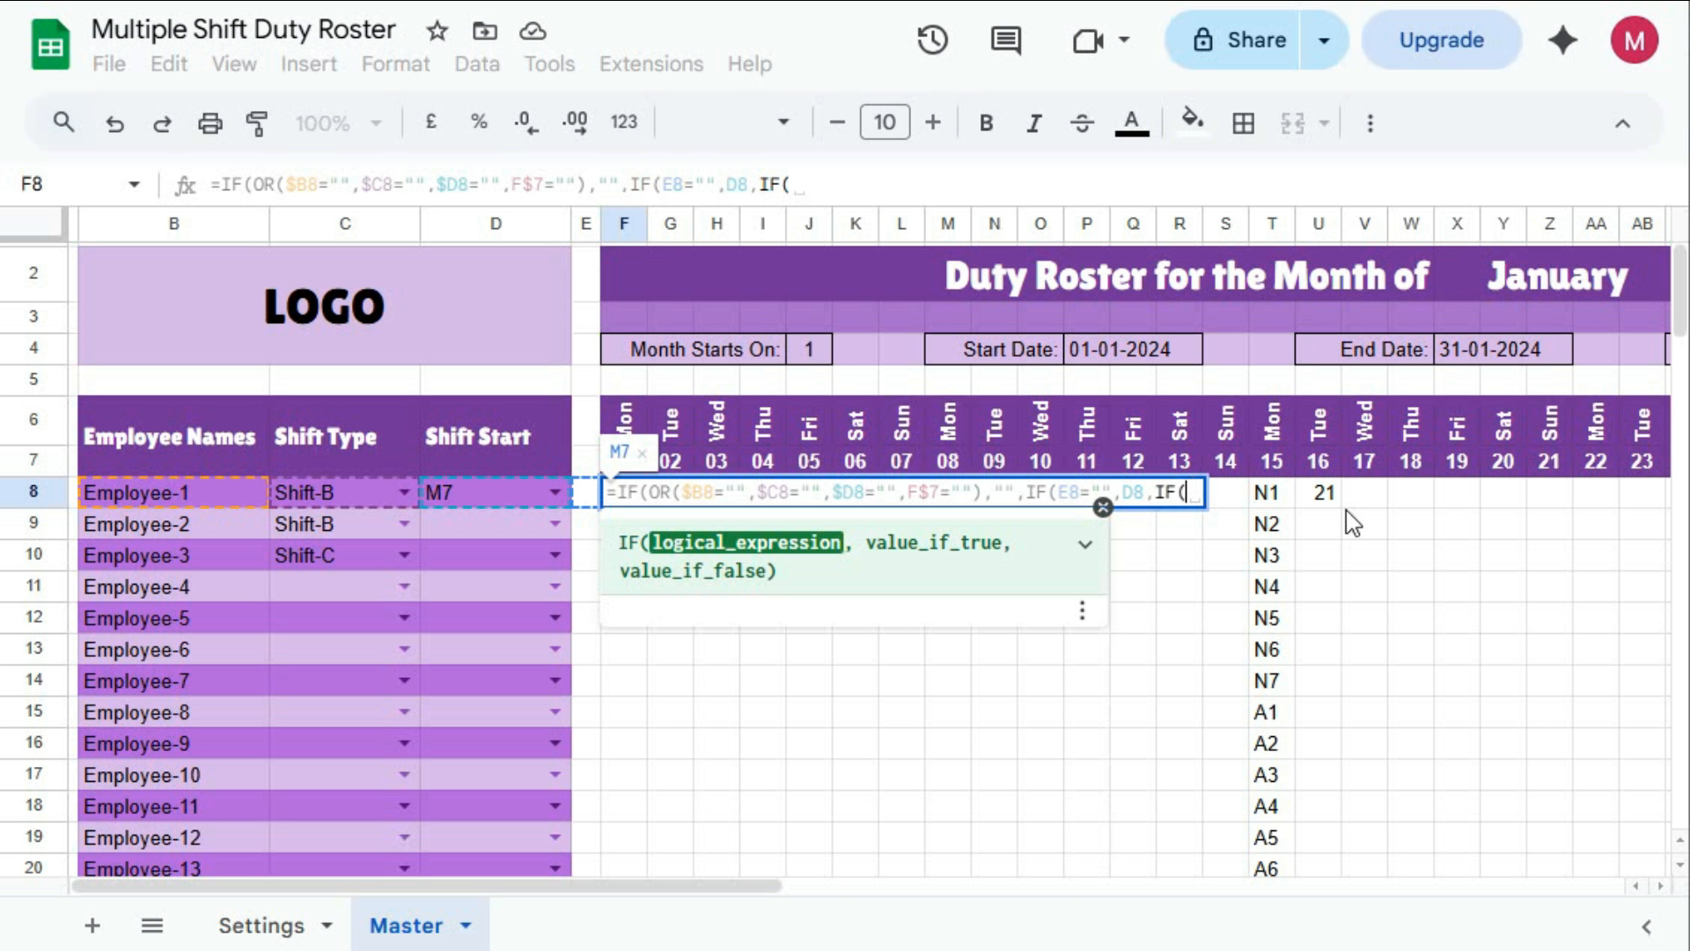
{"action": "type", "text": "mat"}
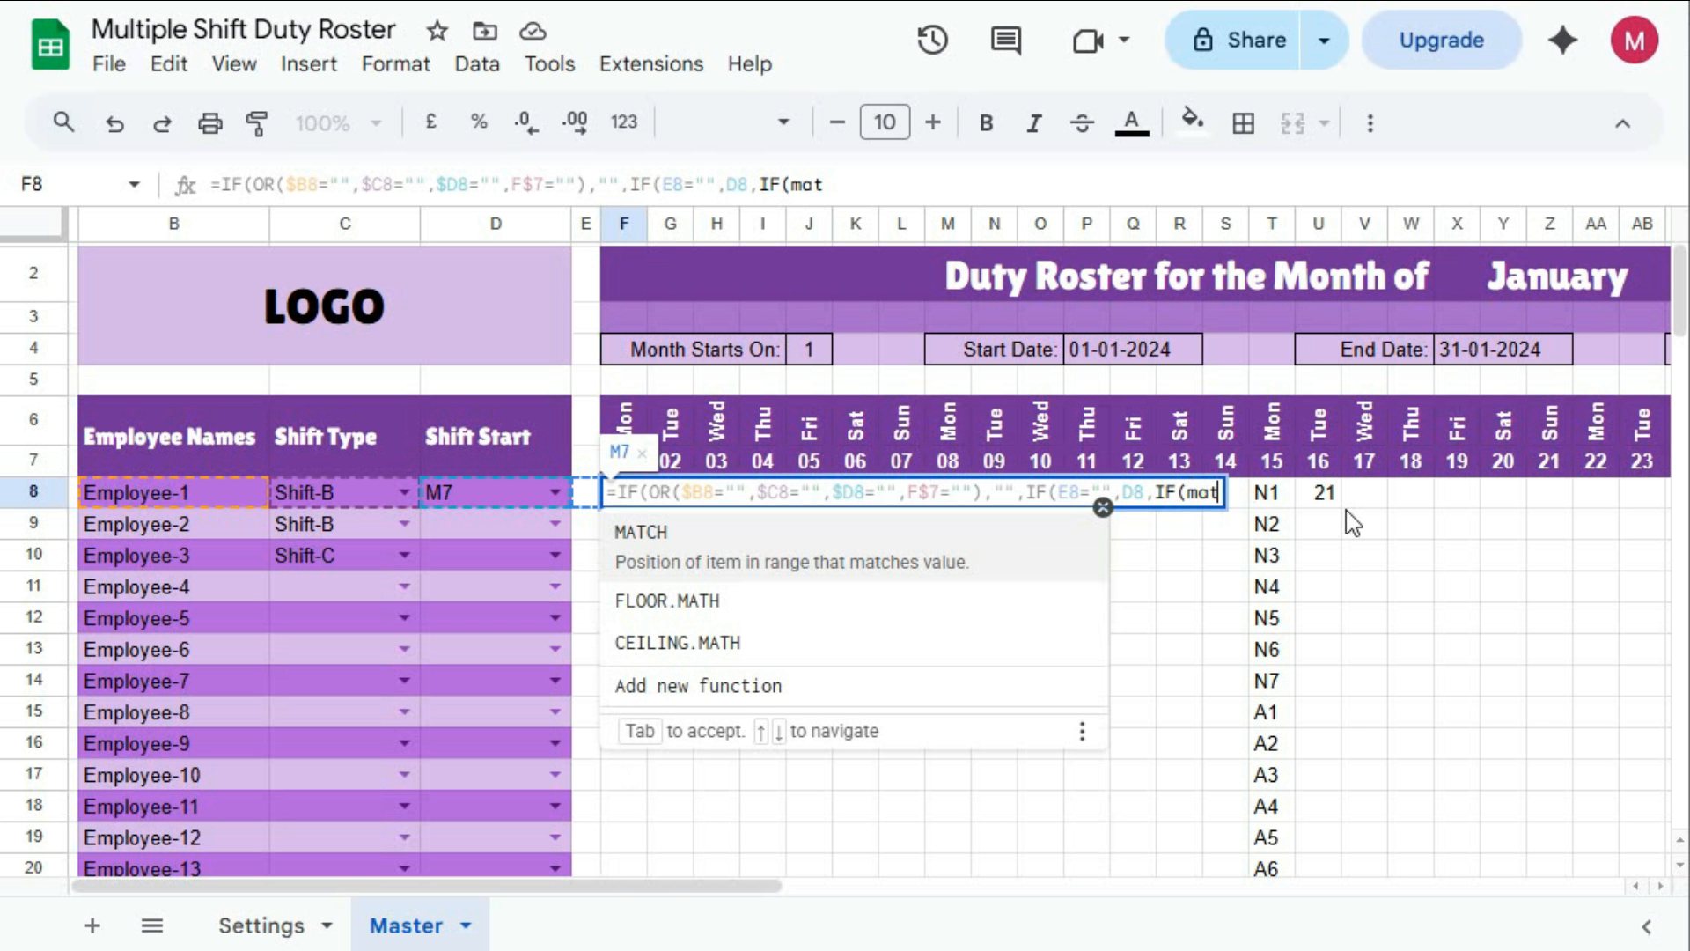
{"action": "key", "text": "Tab"}
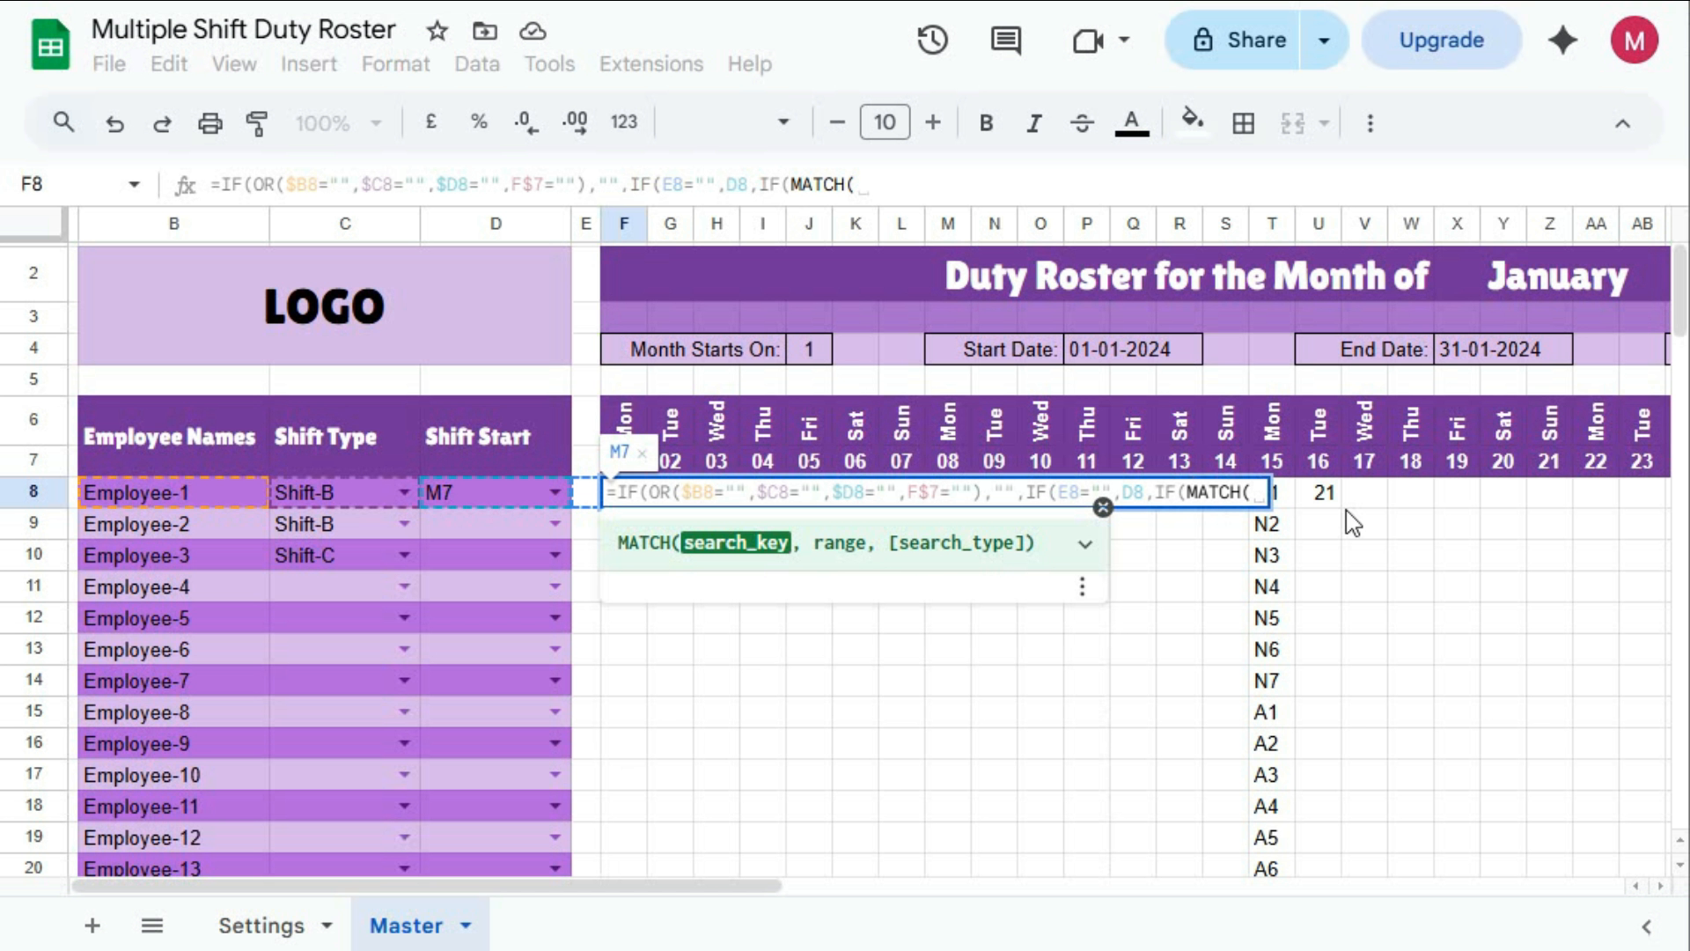
{"action": "left_click", "coordinate": [592, 494]}
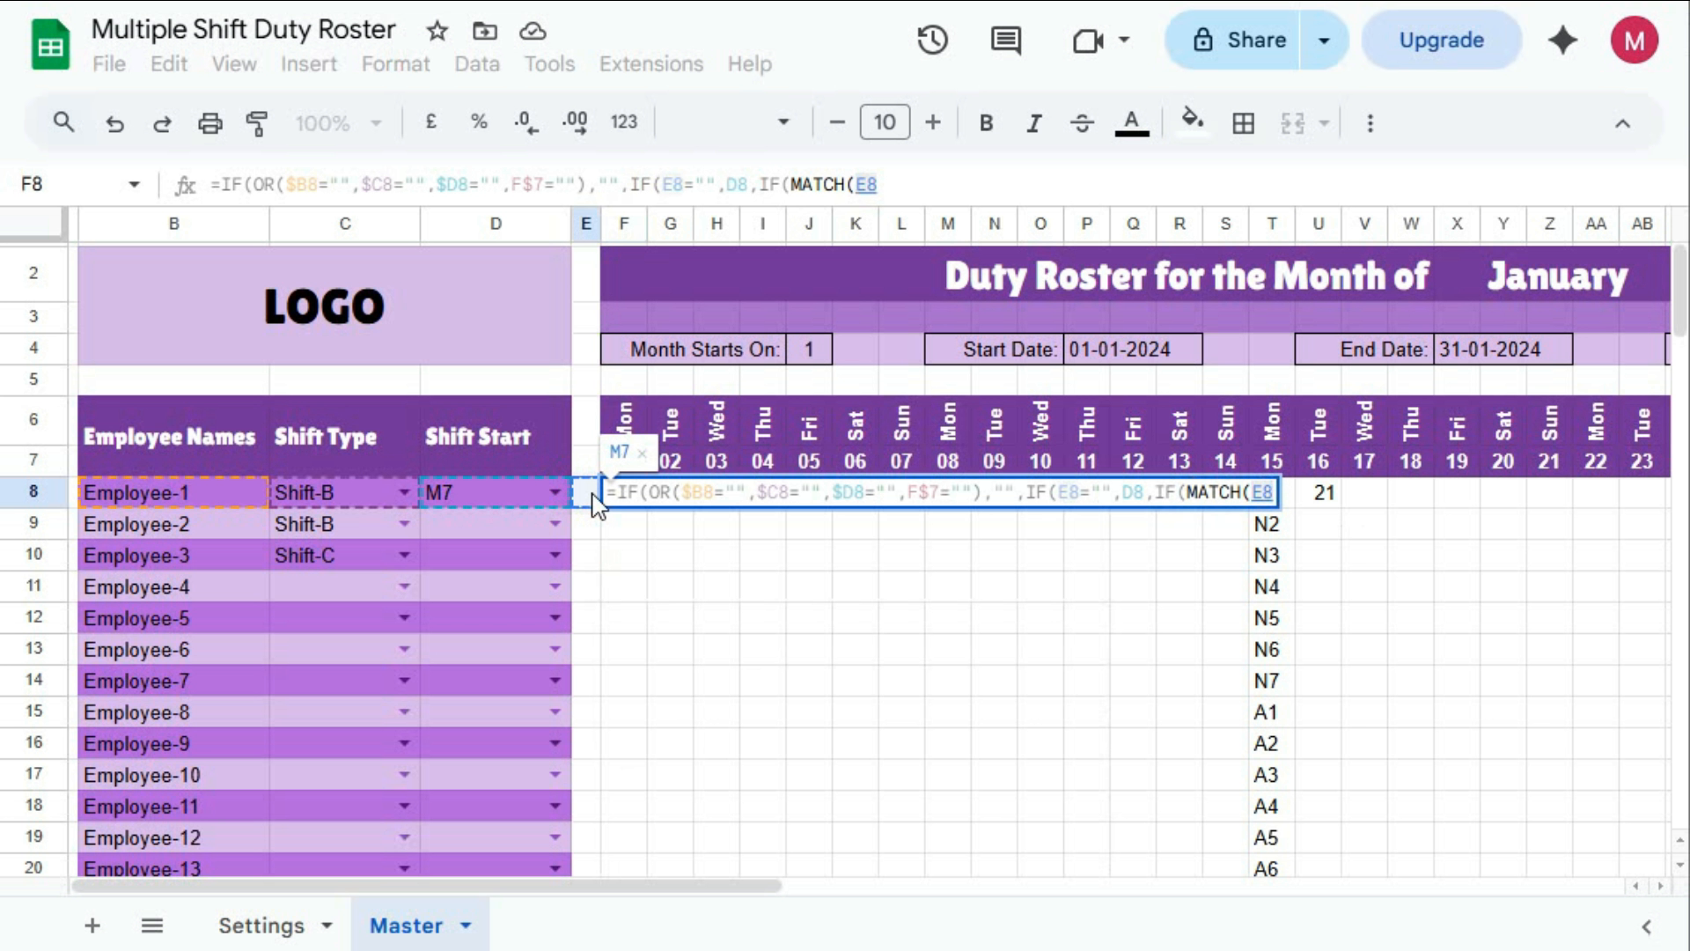
{"action": "type", "text": ","}
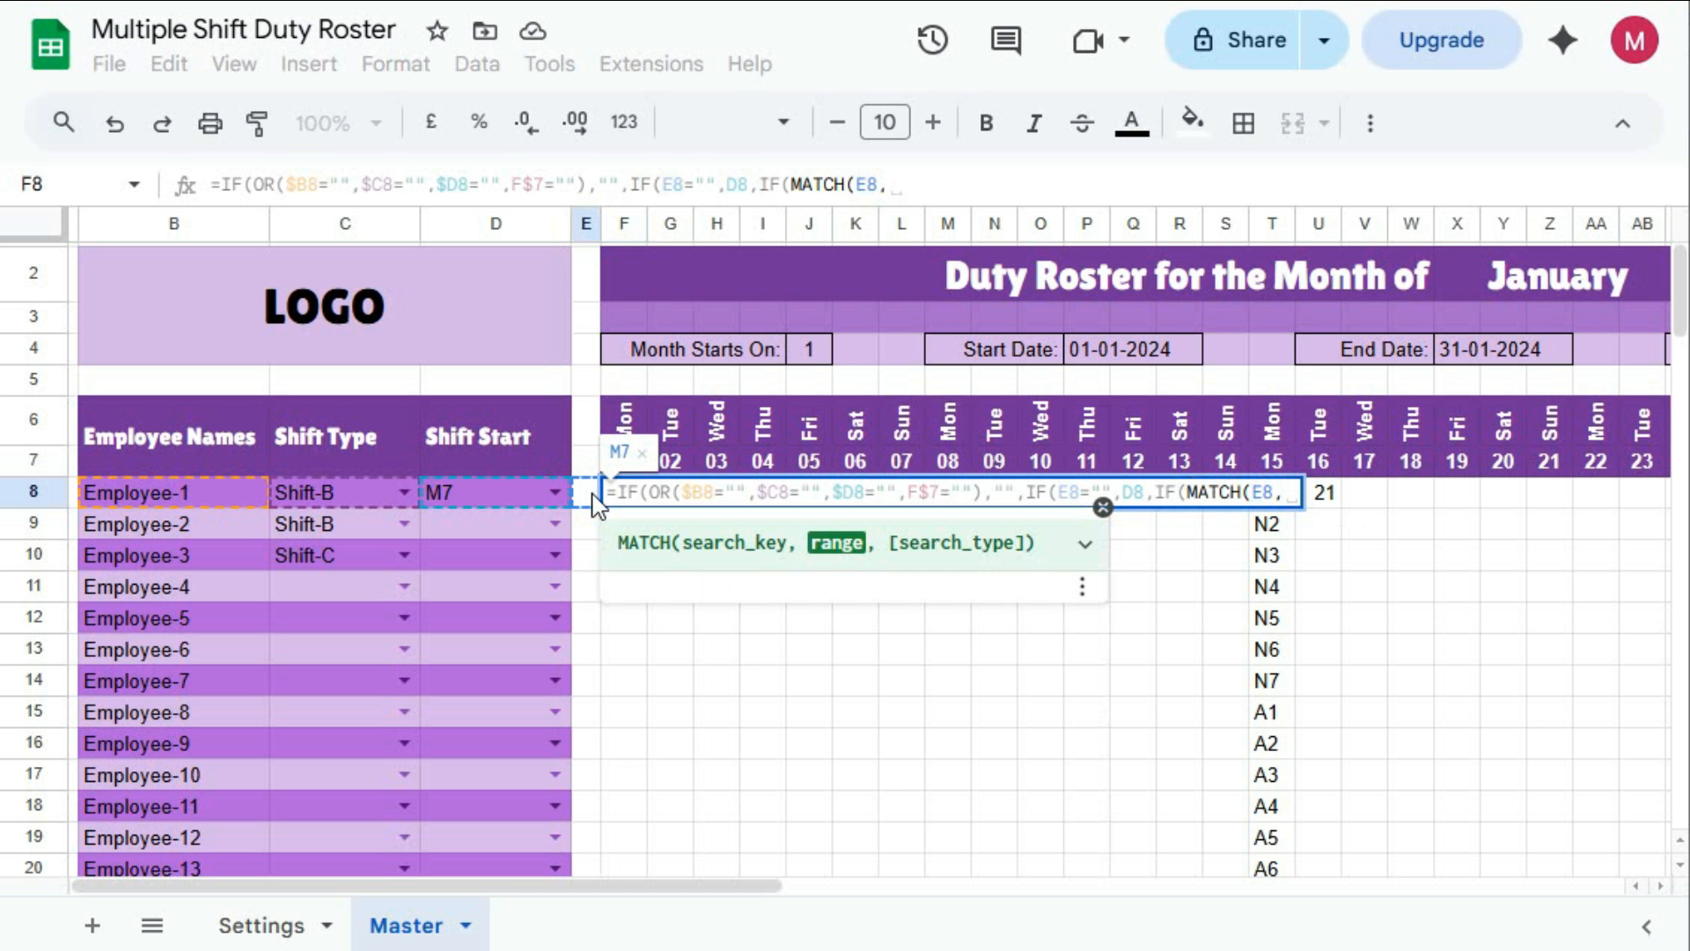
{"action": "type", "text": "OFFSET(Settings!$J$2,1,MATCH($C8,S_SType,0)-1,32,1)"}
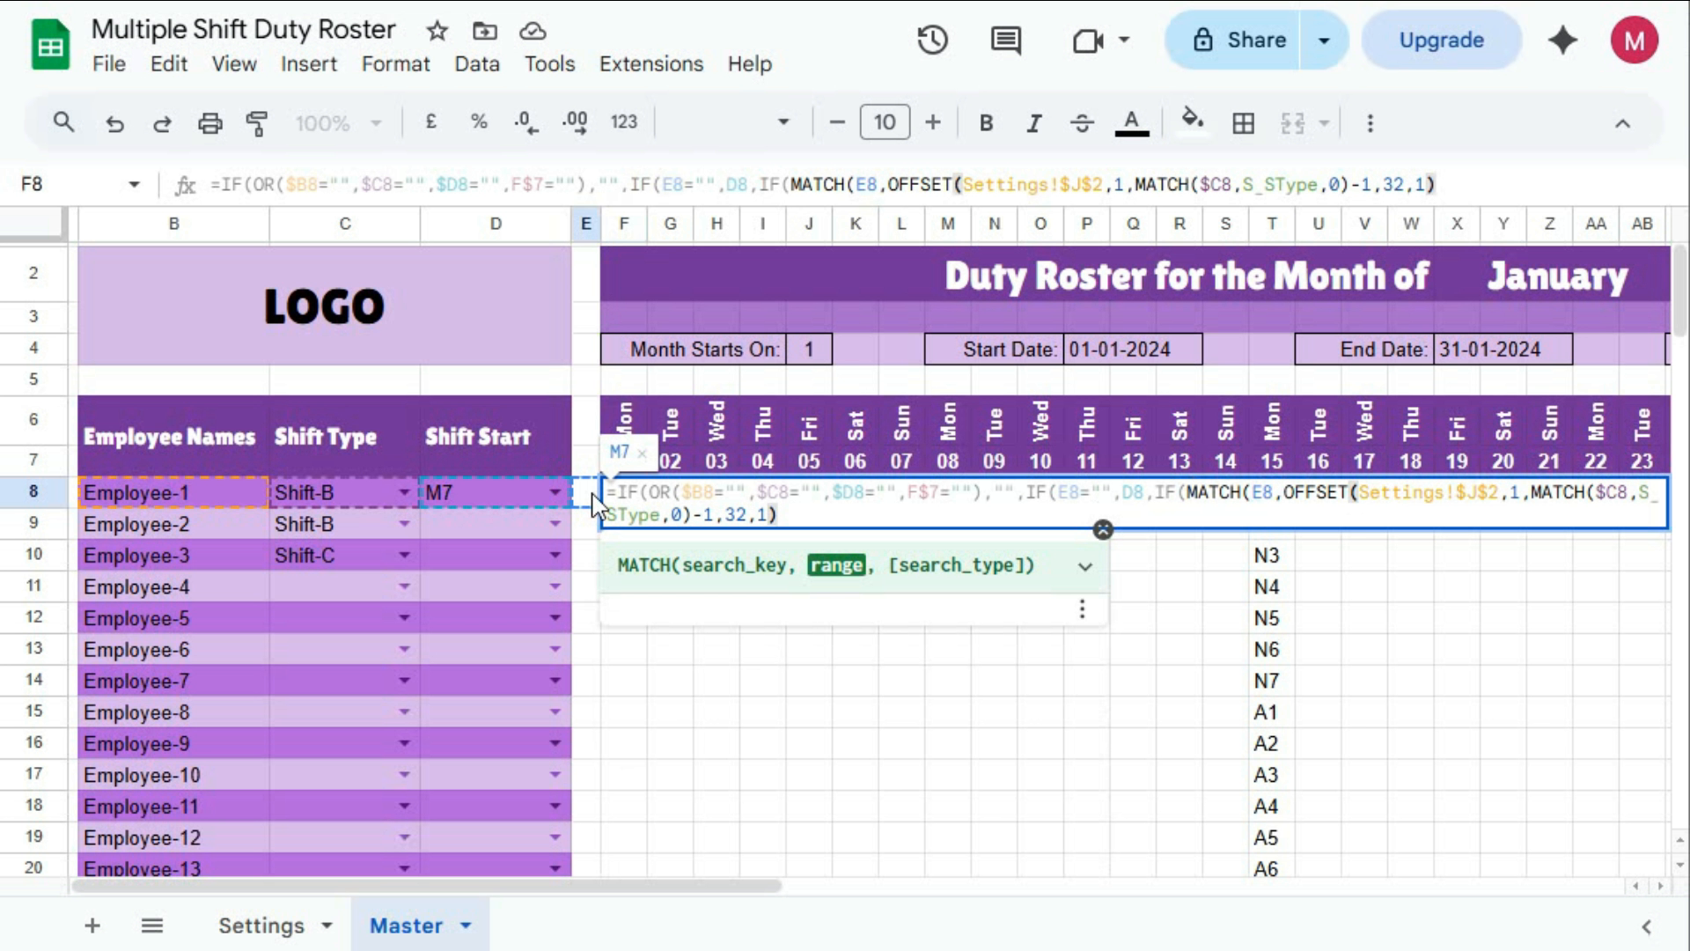
{"action": "type", "text": ",0"}
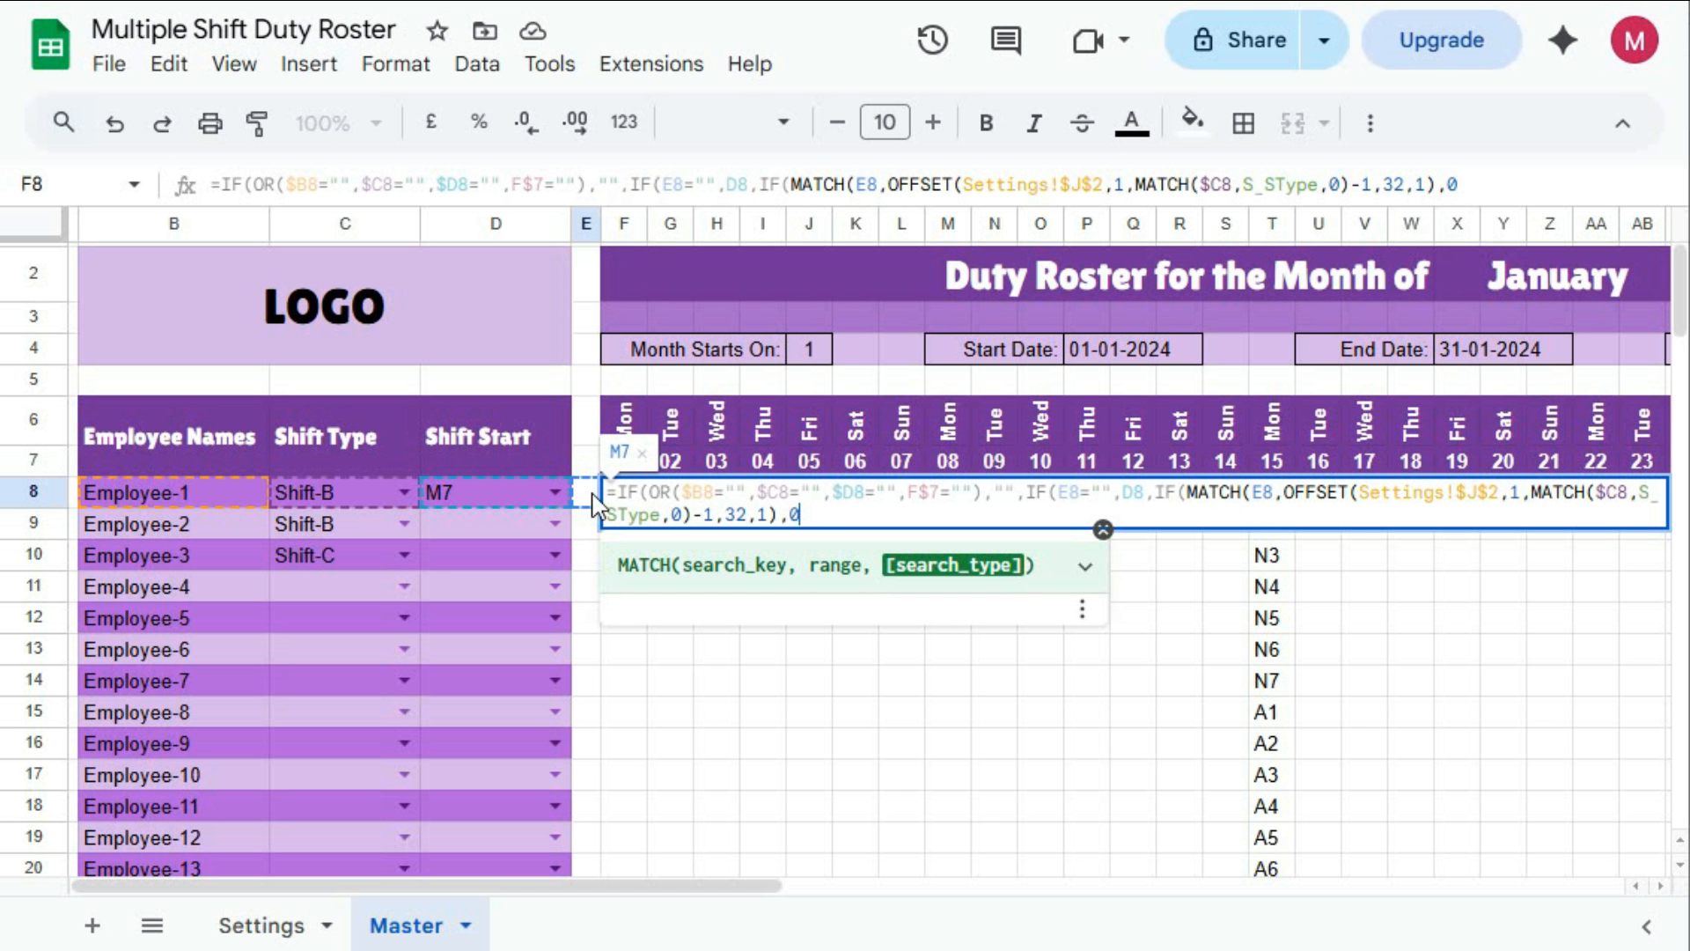
{"action": "type", "text": ")"}
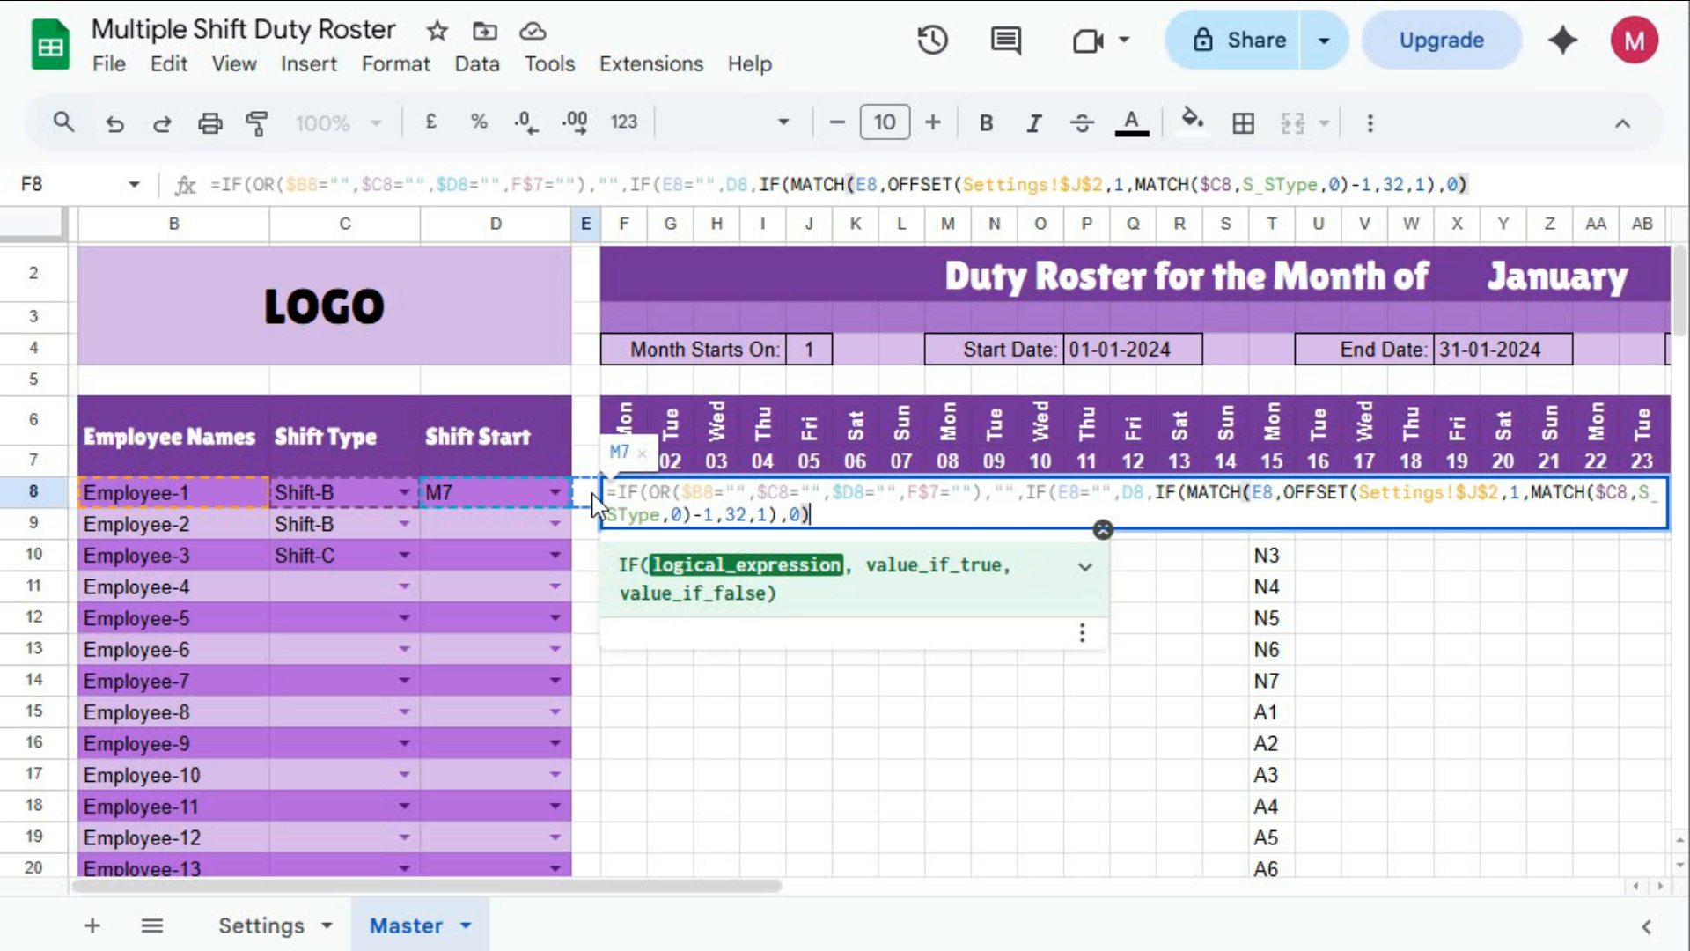
Complete the nested IF's condition in F8 with >=COUNTA(OFFSET(Settings!$J$2,1,MATCH($C8,S_SType,0)-1,32,1))
{"action": "type", "text": ">="}
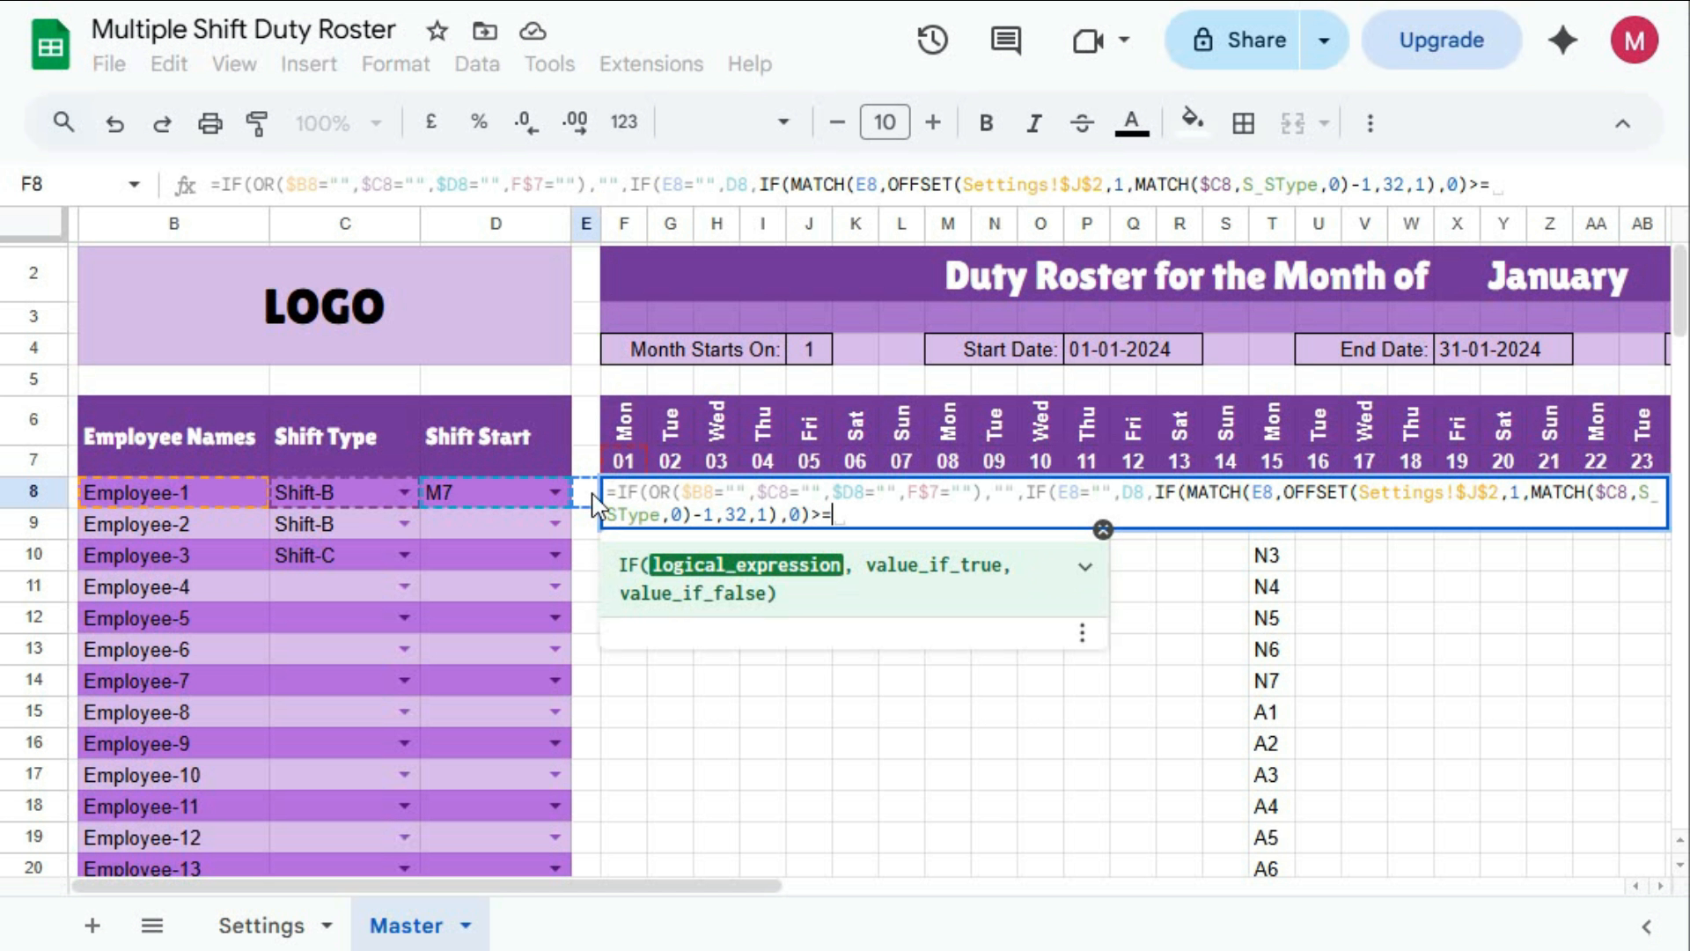
{"action": "type", "text": "counta"}
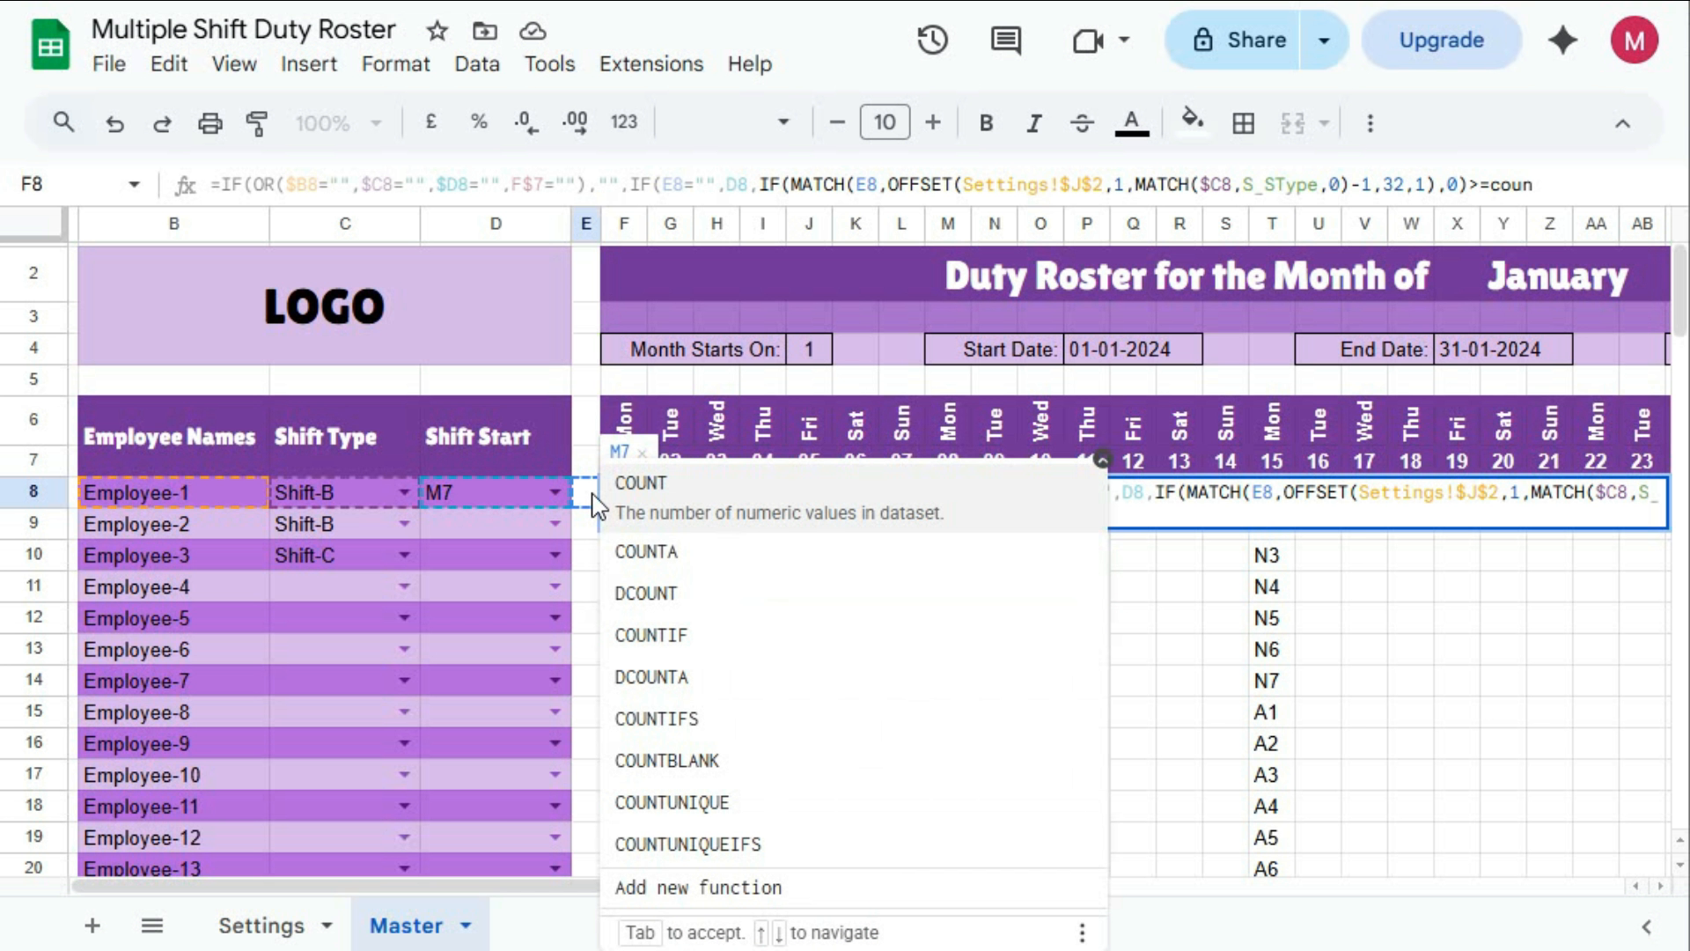
{"action": "key", "text": "Tab"}
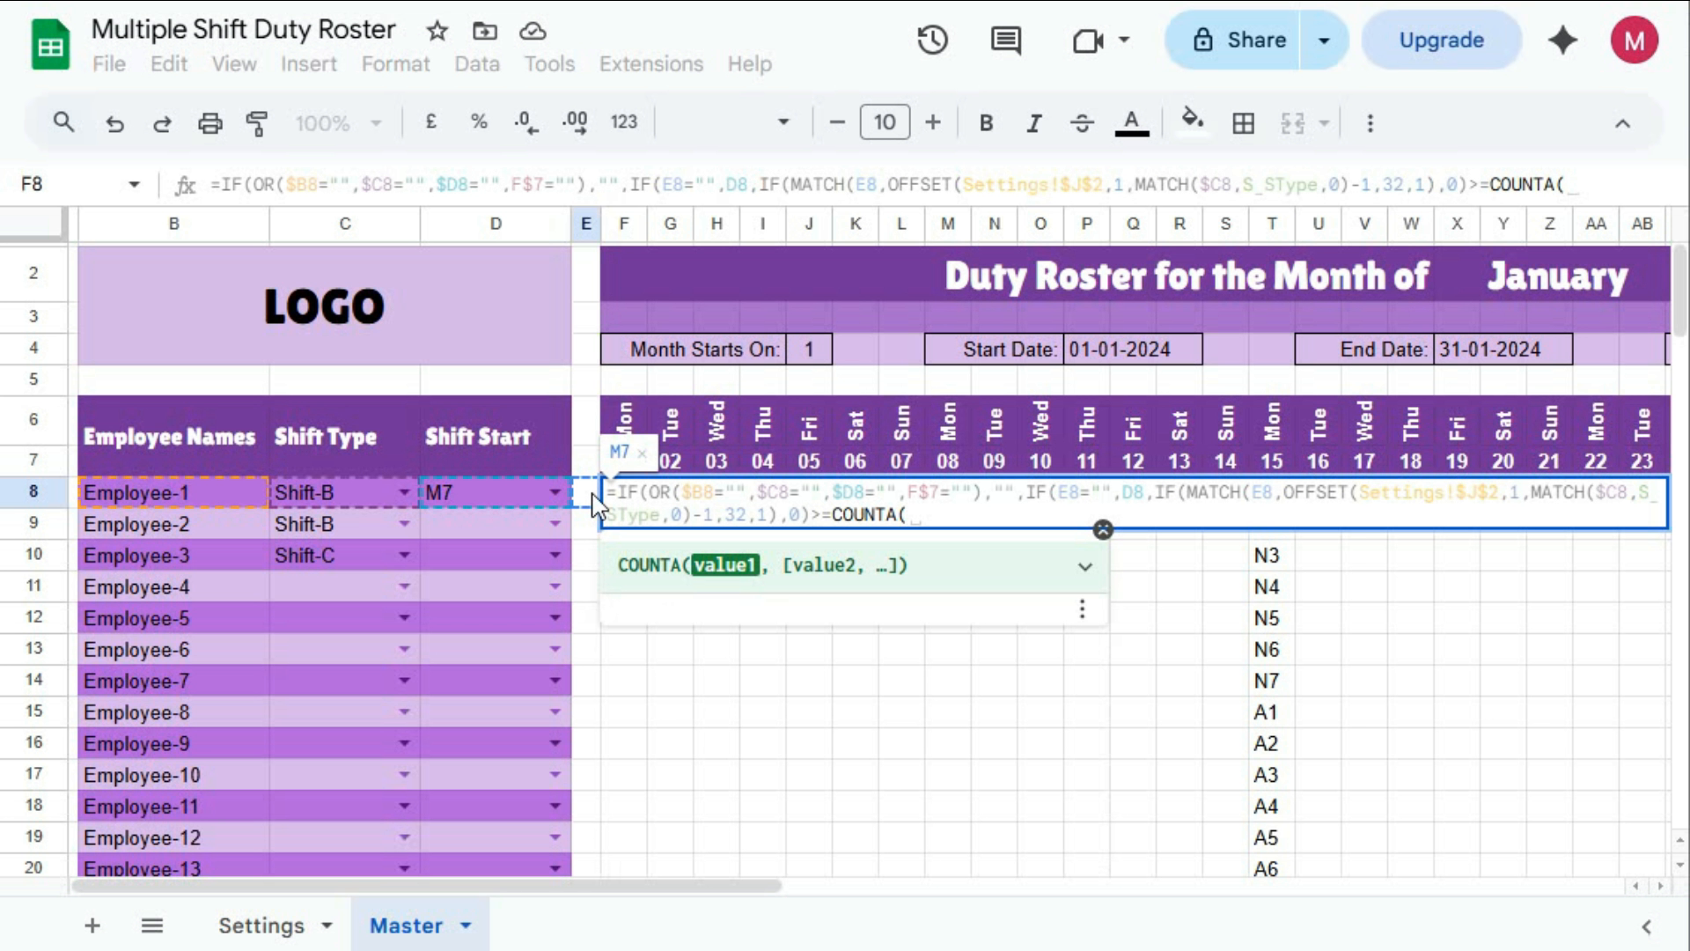
{"action": "type", "text": "OFFSET(Settings!$J$2,1,MATCH($C8,S_SType,0)-1,32,1)"}
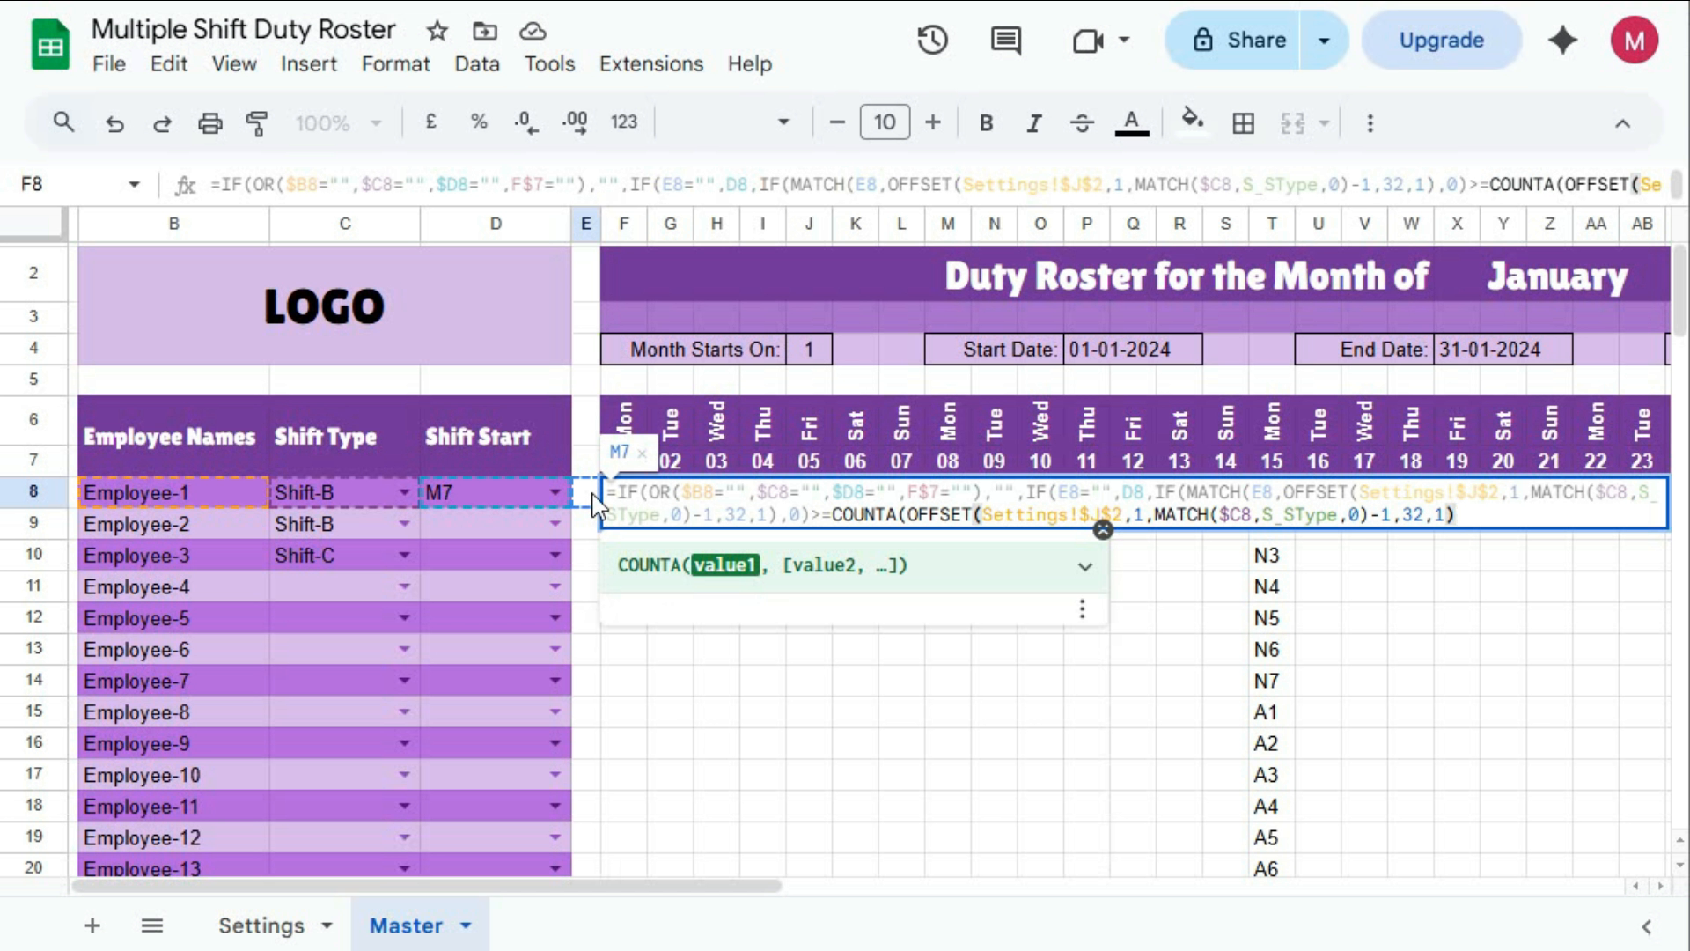
{"action": "type", "text": ")"}
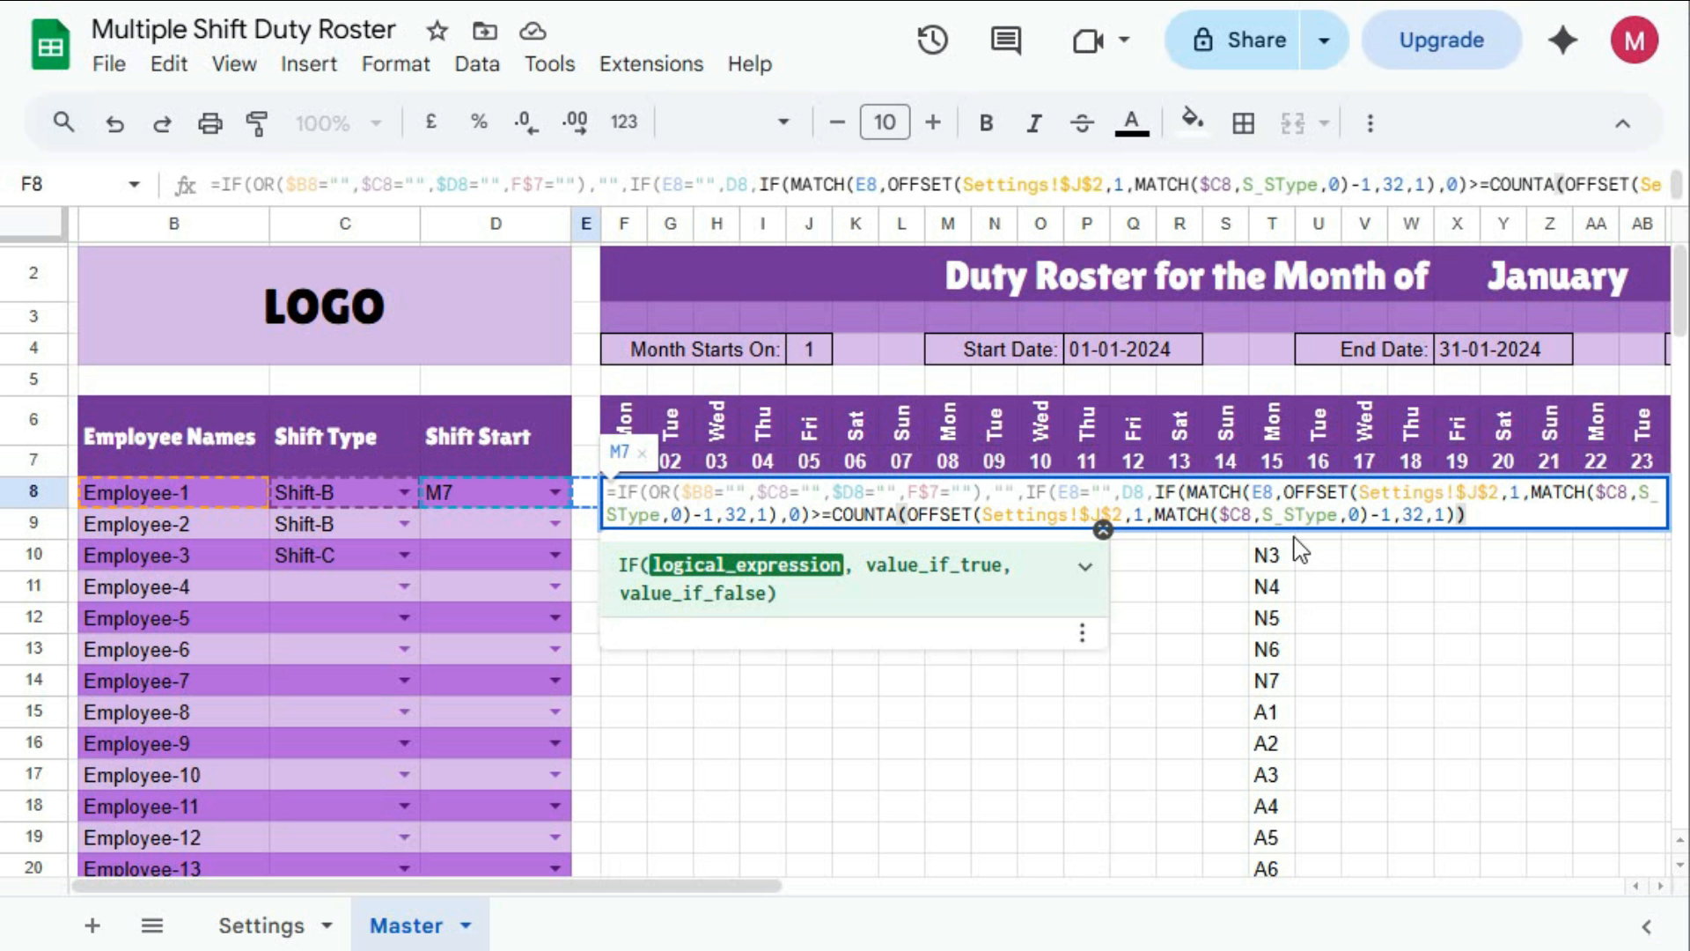
Add INDEX(OFFSET(Settings!$J$2,1,MATCH($C8,S_SType,0)-1,32,1),1 as the nested IF's value-if-true in F8
{"action": "type", "text": ","}
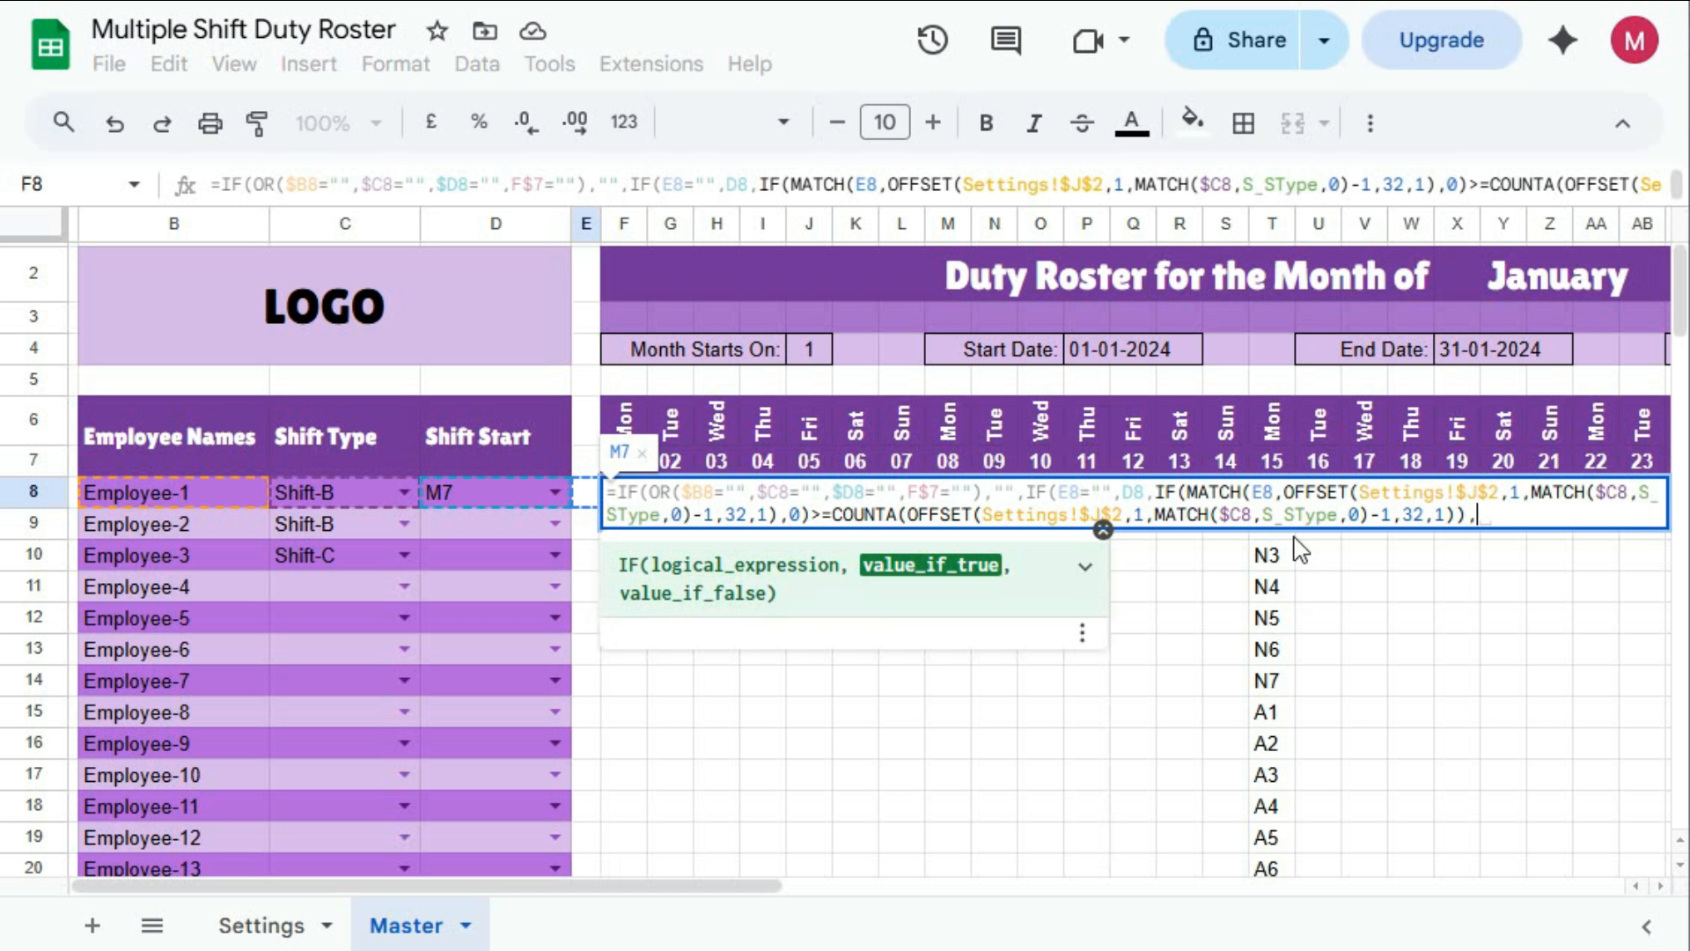
{"action": "type", "text": "in"}
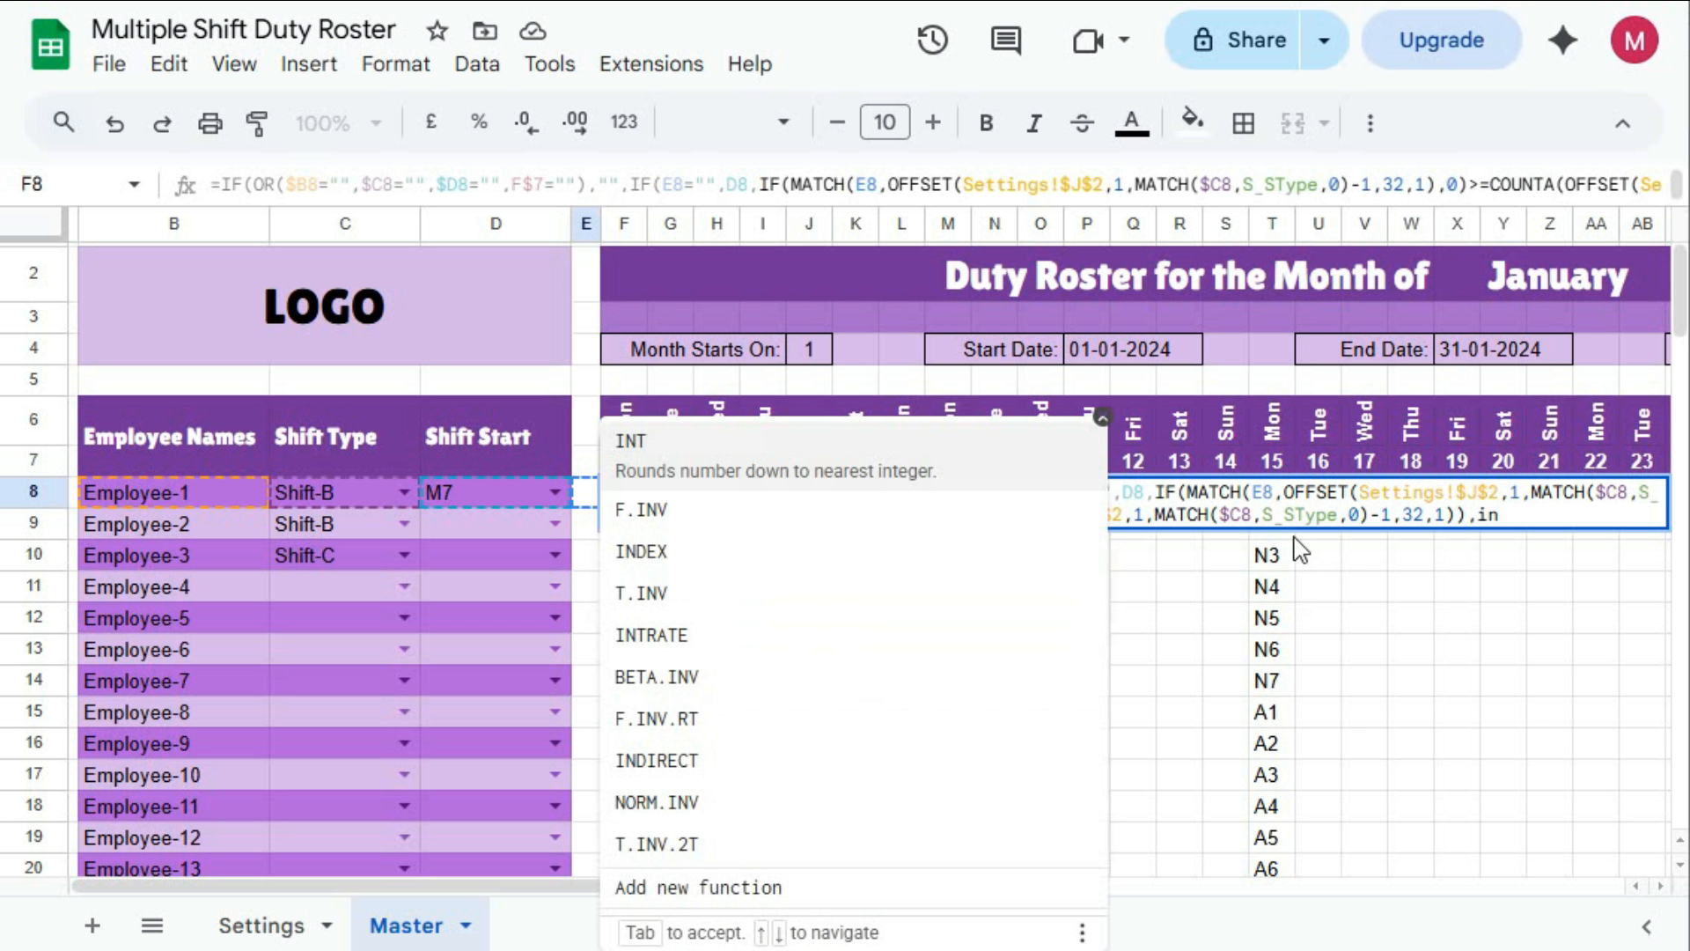
{"action": "type", "text": "de"}
{"action": "key", "text": "Tab"}
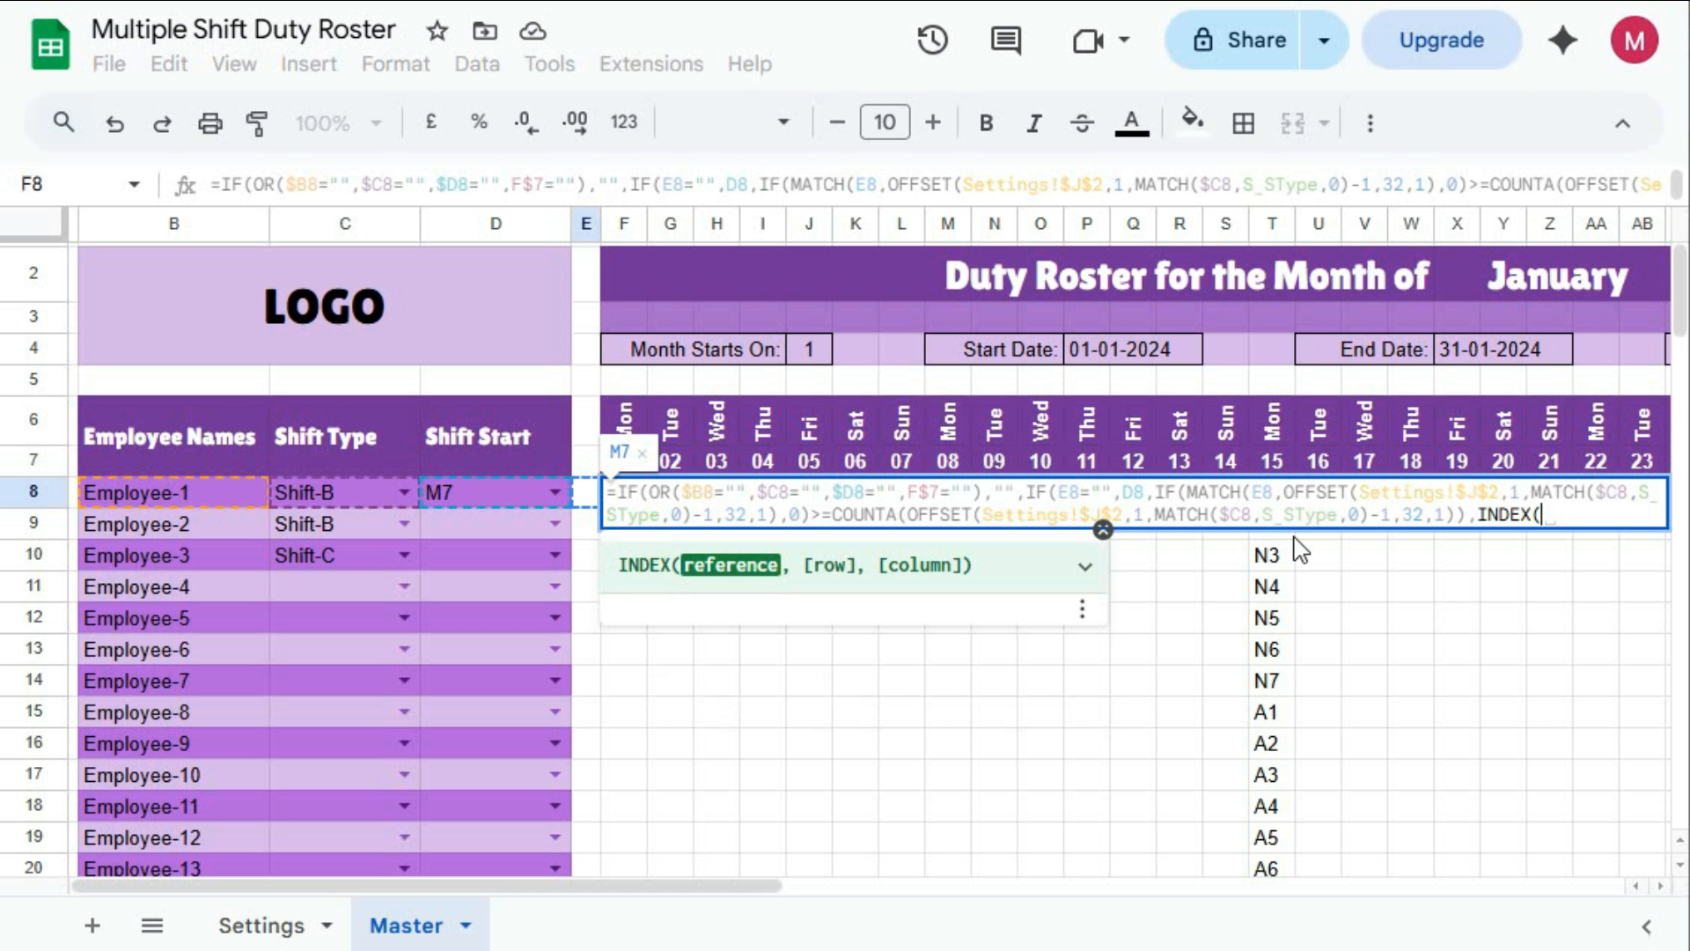
{"action": "type", "text": "OFFSET(Settings!$J$2,1,MATCH($C8,S_SType,0)-1,32,1)"}
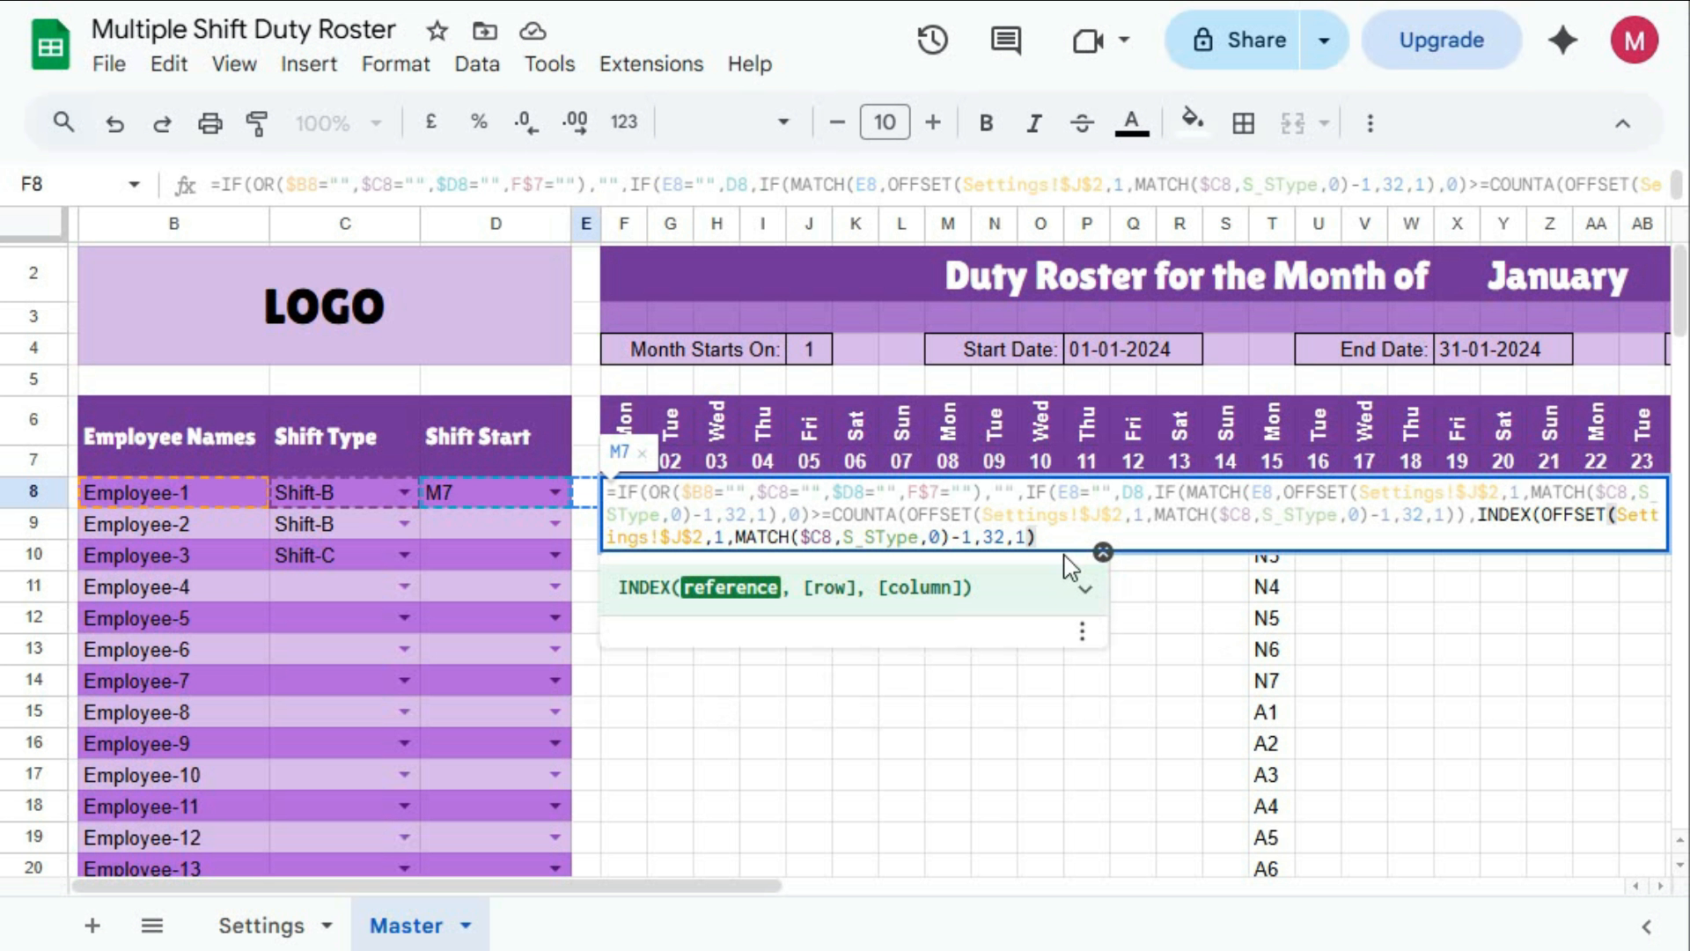
{"action": "type", "text": ",1"}
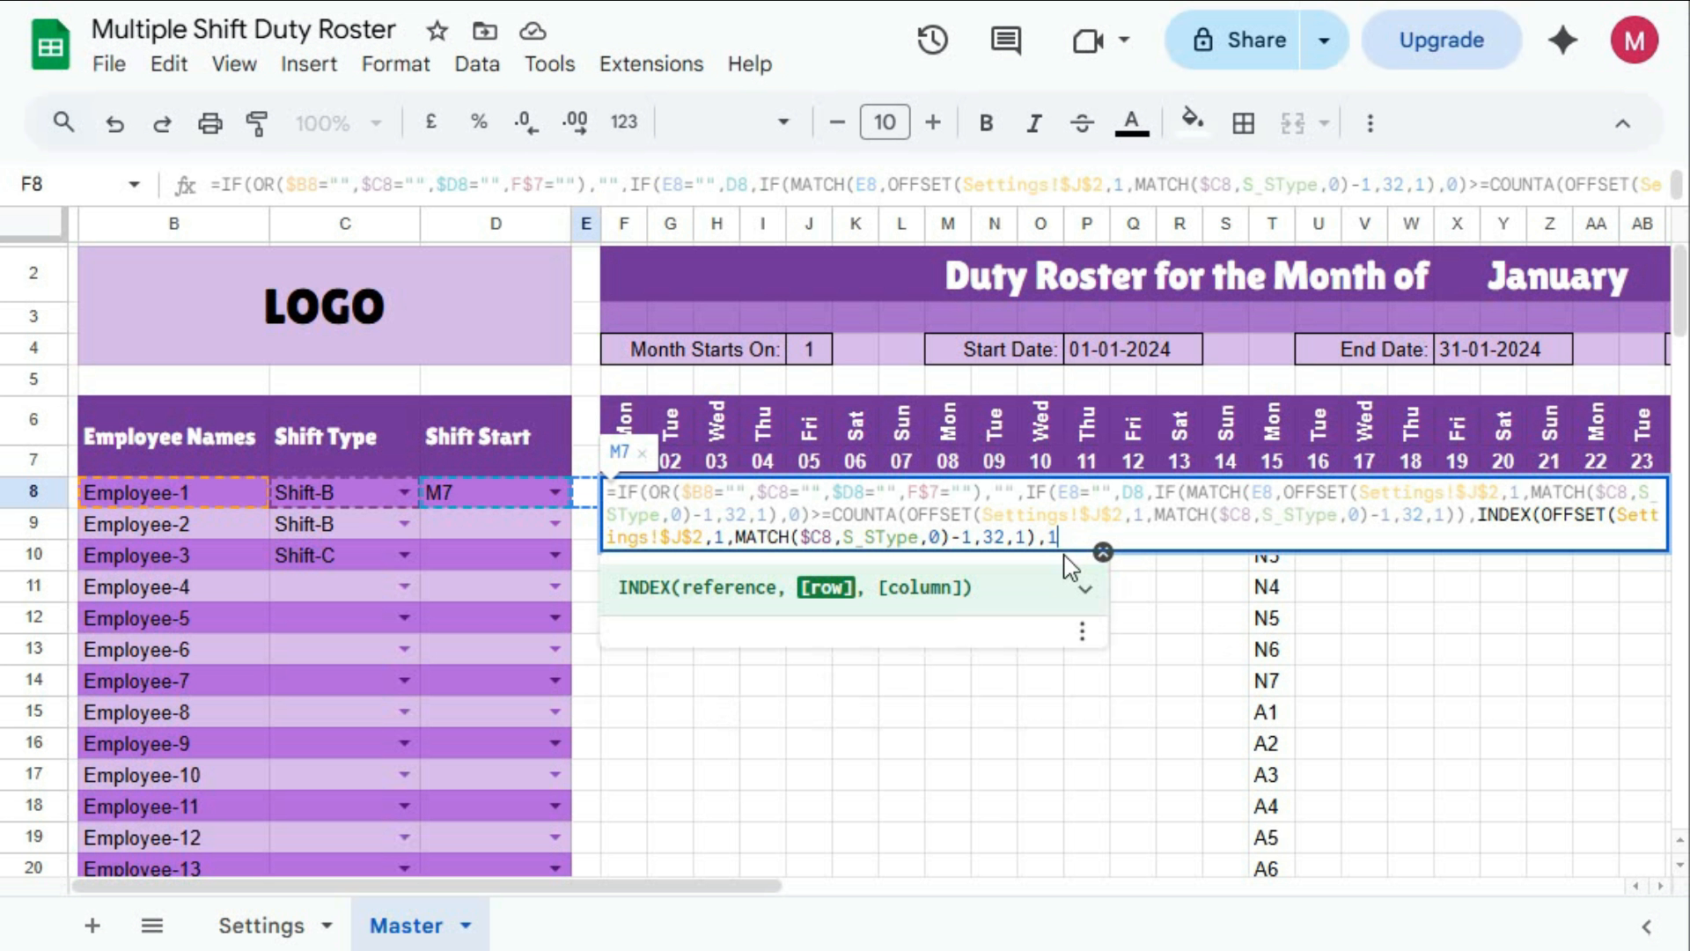
Close the INDEX, add a placeholder 1 as the value-if-false, and enter F8's formula with all its IFs closed
{"action": "type", "text": "),1"}
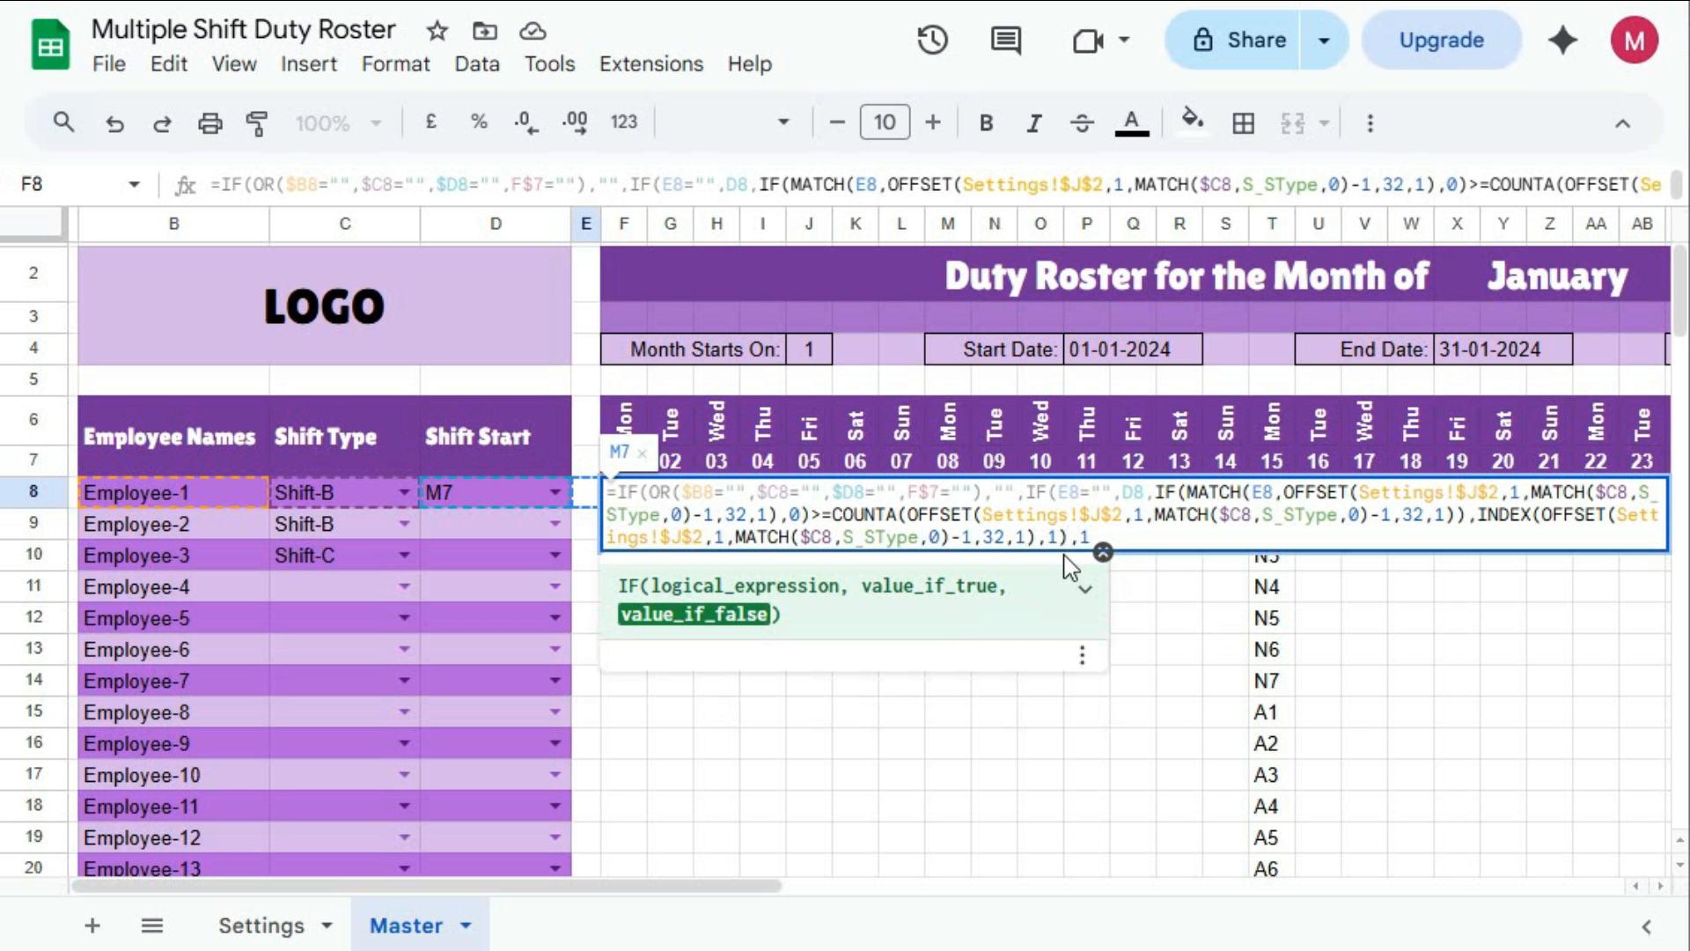
{"action": "type", "text": ")"}
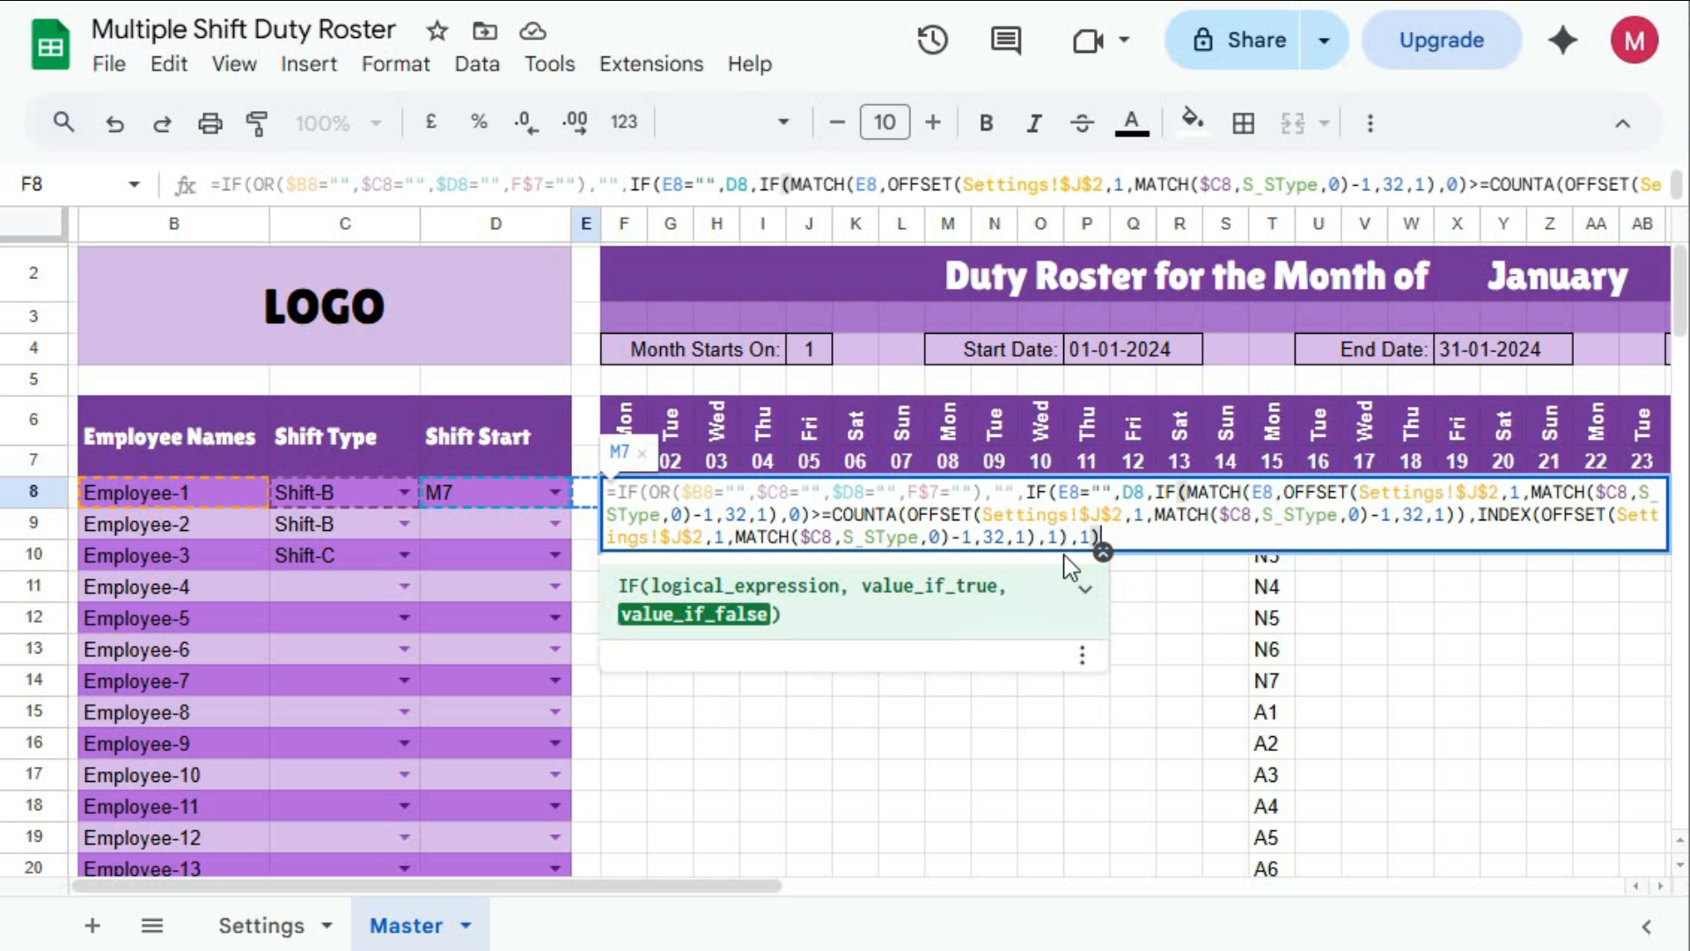
{"action": "type", "text": ")"}
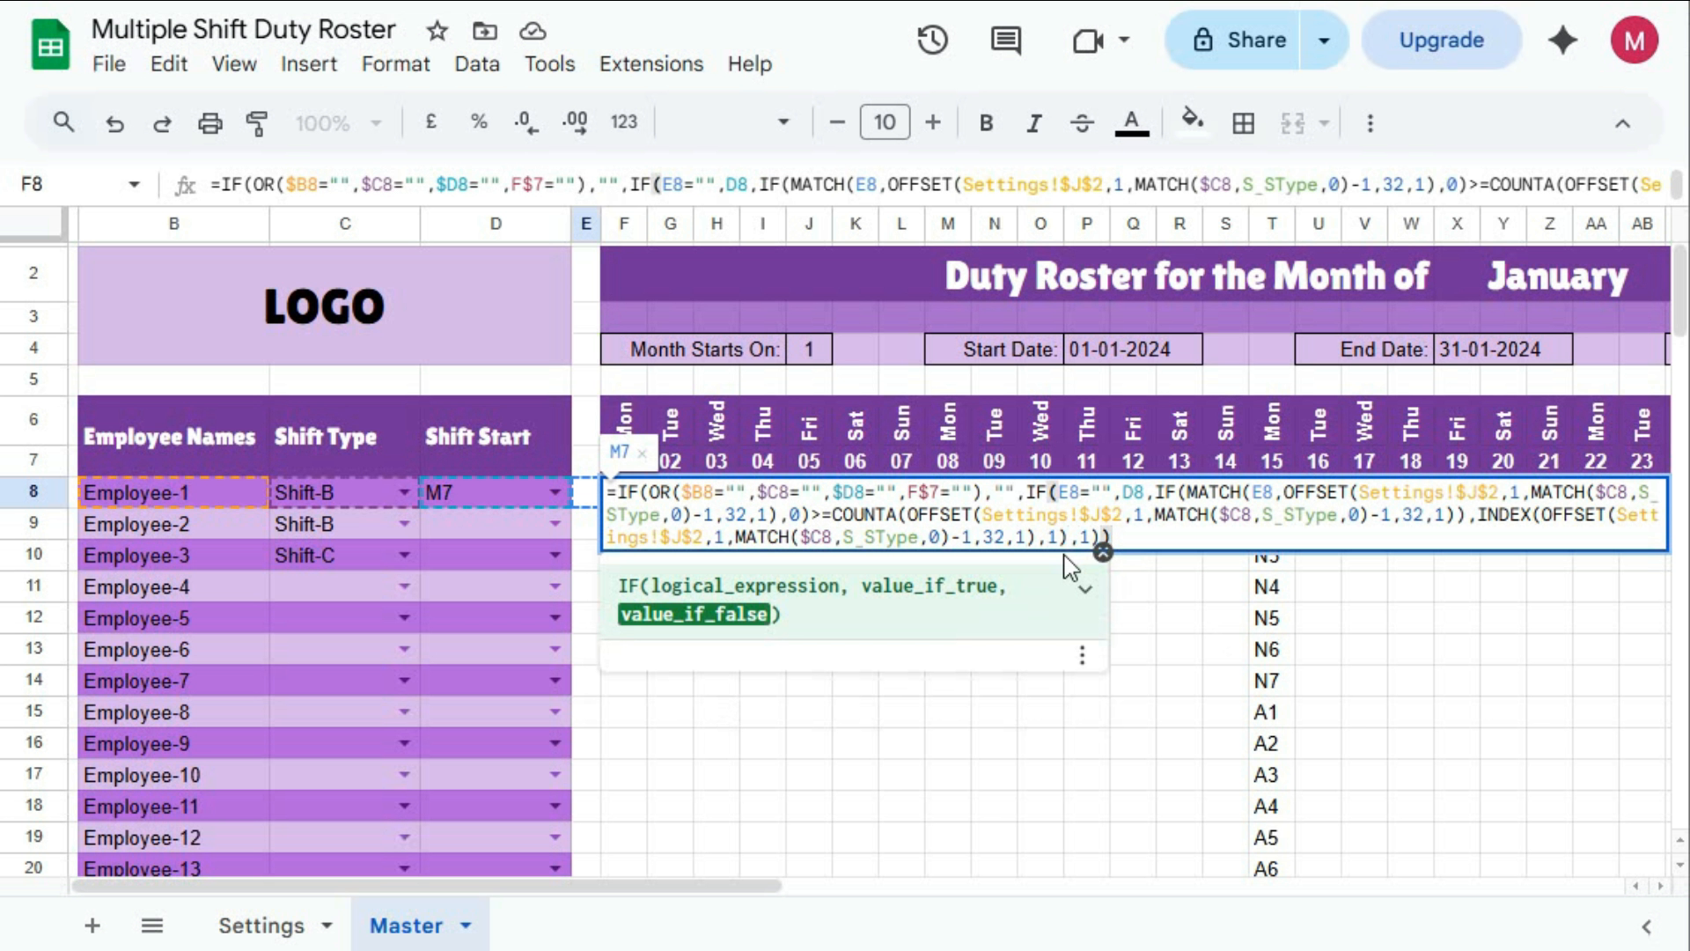
{"action": "type", "text": ")"}
{"action": "key", "text": "Return"}
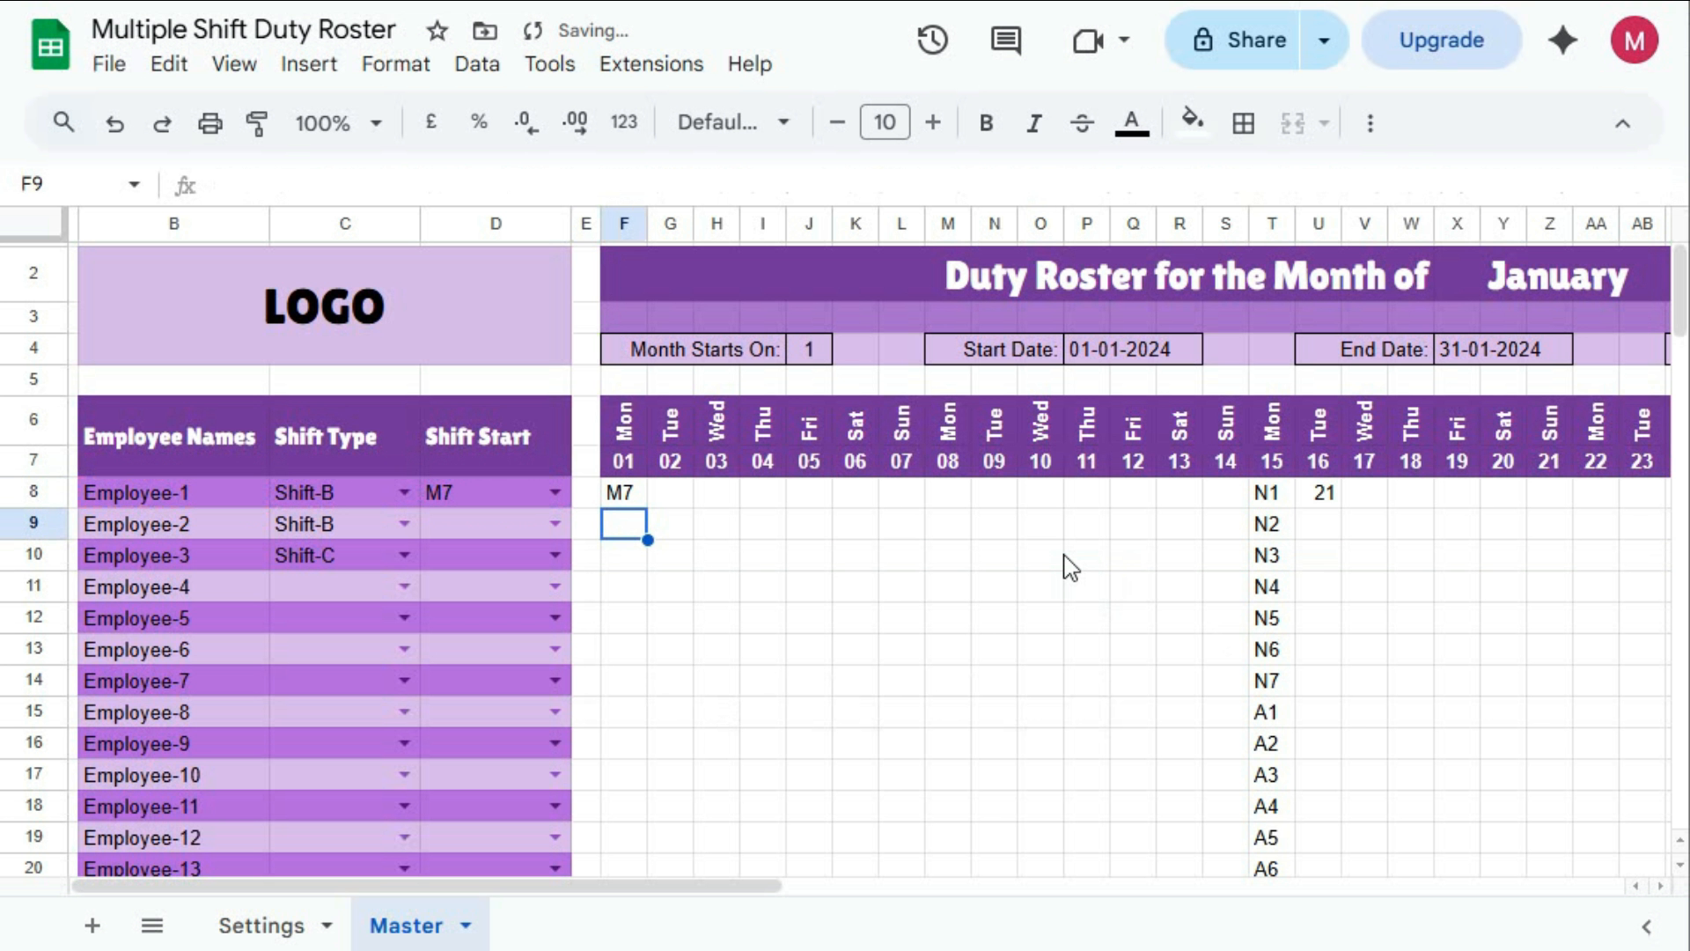
Try filling F8's formula across row 8 to N8, and clear the test cells G8:N8
{"action": "left_click", "coordinate": [627, 494]}
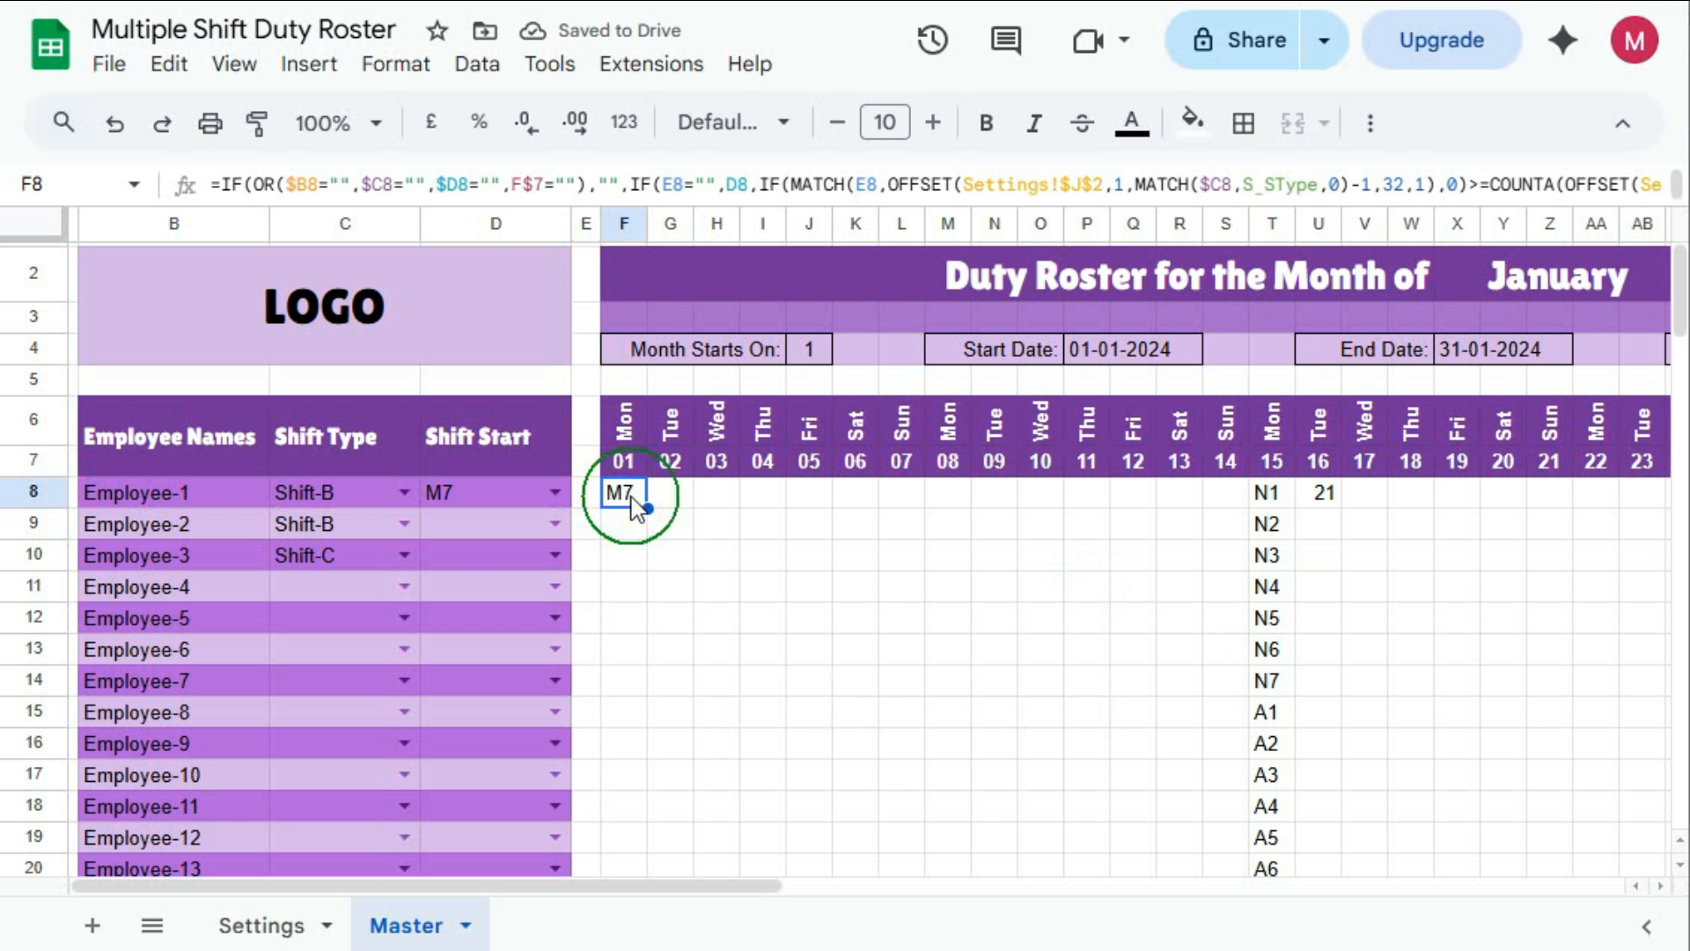
{"action": "left_click_drag", "start_coordinate": [645, 506], "coordinate": [682, 503]}
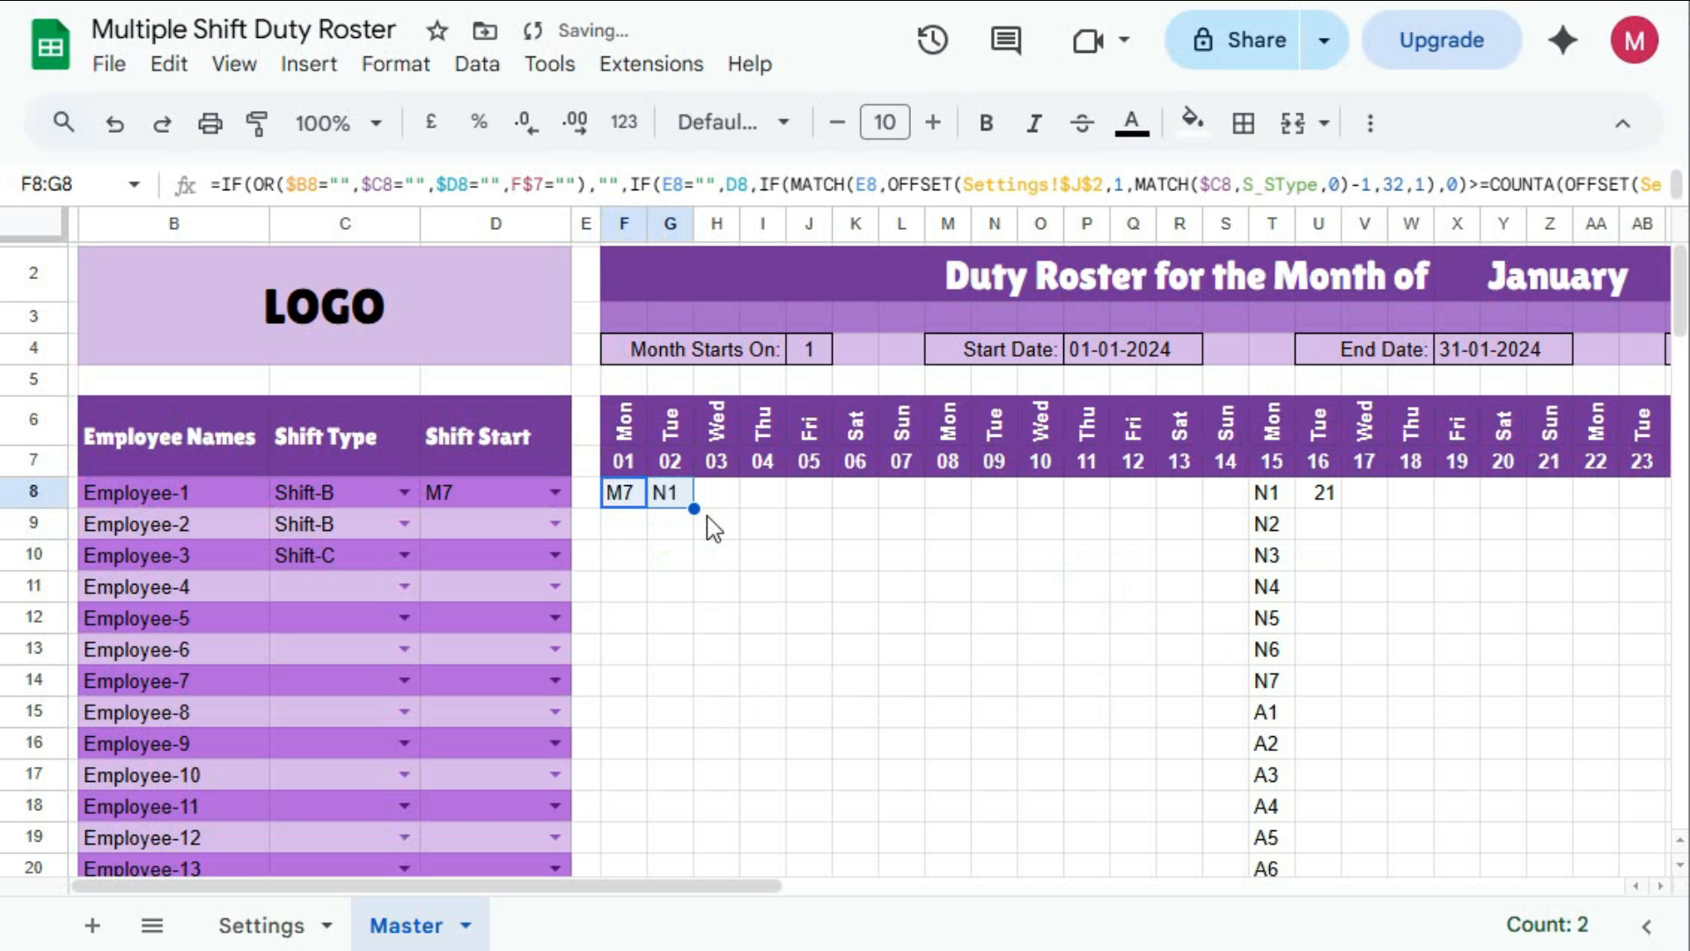
{"action": "double_click", "coordinate": [671, 502]}
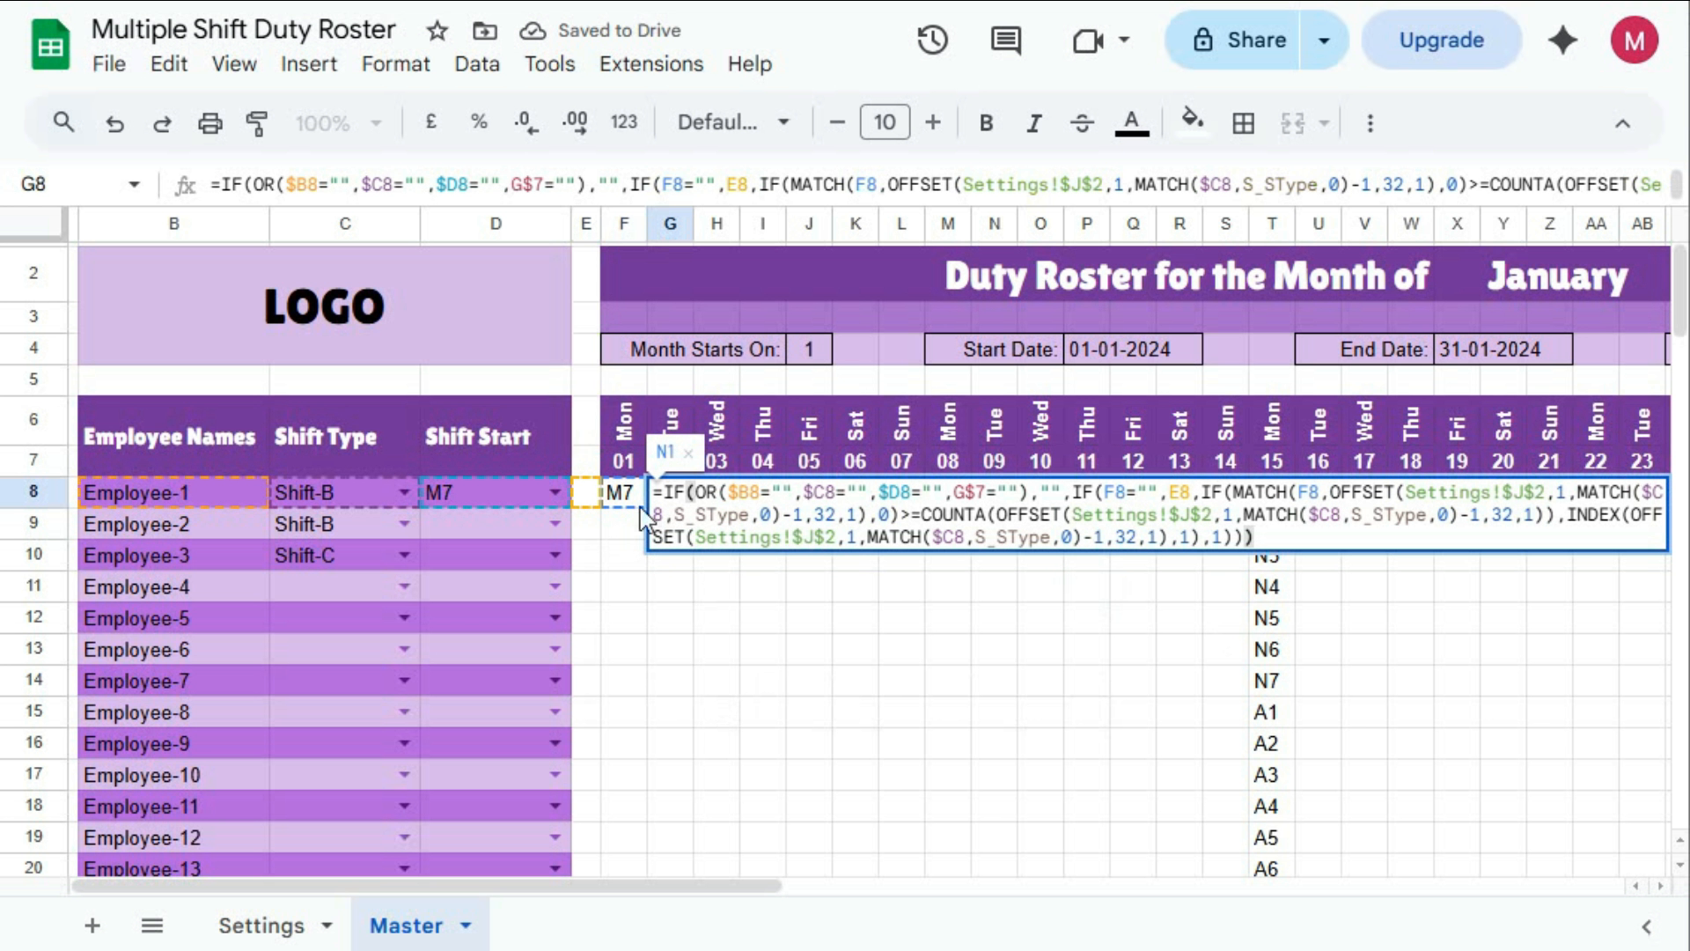
{"action": "key", "text": "Escape"}
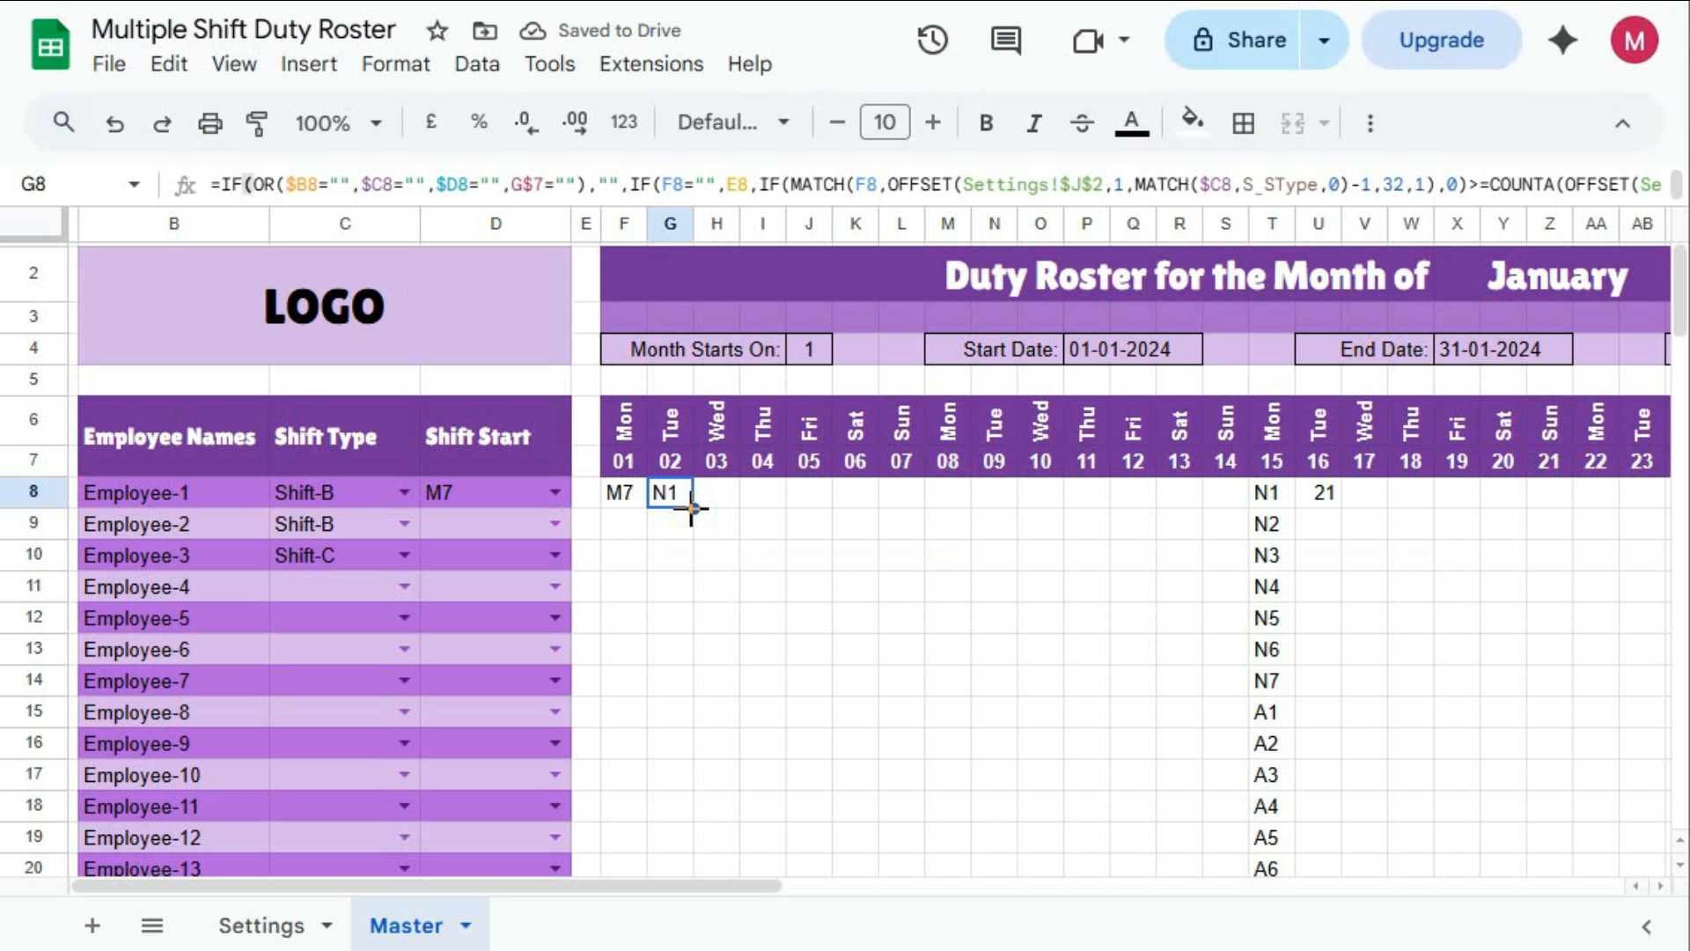
{"action": "left_click_drag", "start_coordinate": [692, 506], "coordinate": [986, 521]}
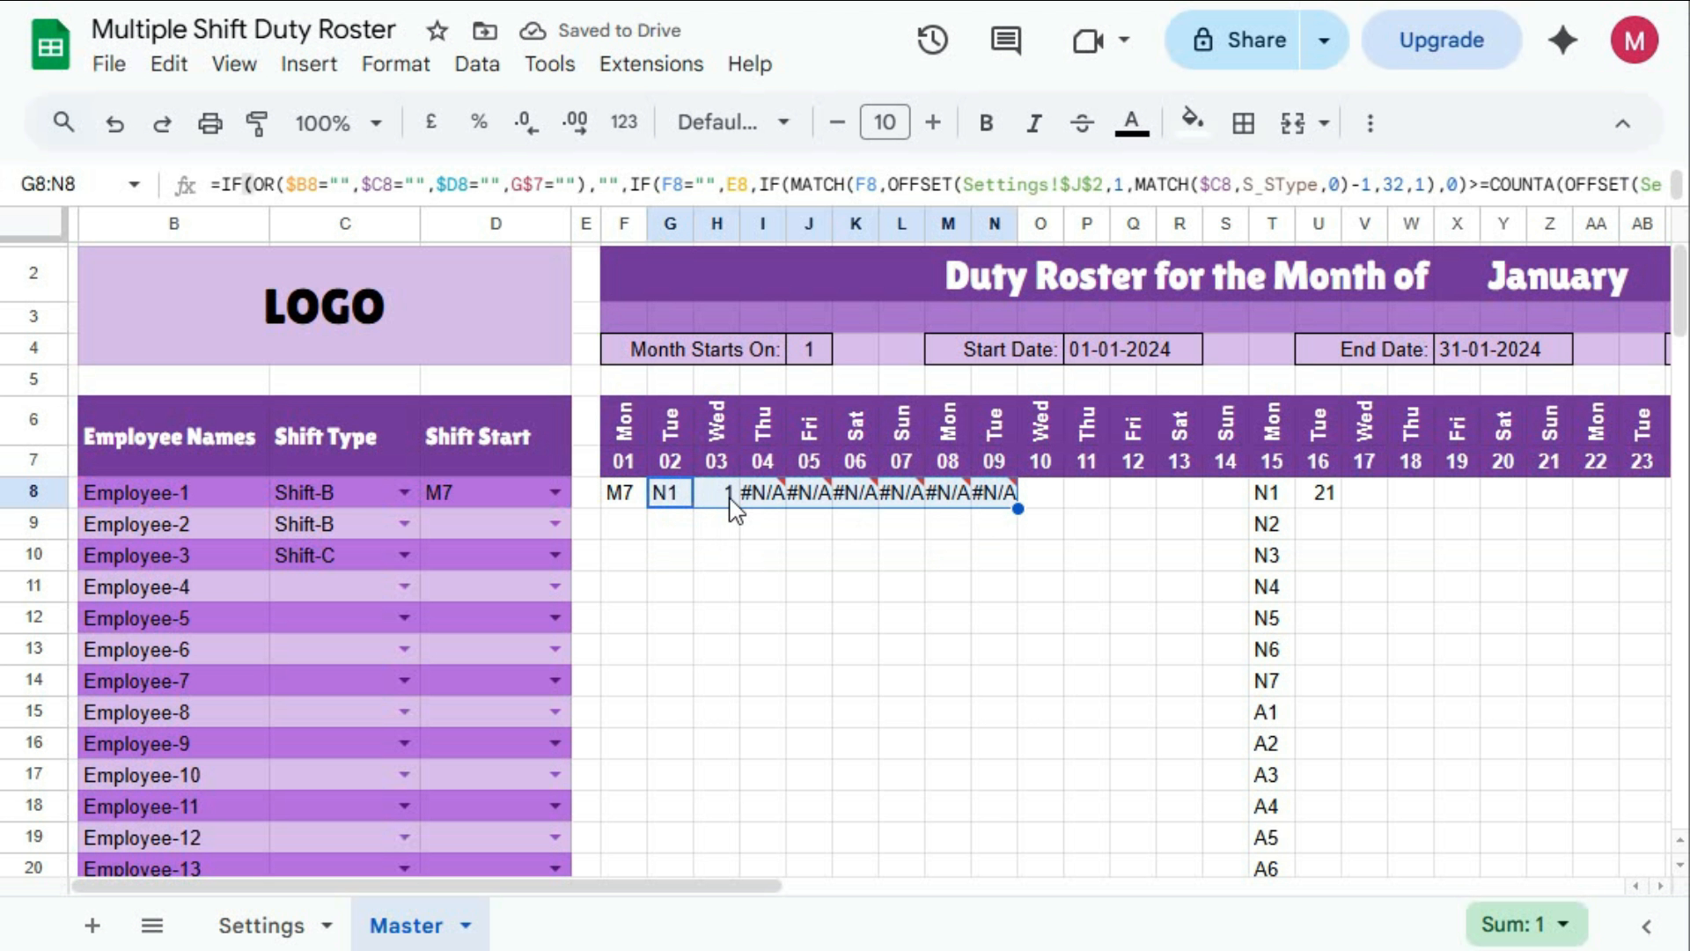
{"action": "mouse_move", "coordinate": [948, 509]}
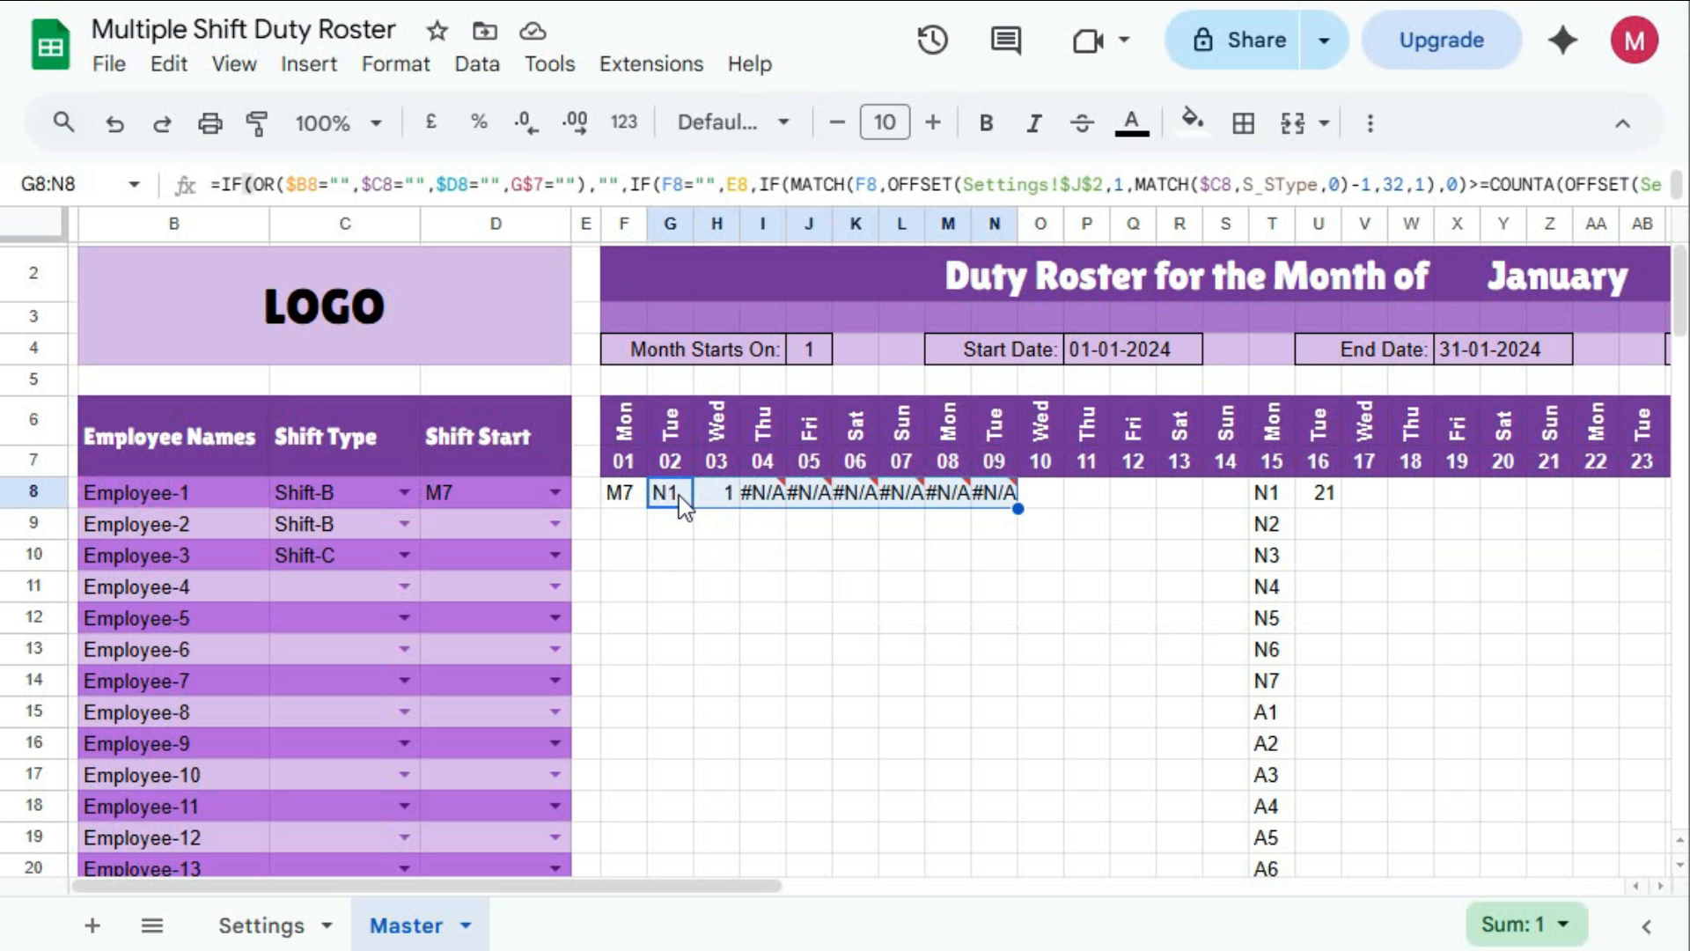
{"action": "key", "text": "Delete"}
Replace the placeholder 1 at the end of F8's formula with INDEX(OFFSET(Settings!$J$2,1,MATCH($C8,S_SType,0)-1,32,1)
{"action": "left_click", "coordinate": [623, 494]}
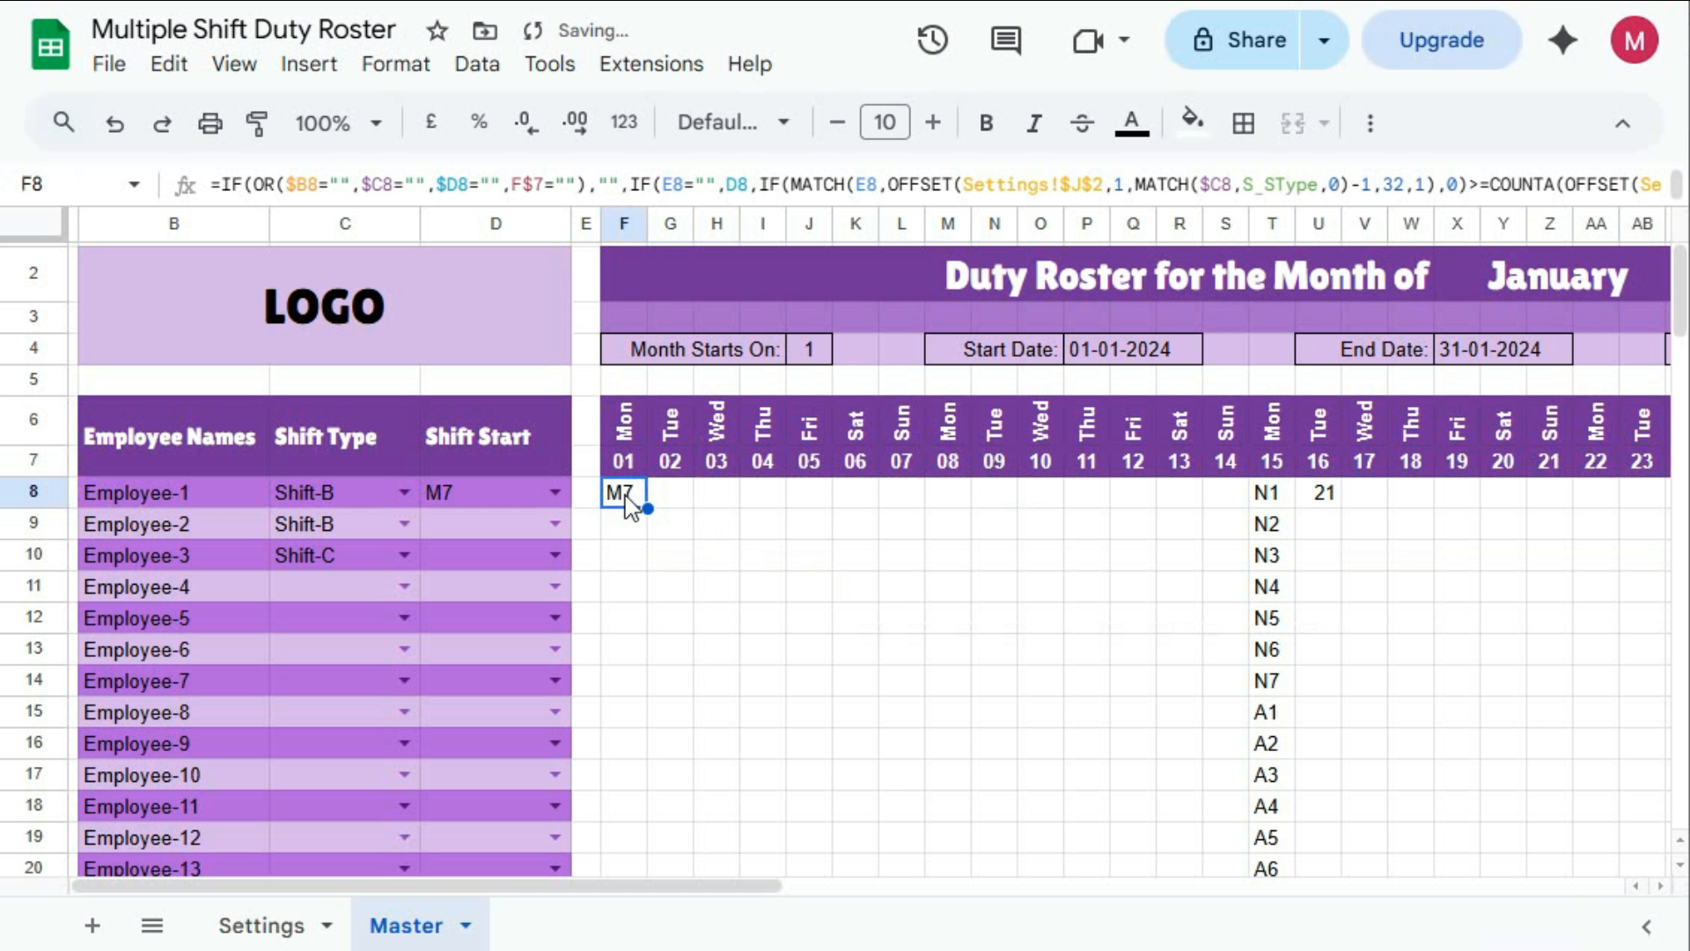
{"action": "double_click", "coordinate": [623, 494]}
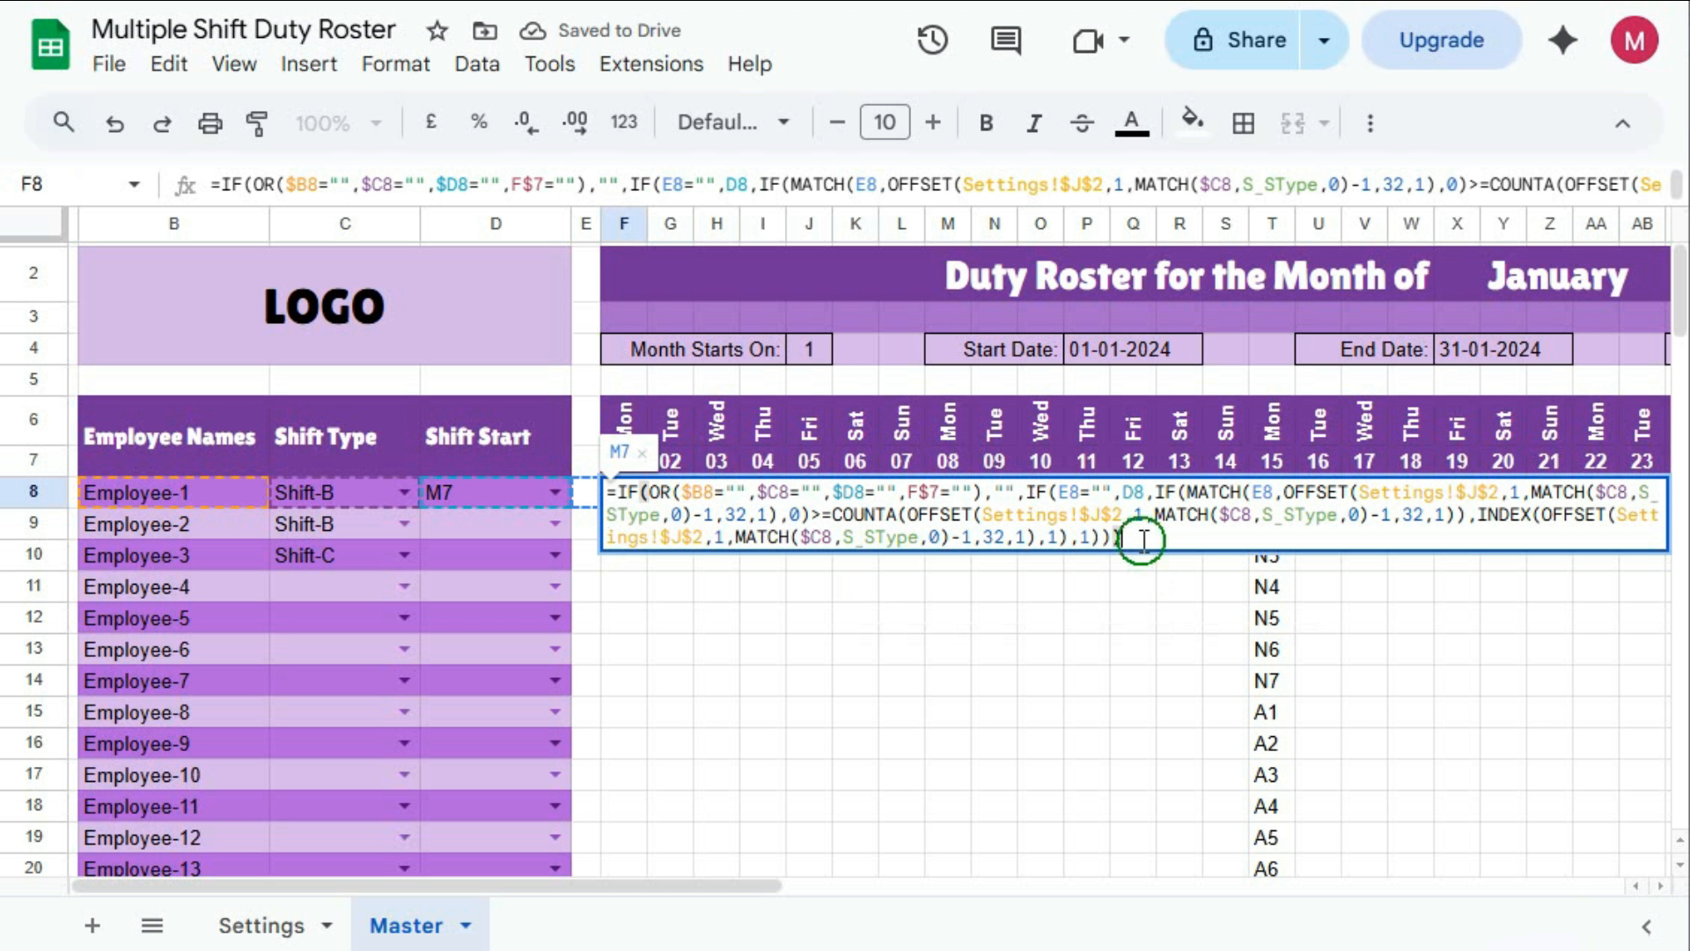
{"action": "key", "text": "BackSpace"}
{"action": "key", "text": "BackSpace"}
{"action": "key", "text": "BackSpace"}
{"action": "key", "text": "BackSpace"}
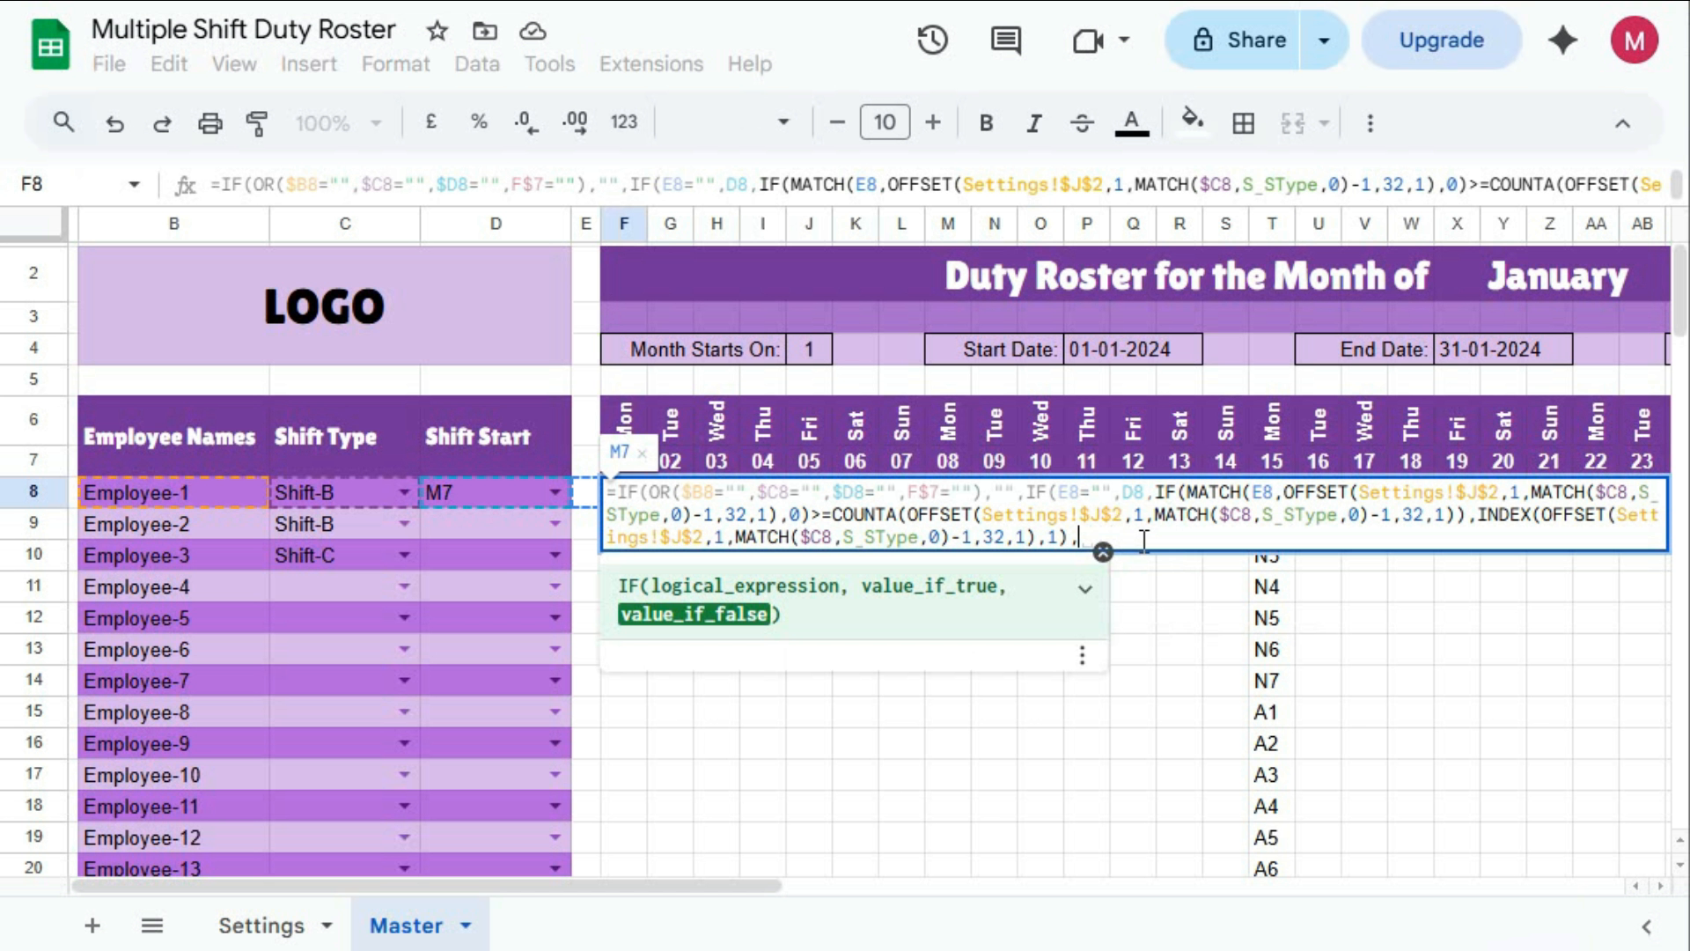
{"action": "type", "text": "index"}
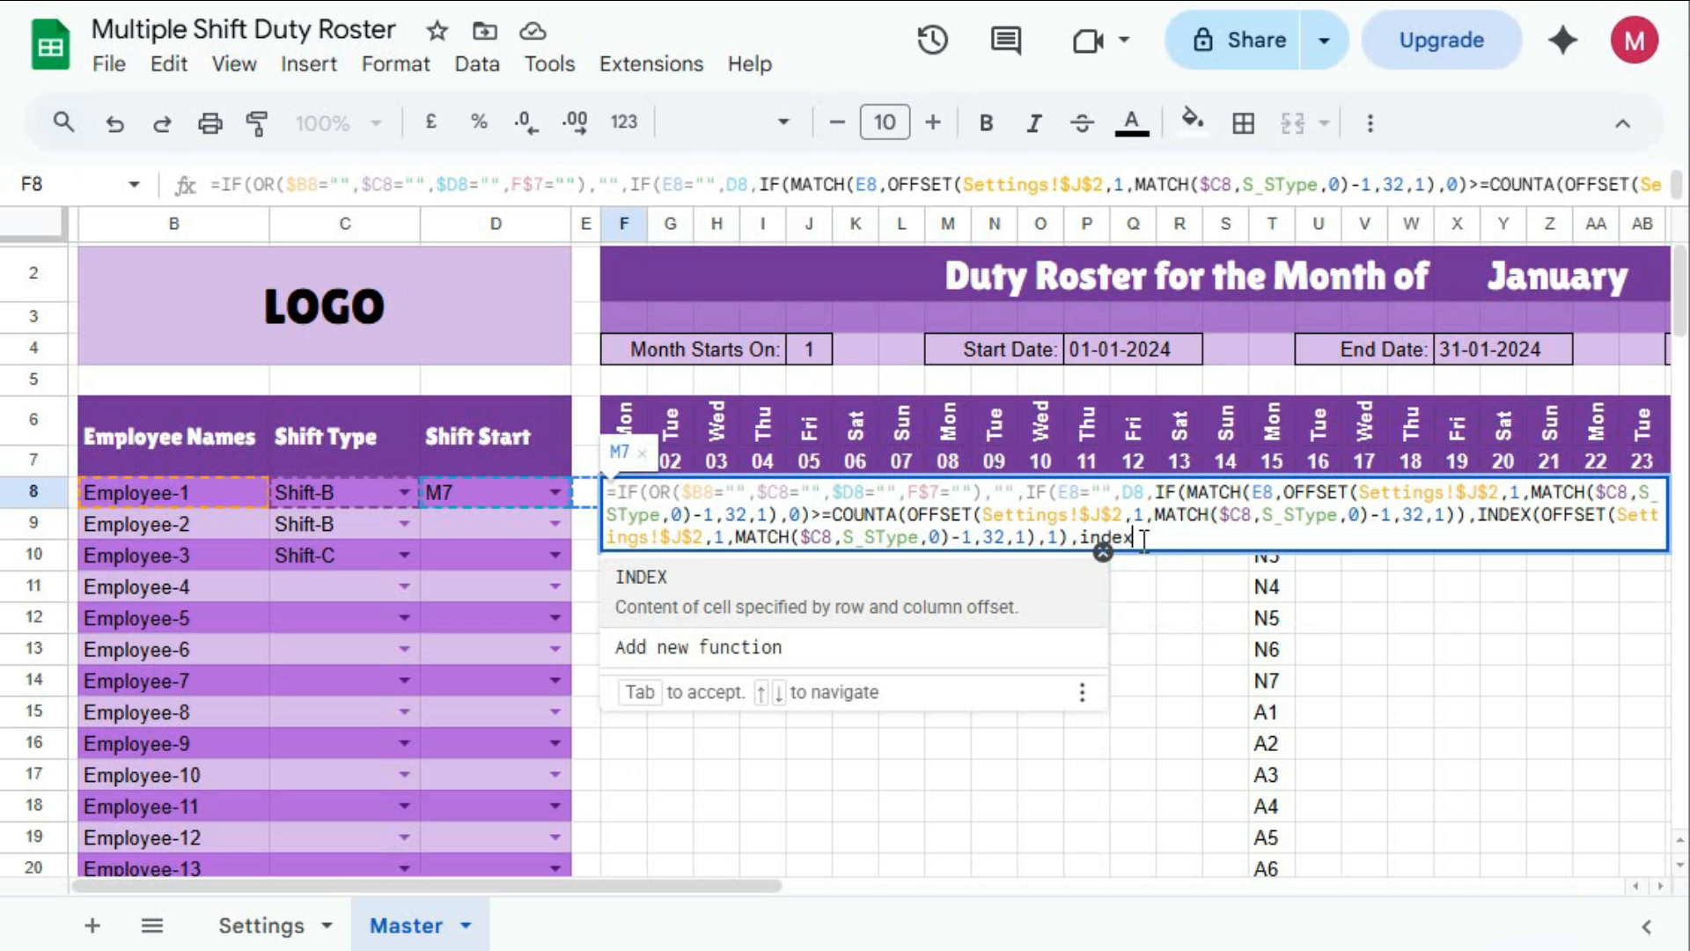
{"action": "key", "text": "Tab"}
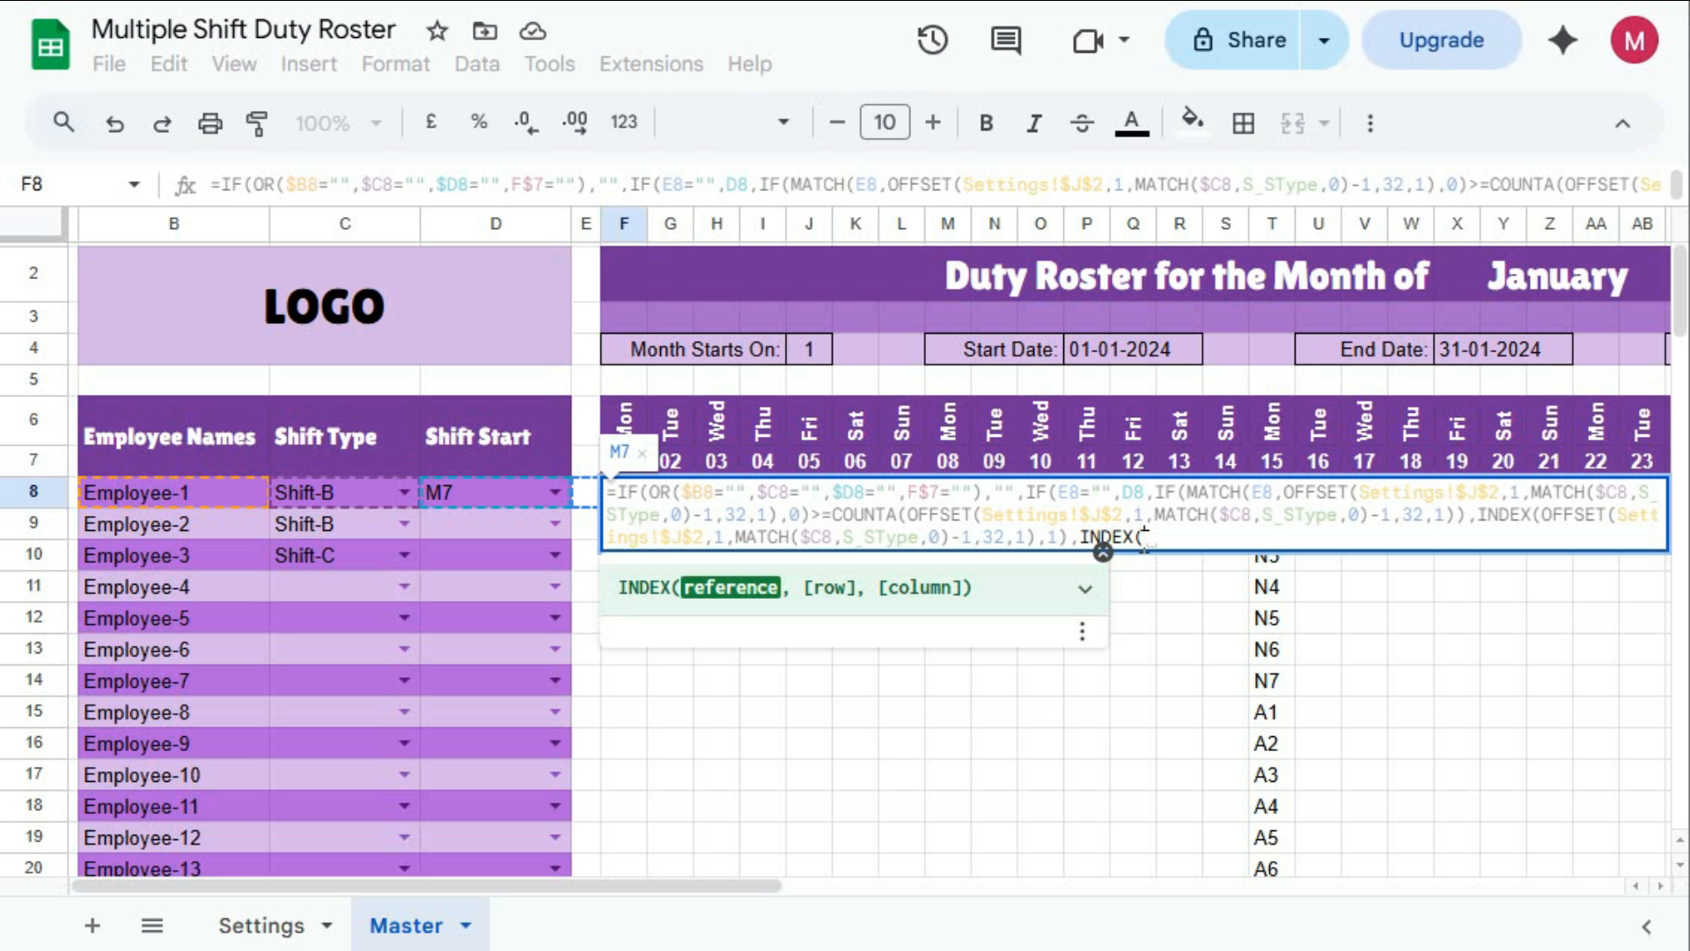
{"action": "type", "text": "OFFSET(Settings!$J$2,1,MATCH($C8,S_SType,0)-1,32,1)"}
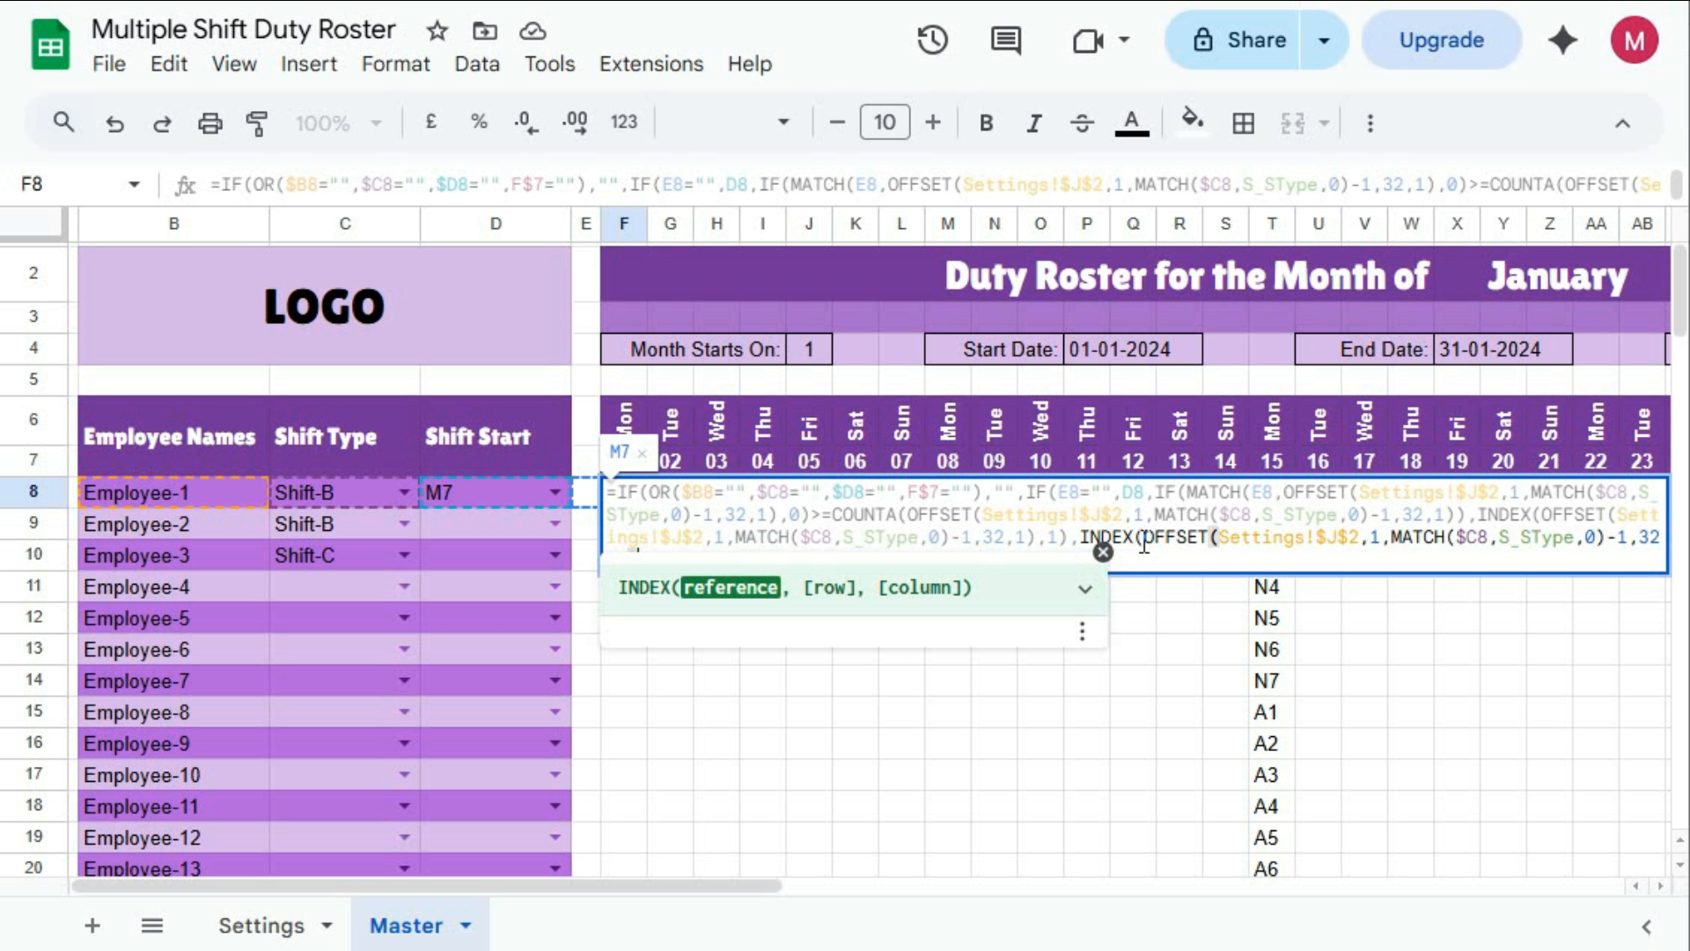
Add MATCH(E8,OFFSET(Settings!$J$2,1,MATCH($C8,S_SType,0)-1,32,1),0)+1 as the row argument of F8's last INDEX
{"action": "type", "text": ",mat"}
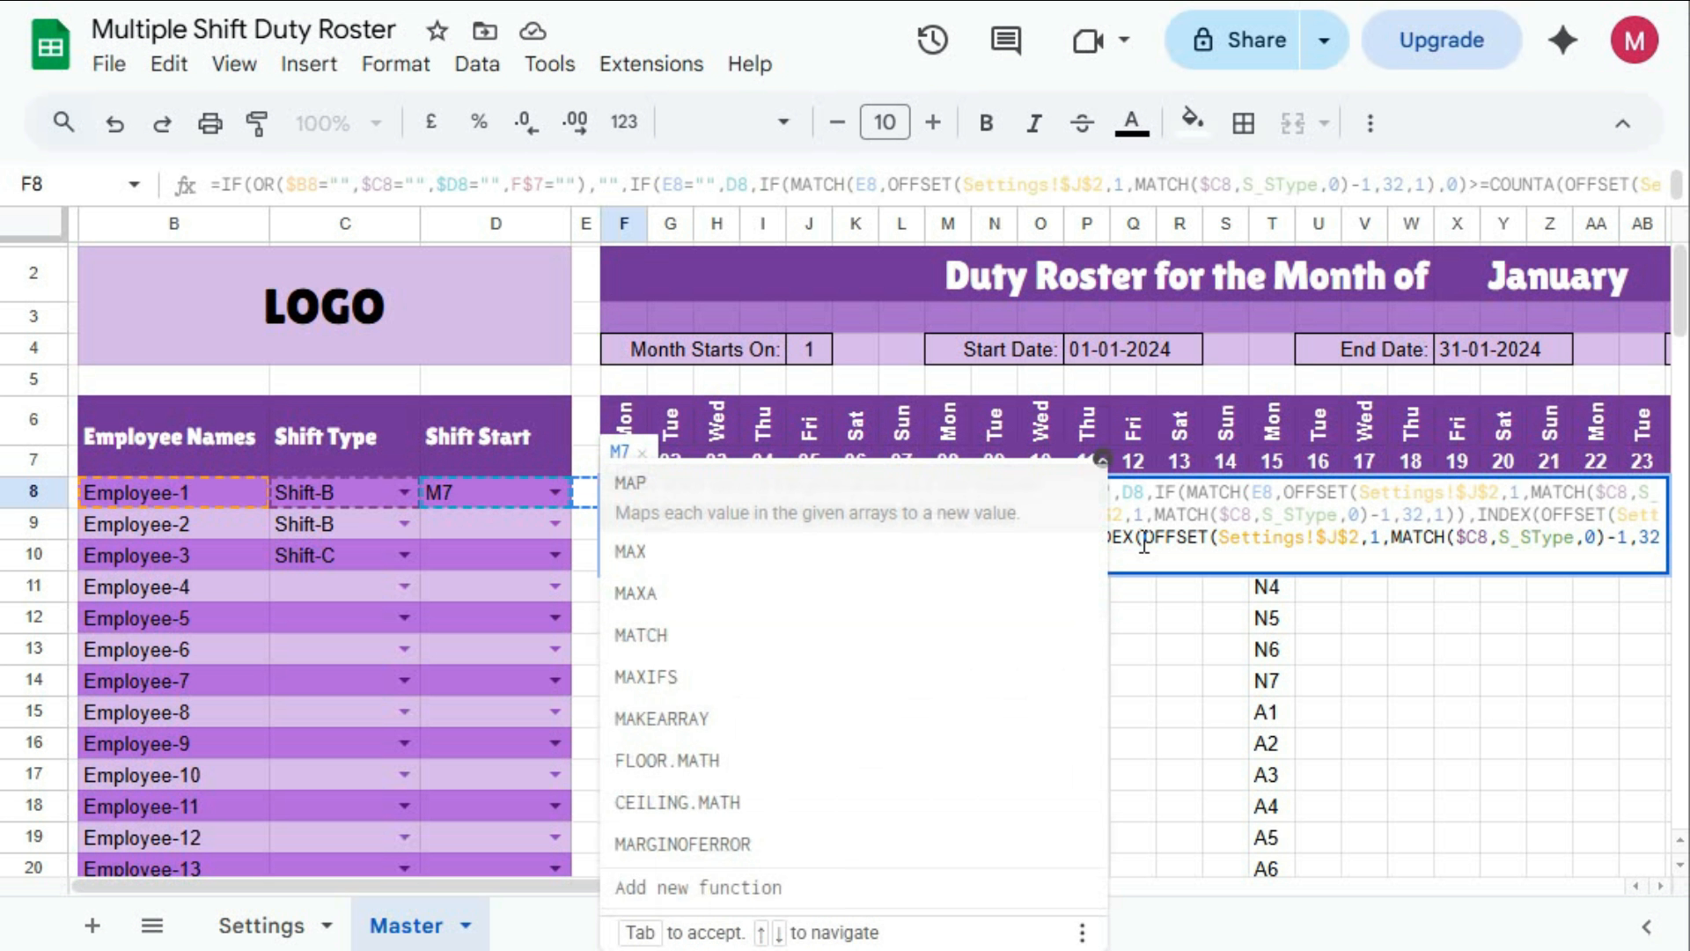
{"action": "key", "text": "Tab"}
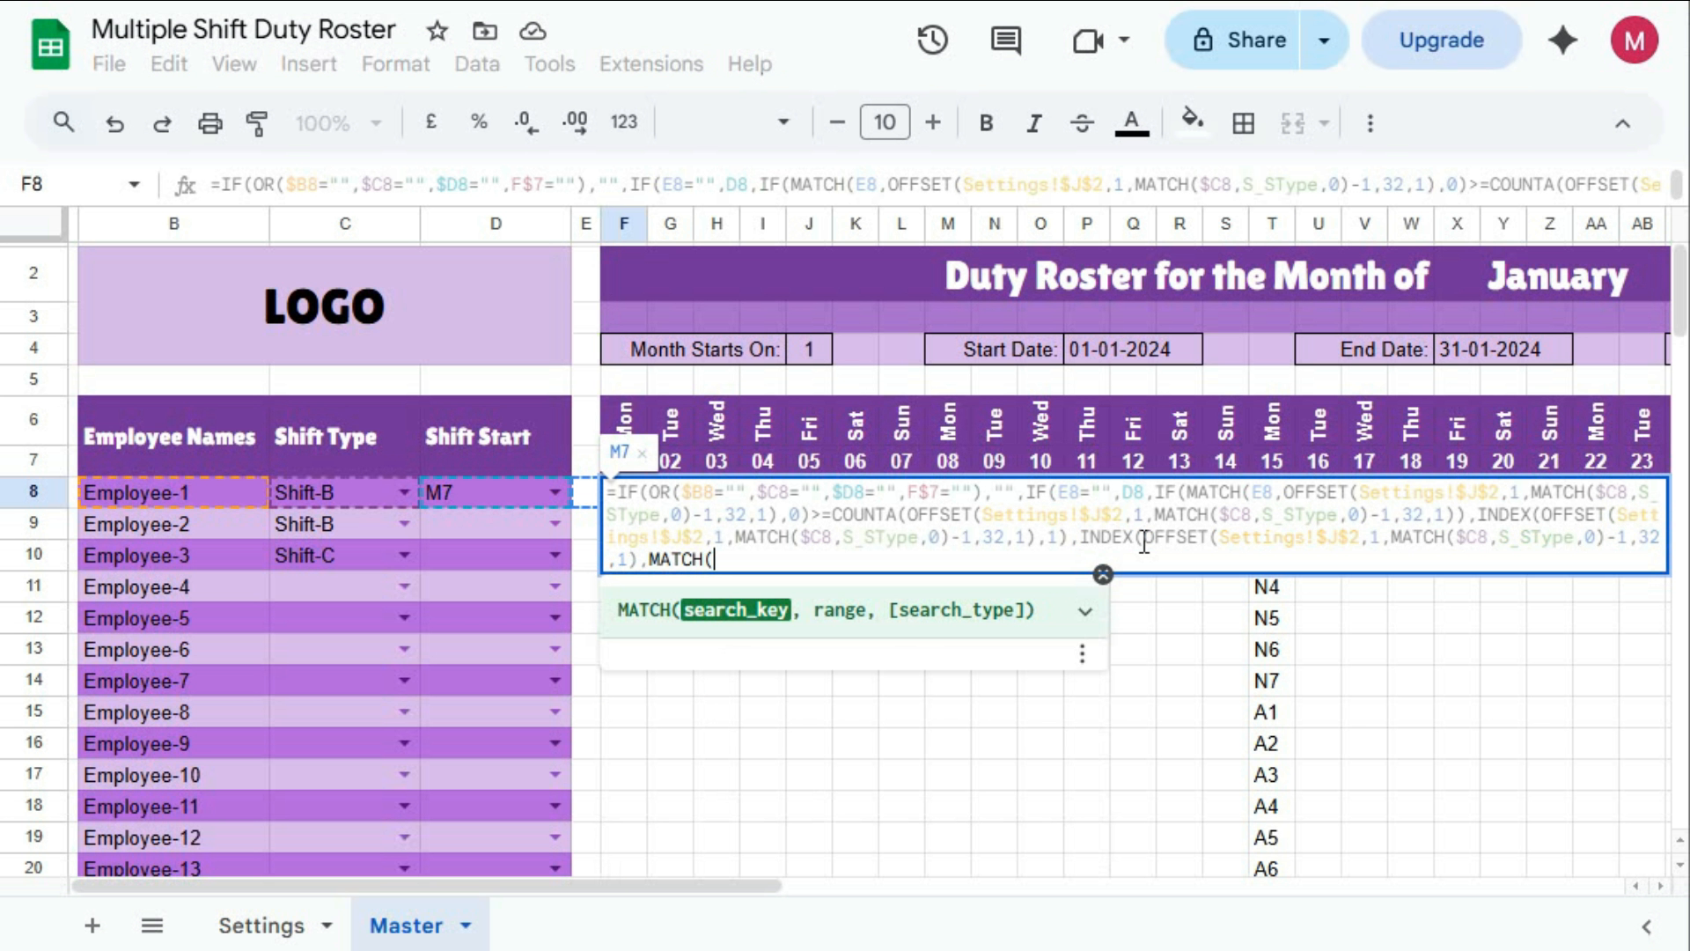
{"action": "left_click", "coordinate": [582, 498]}
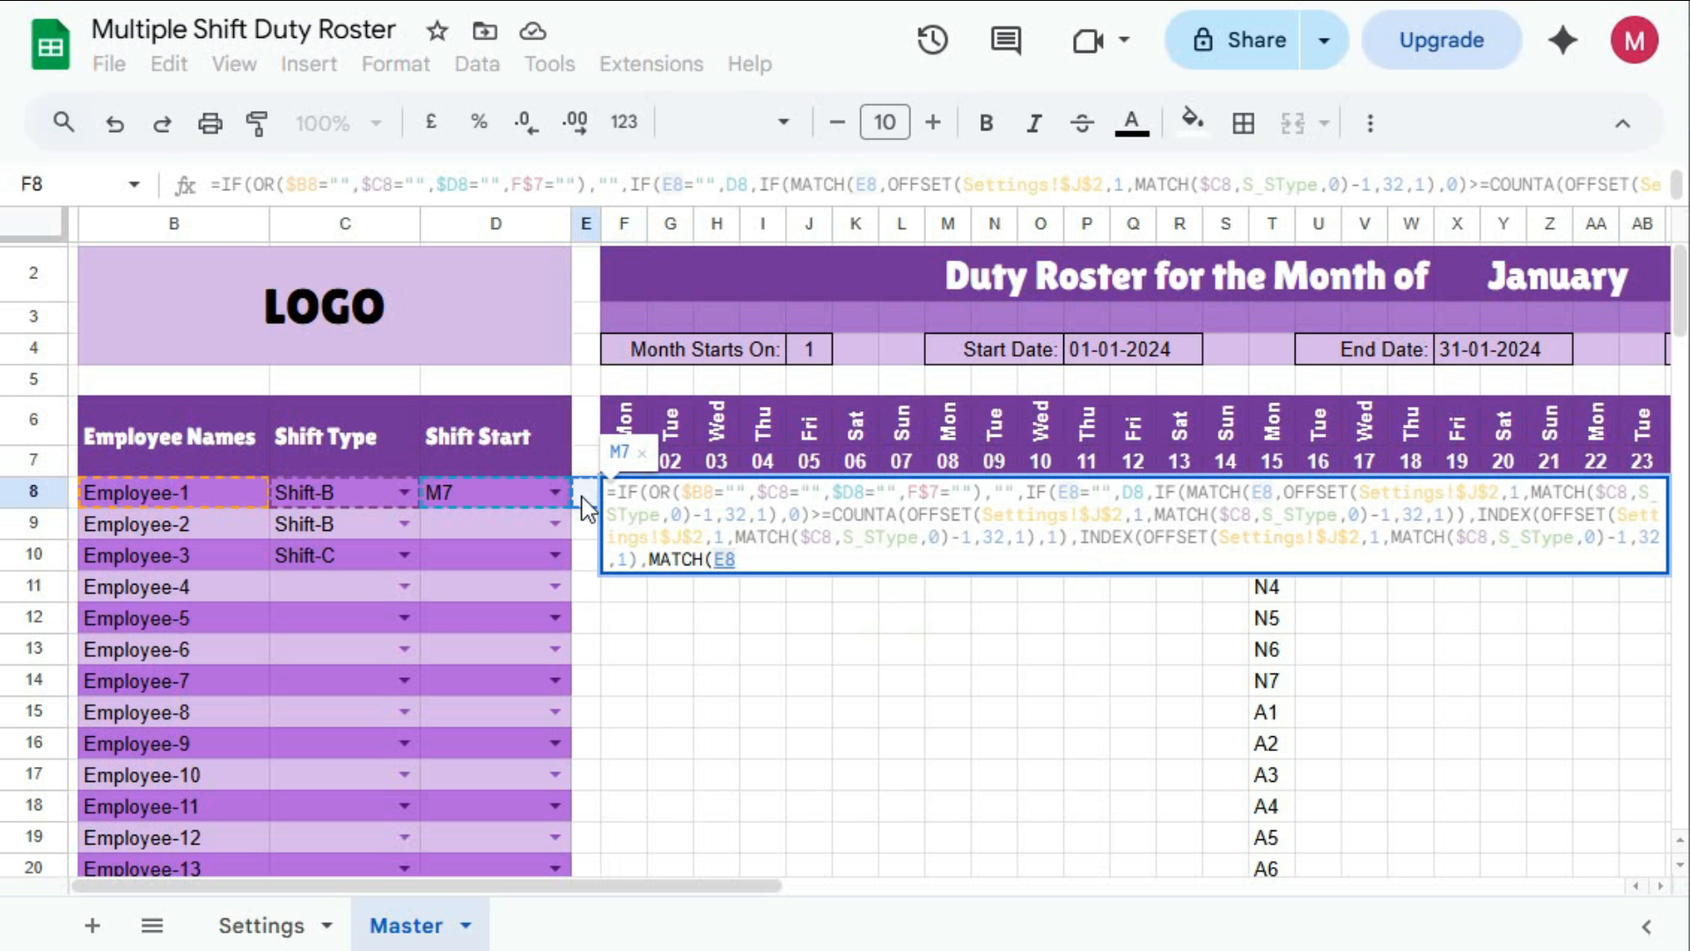
{"action": "type", "text": ","}
{"action": "type", "text": "OFFSET(Settings!$J$2,1,MATCH($C8,S_SType,0)-1,32,1)"}
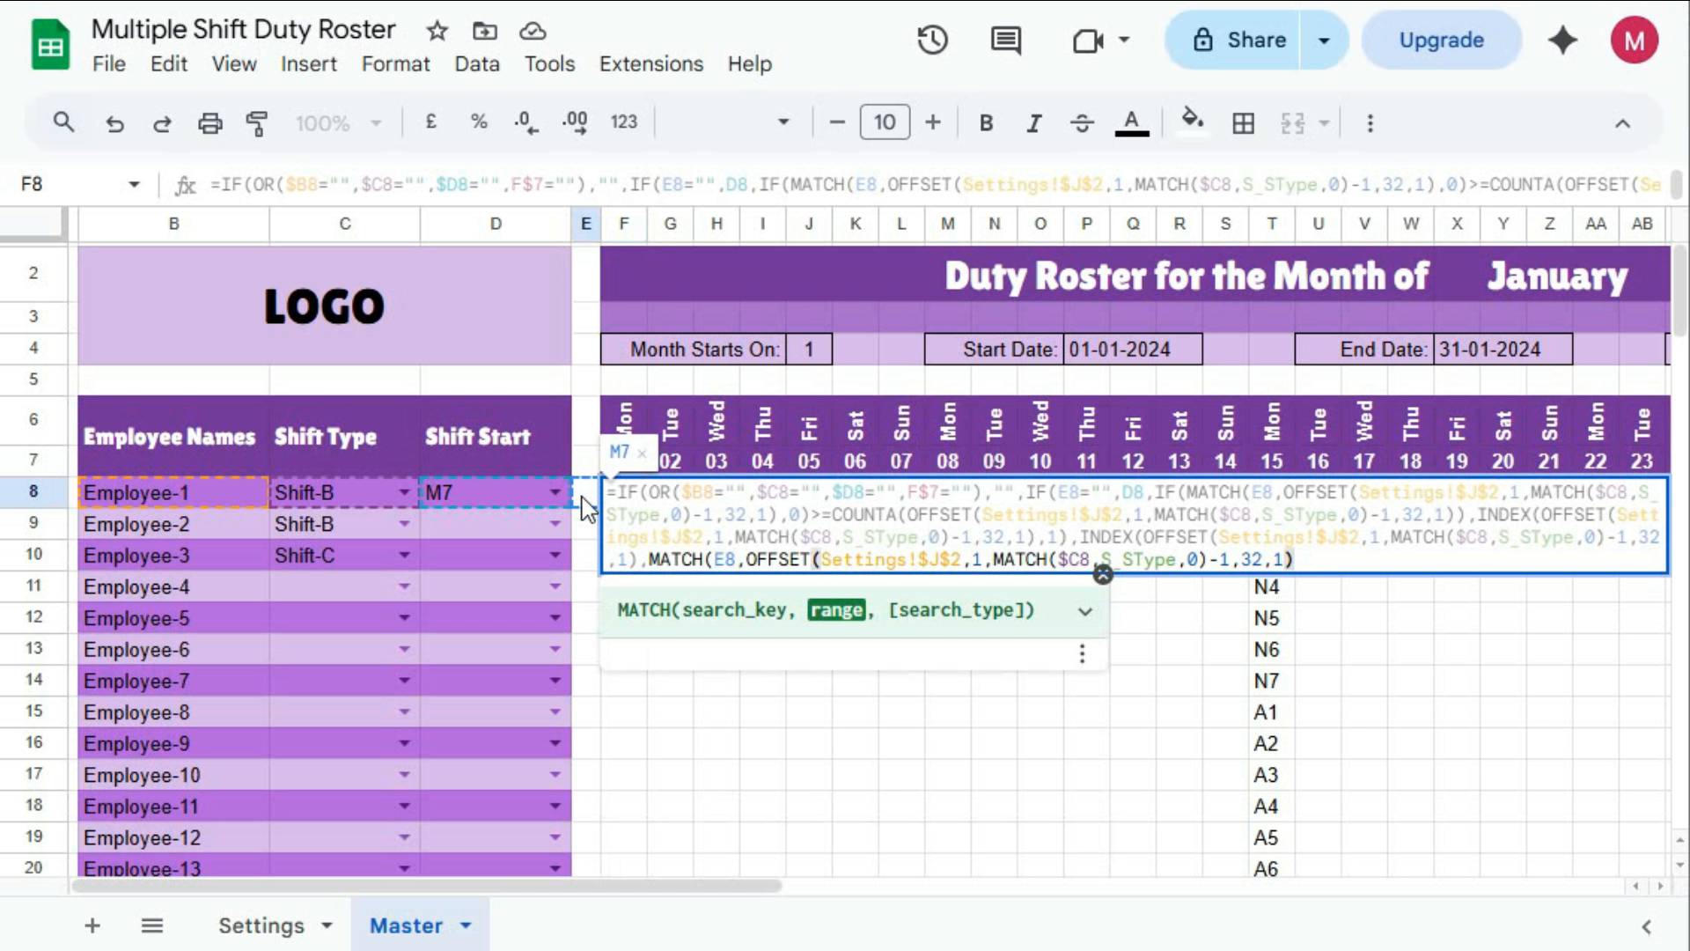
{"action": "type", "text": ",0"}
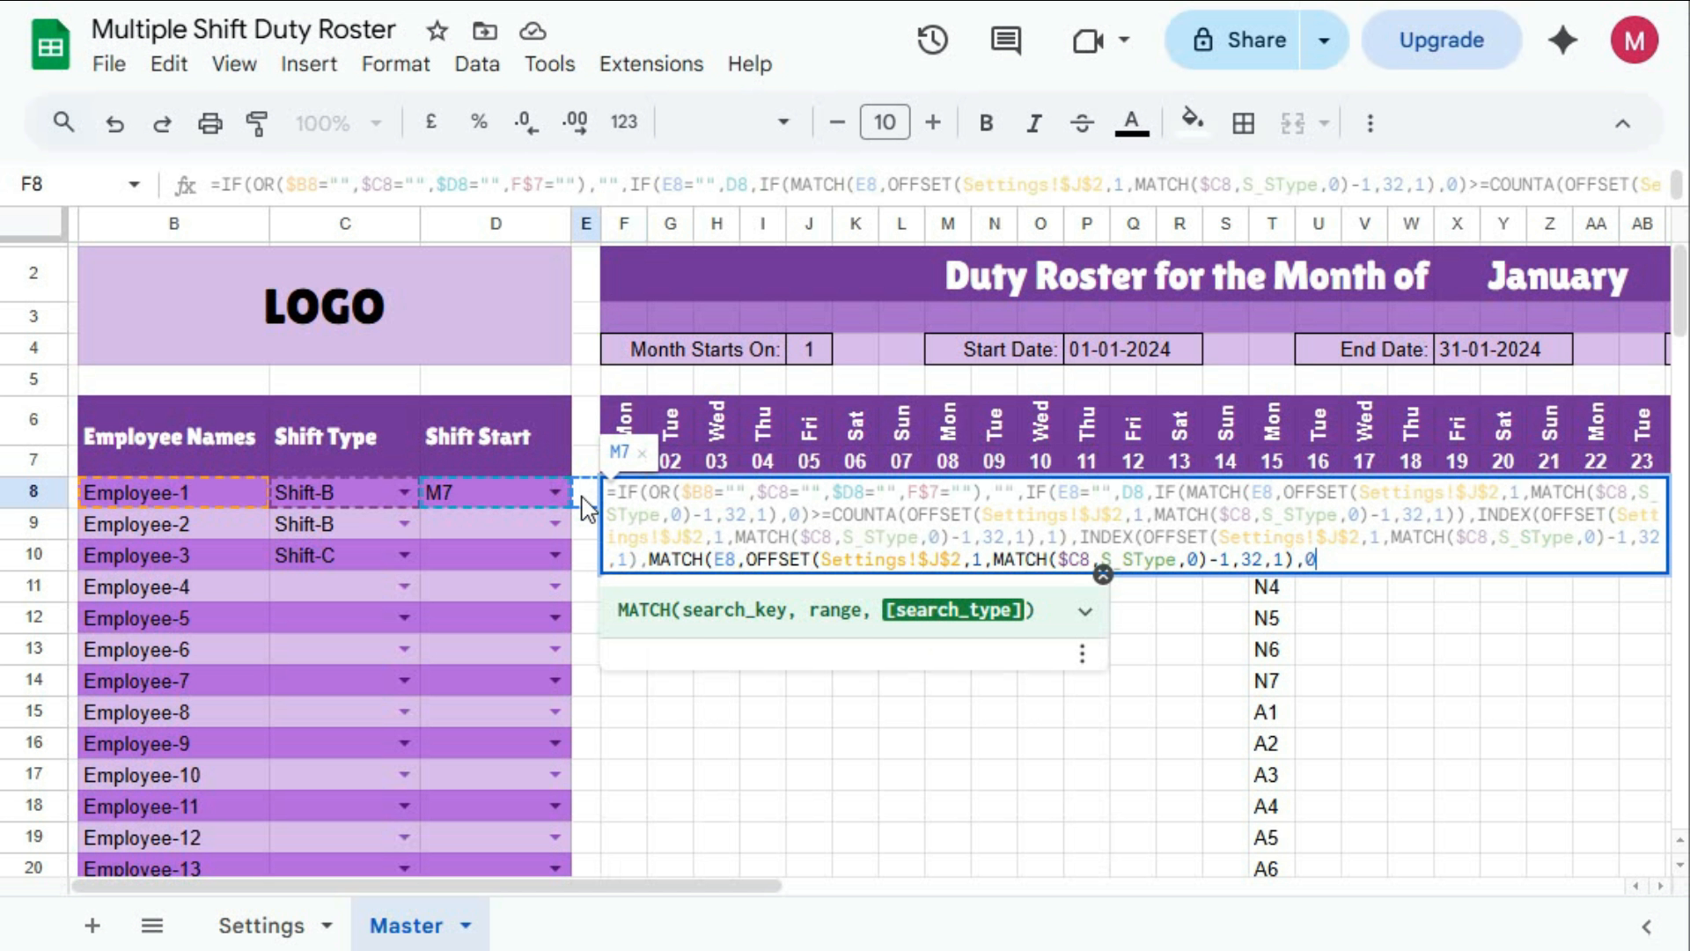
{"action": "type", "text": ")+1"}
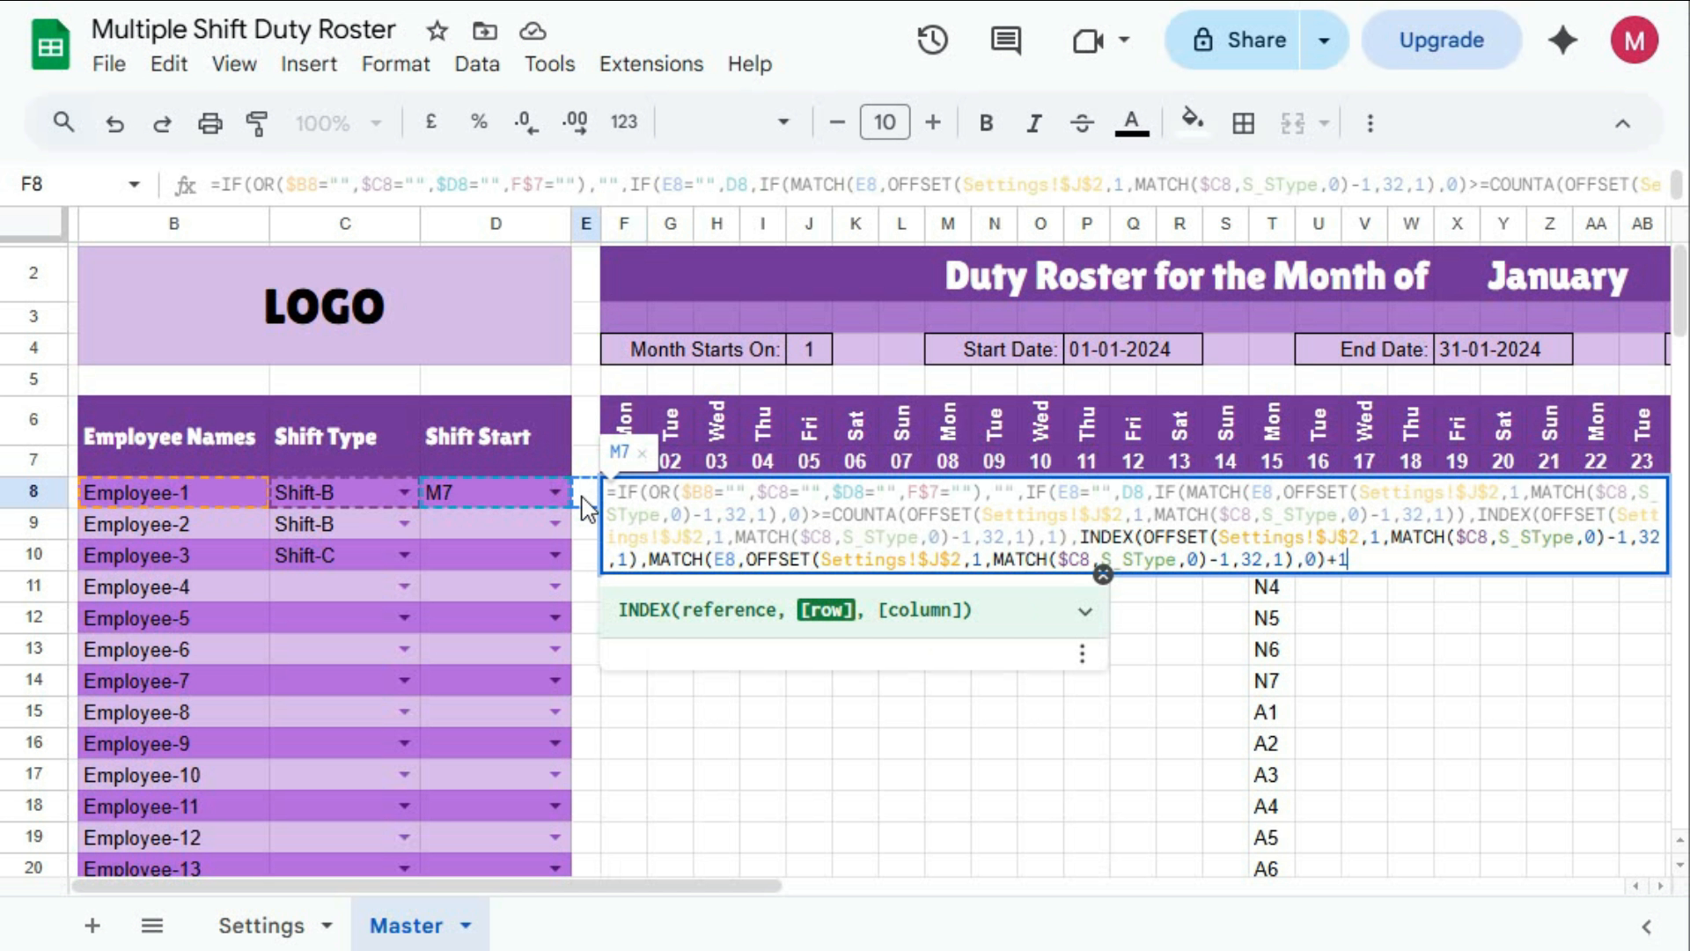
Close the INDEX and all nested IFs in F8 and enter the finished formula
{"action": "type", "text": ")"}
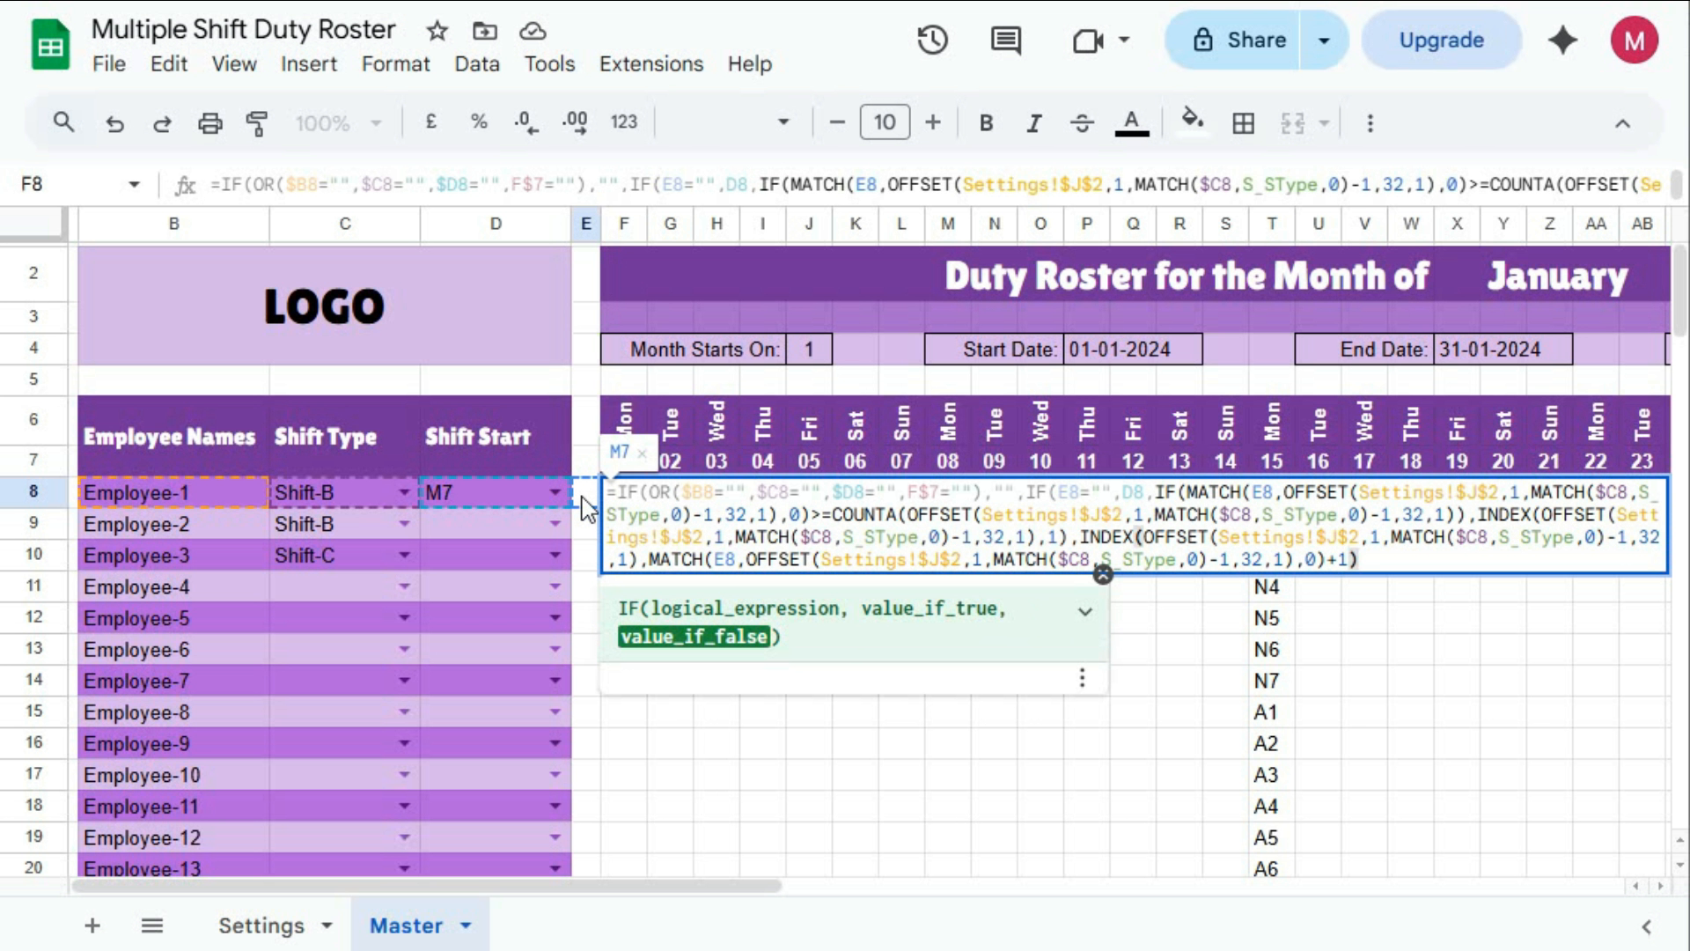
{"action": "type", "text": ")"}
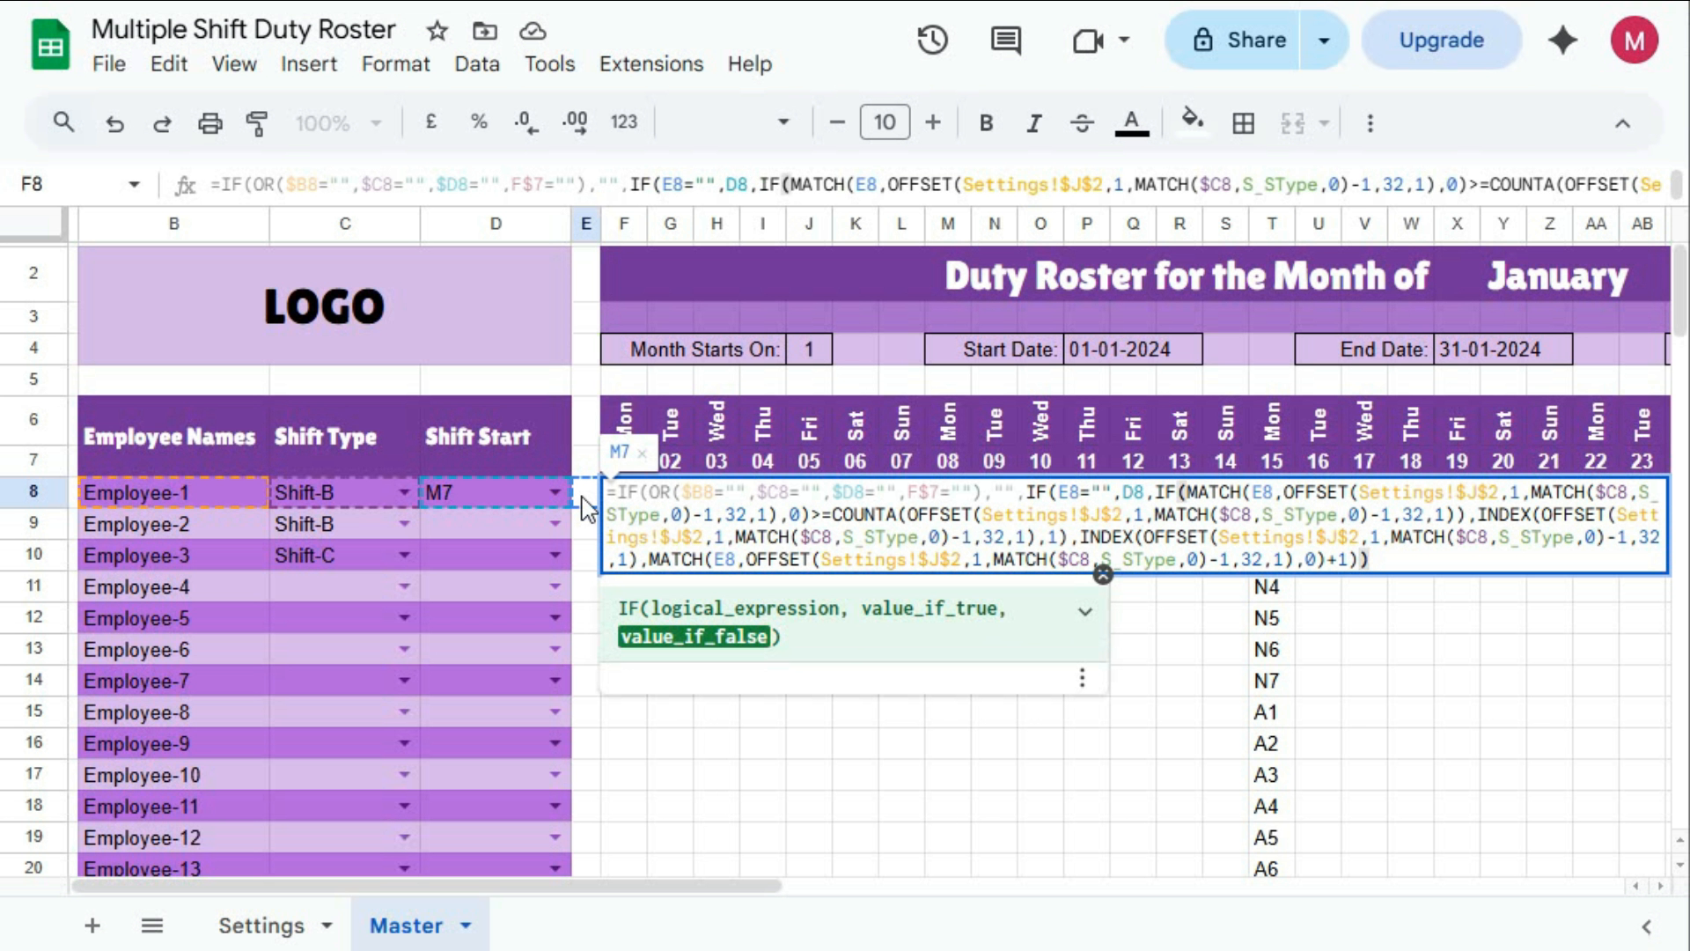
{"action": "type", "text": ")"}
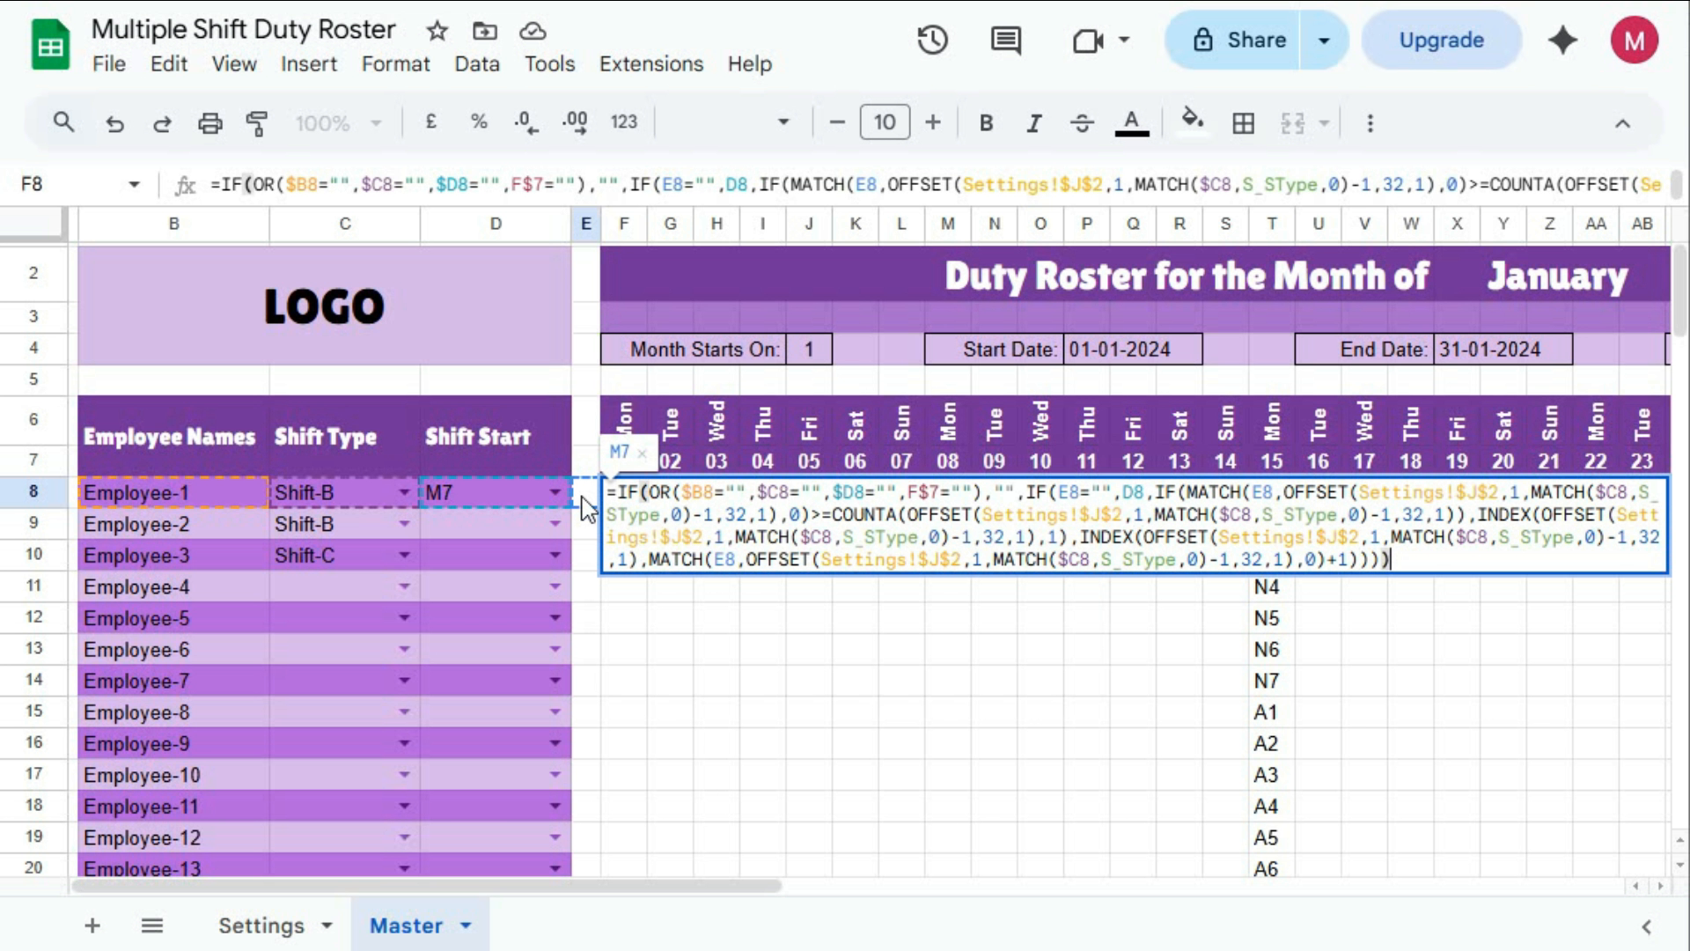
{"action": "key", "text": "Return"}
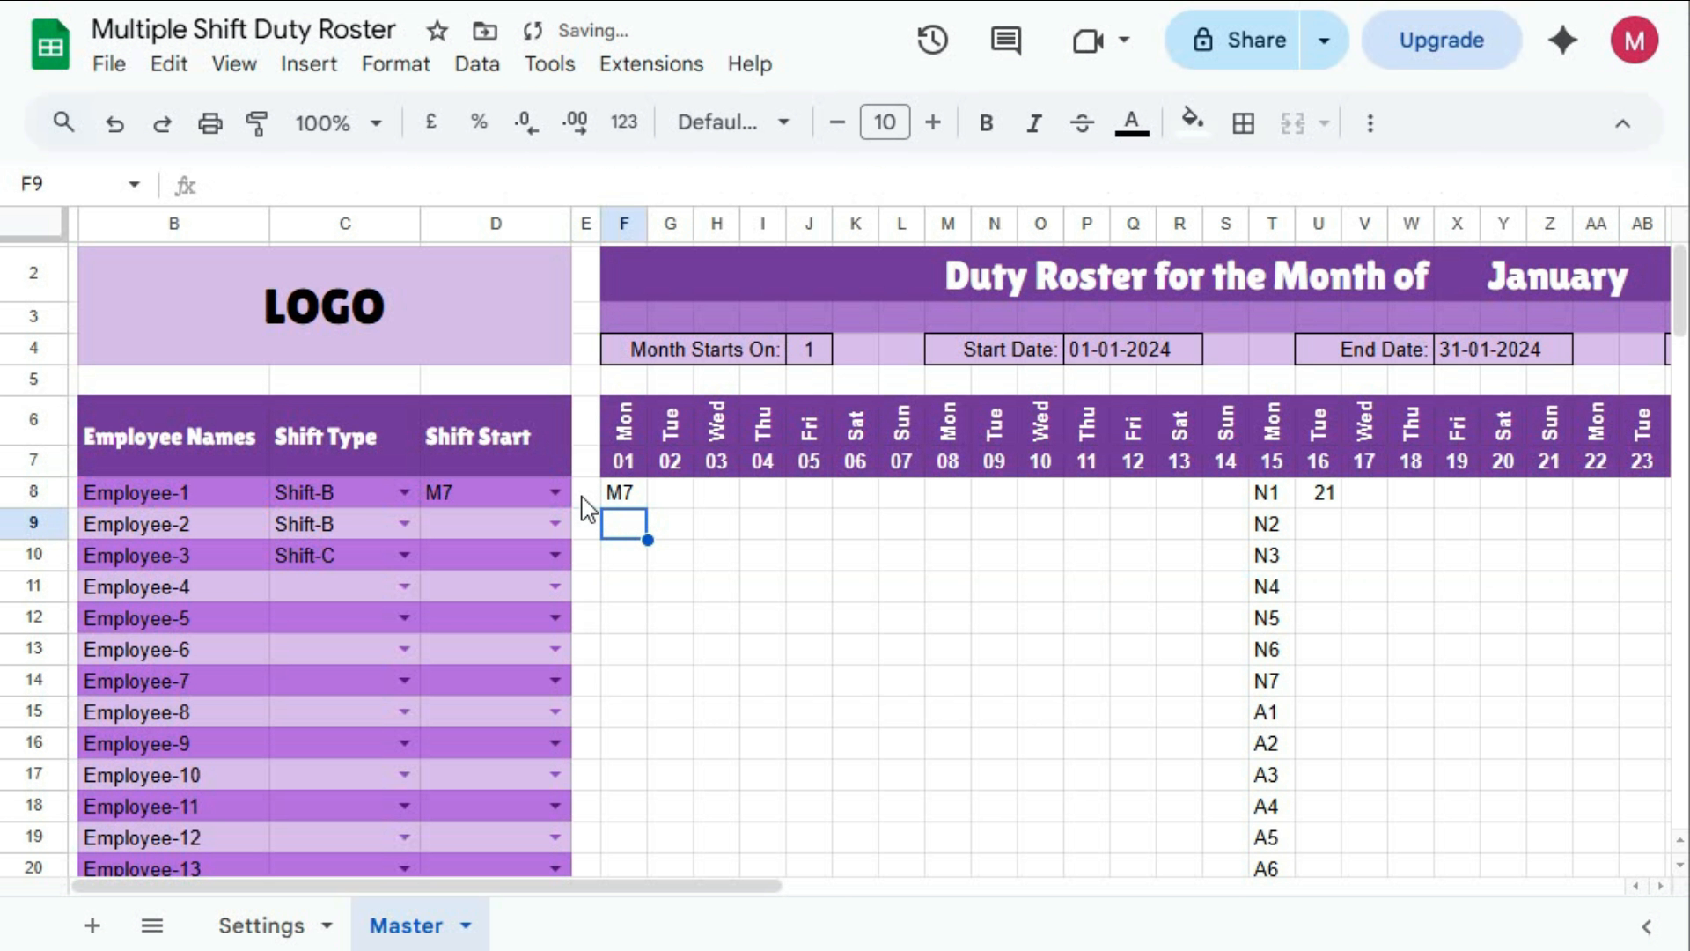
Set Employee-1's shift start to N1 and fill F8's formula across row 8 to AJ8
{"action": "left_click", "coordinate": [555, 492]}
{"action": "left_click", "coordinate": [490, 525]}
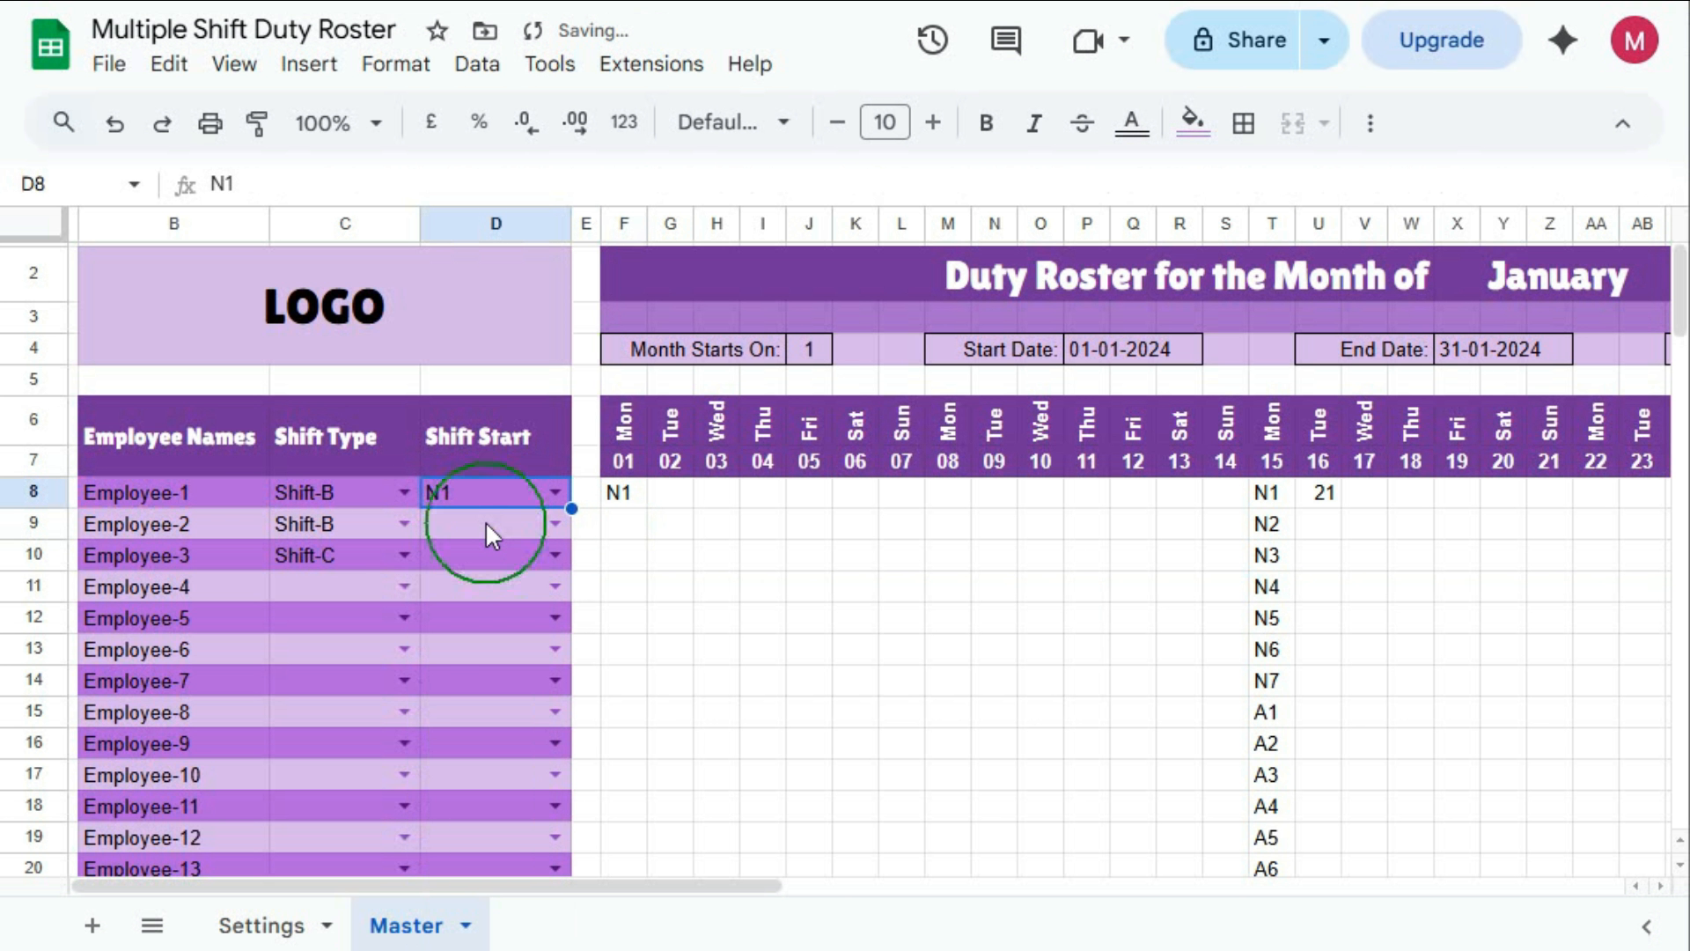
{"action": "left_click", "coordinate": [632, 500]}
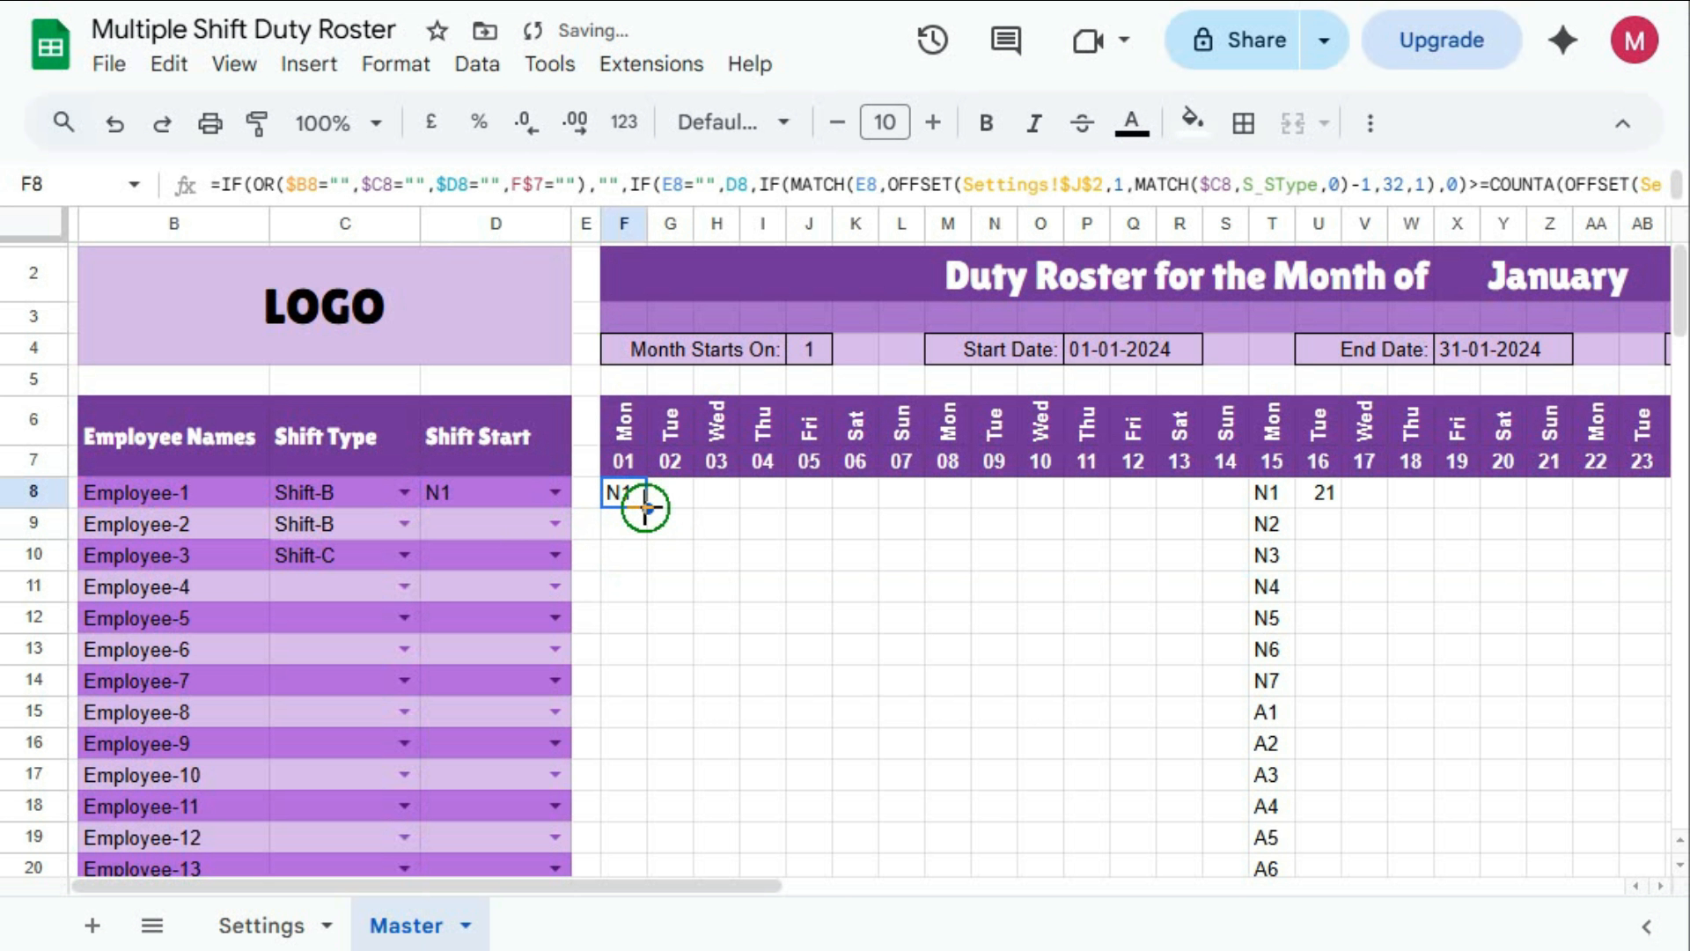
{"action": "left_click_drag", "start_coordinate": [645, 507], "coordinate": [1189, 500]}
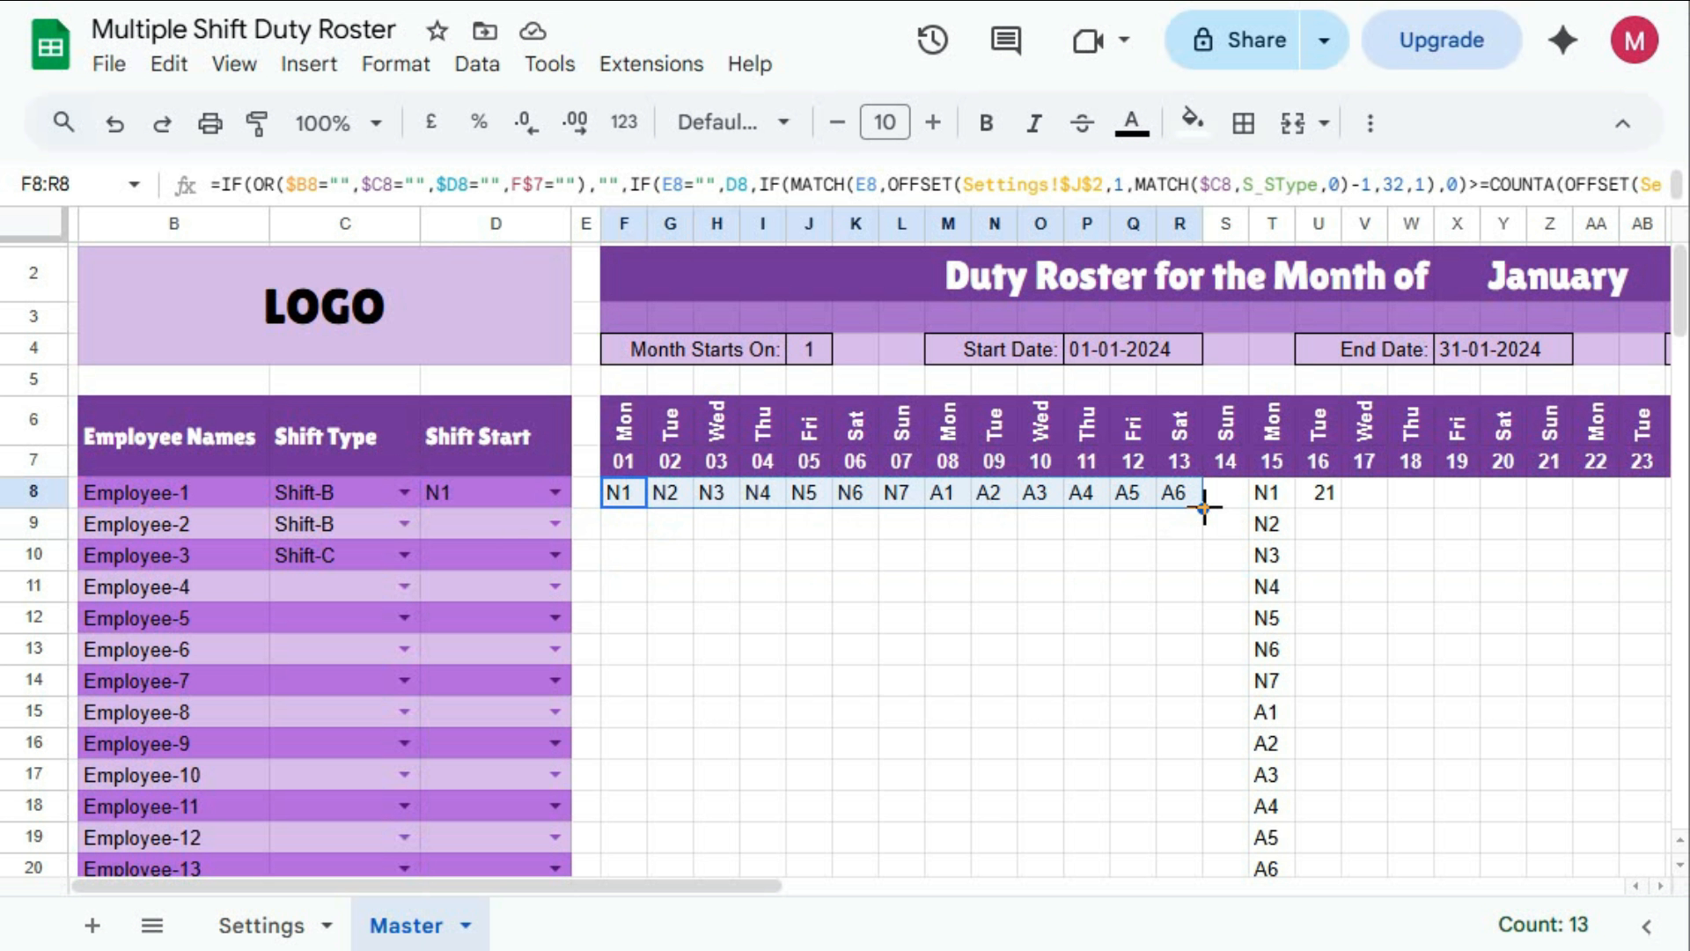
{"action": "left_click_drag", "start_coordinate": [1204, 507], "coordinate": [1640, 520]}
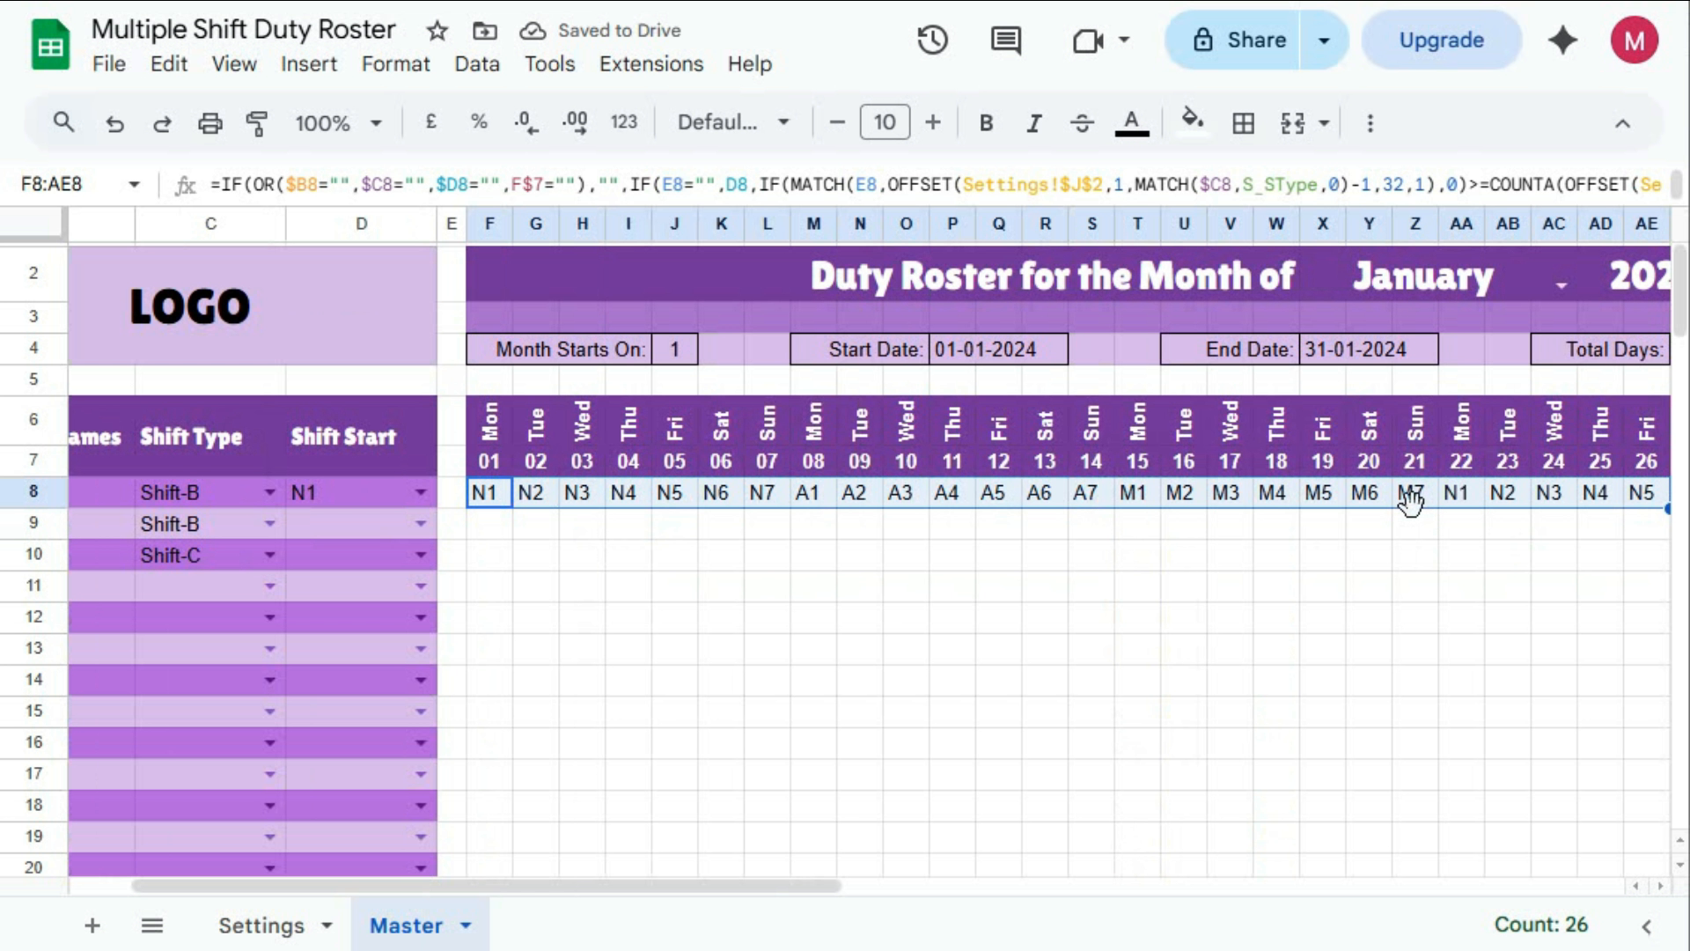
{"action": "left_click", "coordinate": [1660, 887]}
{"action": "left_click", "coordinate": [1661, 886]}
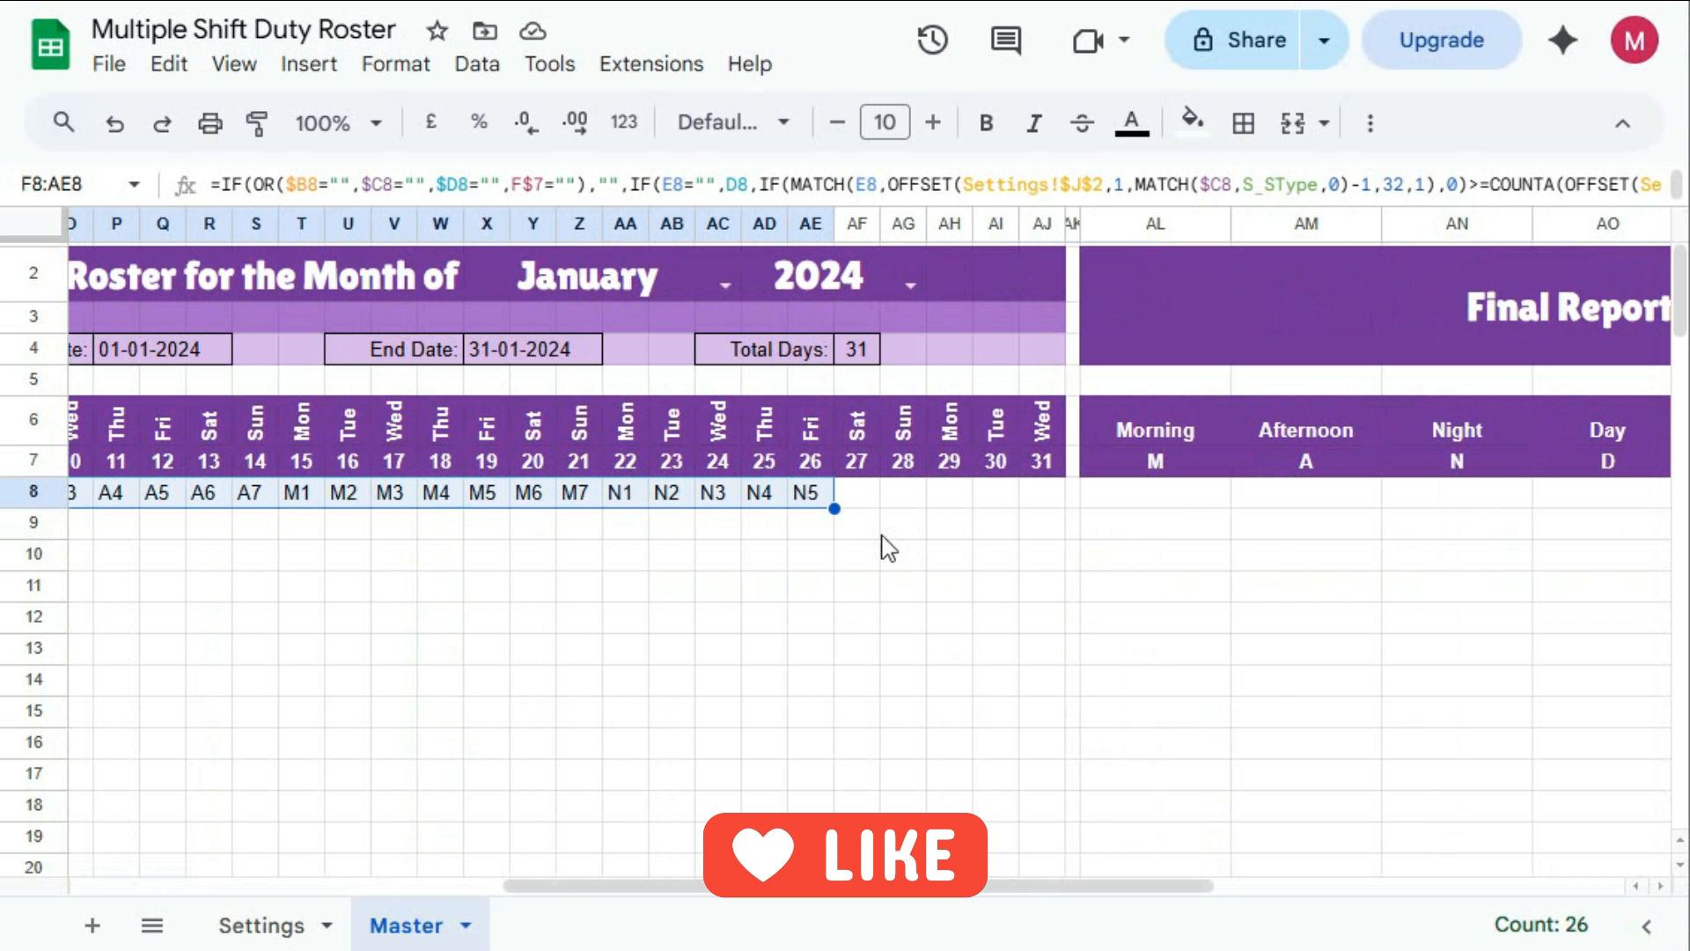
{"action": "left_click_drag", "start_coordinate": [835, 508], "coordinate": [1025, 511]}
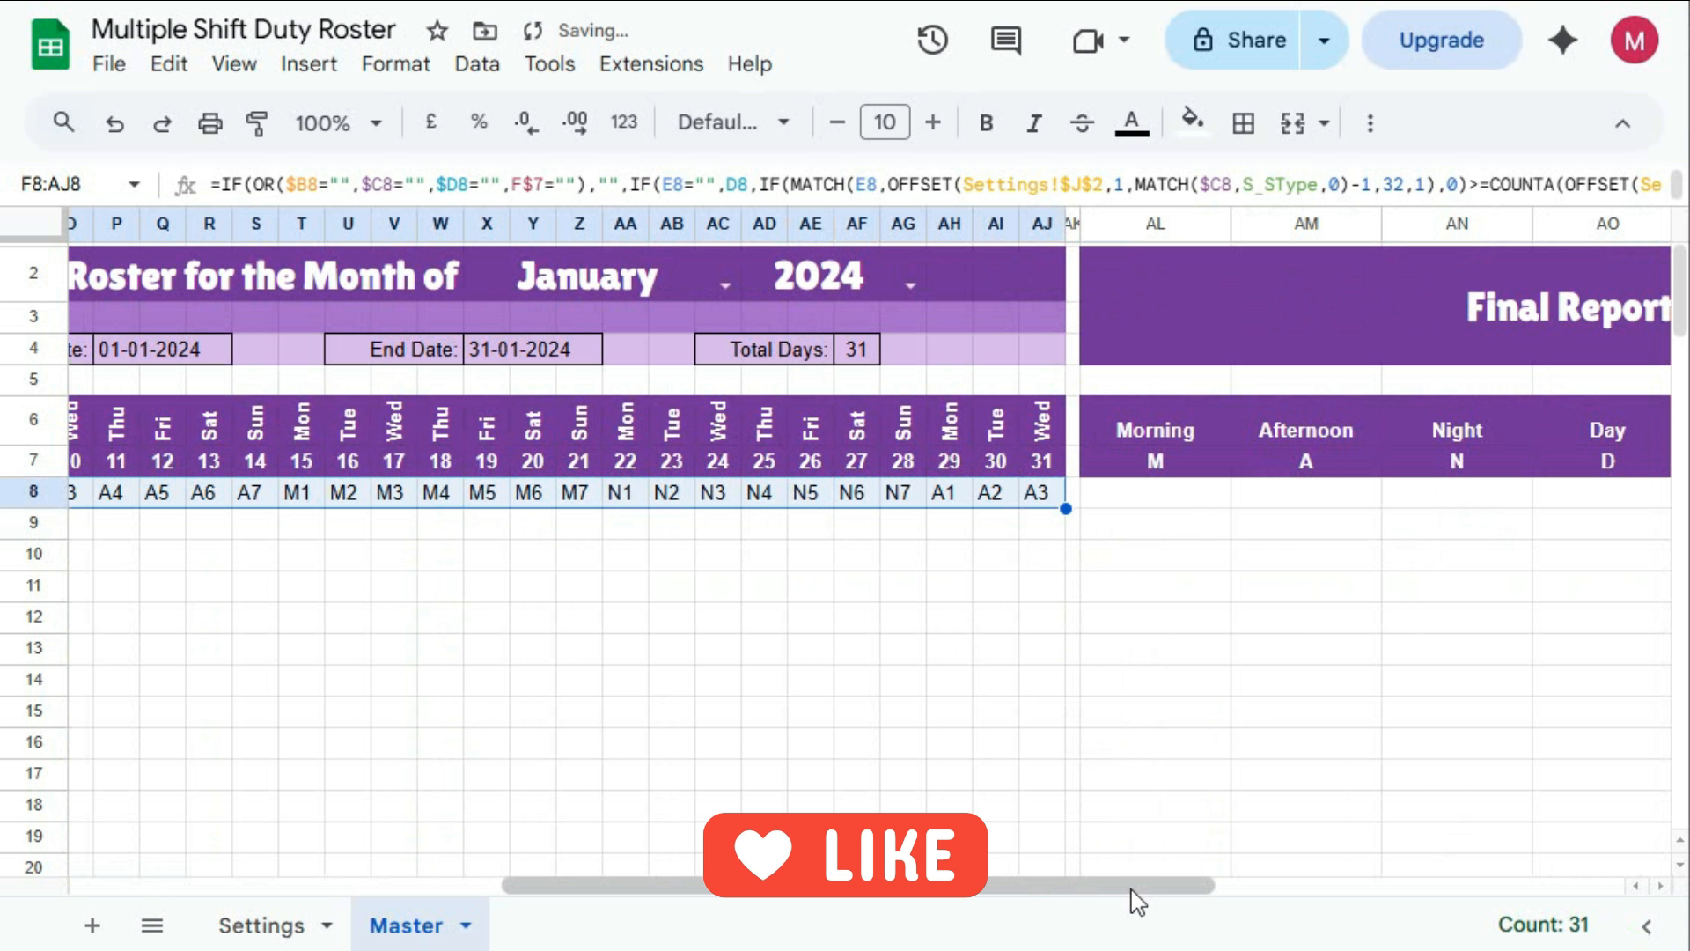
Fill the formulas in F8:AJ8 down through row 107
{"action": "left_click_drag", "start_coordinate": [1131, 889], "coordinate": [773, 888]}
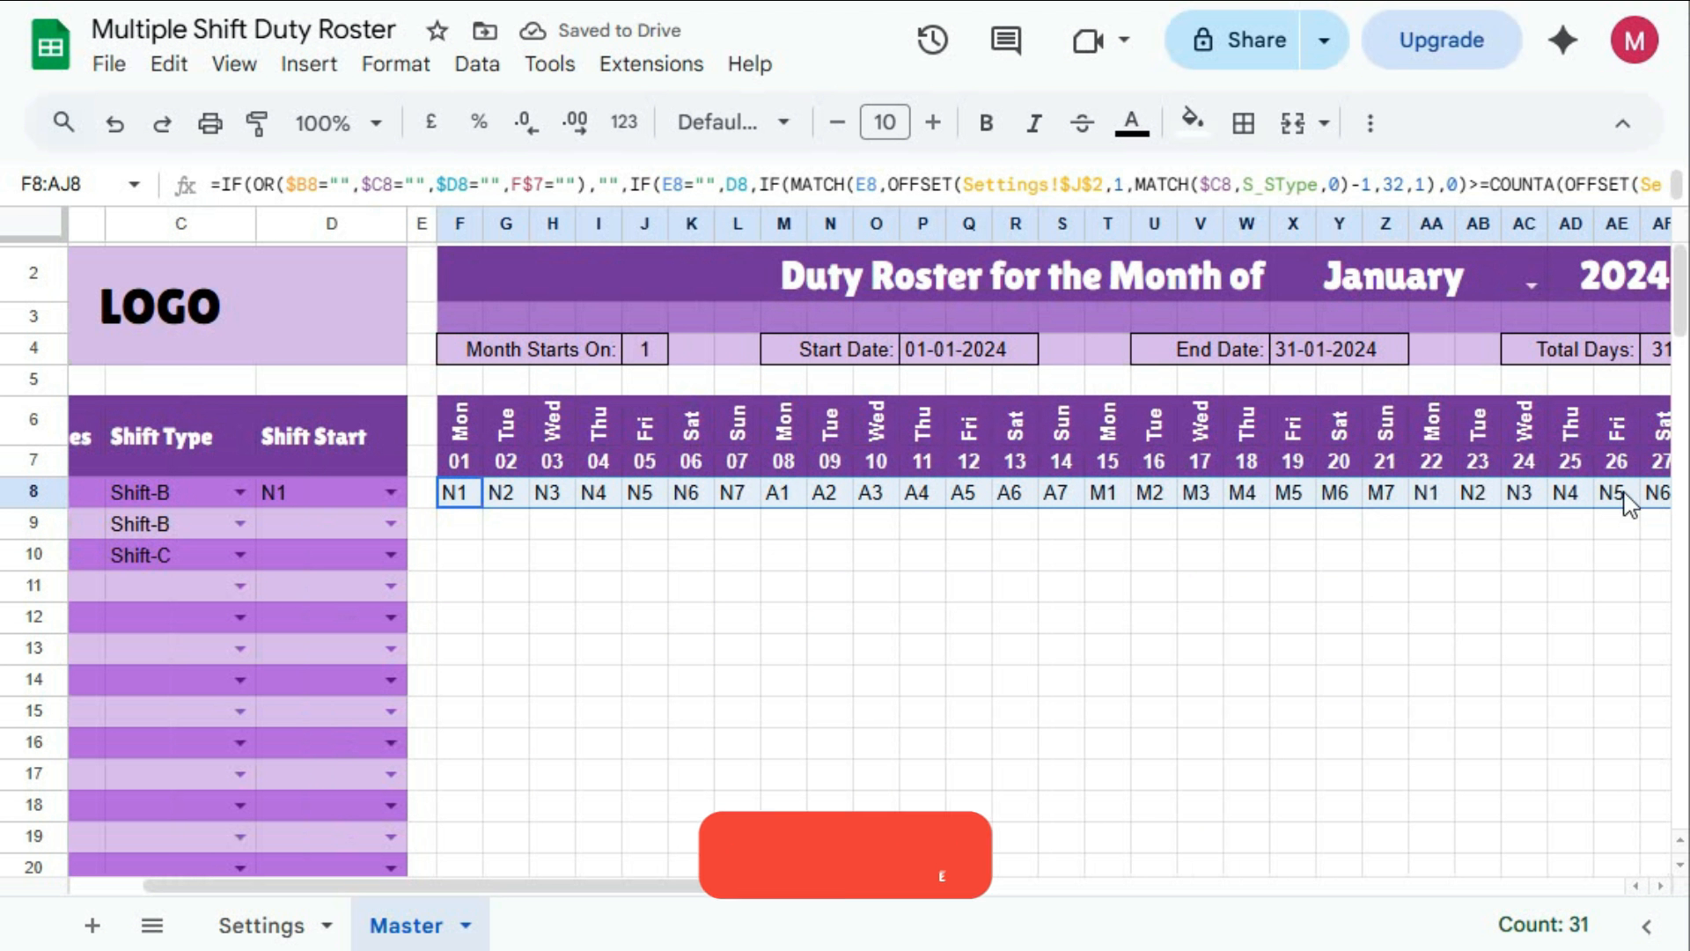
{"action": "left_click_drag", "start_coordinate": [1679, 304], "coordinate": [1654, 759]}
{"action": "scroll", "coordinate": [1409, 616], "scroll_direction": "up", "scroll_amount": 20}
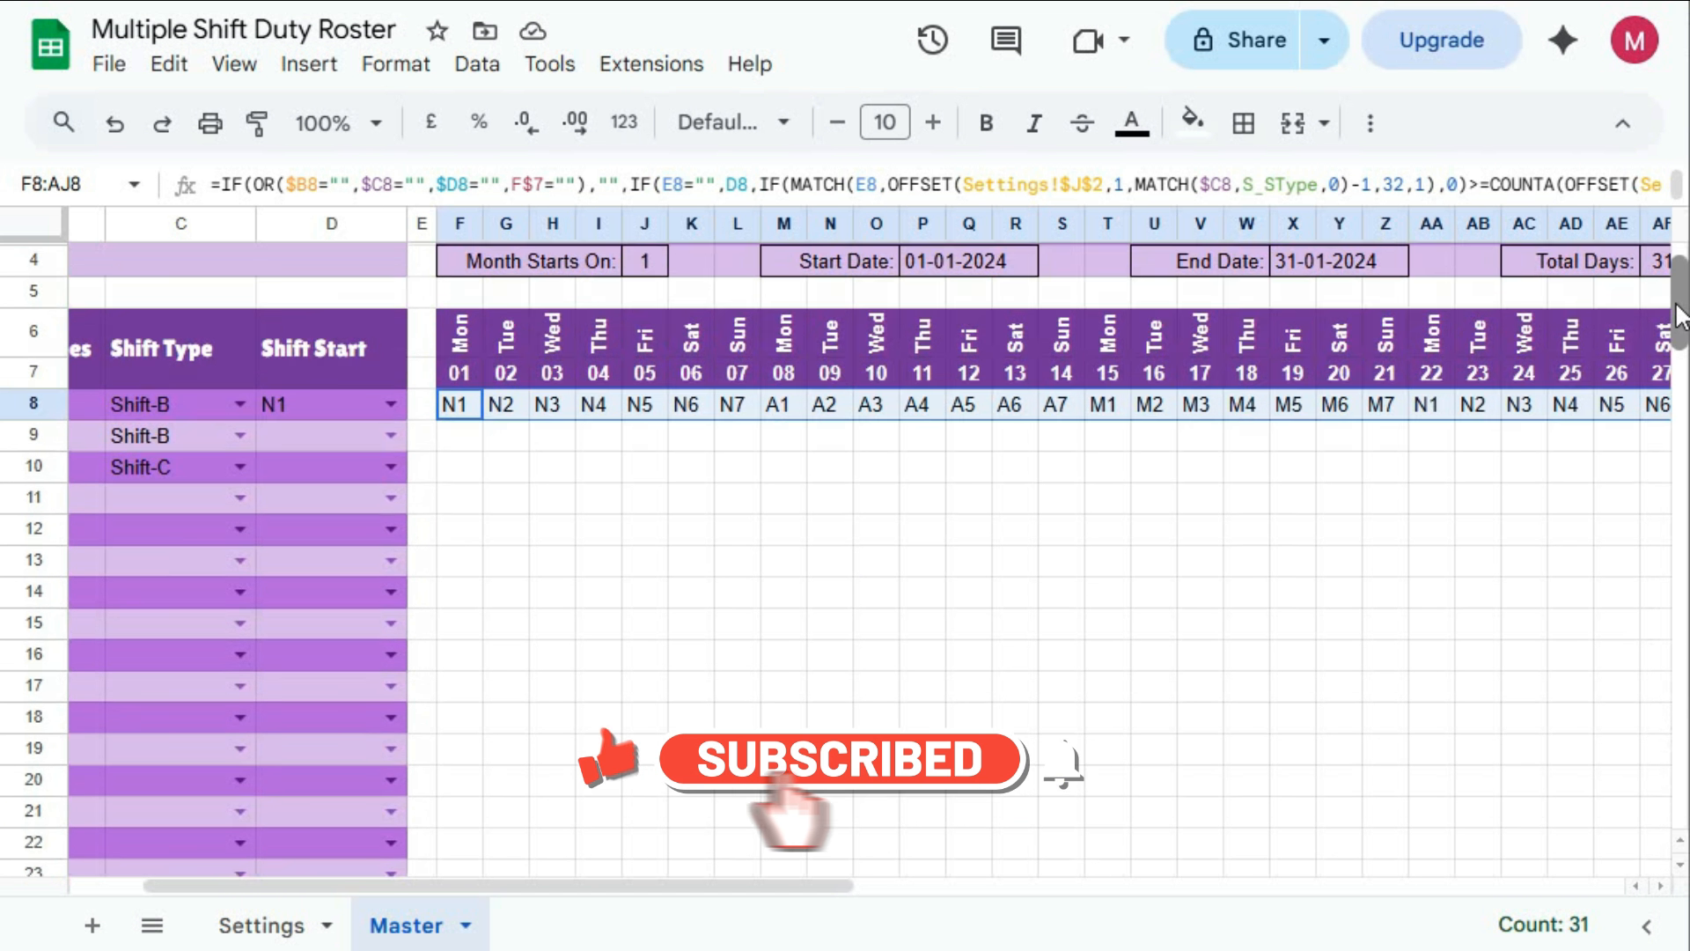
{"action": "left_click_drag", "start_coordinate": [804, 885], "coordinate": [1153, 642]}
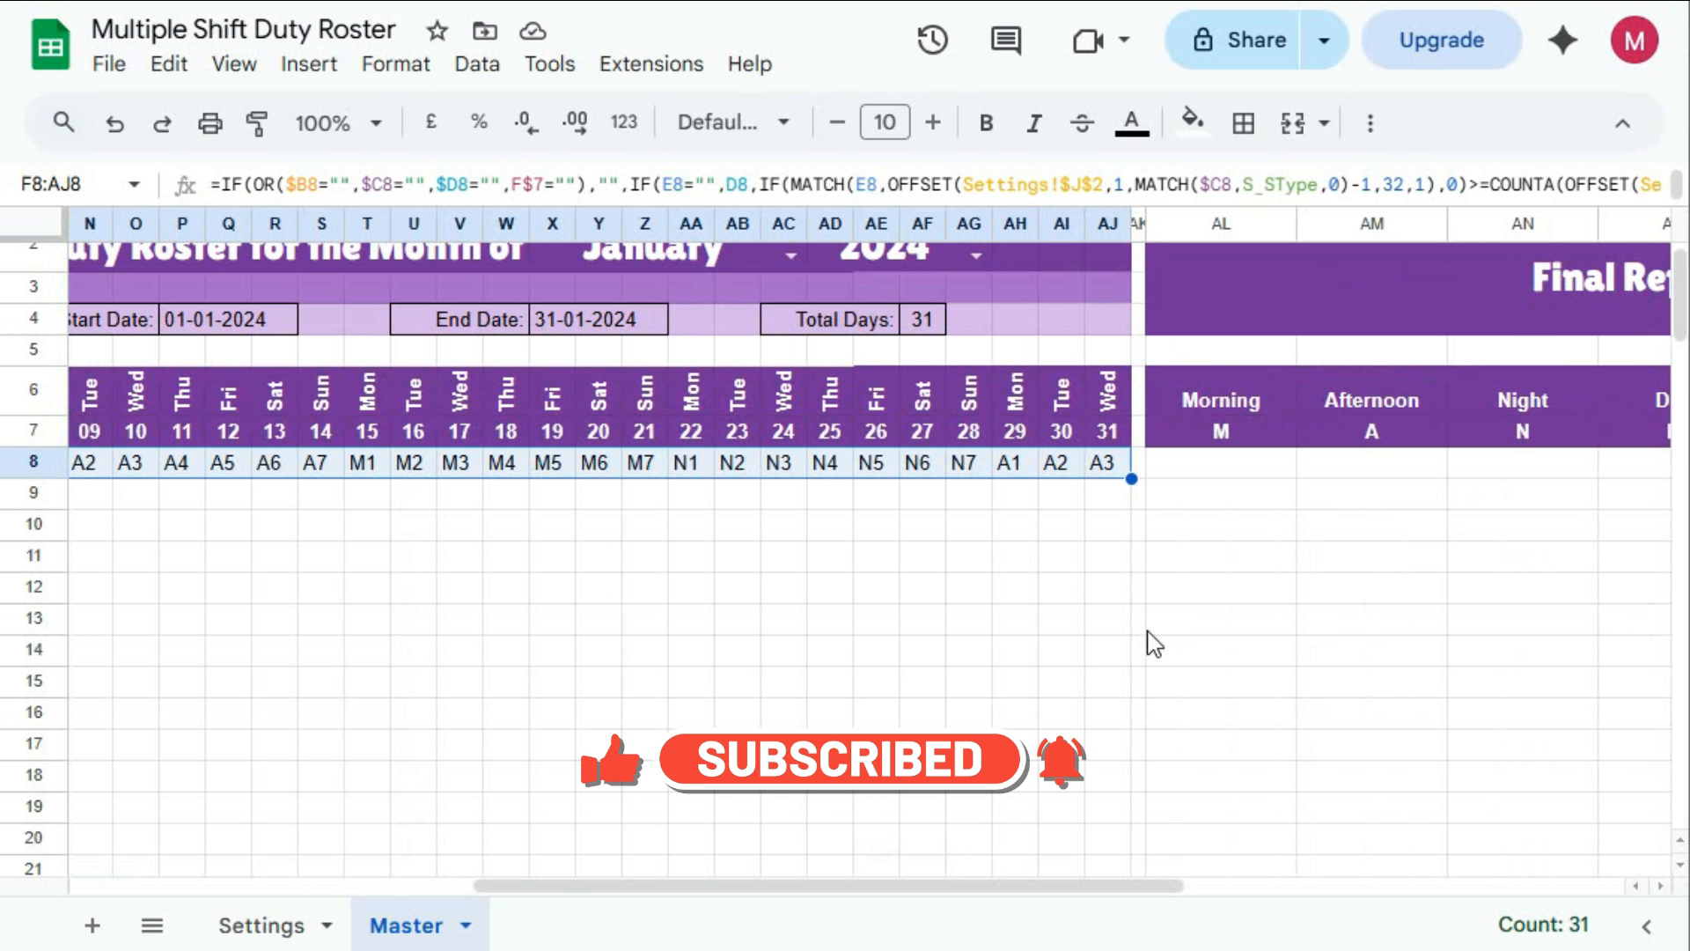
{"action": "left_click_drag", "start_coordinate": [1134, 477], "coordinate": [1086, 766]}
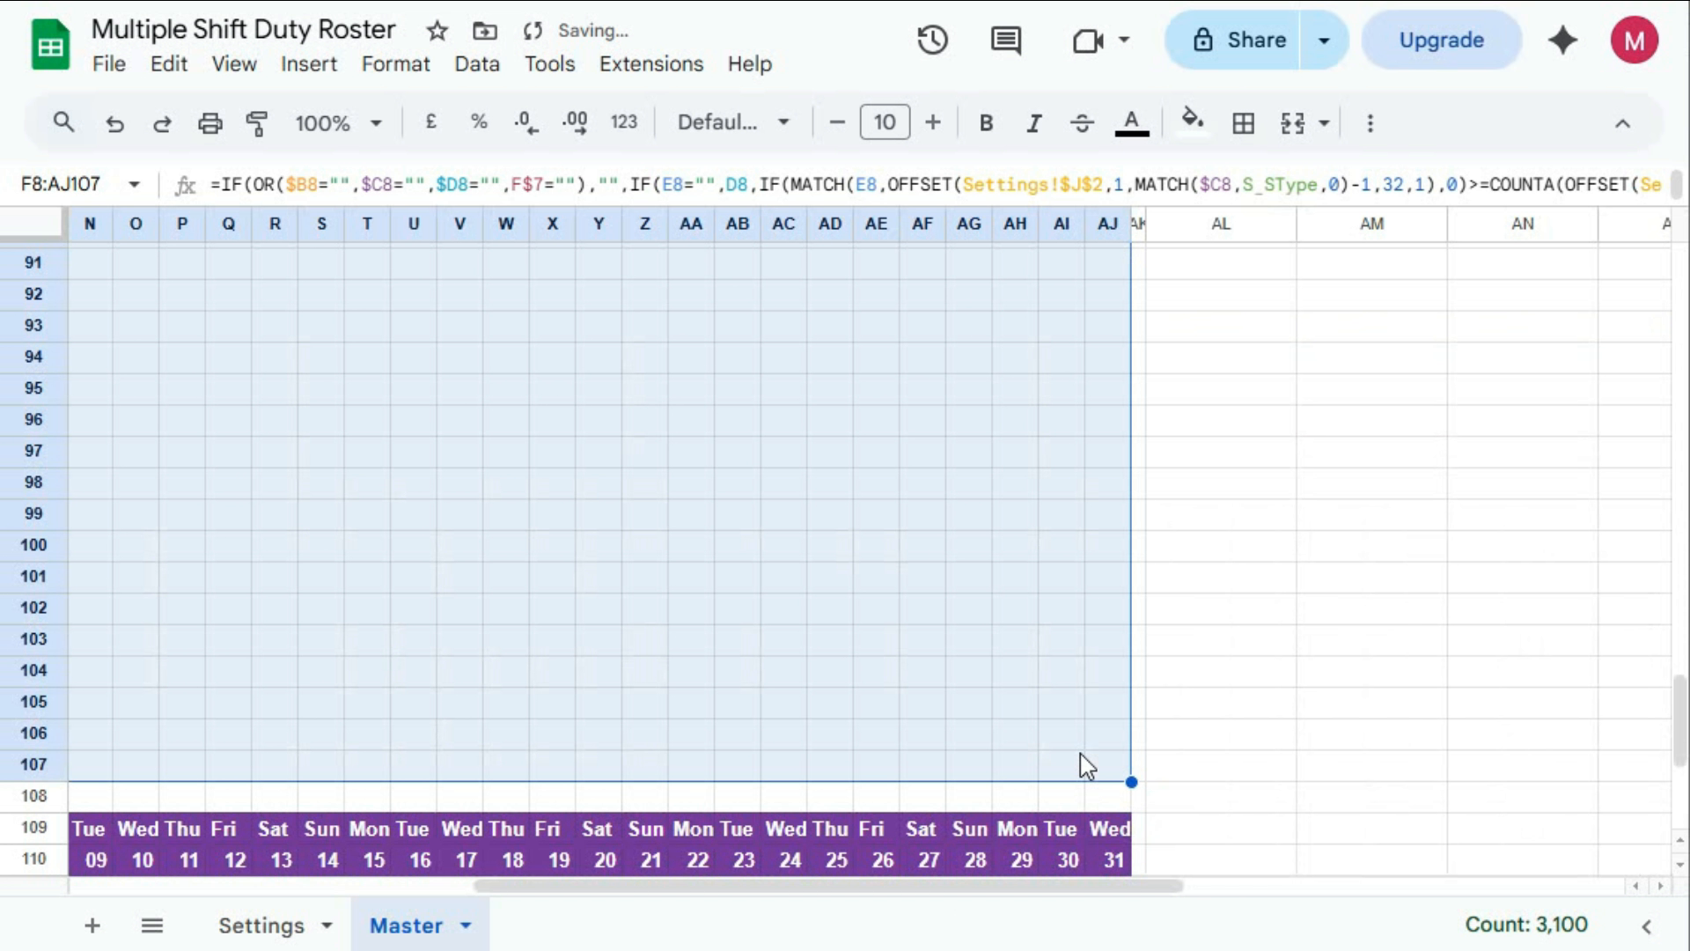
Set Employee-2's shift start in D9 to N7
{"action": "left_click_drag", "start_coordinate": [1092, 885], "coordinate": [728, 890]}
{"action": "left_click_drag", "start_coordinate": [1670, 682], "coordinate": [1664, 293]}
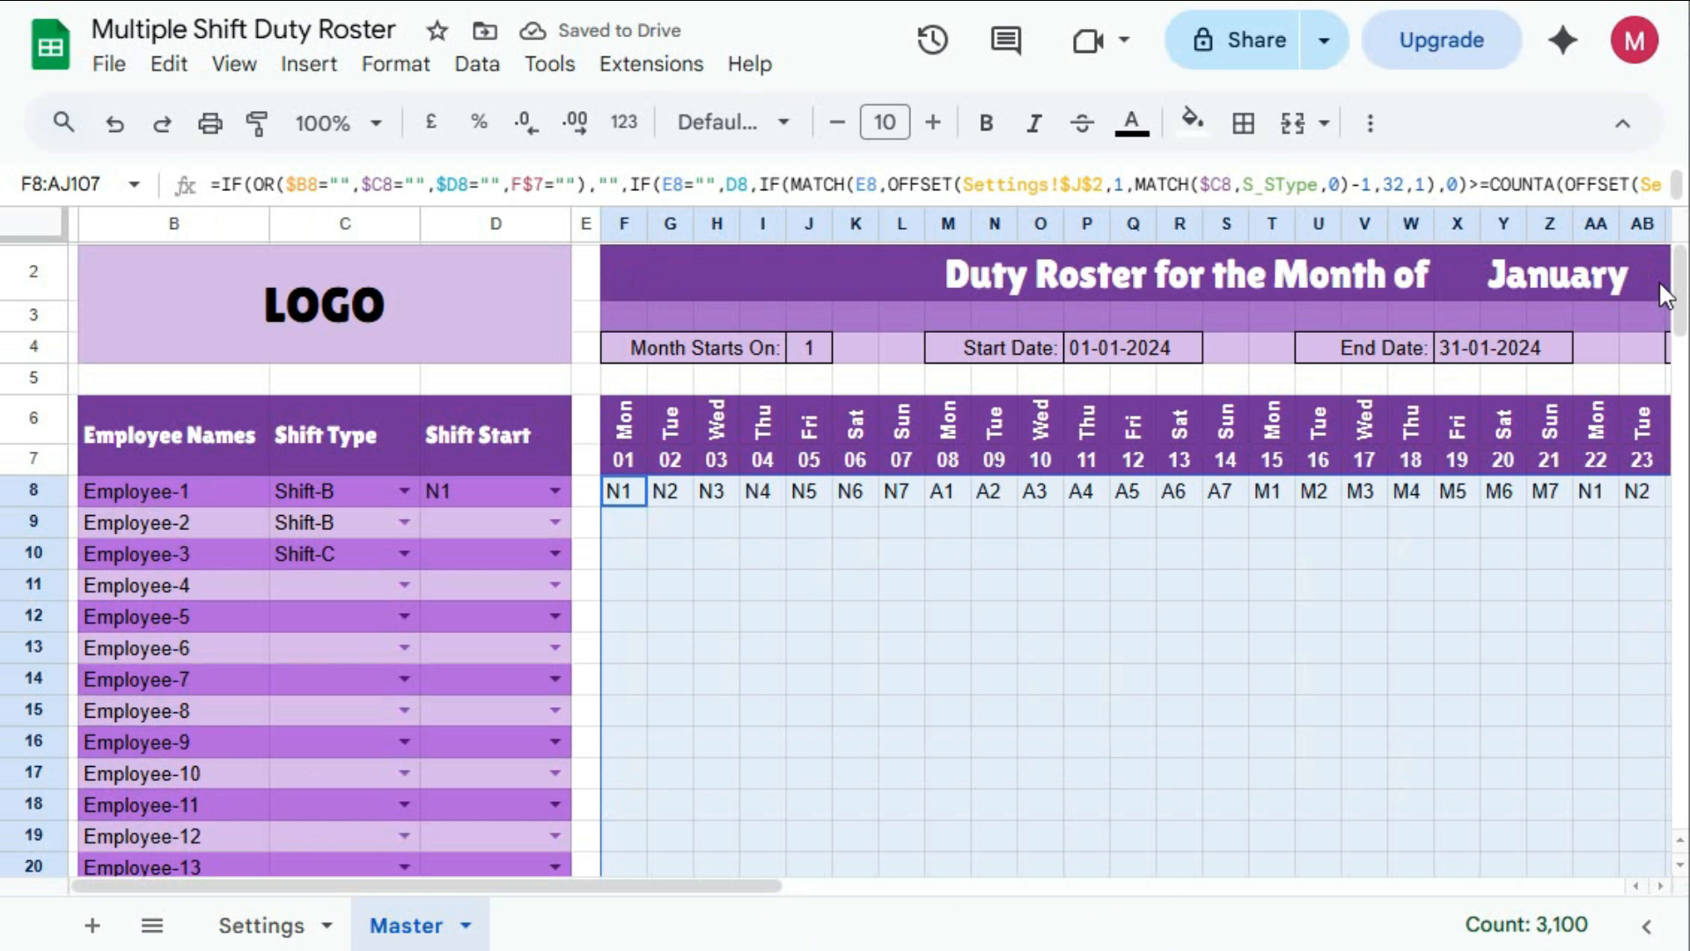
{"action": "left_click", "coordinate": [457, 530]}
{"action": "left_click", "coordinate": [449, 554]}
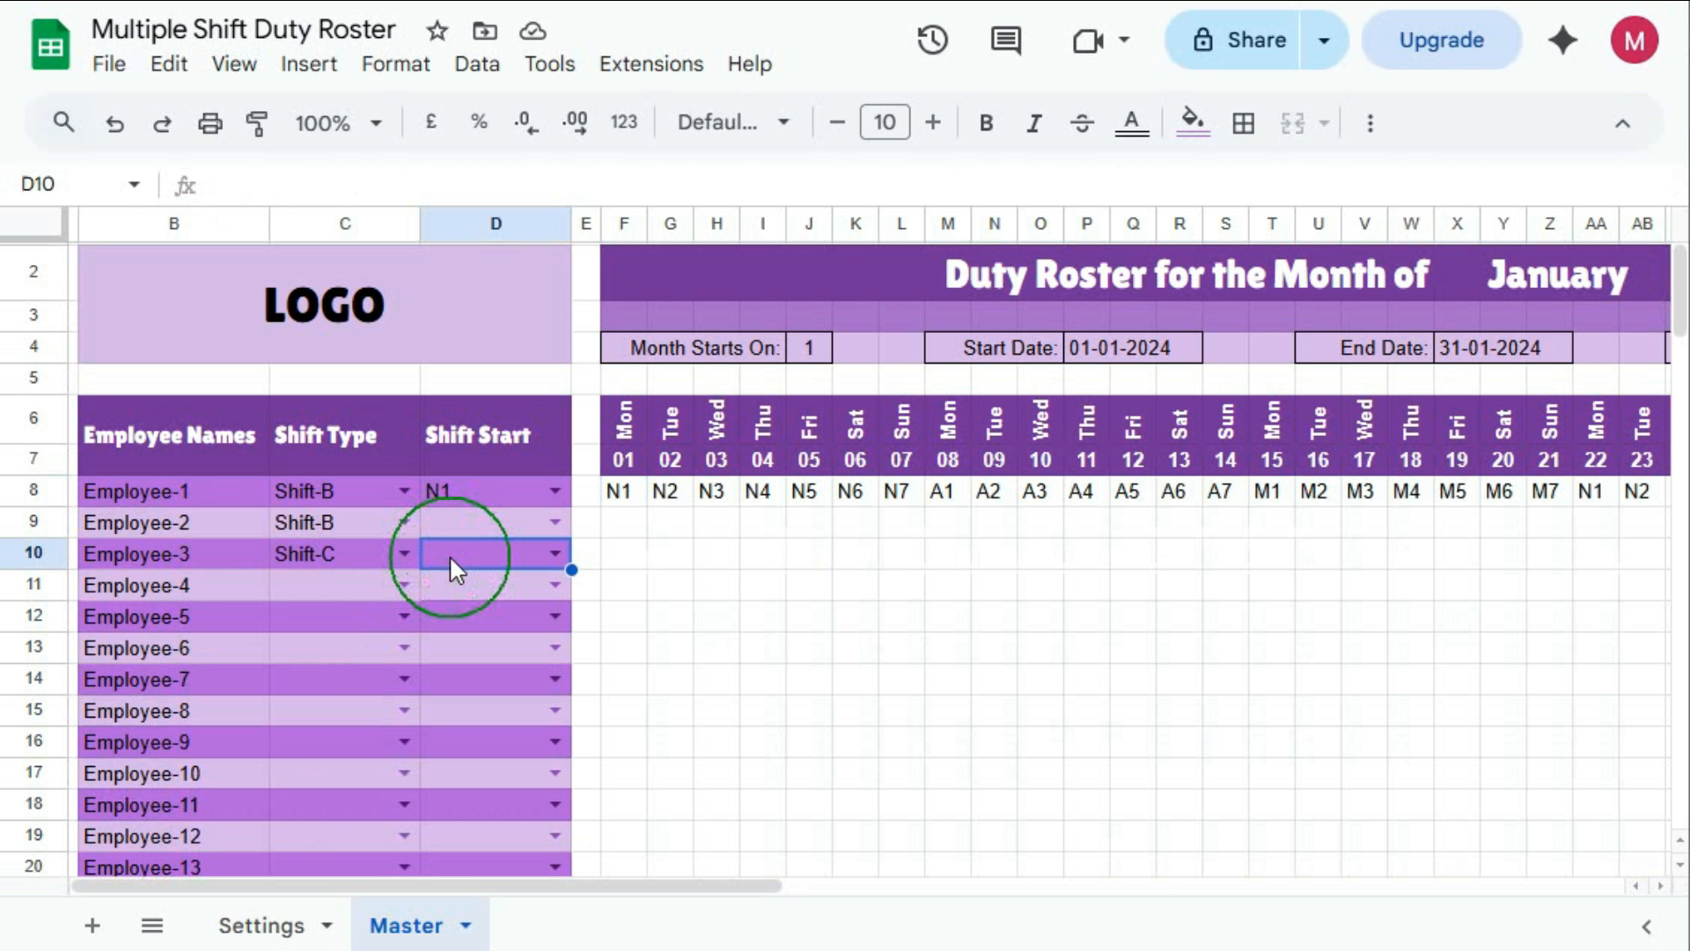
{"action": "left_click", "coordinate": [365, 583]}
{"action": "left_click", "coordinate": [492, 590]}
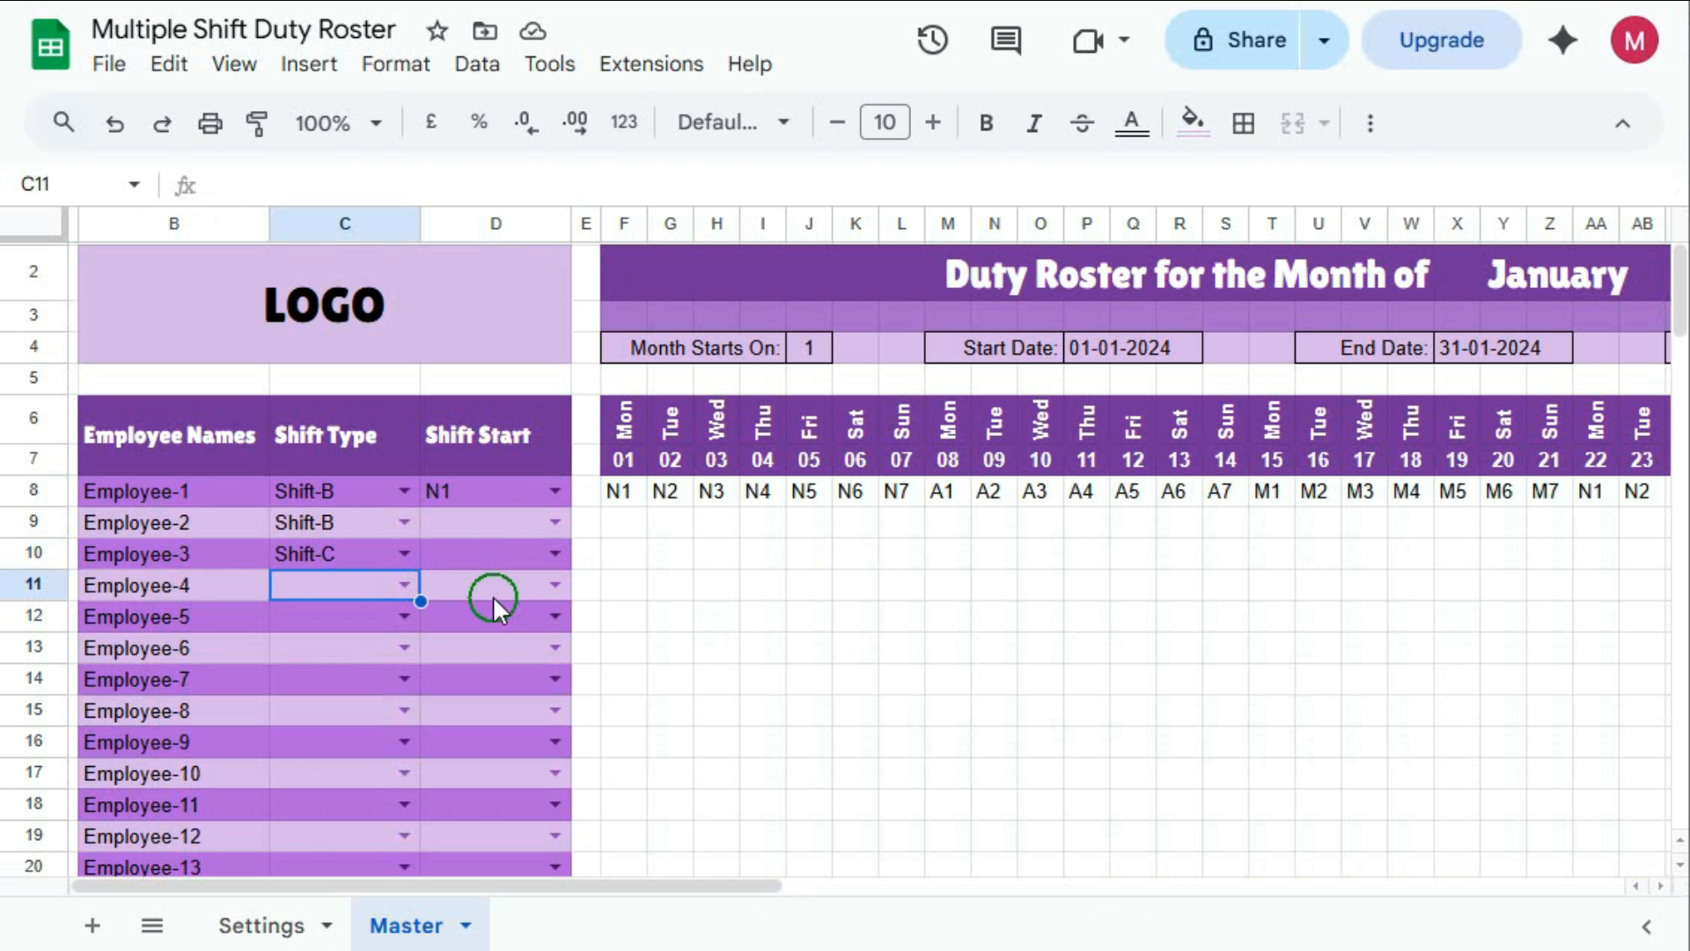
{"action": "left_click", "coordinate": [554, 524]}
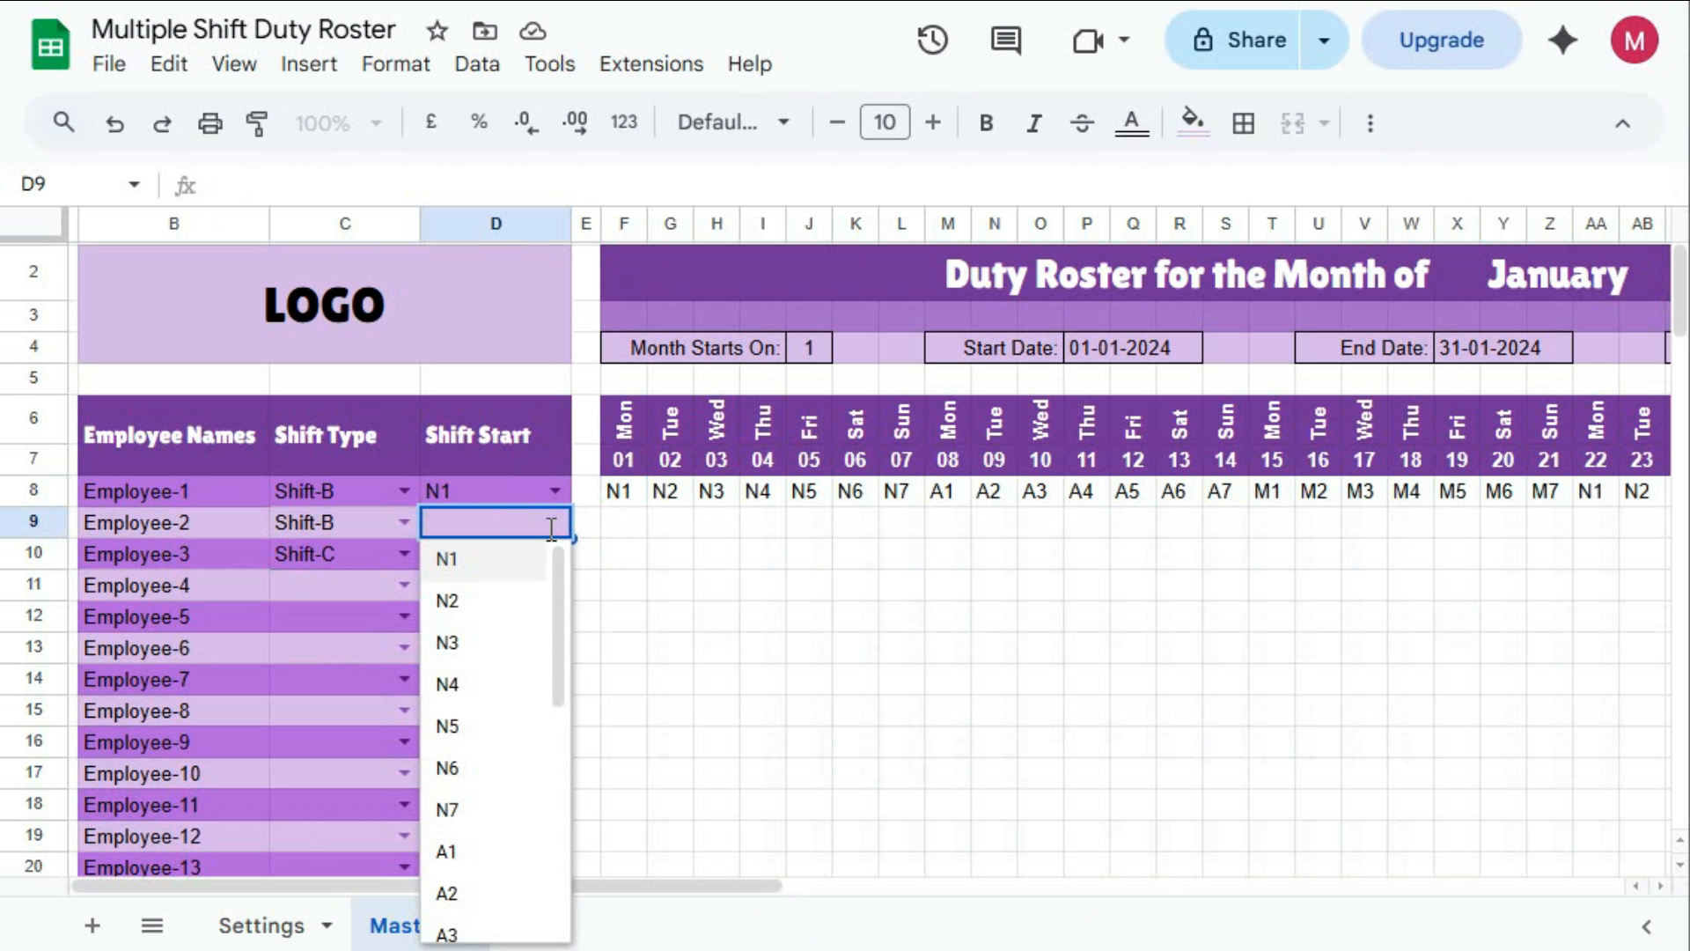
{"action": "left_click", "coordinate": [453, 810]}
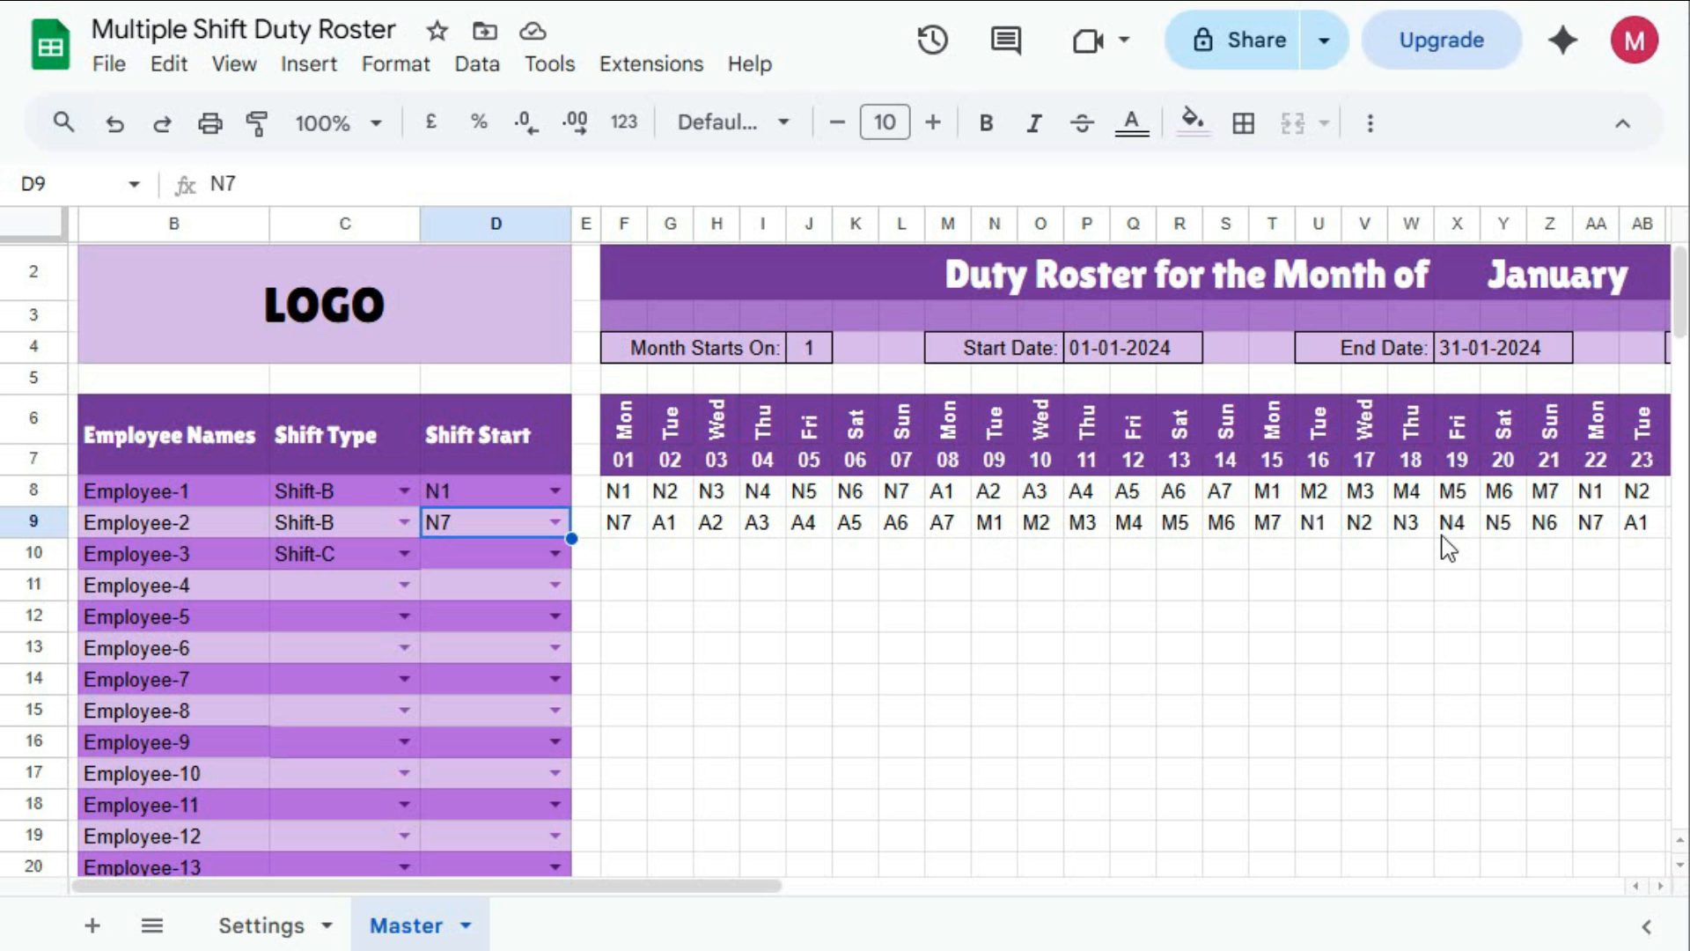
Assign Employee-4 Shift-D with shift start N6, and set Employee-3's shift start to N1
{"action": "left_click", "coordinate": [404, 584]}
{"action": "left_click", "coordinate": [334, 746]}
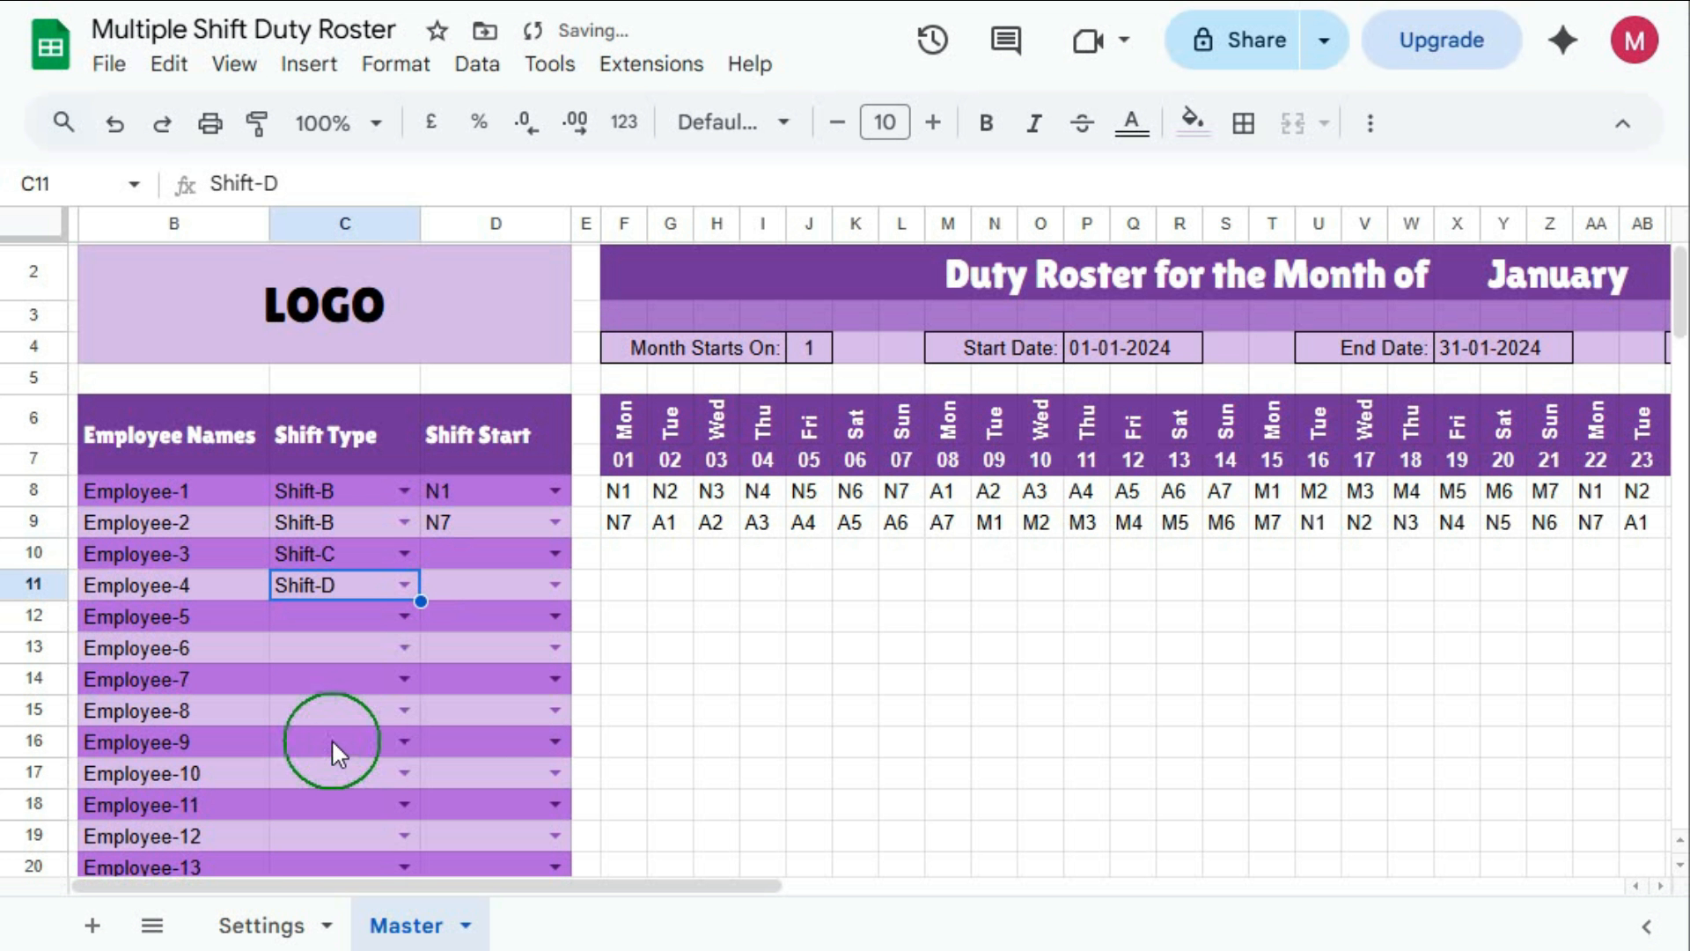
{"action": "left_click", "coordinate": [555, 584]}
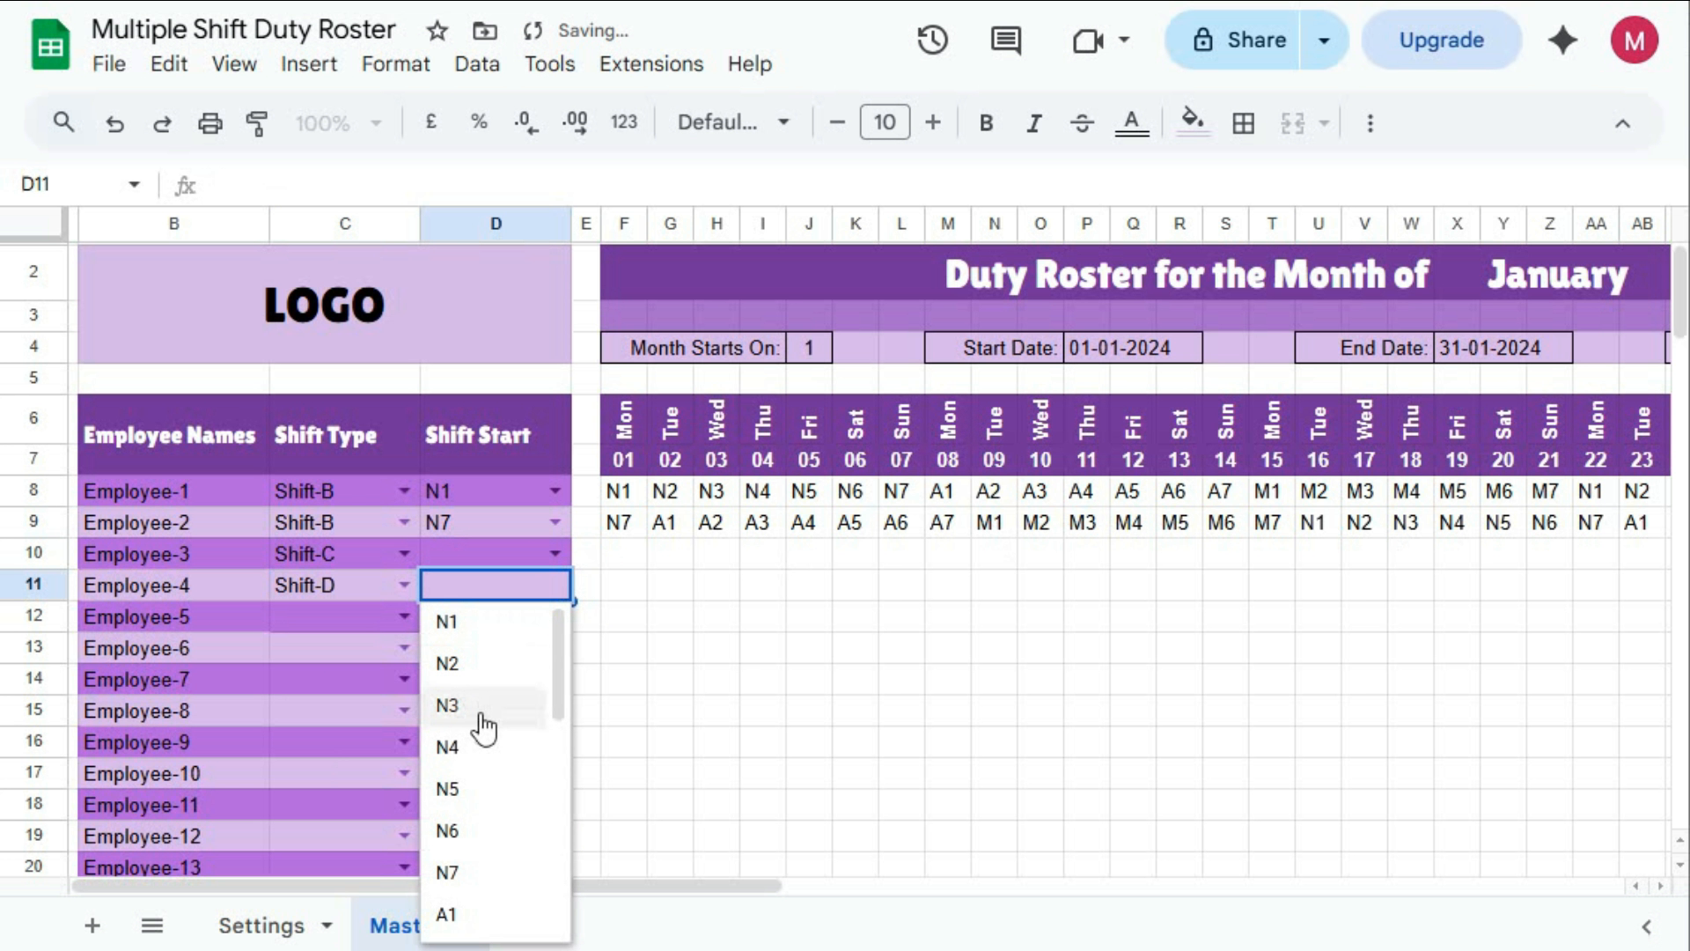
{"action": "left_click", "coordinate": [458, 832]}
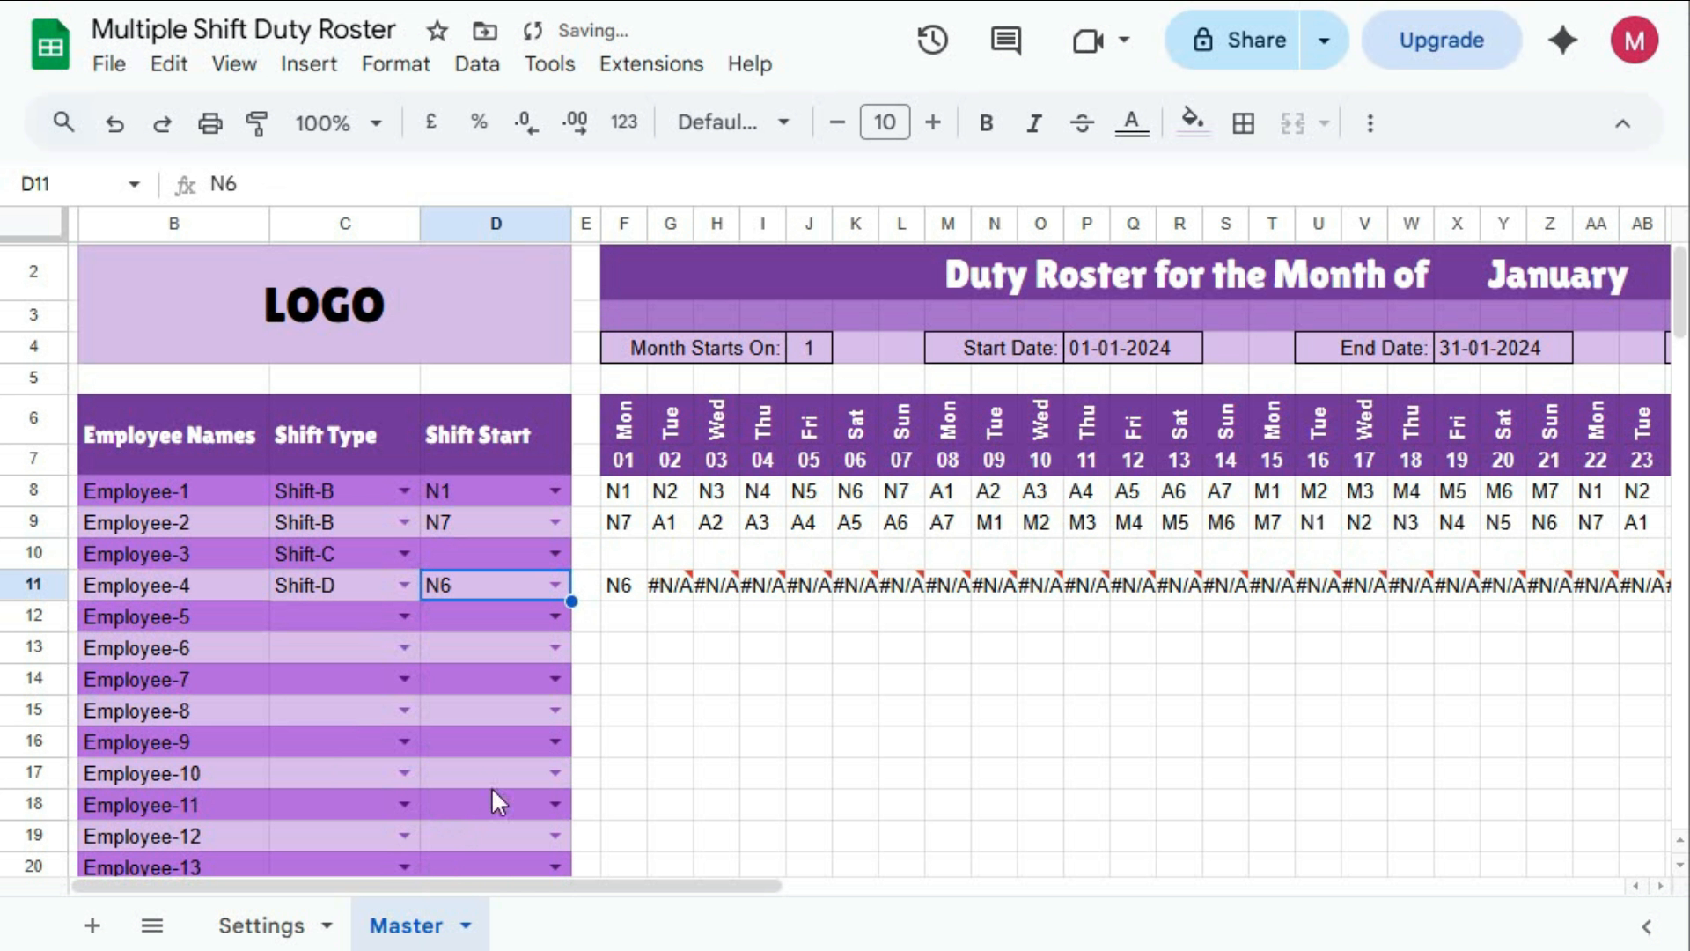
{"action": "left_click", "coordinate": [554, 553]}
{"action": "left_click", "coordinate": [470, 595]}
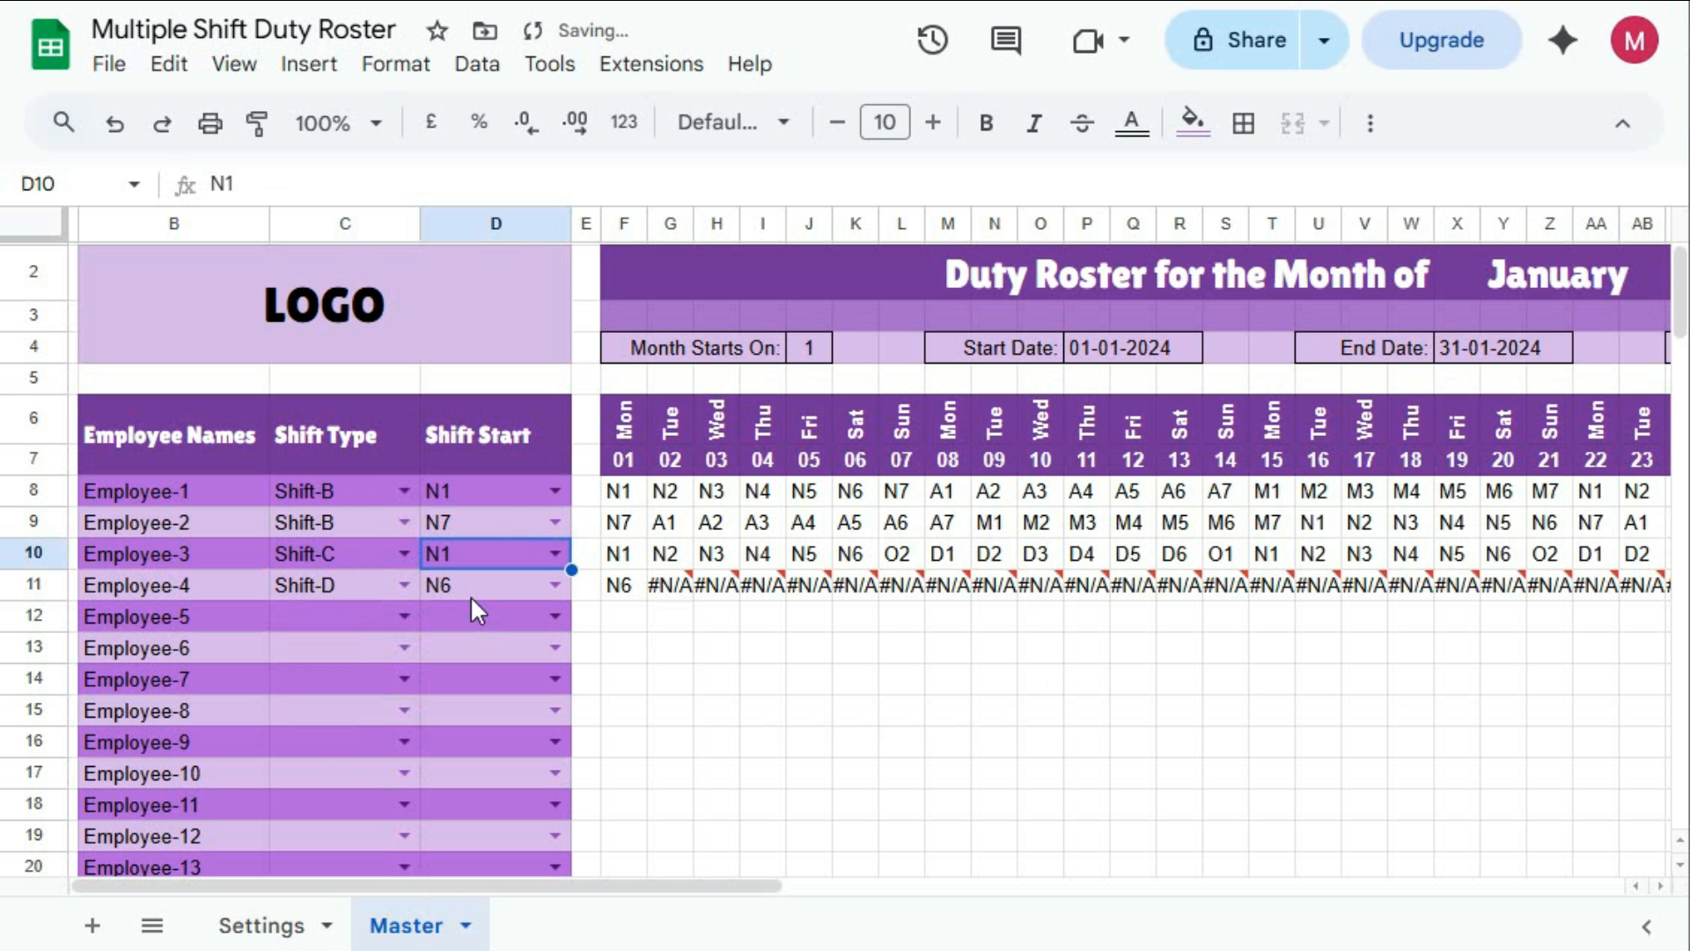
Inspect Employee-4's roster formula in row 11 and the shift start options offered for Employee-4 and Employee-3
{"action": "double_click", "coordinate": [658, 585]}
{"action": "key", "text": "Return"}
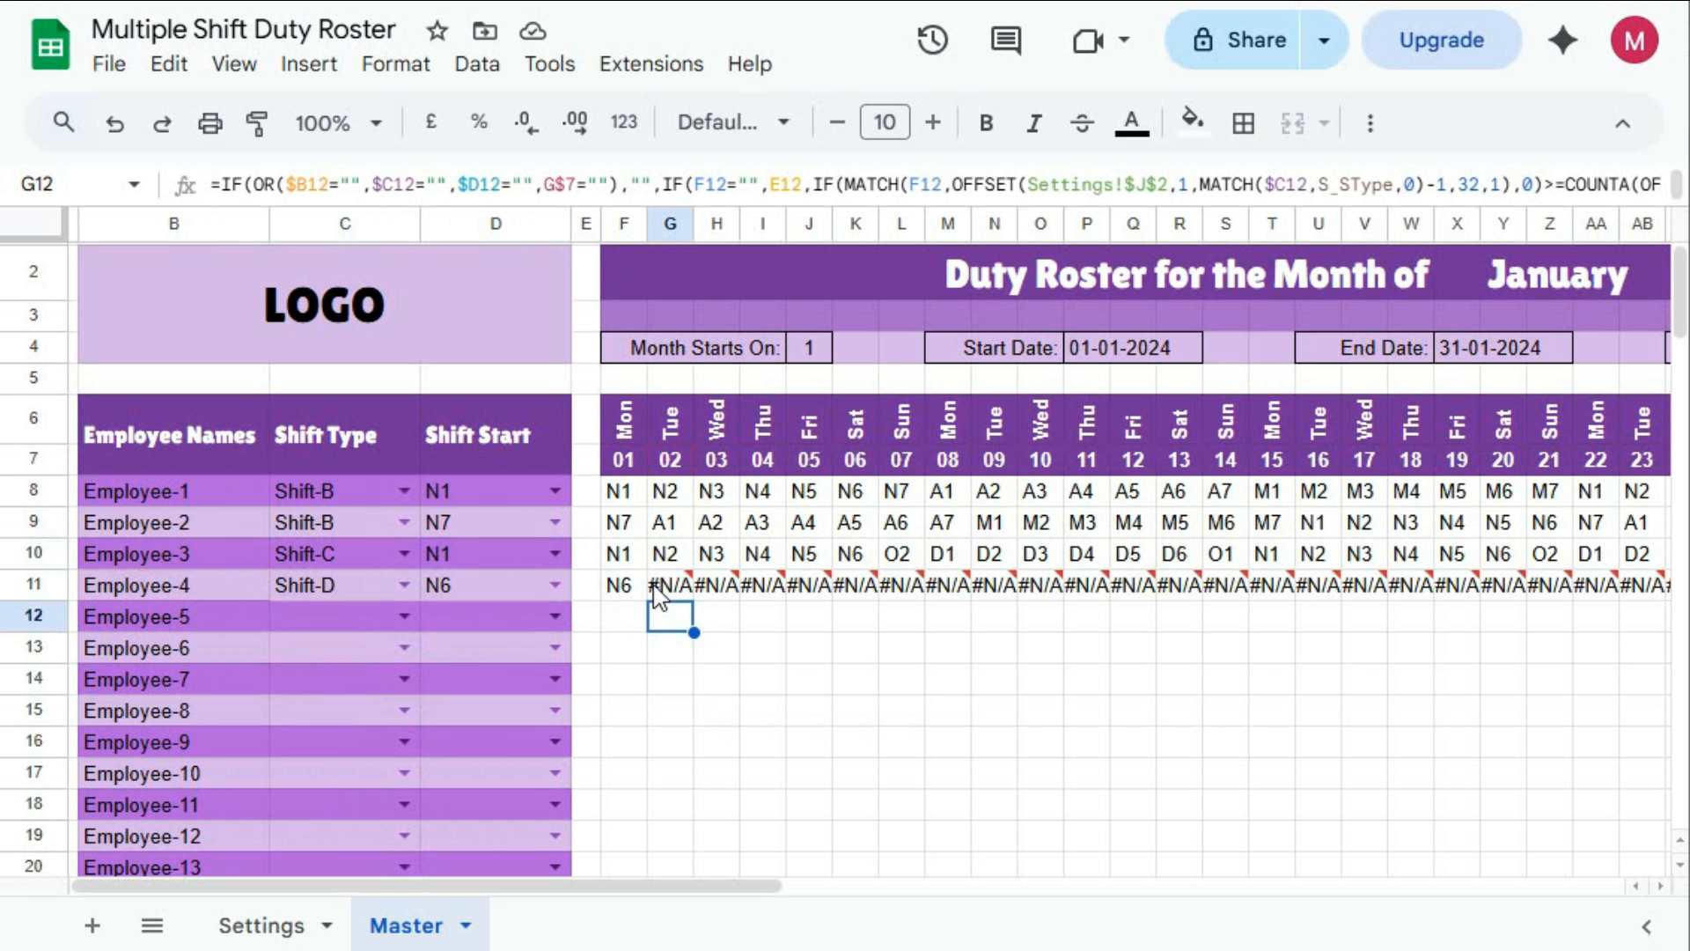
{"action": "left_click", "coordinate": [555, 584]}
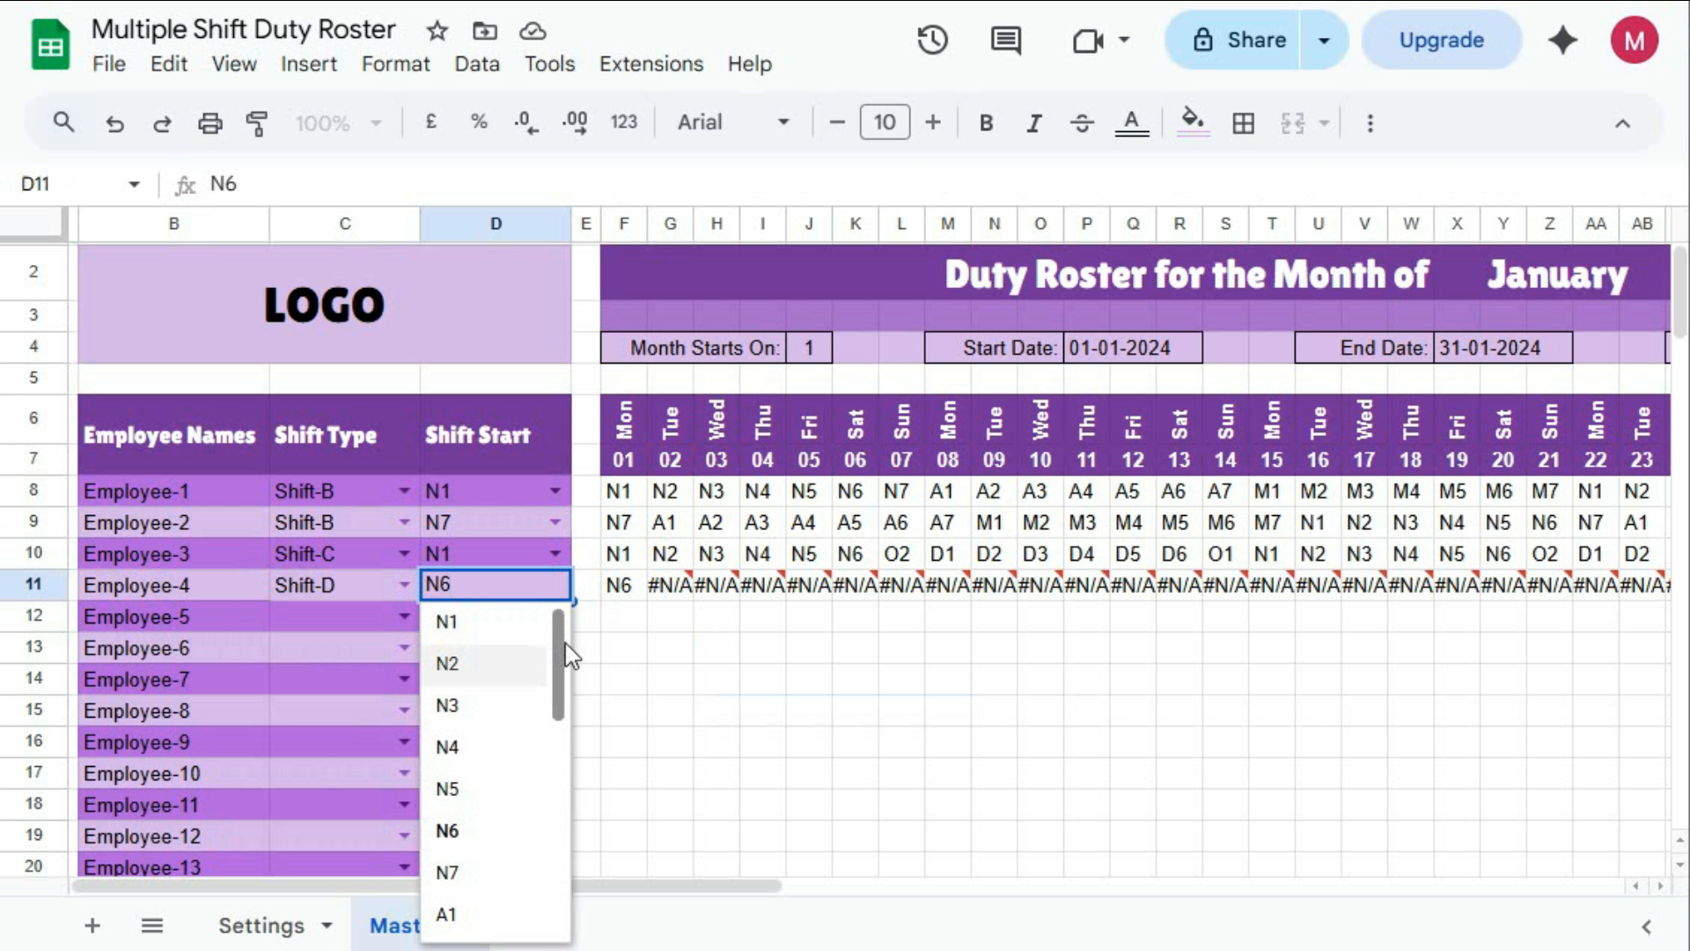
{"action": "left_click", "coordinate": [558, 557]}
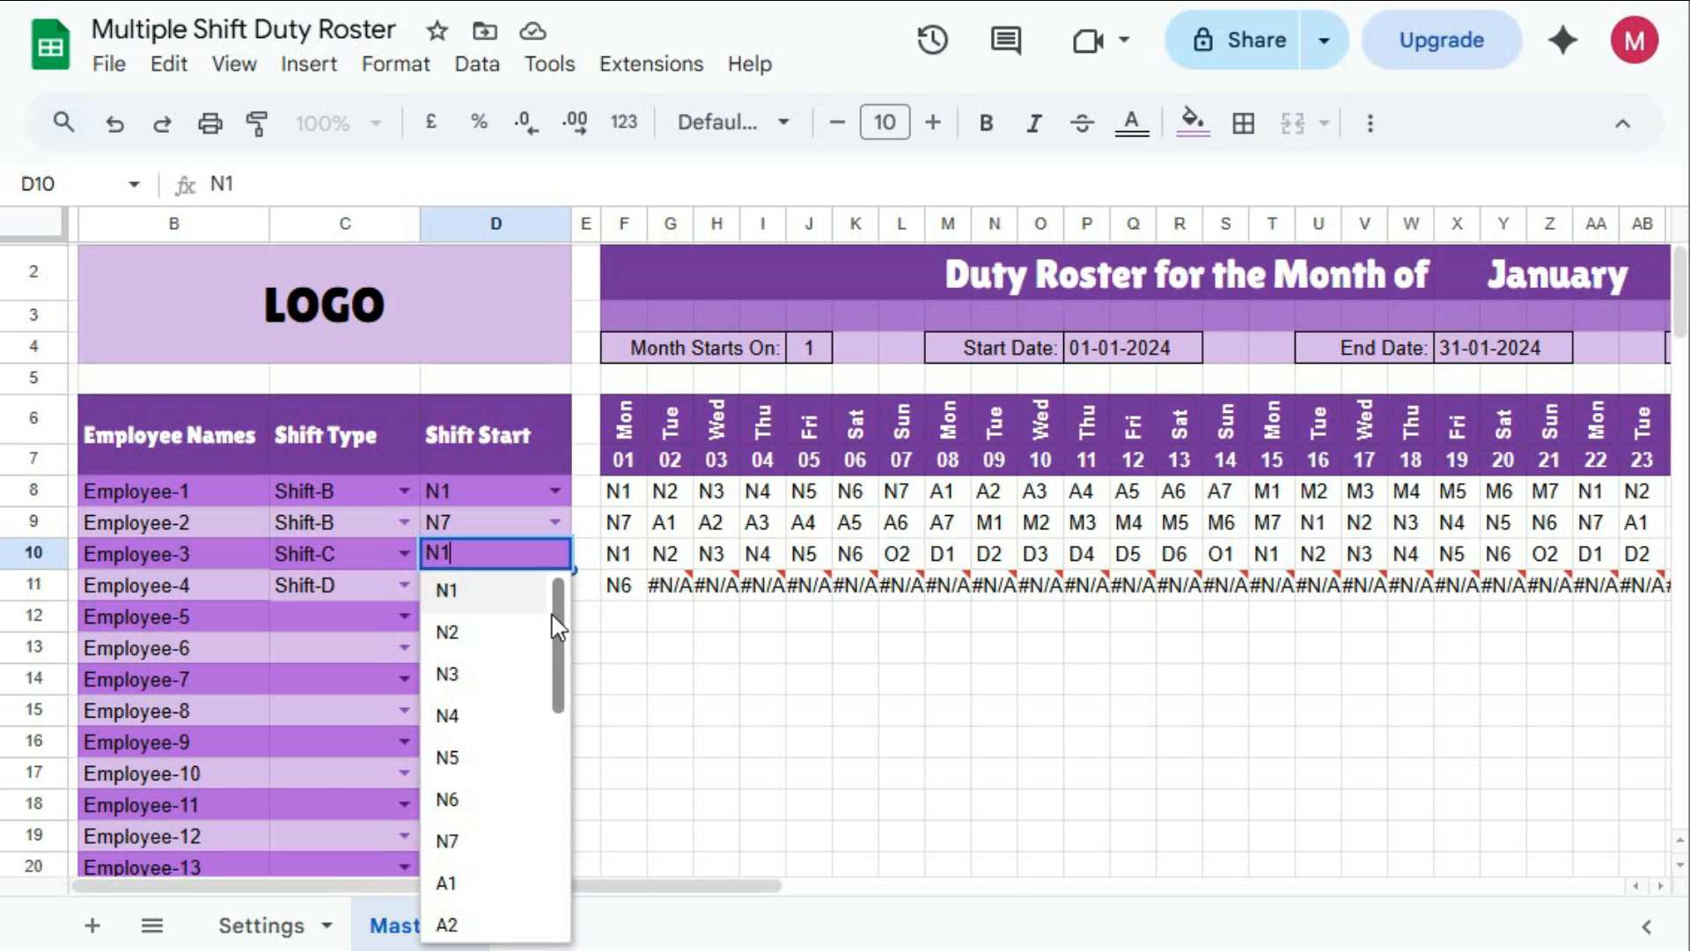
Change the Shift Start validation rule for D8:D107 to use the relative source range =Settings!P3:AU3
{"action": "left_click", "coordinate": [501, 488]}
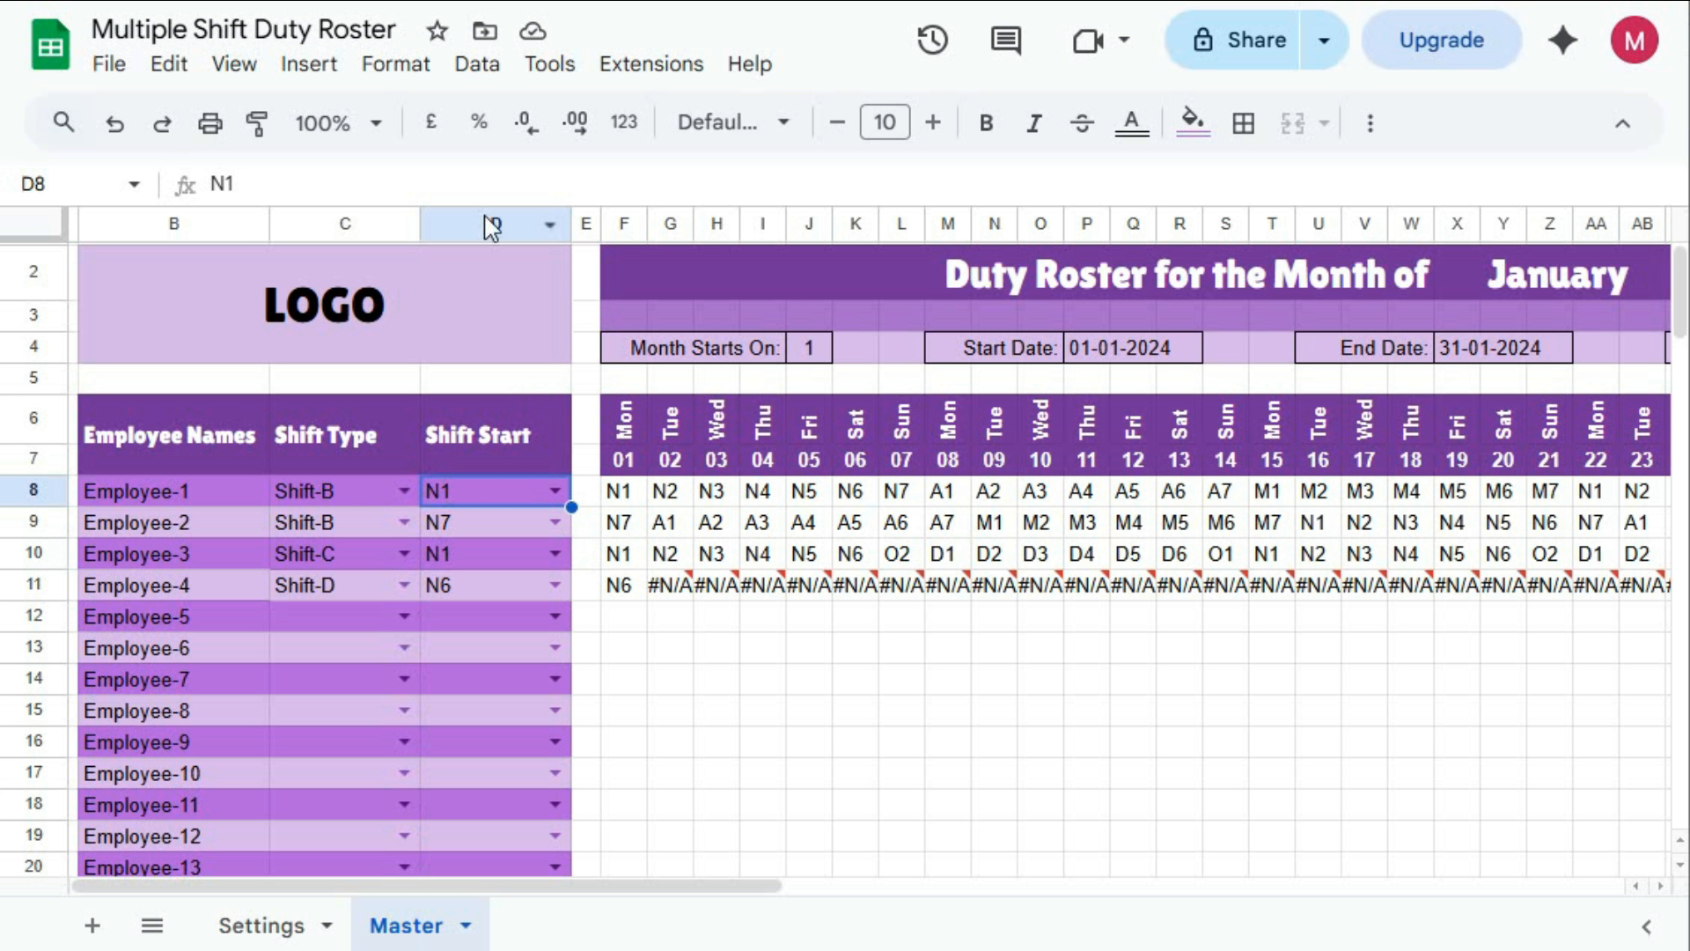
{"action": "left_click", "coordinate": [464, 66]}
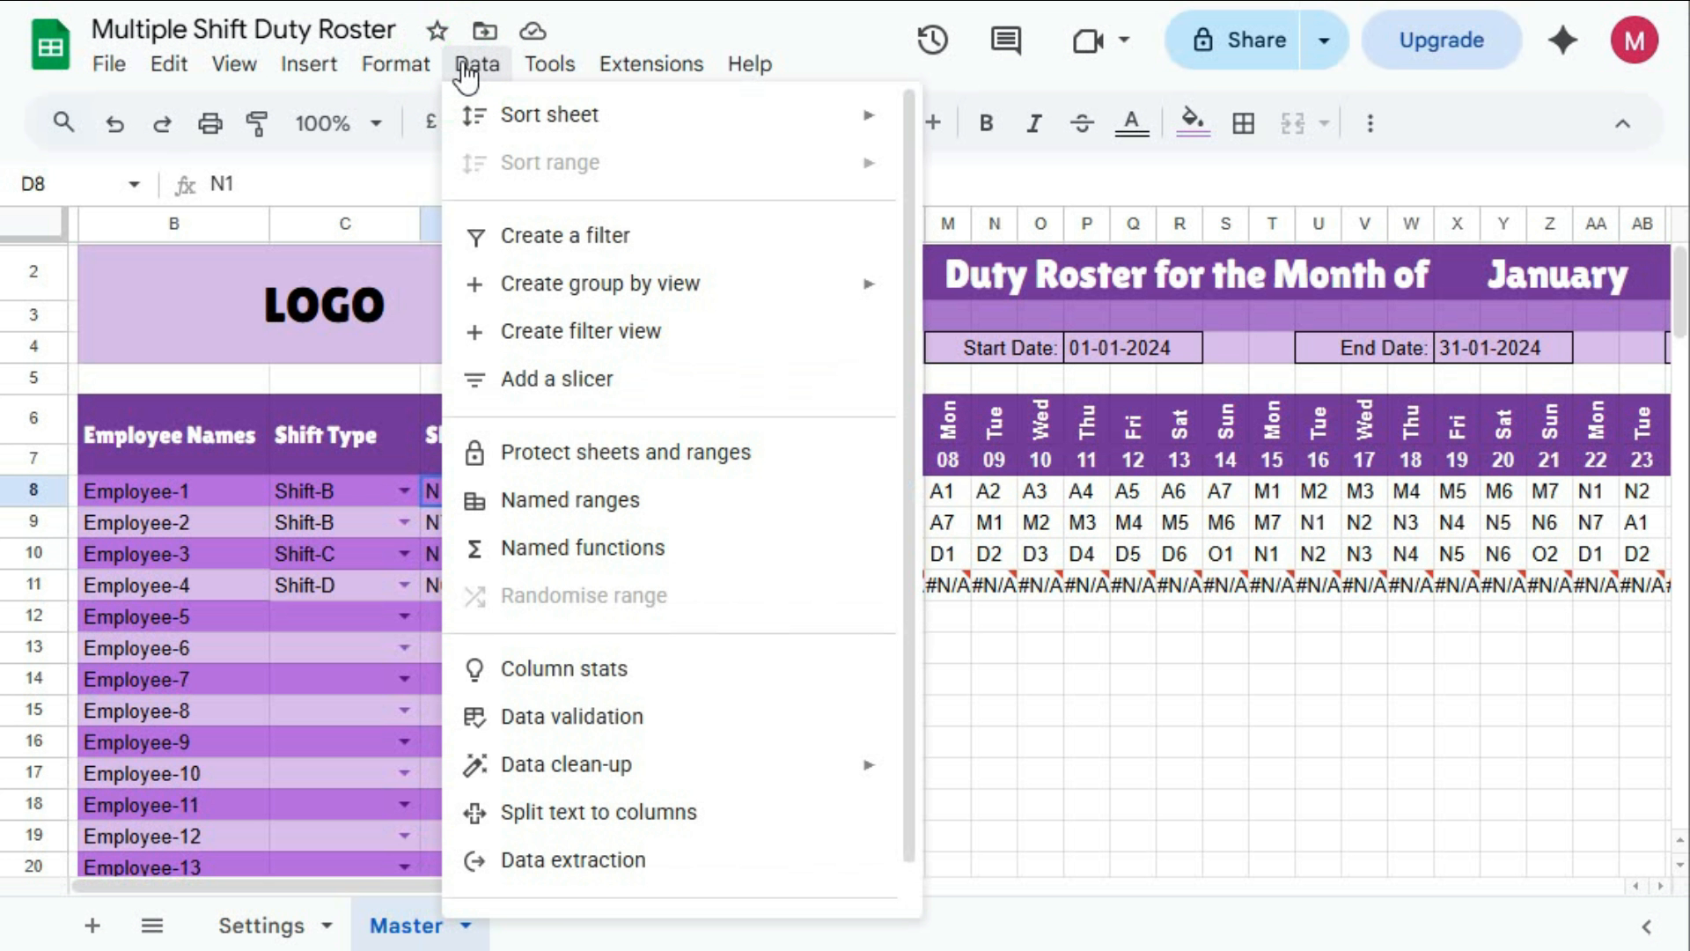
{"action": "left_click", "coordinate": [588, 726]}
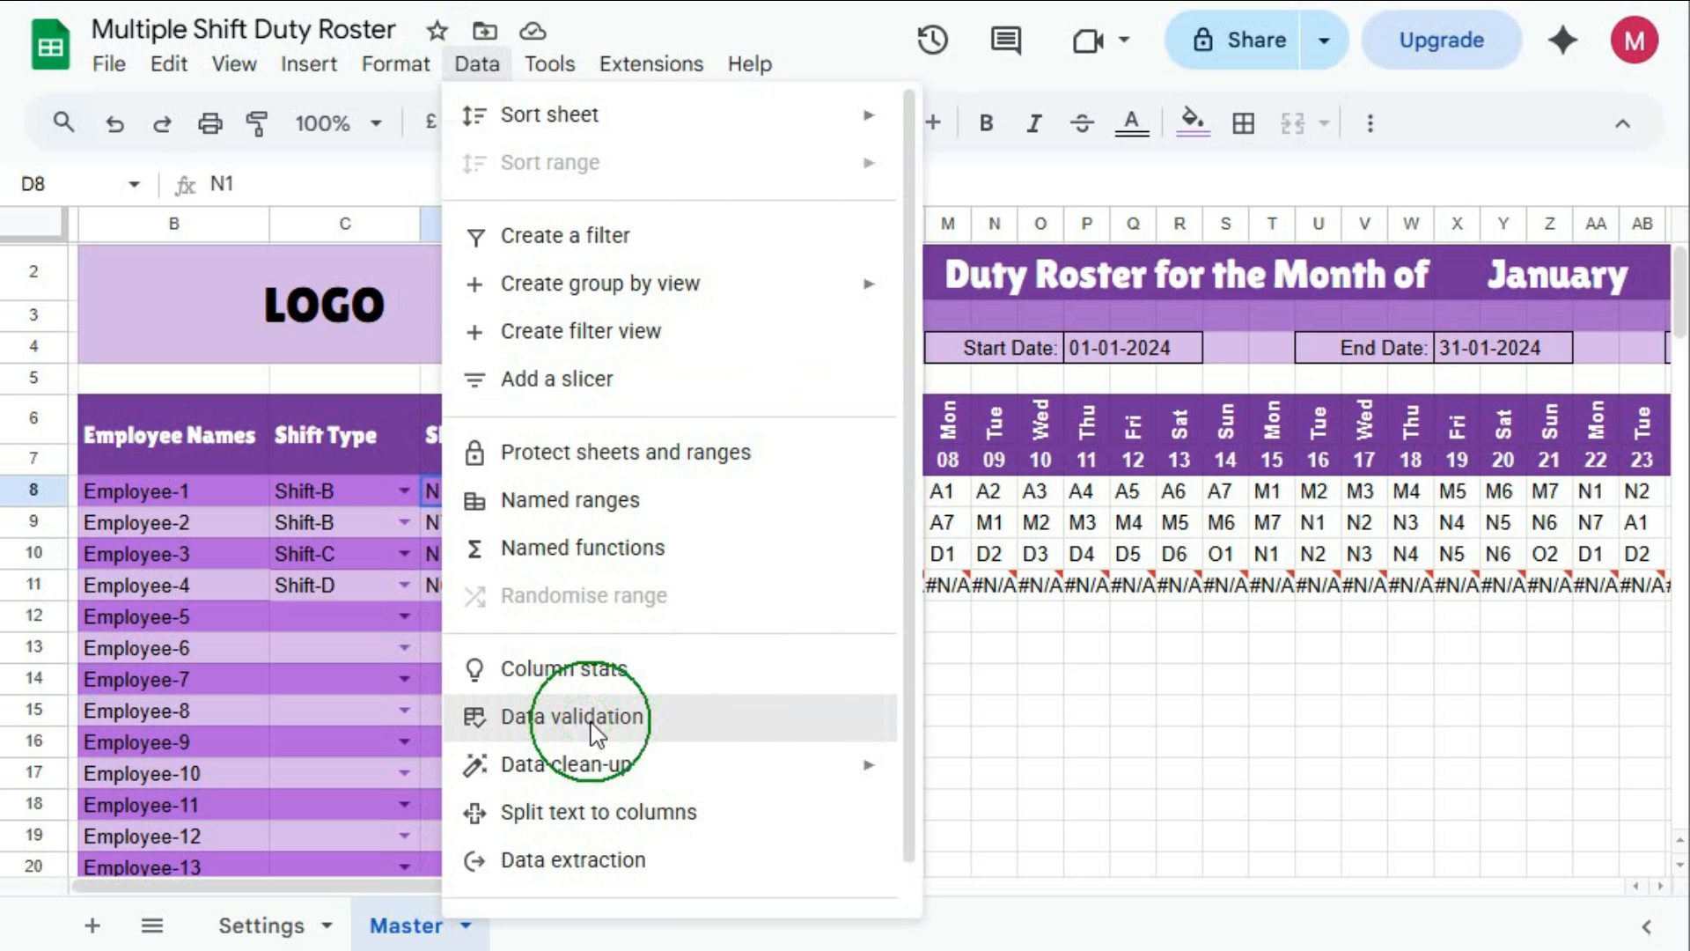
{"action": "left_click", "coordinate": [1426, 583]}
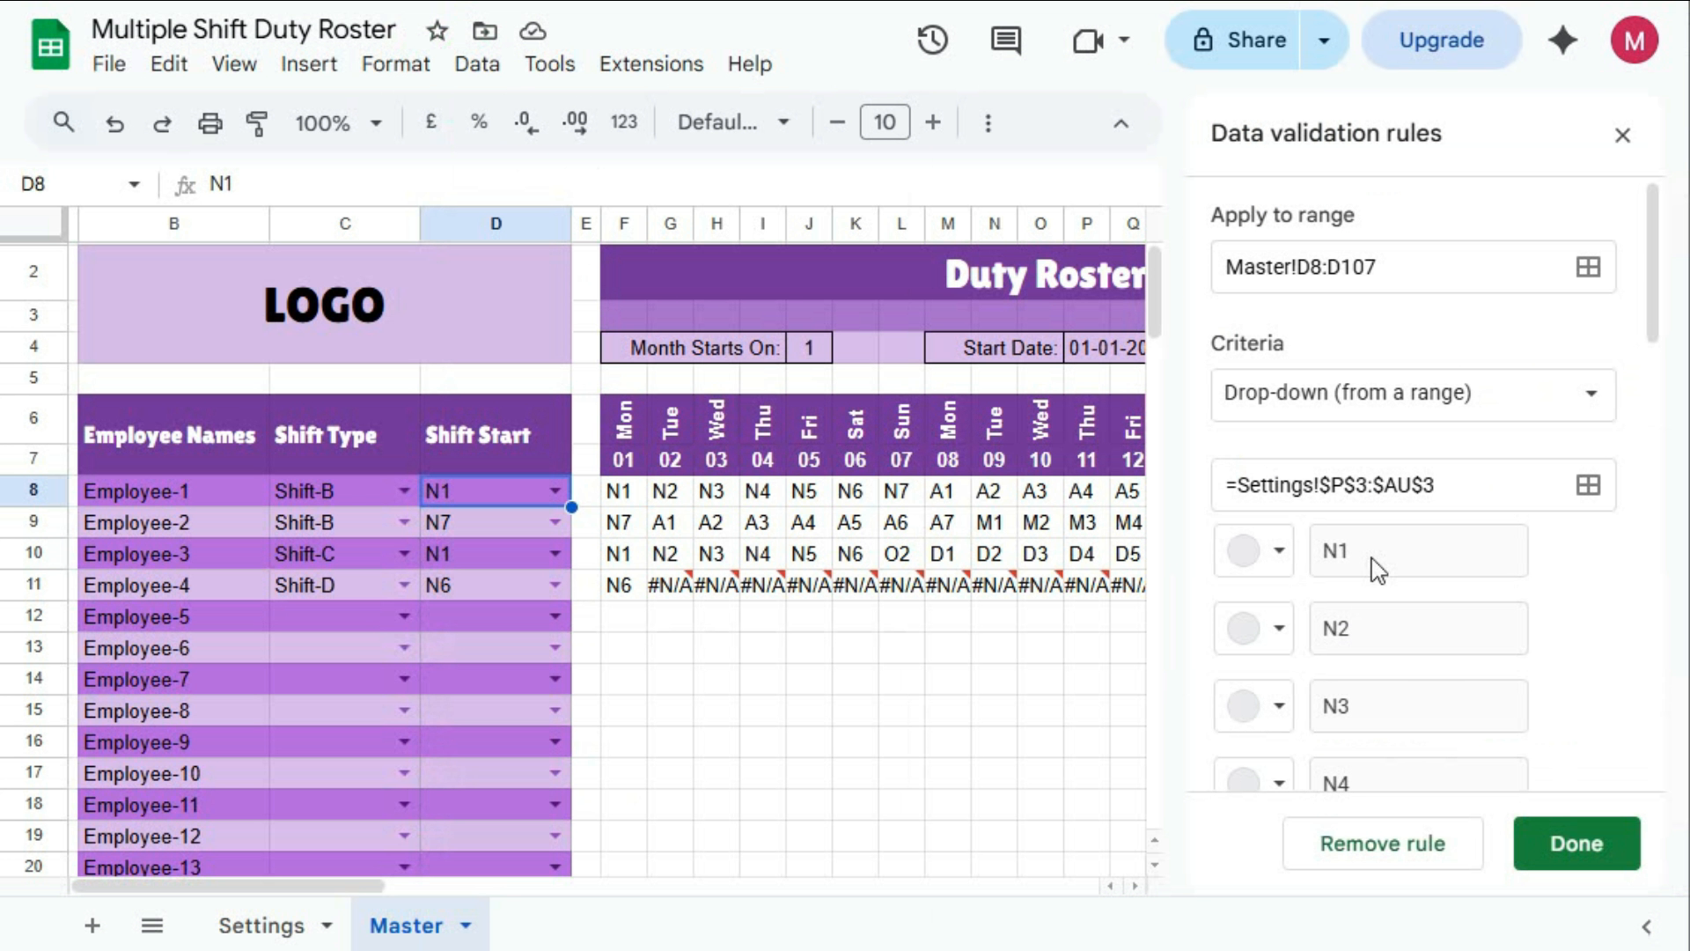
{"action": "left_click", "coordinate": [1329, 487]}
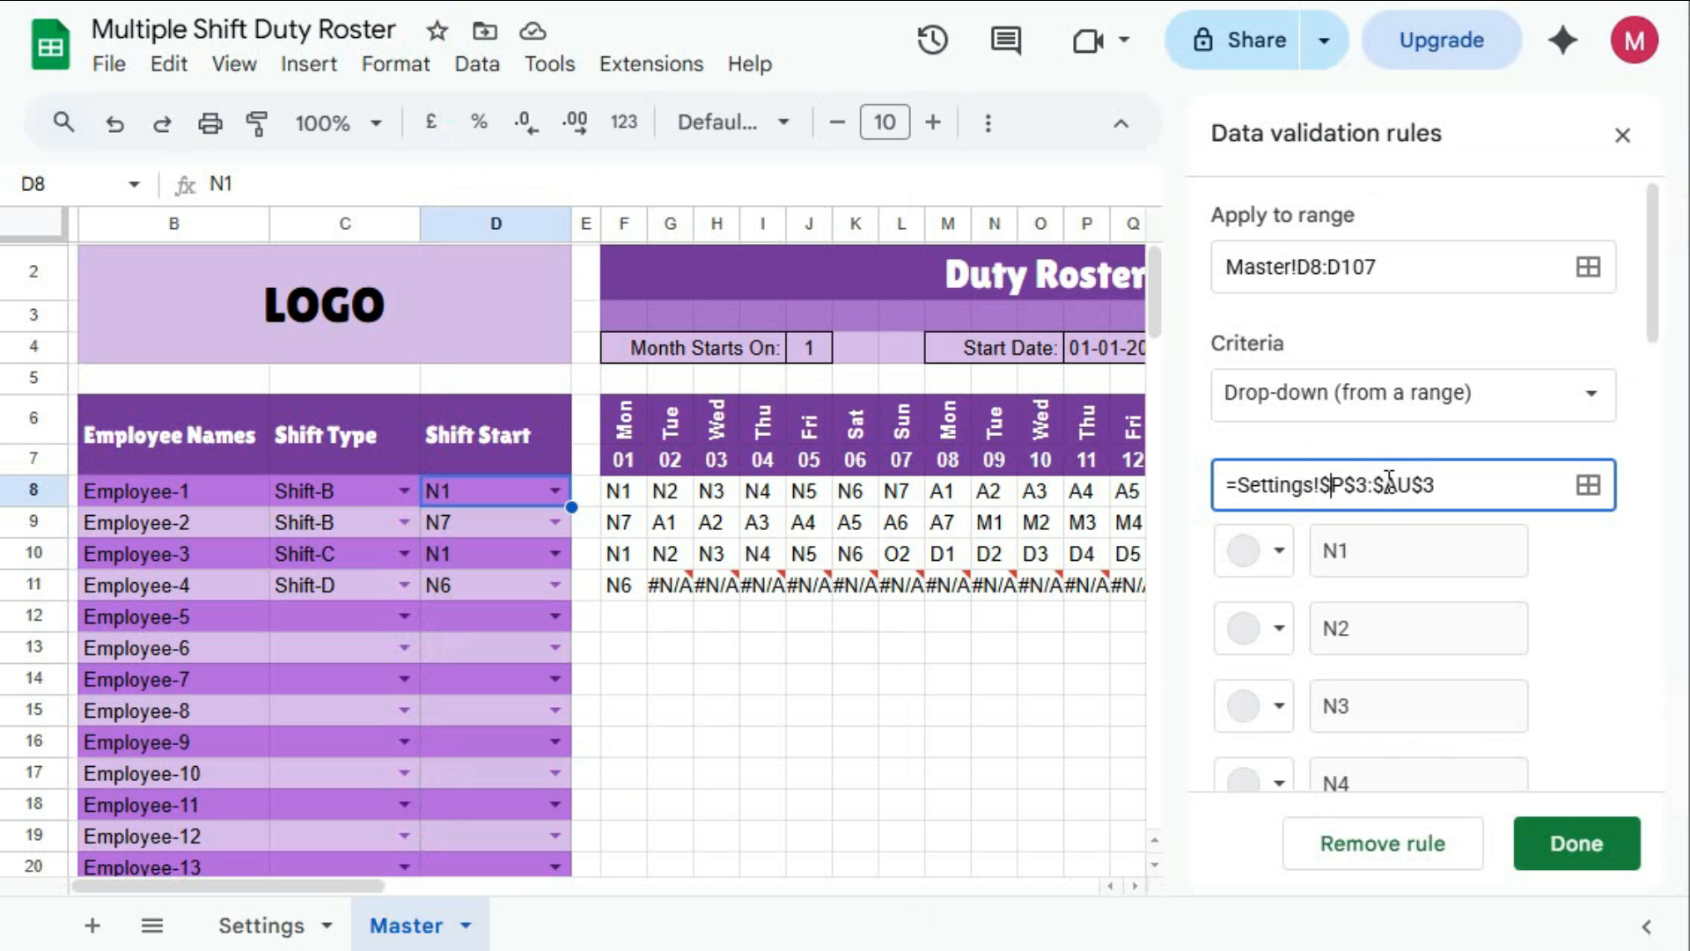
{"action": "key", "text": "BackSpace"}
{"action": "left_click", "coordinate": [1341, 485]}
{"action": "key", "text": "BackSpace"}
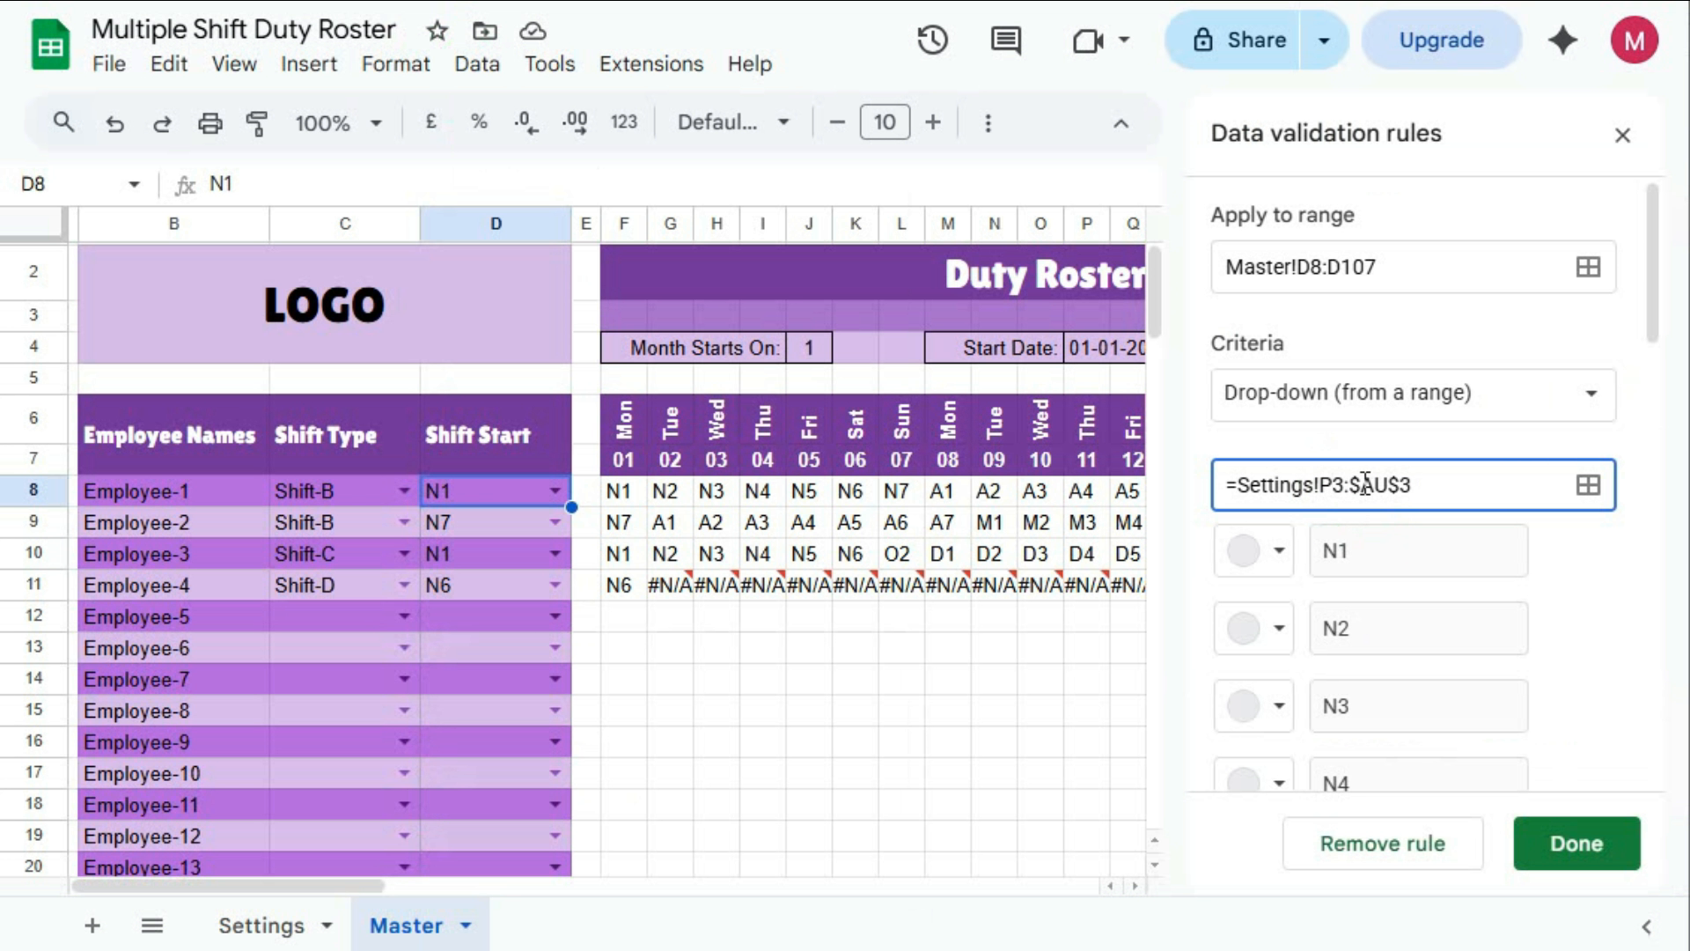
{"action": "left_click", "coordinate": [1355, 486]}
{"action": "key", "text": "BackSpace"}
{"action": "left_click", "coordinate": [1392, 485]}
{"action": "key", "text": "BackSpace"}
{"action": "left_click", "coordinate": [1569, 846]}
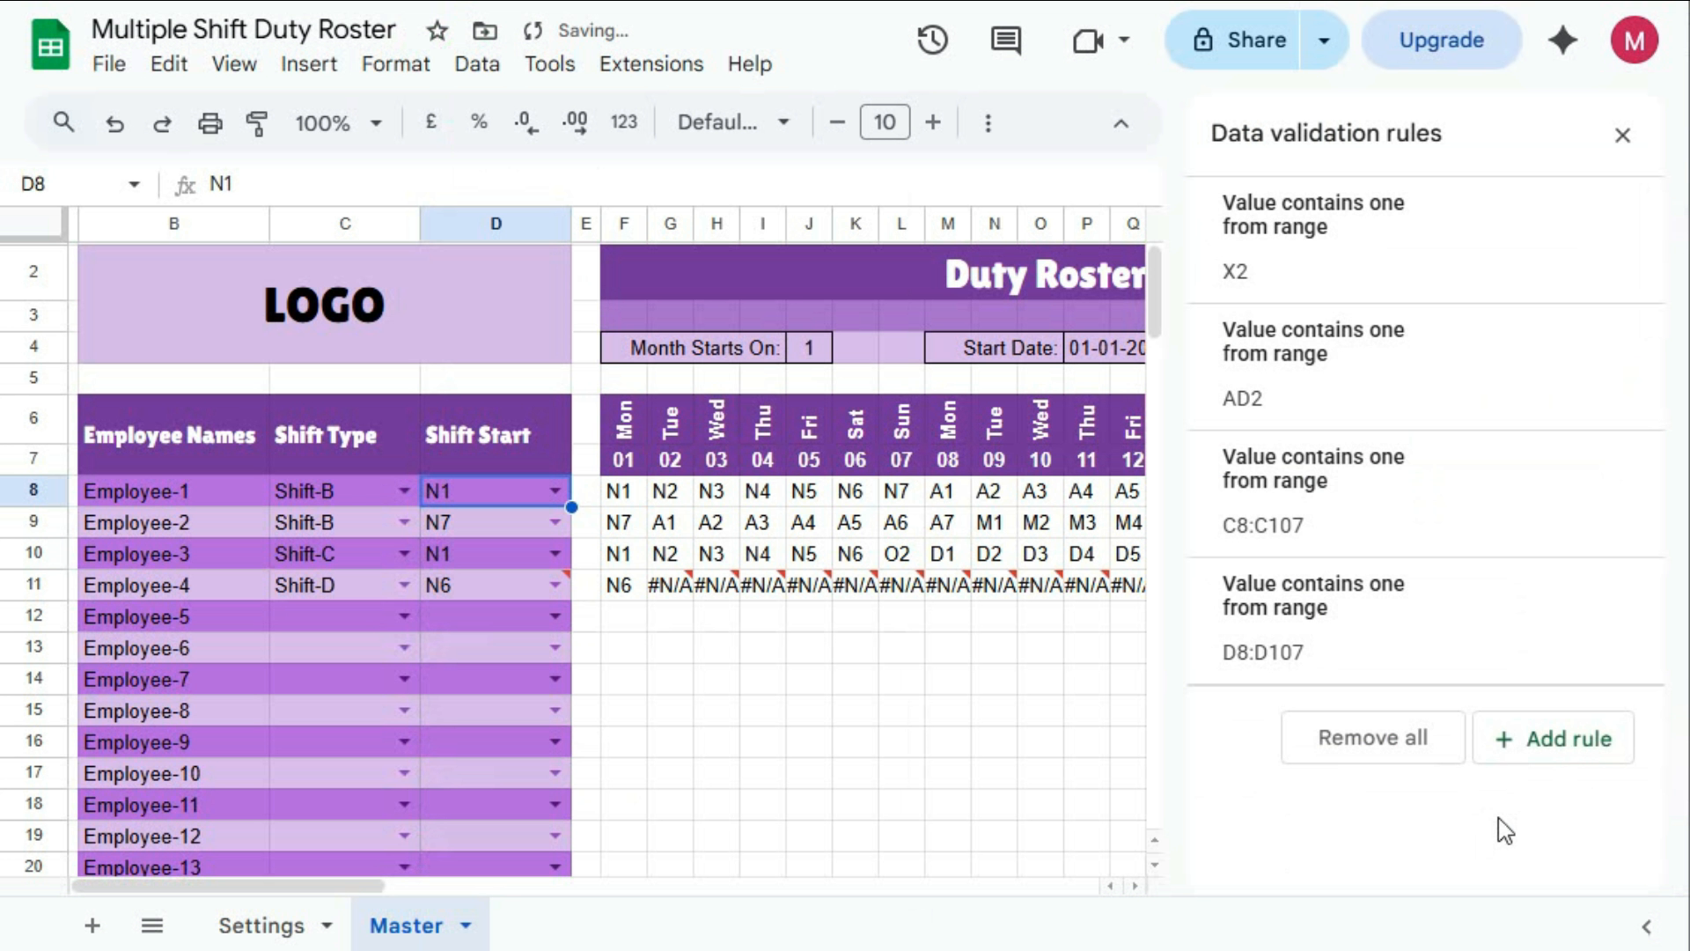
Clear the Shift Start values in D8:D20 and fill the blank D8 drop-down down through D107
{"action": "left_click_drag", "start_coordinate": [571, 507], "coordinate": [528, 796]}
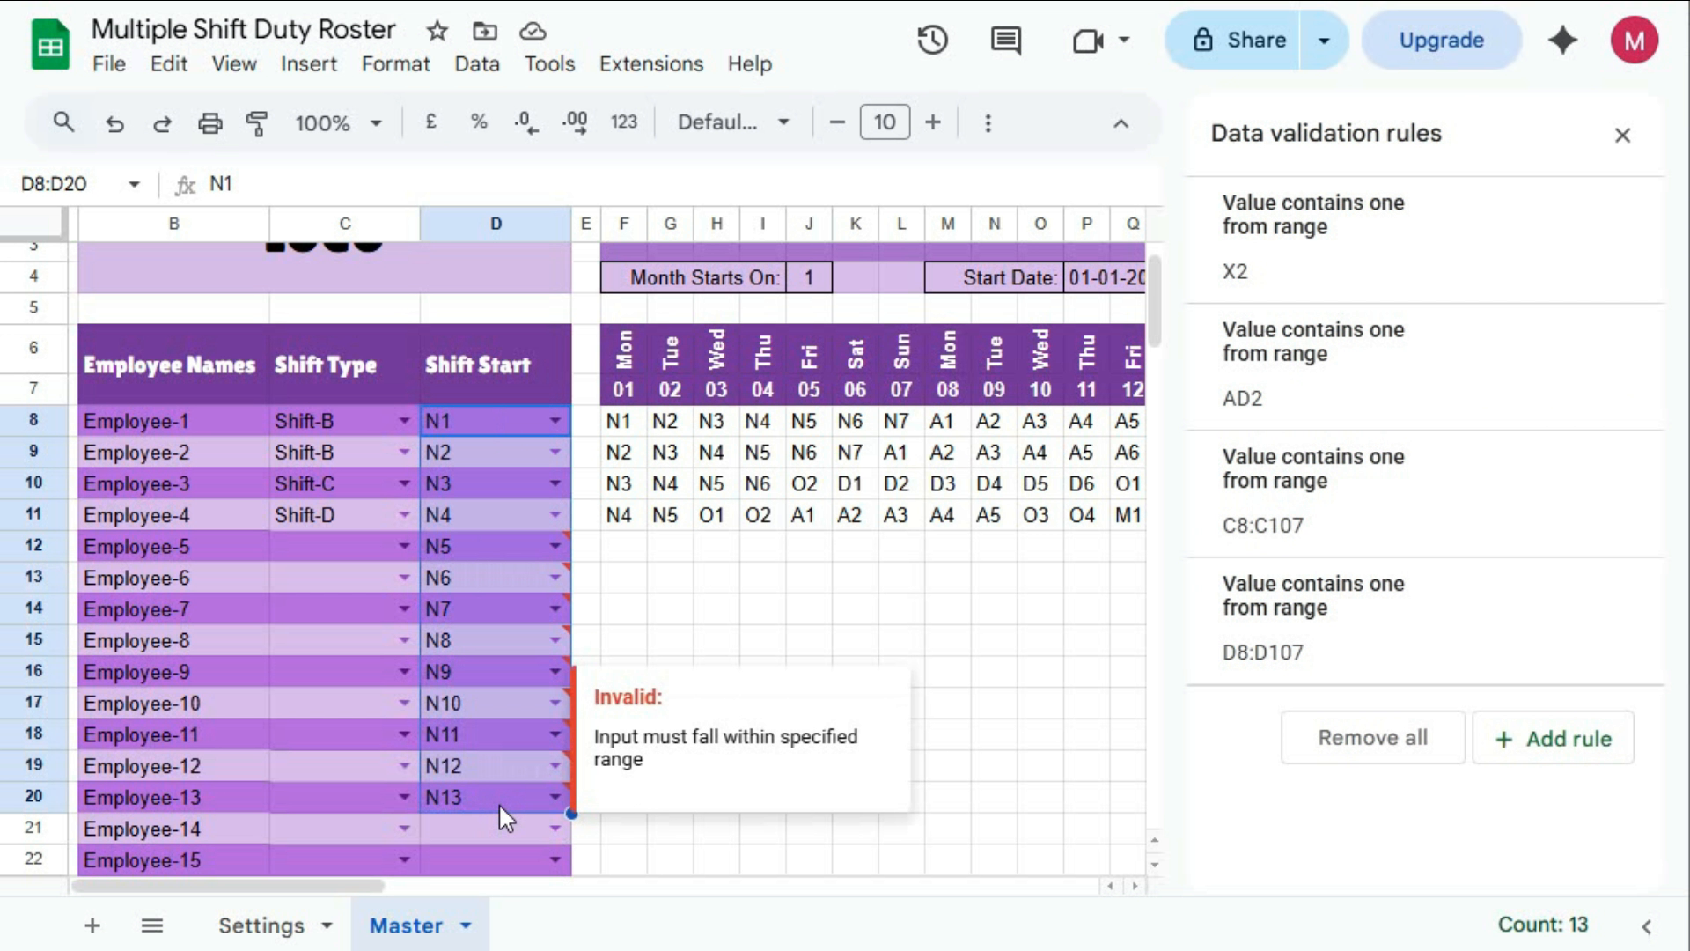
{"action": "key", "text": "Delete"}
{"action": "left_click", "coordinate": [564, 421]}
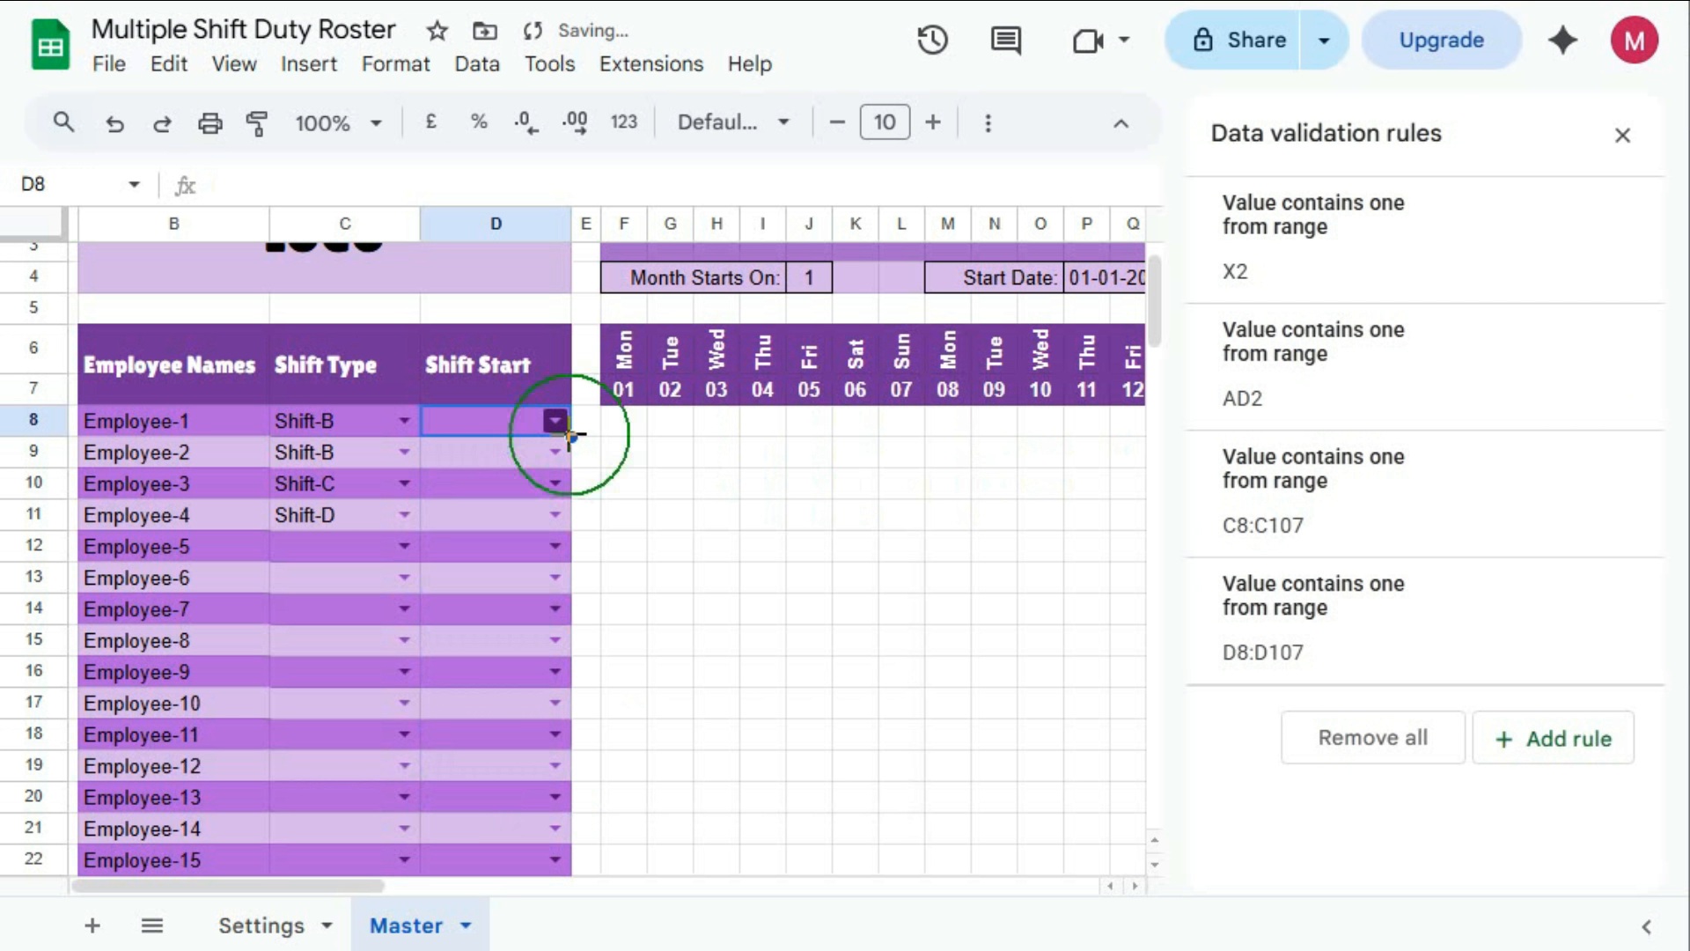
{"action": "left_click", "coordinate": [568, 436]}
{"action": "left_click_drag", "start_coordinate": [568, 436], "coordinate": [551, 786]}
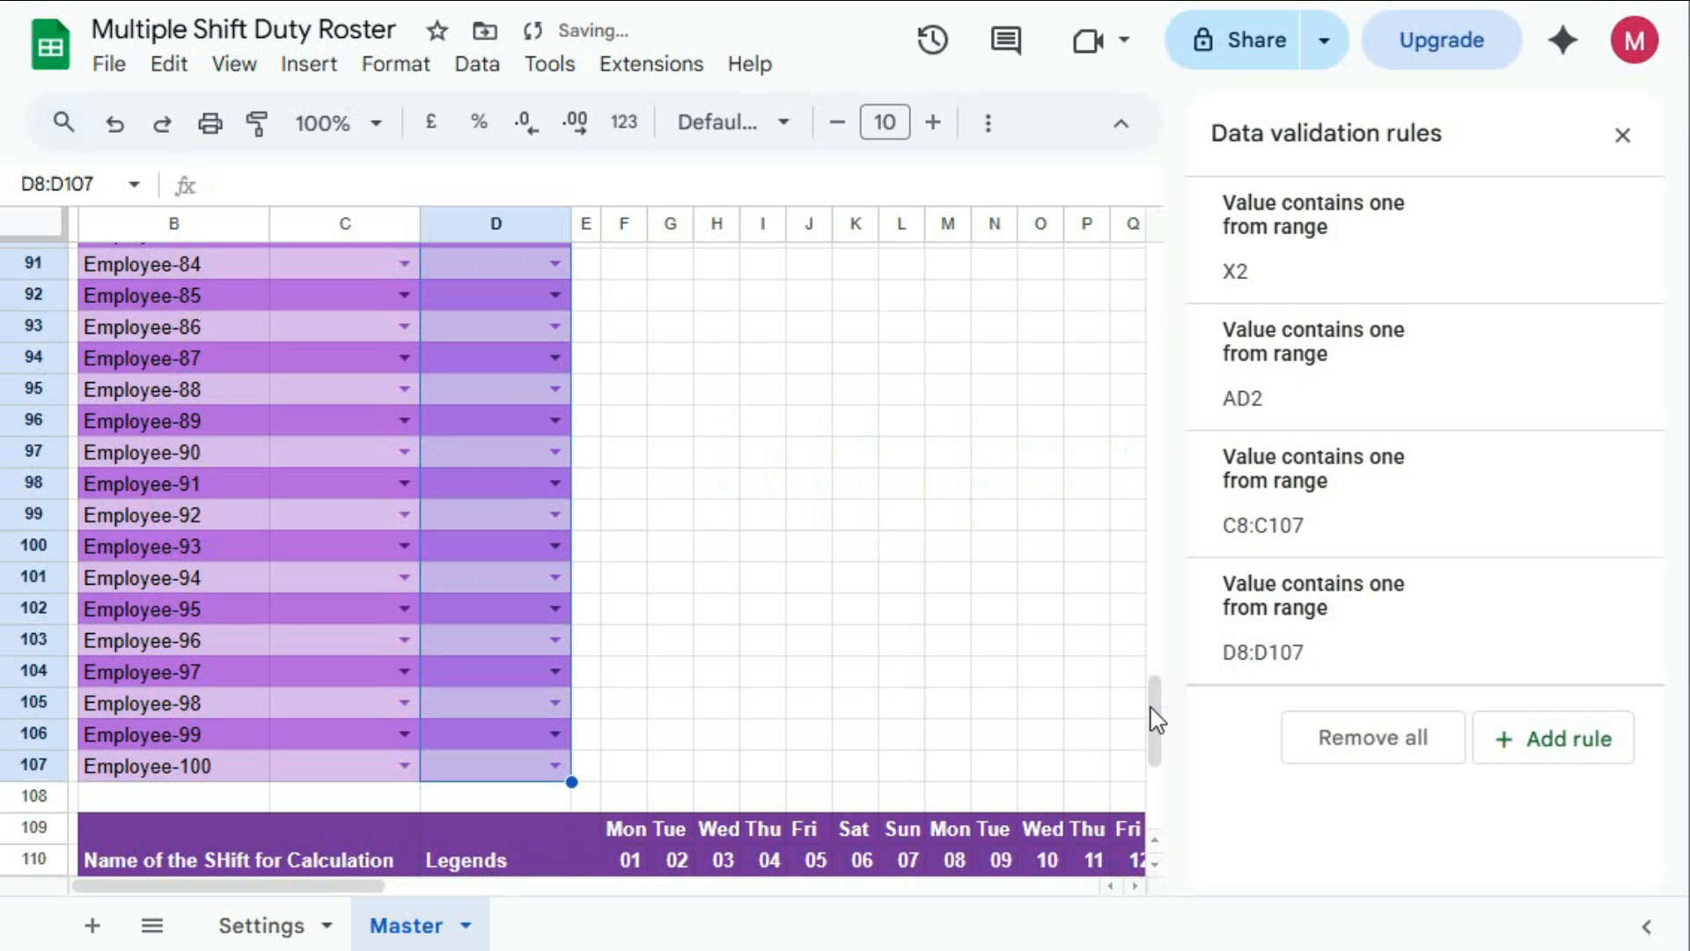
Check which shift start options the drop-downs in D8 to D11 offer for Employee-1 through Employee-4
{"action": "left_click_drag", "start_coordinate": [1154, 716], "coordinate": [1170, 249]}
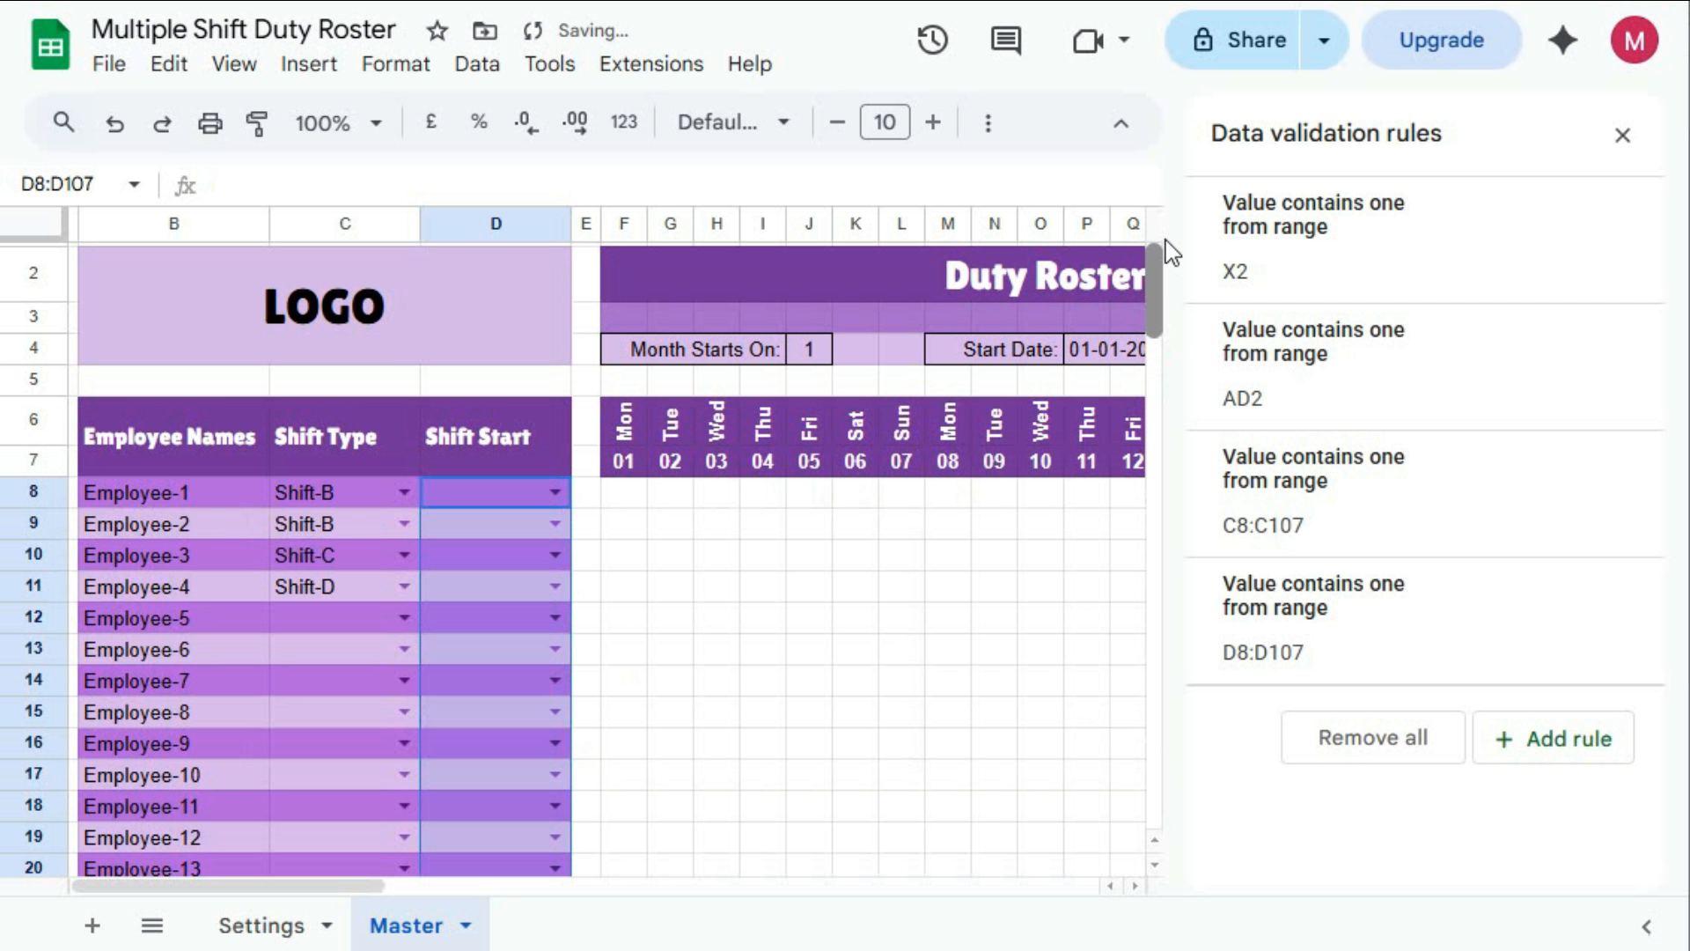
{"action": "left_click", "coordinate": [556, 490]}
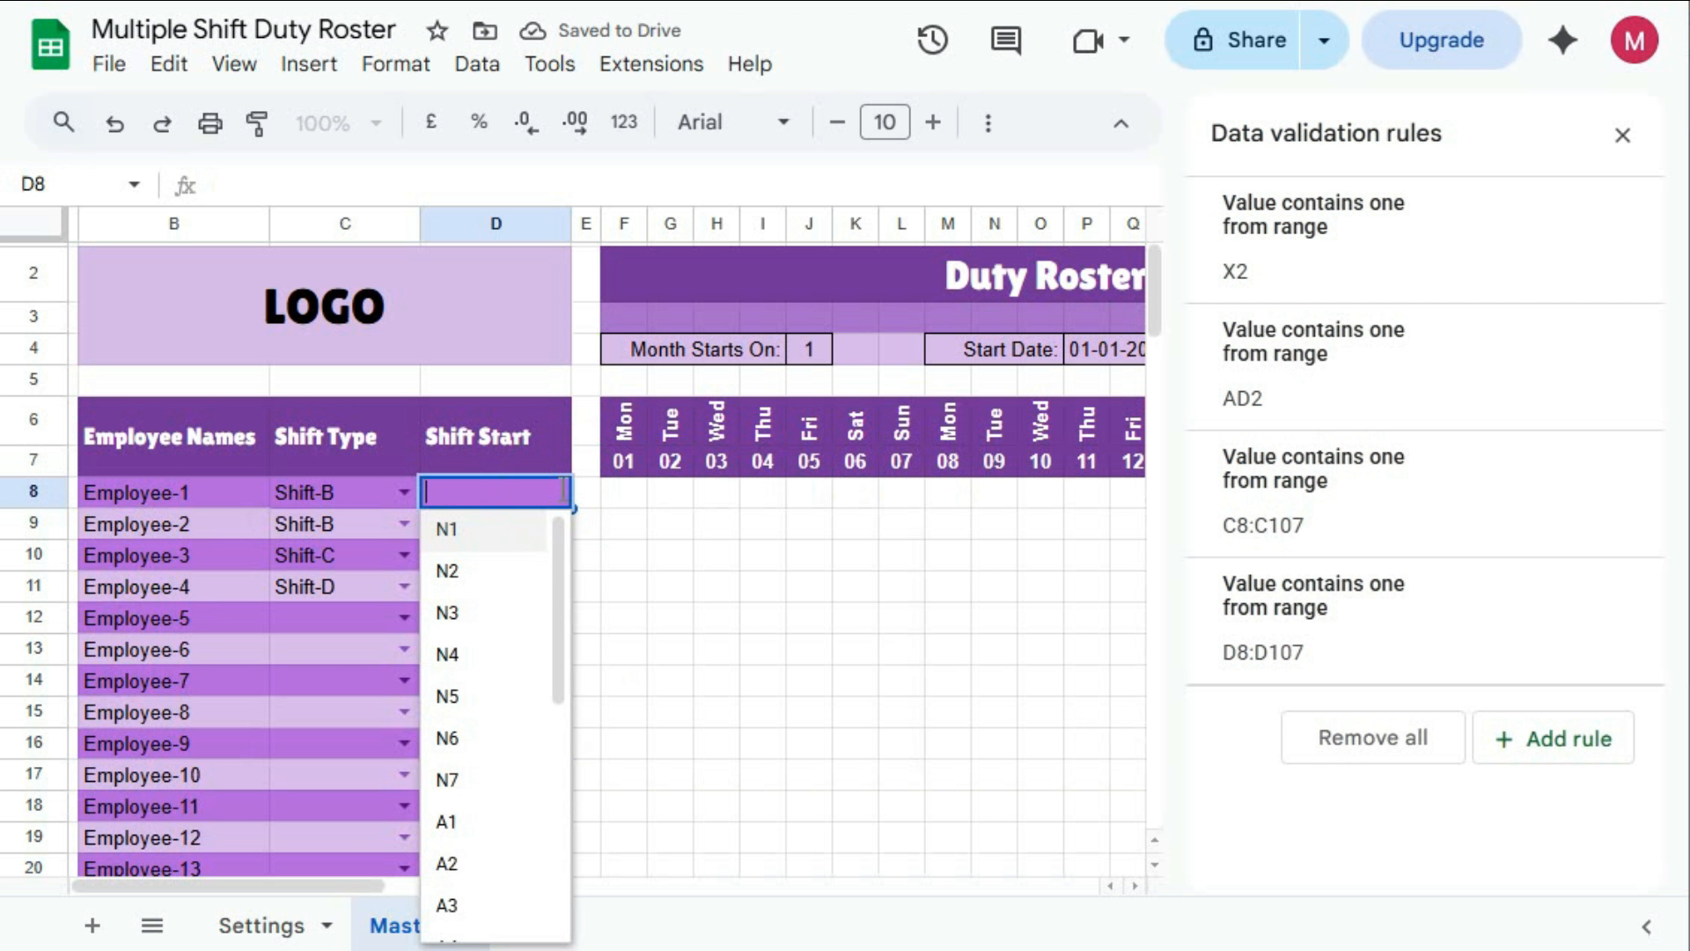
{"action": "left_click", "coordinate": [566, 546]}
{"action": "left_click", "coordinate": [552, 524]}
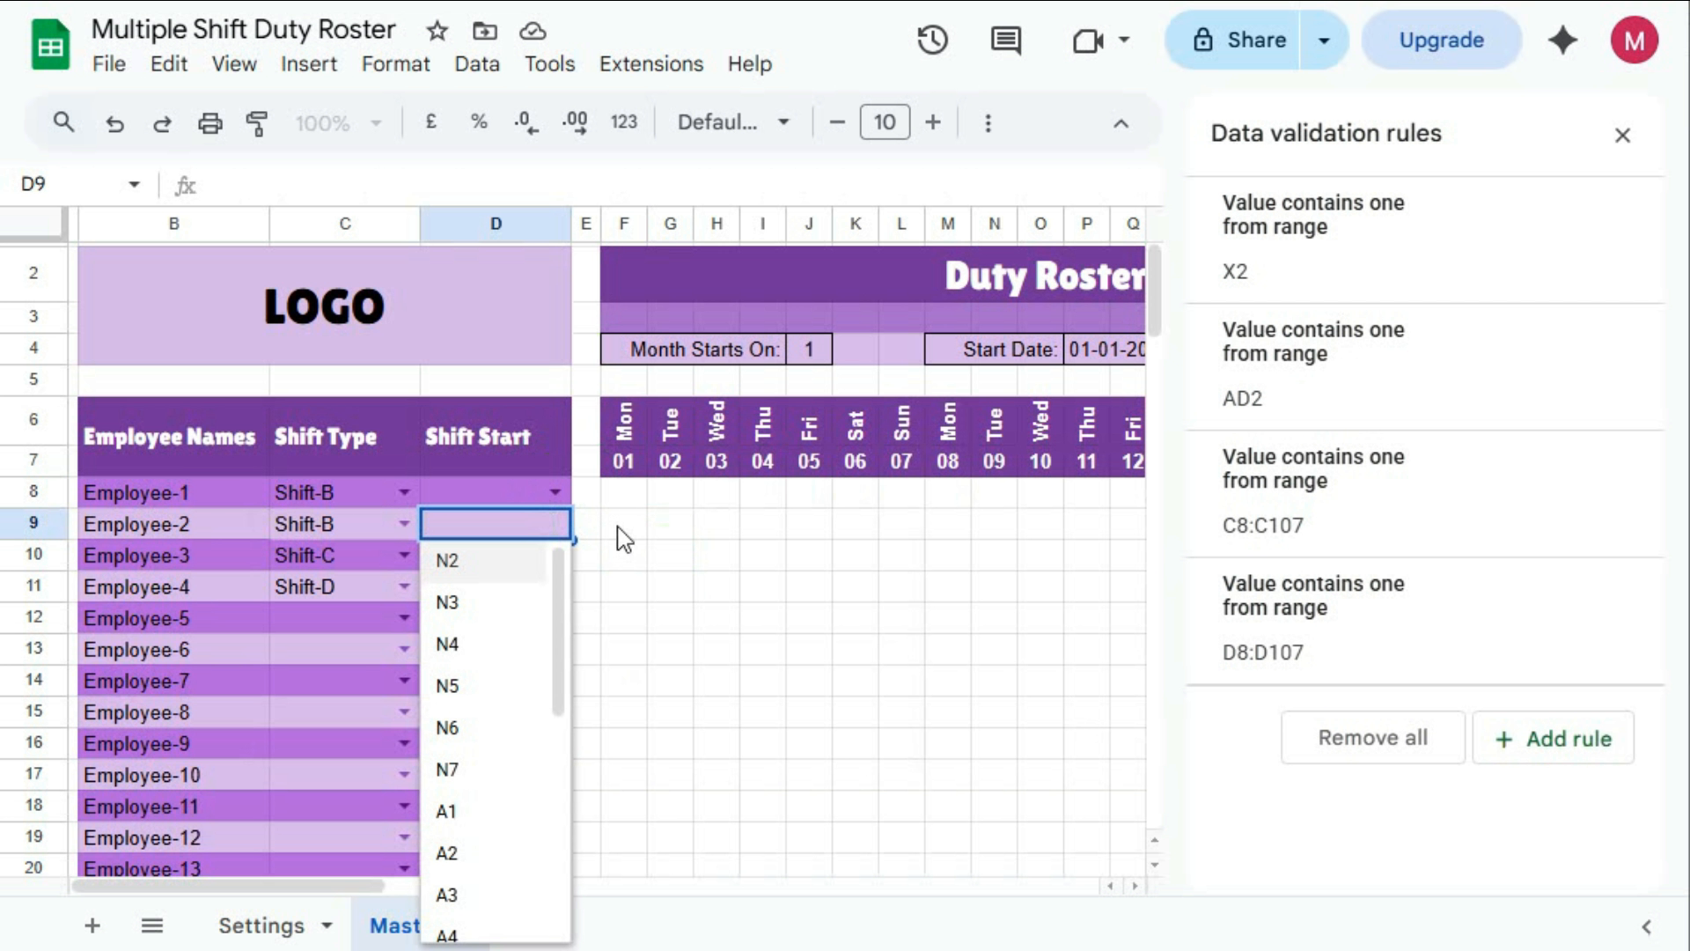
{"action": "left_click", "coordinate": [685, 564]}
{"action": "left_click", "coordinate": [553, 555]}
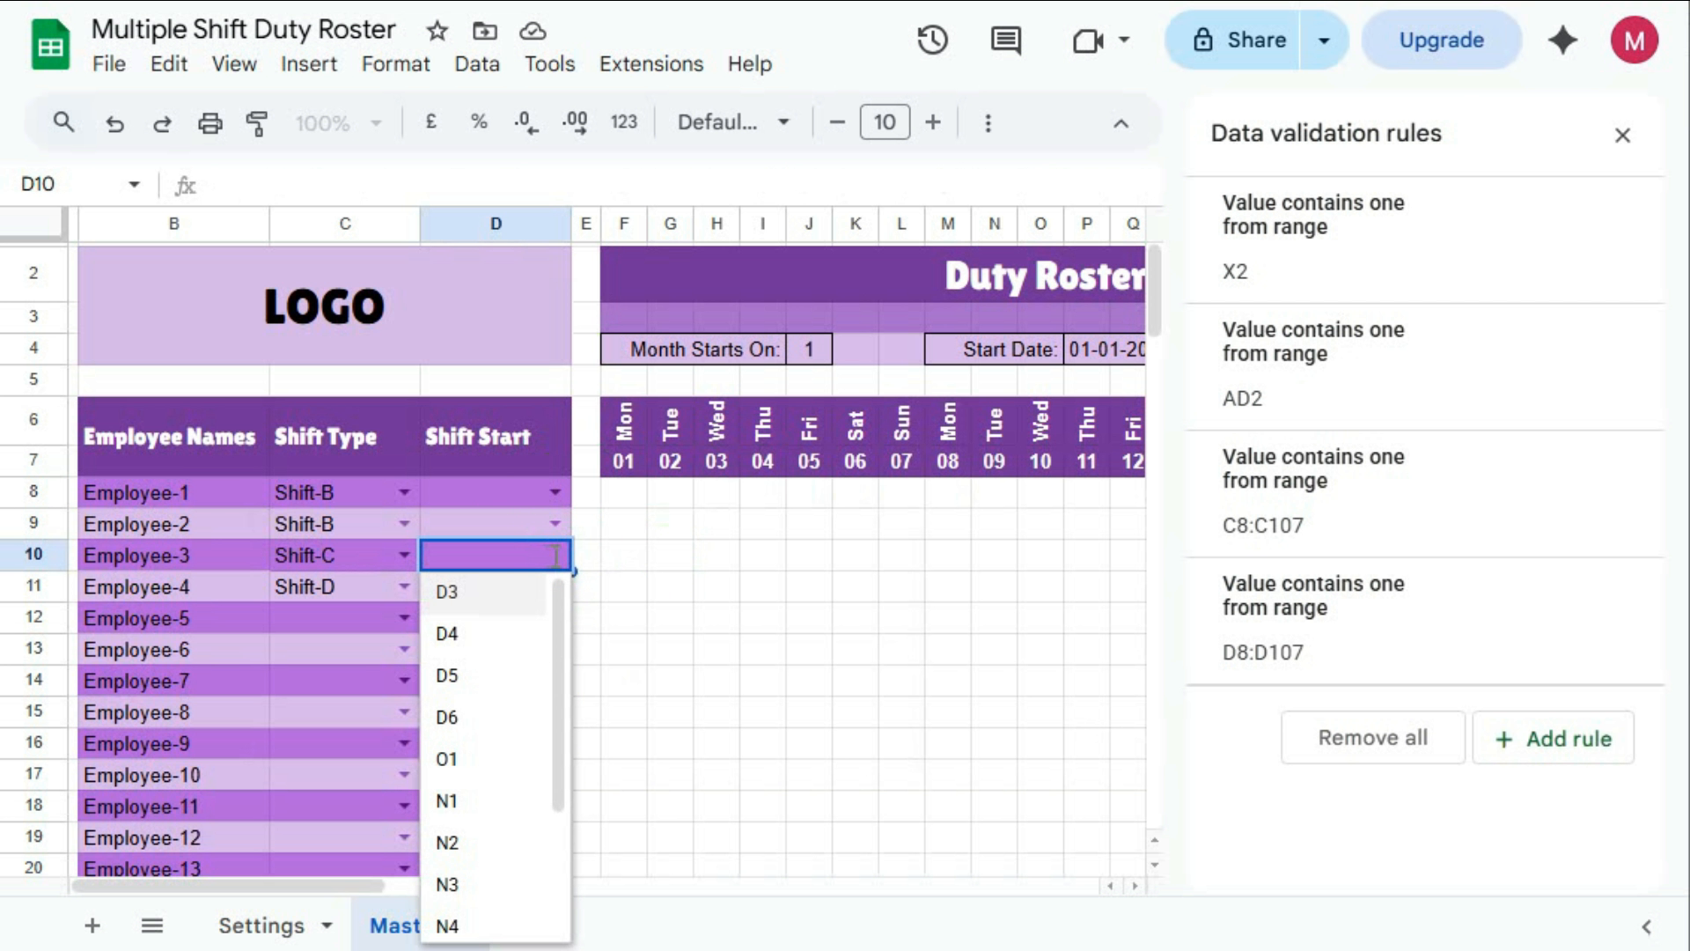
{"action": "left_click", "coordinate": [713, 567]}
{"action": "left_click", "coordinate": [554, 586]}
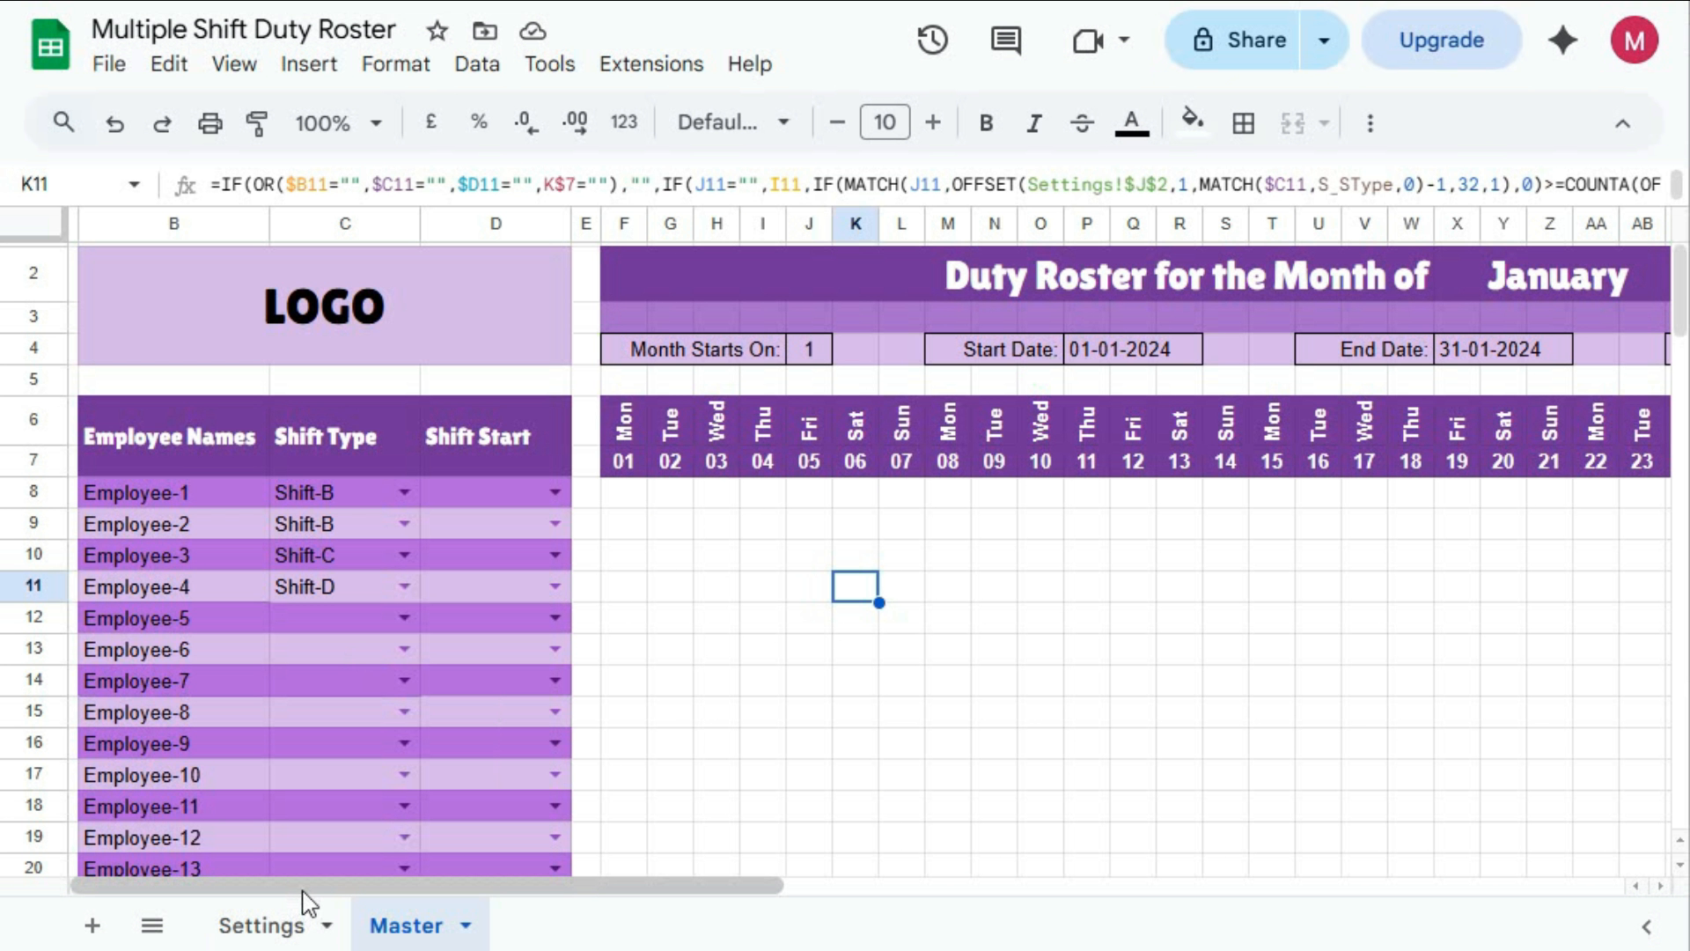
On the Settings sheet, make the INDEX range in P3's formula absolute as $J$3:$N$32
{"action": "left_click", "coordinate": [261, 924]}
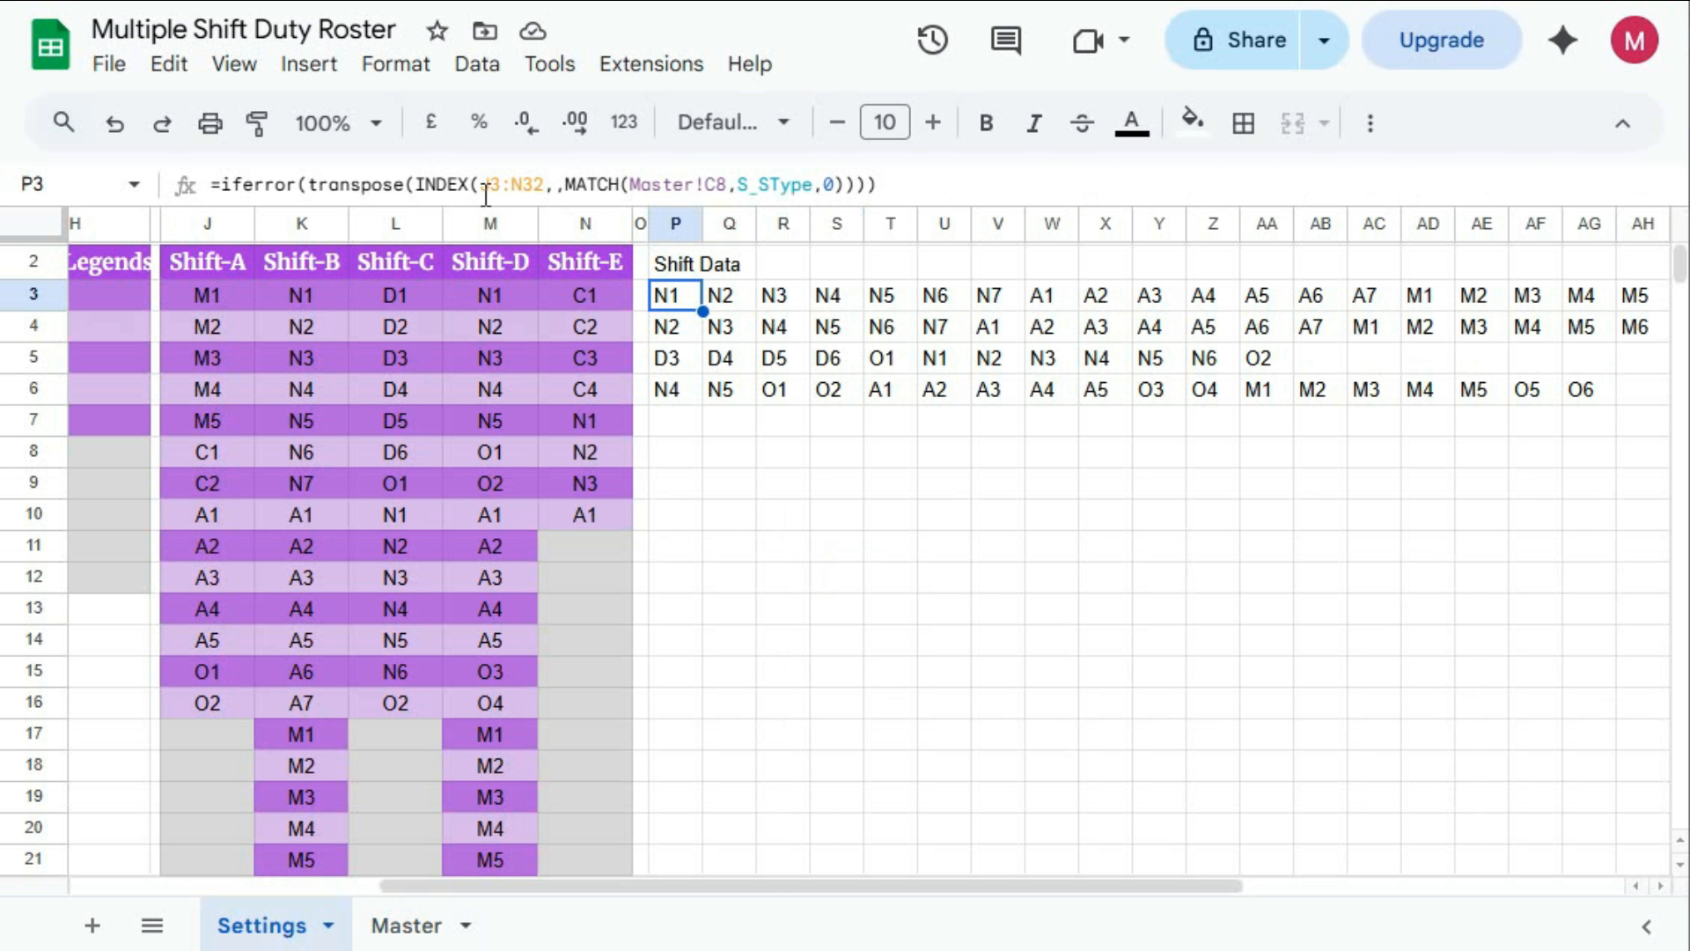
{"action": "left_click_drag", "start_coordinate": [485, 186], "coordinate": [530, 190]}
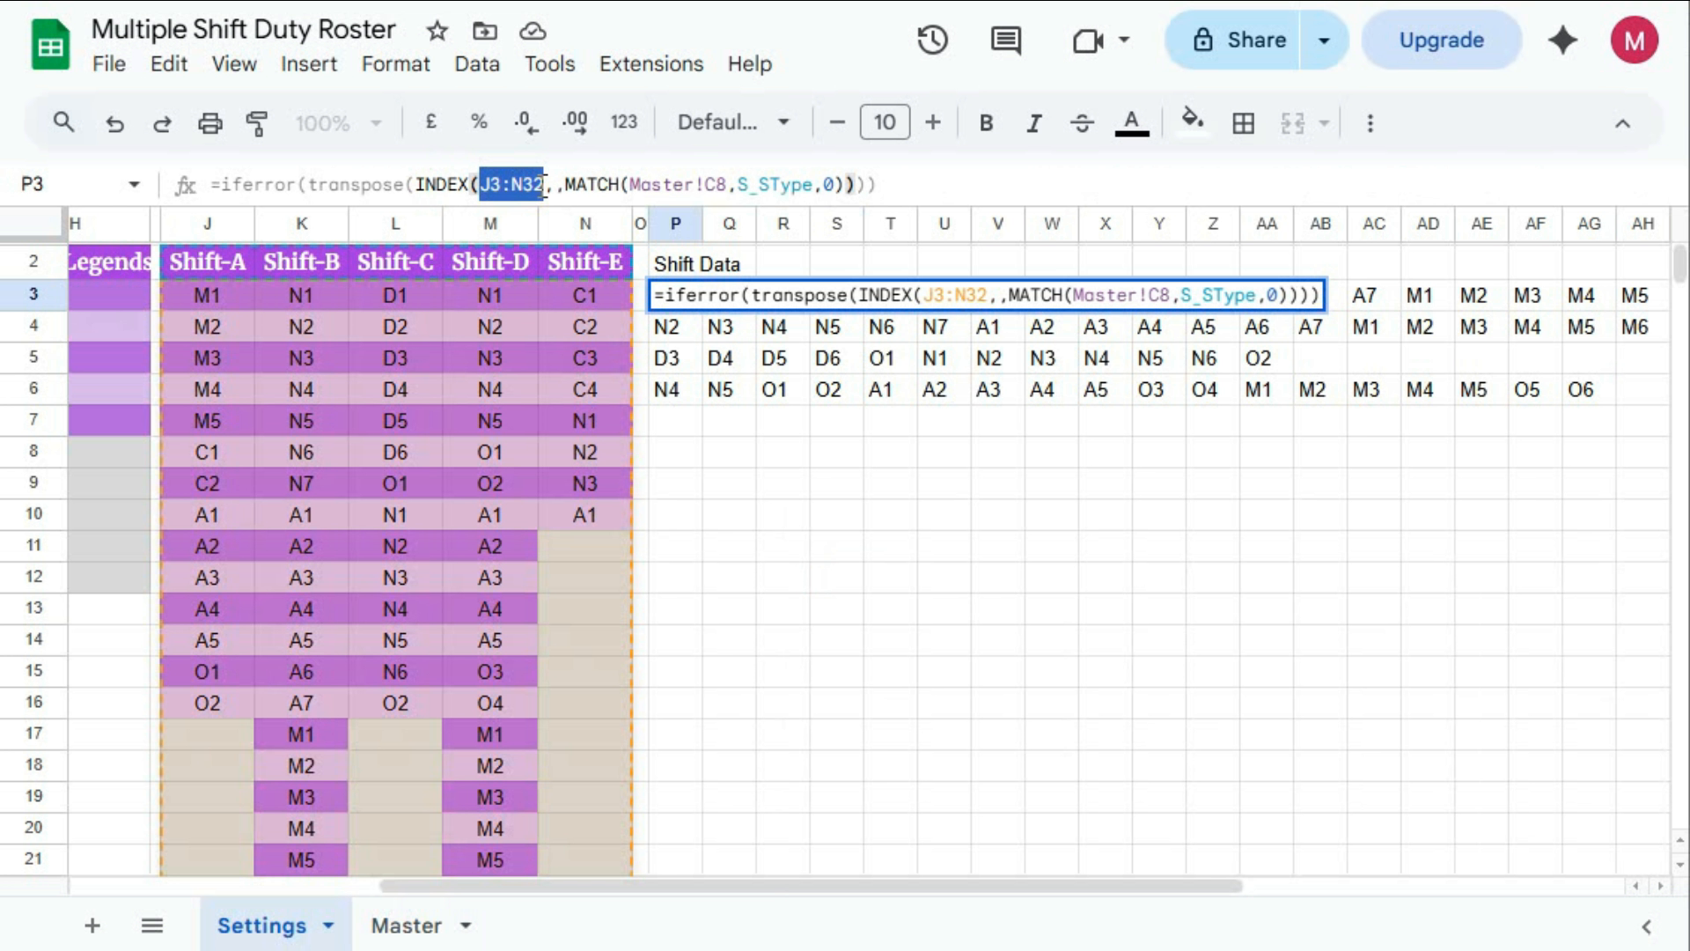
{"action": "key", "text": "F4"}
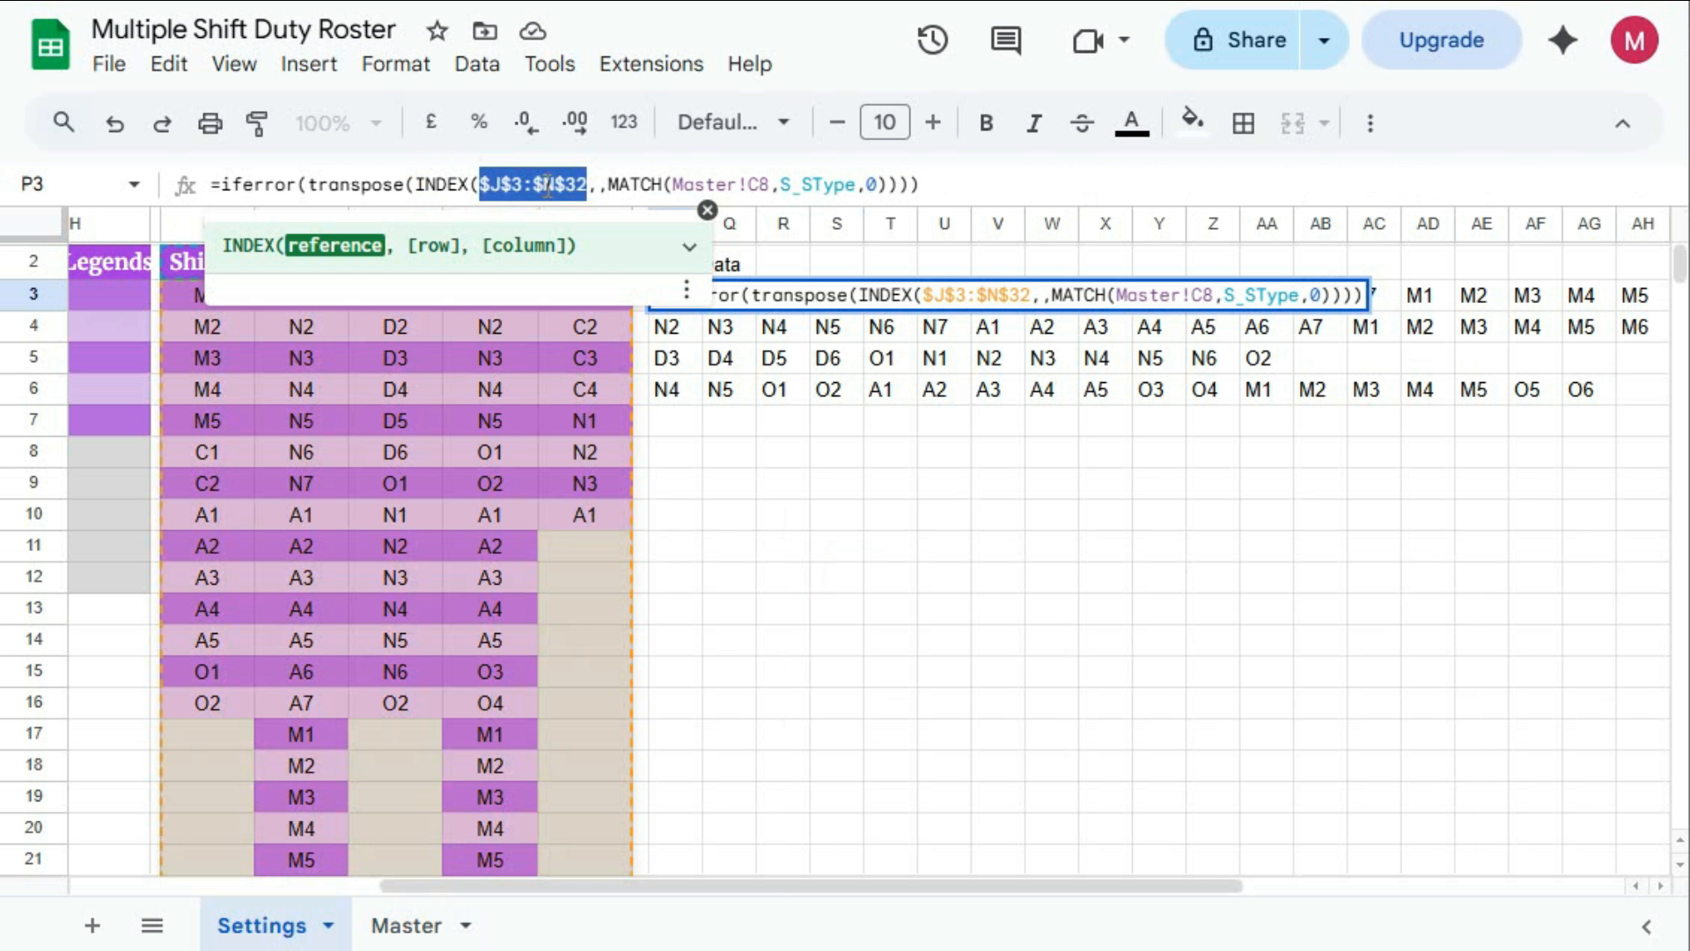
{"action": "key", "text": "Return"}
Fill P3's Shift Data formula down through P102
{"action": "left_click", "coordinate": [676, 296]}
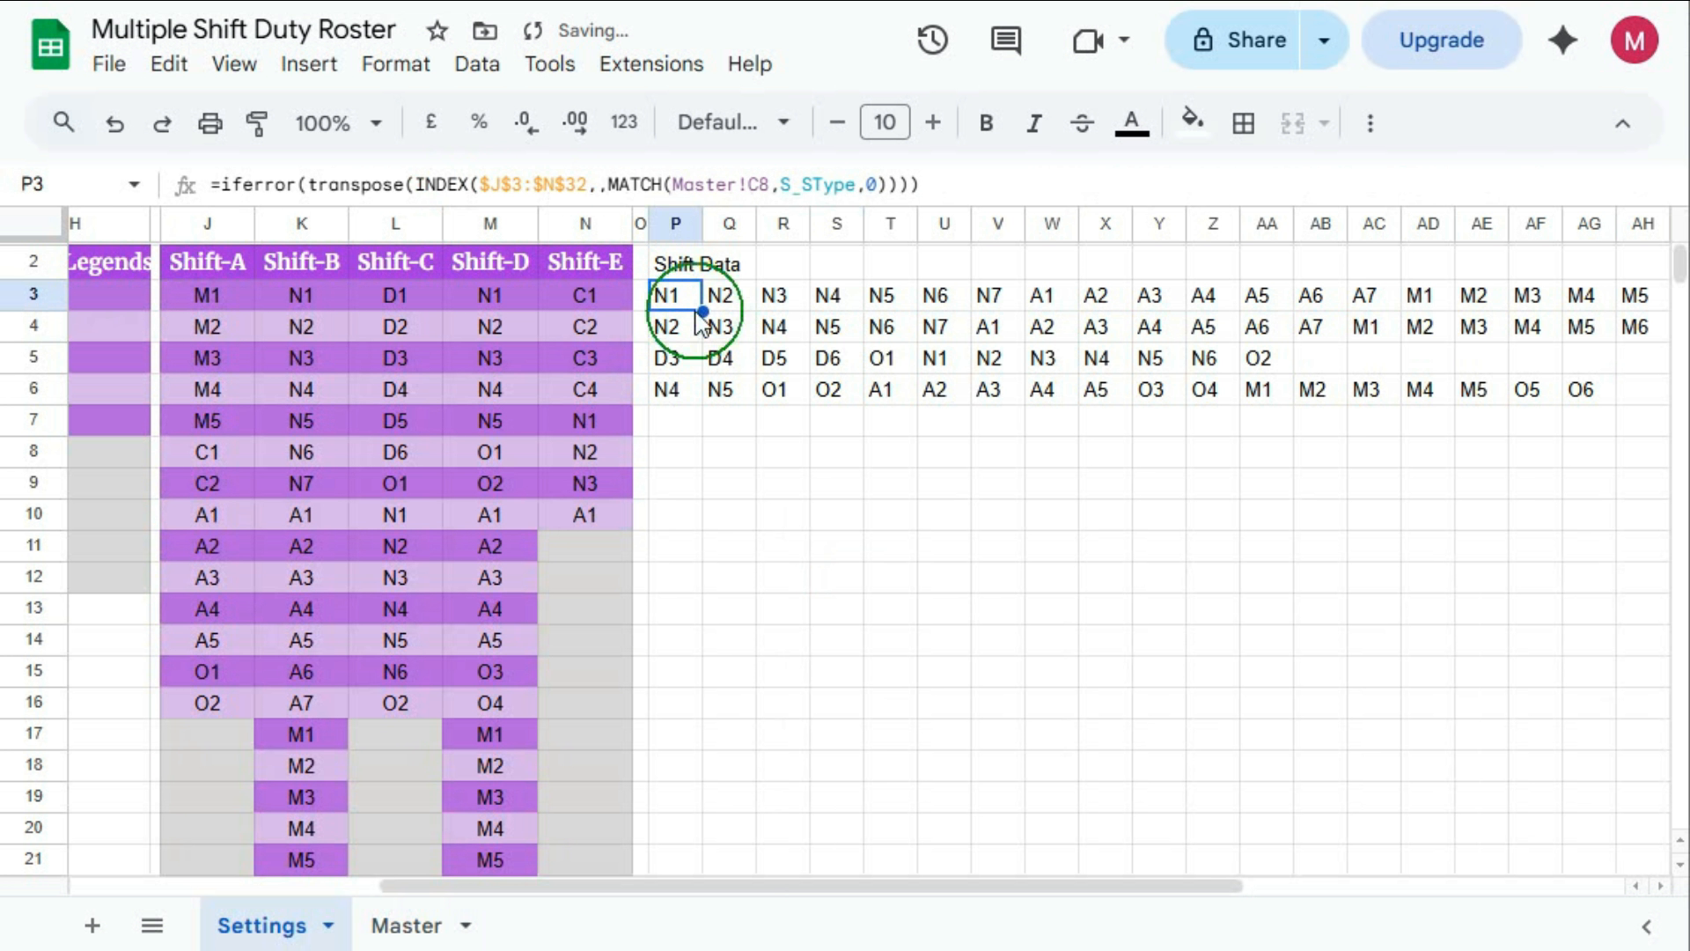
{"action": "left_click_drag", "start_coordinate": [698, 308], "coordinate": [665, 881]}
{"action": "scroll", "coordinate": [741, 510], "scroll_direction": "up", "scroll_amount": 3}
{"action": "scroll", "coordinate": [741, 510], "scroll_direction": "up", "scroll_amount": 20}
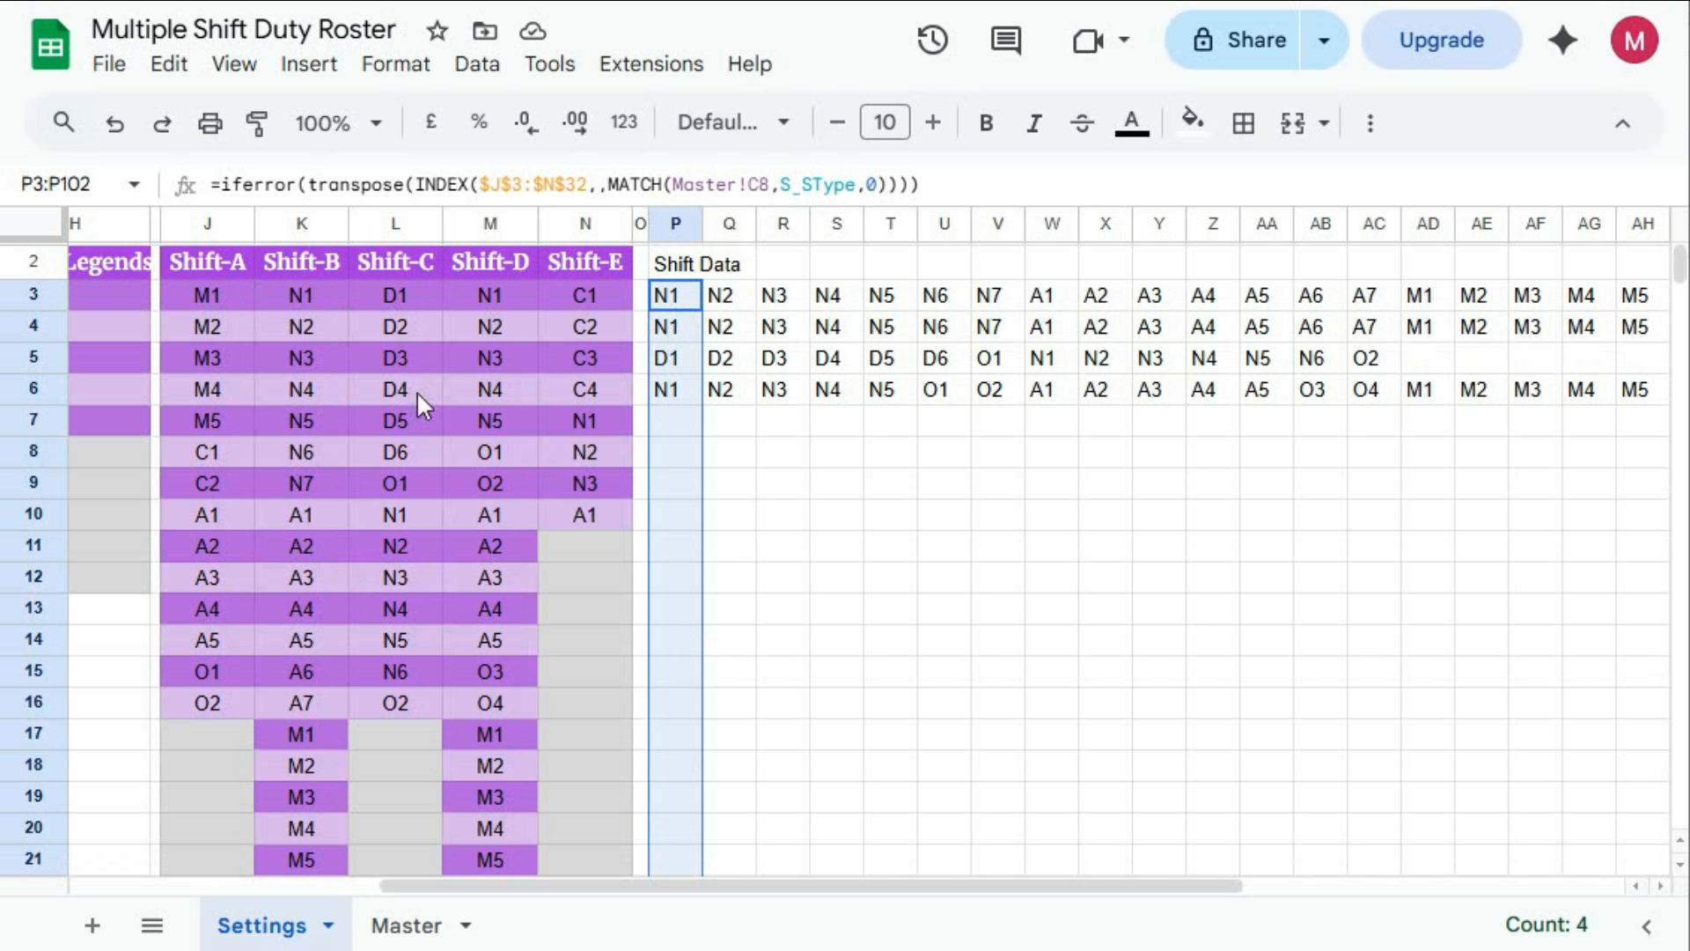
On the Master sheet, set Employee-1's shift start to N1 and Employee-2's to N2
{"action": "left_click", "coordinate": [400, 924]}
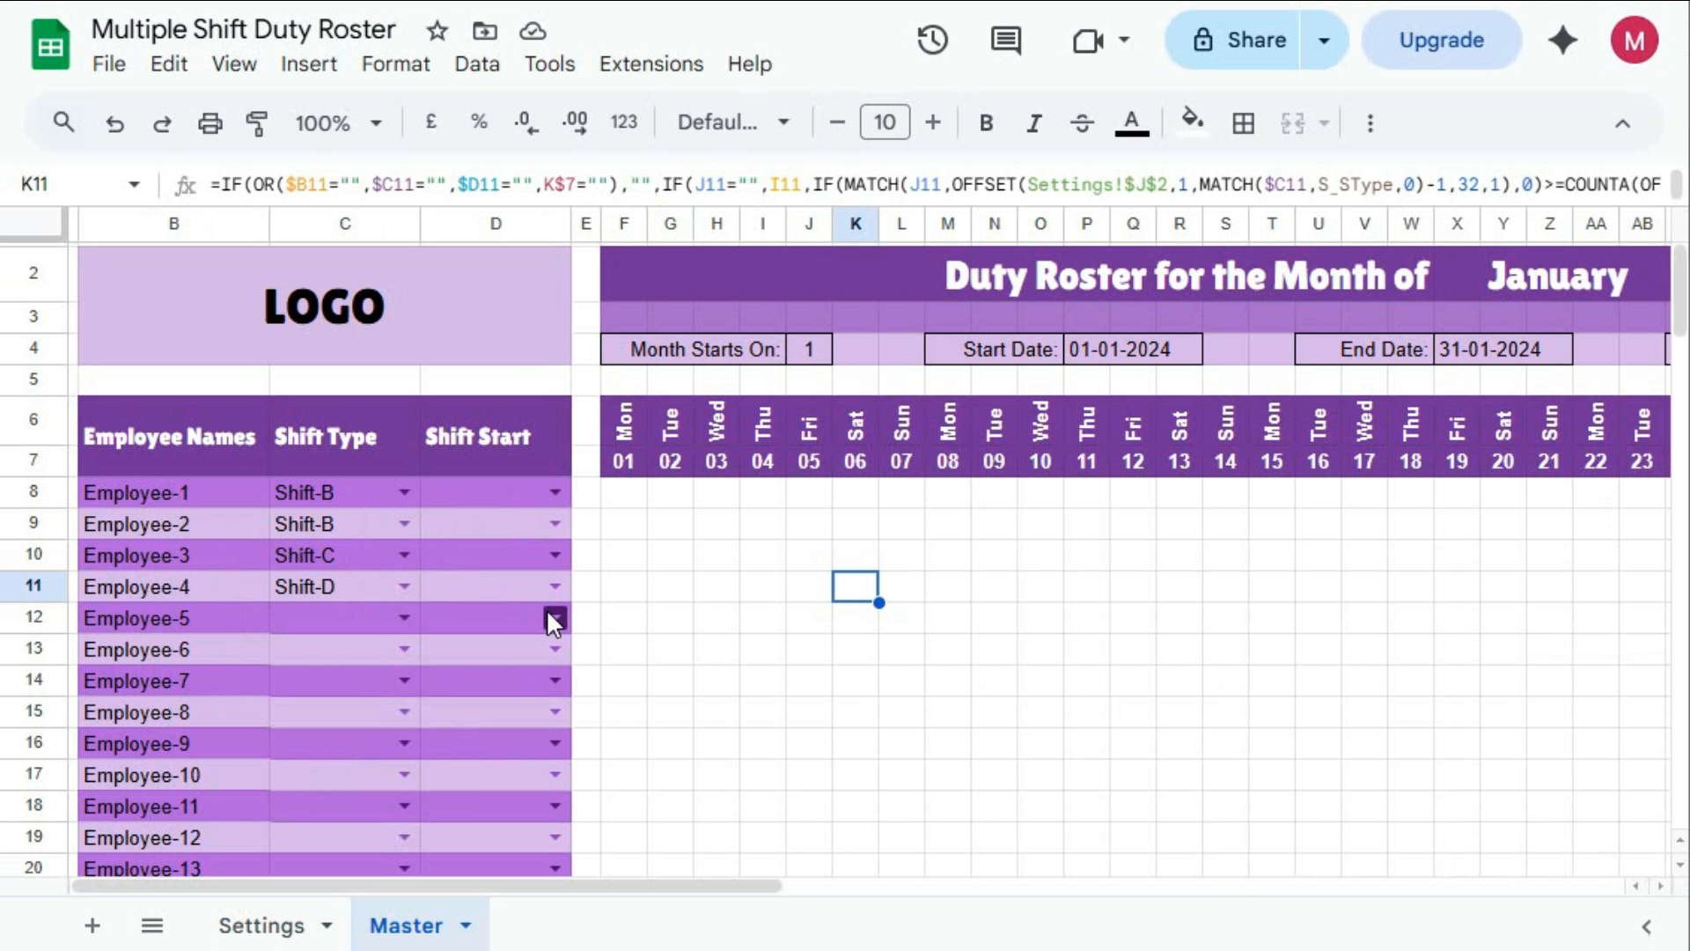
{"action": "left_click", "coordinate": [555, 493]}
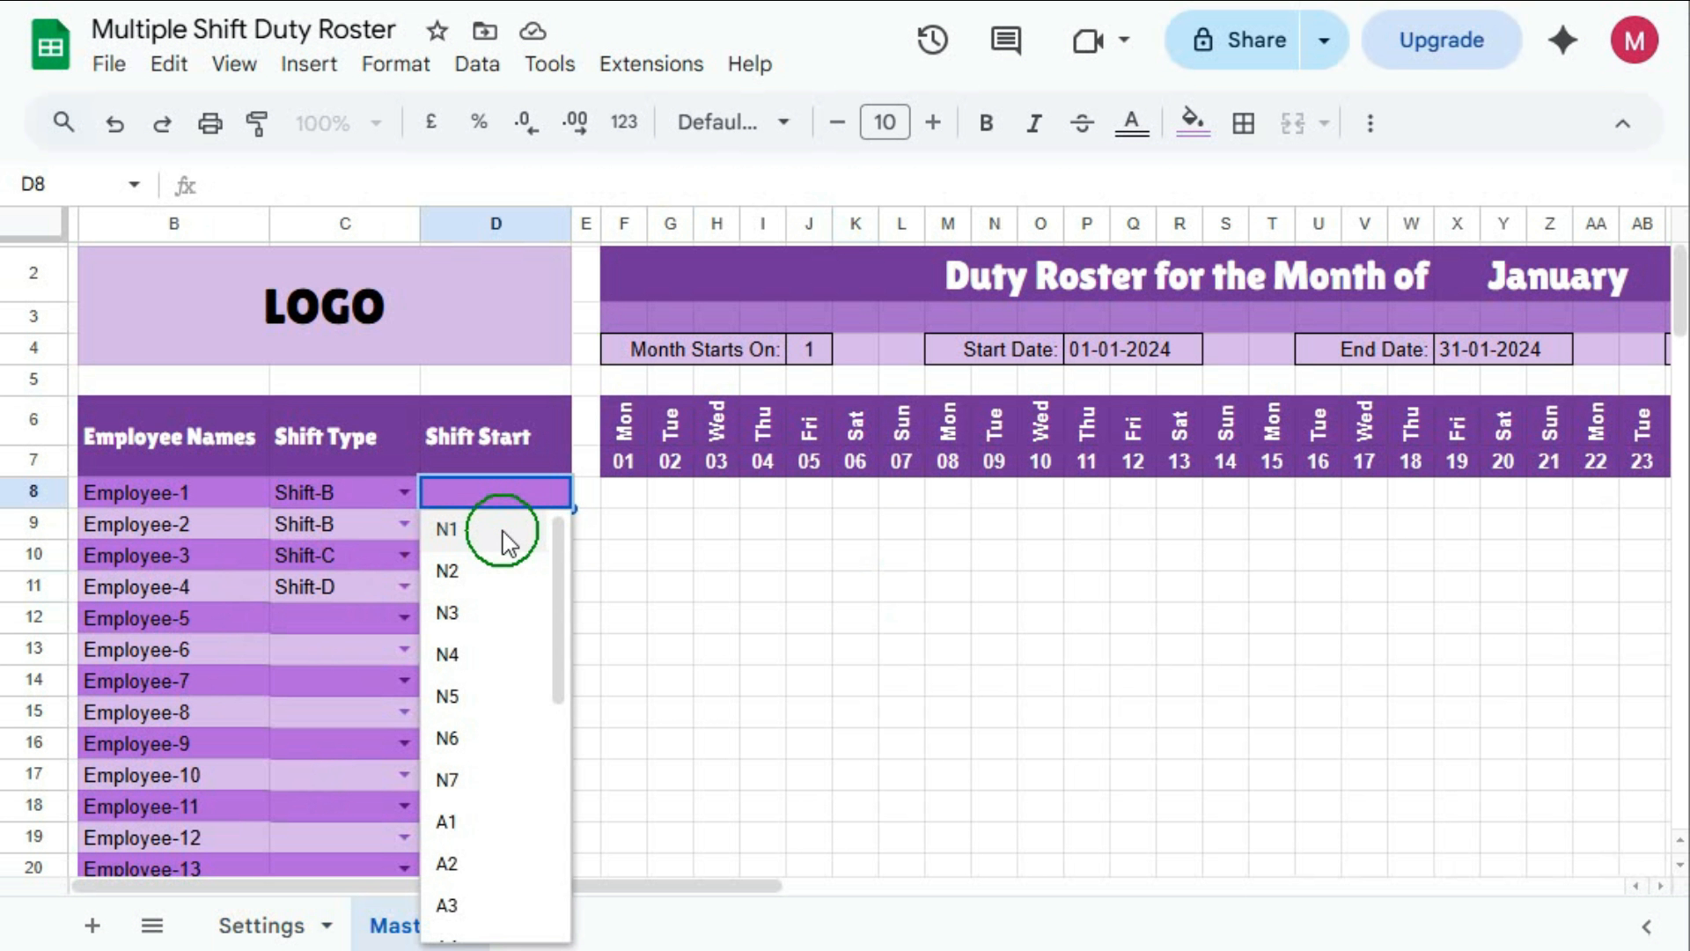
{"action": "left_click", "coordinate": [501, 530]}
{"action": "left_click", "coordinate": [555, 526]}
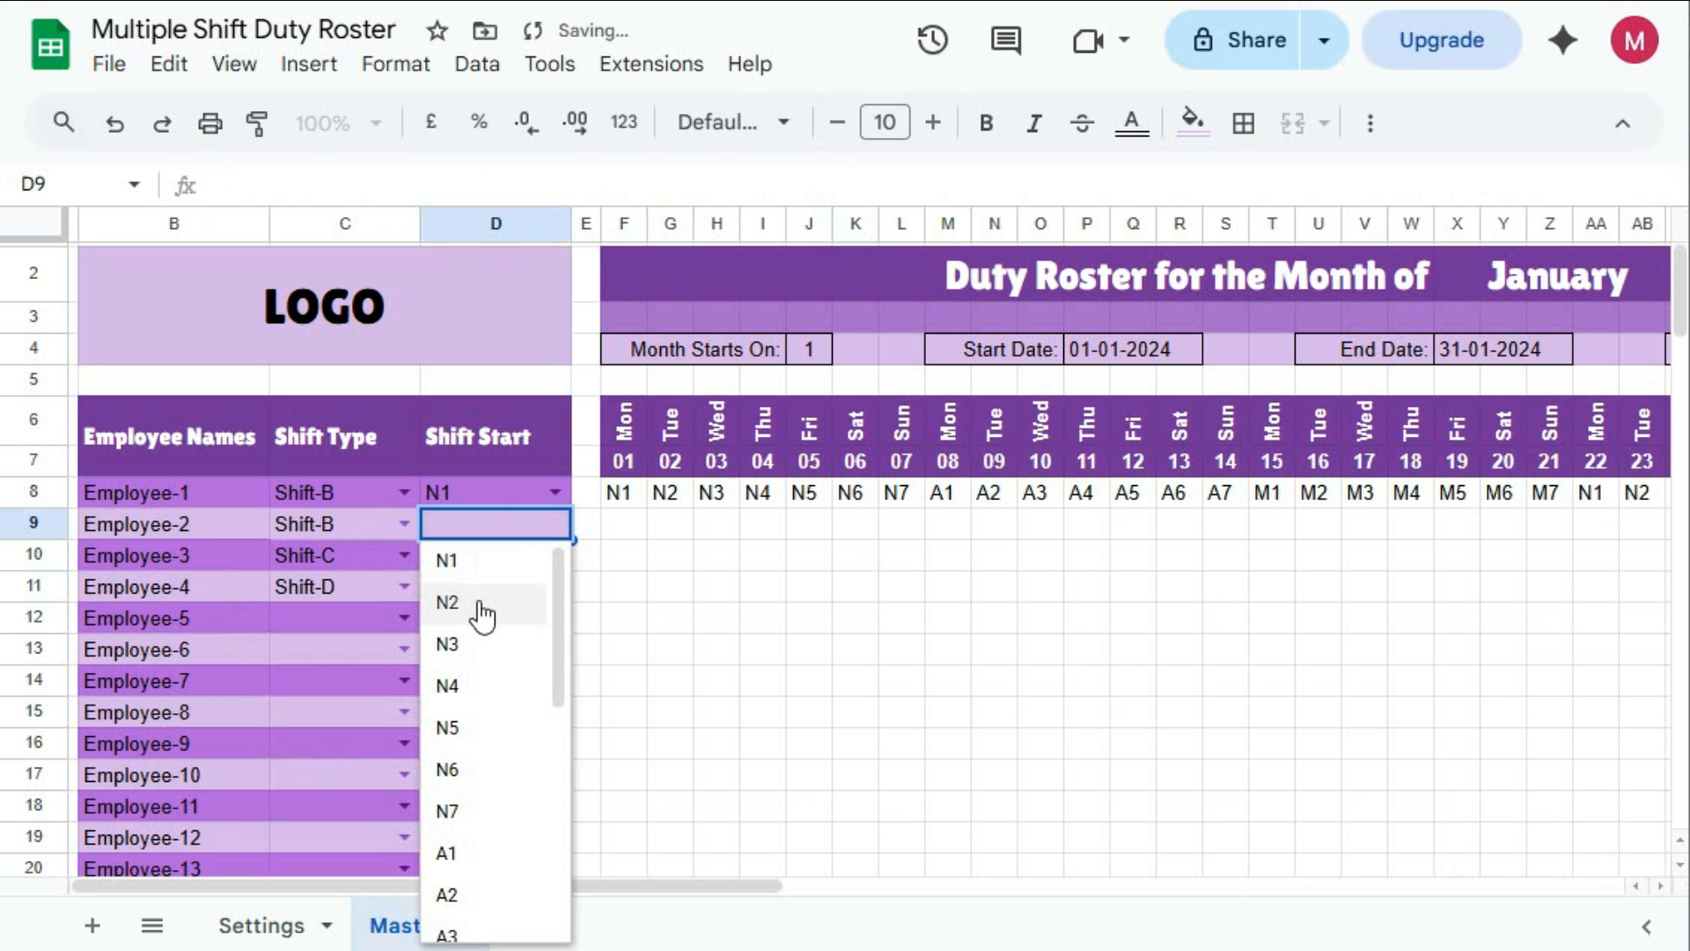
{"action": "left_click", "coordinate": [478, 598]}
Set Employee-3's shift start to D6 and Employee-4's to N5
{"action": "left_click", "coordinate": [555, 555]}
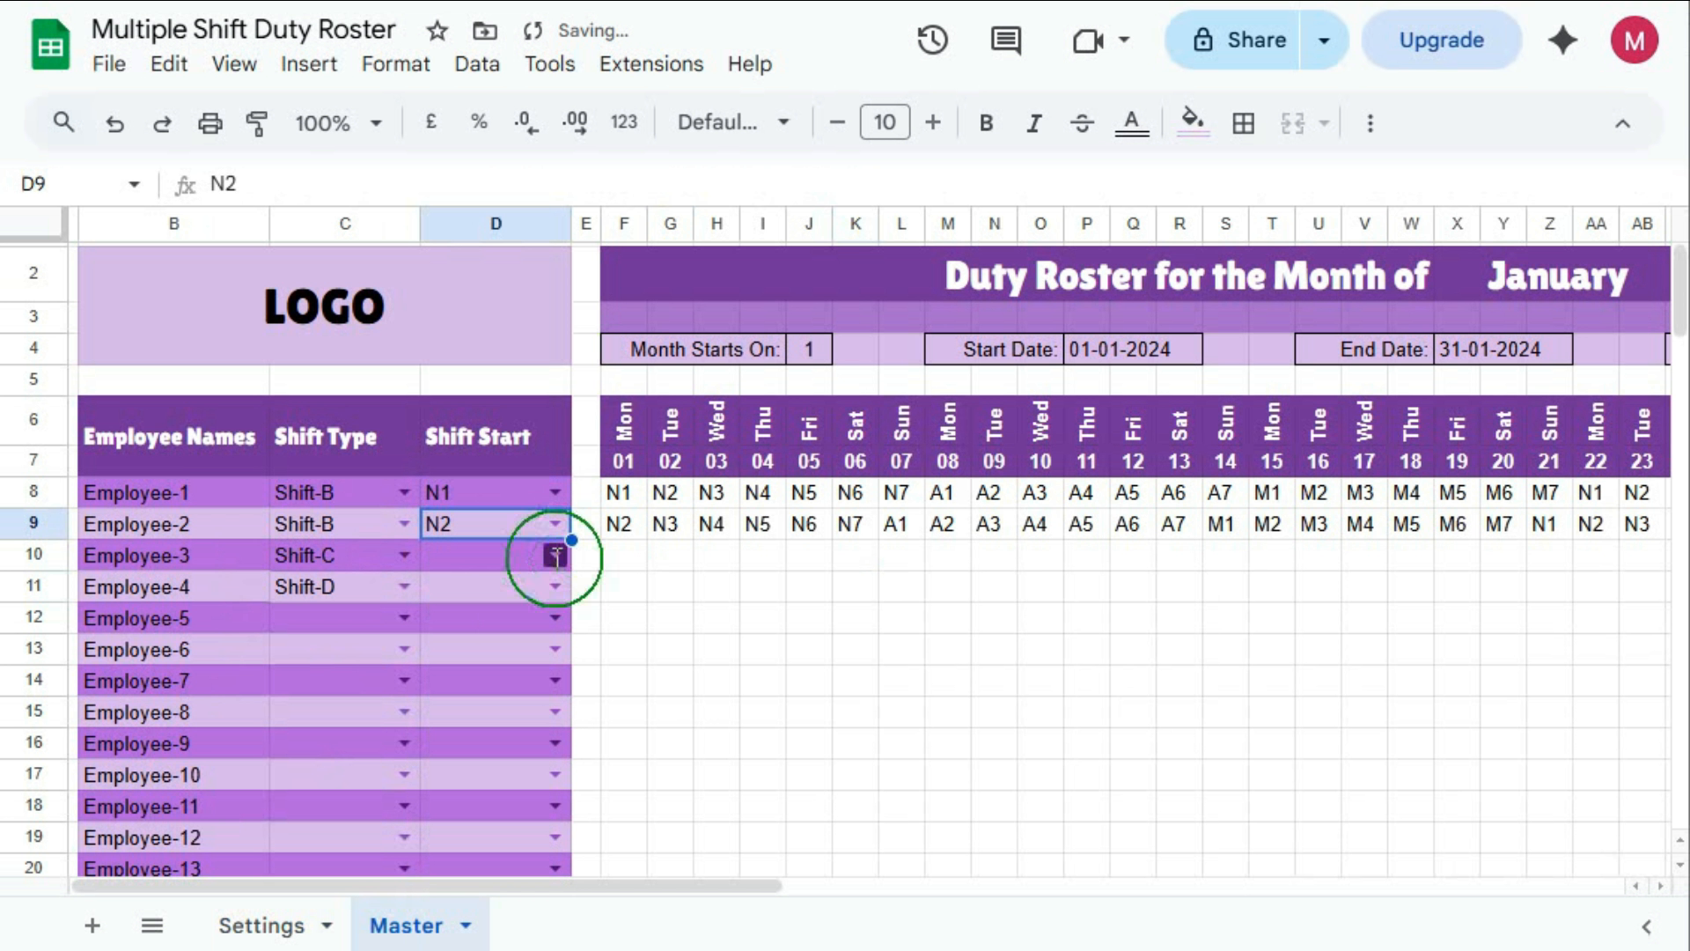
{"action": "left_click", "coordinate": [459, 799]}
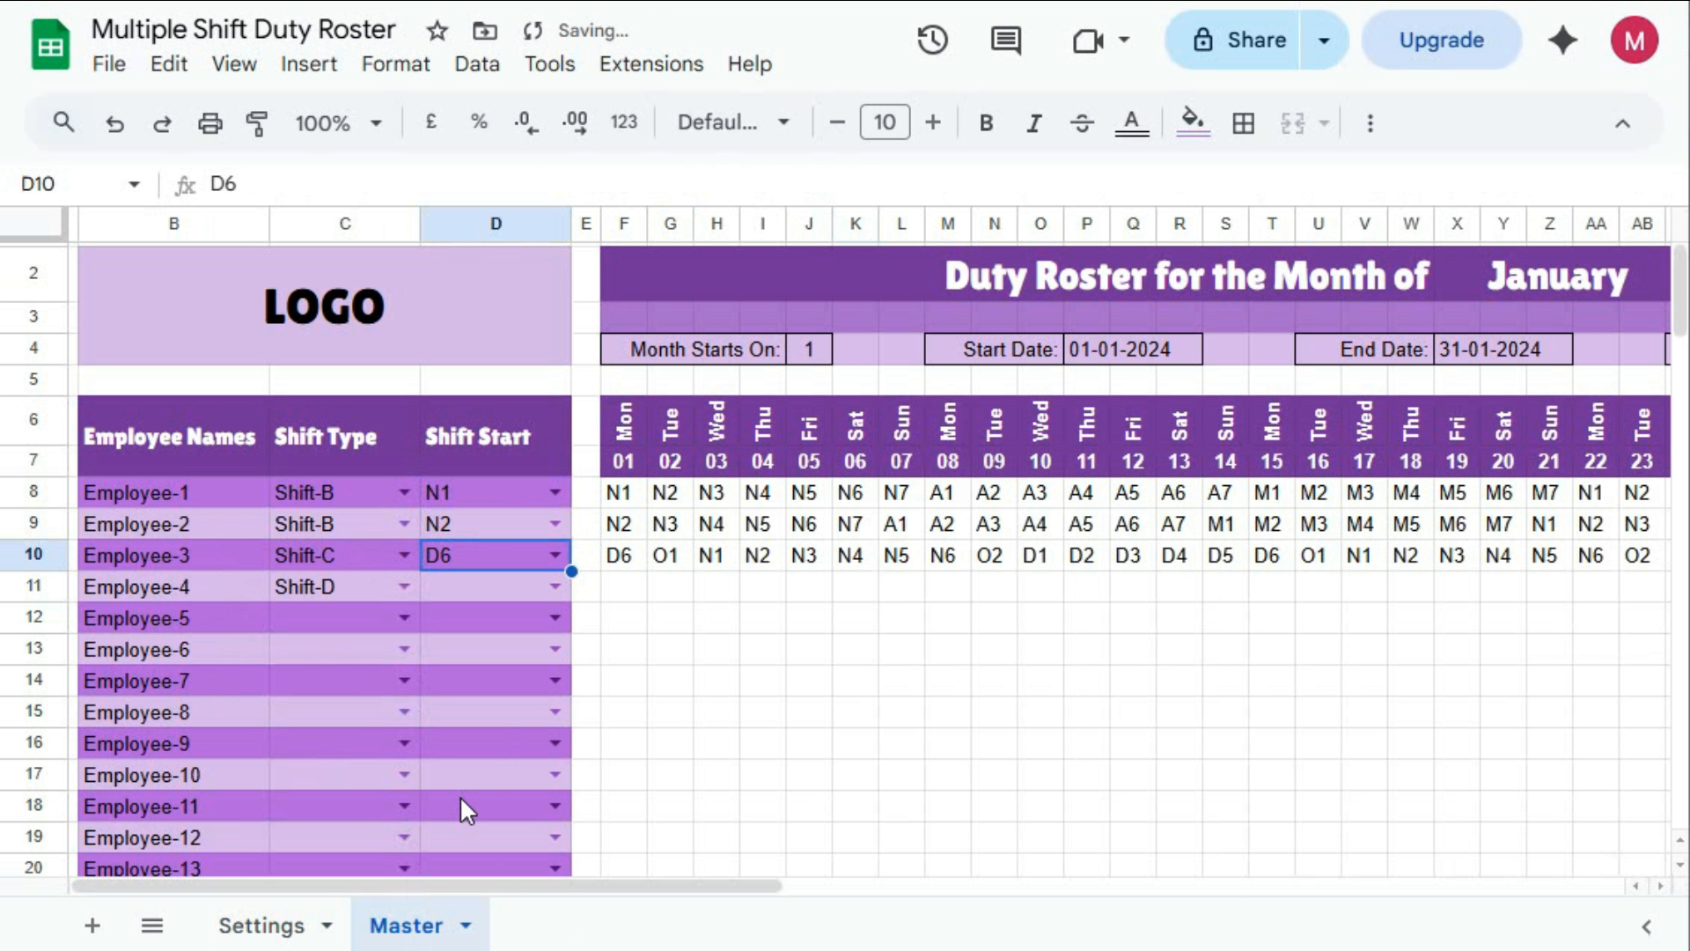
{"action": "left_click", "coordinate": [555, 584]}
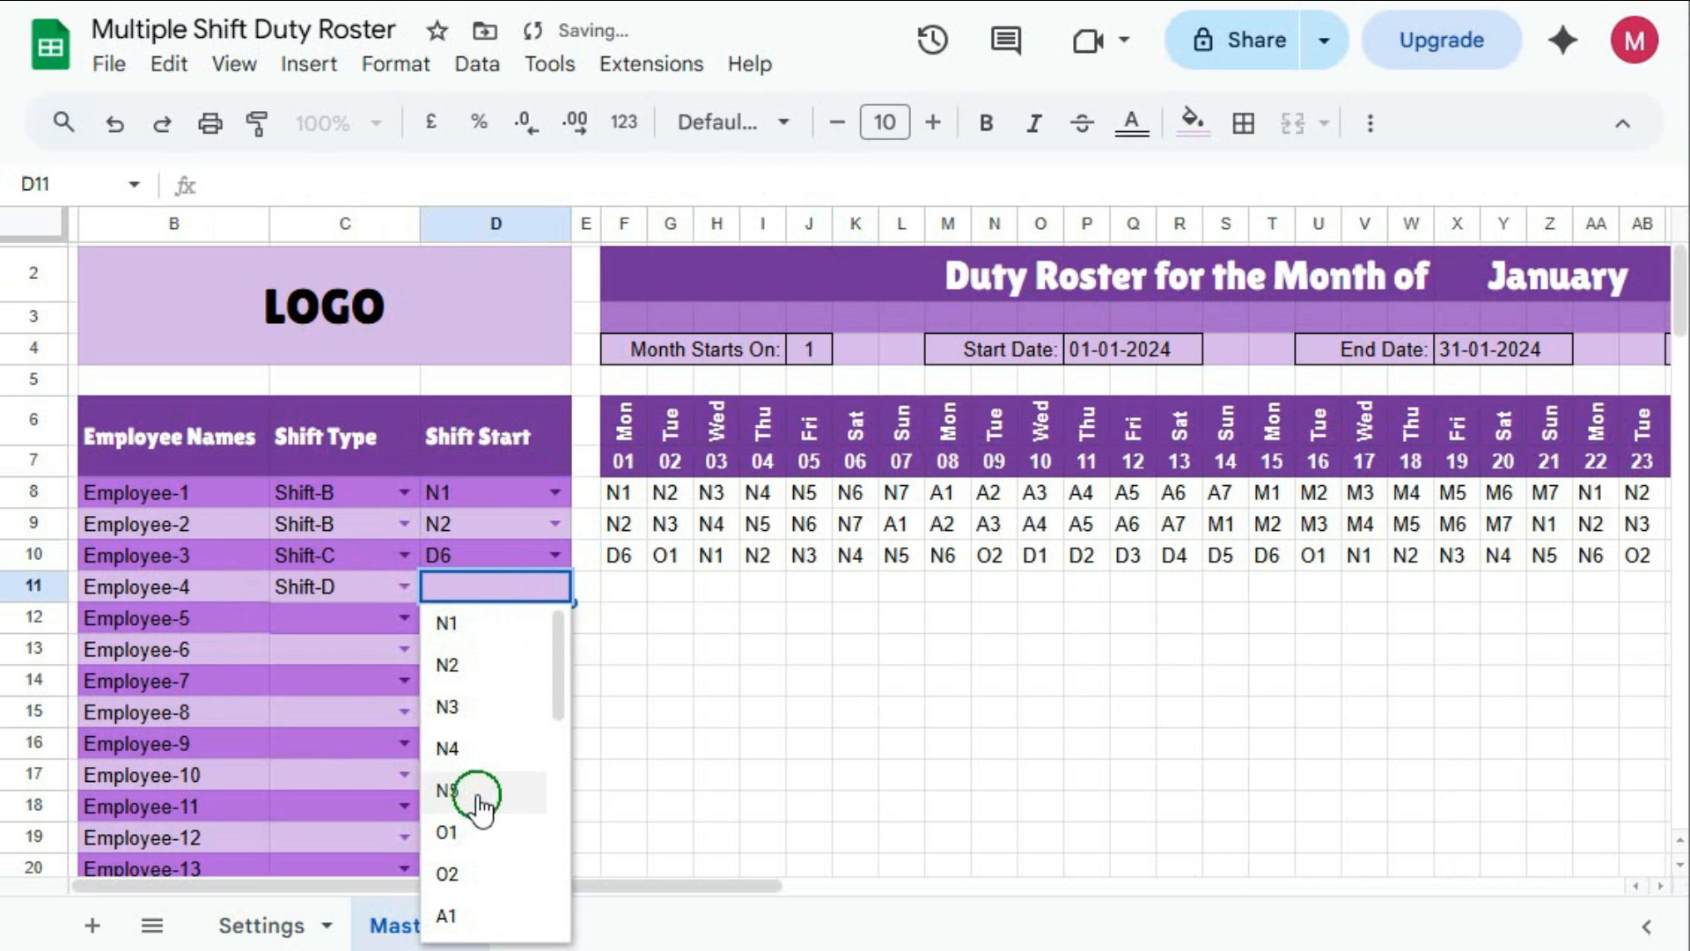
{"action": "left_click", "coordinate": [475, 792]}
Assign Employee-5 Shift-E with shift start A1
{"action": "left_click", "coordinate": [407, 616]}
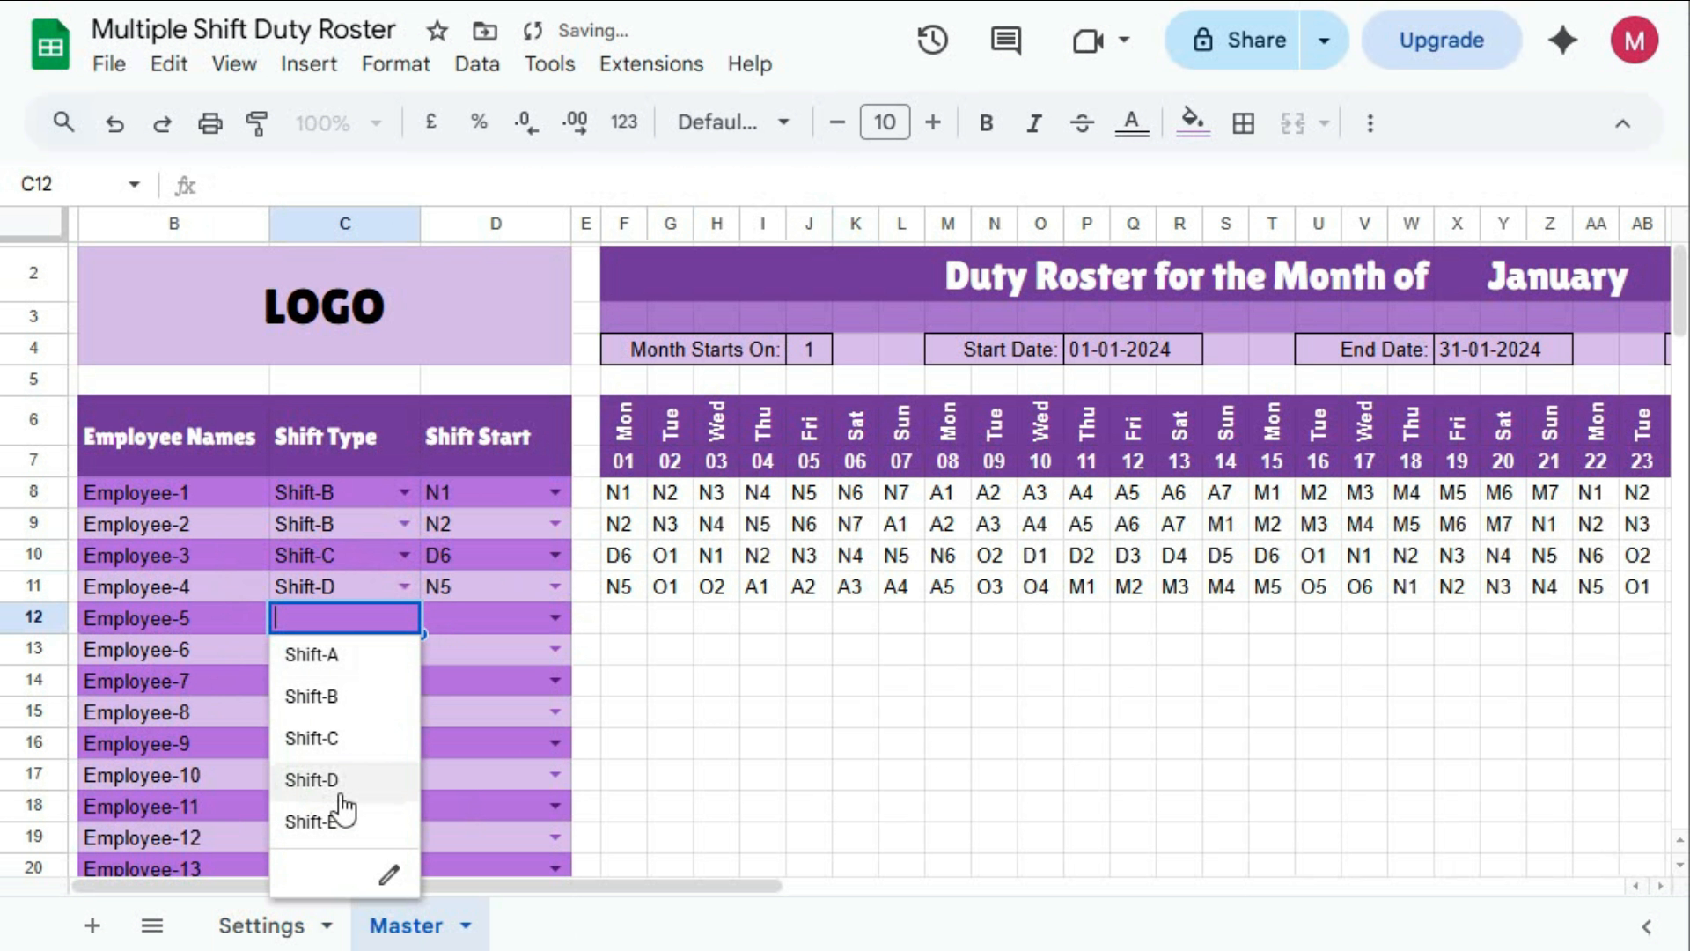
{"action": "left_click", "coordinate": [325, 822]}
{"action": "left_click", "coordinate": [555, 620]}
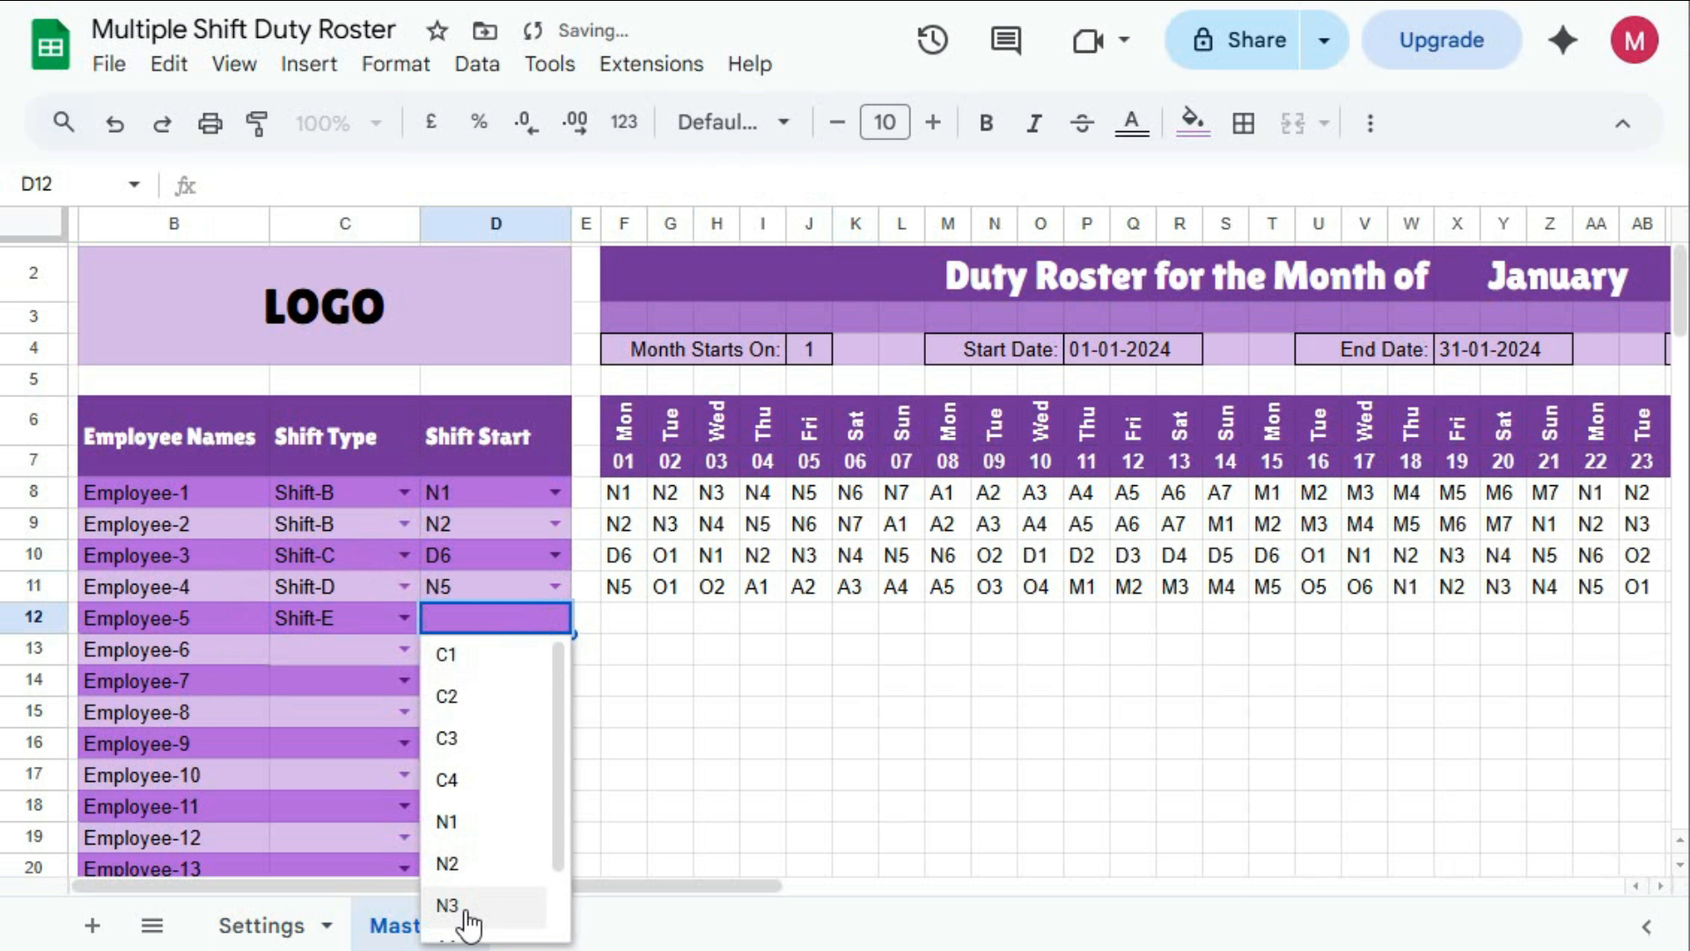
{"action": "left_click_drag", "start_coordinate": [556, 811], "coordinate": [552, 885]}
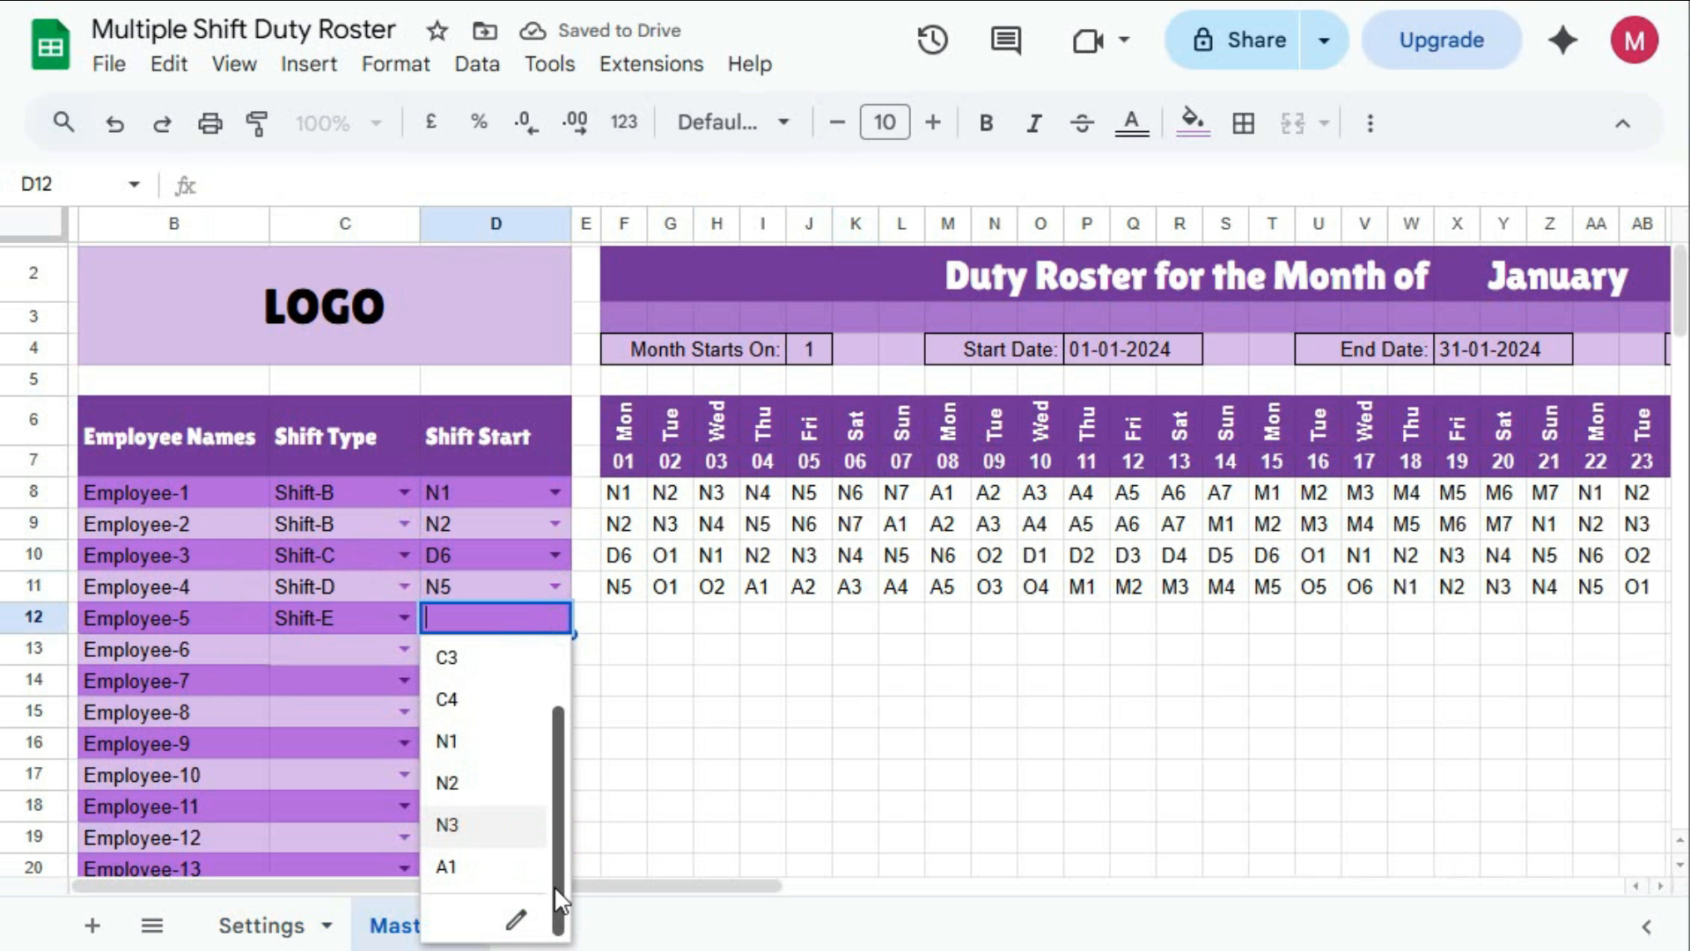
{"action": "left_click", "coordinate": [465, 869]}
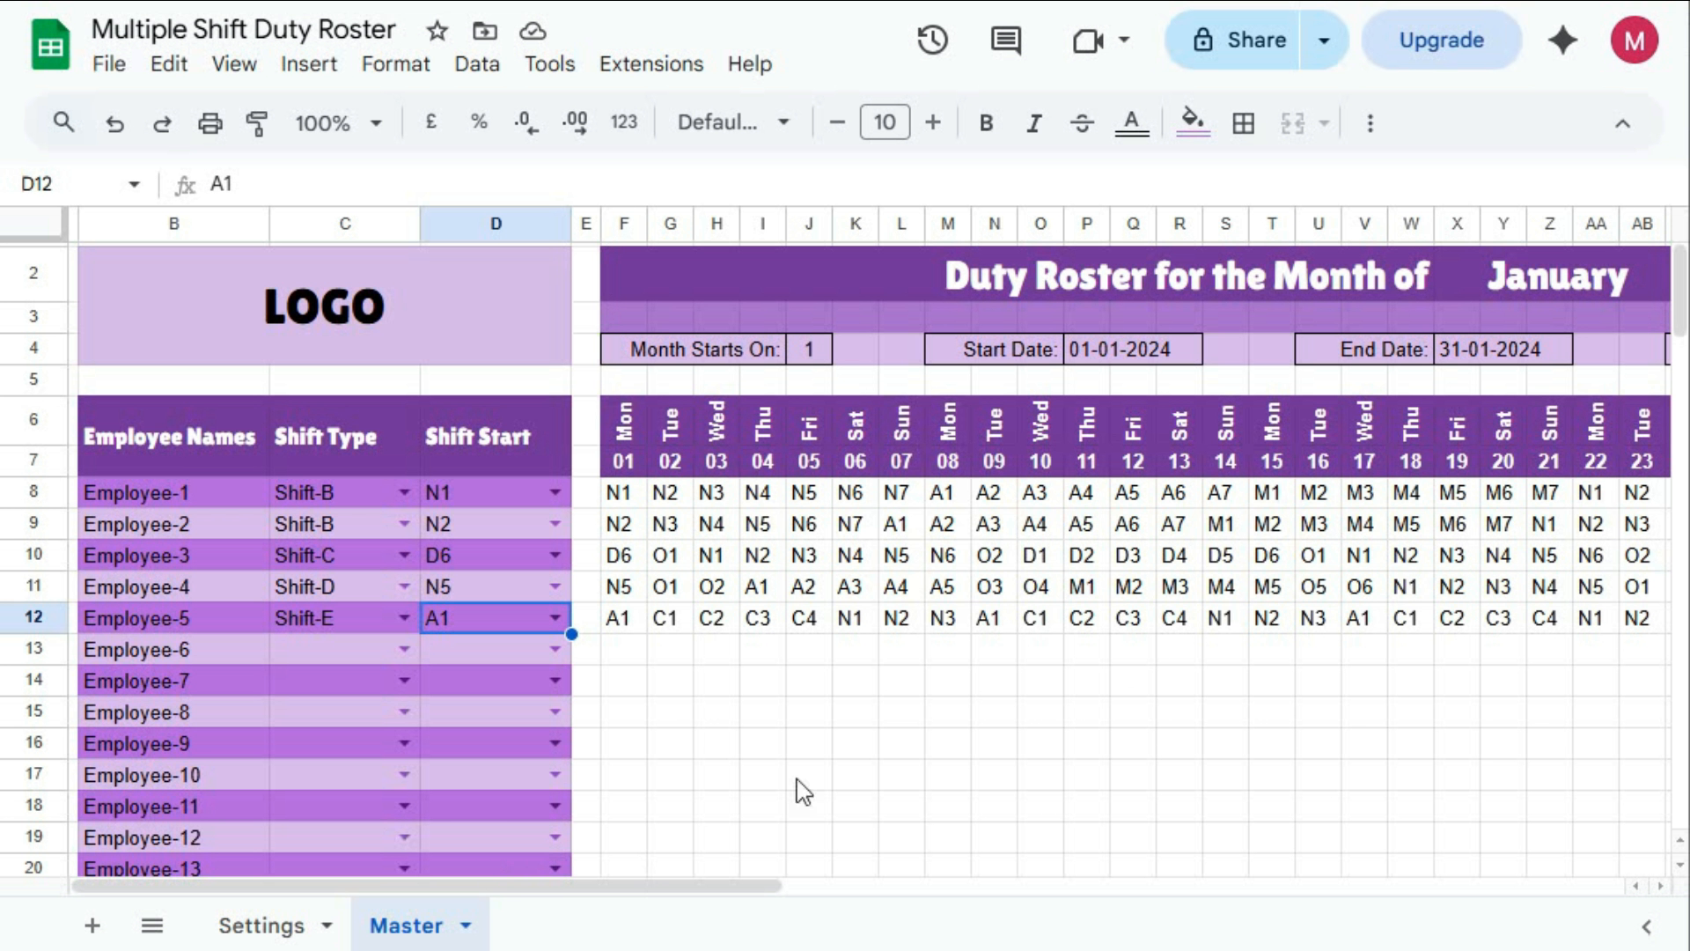
Select the roster range F8:AJ107 and create a new conditional formatting rule for it
{"action": "left_click", "coordinate": [803, 493]}
{"action": "left_click", "coordinate": [1047, 555]}
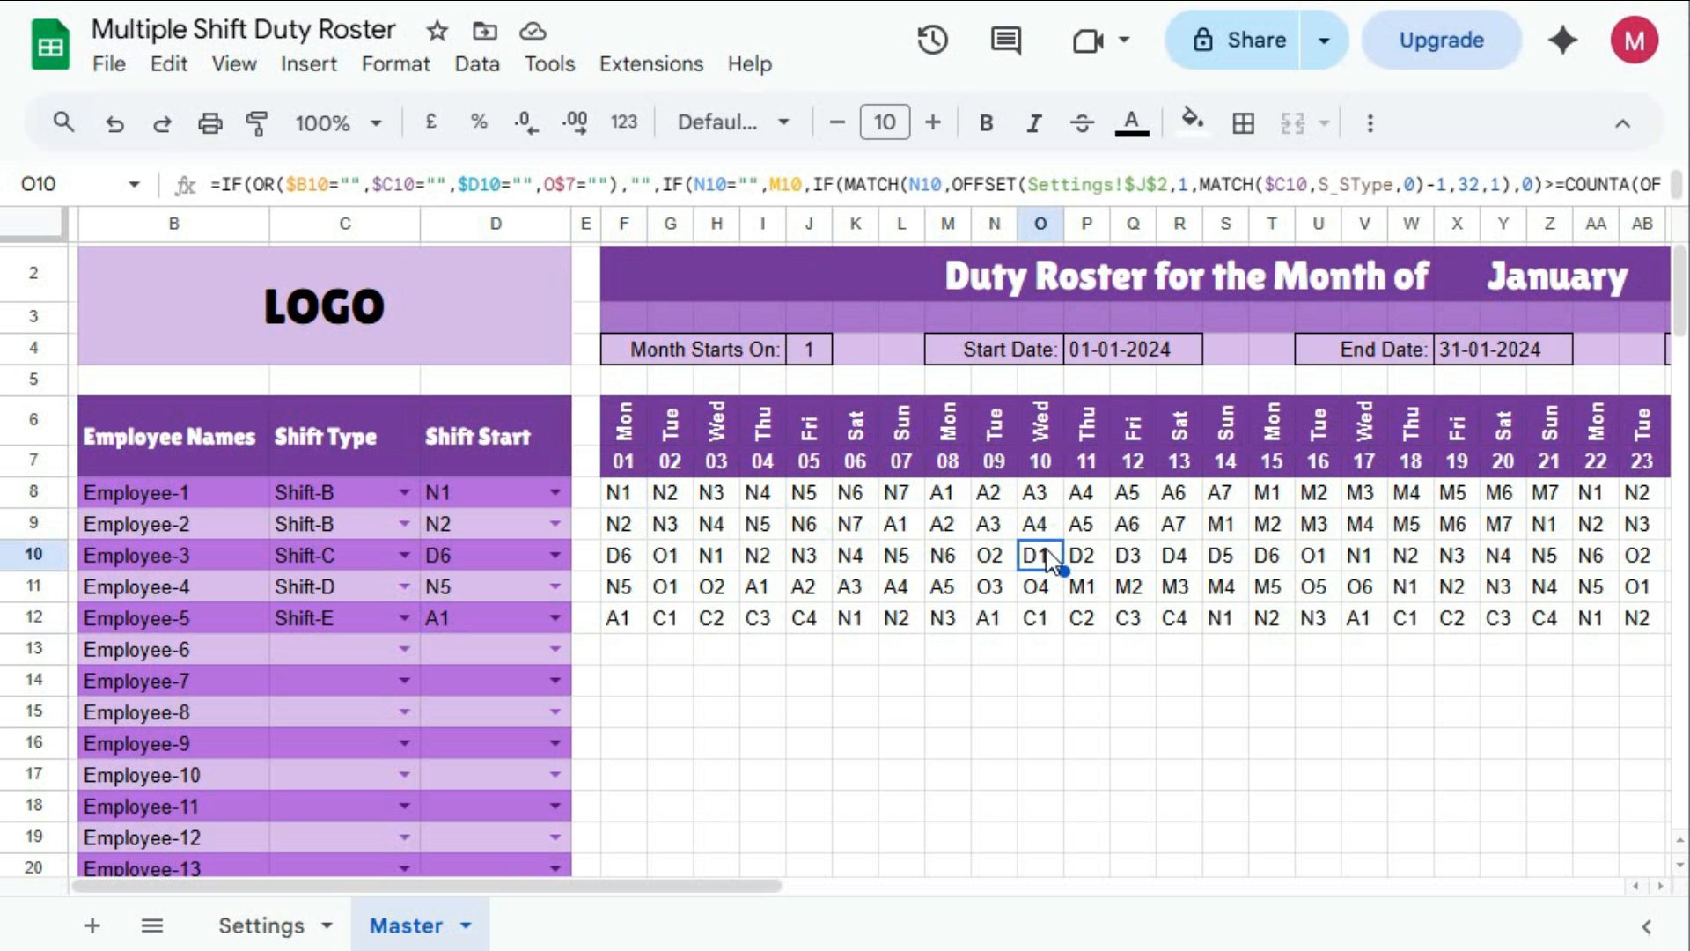
{"action": "left_click_drag", "start_coordinate": [627, 500], "coordinate": [1053, 363]}
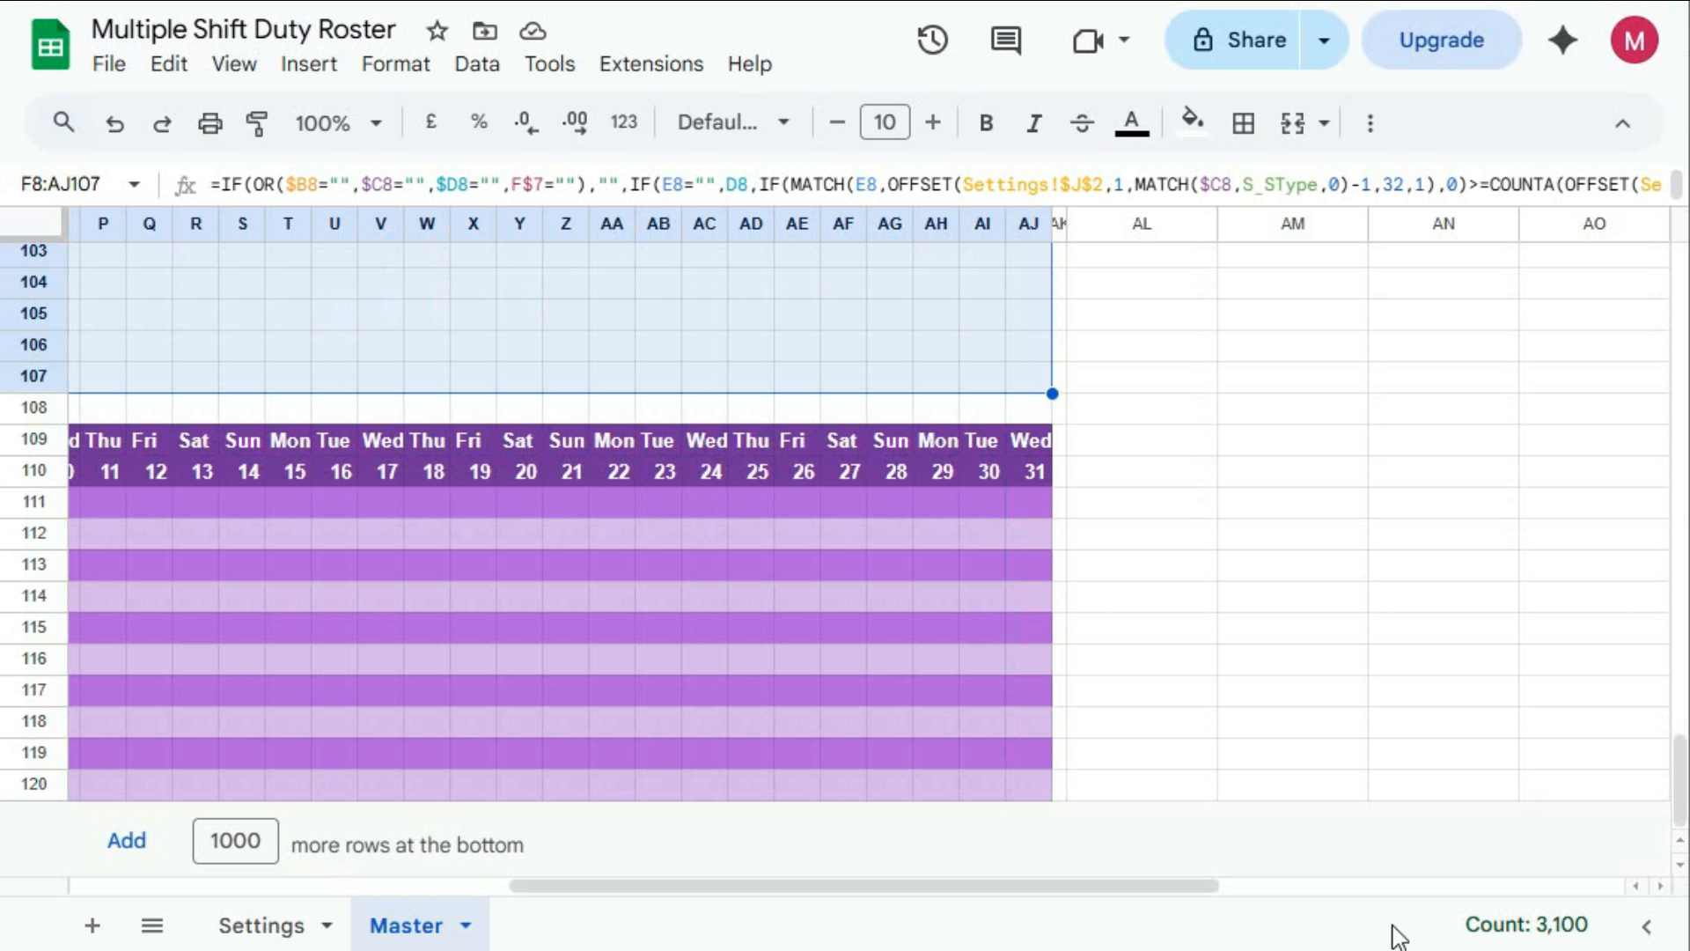
{"action": "left_click_drag", "start_coordinate": [1153, 886], "coordinate": [837, 890]}
{"action": "scroll", "coordinate": [1117, 713], "scroll_direction": "up", "scroll_amount": 20}
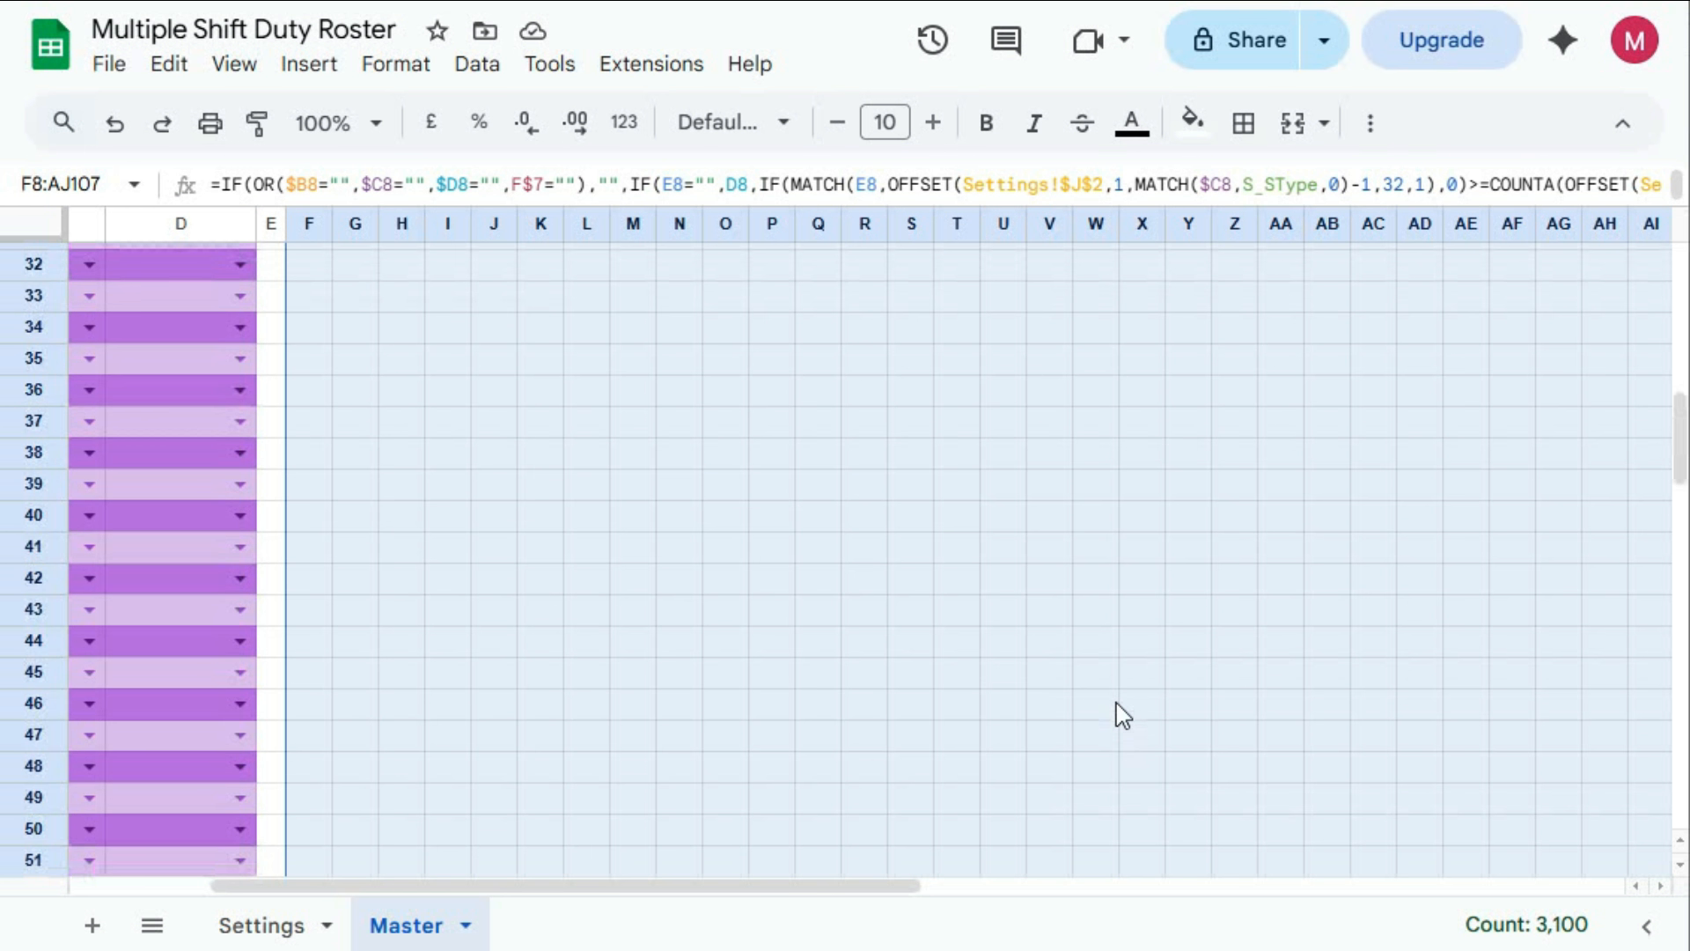
{"action": "scroll", "coordinate": [1120, 713], "scroll_direction": "up", "scroll_amount": 2}
{"action": "left_click", "coordinate": [396, 63]}
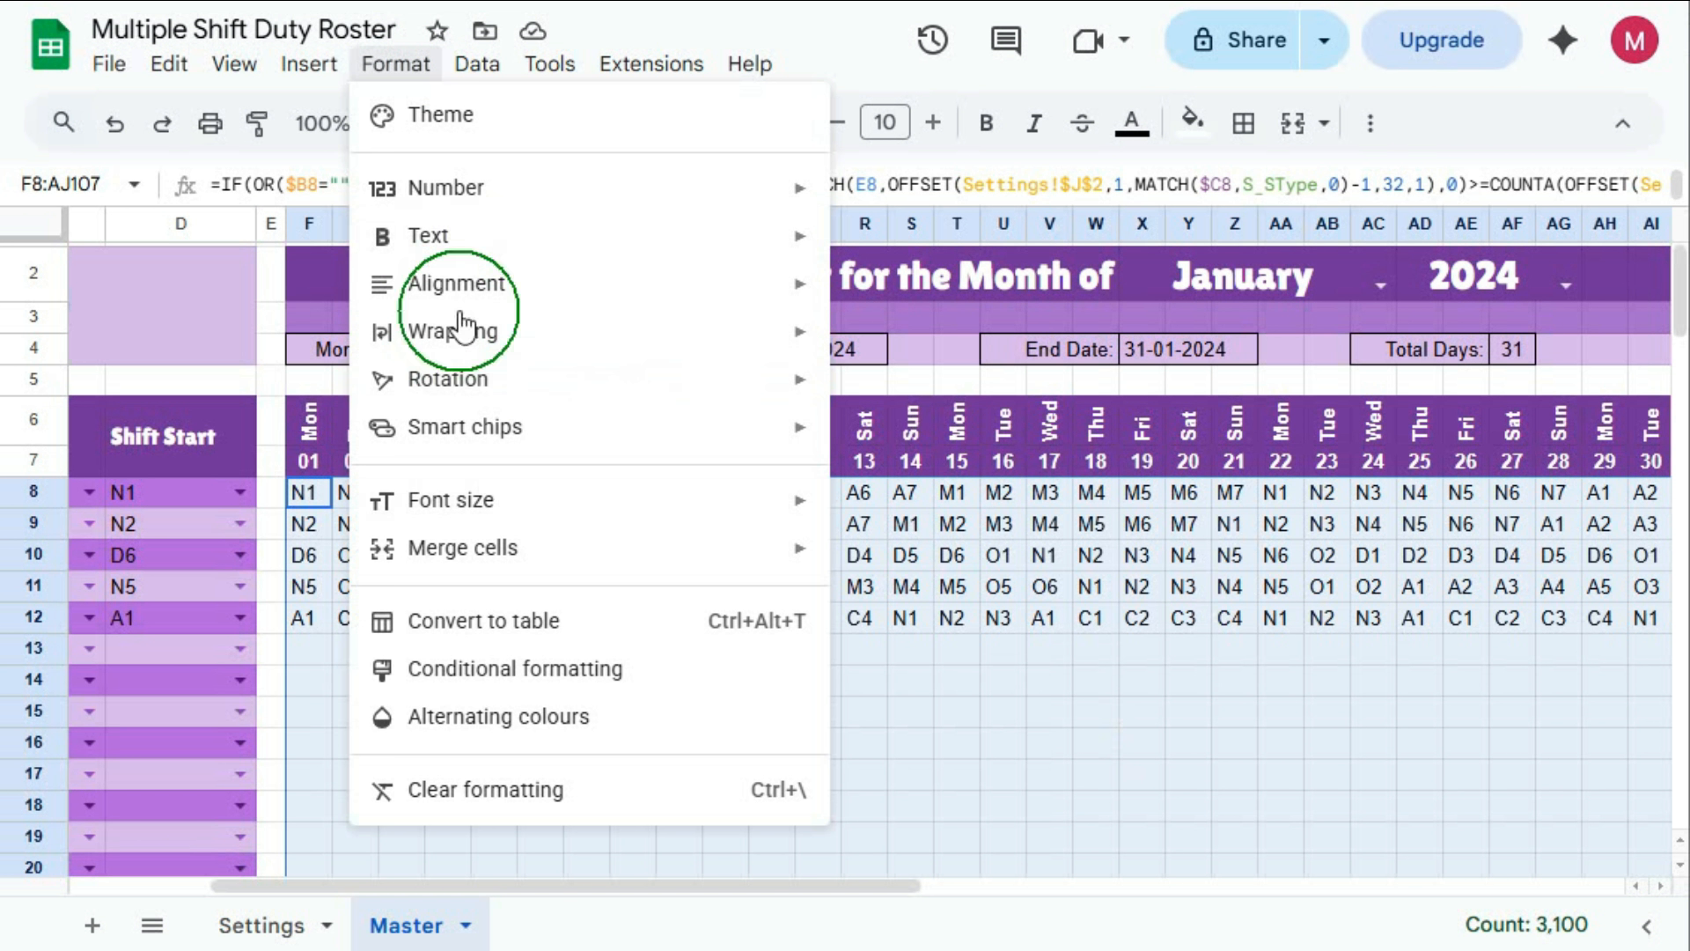
{"action": "left_click", "coordinate": [505, 674]}
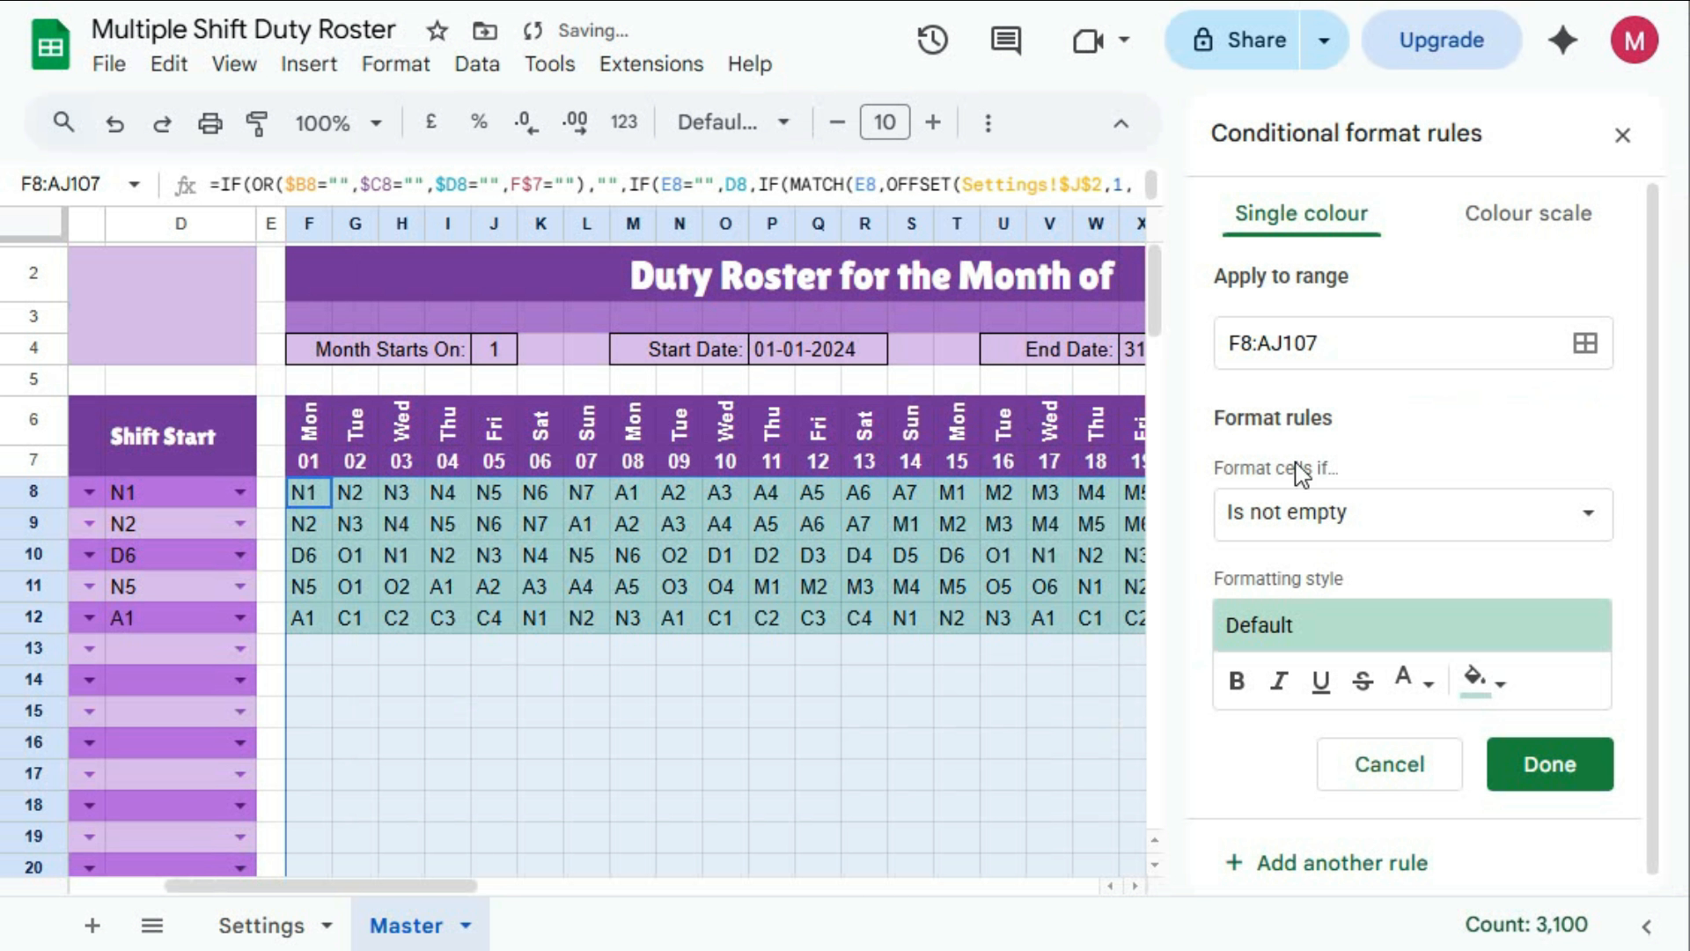
Set the rule's condition to the custom formula =LEFT(F8,1)="M"
{"action": "left_click", "coordinate": [1358, 518]}
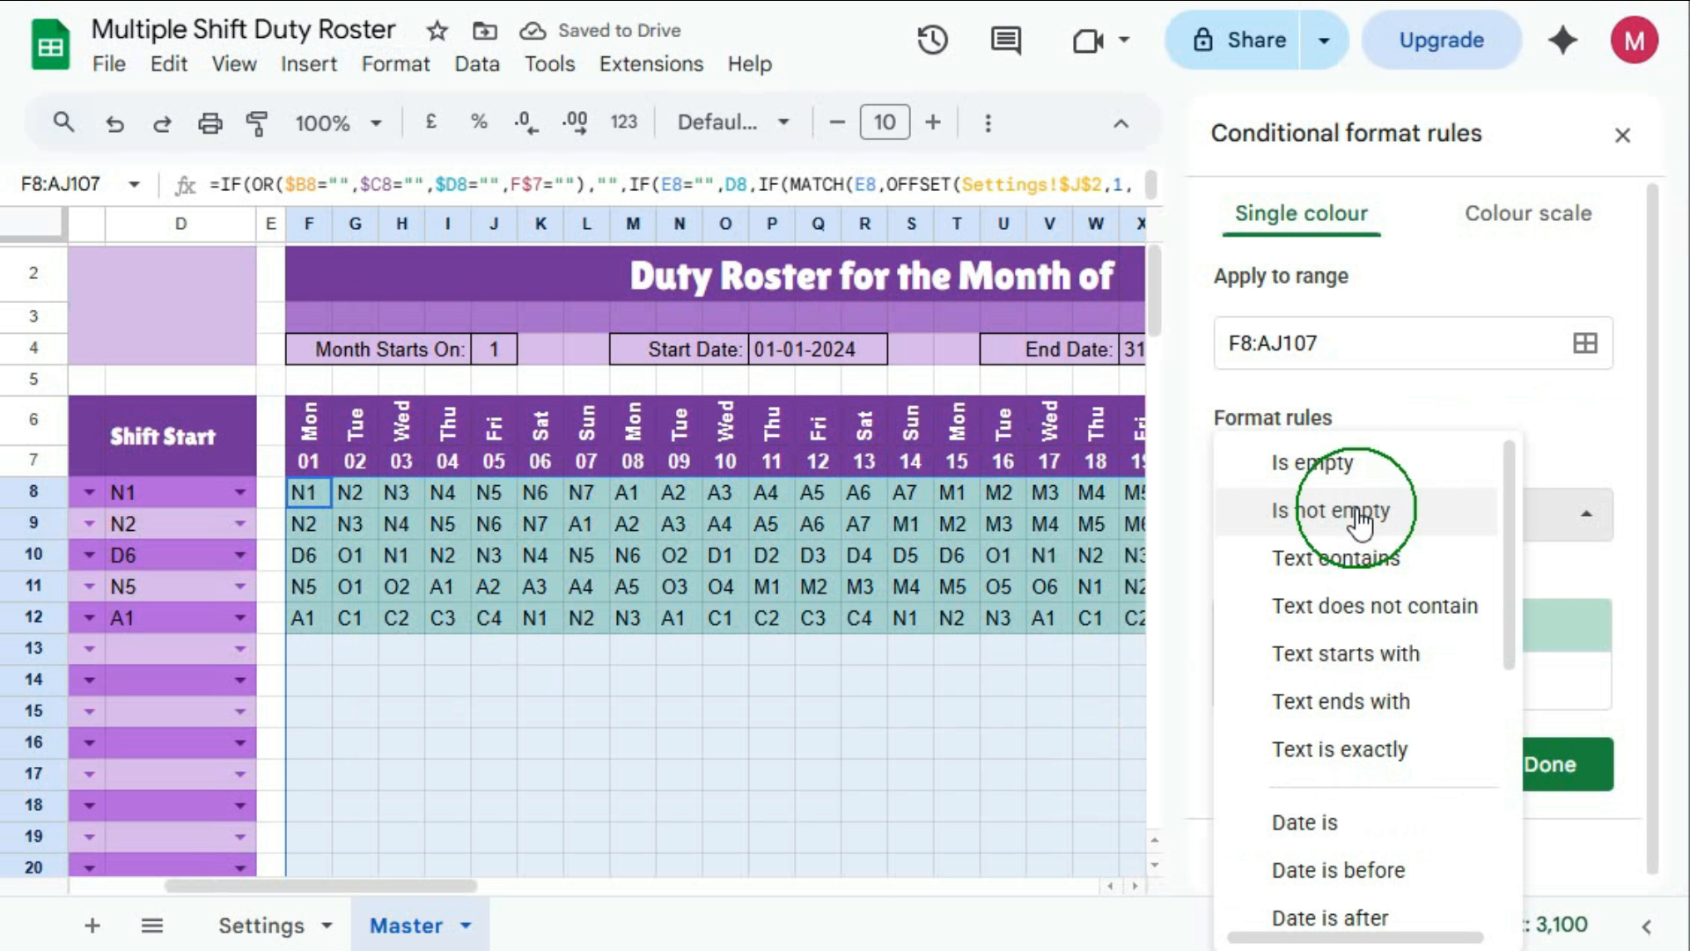
{"action": "scroll", "coordinate": [1362, 758], "scroll_direction": "down", "scroll_amount": 5}
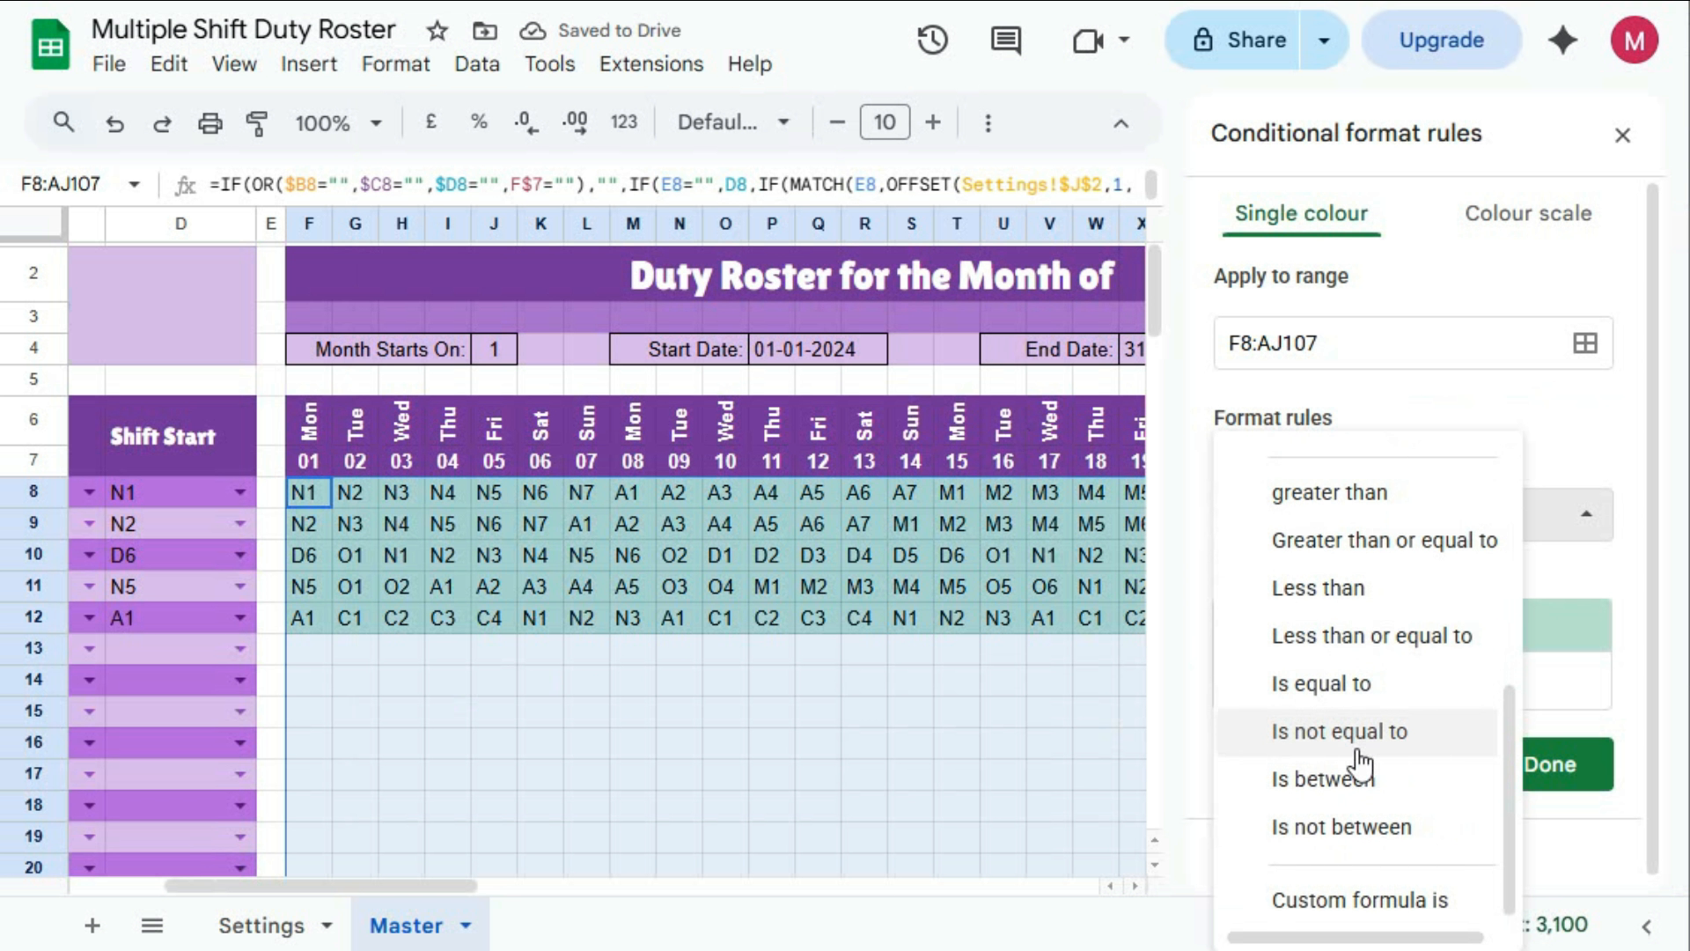
{"action": "left_click", "coordinate": [1341, 900]}
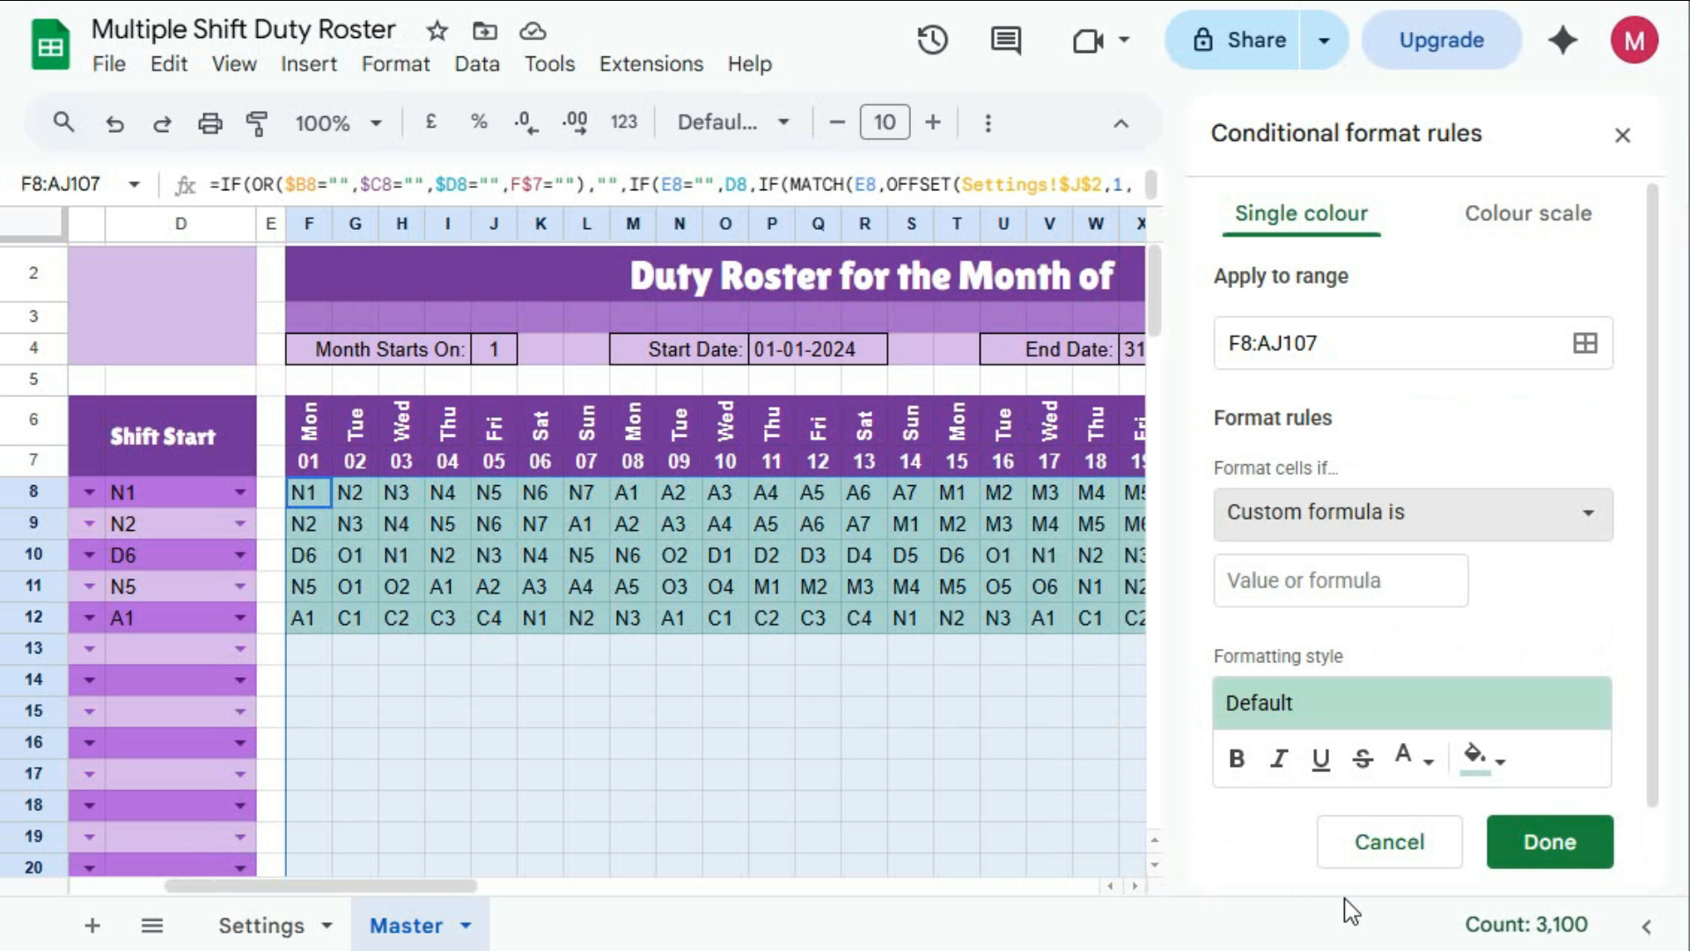
{"action": "left_click", "coordinate": [1274, 585]}
{"action": "type", "text": "=LEFT("}
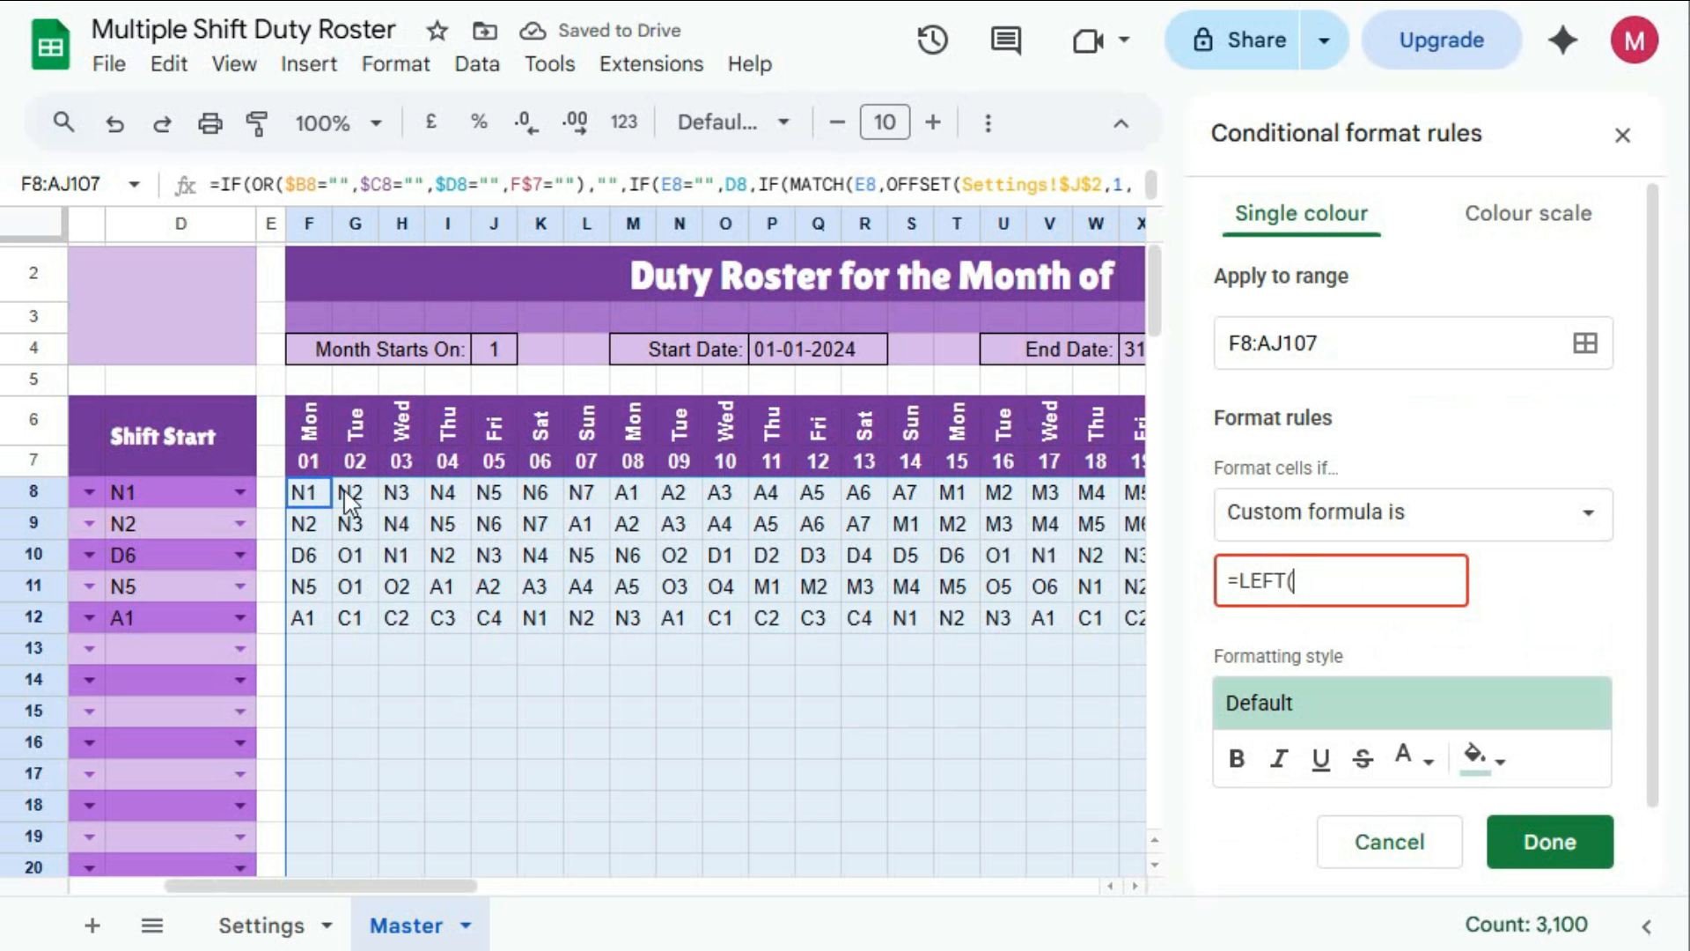
{"action": "left_click", "coordinate": [317, 500]}
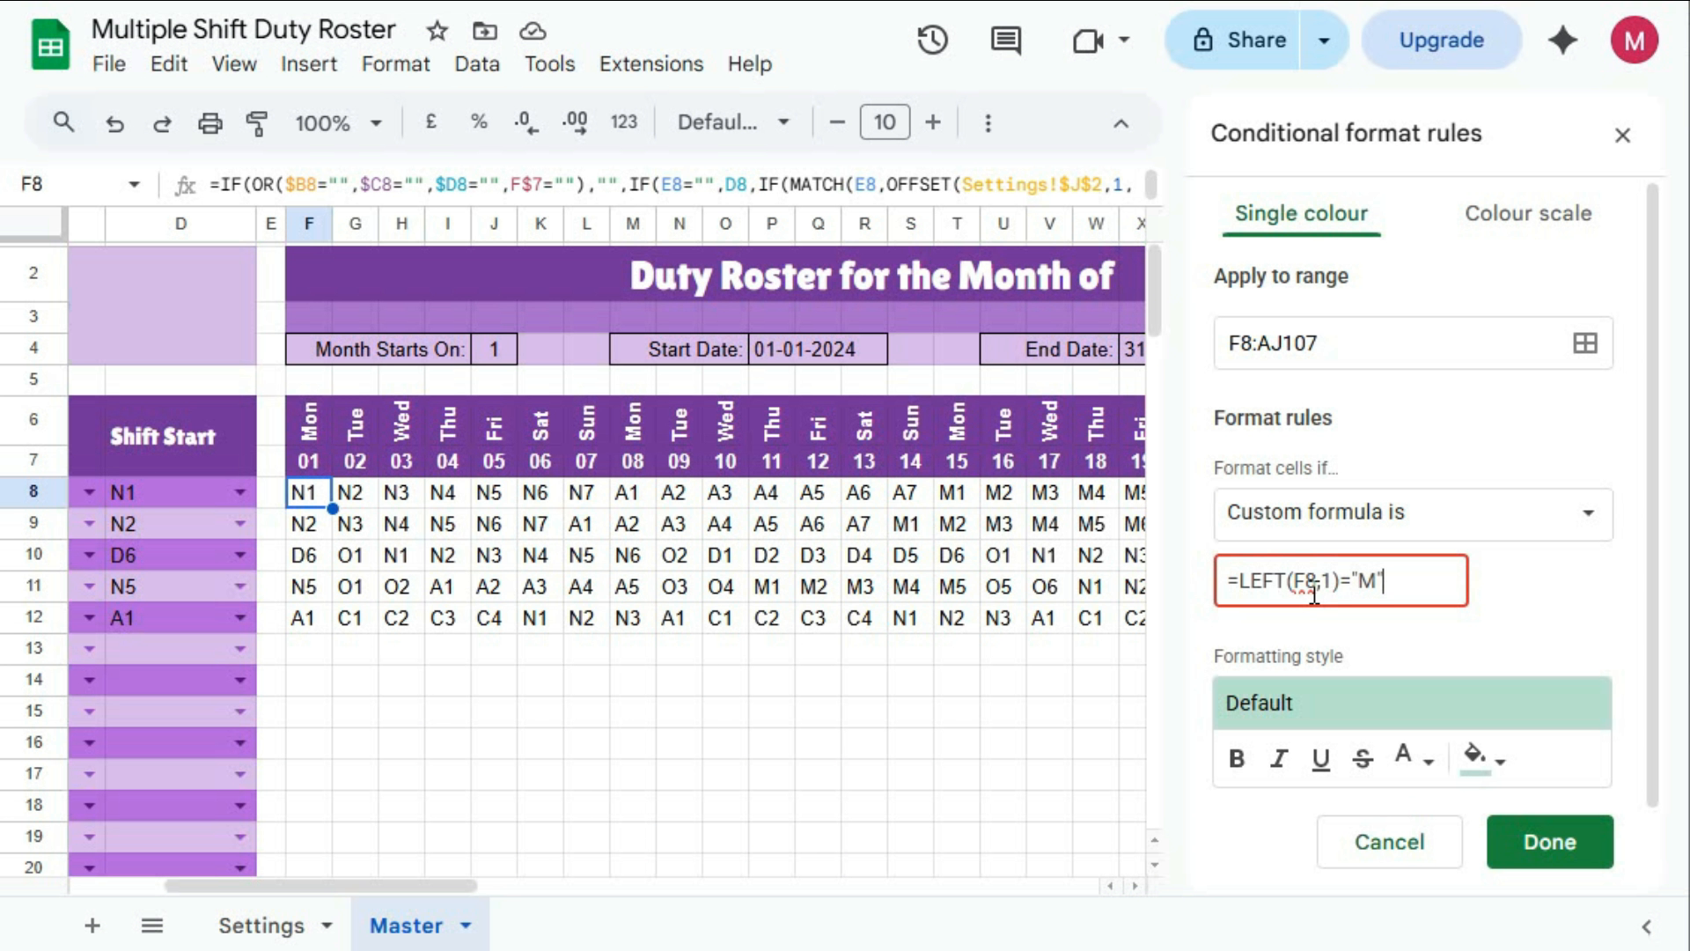
{"action": "type", "text": "\""}
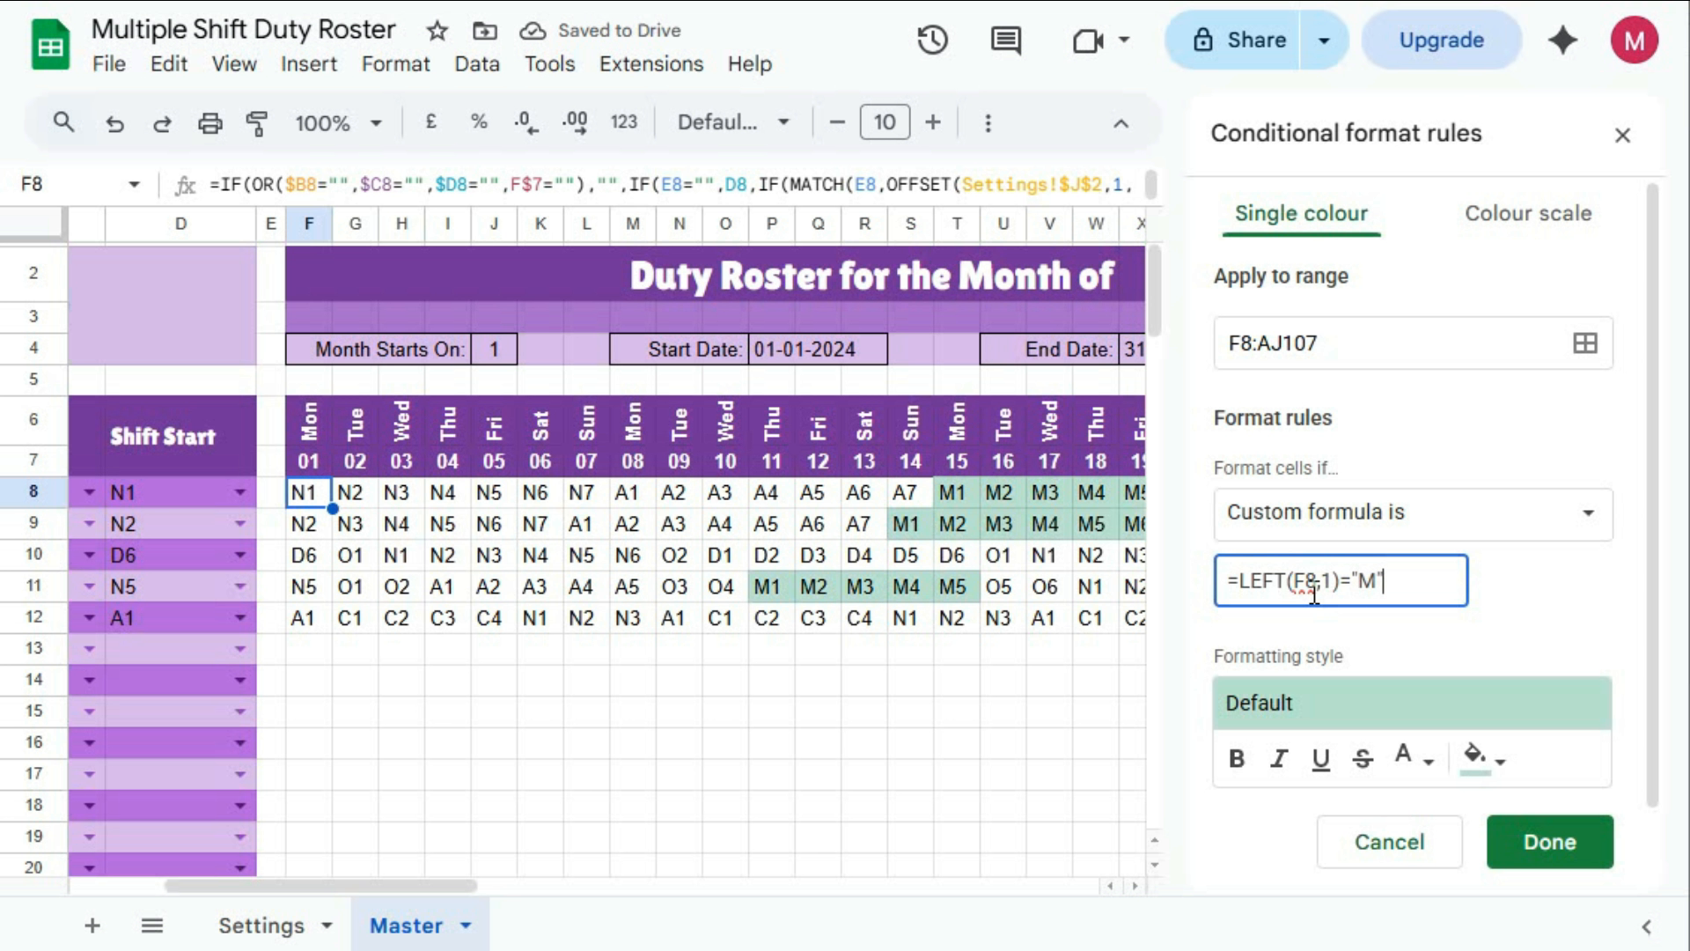
Give the M-shift rule a pale yellow fill and save it
{"action": "left_click", "coordinate": [1500, 762]}
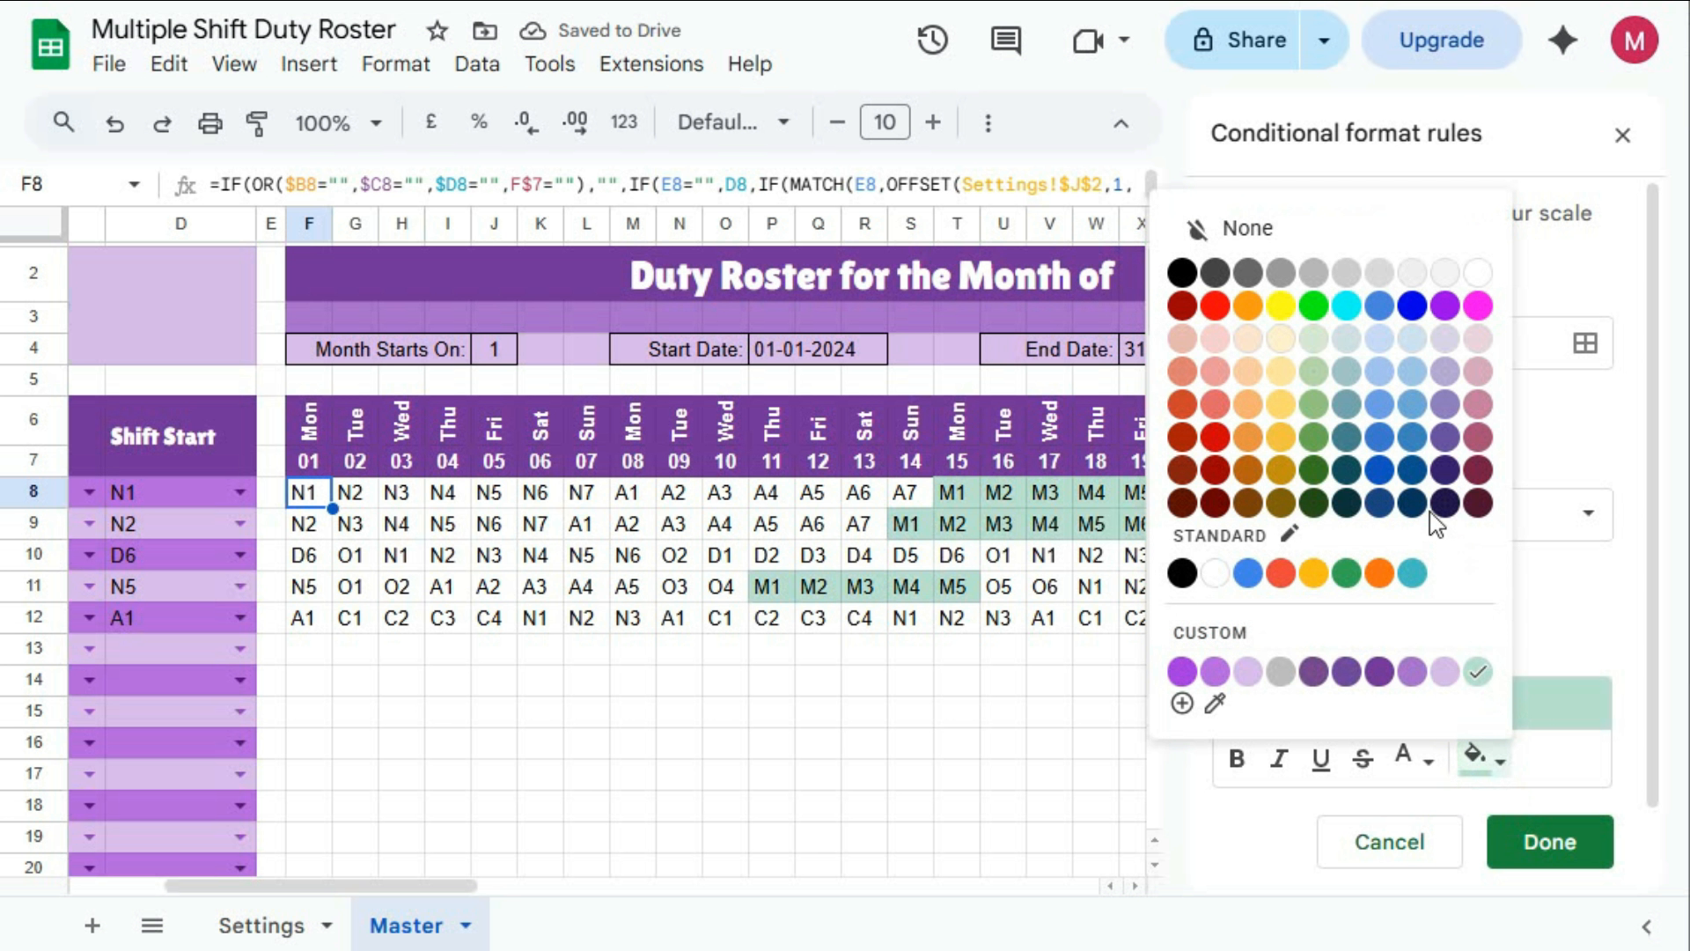
{"action": "left_click", "coordinate": [1282, 339]}
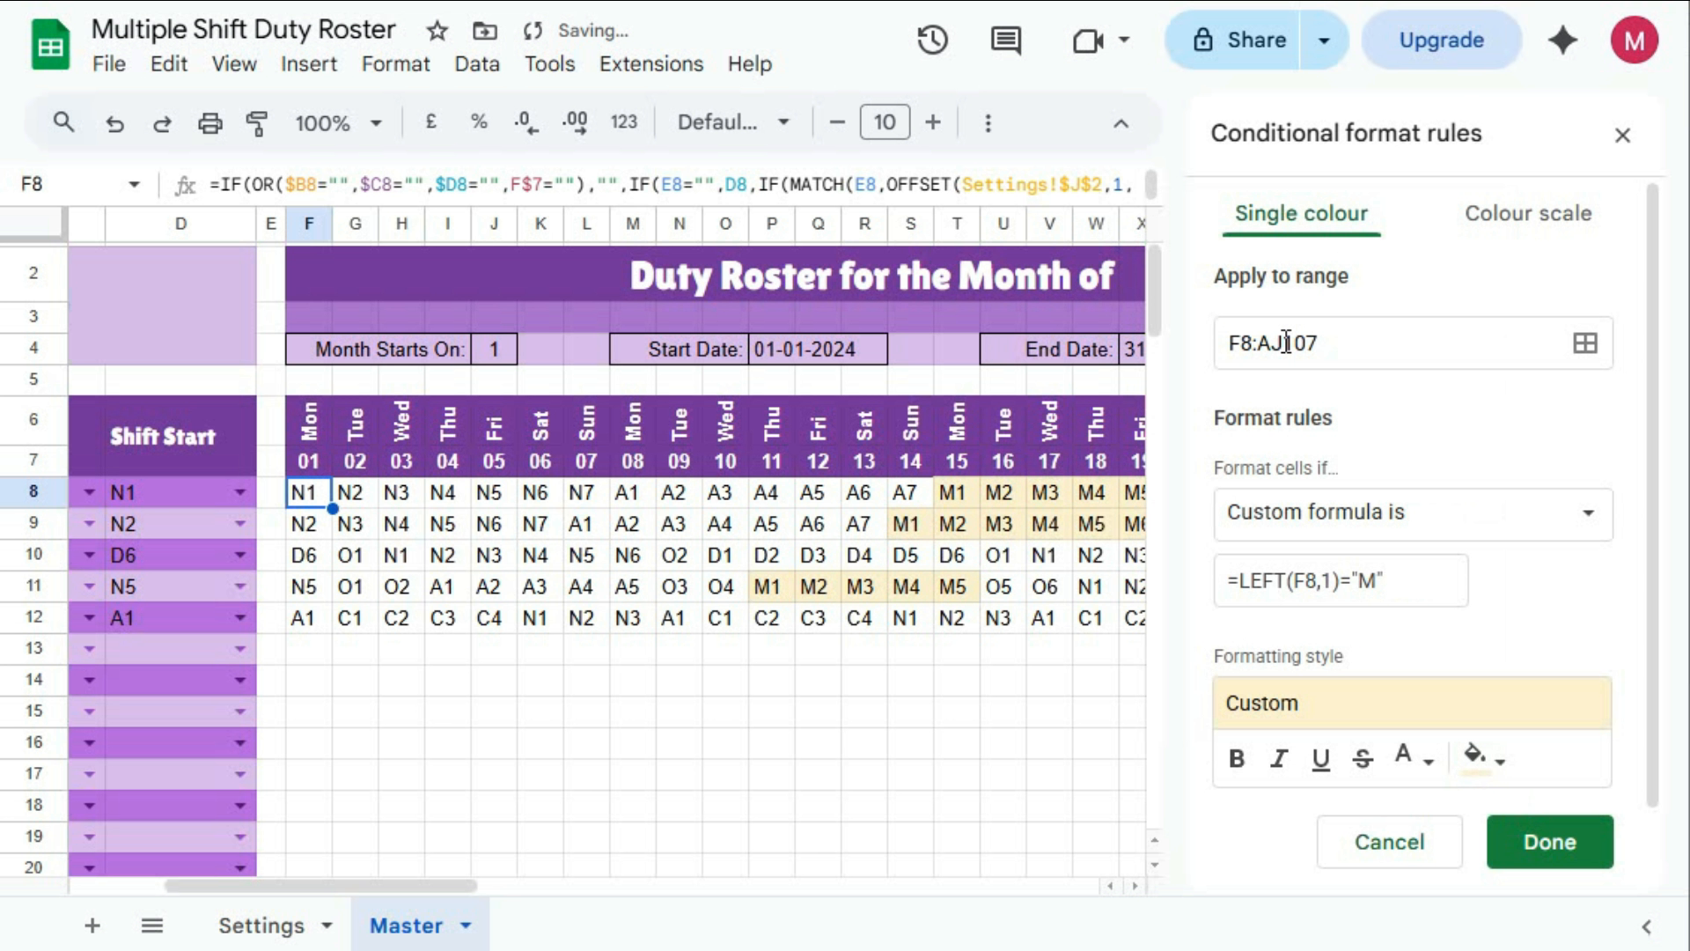
{"action": "left_click", "coordinate": [1539, 845]}
Add another conditional formatting rule with the custom formula =LEFT(F8,1)="A"
{"action": "left_click", "coordinate": [1329, 341]}
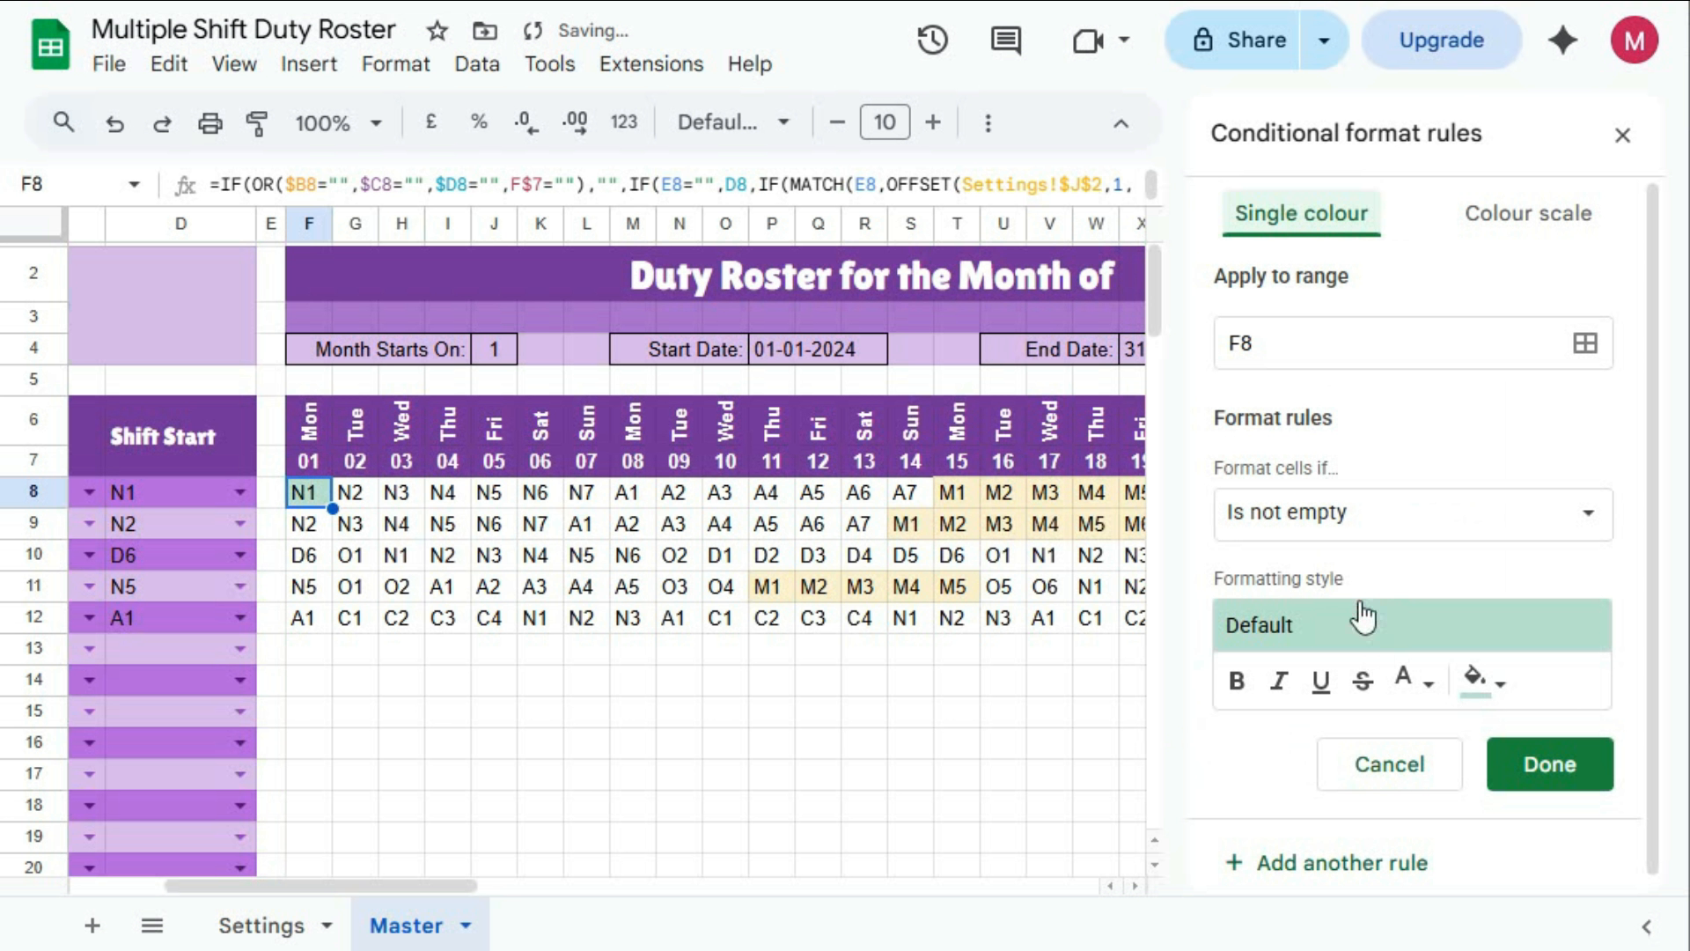
{"action": "left_click", "coordinate": [1330, 525]}
{"action": "scroll", "coordinate": [1364, 765], "scroll_direction": "down", "scroll_amount": 5}
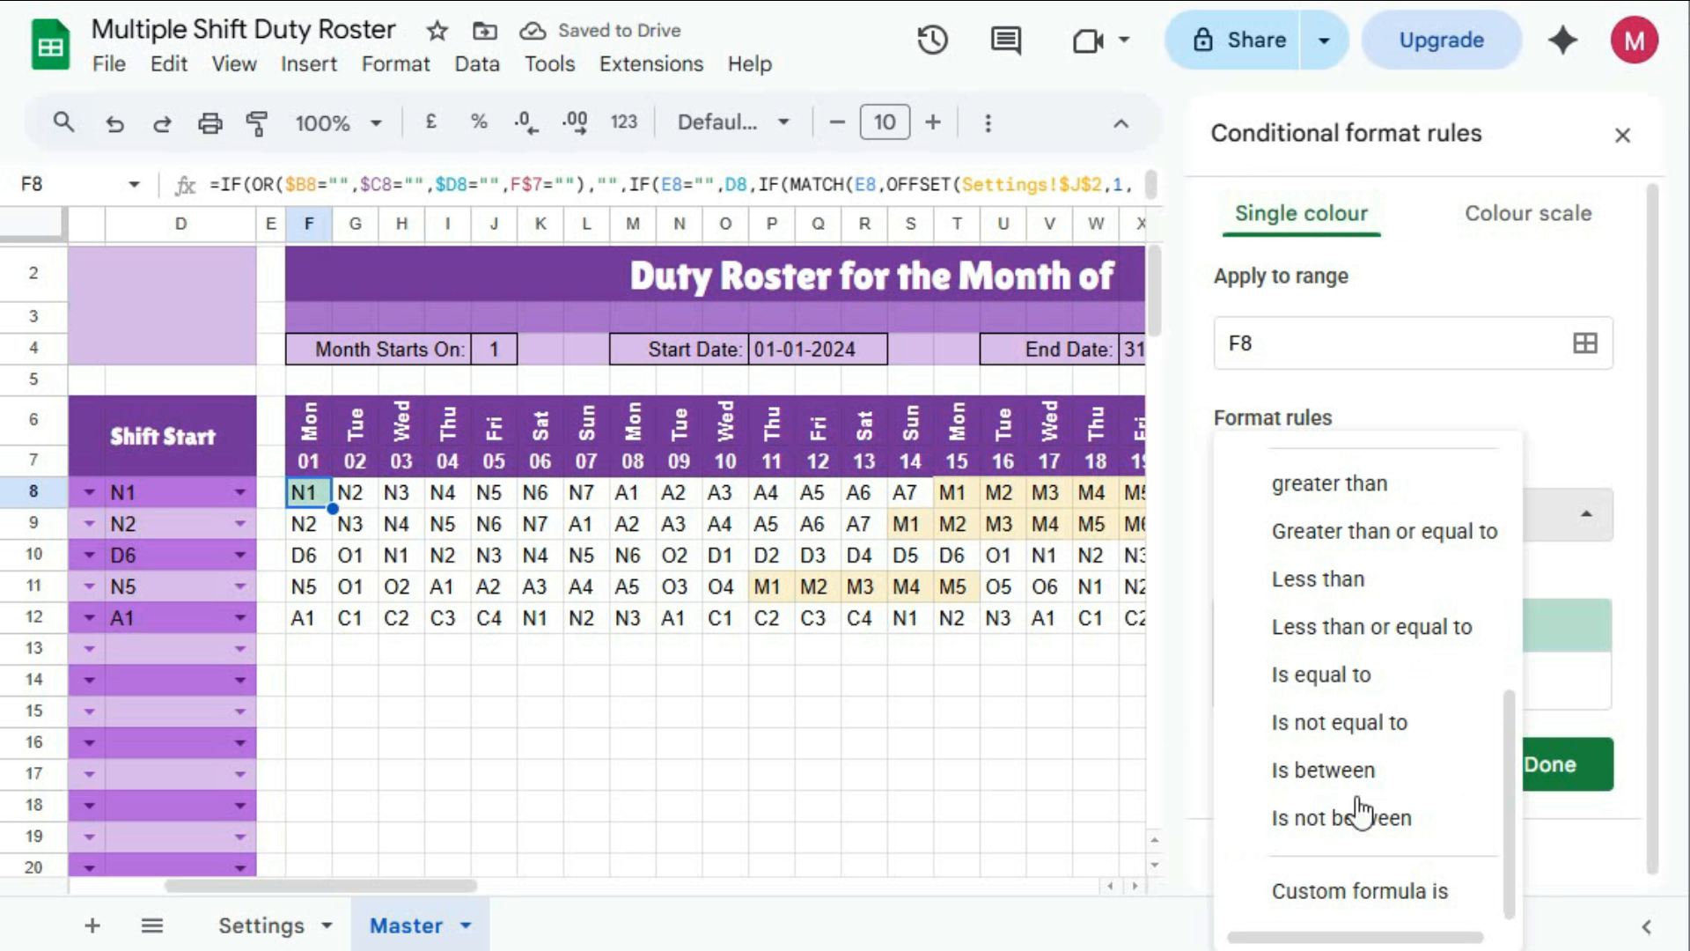
{"action": "left_click", "coordinate": [1358, 892]}
{"action": "left_click", "coordinate": [1301, 583]}
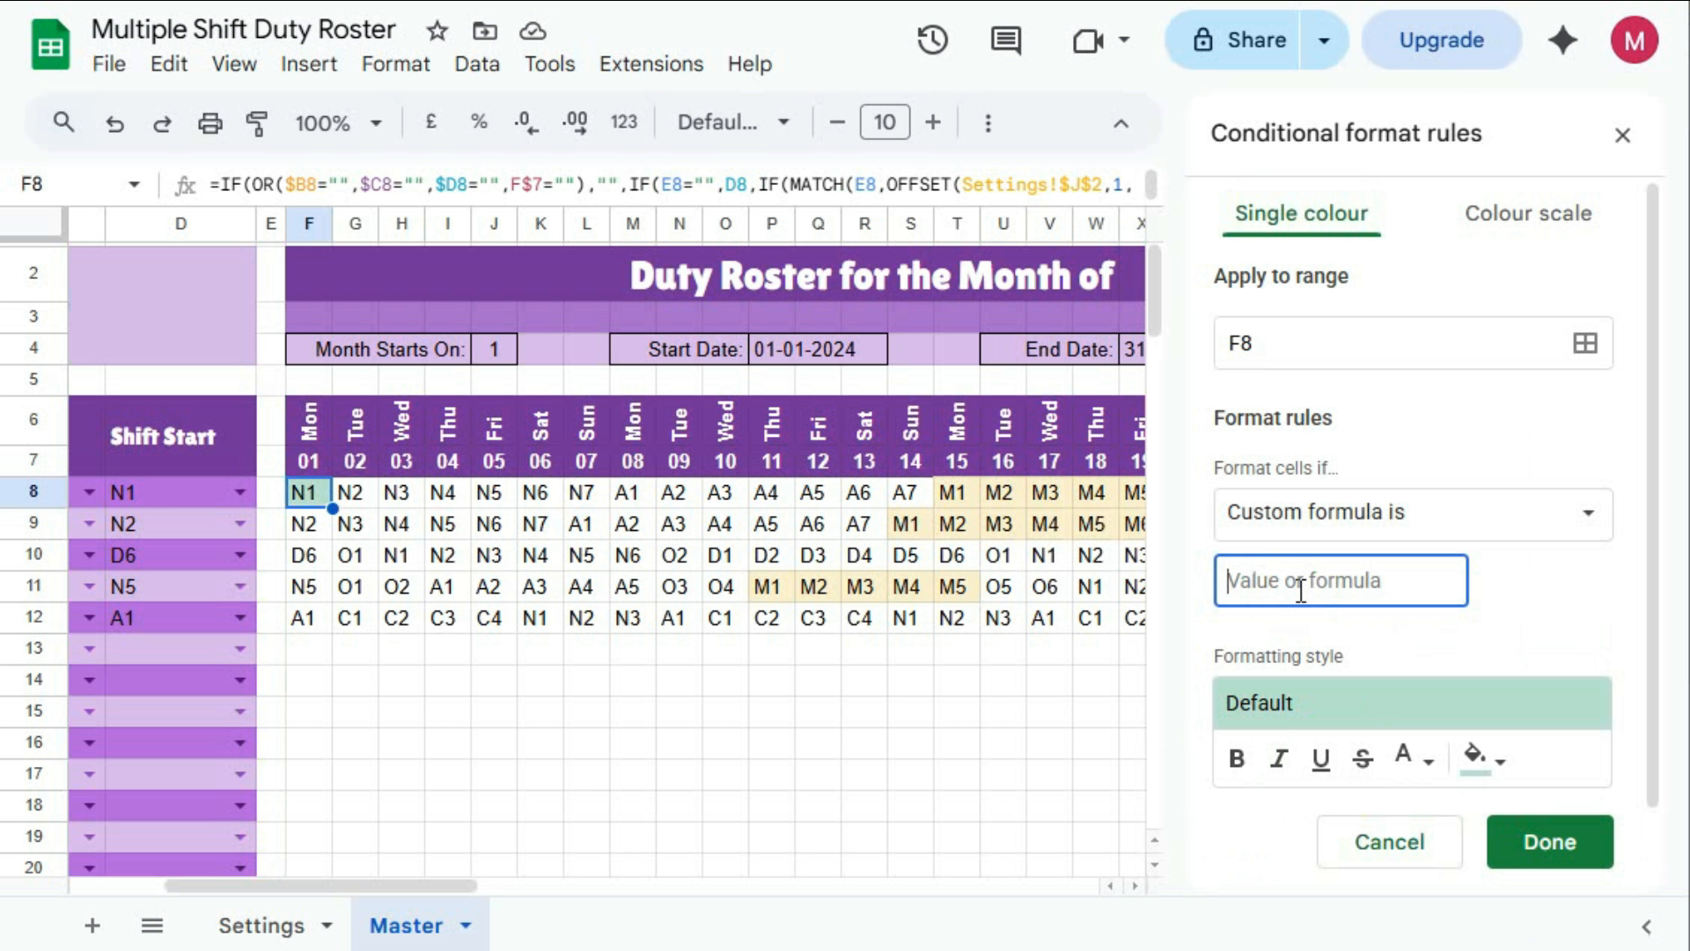
{"action": "type", "text": "=LEFT("}
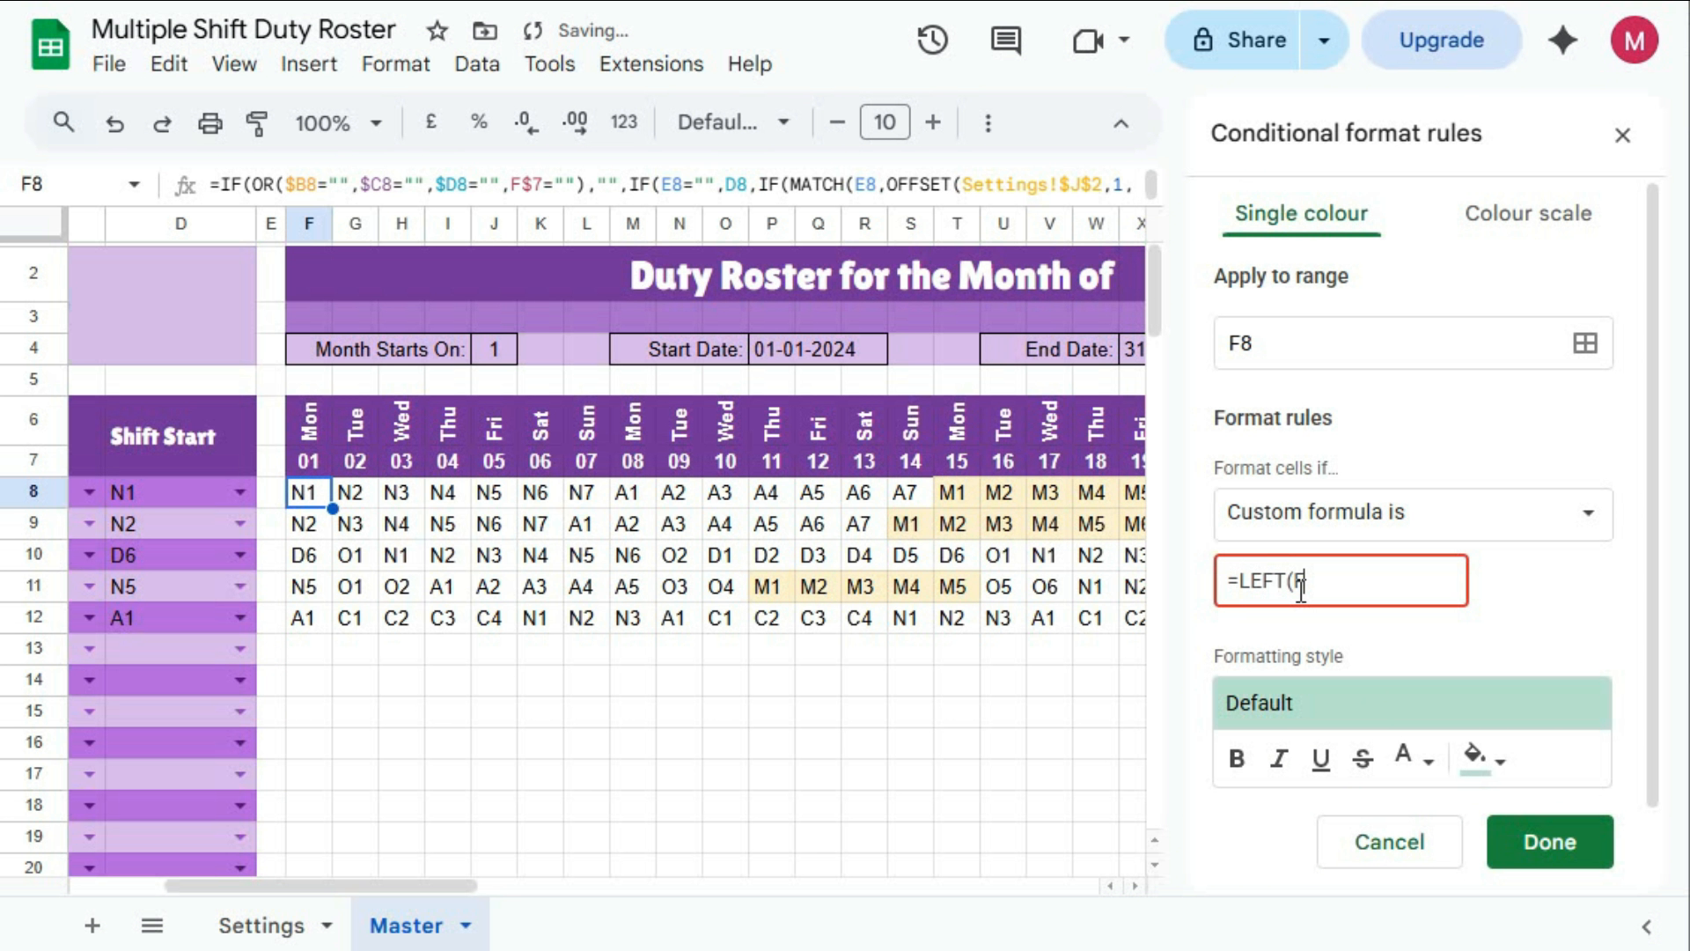
{"action": "type", "text": "F8,1)="}
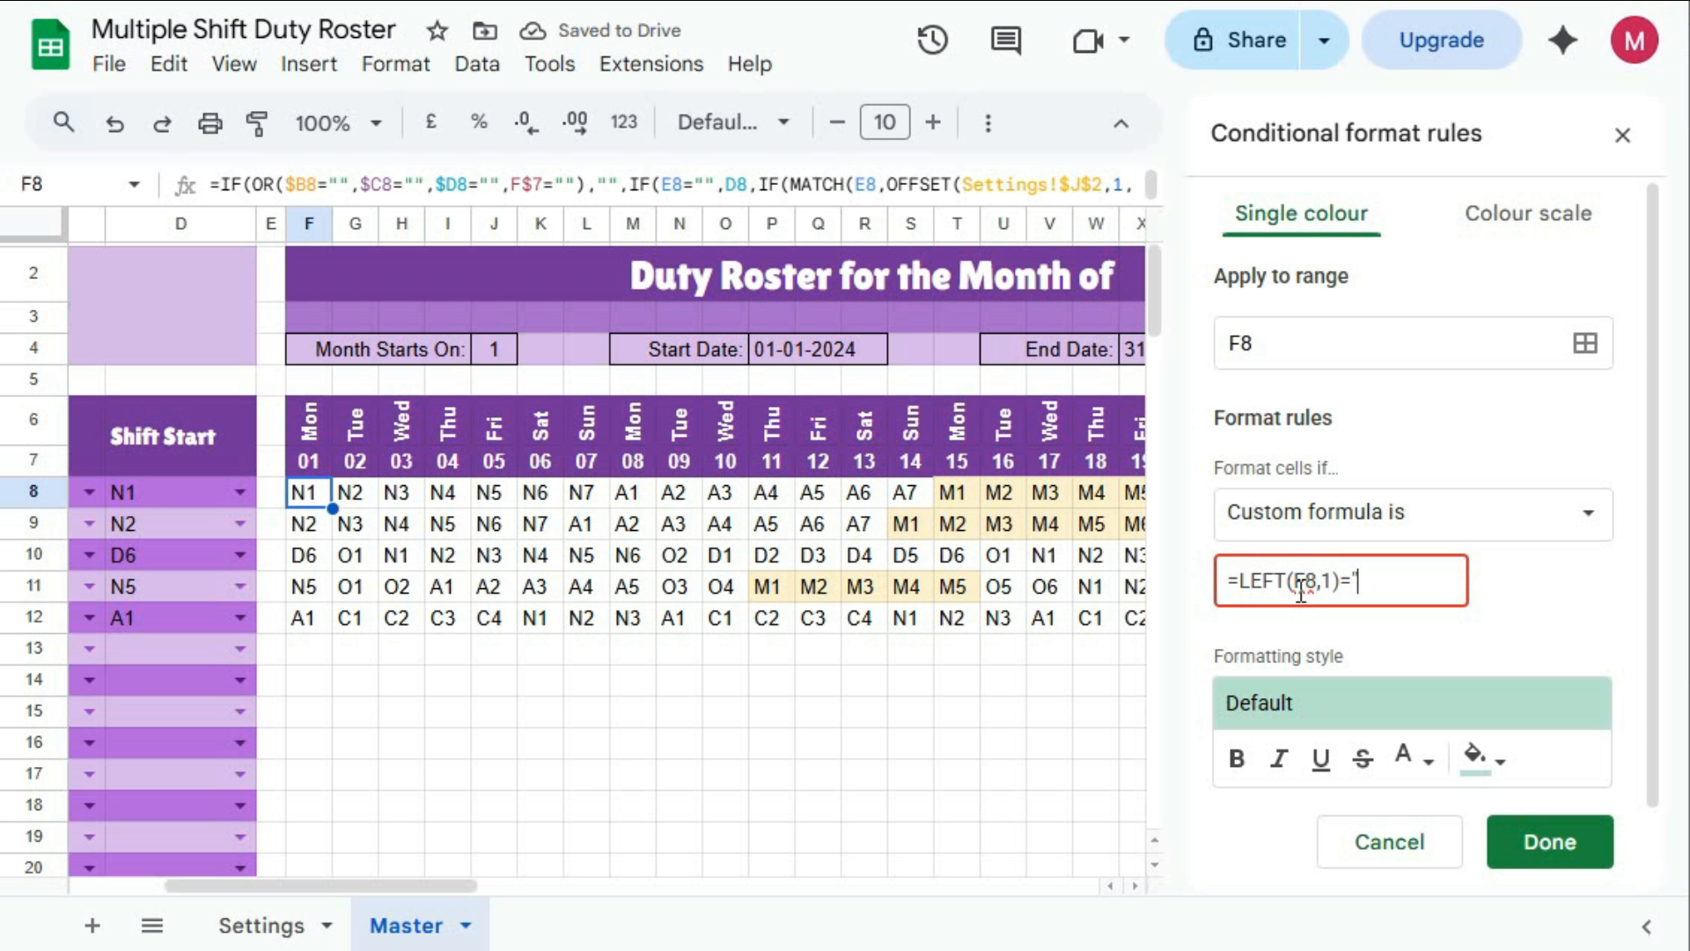
{"action": "type", "text": "\""}
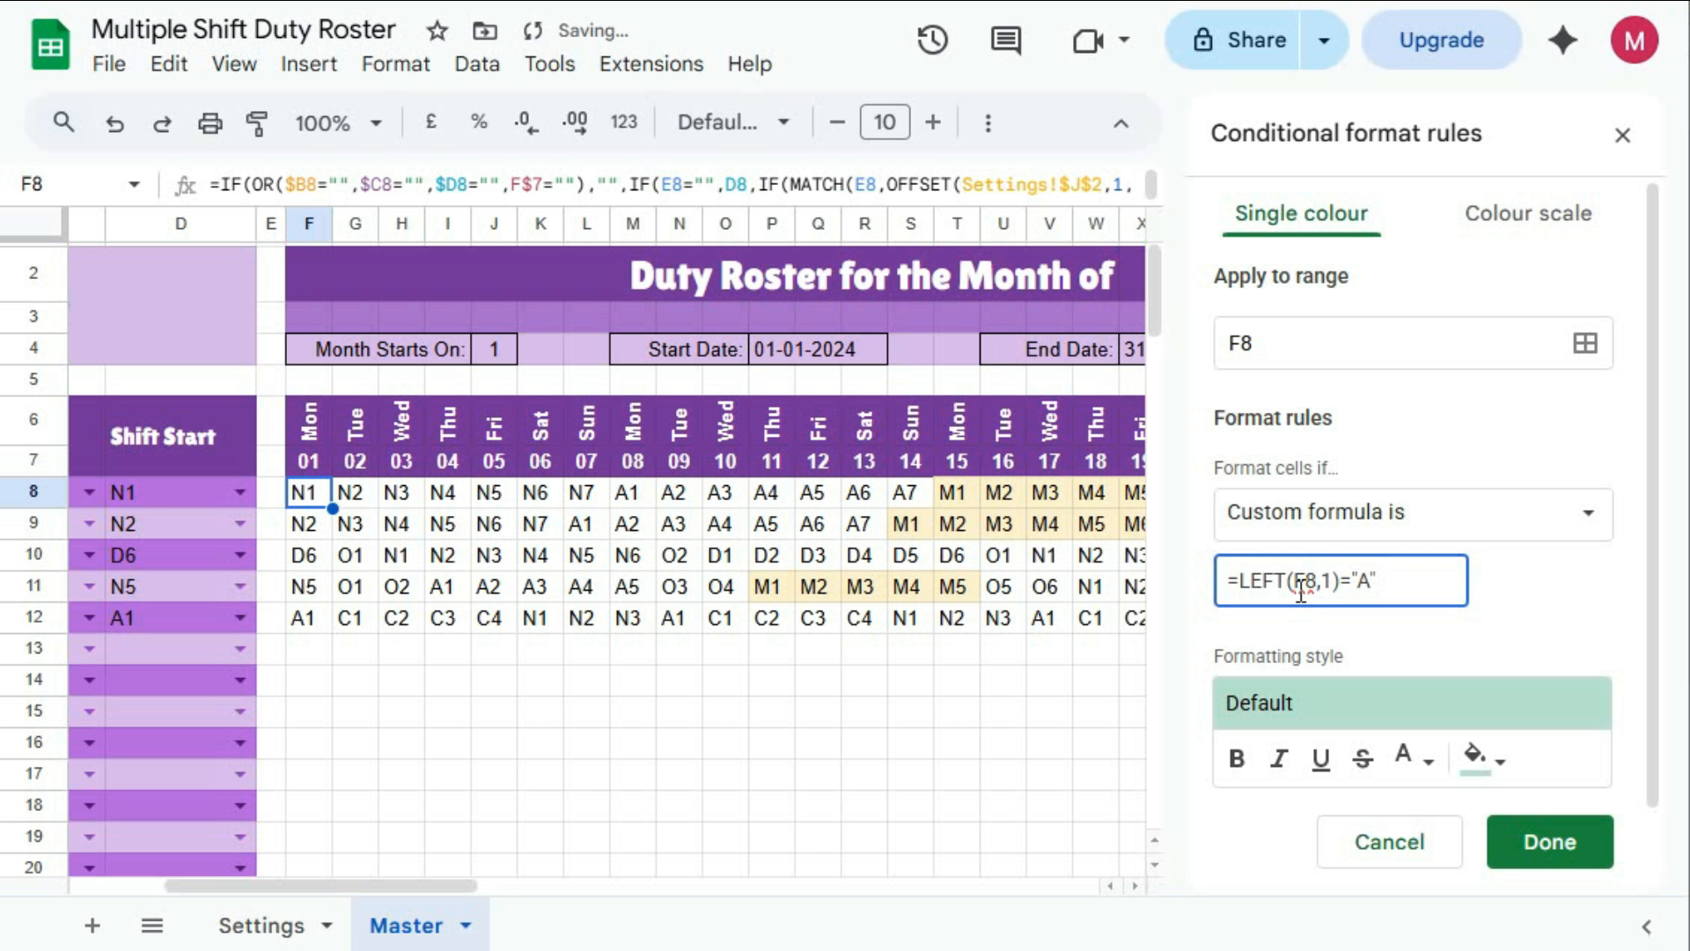
Give the A-shift rule a golden-yellow fill
{"action": "left_click", "coordinate": [1487, 759]}
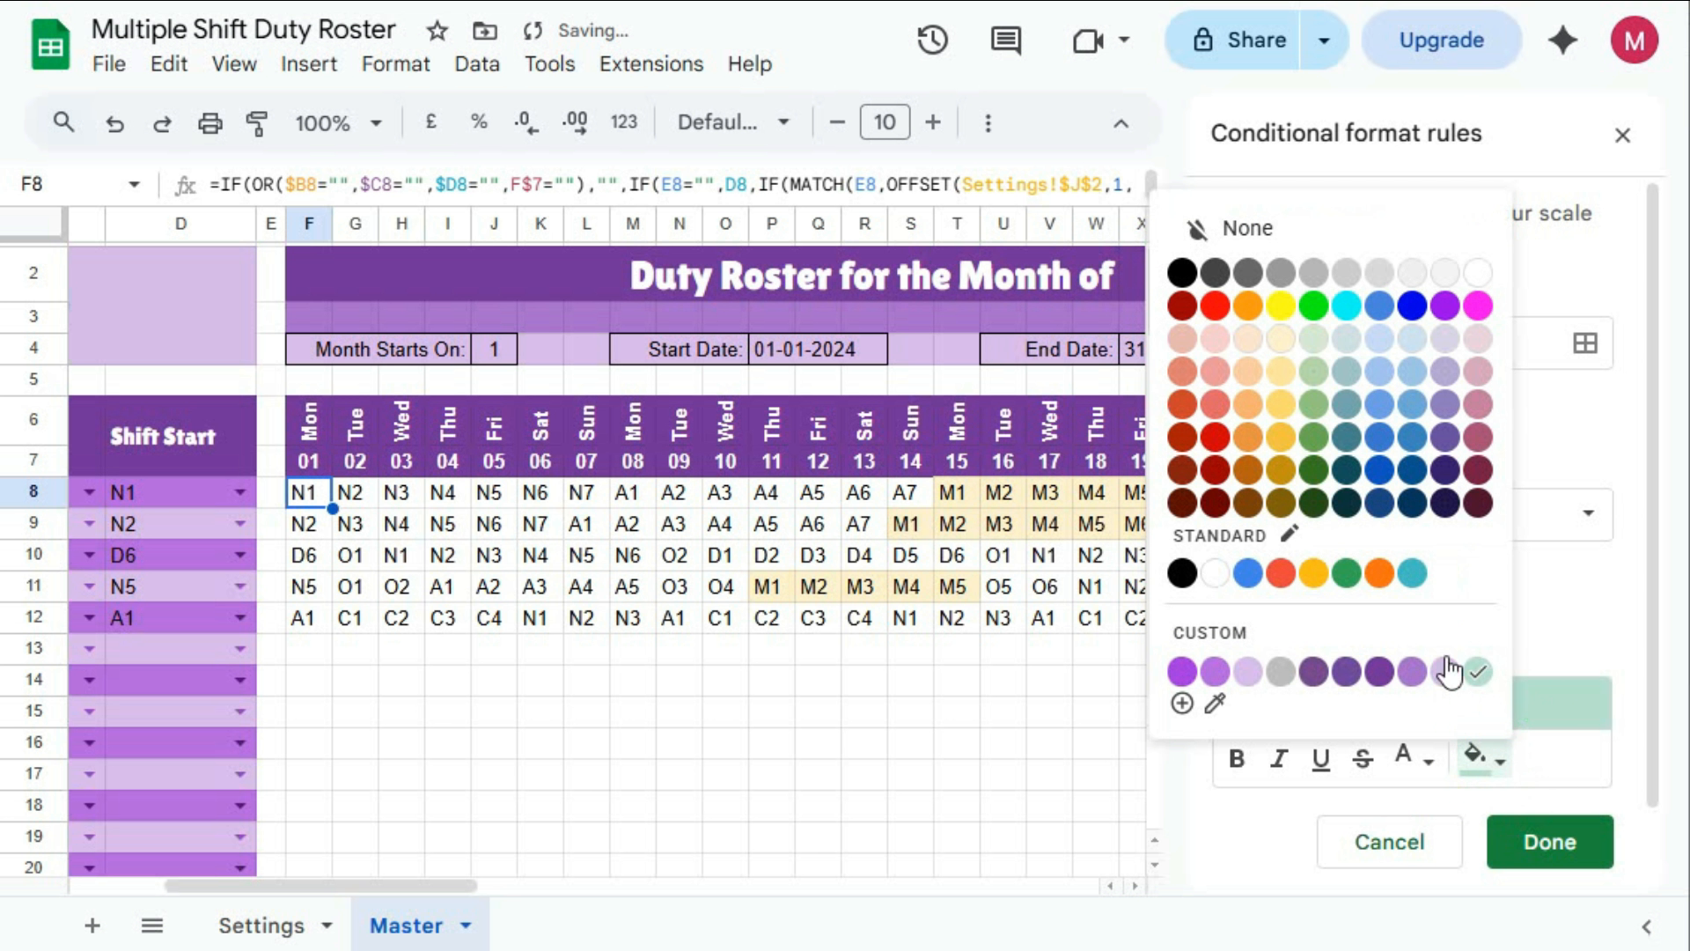
{"action": "left_click", "coordinate": [1282, 437]}
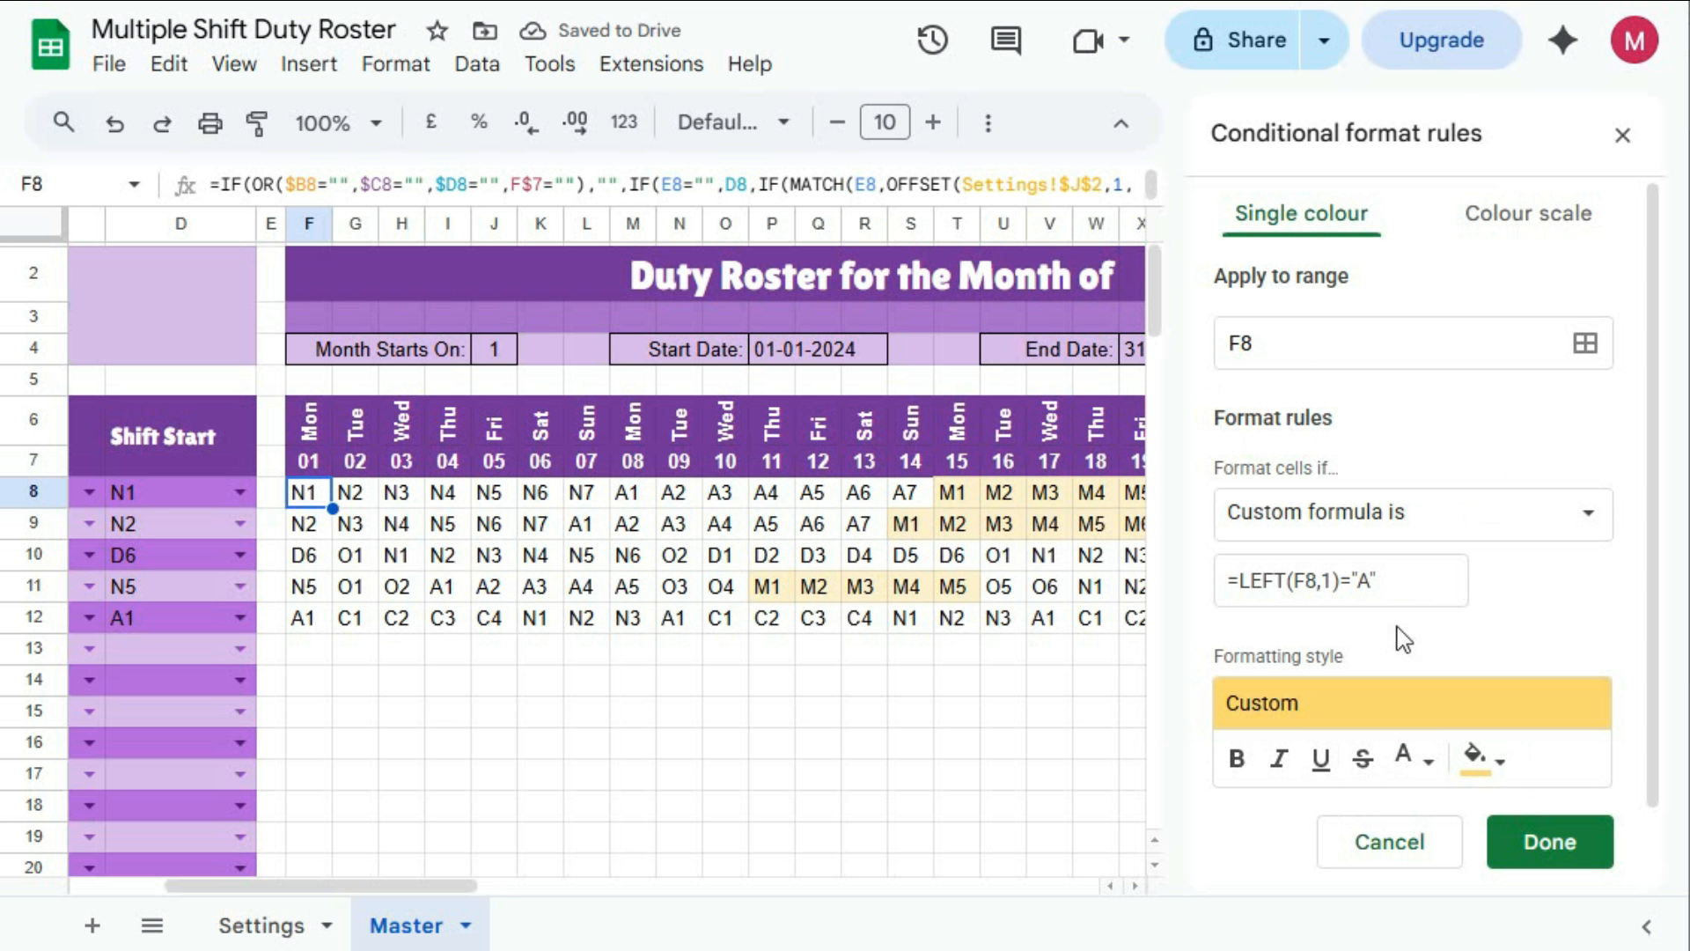
{"action": "left_click_drag", "start_coordinate": [1395, 586], "coordinate": [1220, 581]}
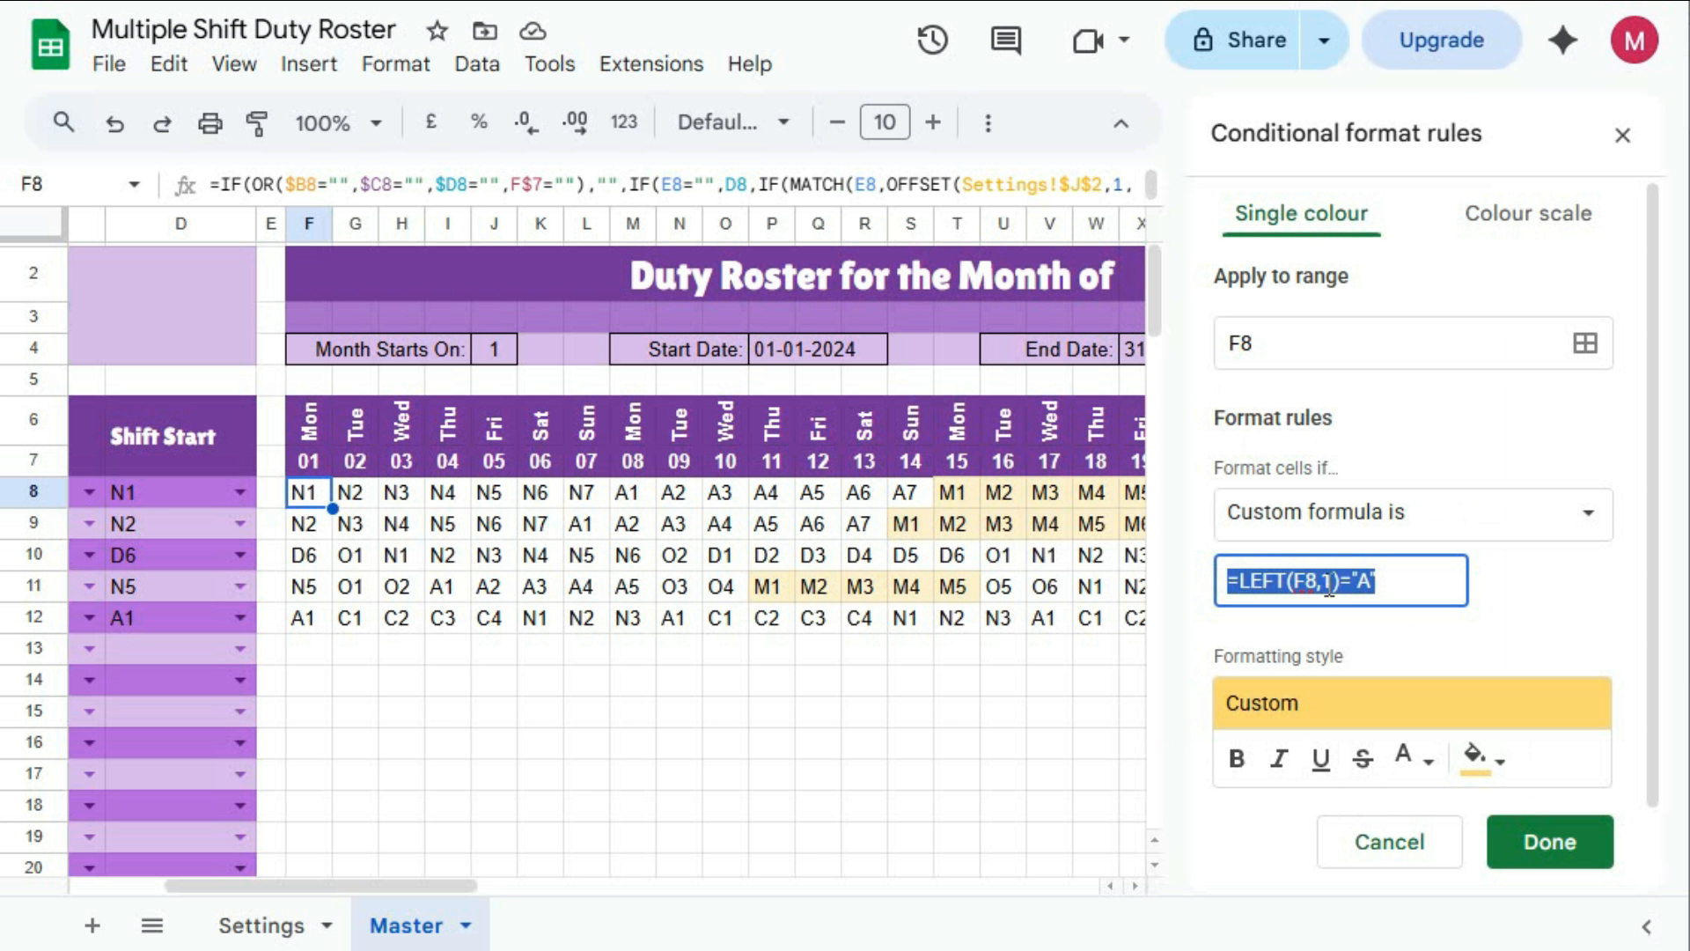
{"action": "left_click", "coordinate": [1404, 577]}
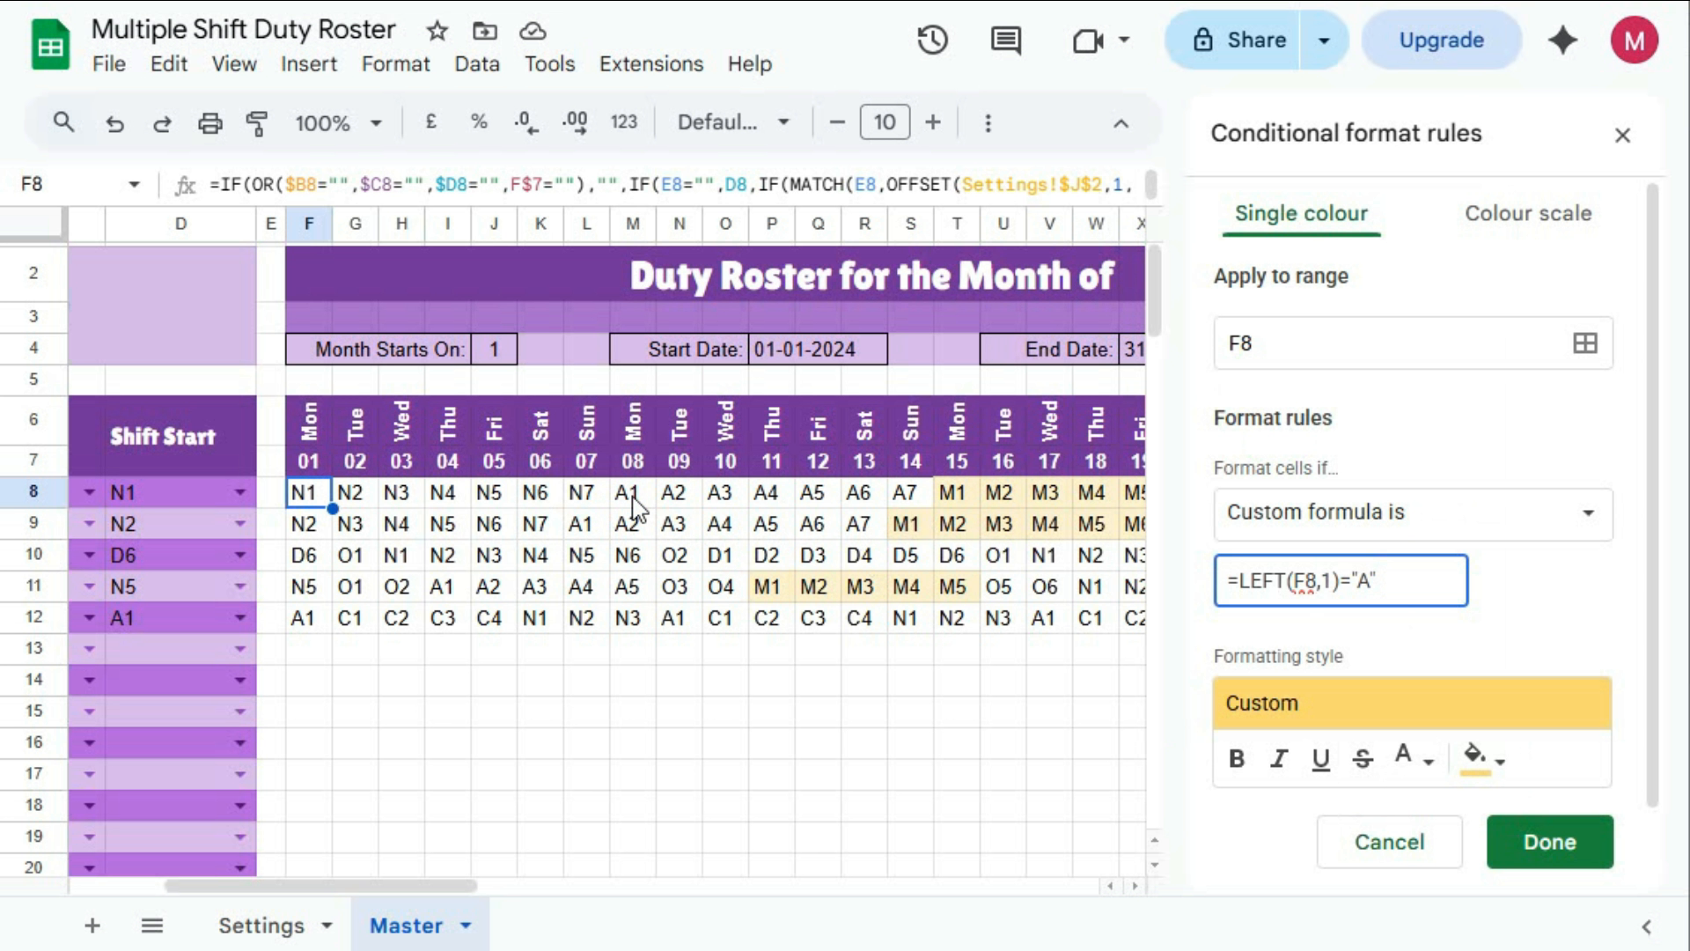
Apply the A-shift rule to the range F8:AJ107 and save it
{"action": "left_click", "coordinate": [1585, 347]}
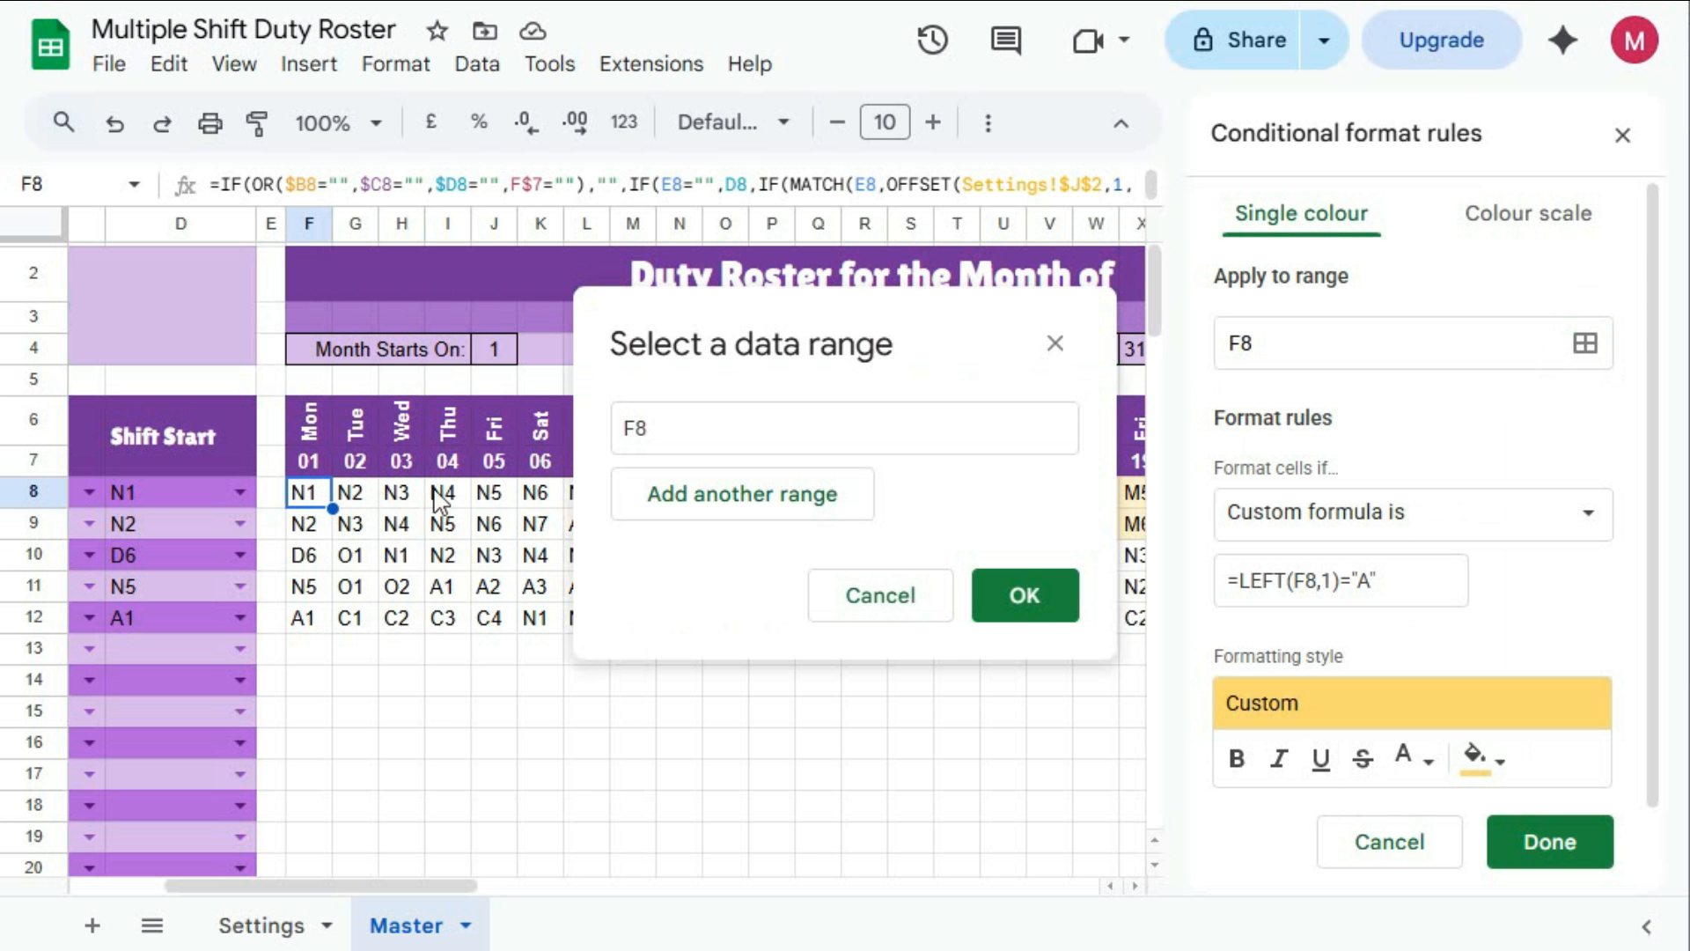
{"action": "left_click", "coordinate": [685, 428]}
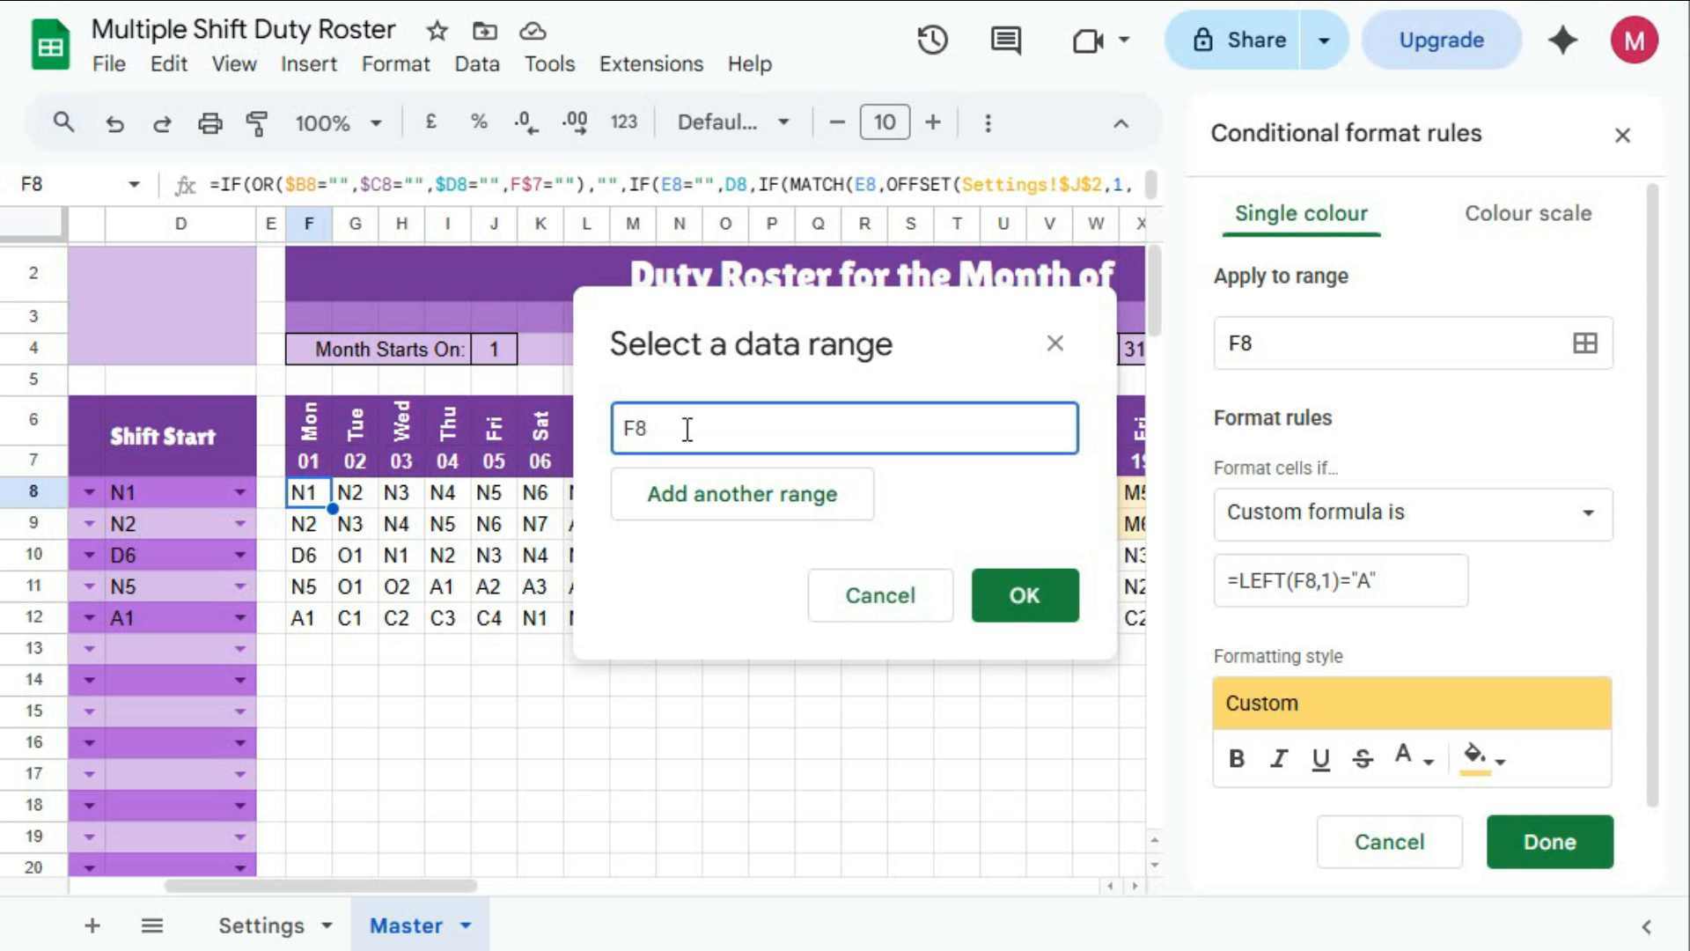
{"action": "left_click_drag", "start_coordinate": [410, 888], "coordinate": [480, 855]}
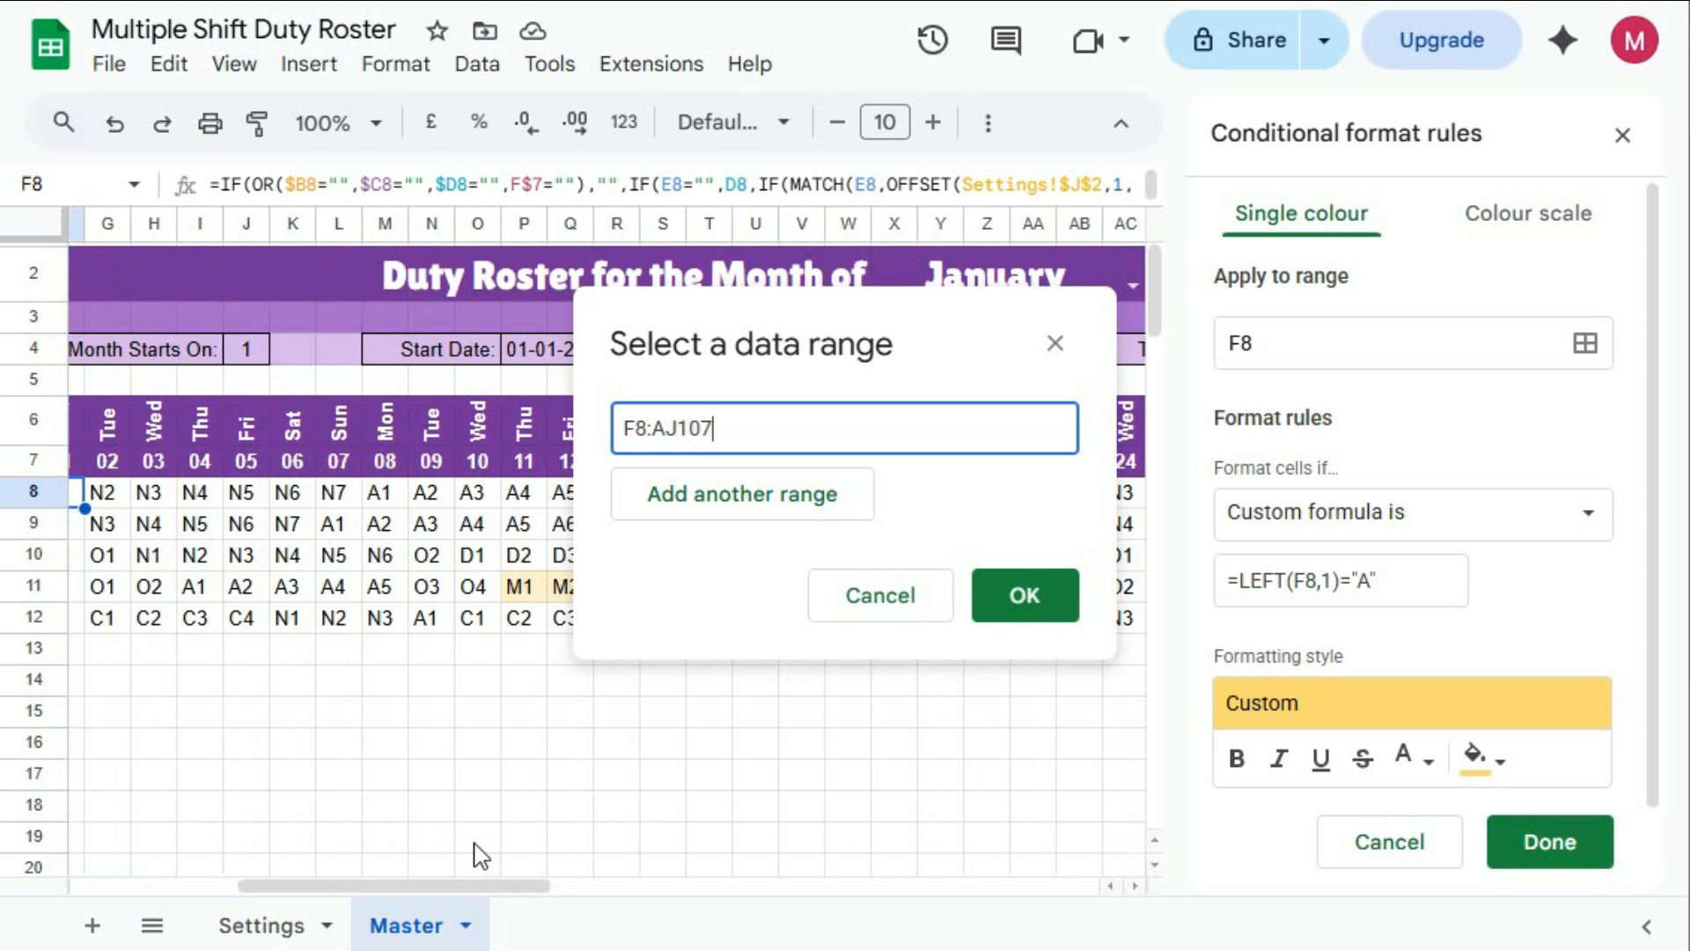
{"action": "left_click", "coordinate": [1039, 602]}
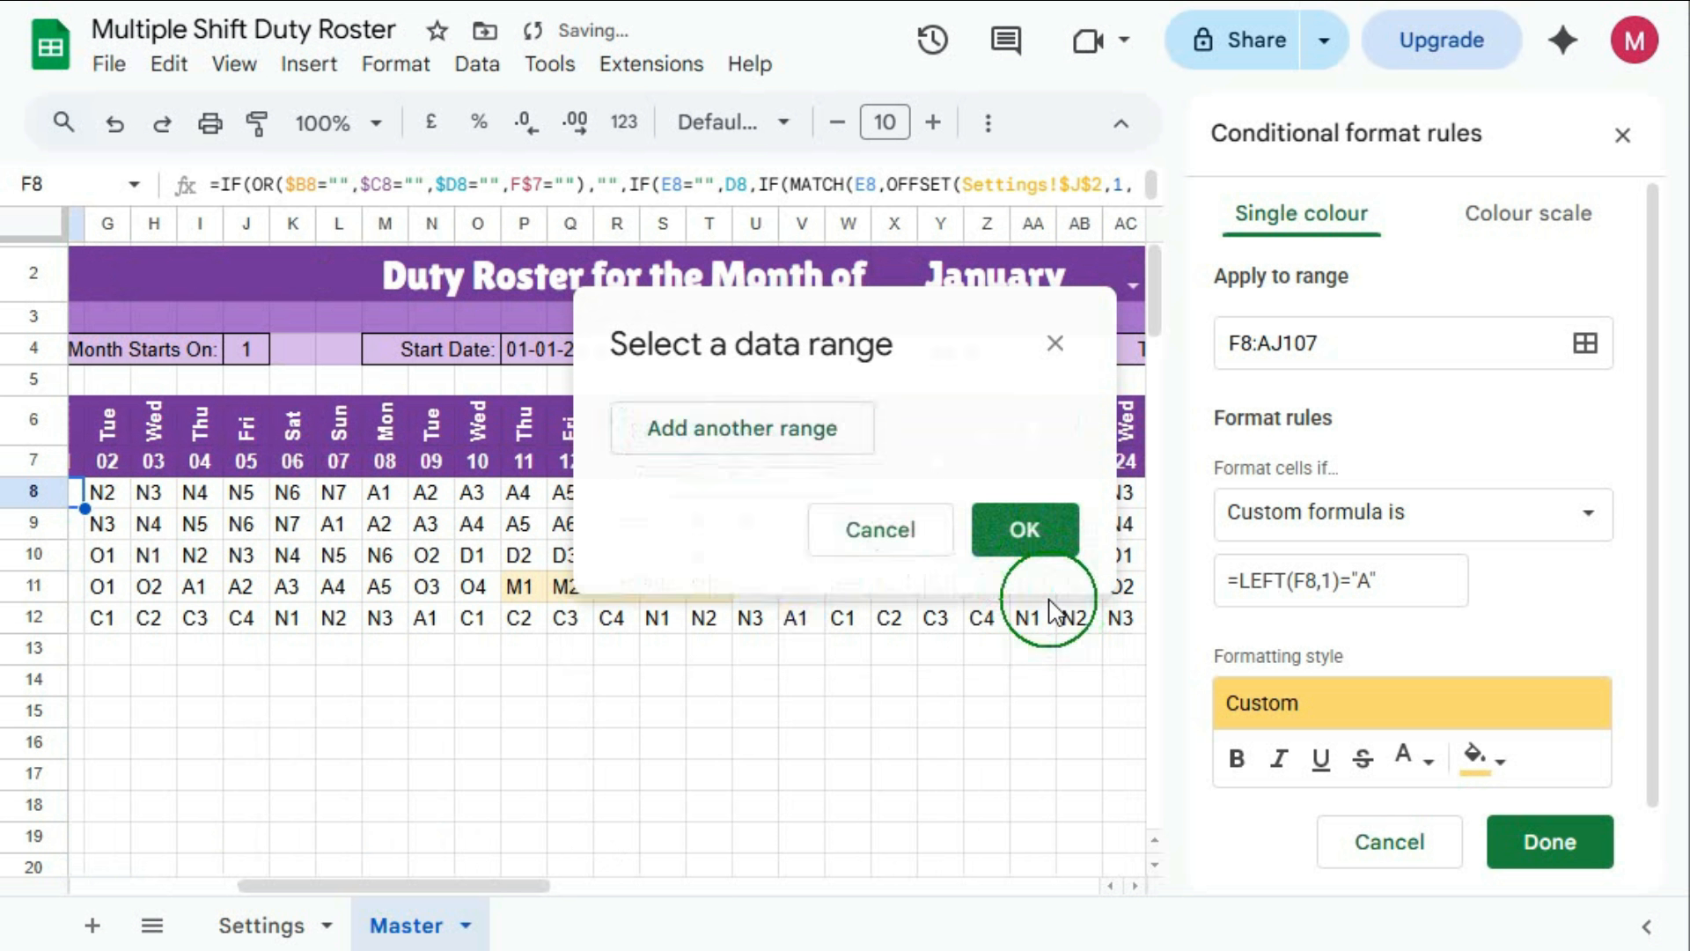
{"action": "left_click_drag", "start_coordinate": [460, 887], "coordinate": [397, 887]}
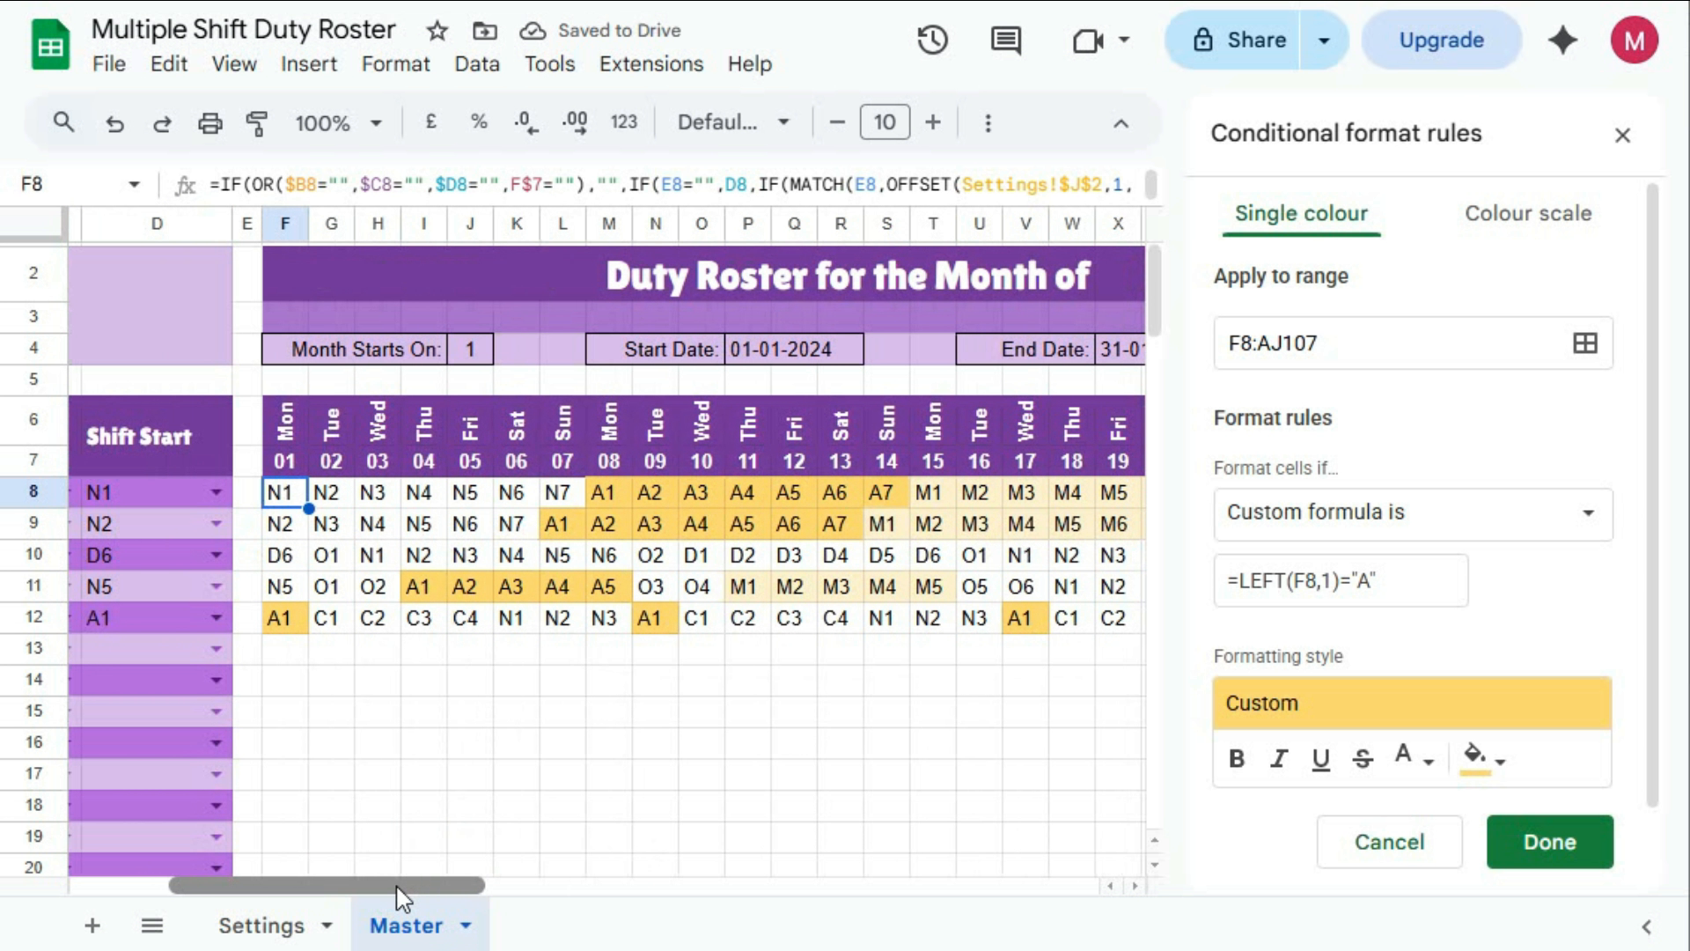
{"action": "left_click", "coordinate": [1532, 861]}
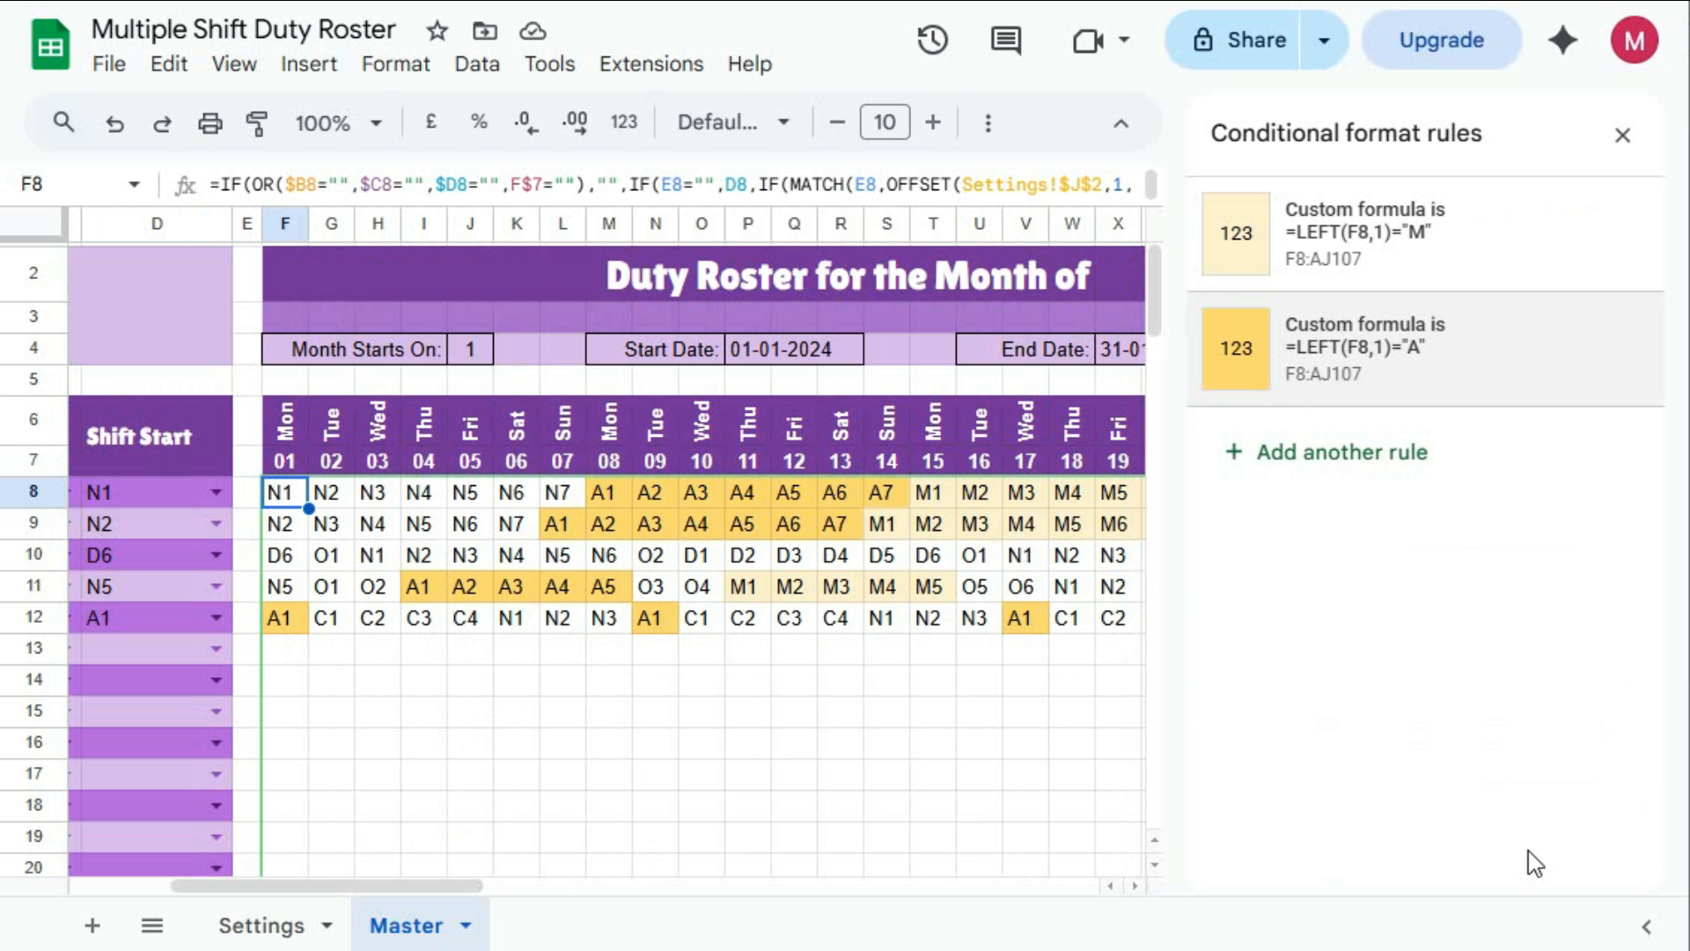
Add another conditional formatting rule on F8:AJ107 with a custom formula as its condition
{"action": "left_click", "coordinate": [1369, 452]}
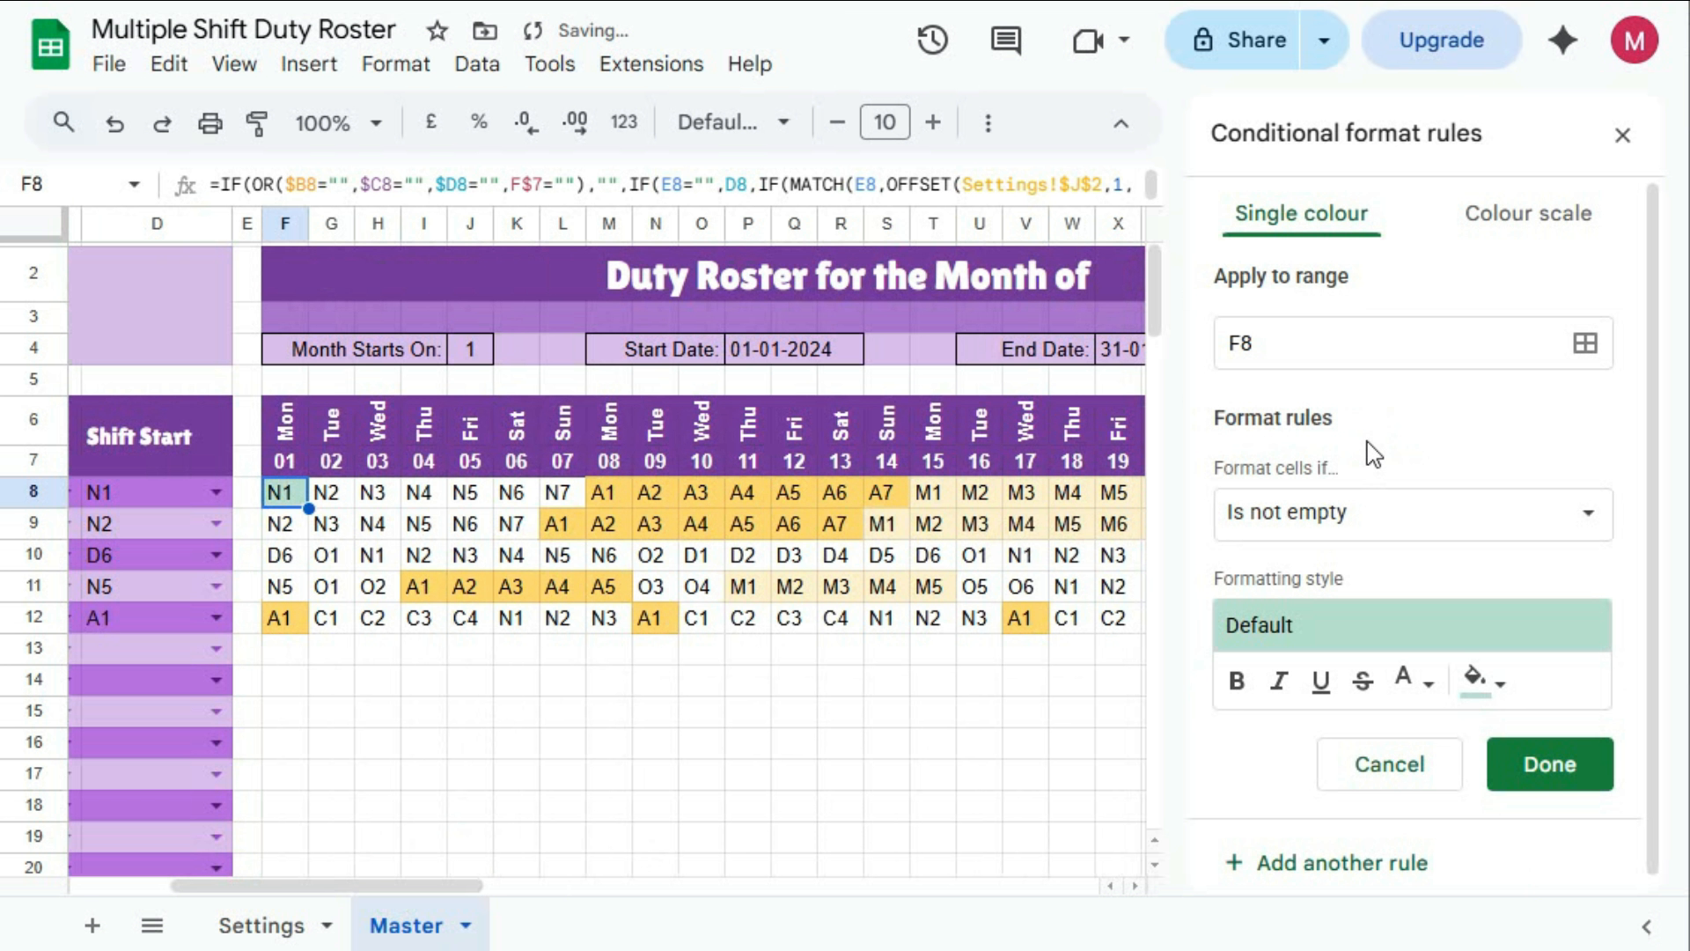
{"action": "left_click", "coordinate": [1285, 342]}
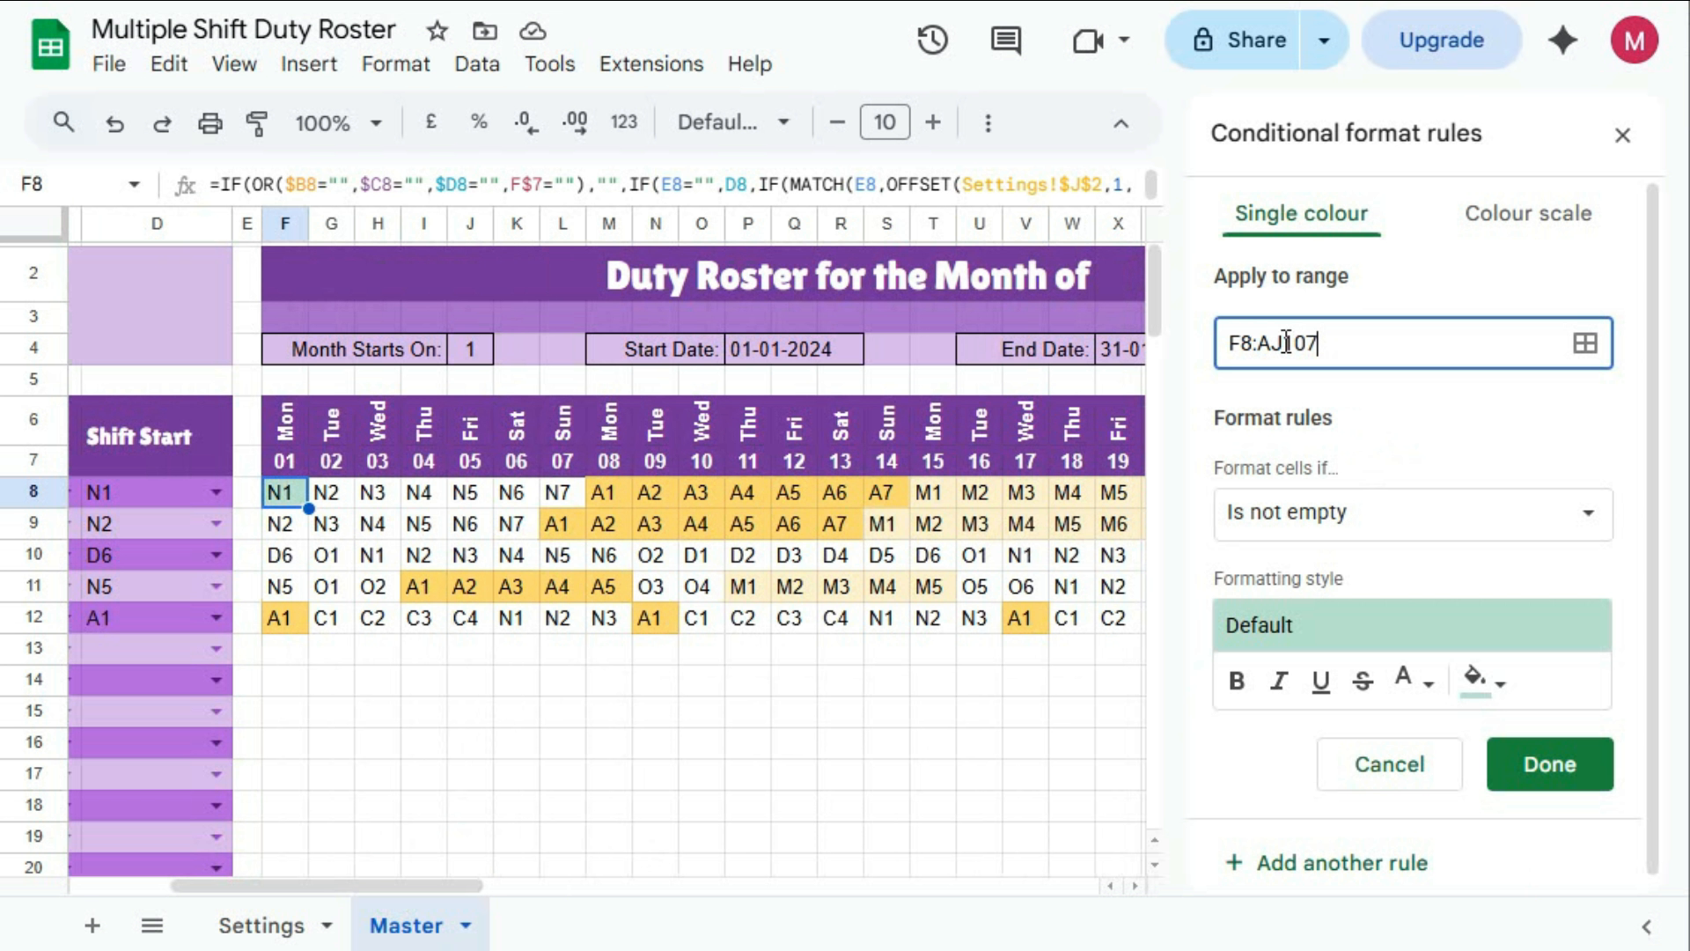
{"action": "left_click", "coordinate": [1375, 512]}
{"action": "scroll", "coordinate": [1400, 724], "scroll_direction": "down", "scroll_amount": 5}
{"action": "left_click", "coordinate": [1396, 895]}
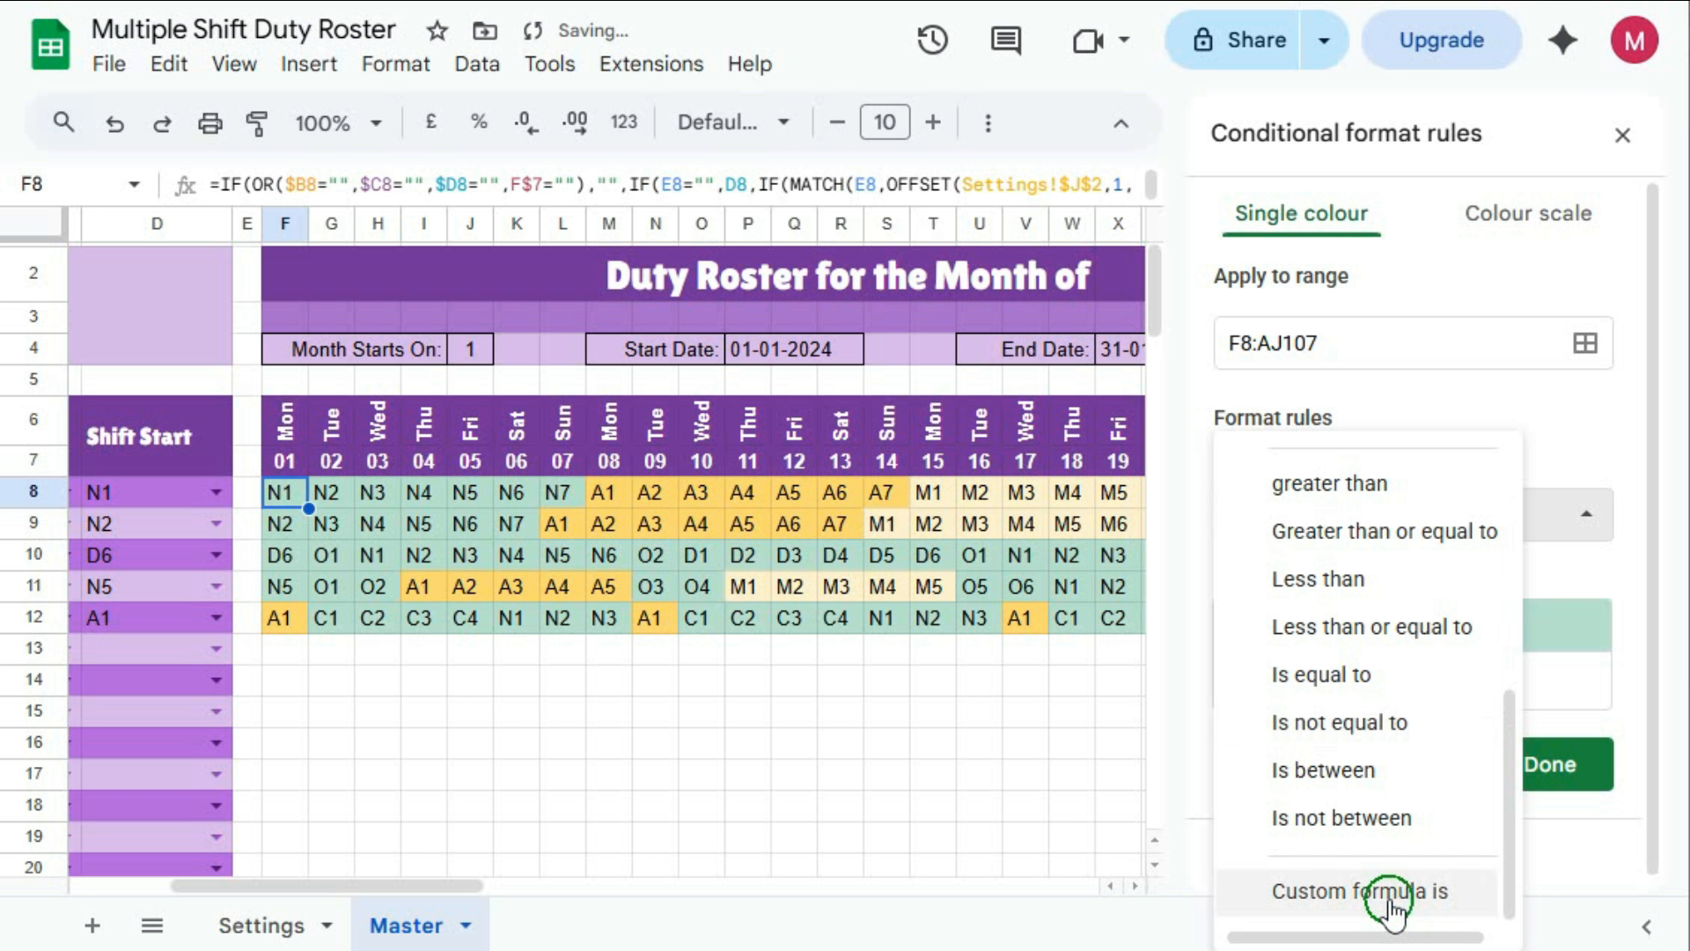
Set the new rule's formula to =LEFT(F8,1)="N", give it a dark blue fill and save it
{"action": "left_click", "coordinate": [1299, 590]}
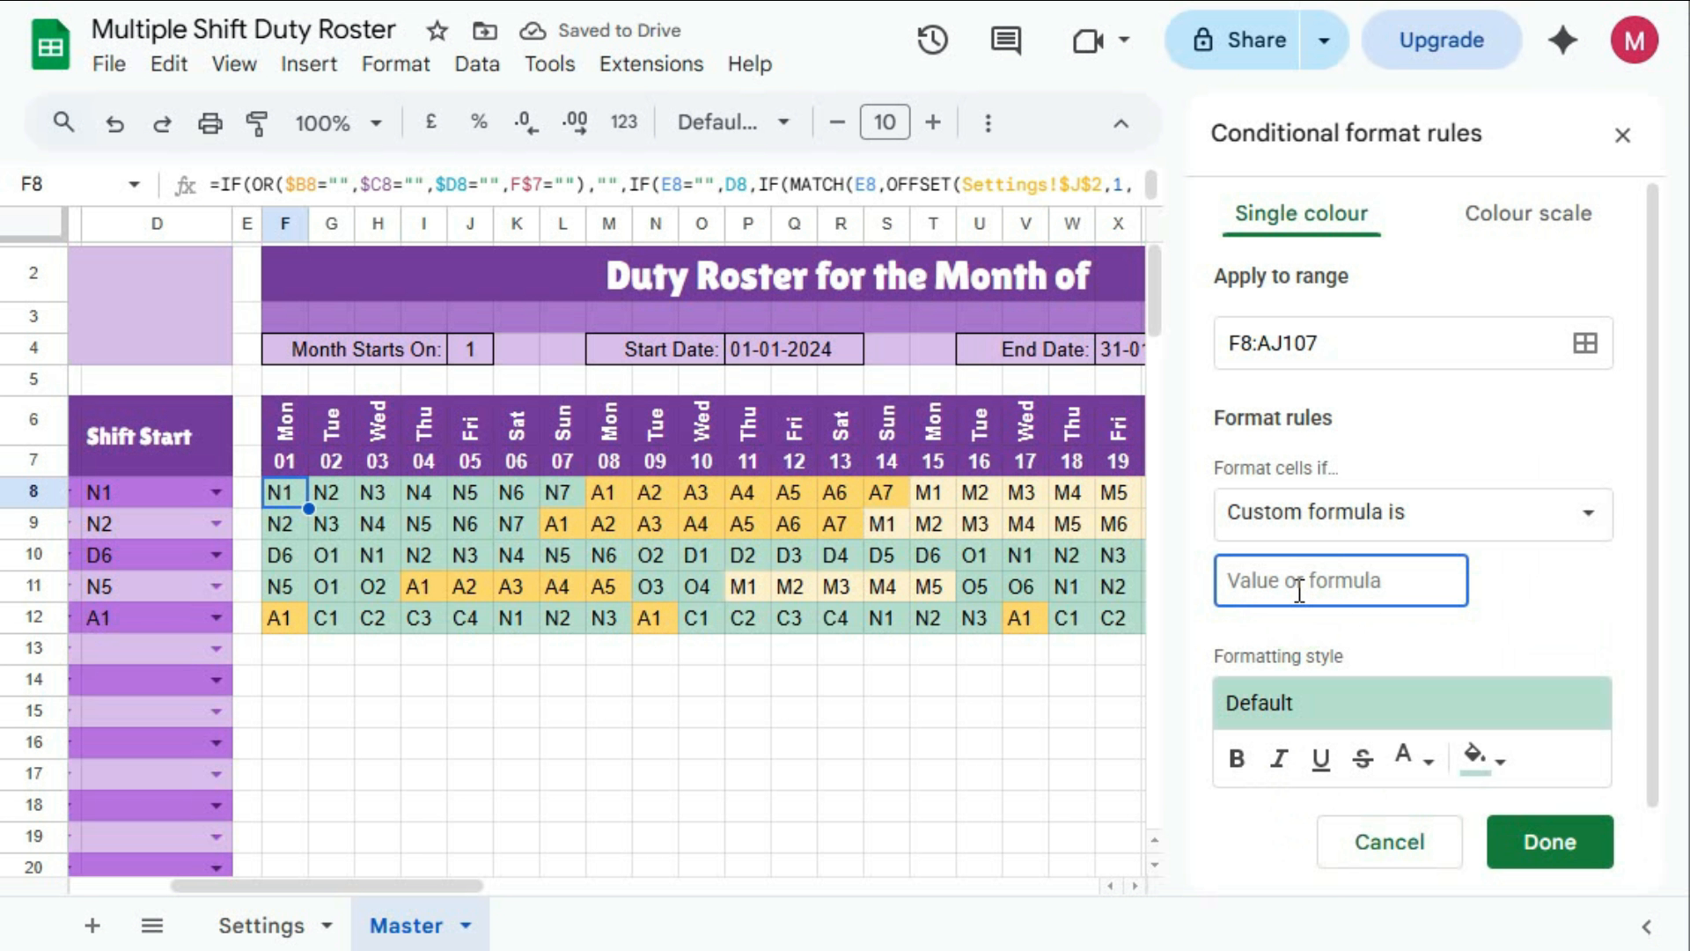
{"action": "type", "text": "=LEFT(F8,1)=\"A\""}
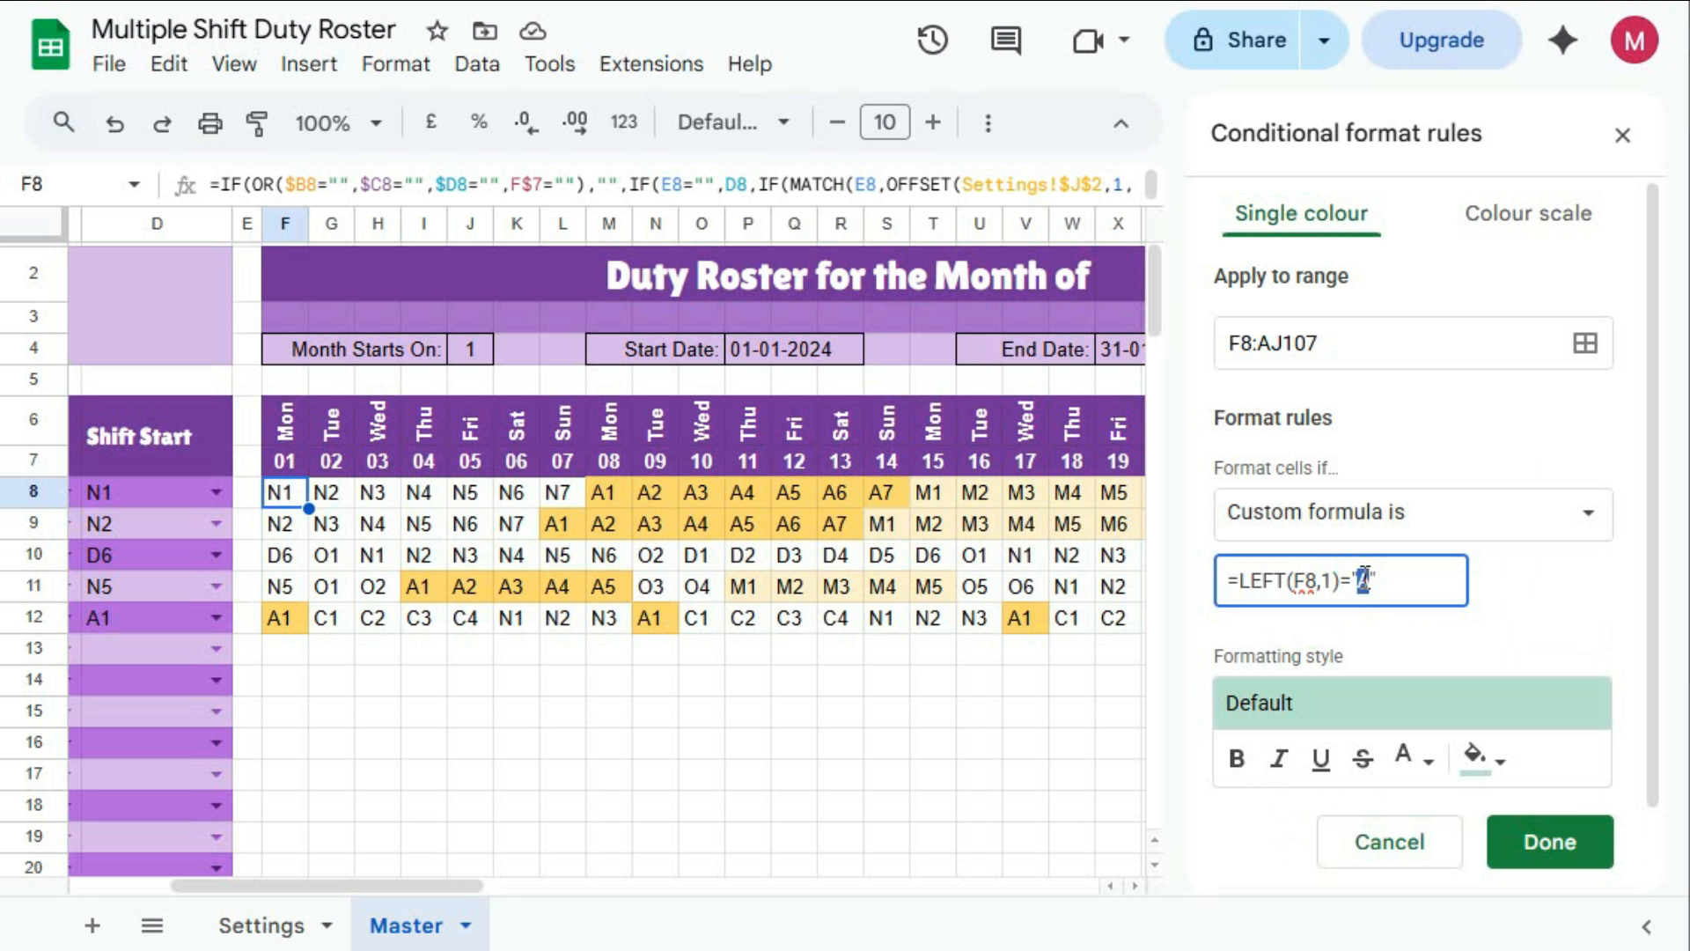
{"action": "left_click", "coordinate": [1483, 758]}
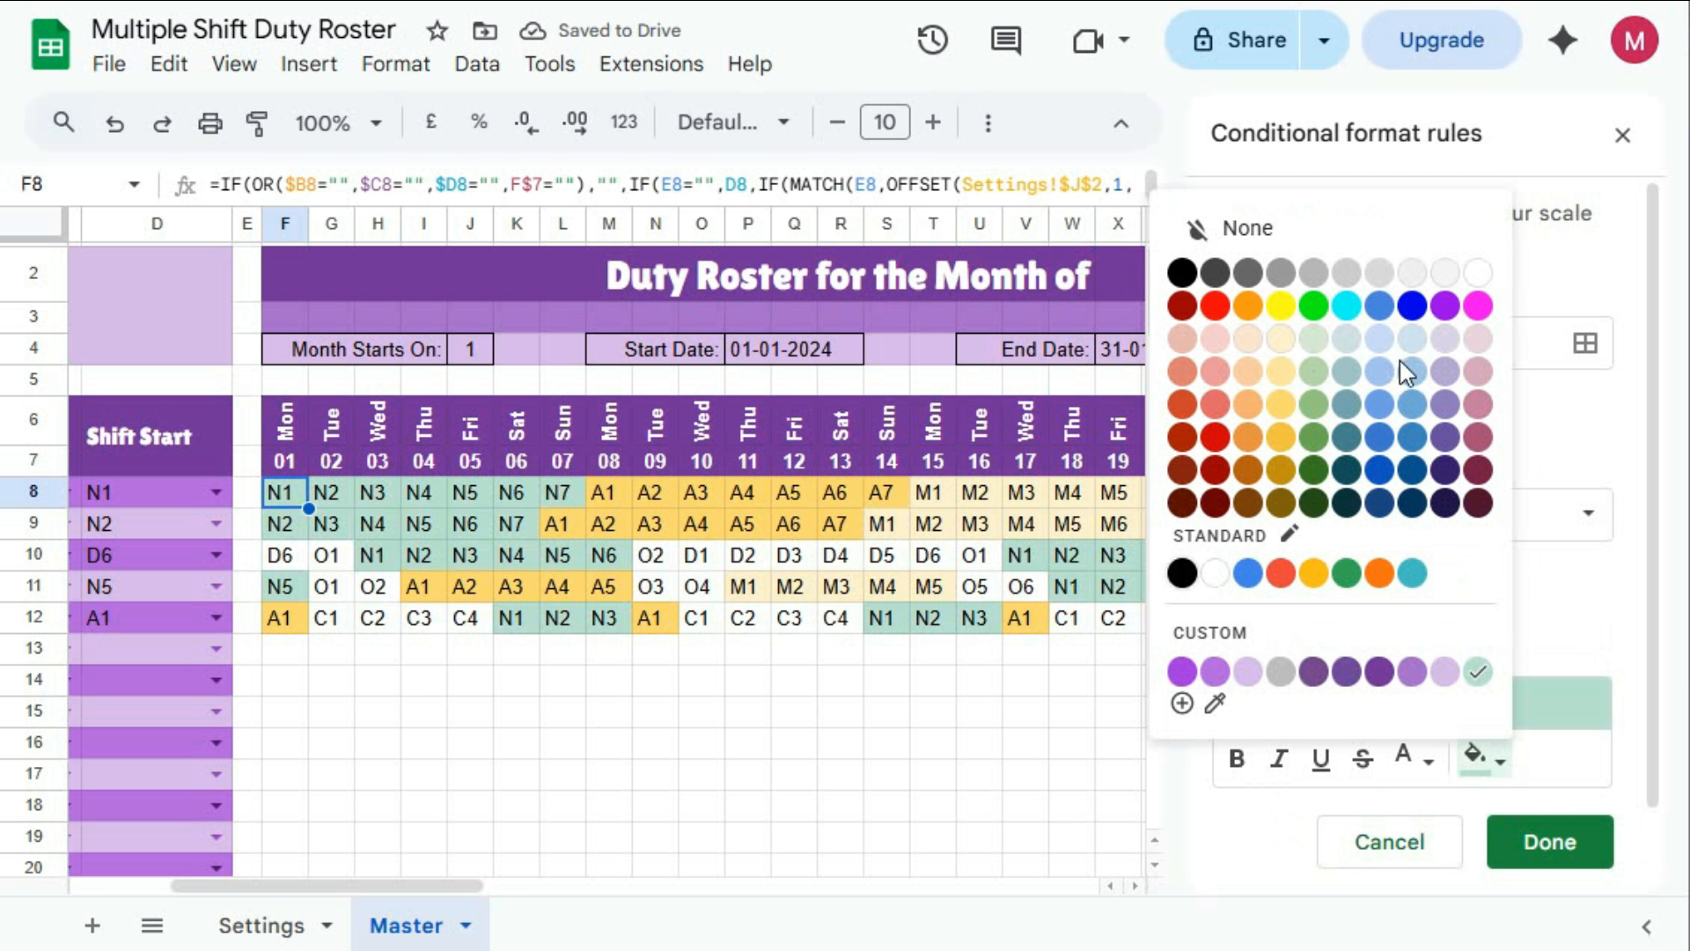
{"action": "left_click", "coordinate": [1379, 470]}
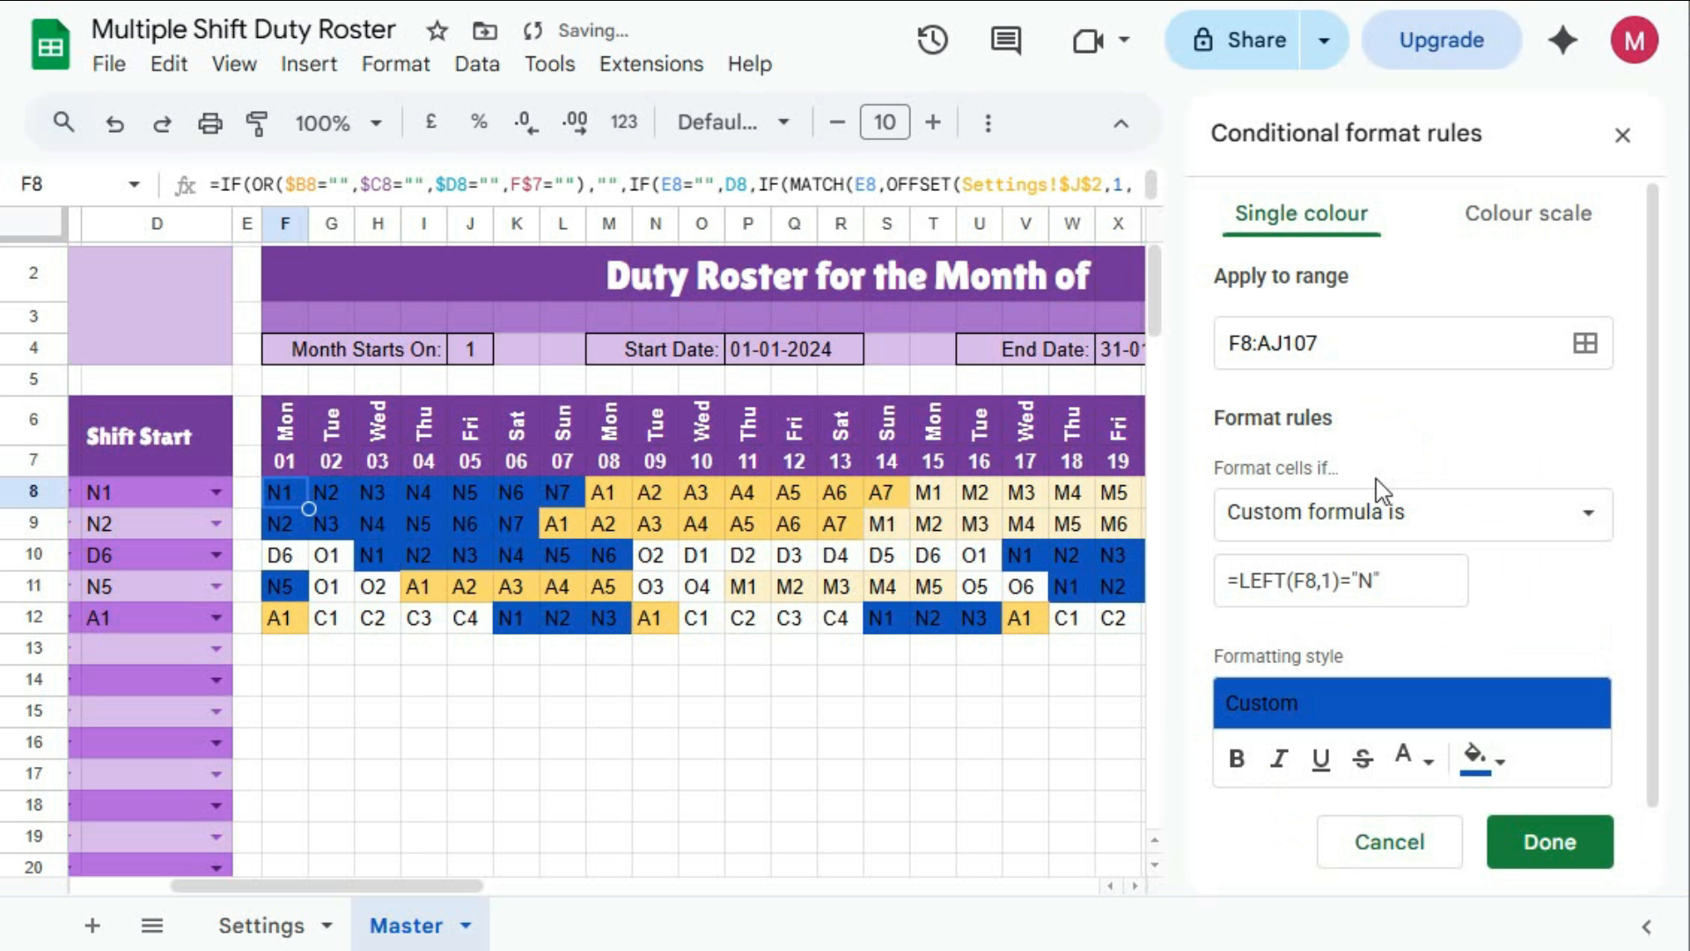
{"action": "left_click", "coordinate": [1527, 844]}
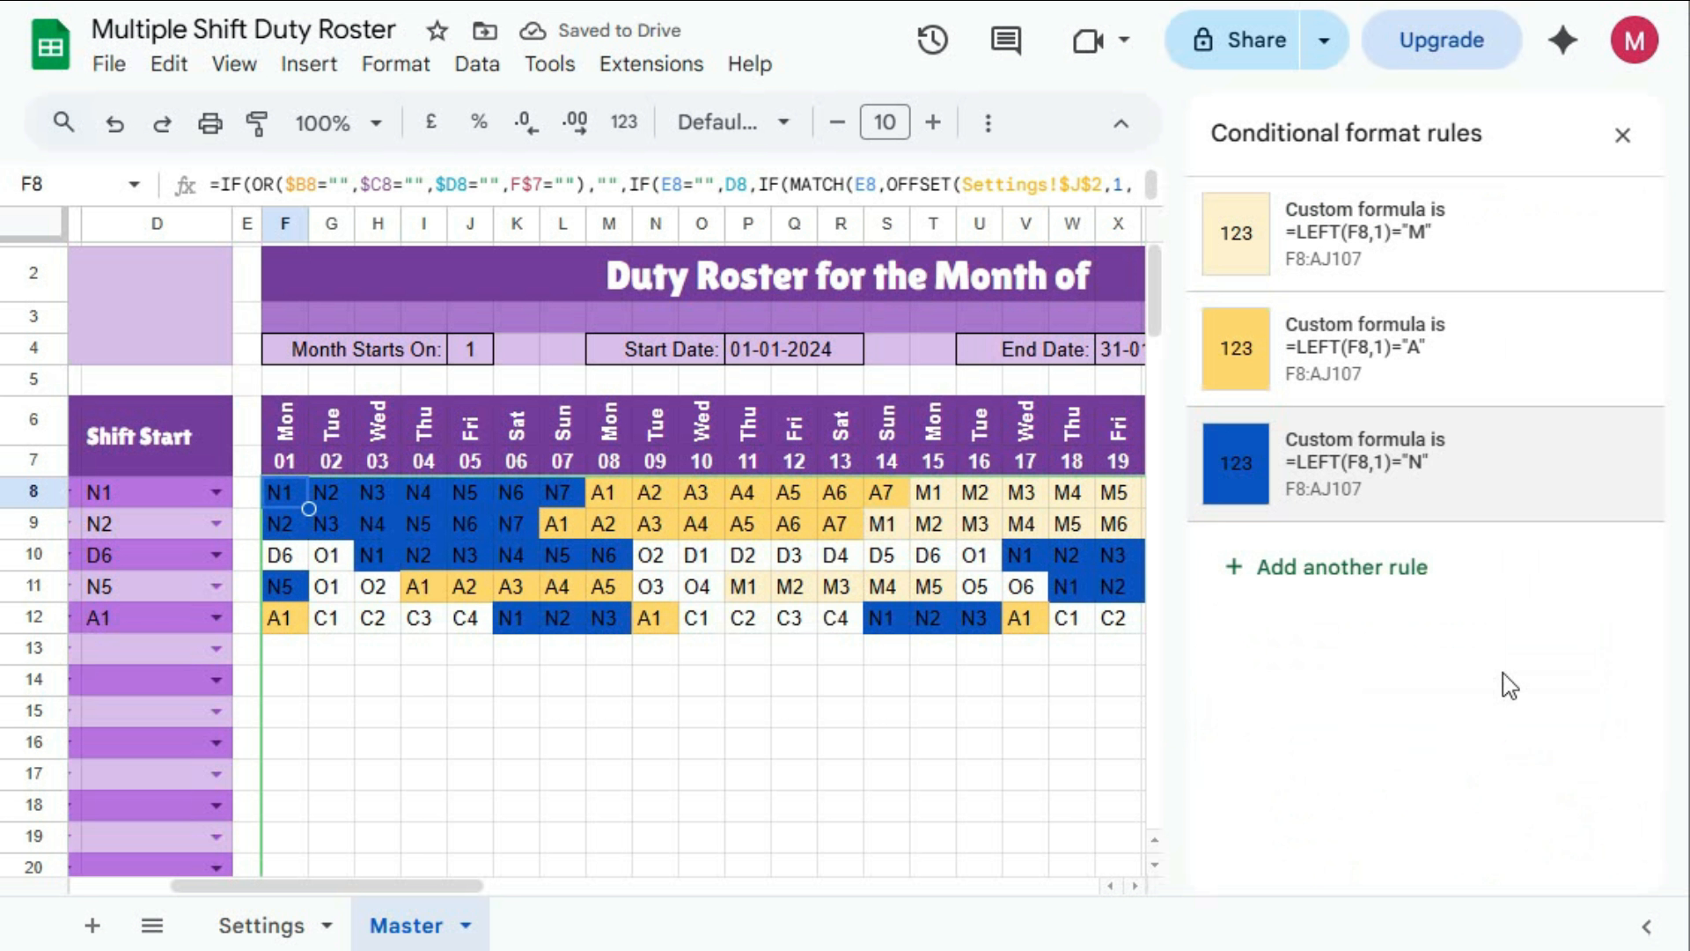
Add another conditional formatting rule on F8:AJ107 with the custom formula =LEFT(F8,1)="O"
{"action": "left_click", "coordinate": [1350, 572]}
{"action": "left_click", "coordinate": [1314, 342]}
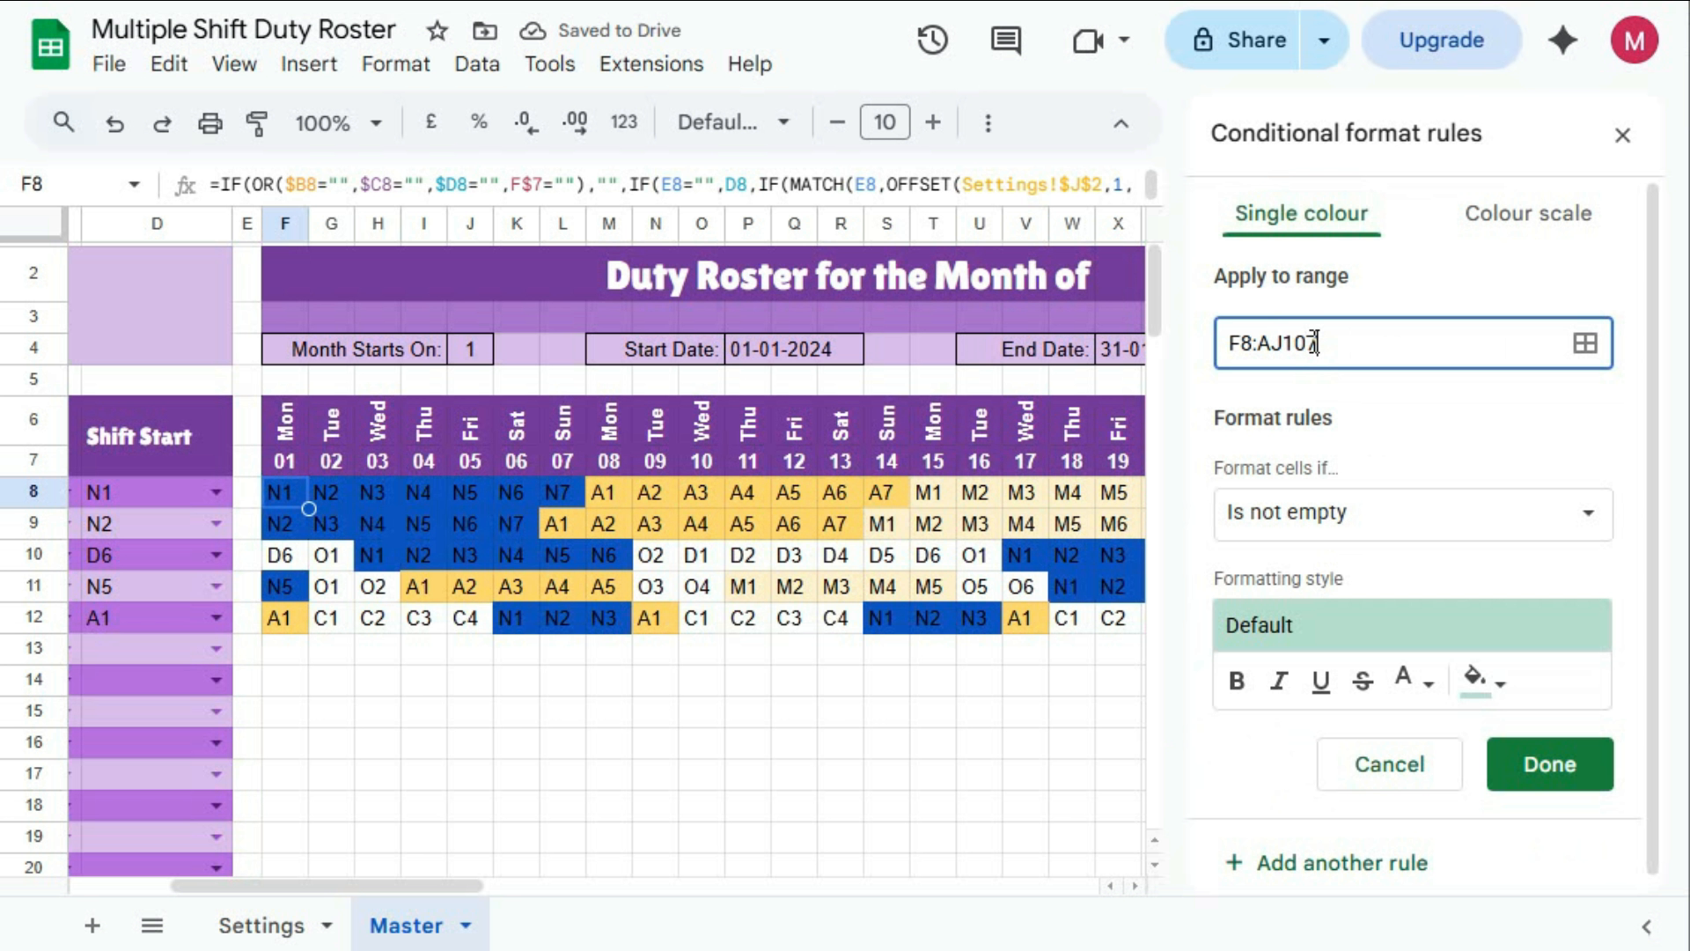
{"action": "type", "text": ":AJ107"}
{"action": "left_click", "coordinate": [1343, 528]}
{"action": "scroll", "coordinate": [1362, 607], "scroll_direction": "down", "scroll_amount": 5}
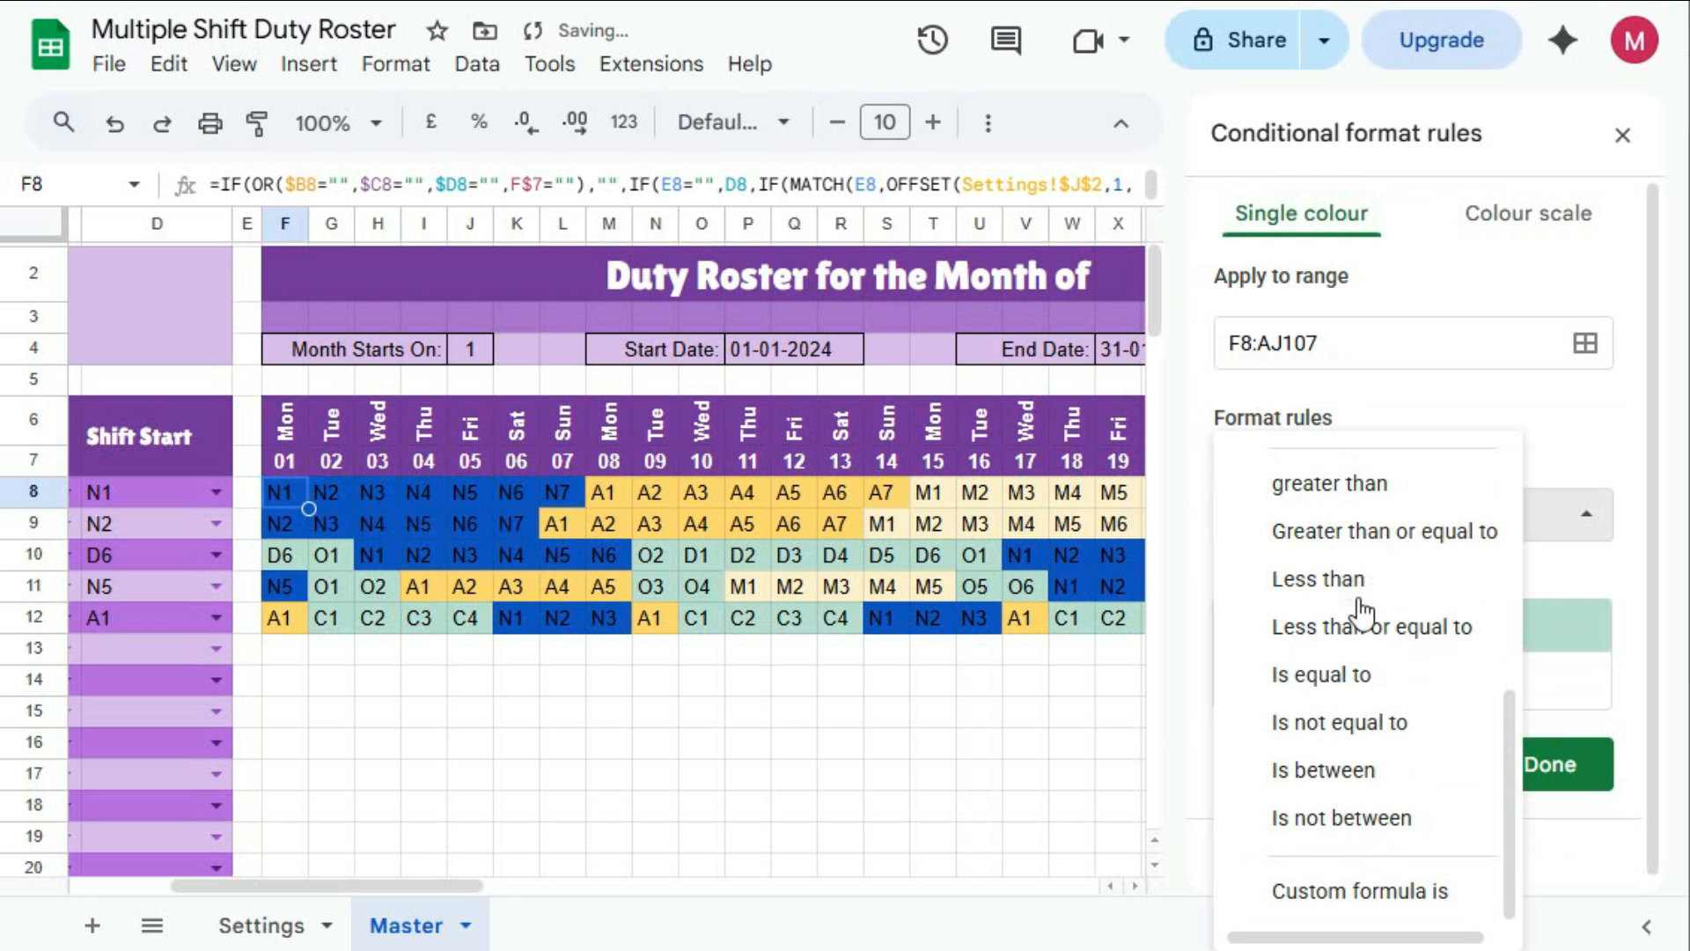
{"action": "left_click", "coordinate": [1378, 891]}
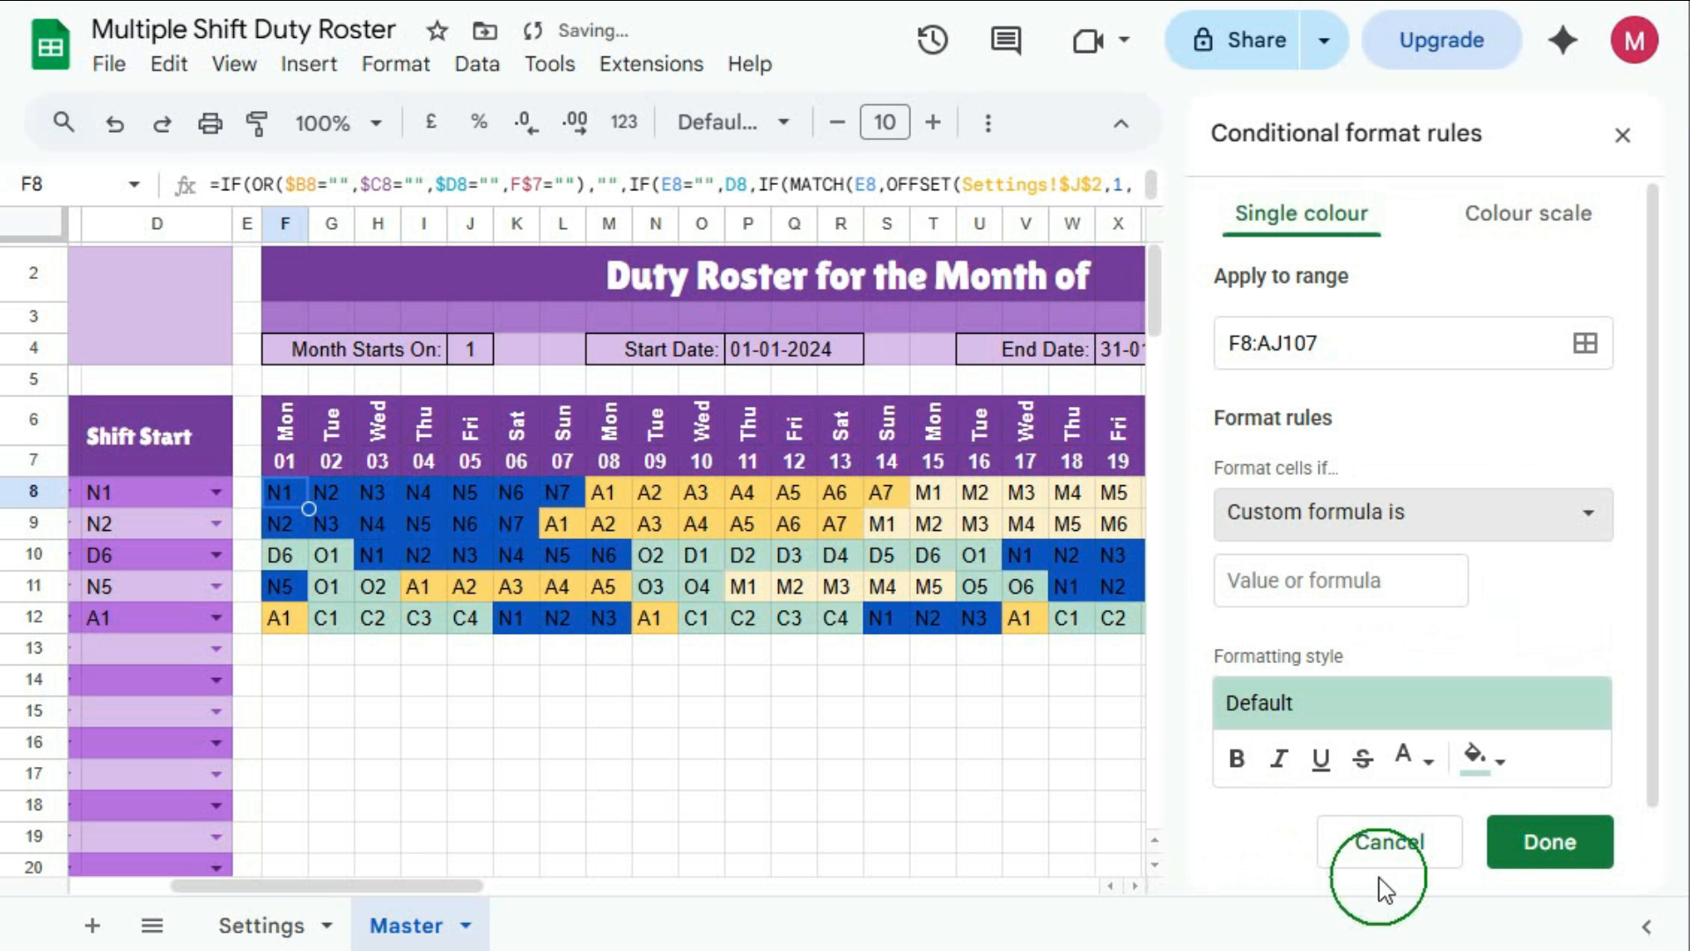
{"action": "left_click", "coordinate": [1306, 590]}
{"action": "type", "text": "=LEFT(F8,1)=\"A\""}
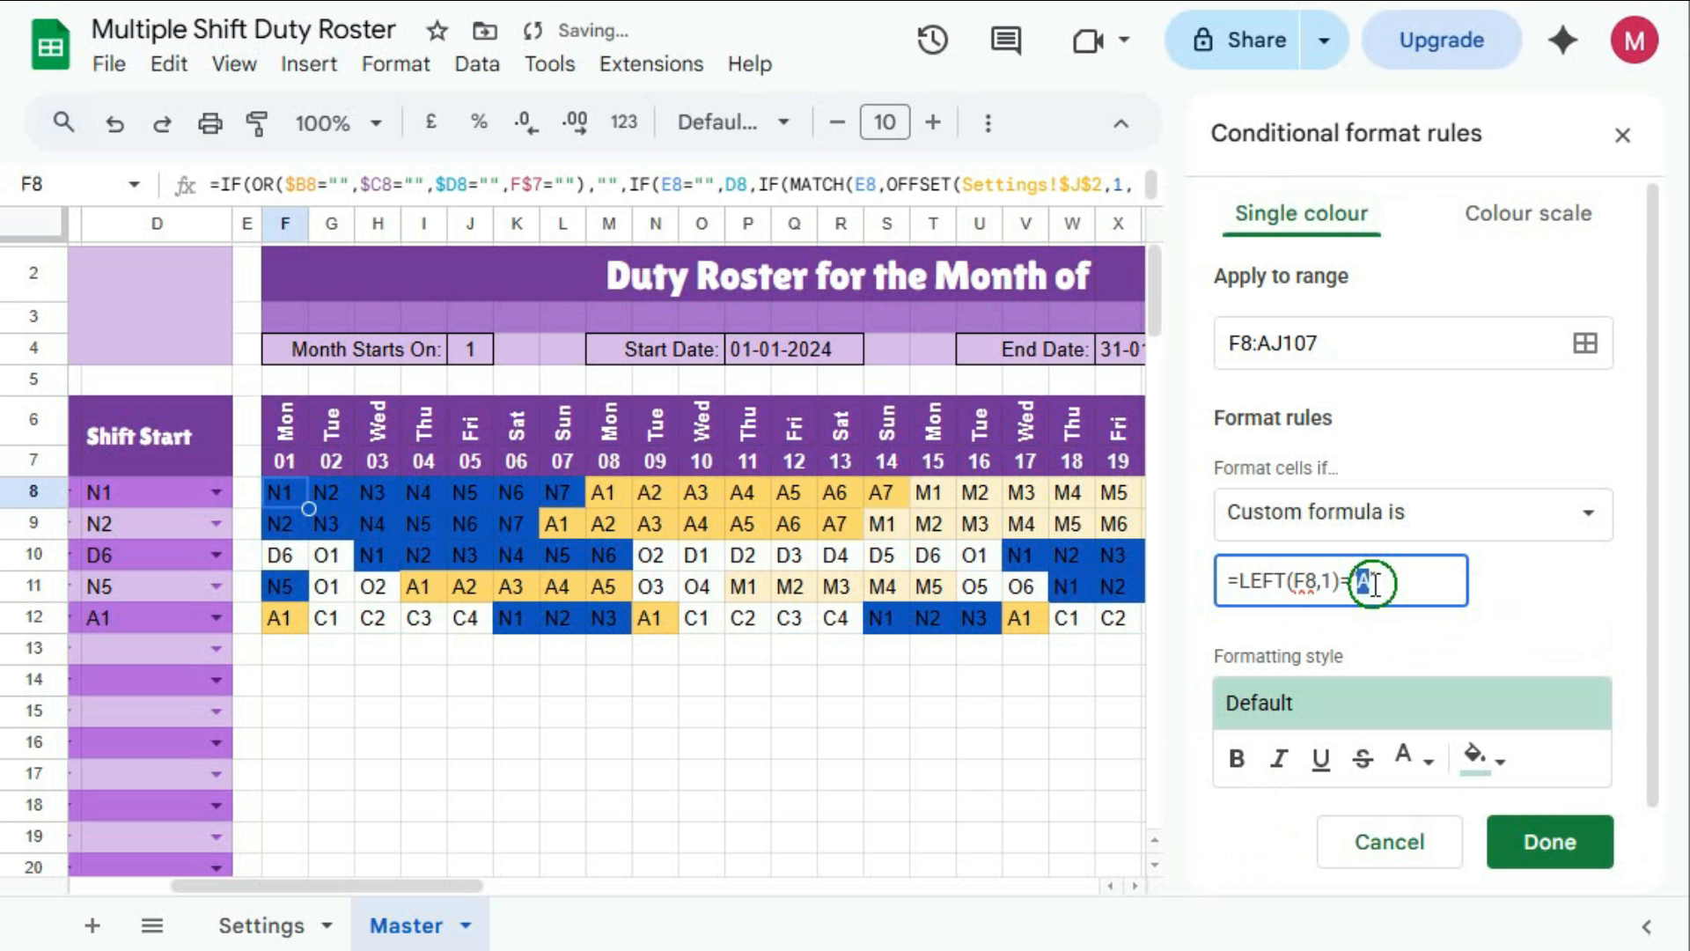
{"action": "double_click", "coordinate": [1365, 581]}
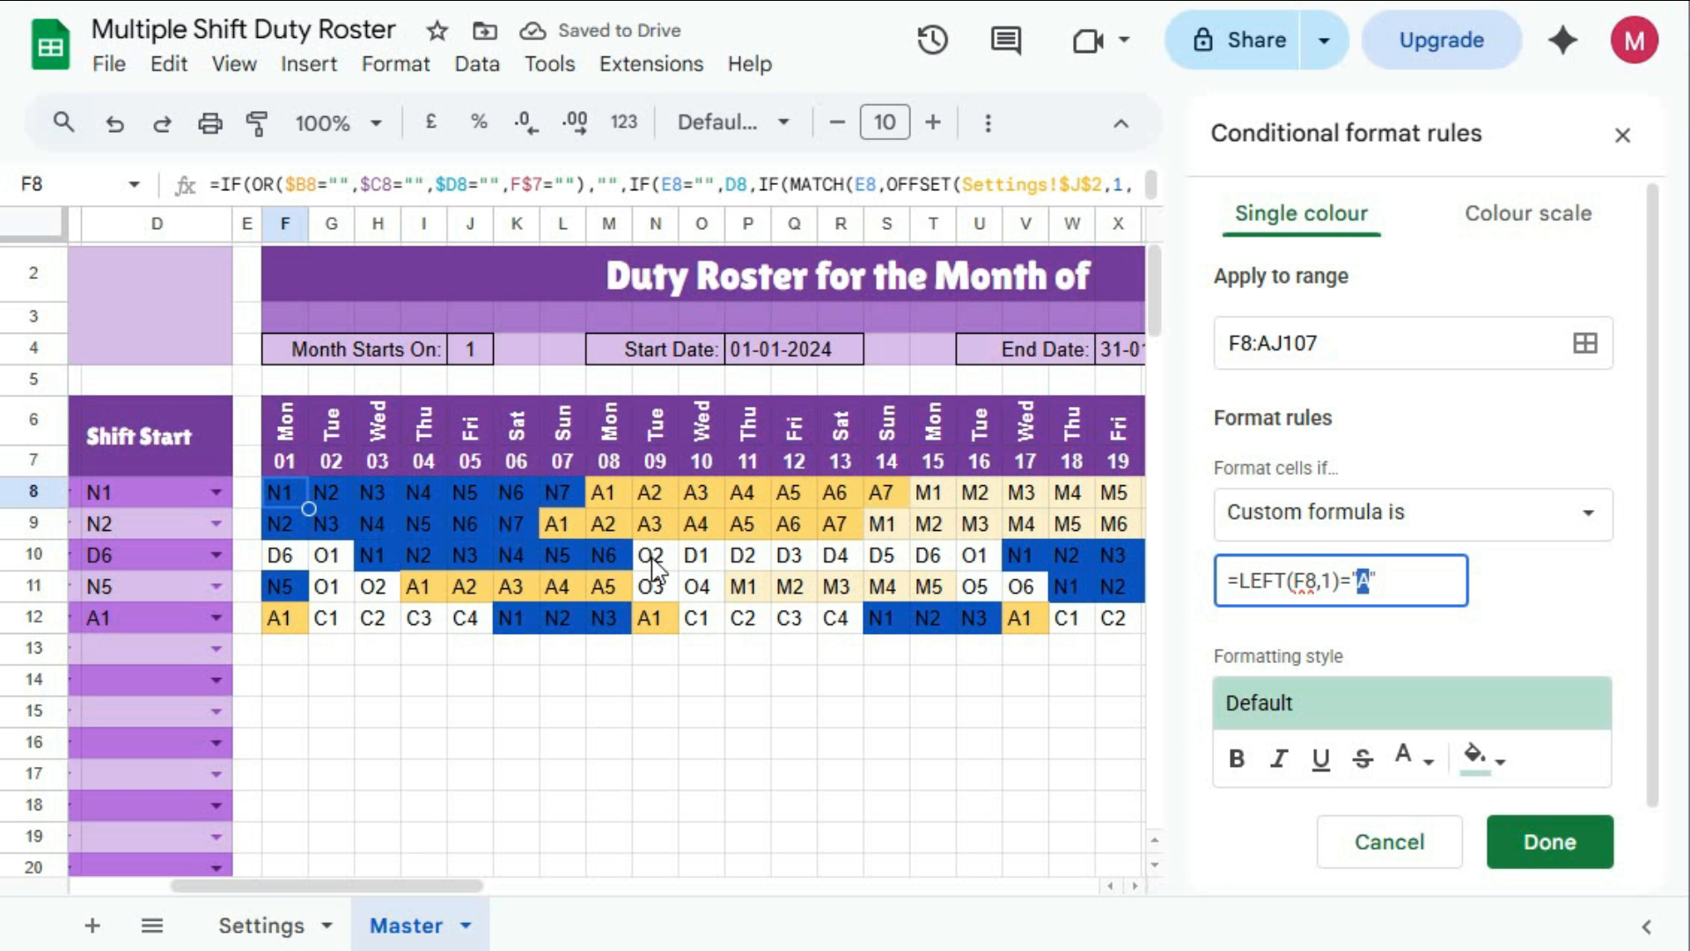
{"action": "type", "text": "O"}
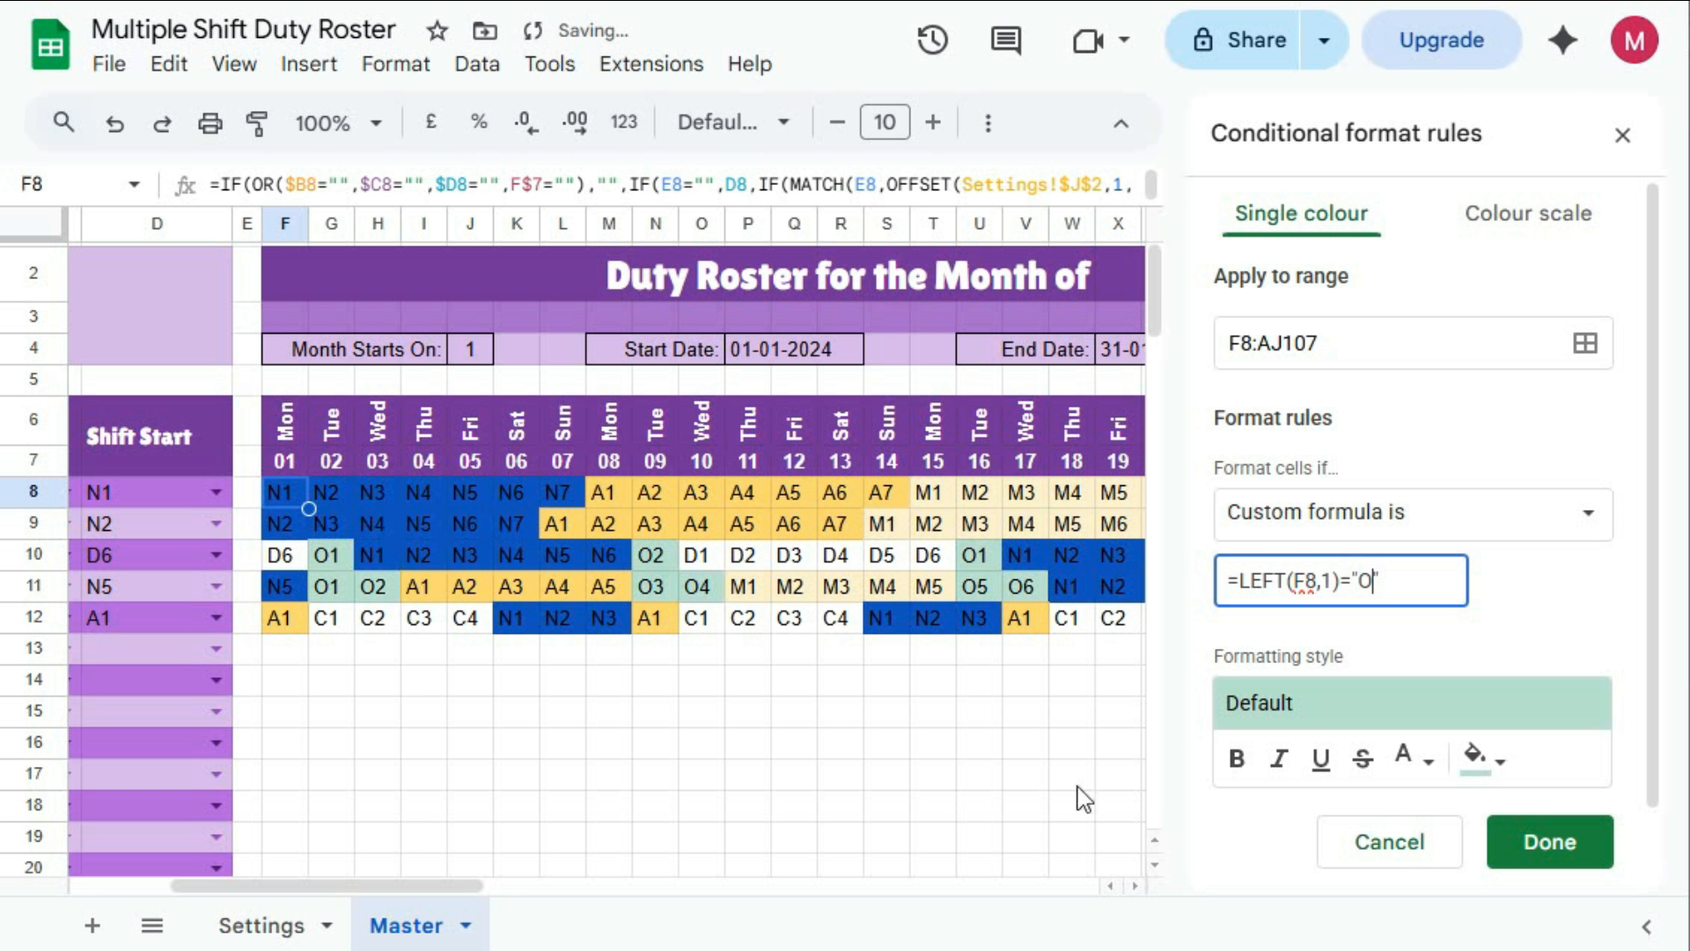
Give the O-shift rule a medium-light grey fill and save it
{"action": "left_click", "coordinate": [1496, 758]}
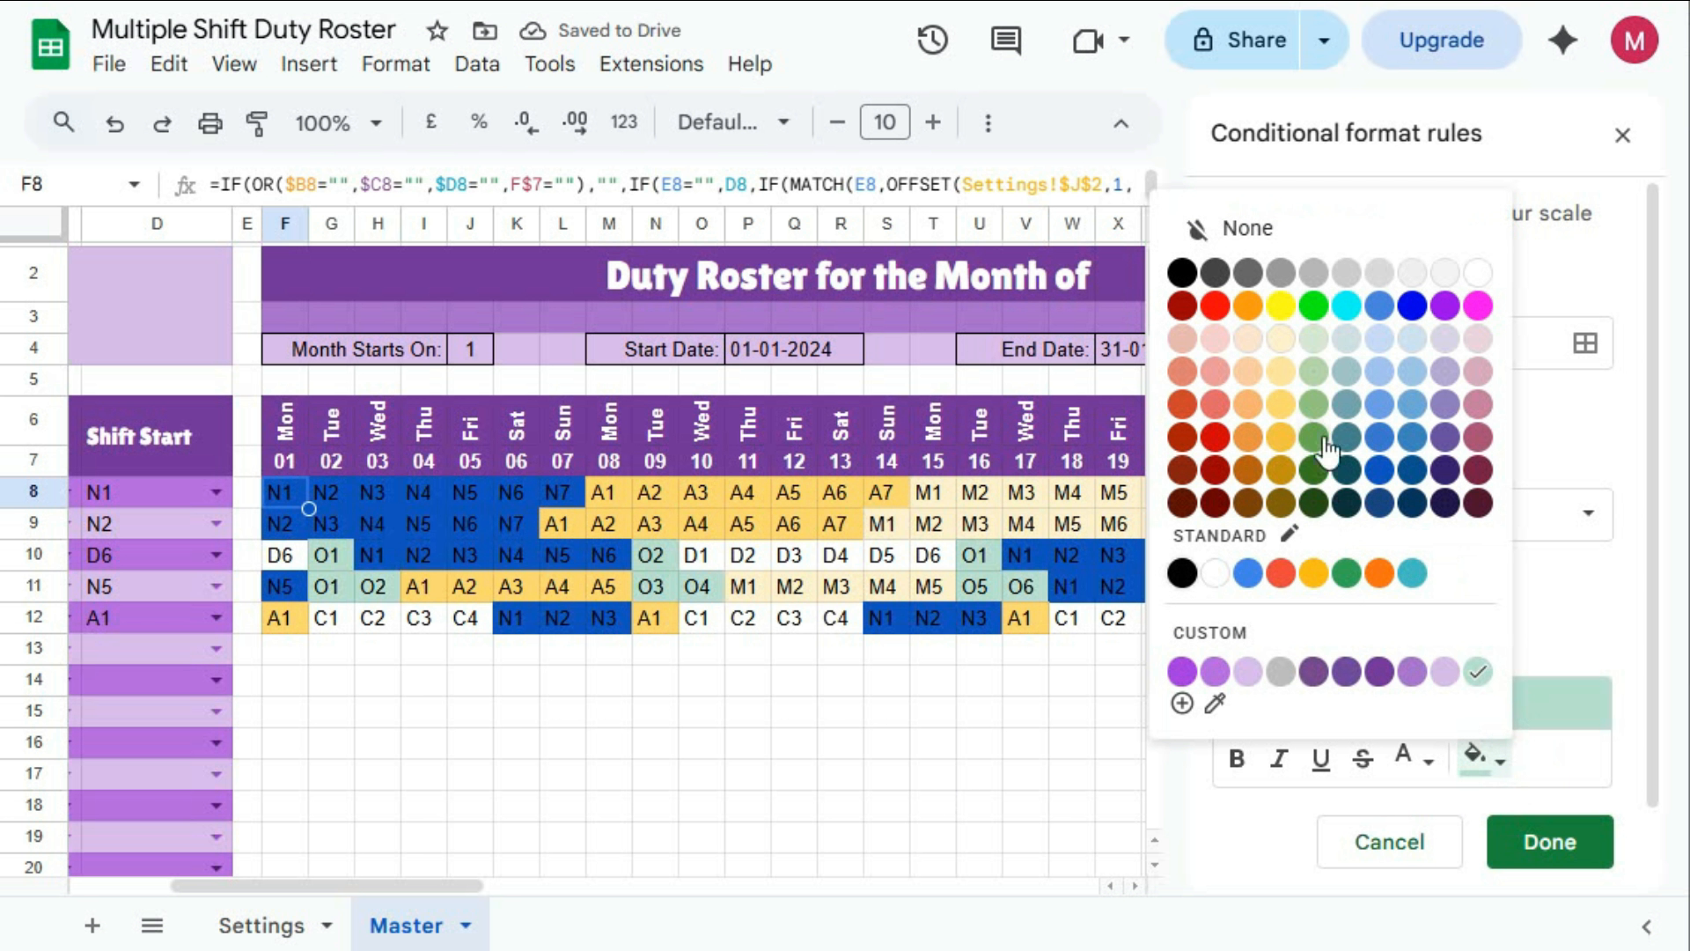
{"action": "left_click", "coordinate": [1384, 292]}
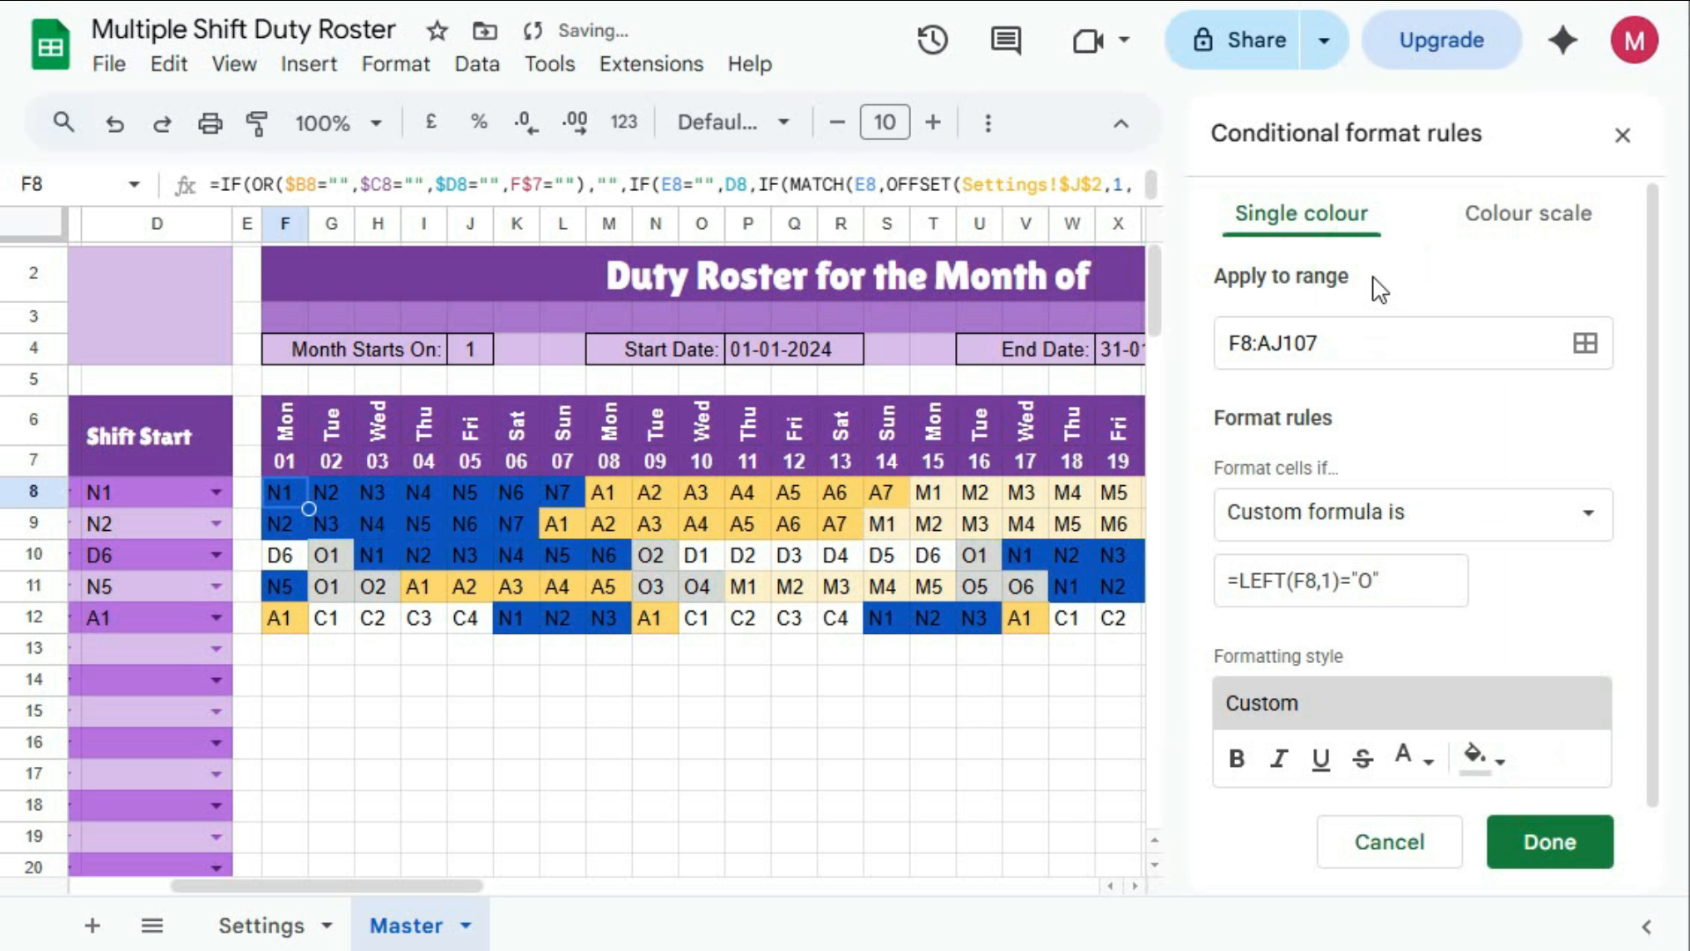
{"action": "left_click", "coordinate": [1496, 758]}
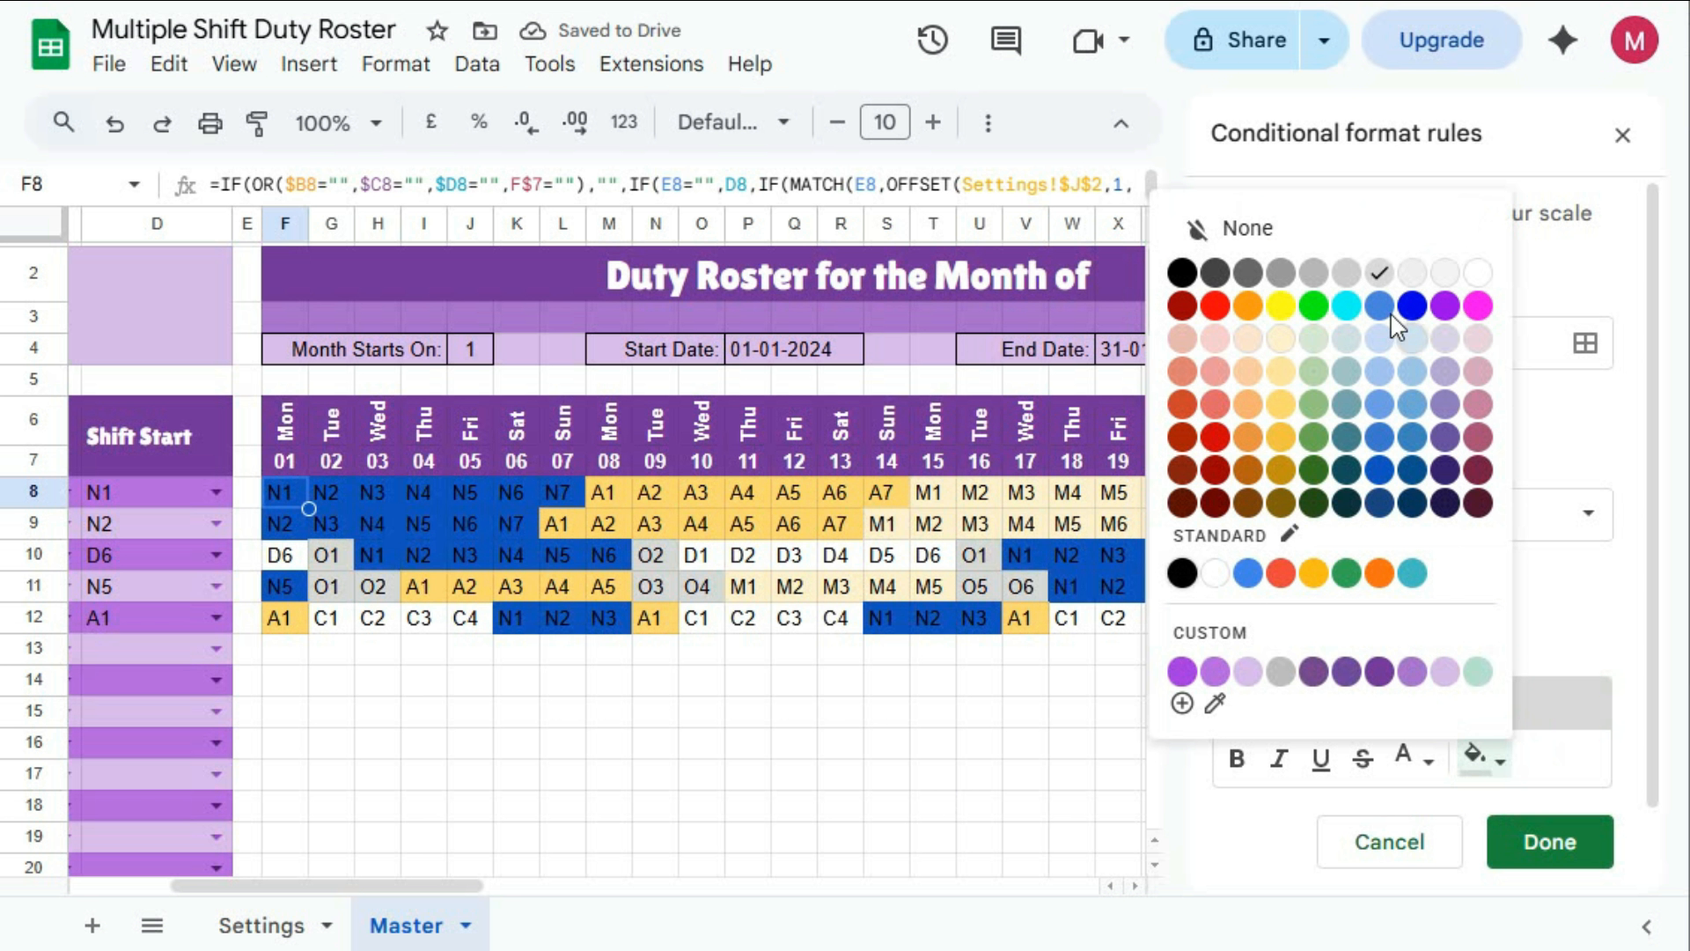
{"action": "left_click", "coordinate": [1346, 272]}
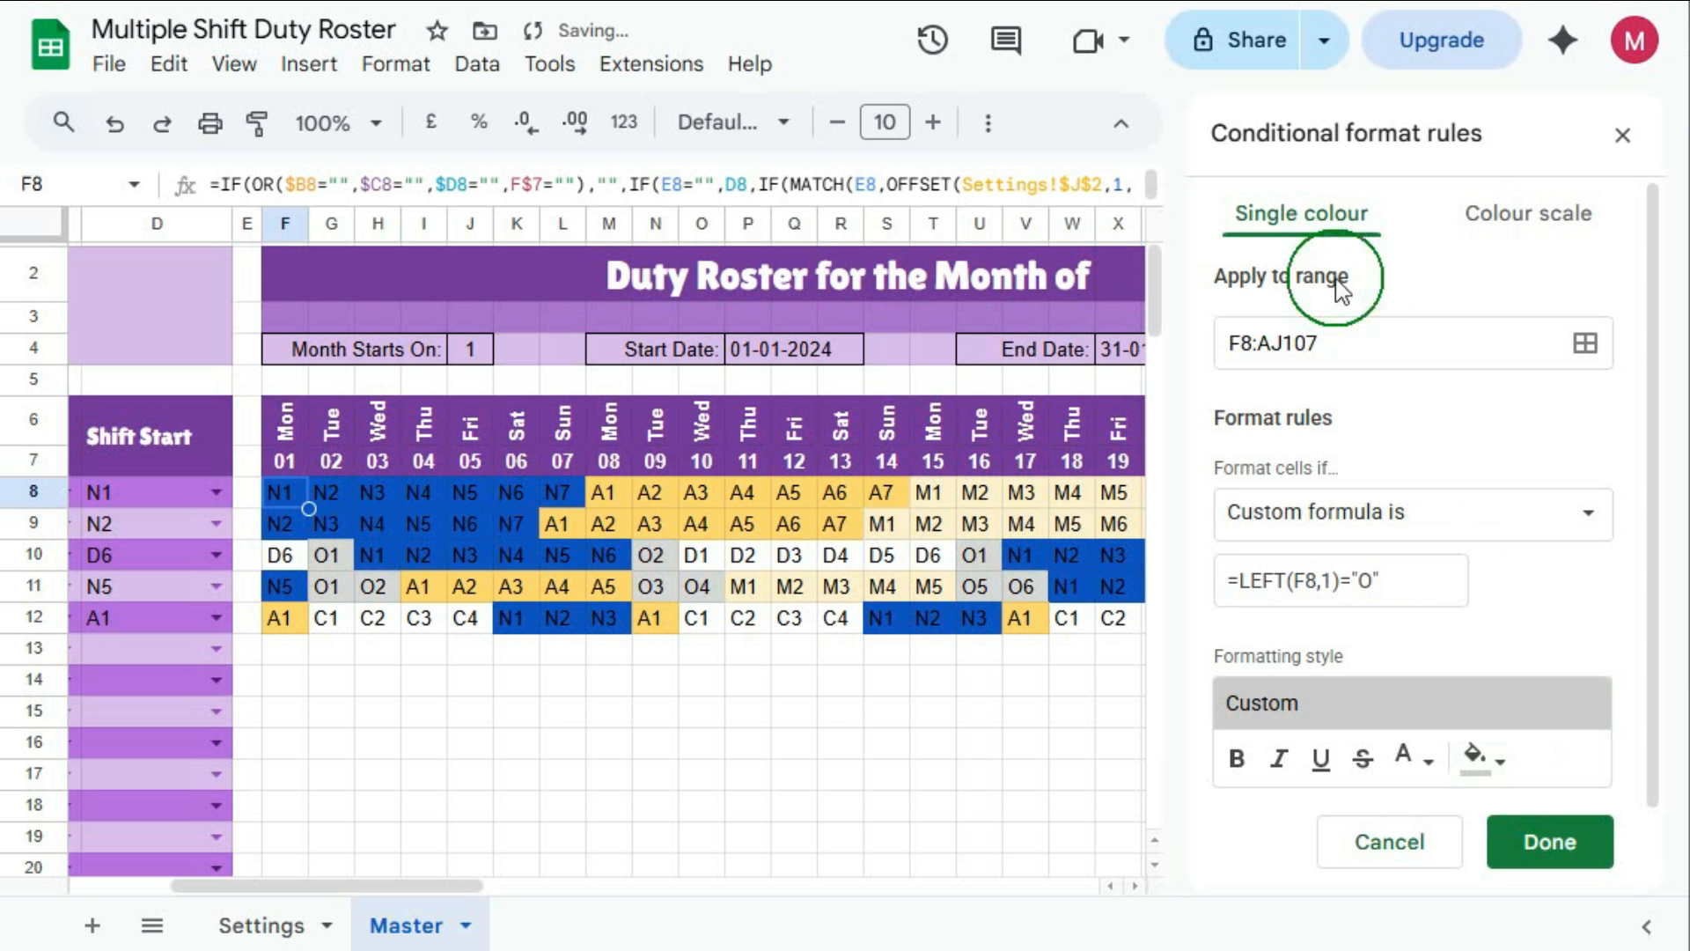
{"action": "left_click", "coordinate": [1536, 855]}
Add another conditional formatting rule on F8:AJ107 with the custom formula =LEFT(F8,1)="C"
{"action": "left_click", "coordinate": [1312, 683]}
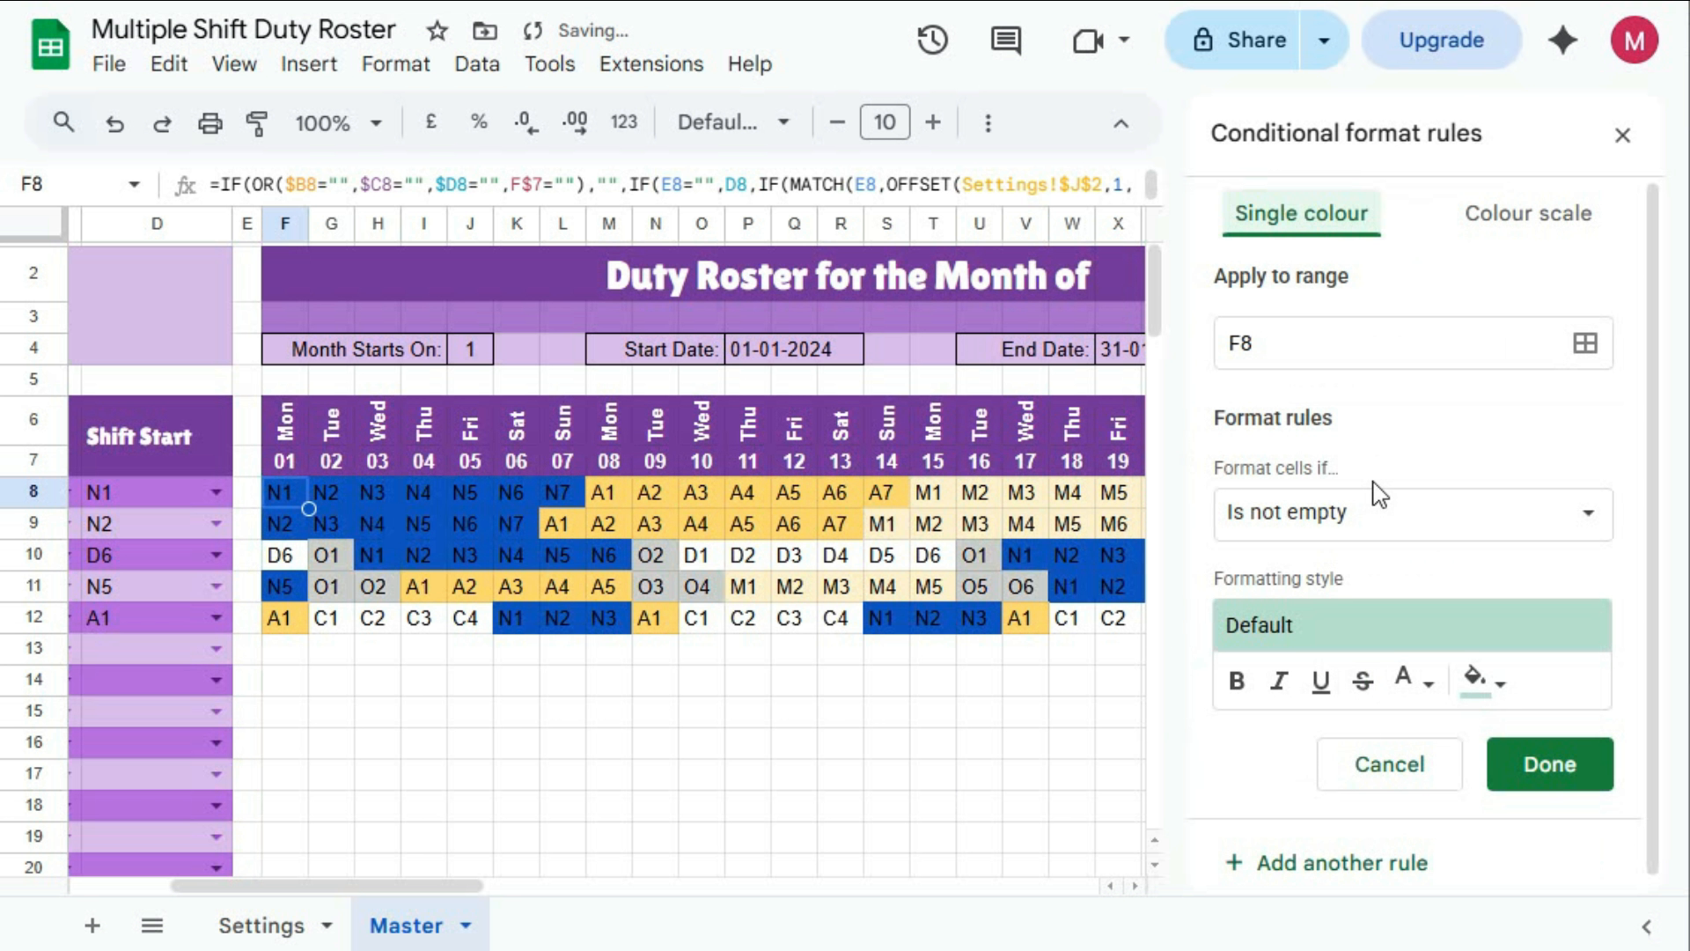
{"action": "left_click", "coordinate": [1406, 335]}
{"action": "type", "text": ":AJ"}
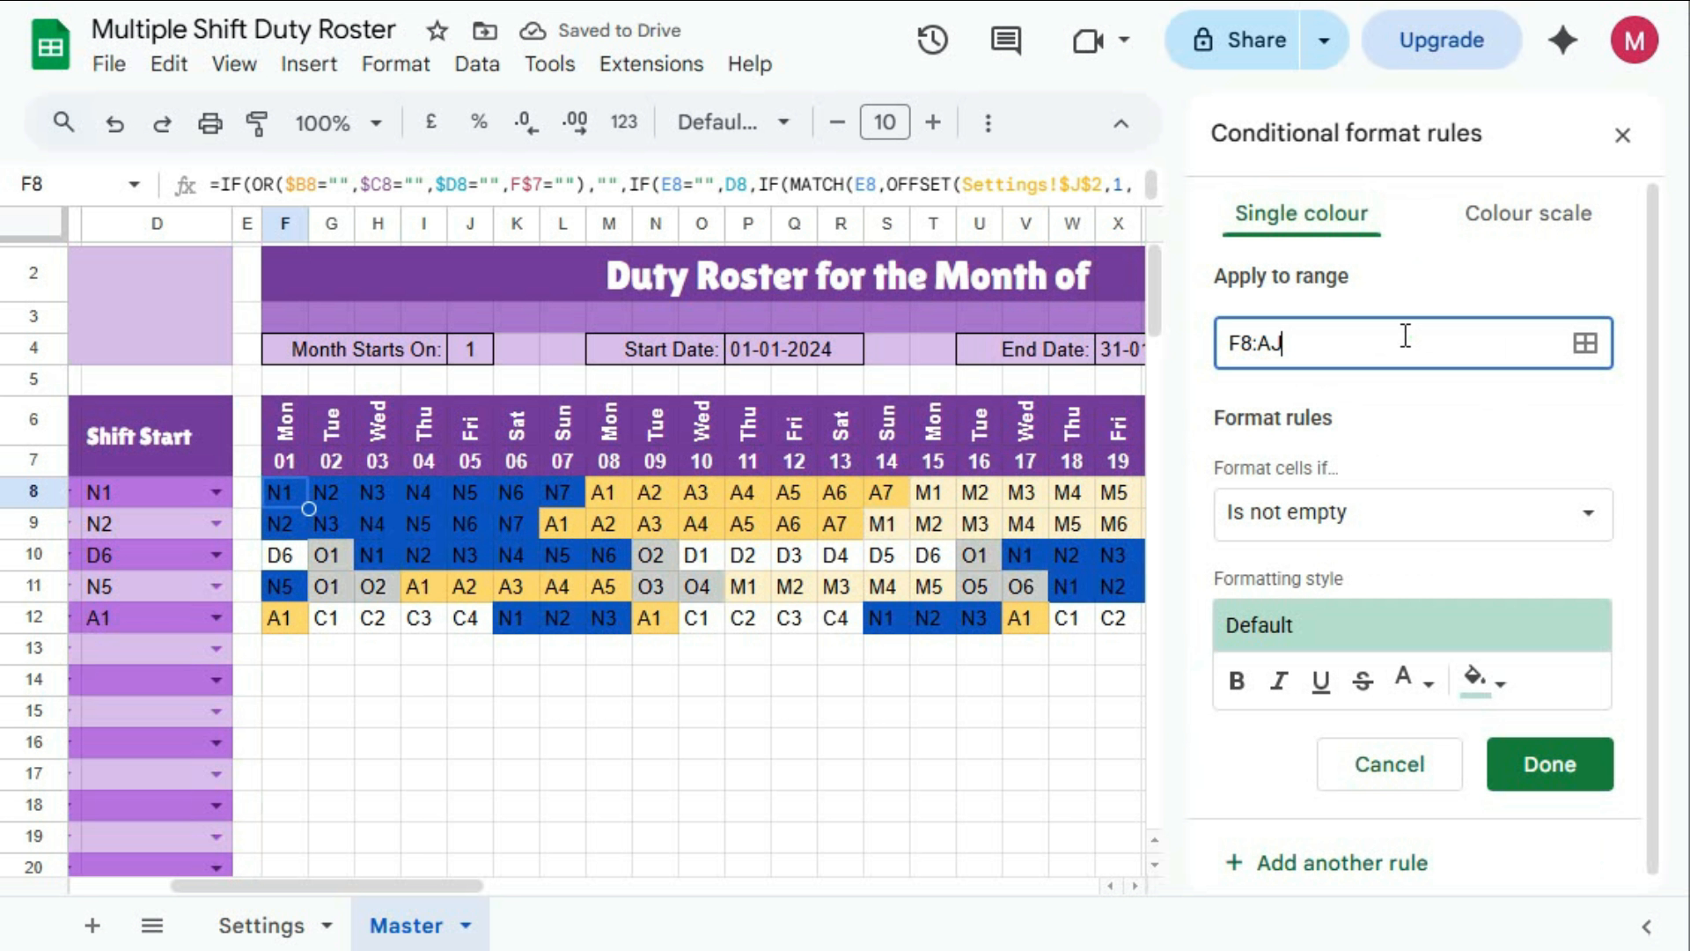
{"action": "type", "text": "107"}
{"action": "left_click", "coordinate": [1432, 503]}
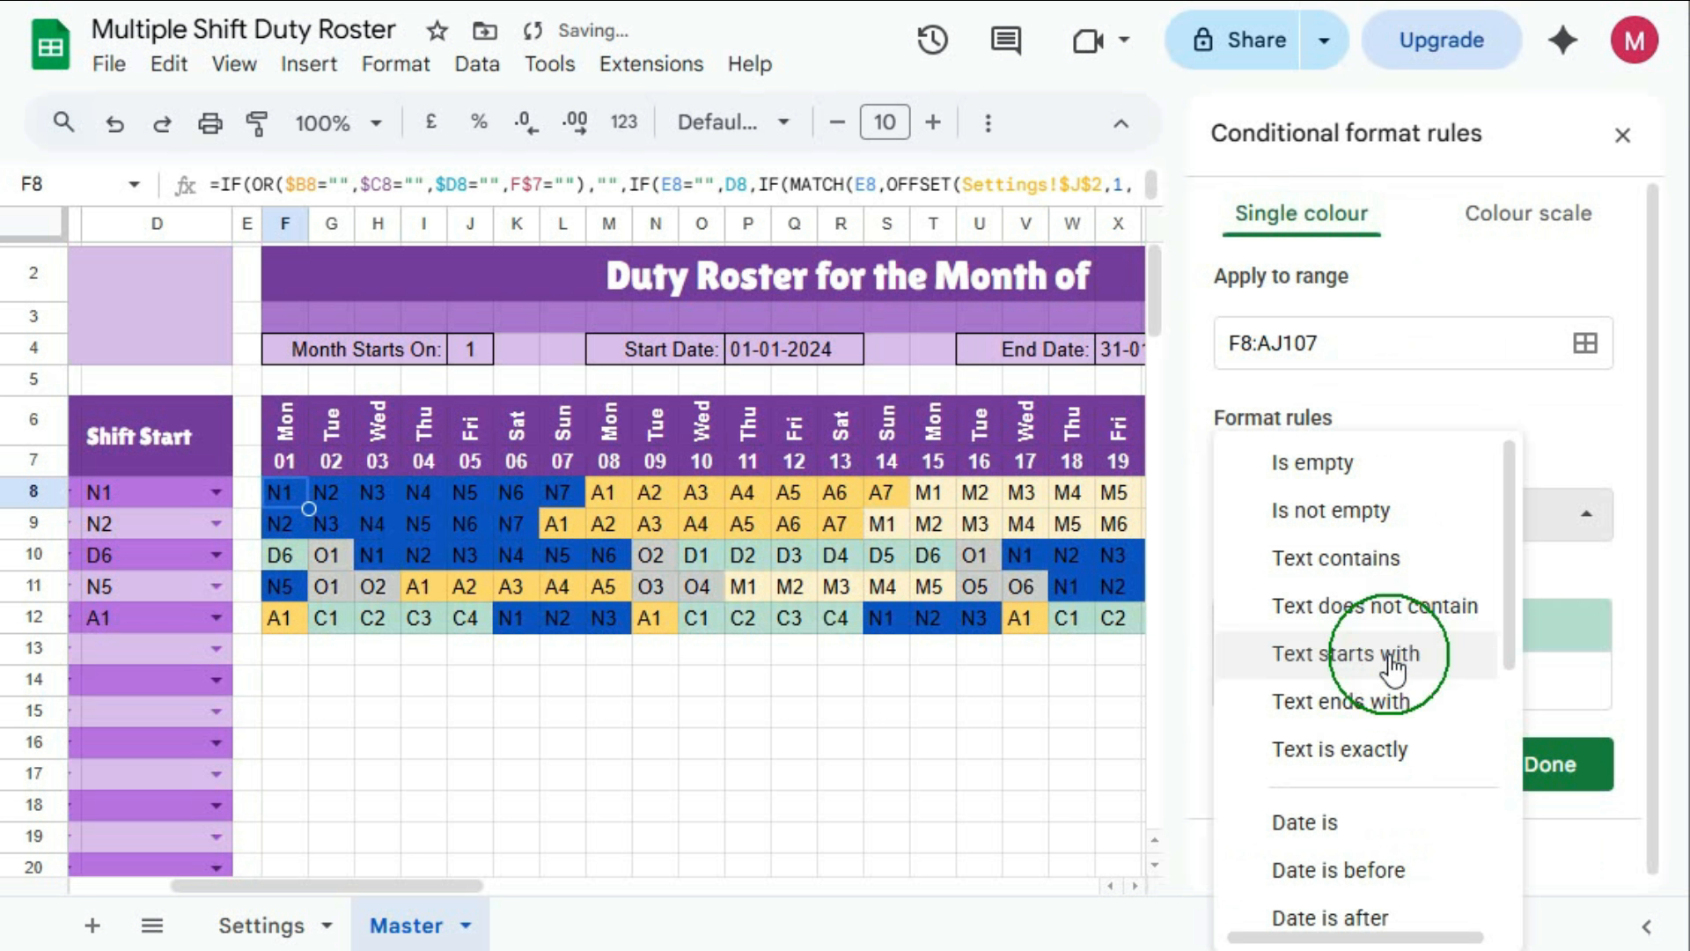
{"action": "scroll", "coordinate": [1390, 678], "scroll_direction": "down", "scroll_amount": 1}
{"action": "left_click", "coordinate": [1370, 902]}
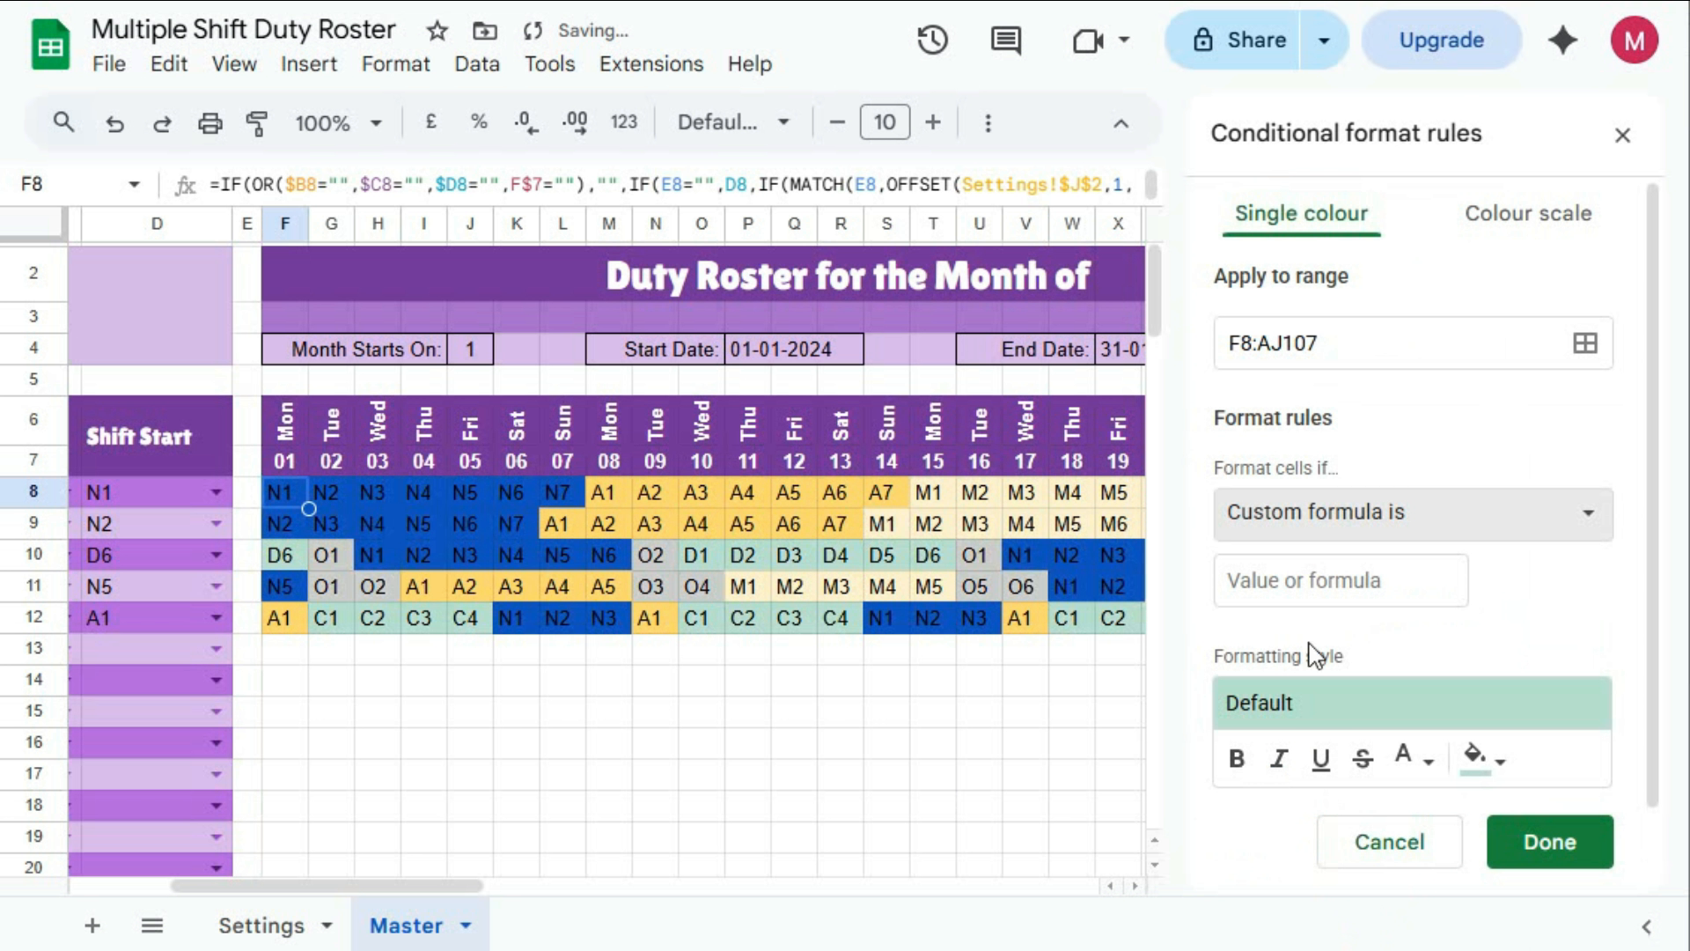
{"action": "left_click", "coordinate": [1305, 592]}
{"action": "type", "text": "=LEFT(F8,1)=\"A\""}
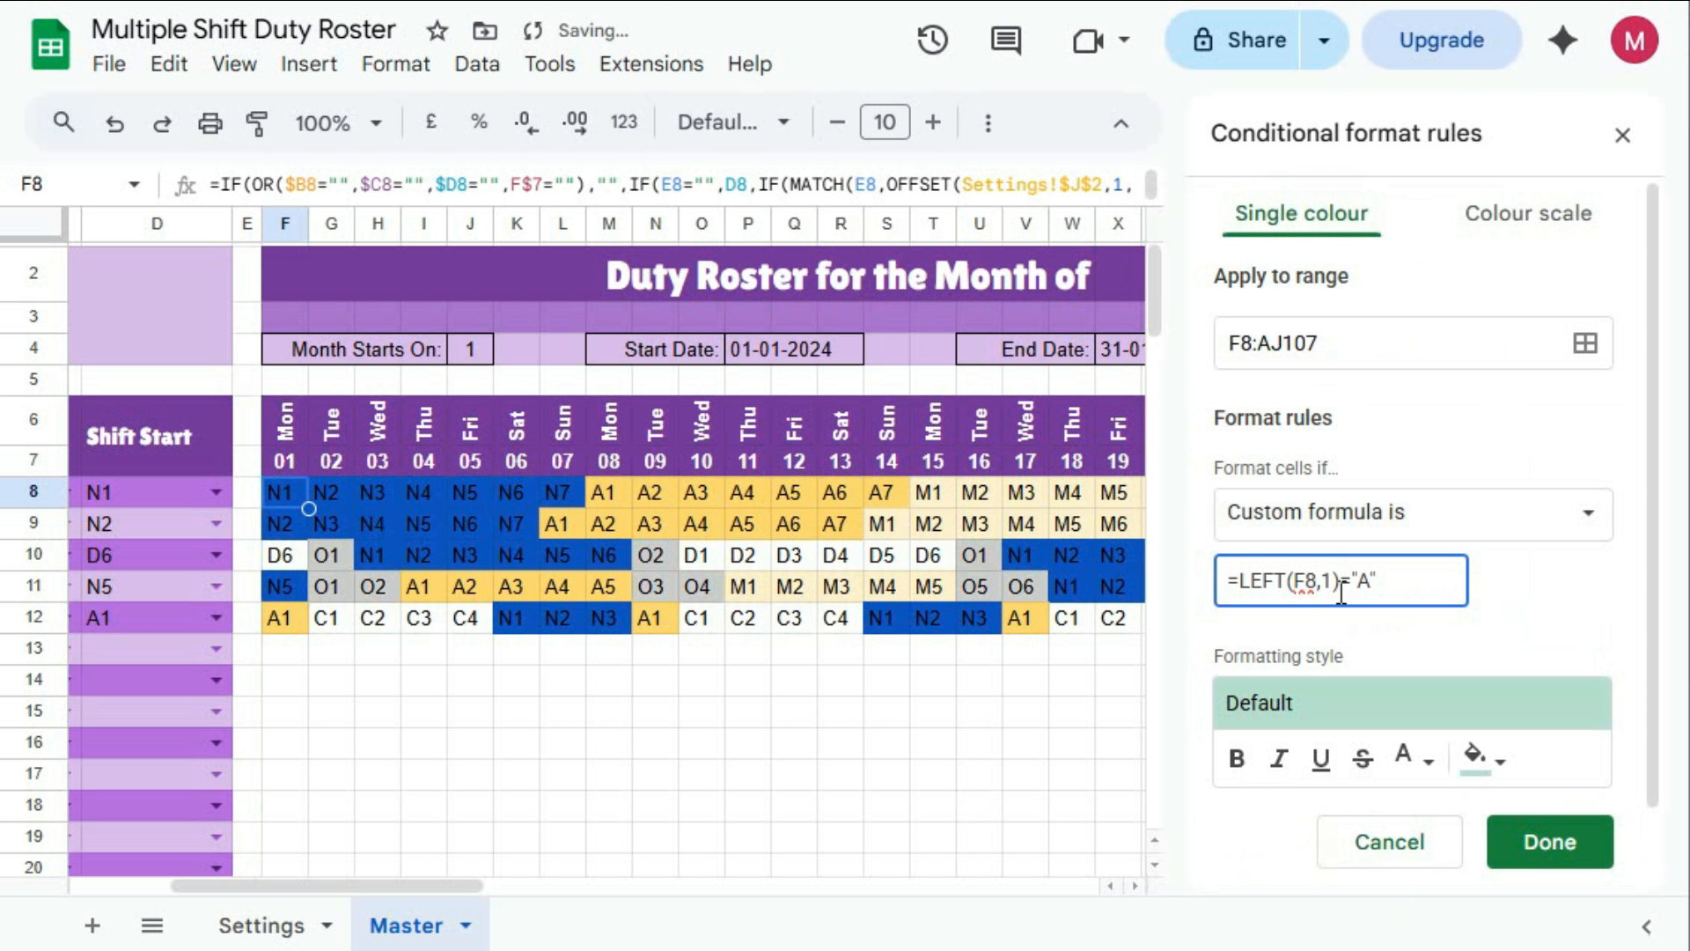
{"action": "double_click", "coordinate": [1363, 584]}
Give the C-shift rule the custom light purple fill, save it and close the conditional formatting rules
{"action": "left_click", "coordinate": [1499, 766]}
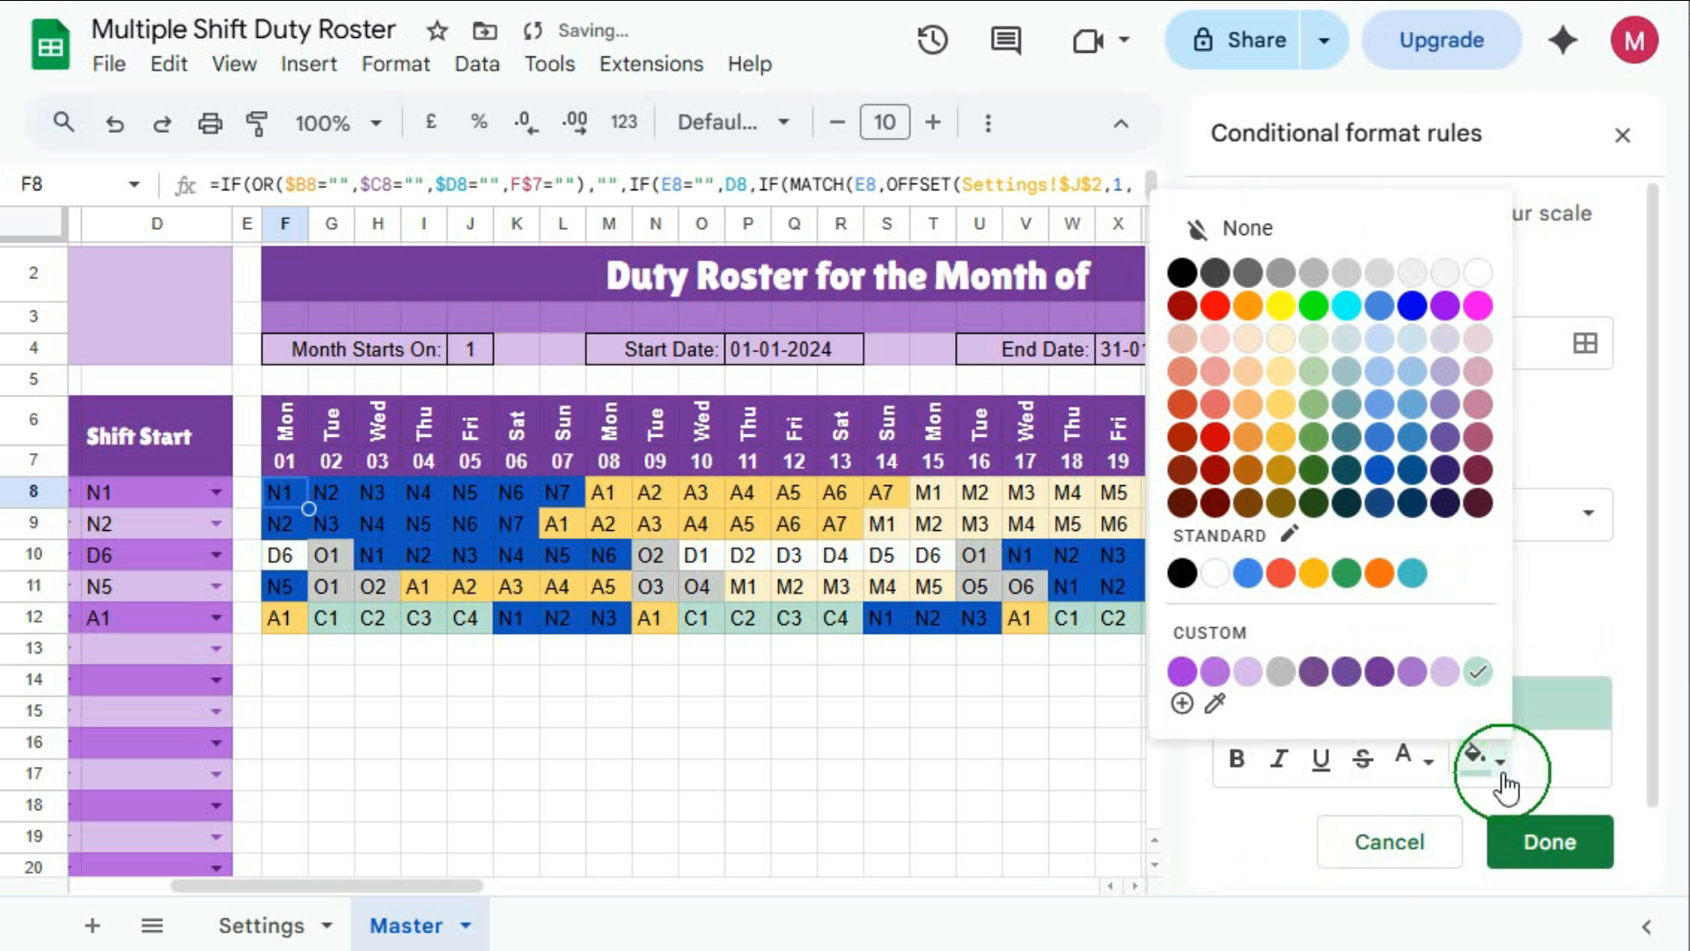
{"action": "left_click", "coordinate": [1214, 672]}
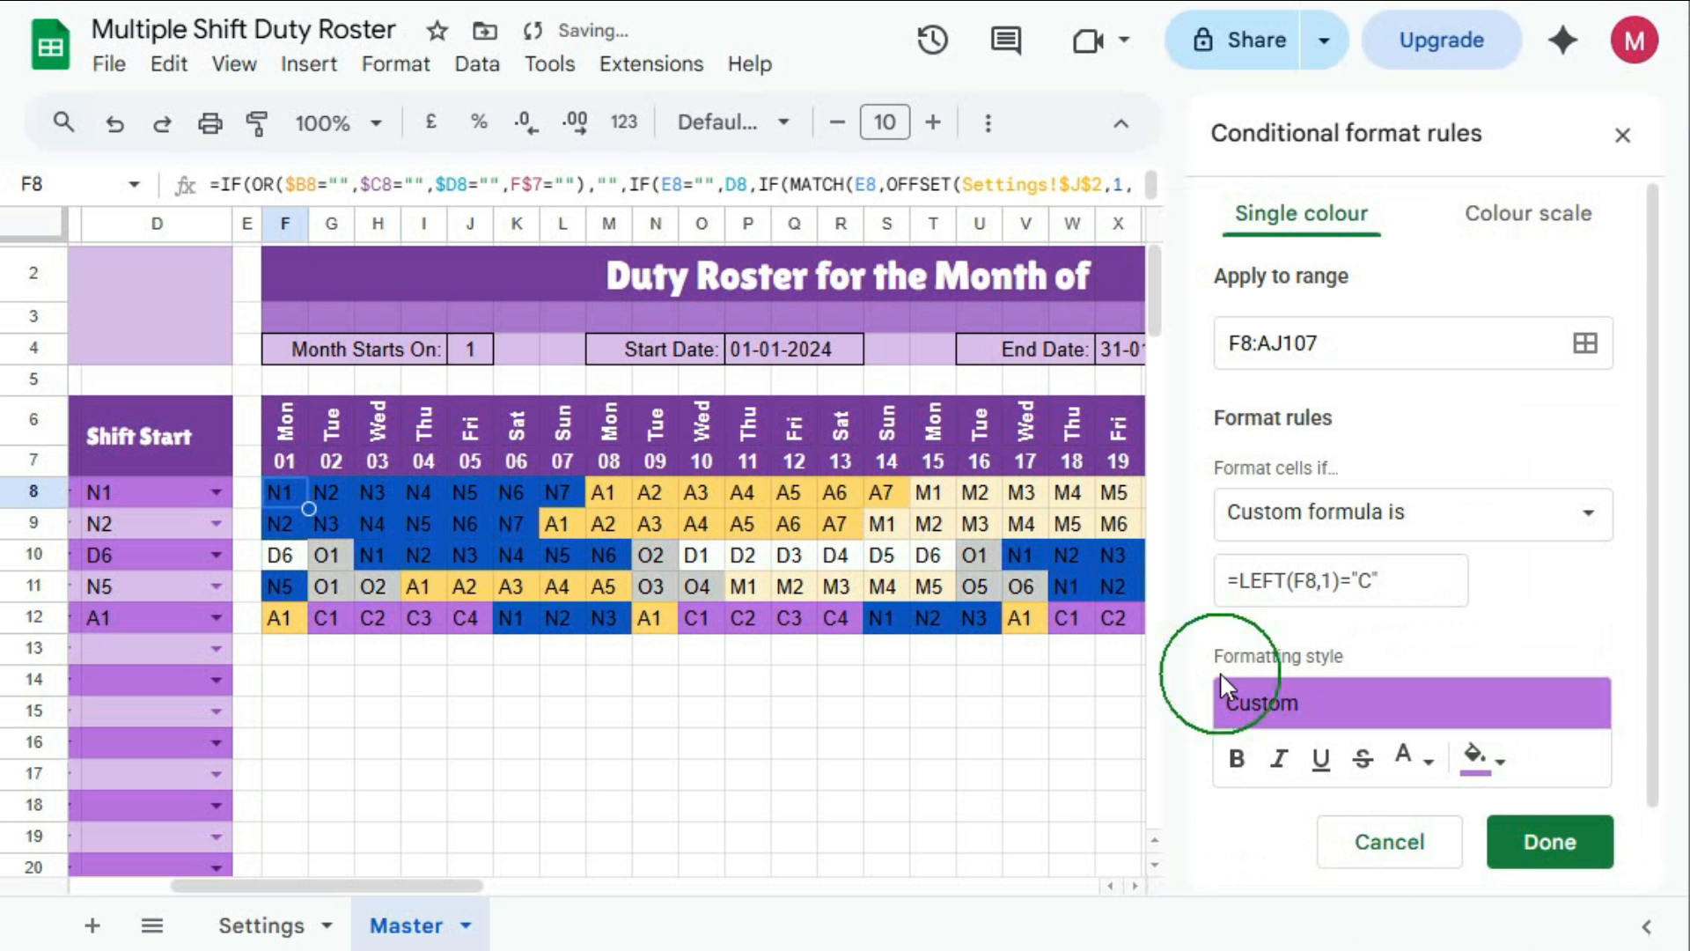
{"action": "left_click", "coordinate": [1546, 838]}
{"action": "left_click", "coordinate": [1622, 135]}
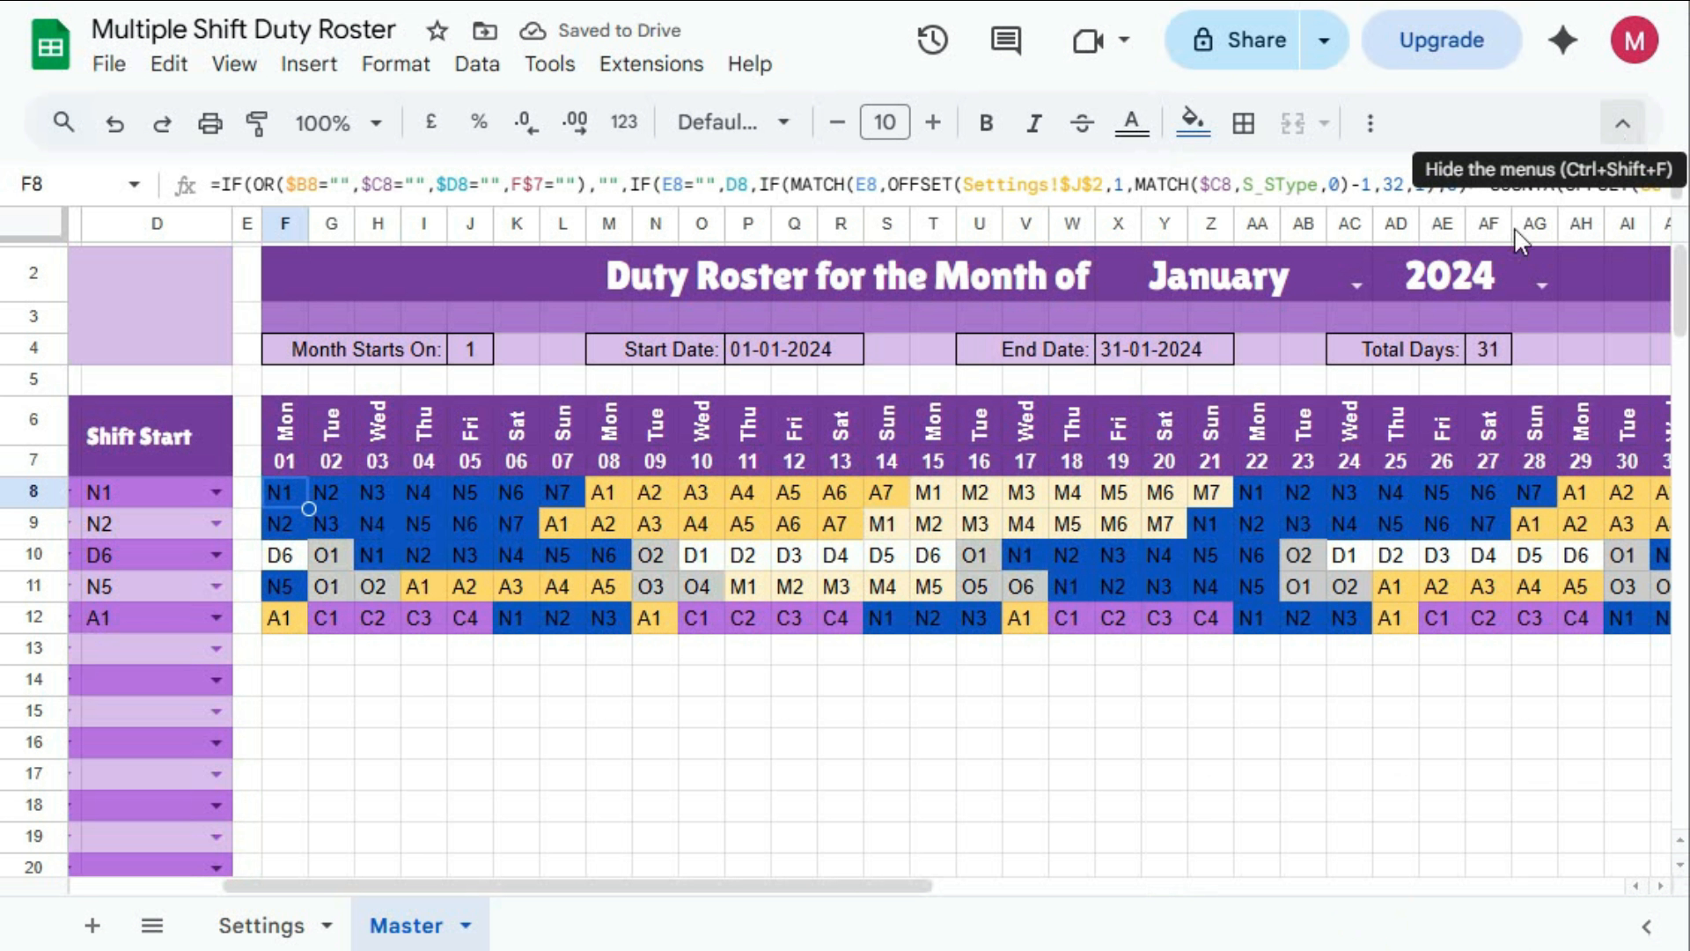
Assign Employee-6 the shift type Shift-A and the shift start M4
{"action": "left_click_drag", "start_coordinate": [827, 884], "coordinate": [626, 882]}
{"action": "left_click", "coordinate": [398, 648]}
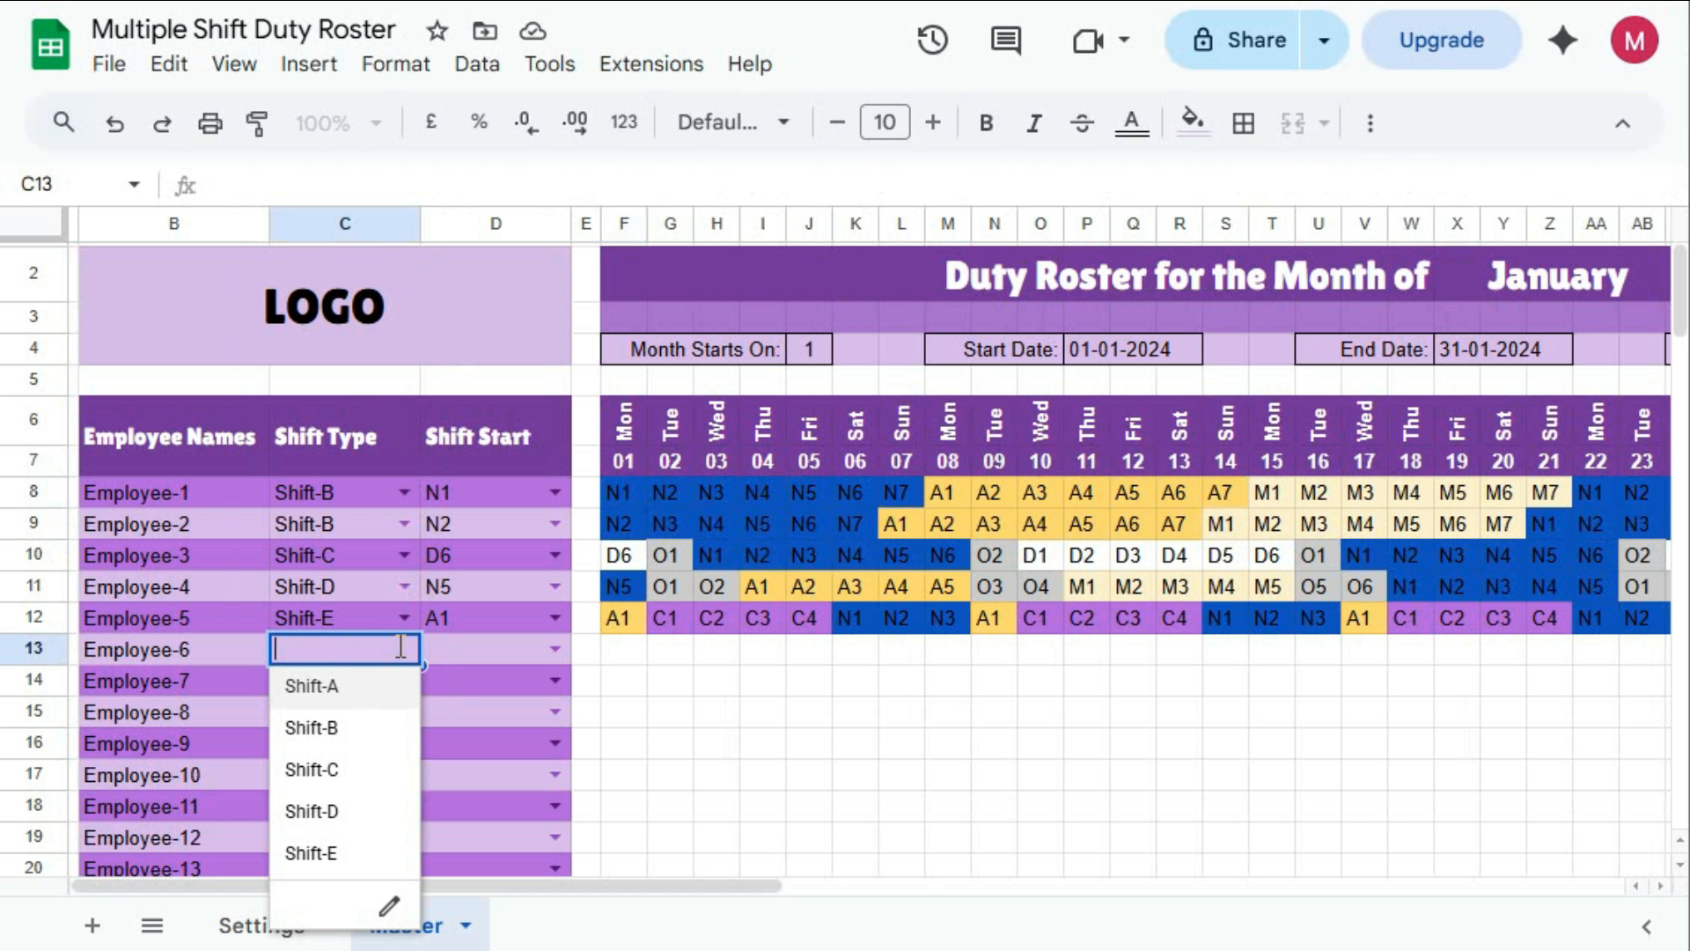
{"action": "left_click", "coordinate": [346, 693]}
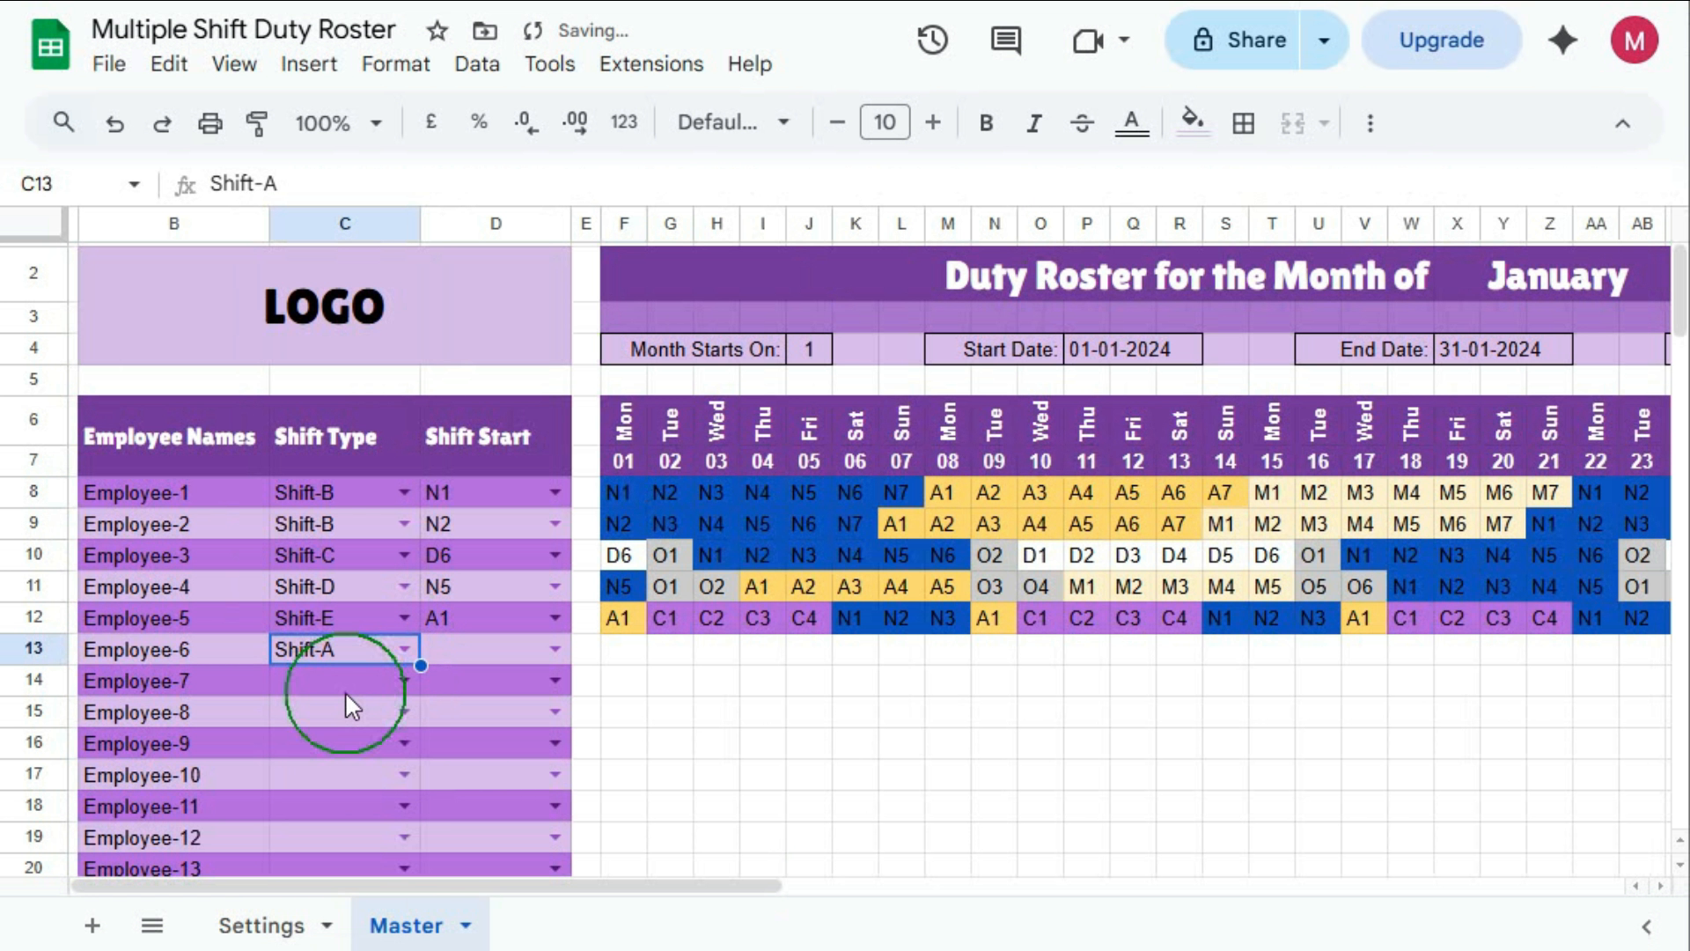
{"action": "left_click", "coordinate": [552, 649]}
{"action": "left_click", "coordinate": [479, 808]}
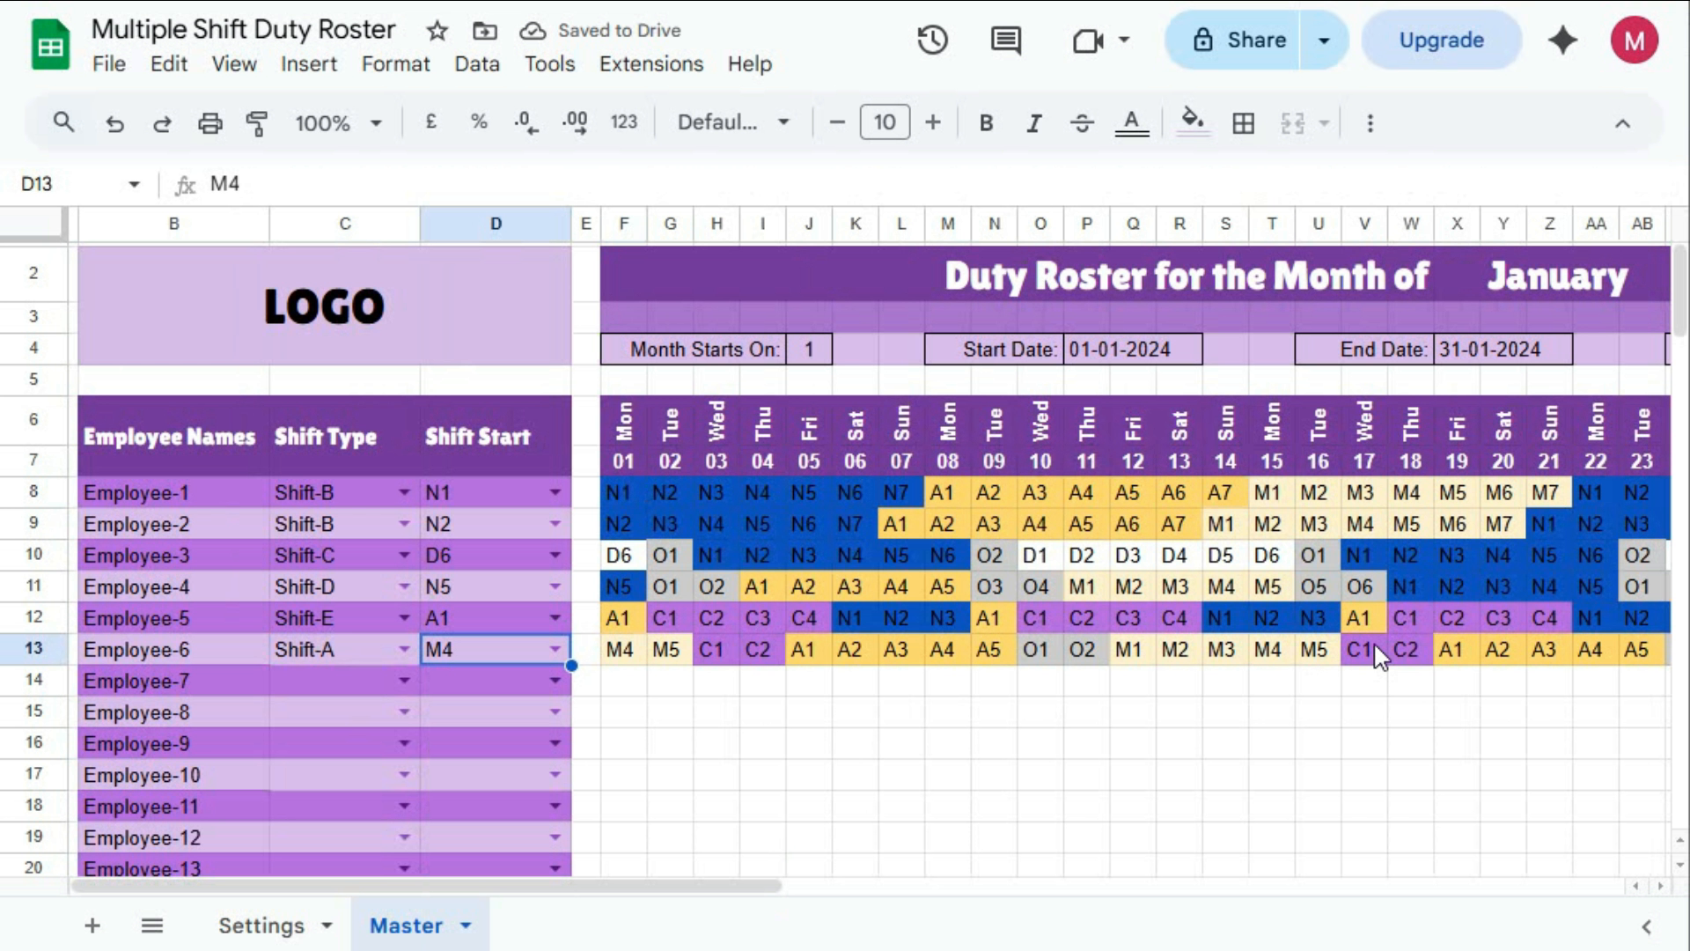
Add another conditional formatting rule from cell F8 and set its range to F8:AJ107
{"action": "left_click", "coordinate": [1030, 555]}
{"action": "left_click", "coordinate": [618, 489]}
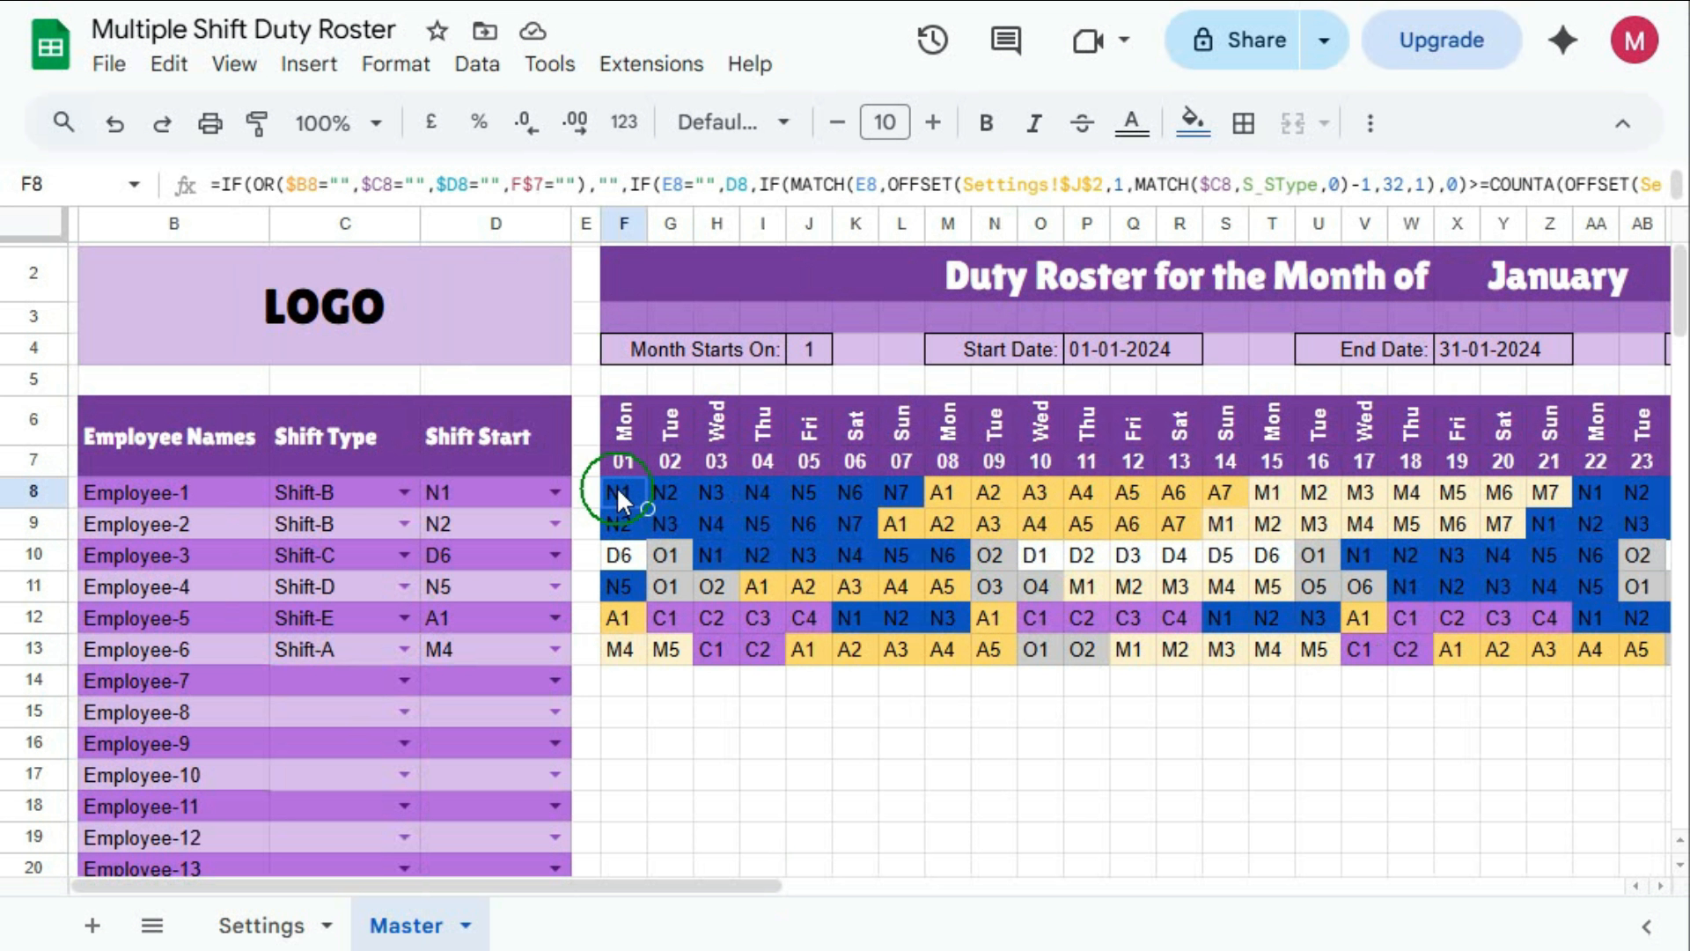
{"action": "left_click", "coordinate": [398, 65]}
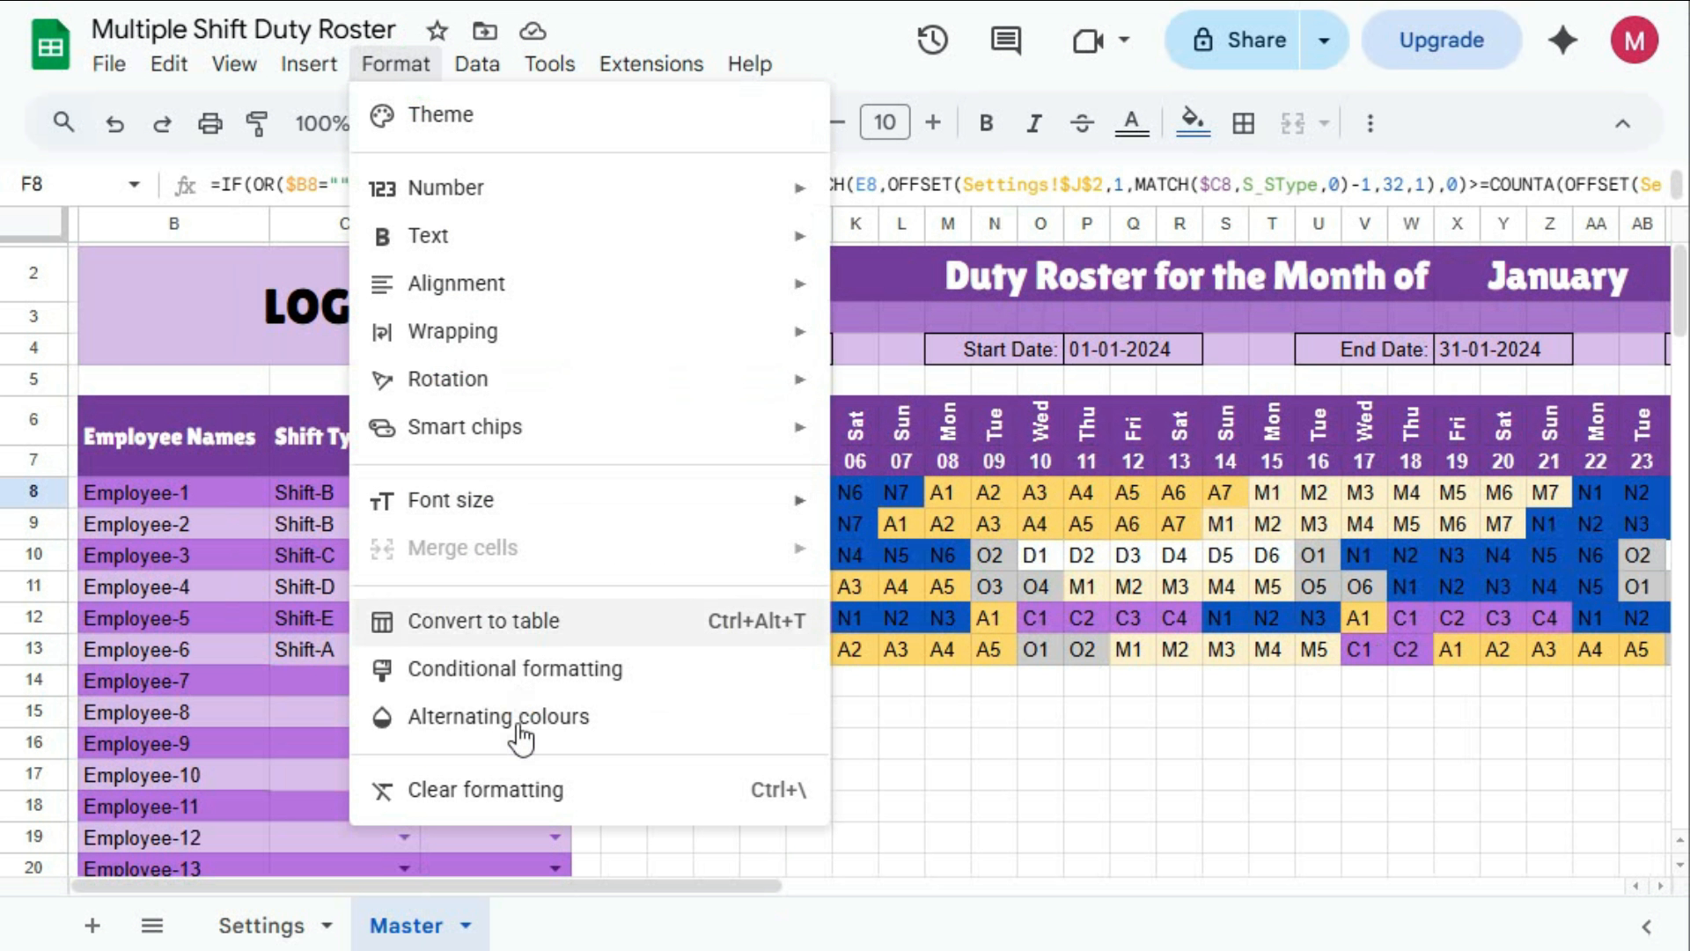
{"action": "left_click", "coordinate": [521, 679]}
{"action": "left_click", "coordinate": [1329, 812]}
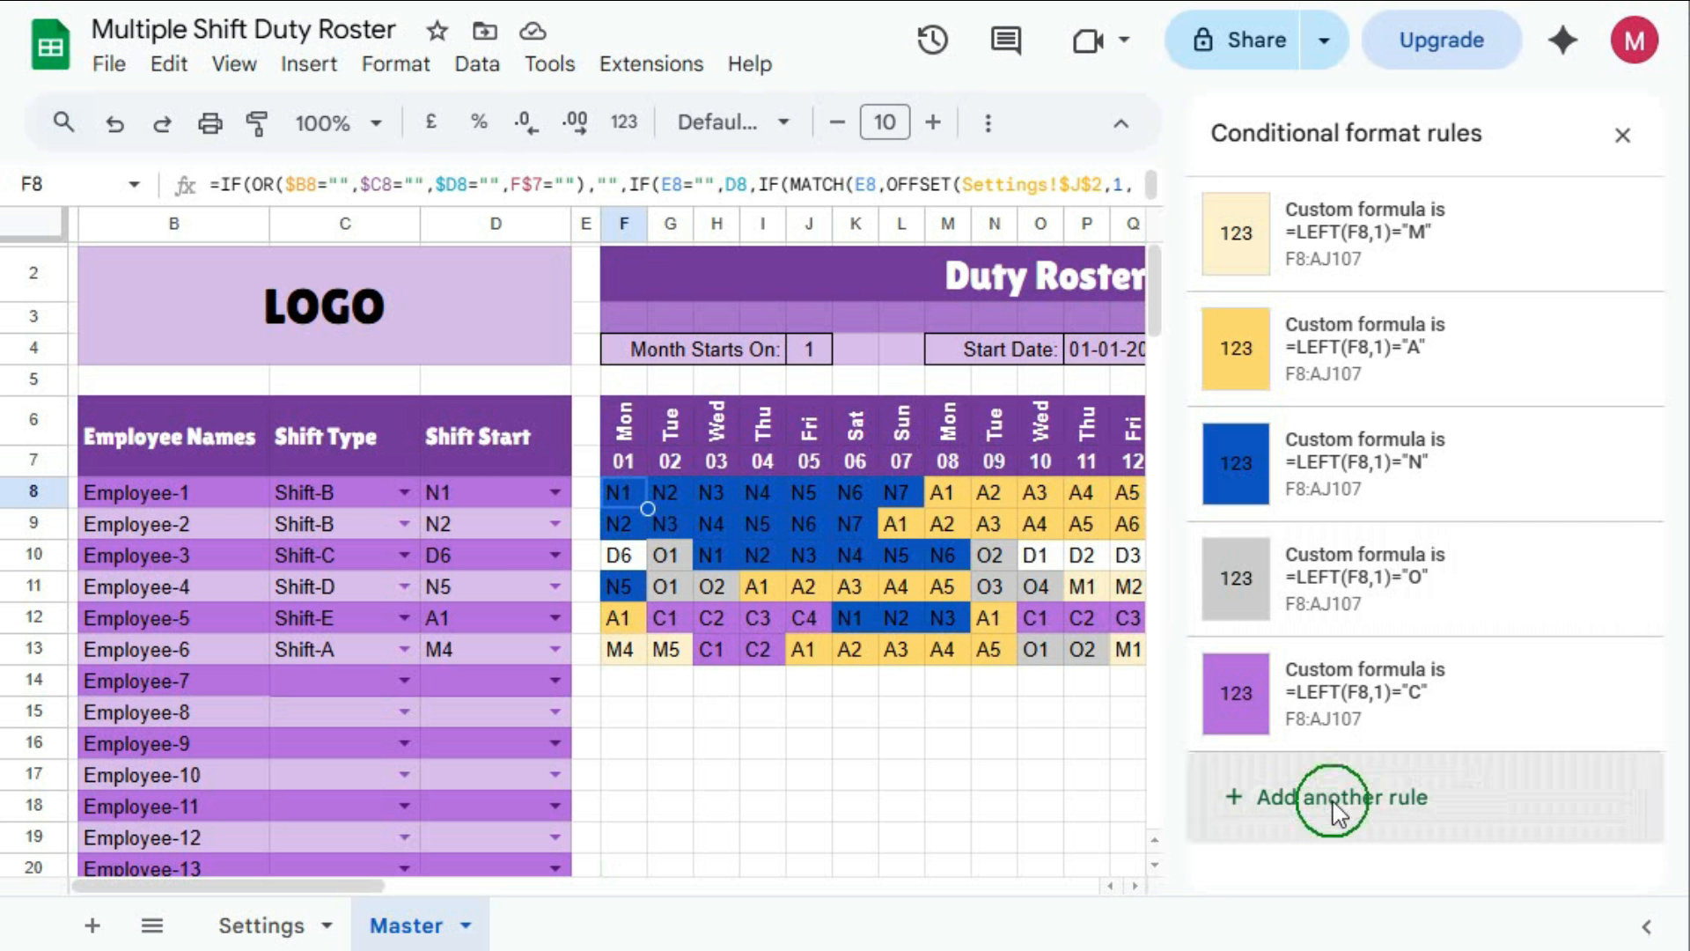
{"action": "left_click", "coordinate": [1302, 336]}
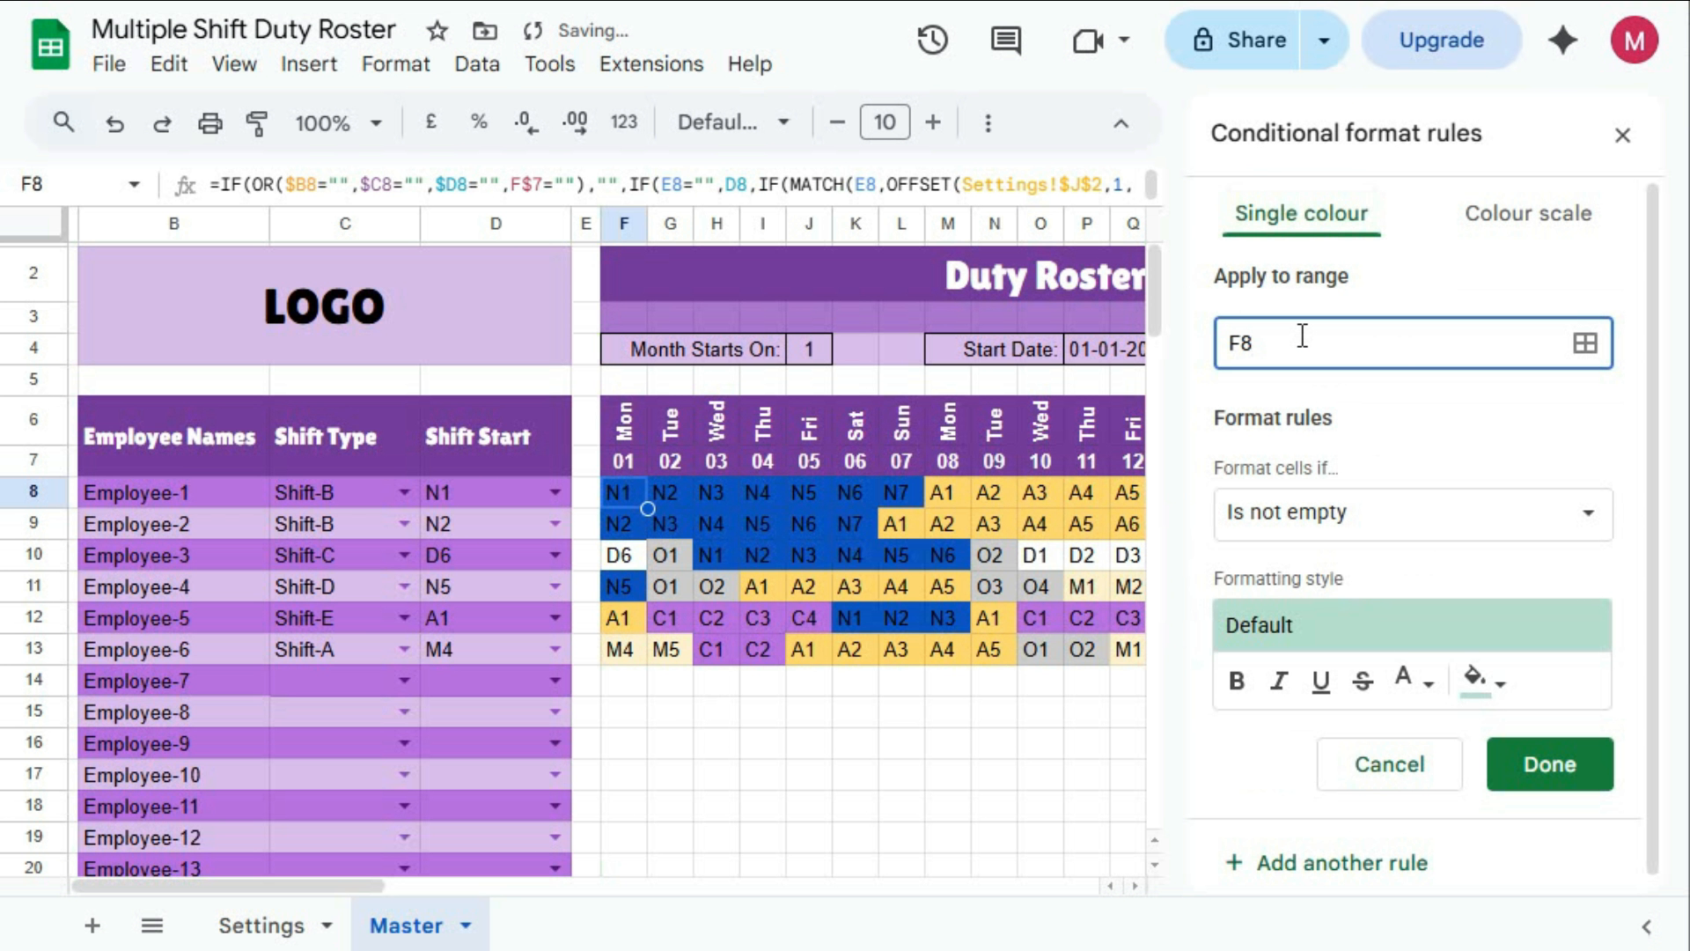
{"action": "type", "text": ":AJ107"}
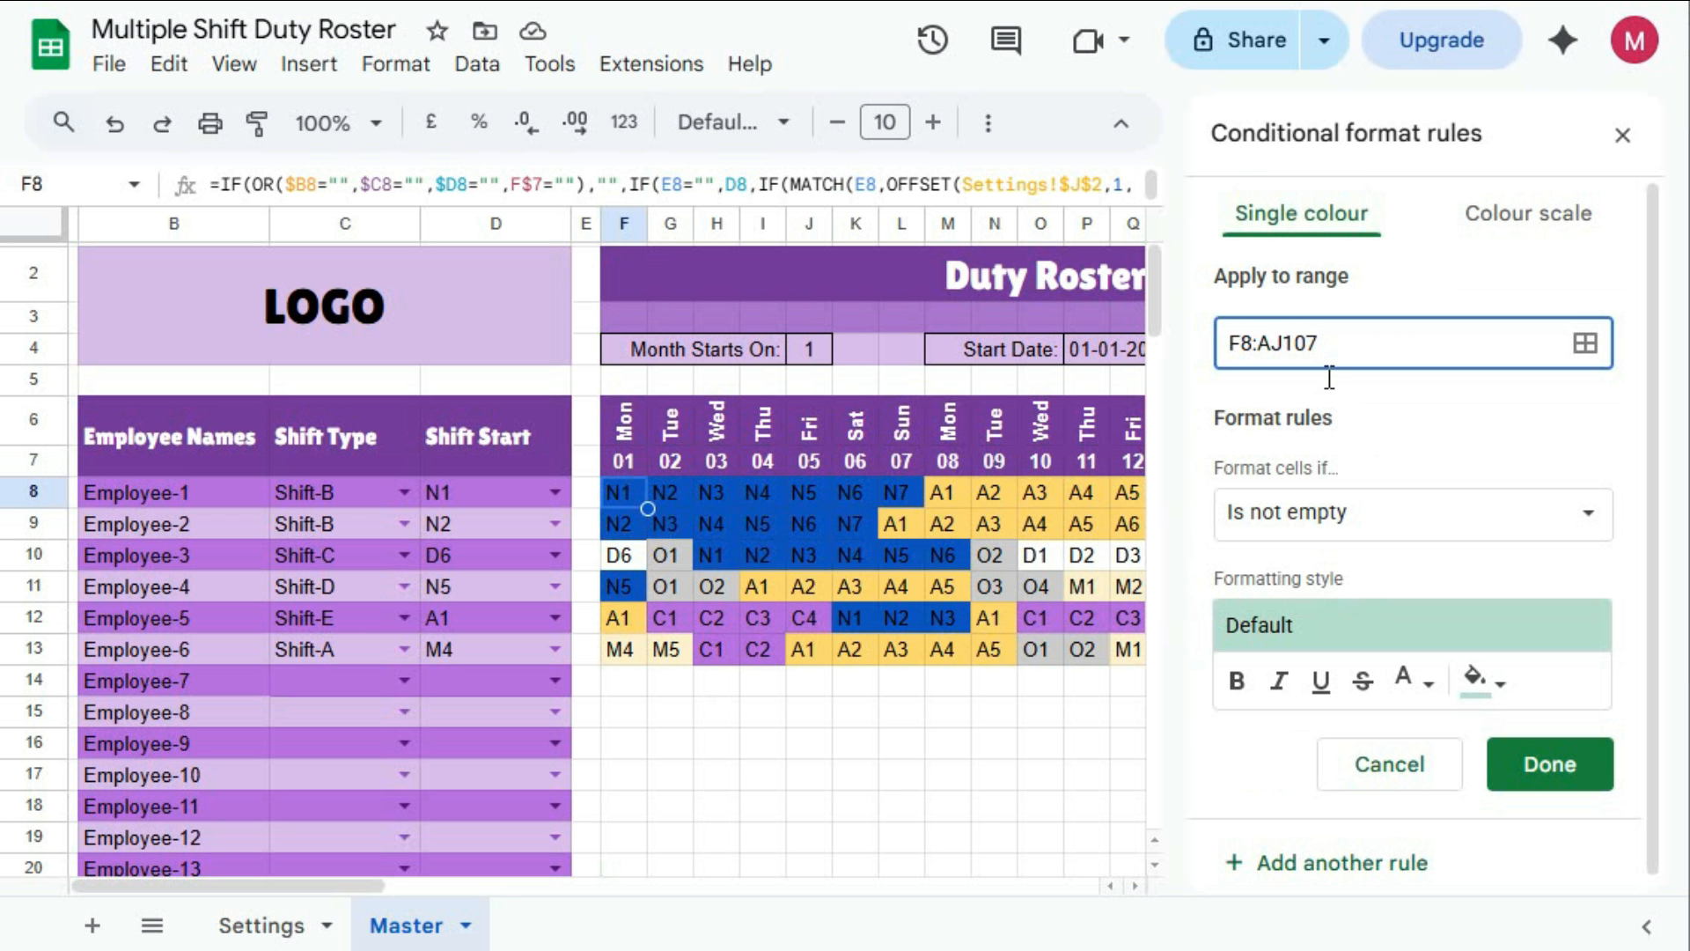
Set the new F8:AJ107 conditional formatting rule to the custom formula =LEFT(F8,1)="D"
{"action": "left_click", "coordinate": [1387, 515]}
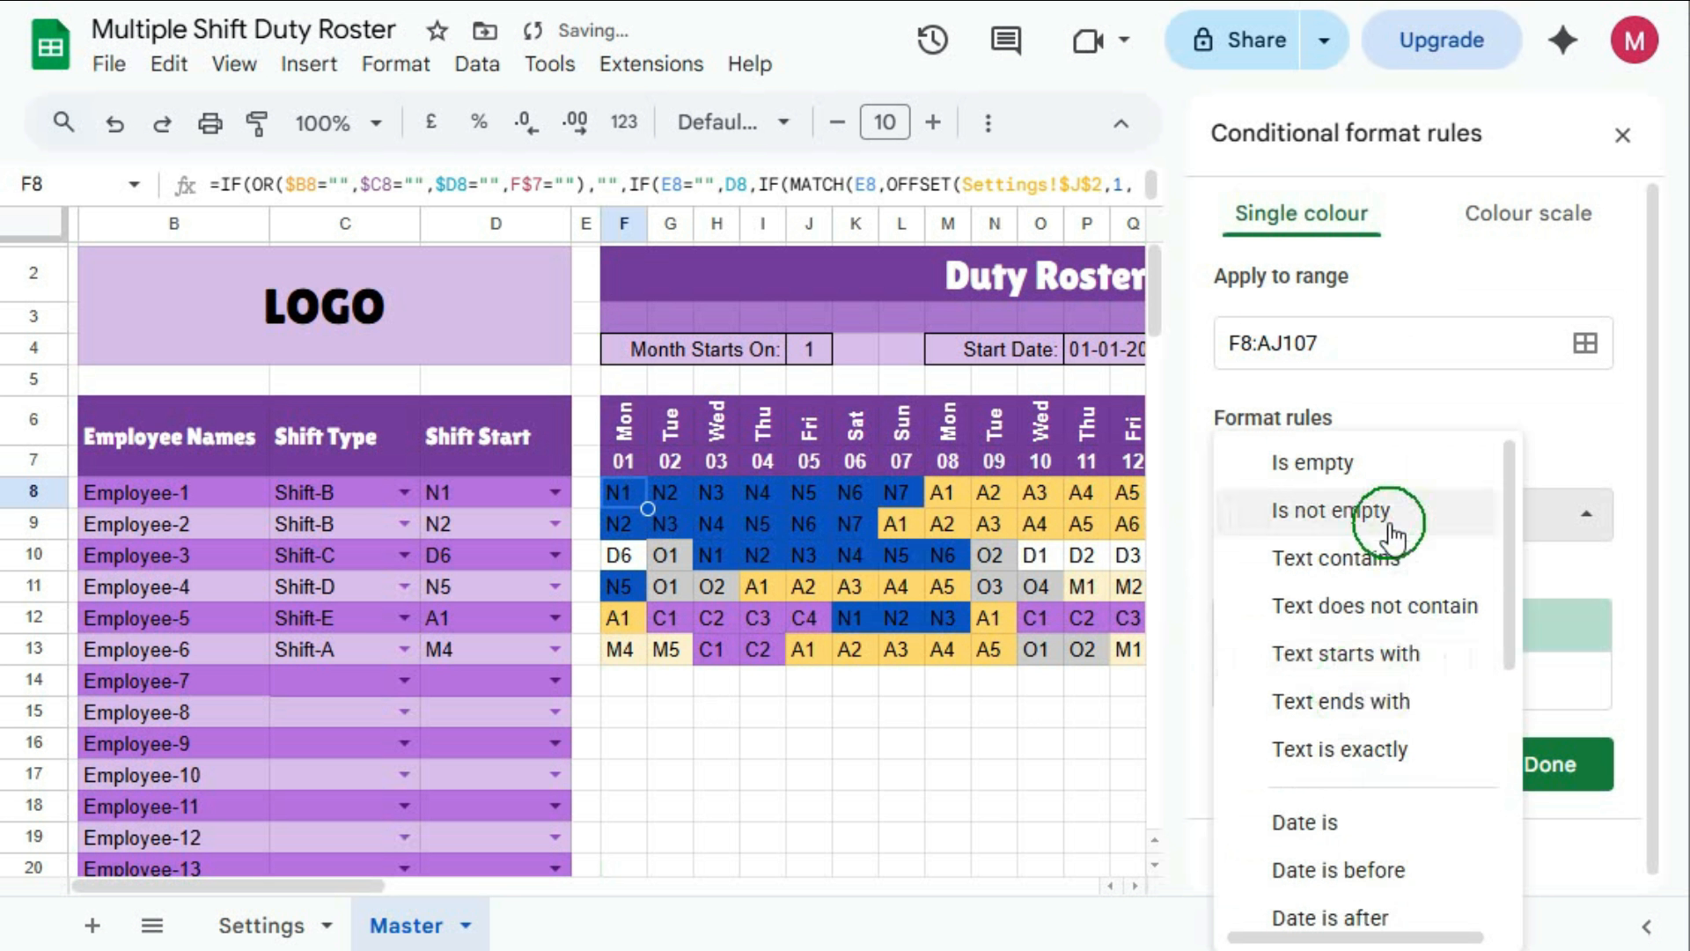
{"action": "scroll", "coordinate": [1365, 705], "scroll_direction": "down", "scroll_amount": 5}
{"action": "left_click", "coordinate": [1360, 894]}
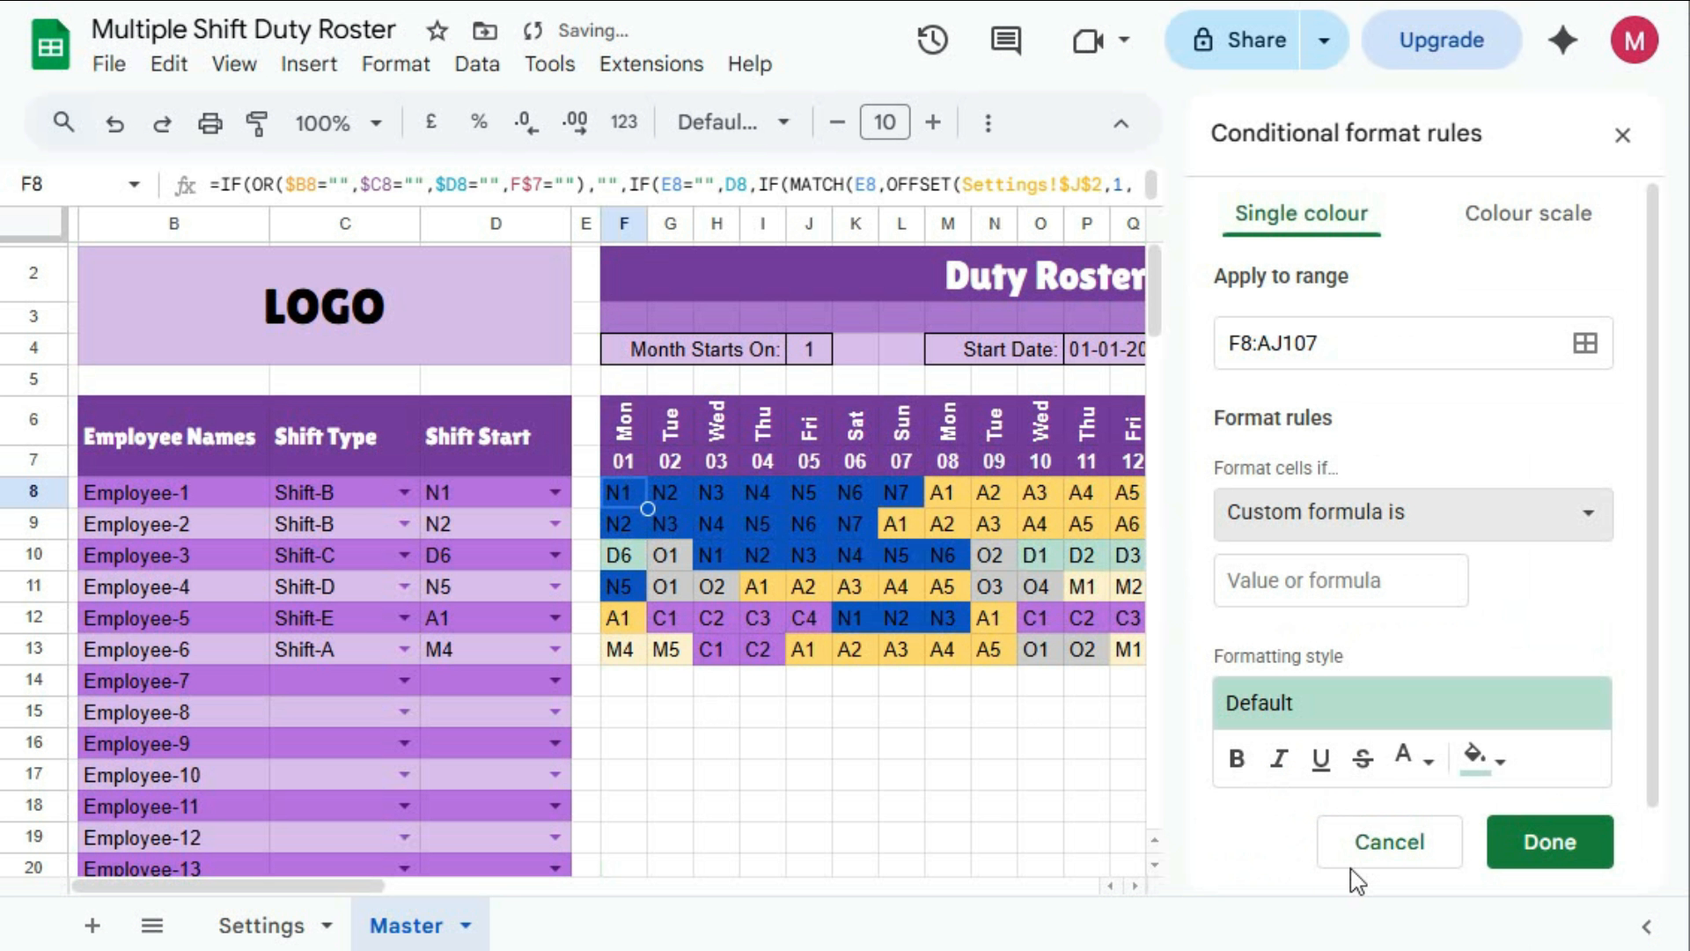
{"action": "left_click", "coordinate": [1309, 592]}
{"action": "type", "text": "=LEFT(F8,1)=\"A\""}
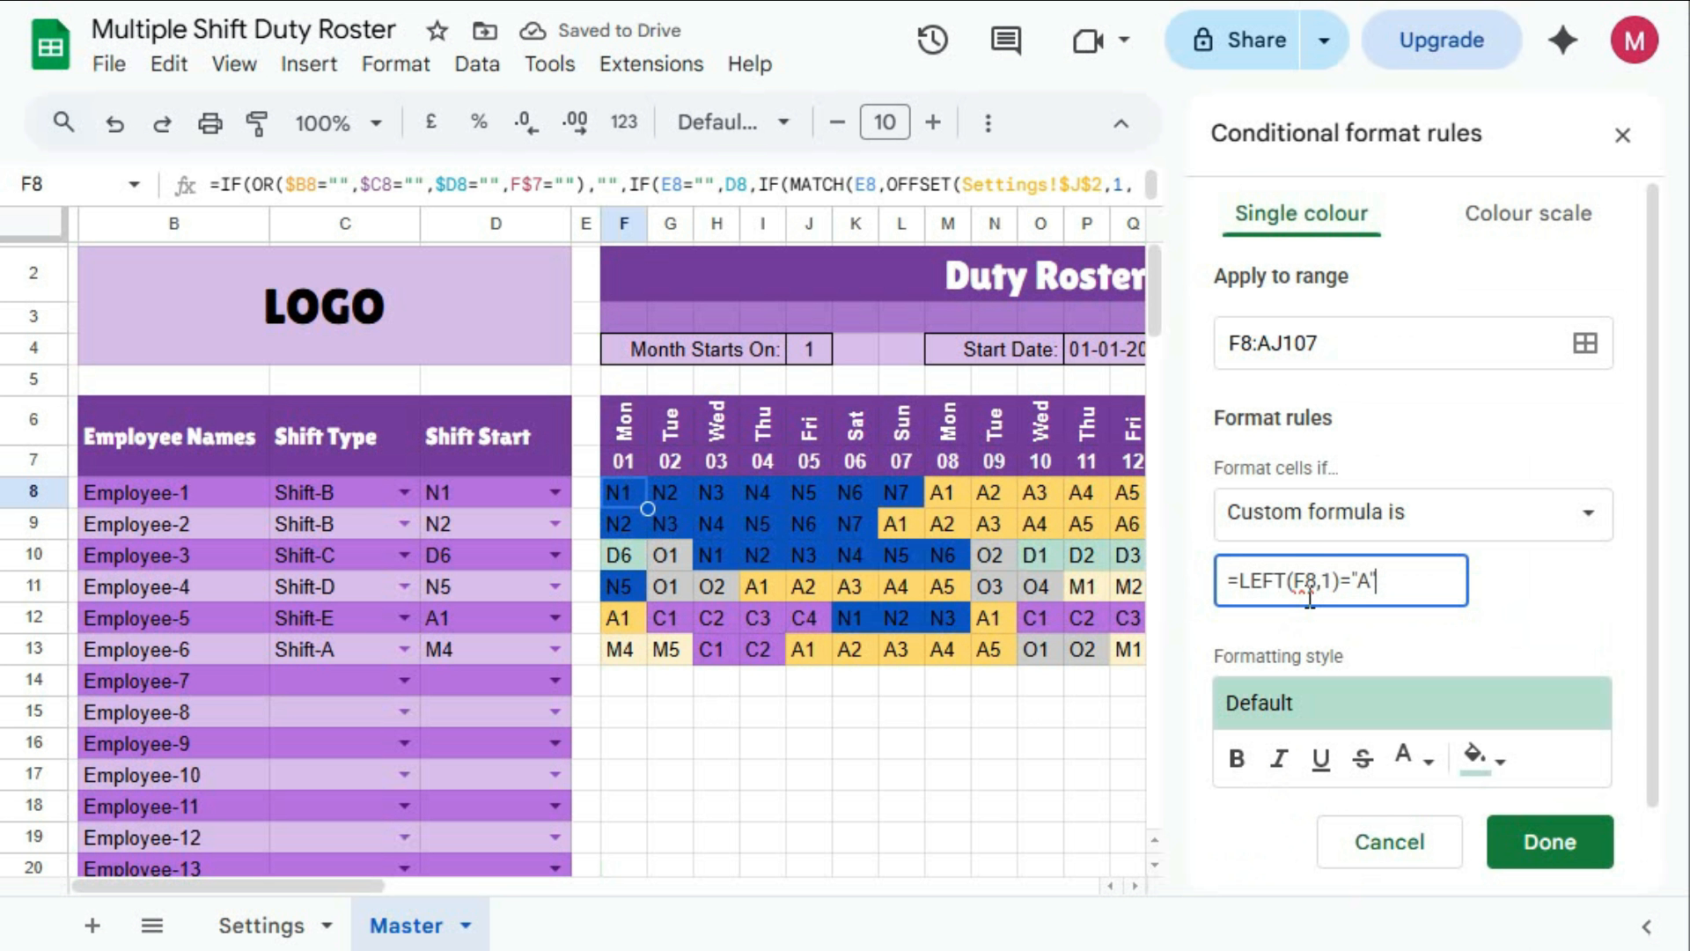
{"action": "double_click", "coordinate": [1363, 583]}
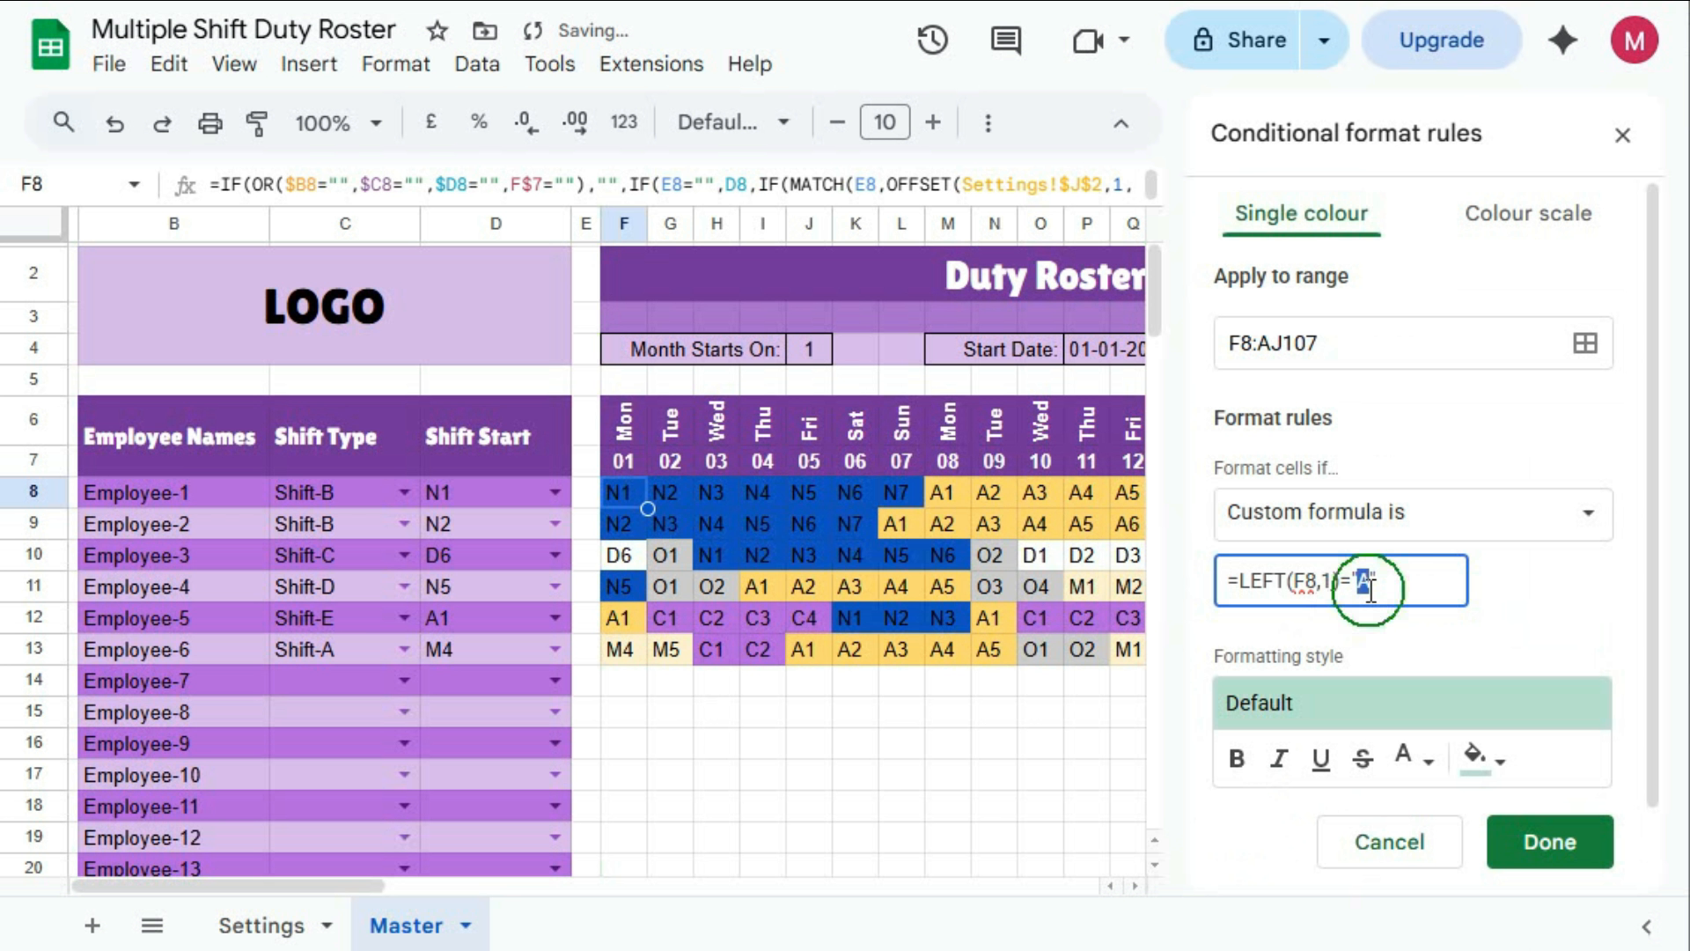
{"action": "type", "text": "D"}
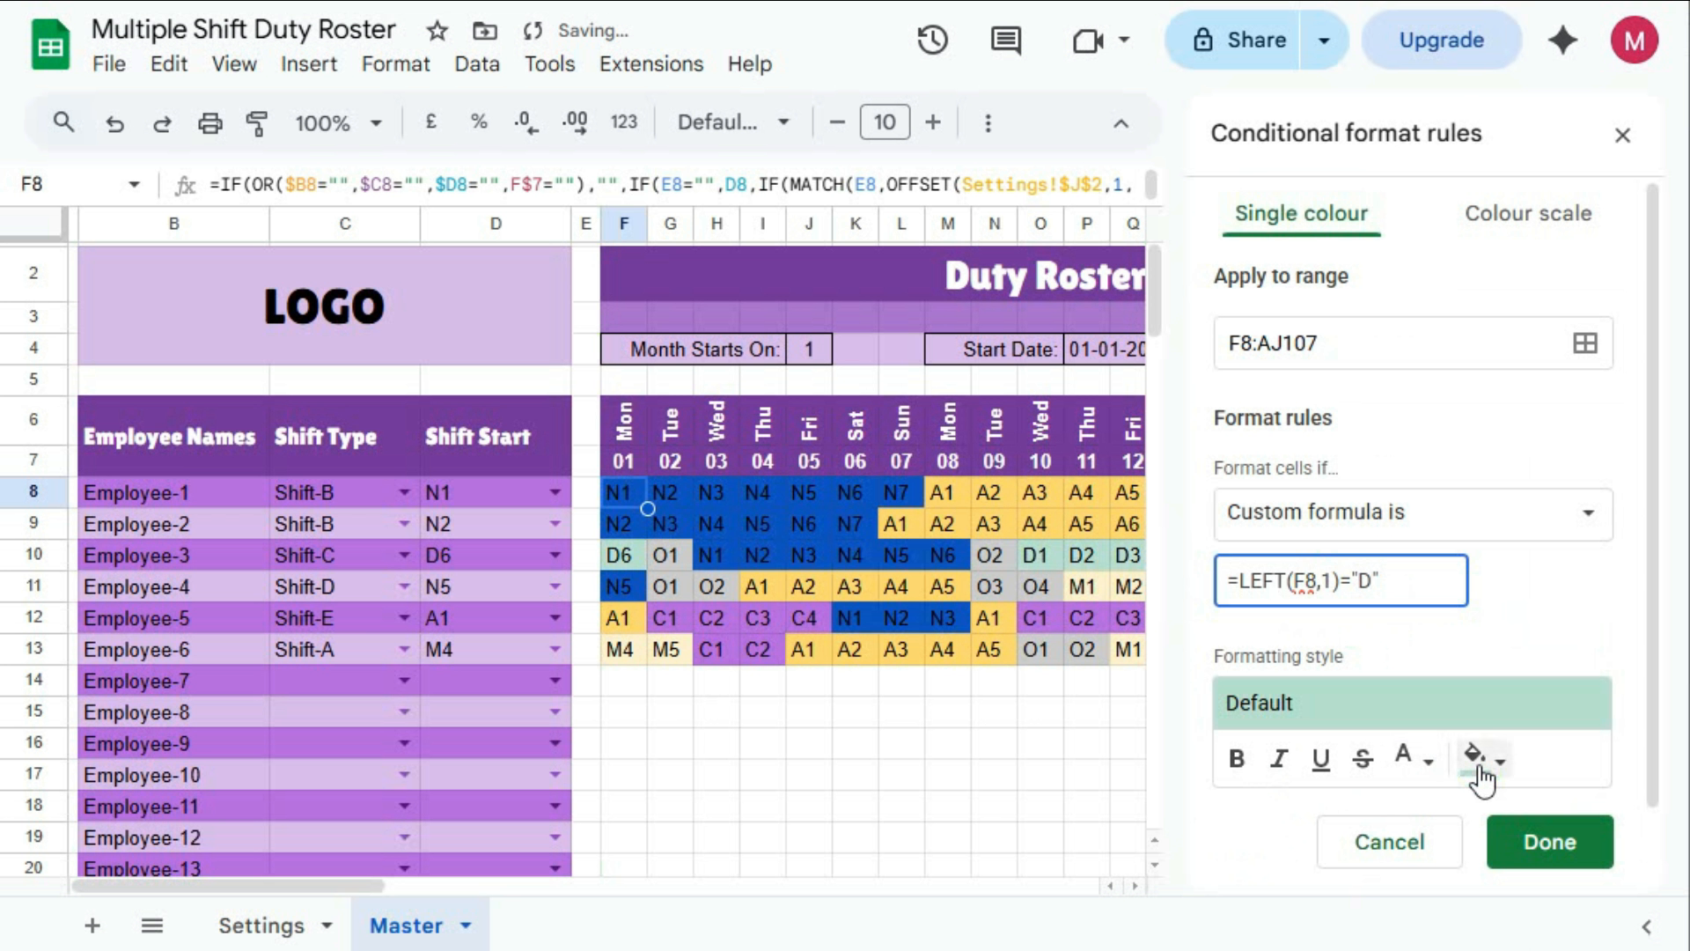
Give the D-shift rule a light blue fill, save it and close the conditional formatting rules
{"action": "left_click", "coordinate": [1481, 757]}
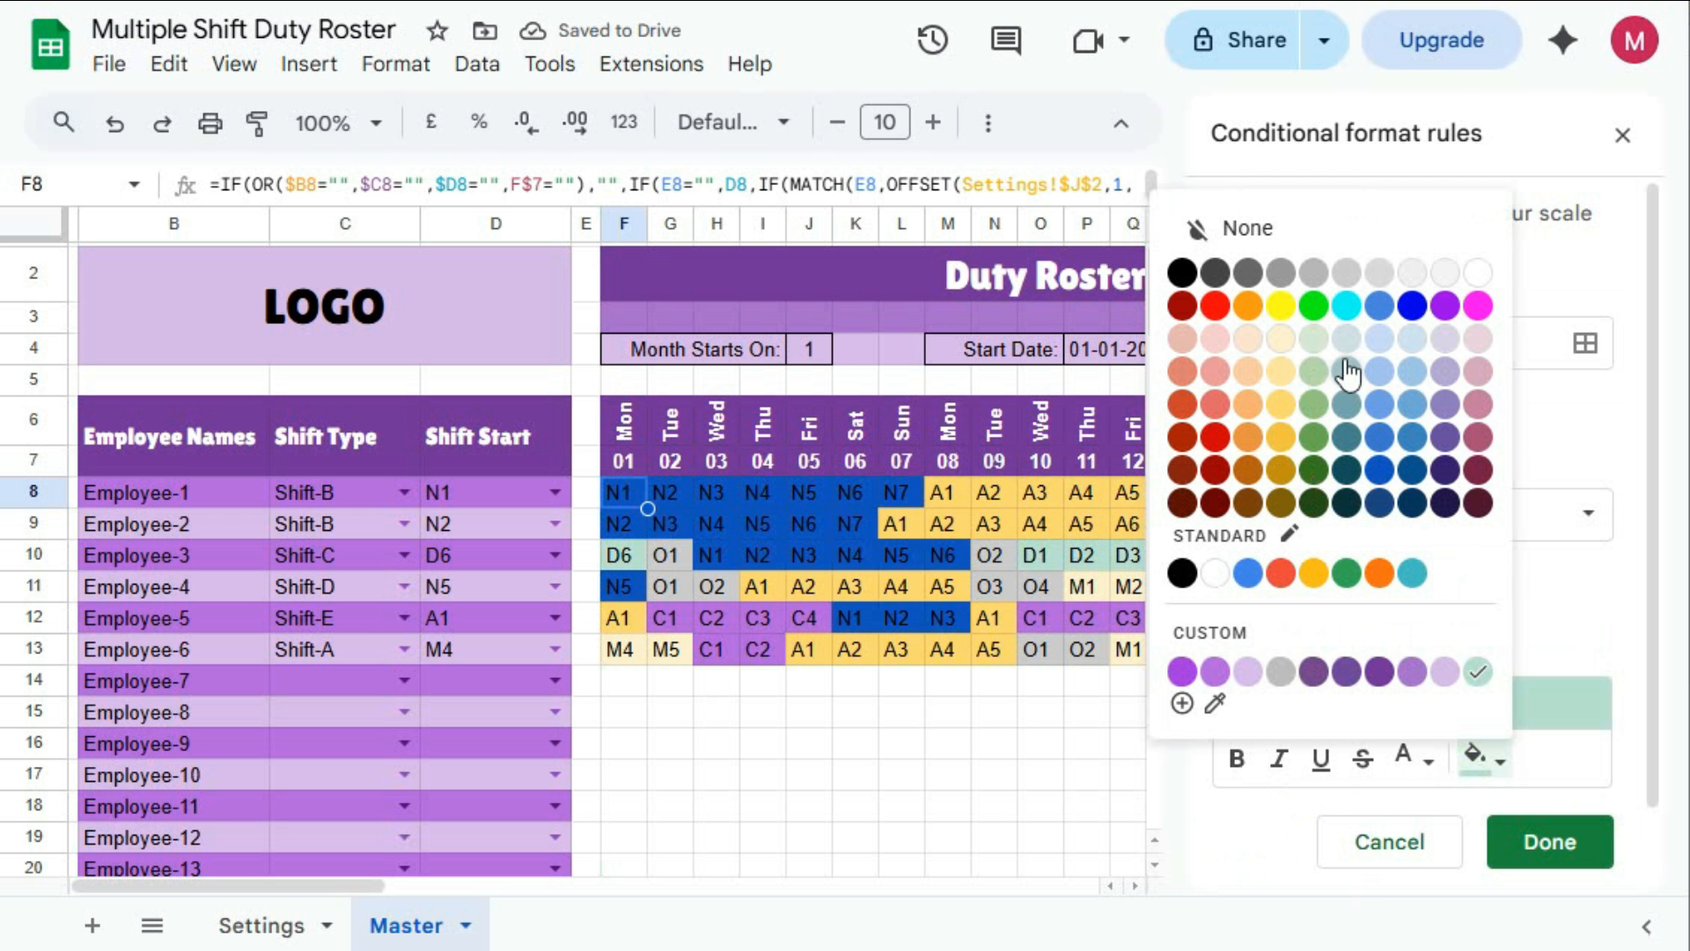
{"action": "left_click", "coordinate": [1380, 340]}
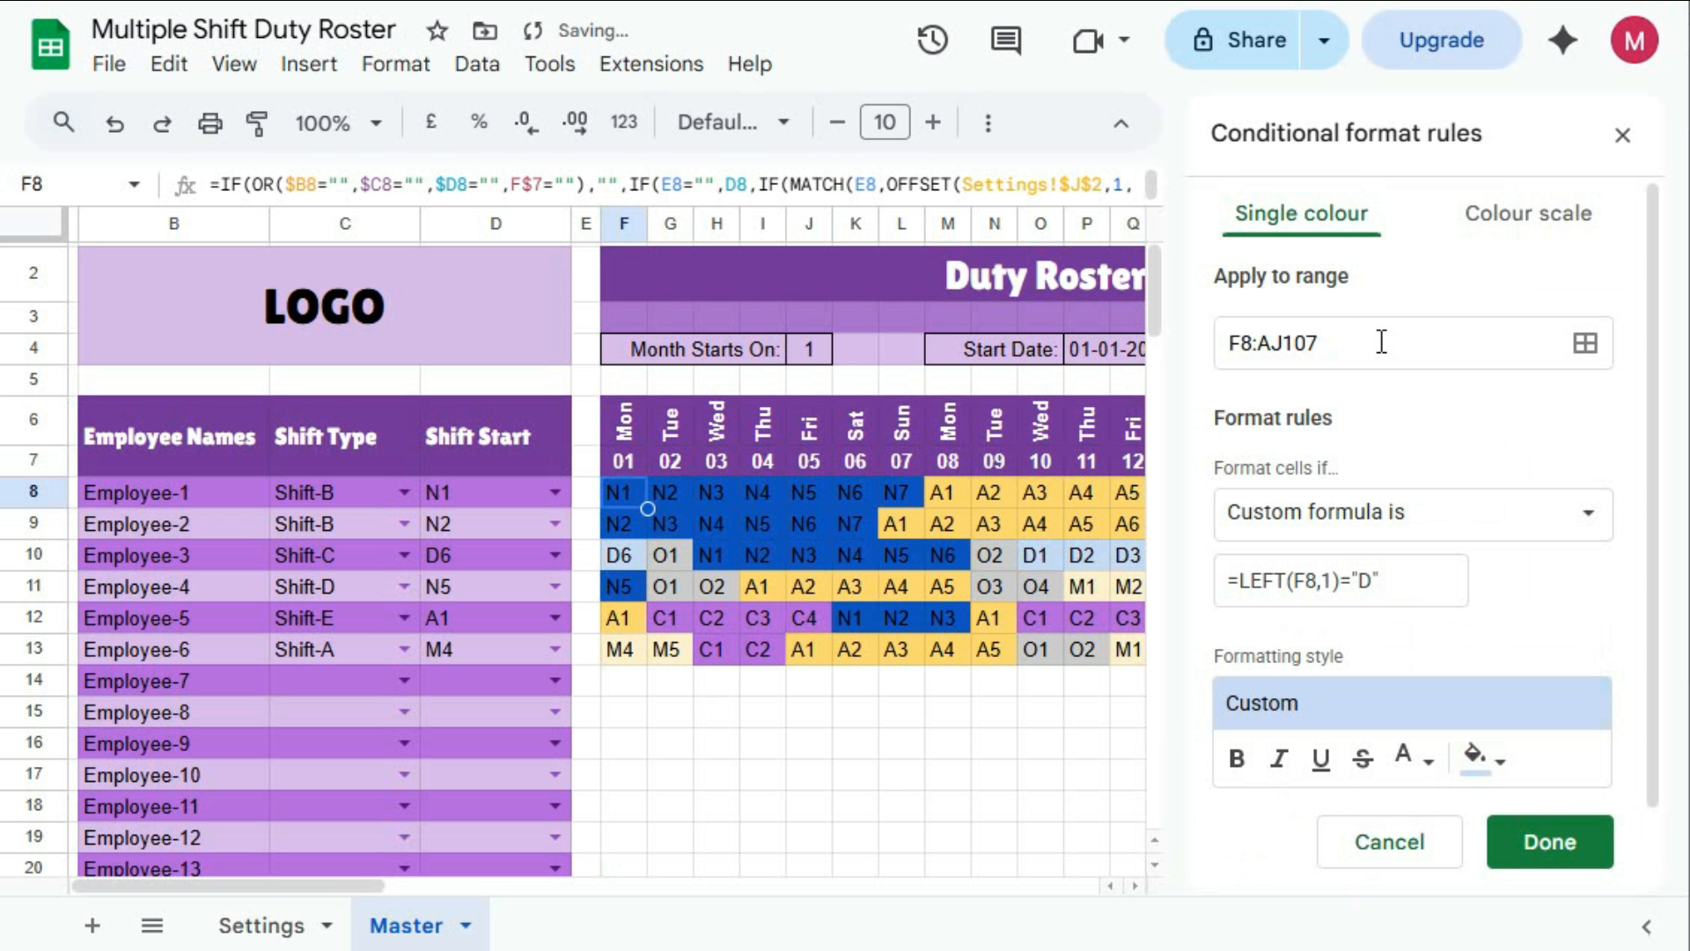
{"action": "left_click", "coordinate": [1531, 852]}
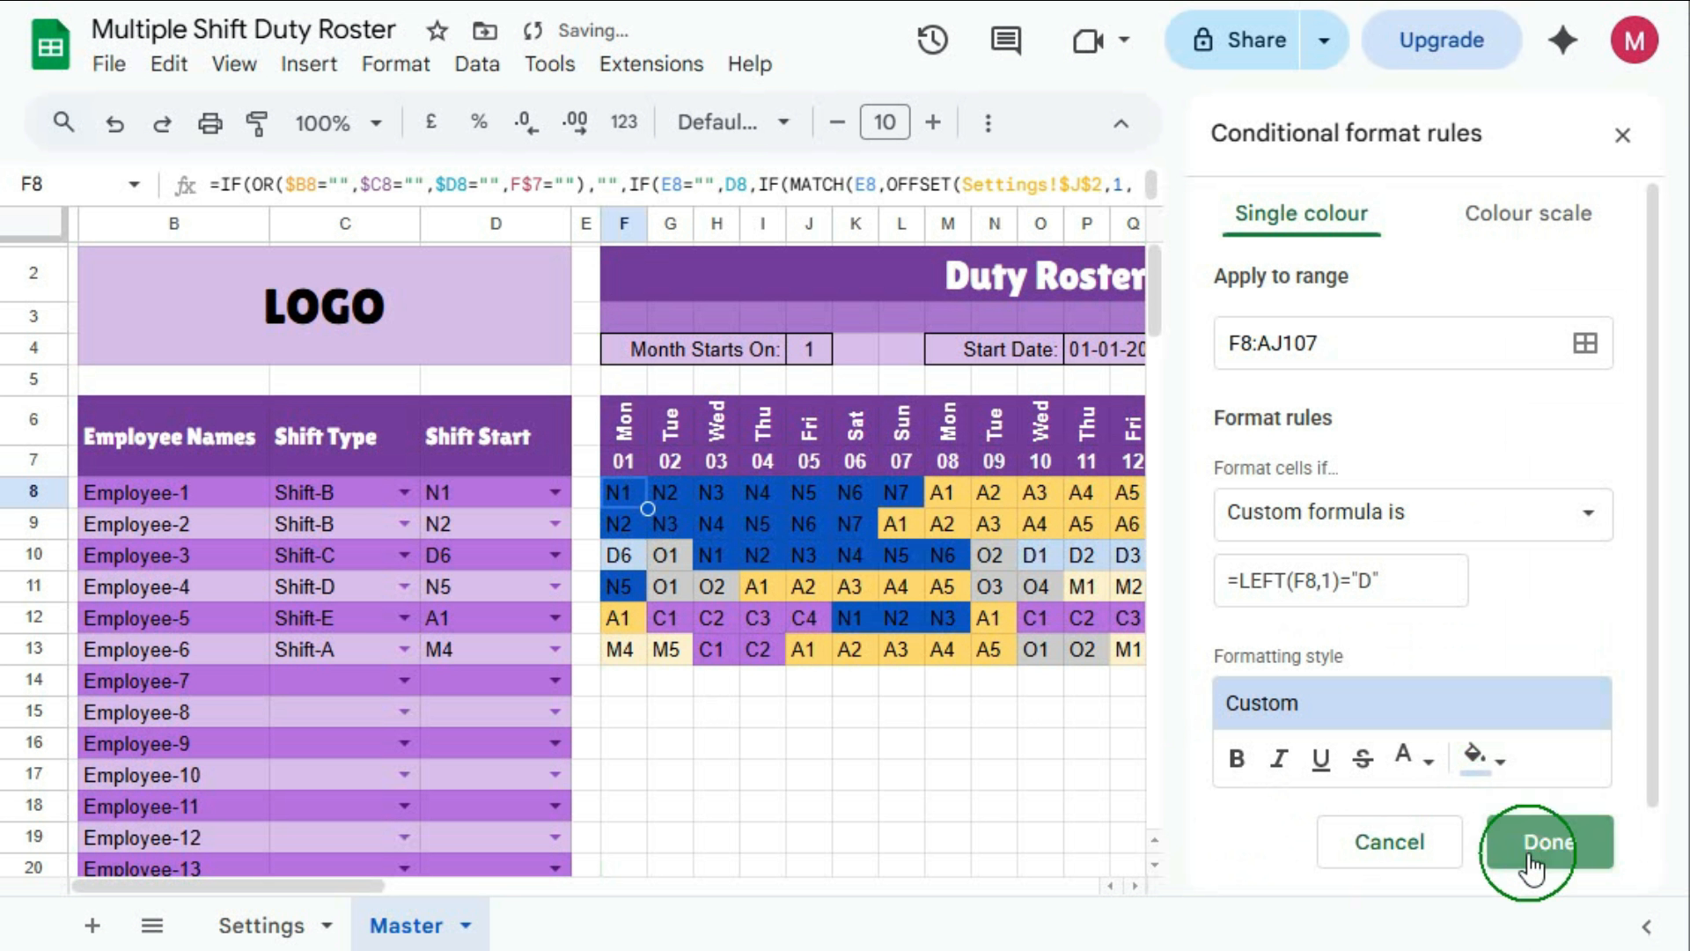
{"action": "left_click", "coordinate": [1620, 132]}
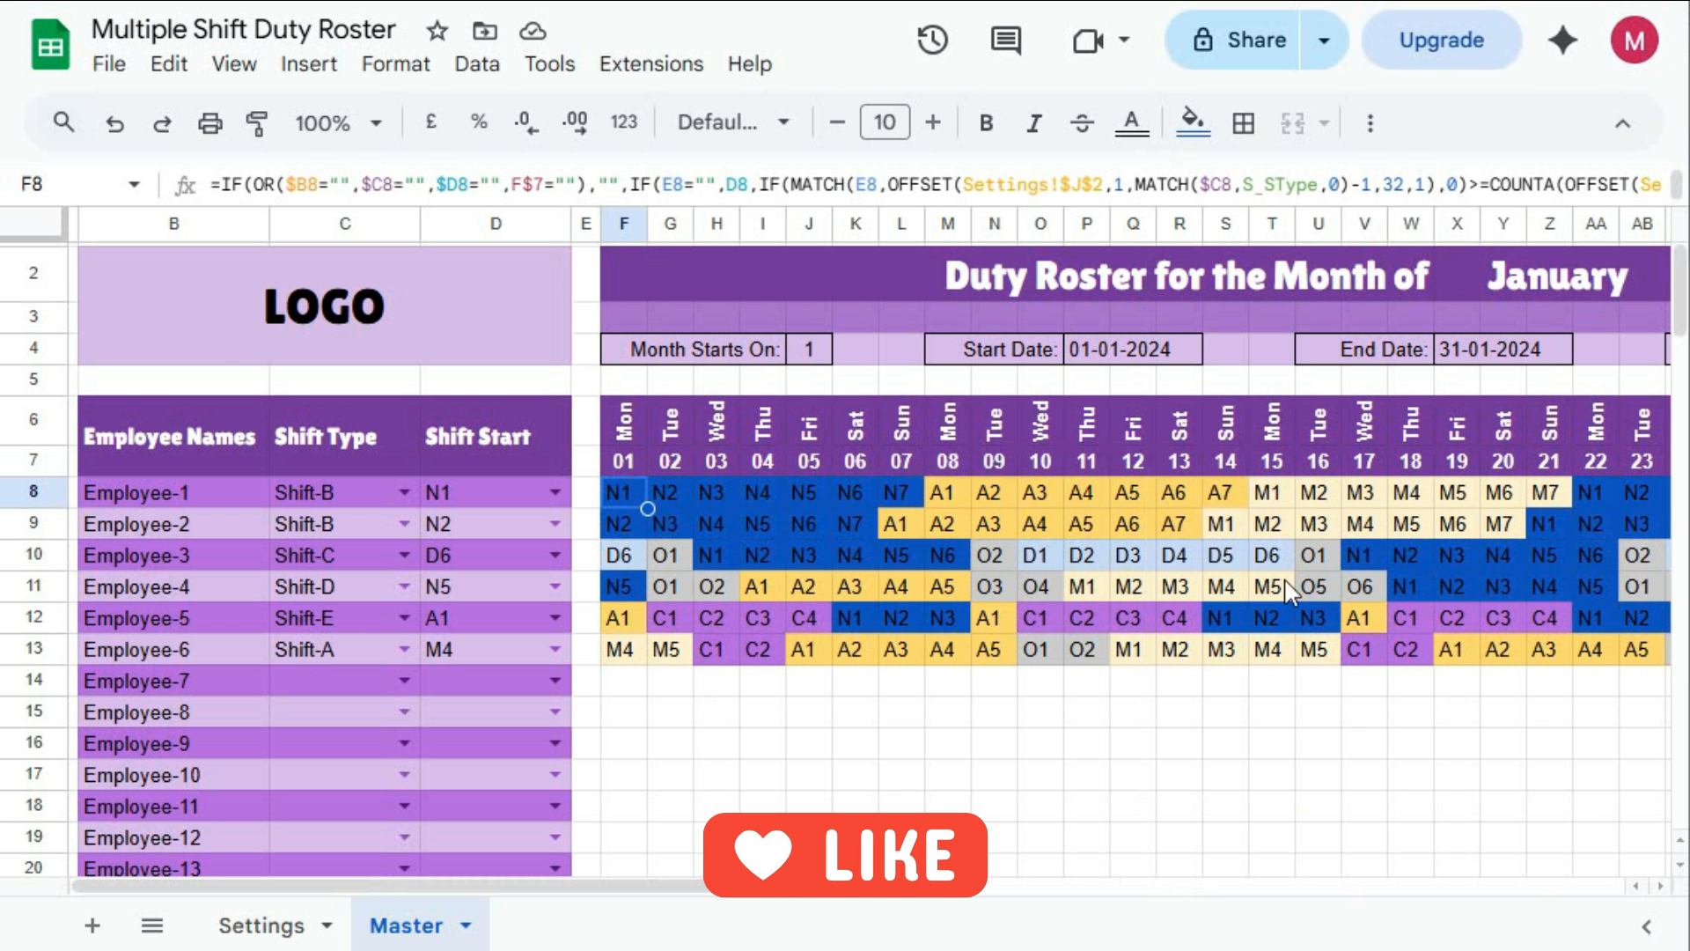
Review the coloured roster, the empty Final Report columns AL to AP and the shift totals table below the employee list
{"action": "left_click", "coordinate": [993, 742]}
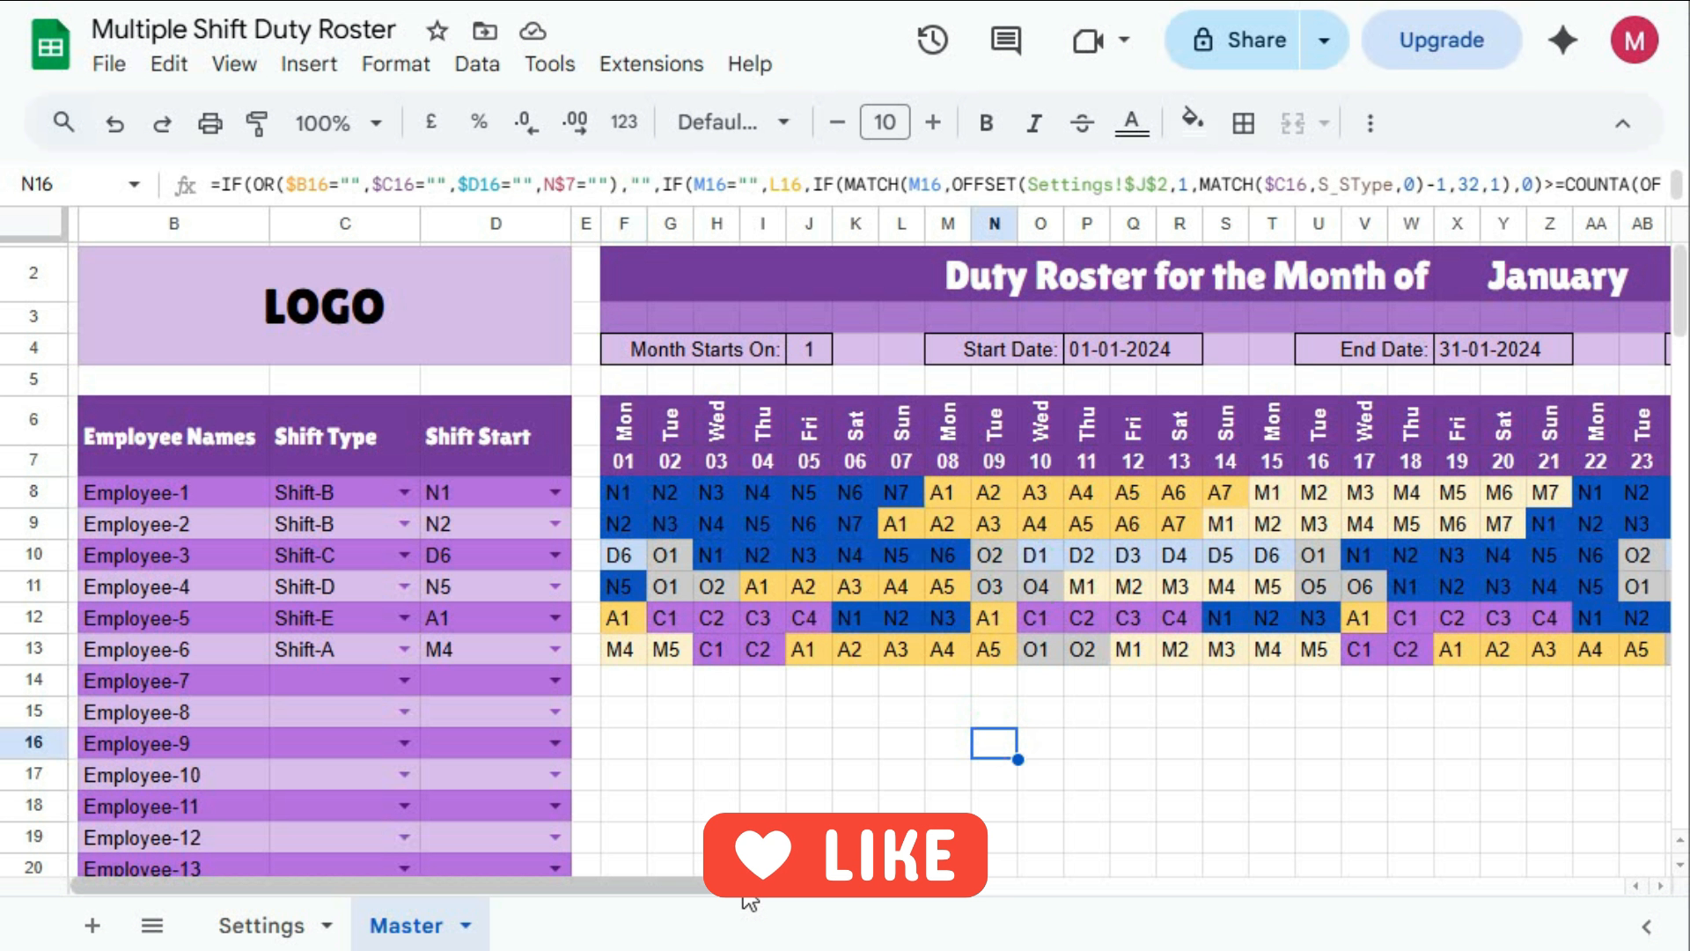
{"action": "left_click_drag", "start_coordinate": [748, 896], "coordinate": [1422, 882]}
{"action": "left_click", "coordinate": [628, 500]}
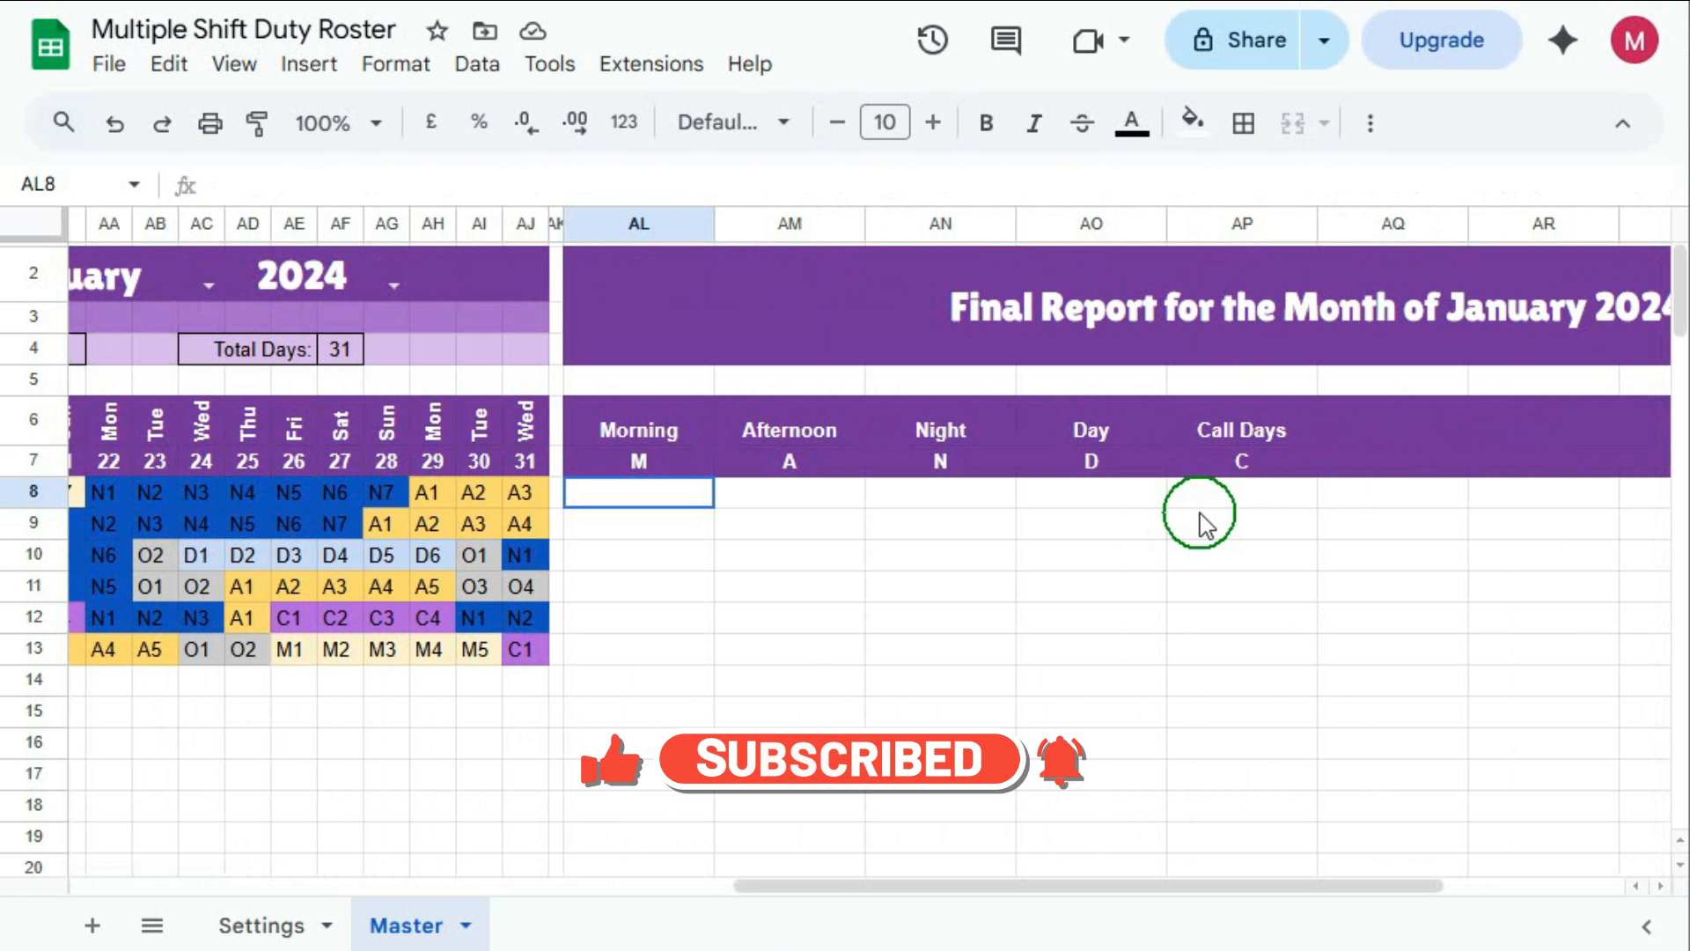
{"action": "left_click", "coordinate": [1206, 525], "text": "shift"}
{"action": "left_click_drag", "start_coordinate": [1196, 886], "coordinate": [536, 887]}
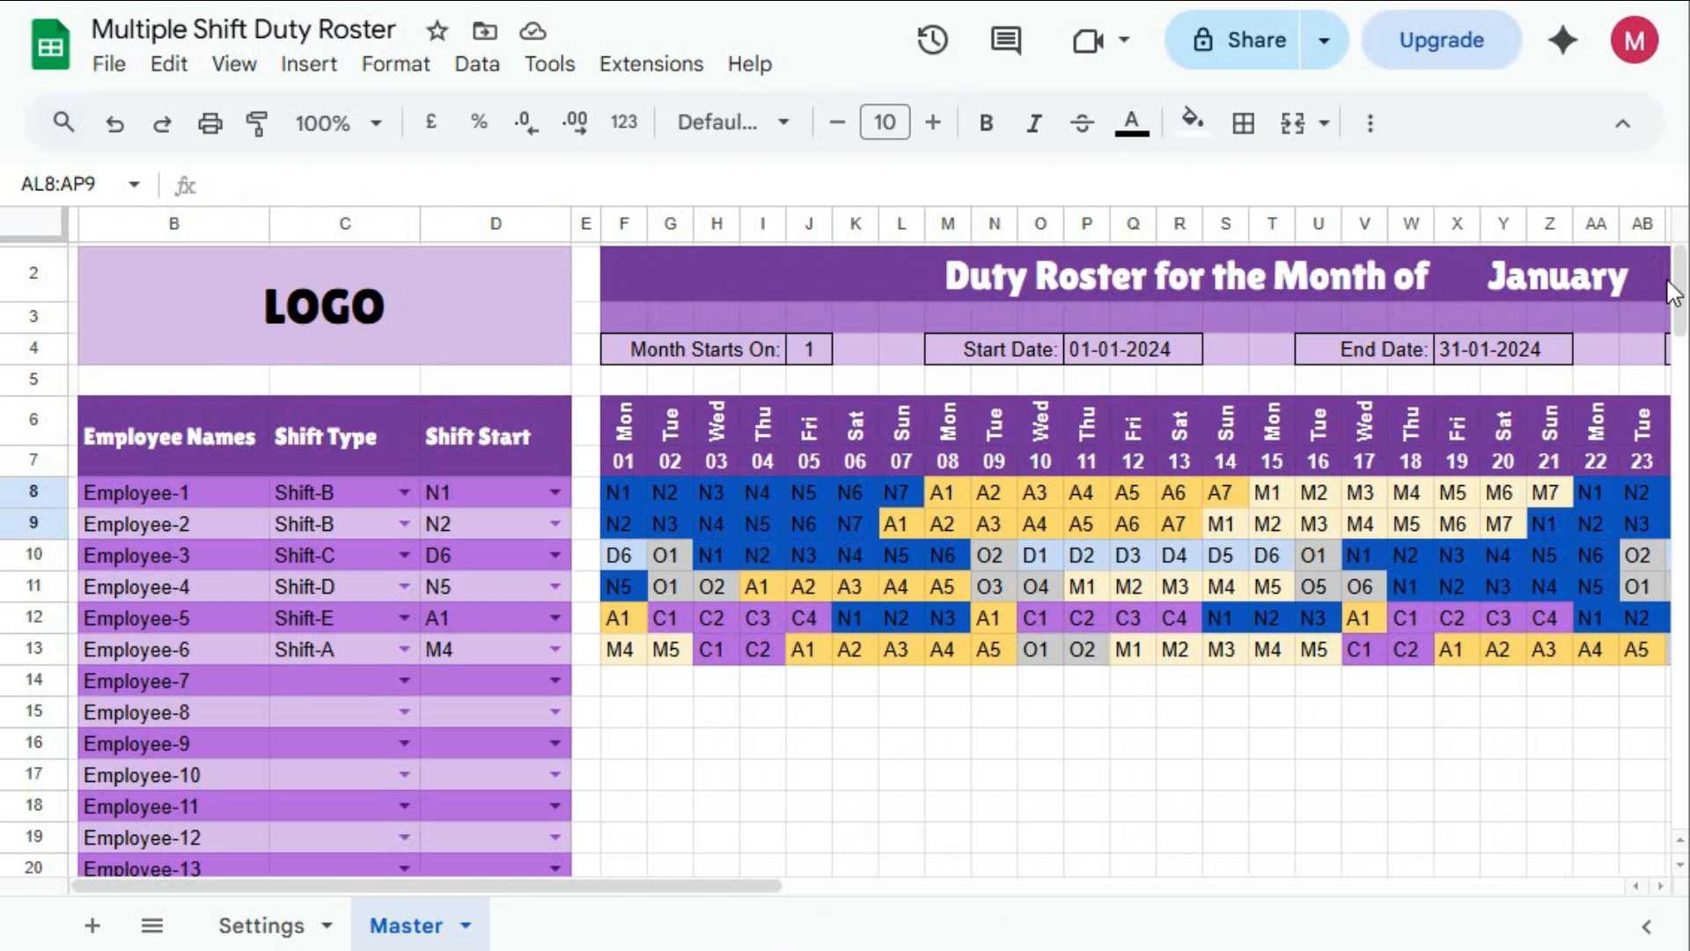
{"action": "left_click_drag", "start_coordinate": [1672, 291], "coordinate": [1676, 770]}
{"action": "left_click_drag", "start_coordinate": [581, 506], "coordinate": [577, 666]}
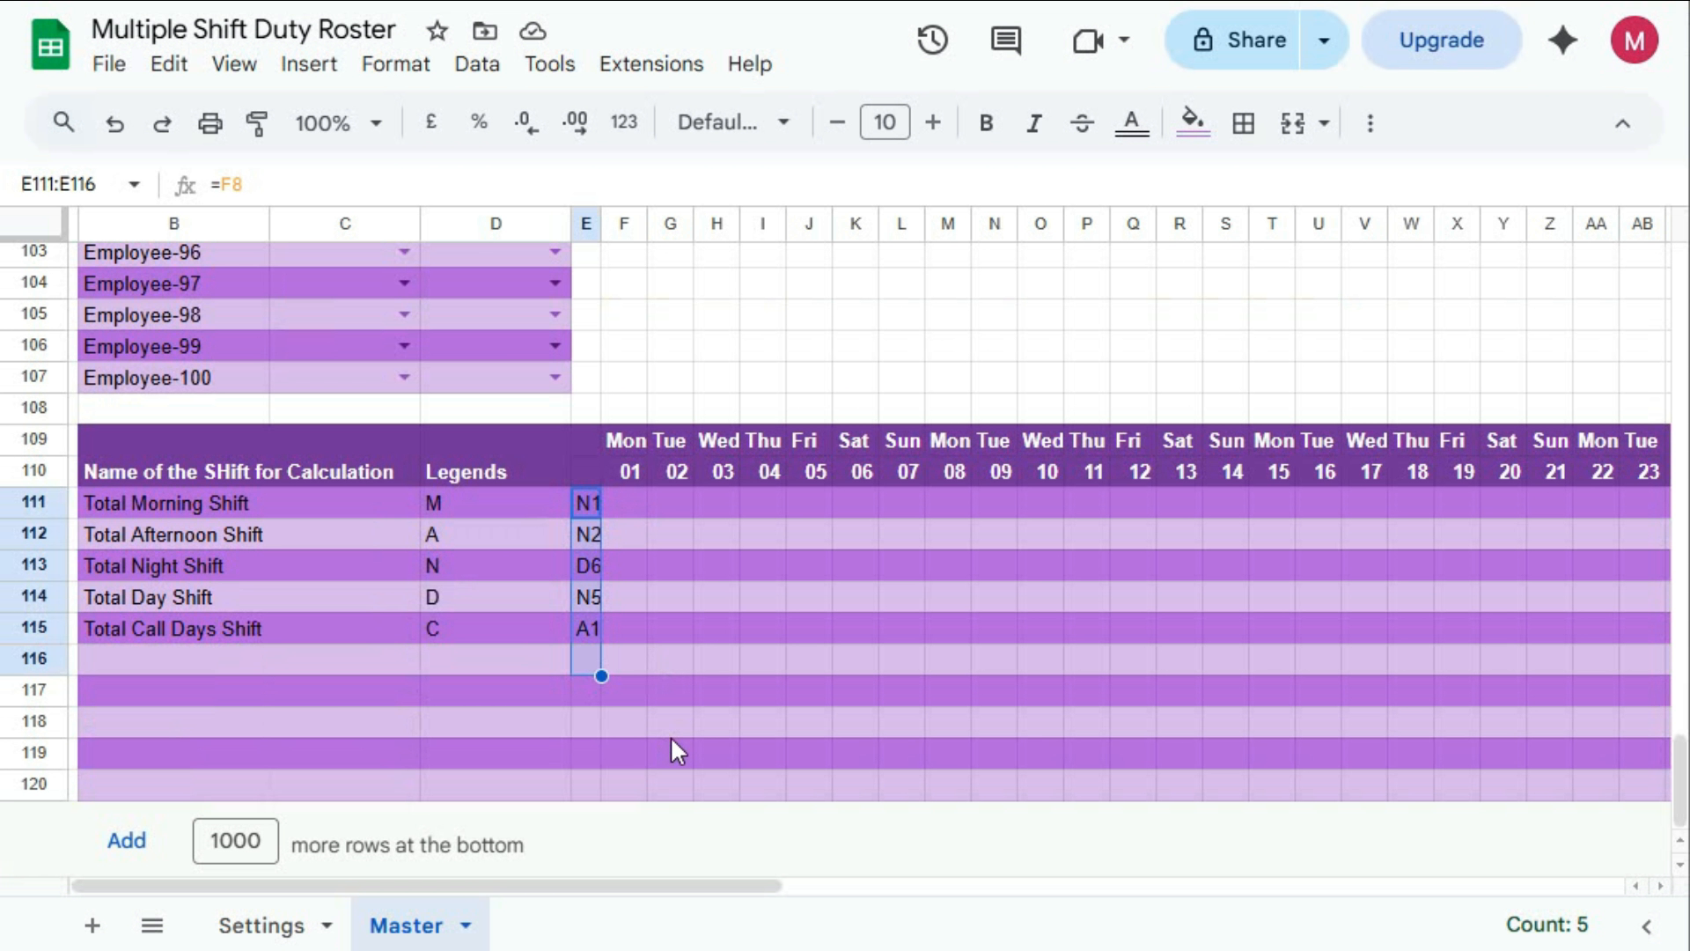
{"action": "scroll", "coordinate": [100, 766], "scroll_direction": "up", "scroll_amount": 5}
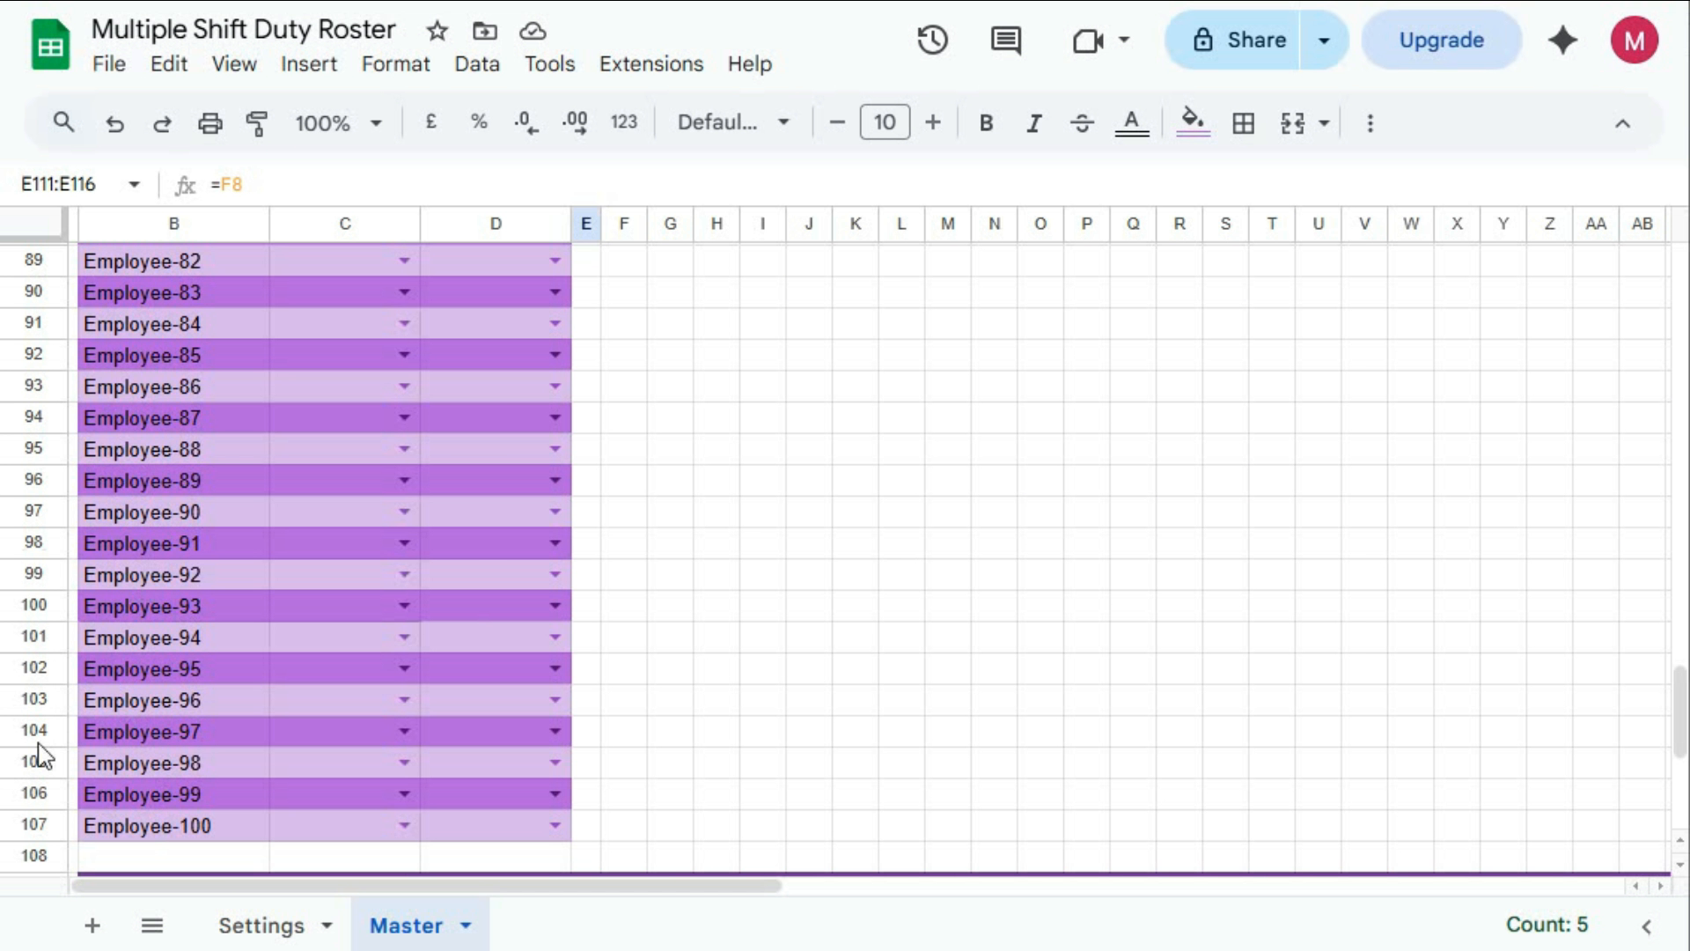
{"action": "scroll", "coordinate": [154, 338], "scroll_direction": "up", "scroll_amount": 2}
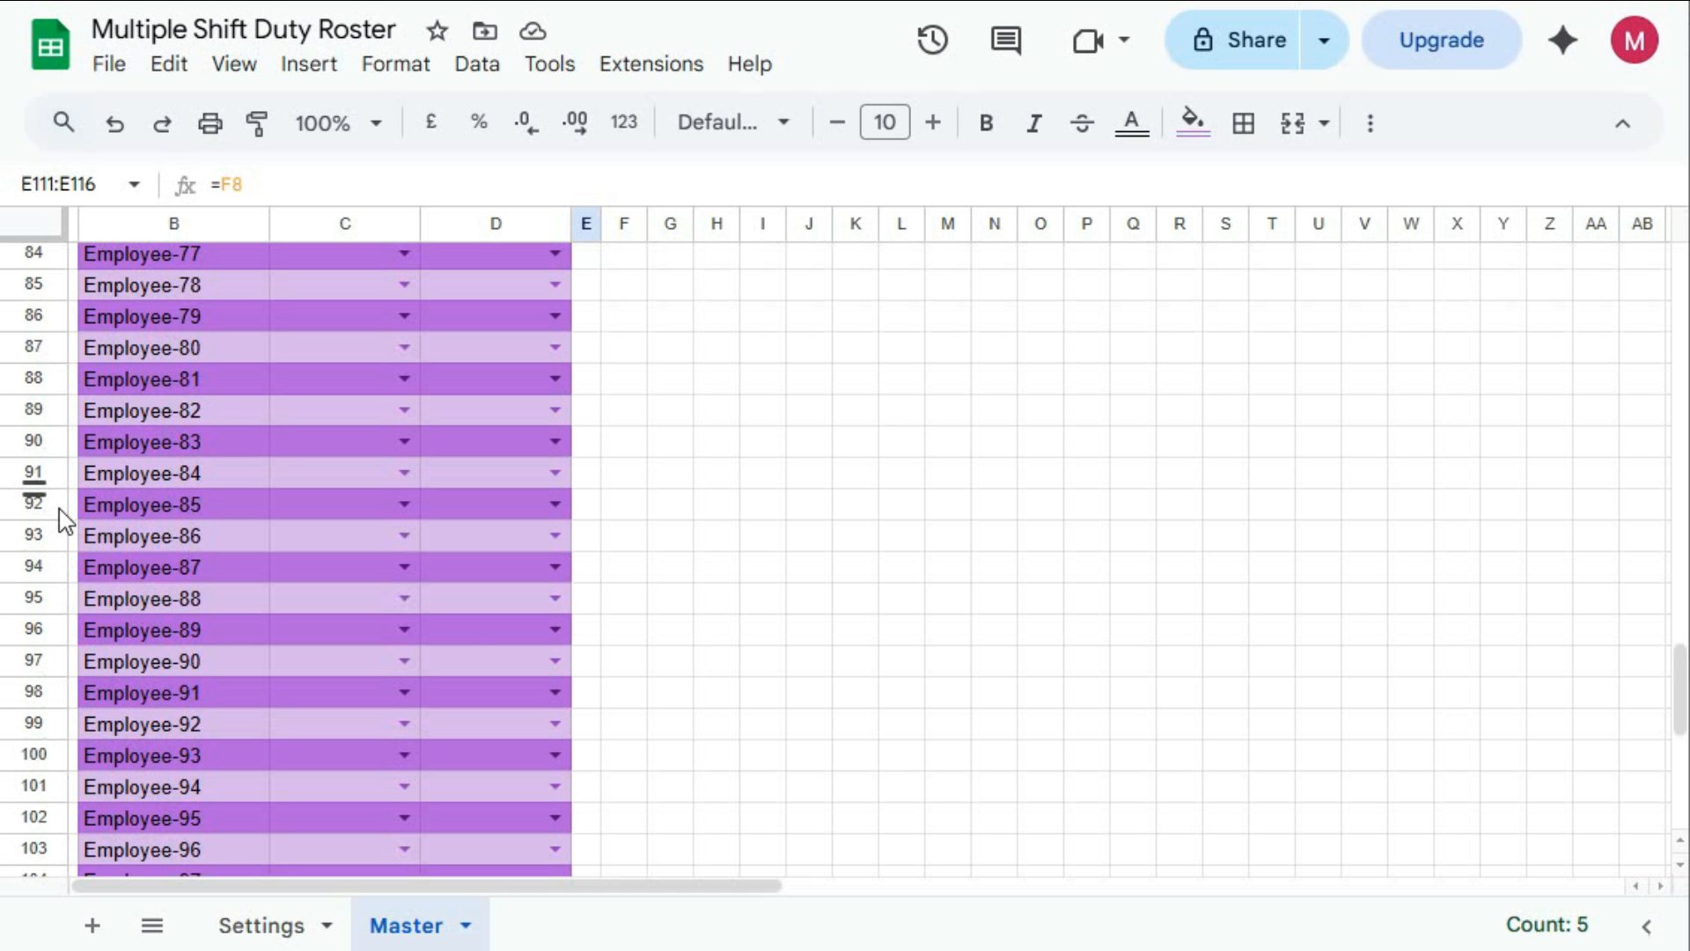
{"action": "scroll", "coordinate": [735, 537], "scroll_direction": "up", "scroll_amount": 20}
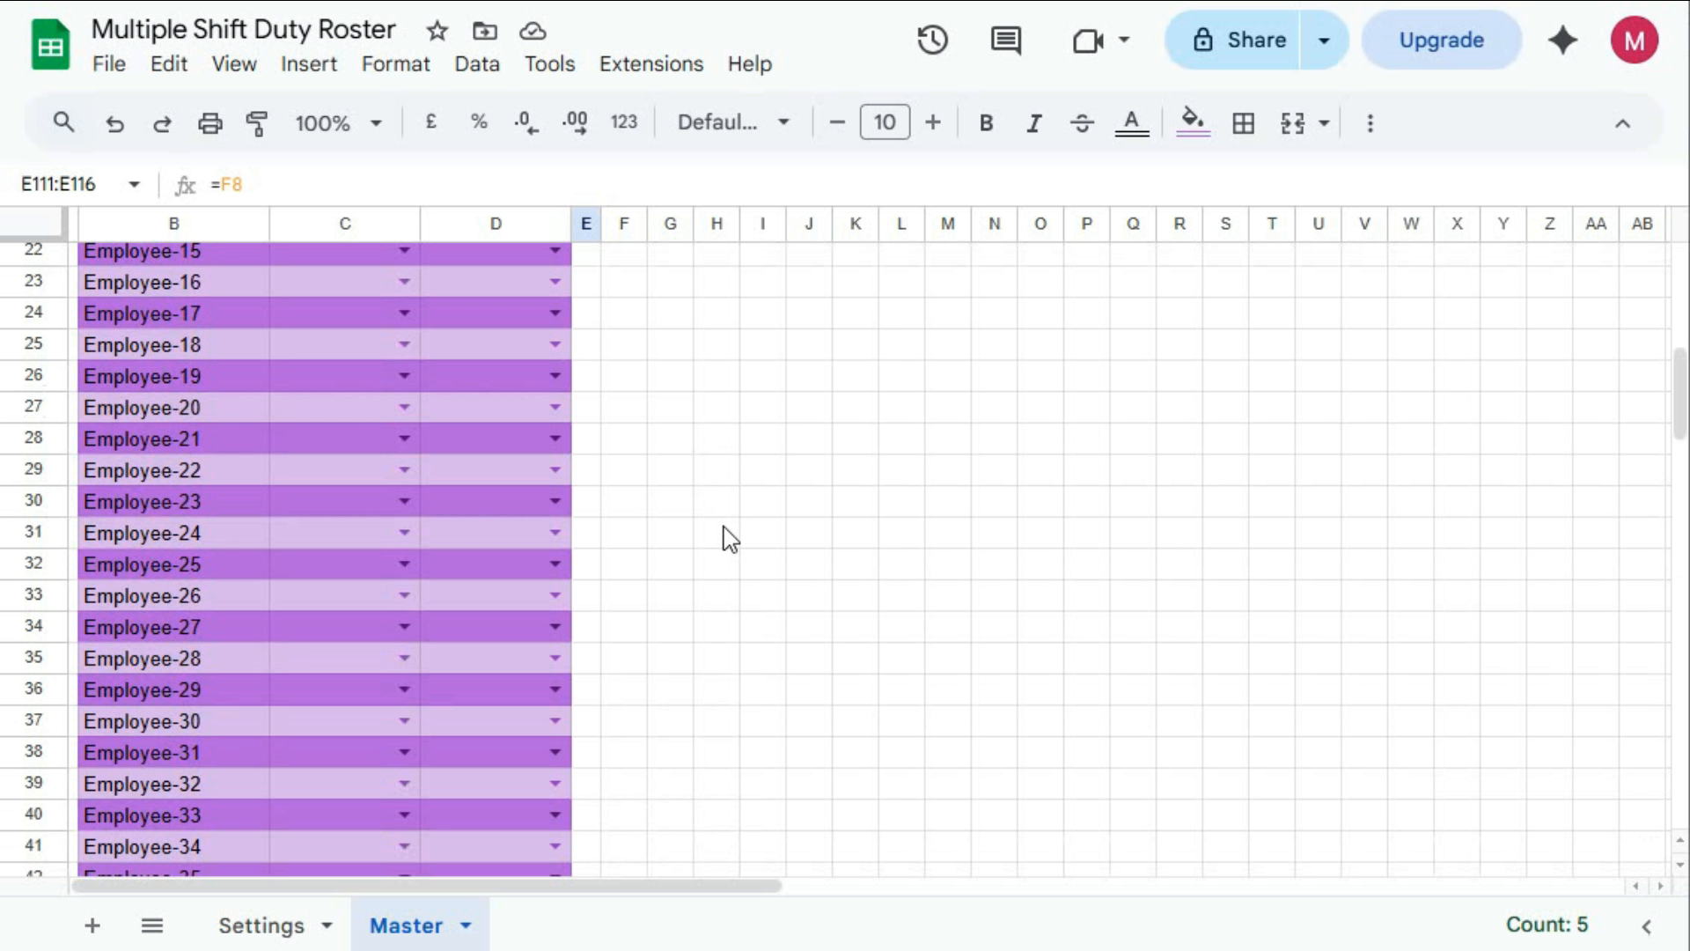
{"action": "left_click", "coordinate": [874, 534]}
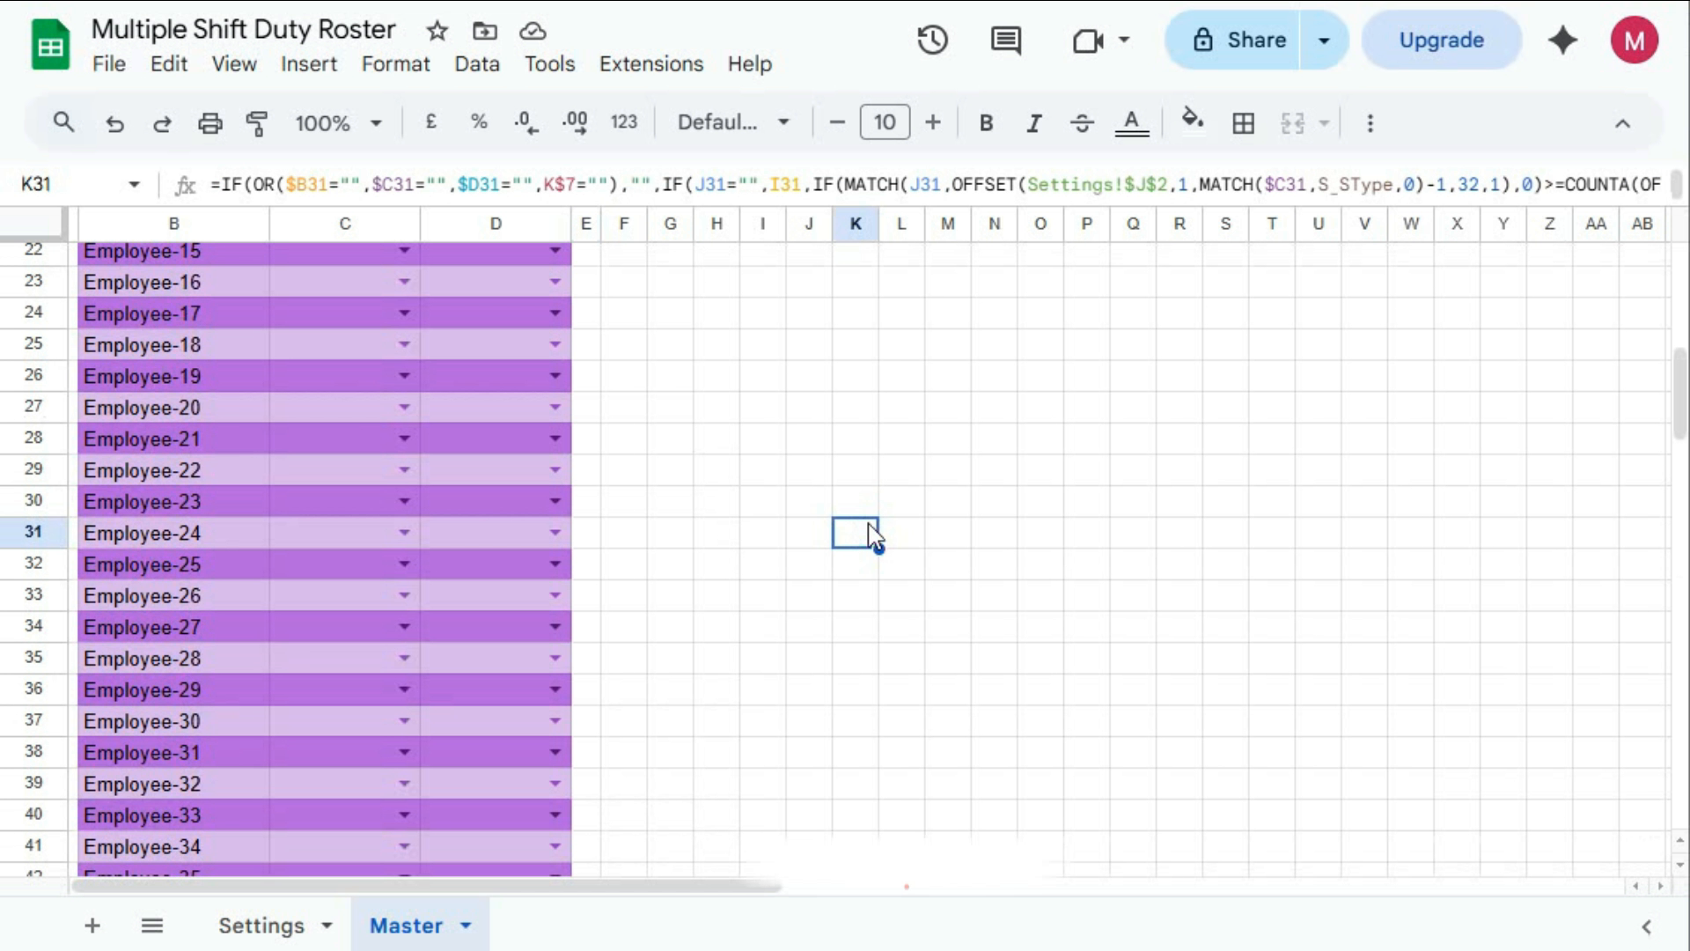
{"action": "scroll", "coordinate": [859, 536], "scroll_direction": "up", "scroll_amount": 7}
{"action": "left_click", "coordinate": [637, 680]}
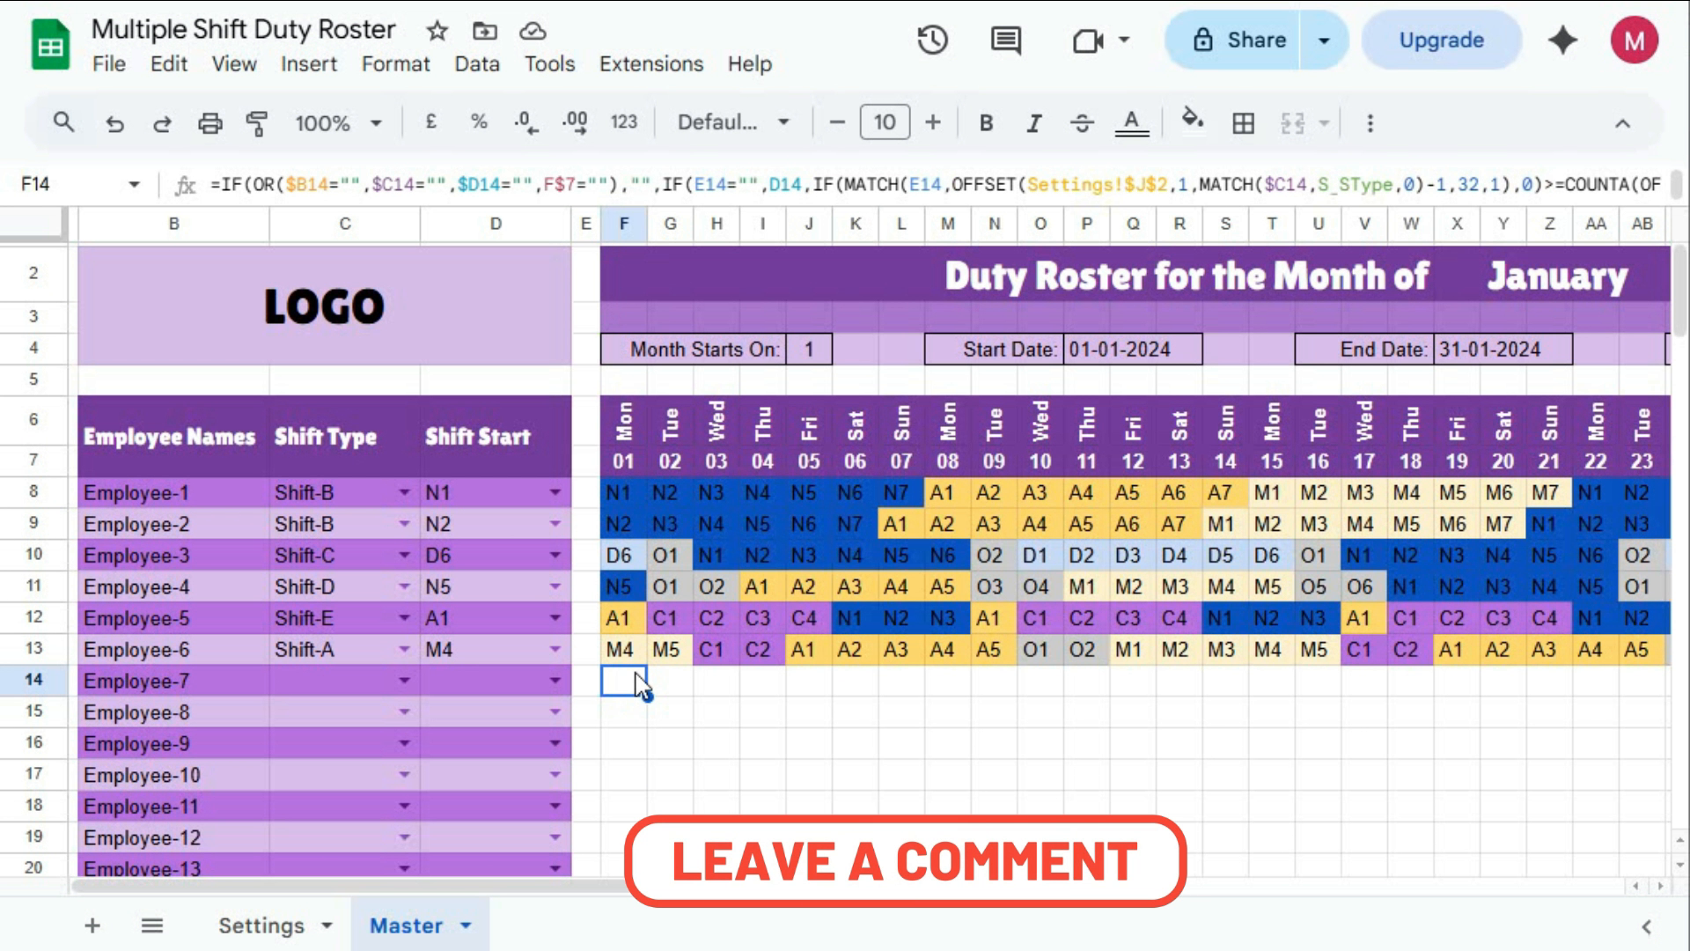